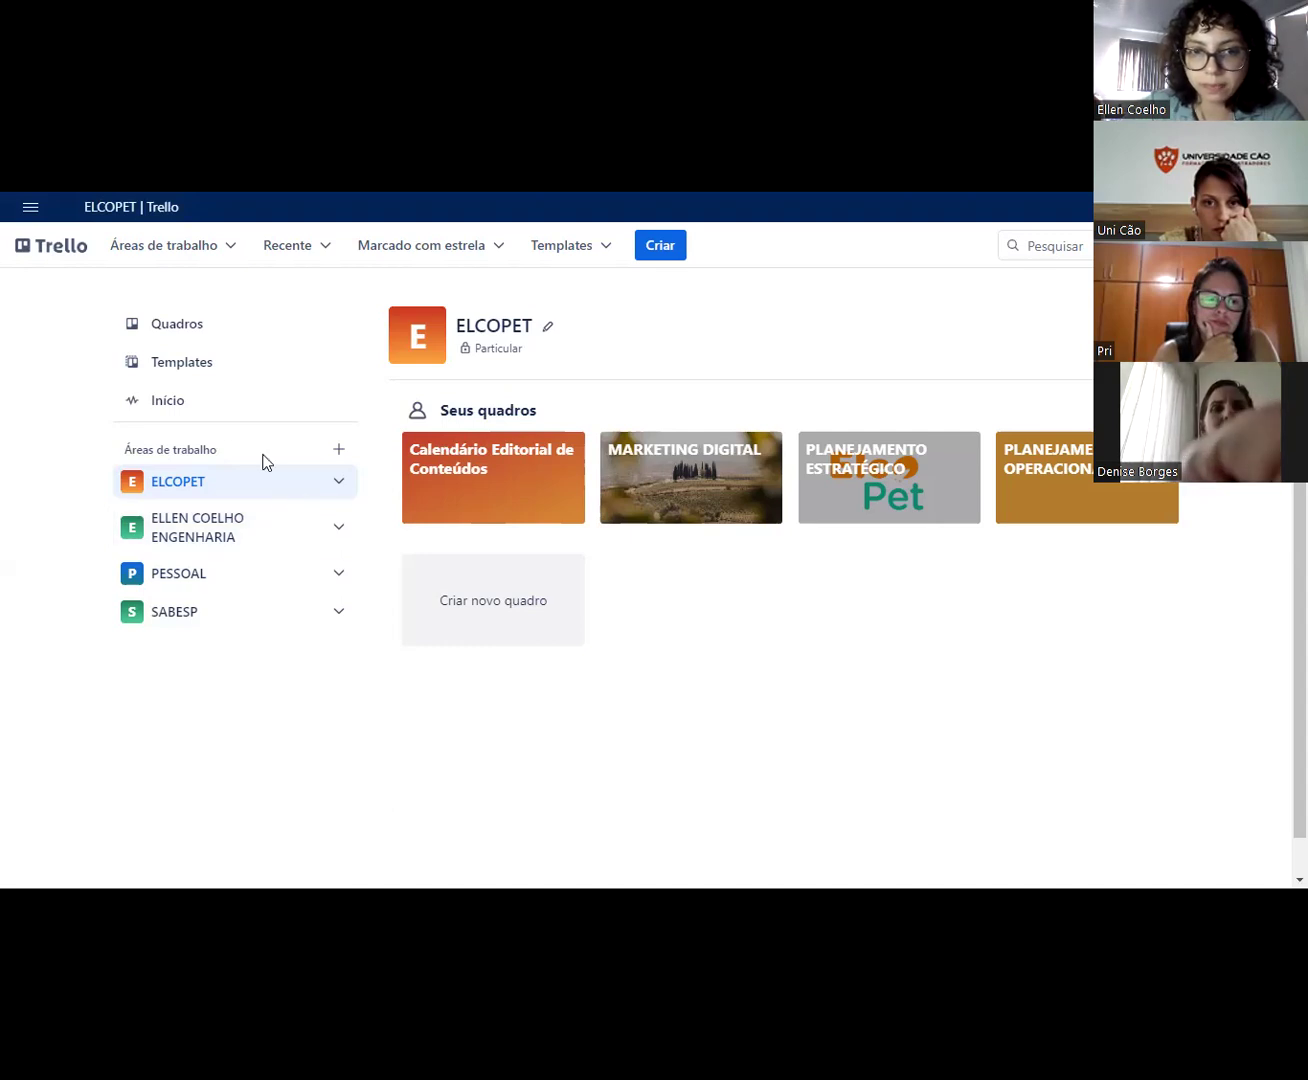
Step: Create a workspace named "Adestramento" with the type Educação, leaving the member invitations for another time
left_click(338, 452)
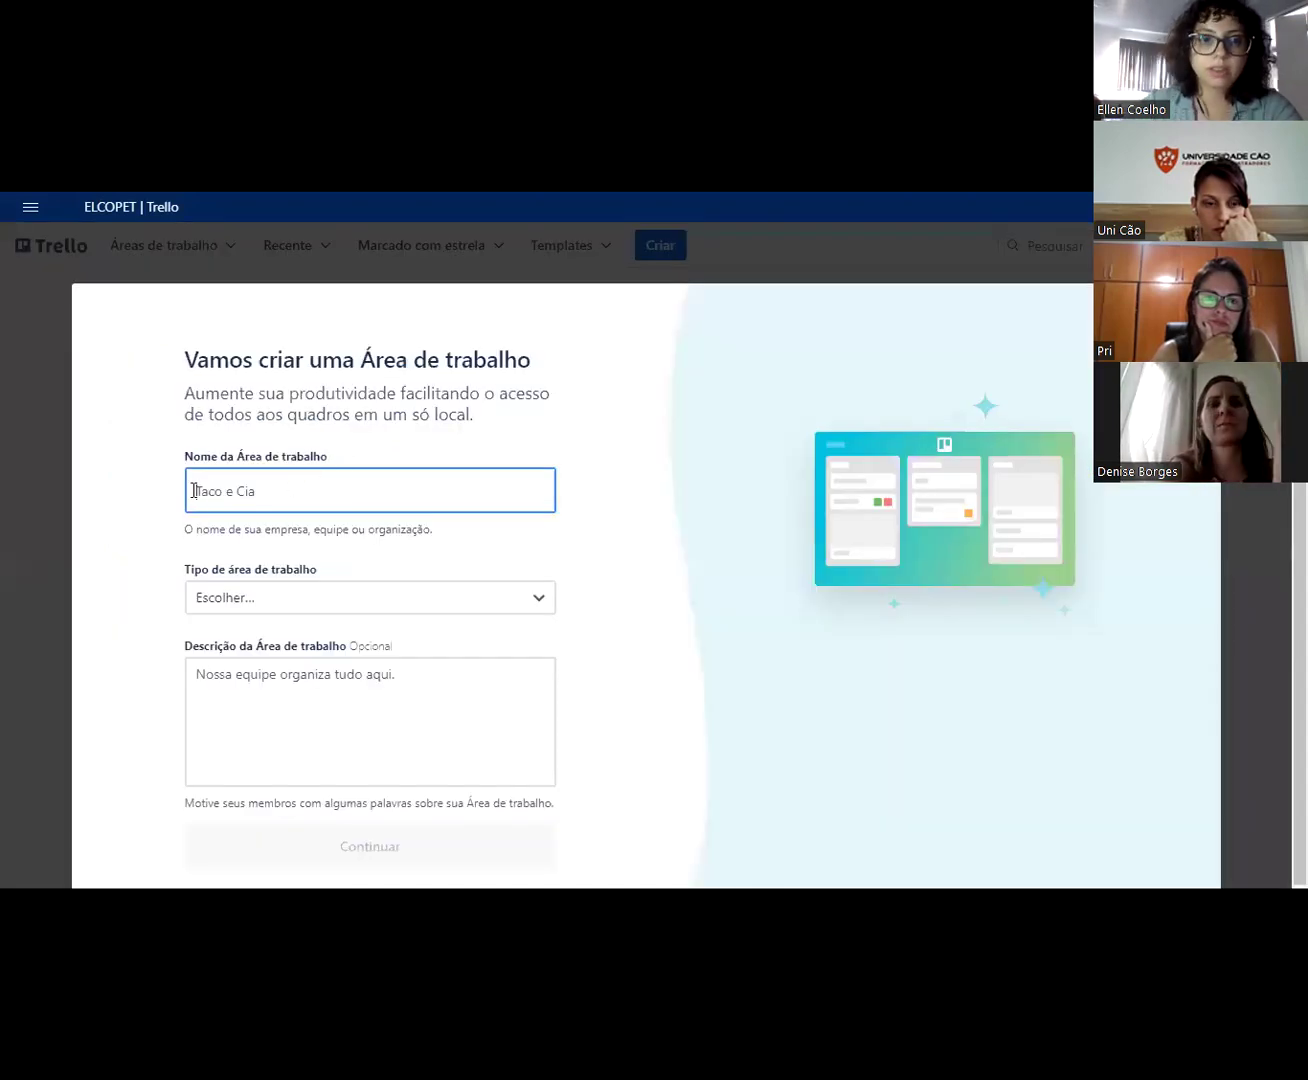
type("Adestramento")
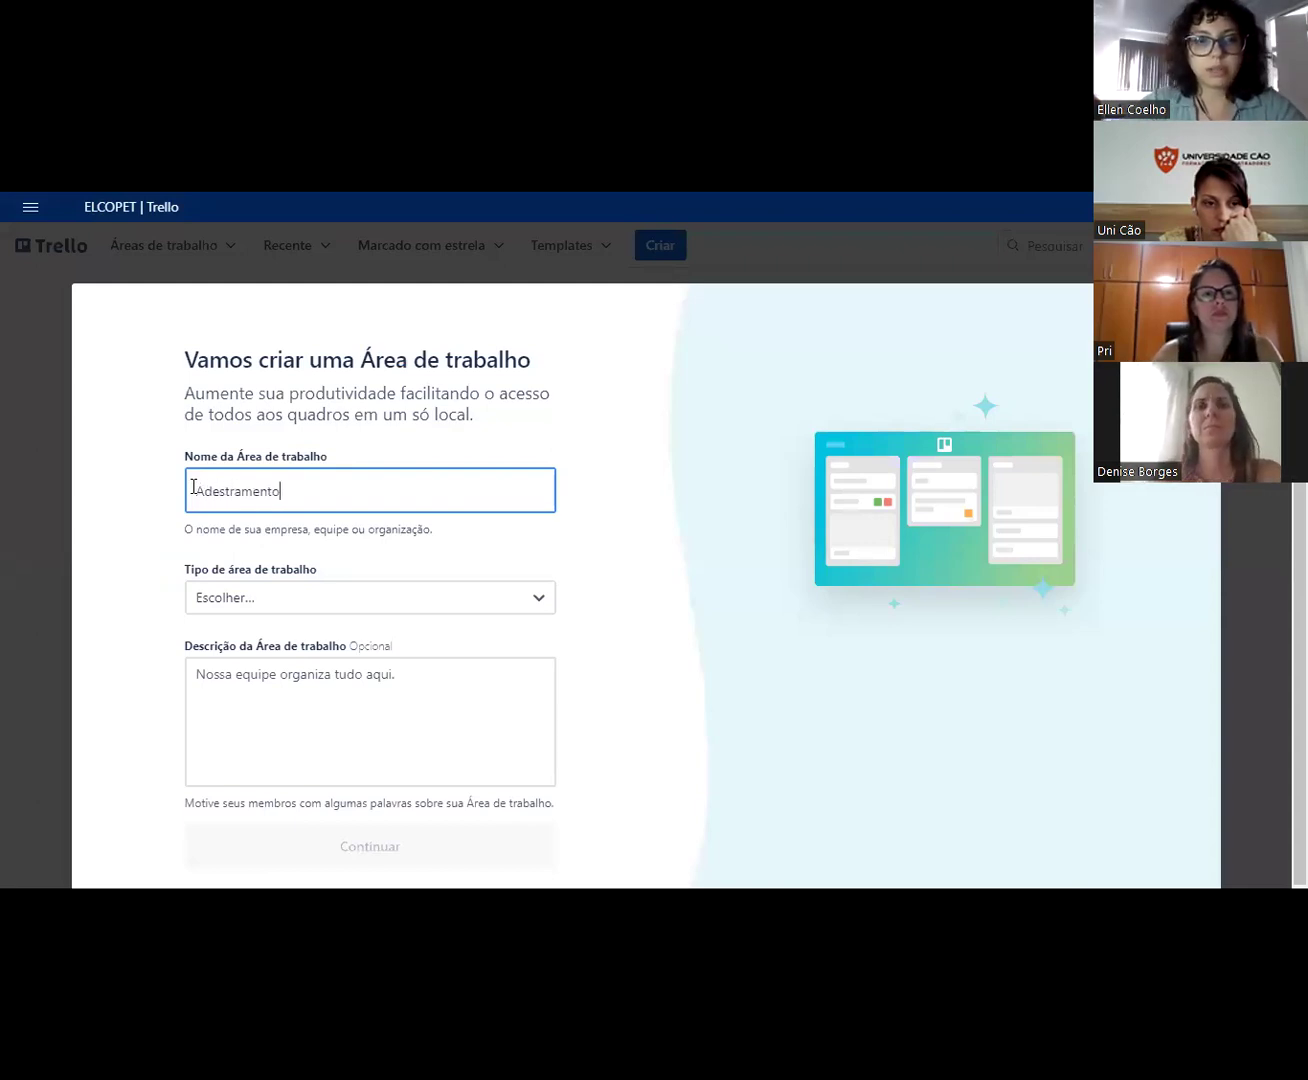
left_click(330, 597)
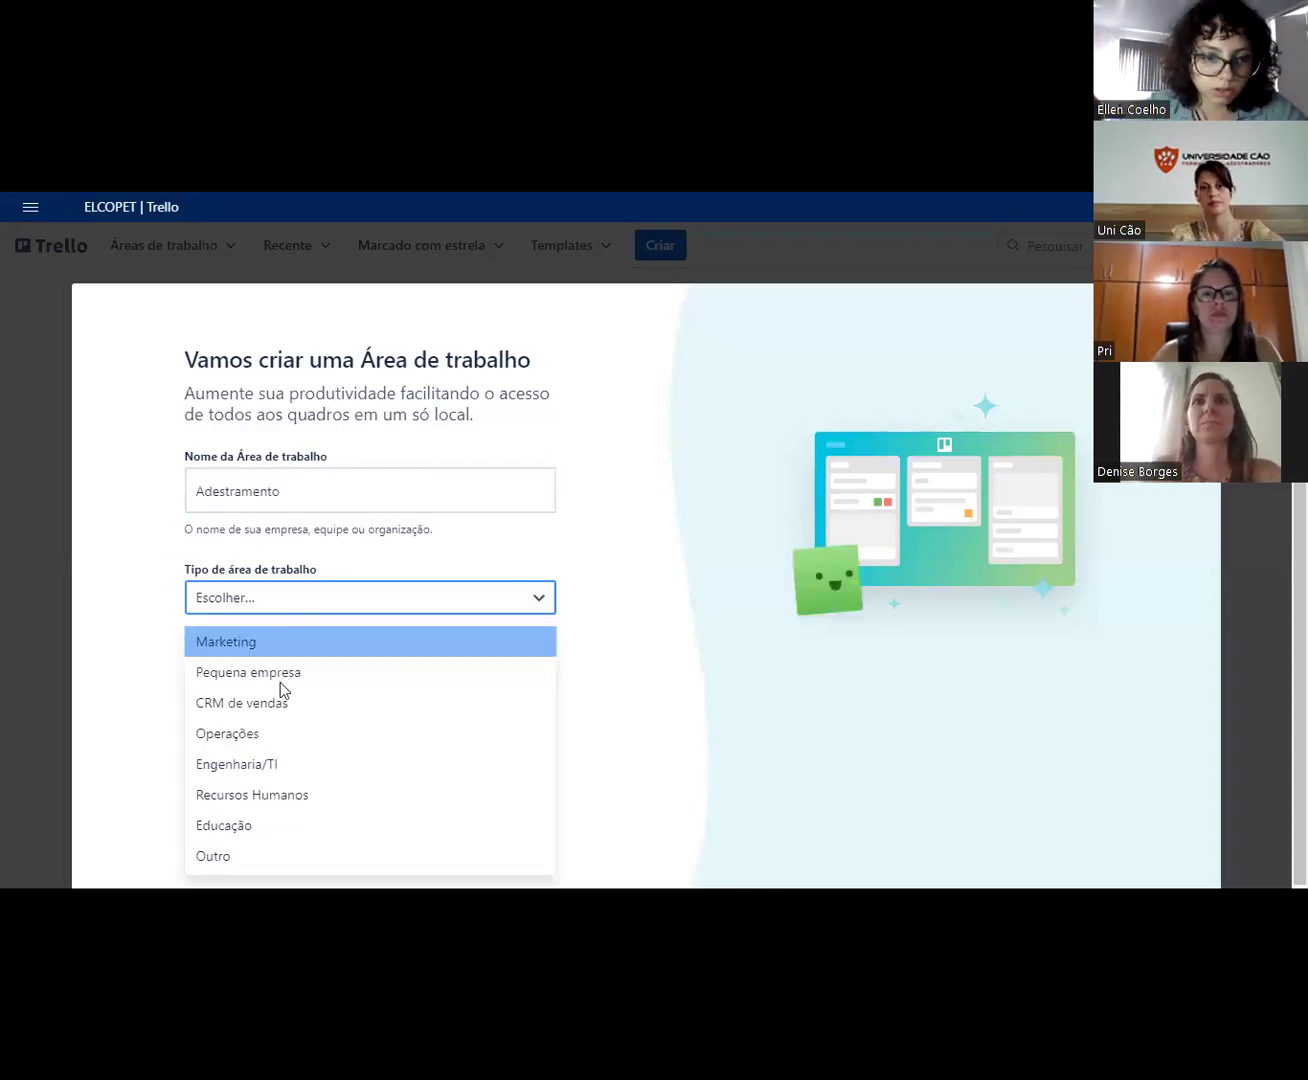
left_click(245, 823)
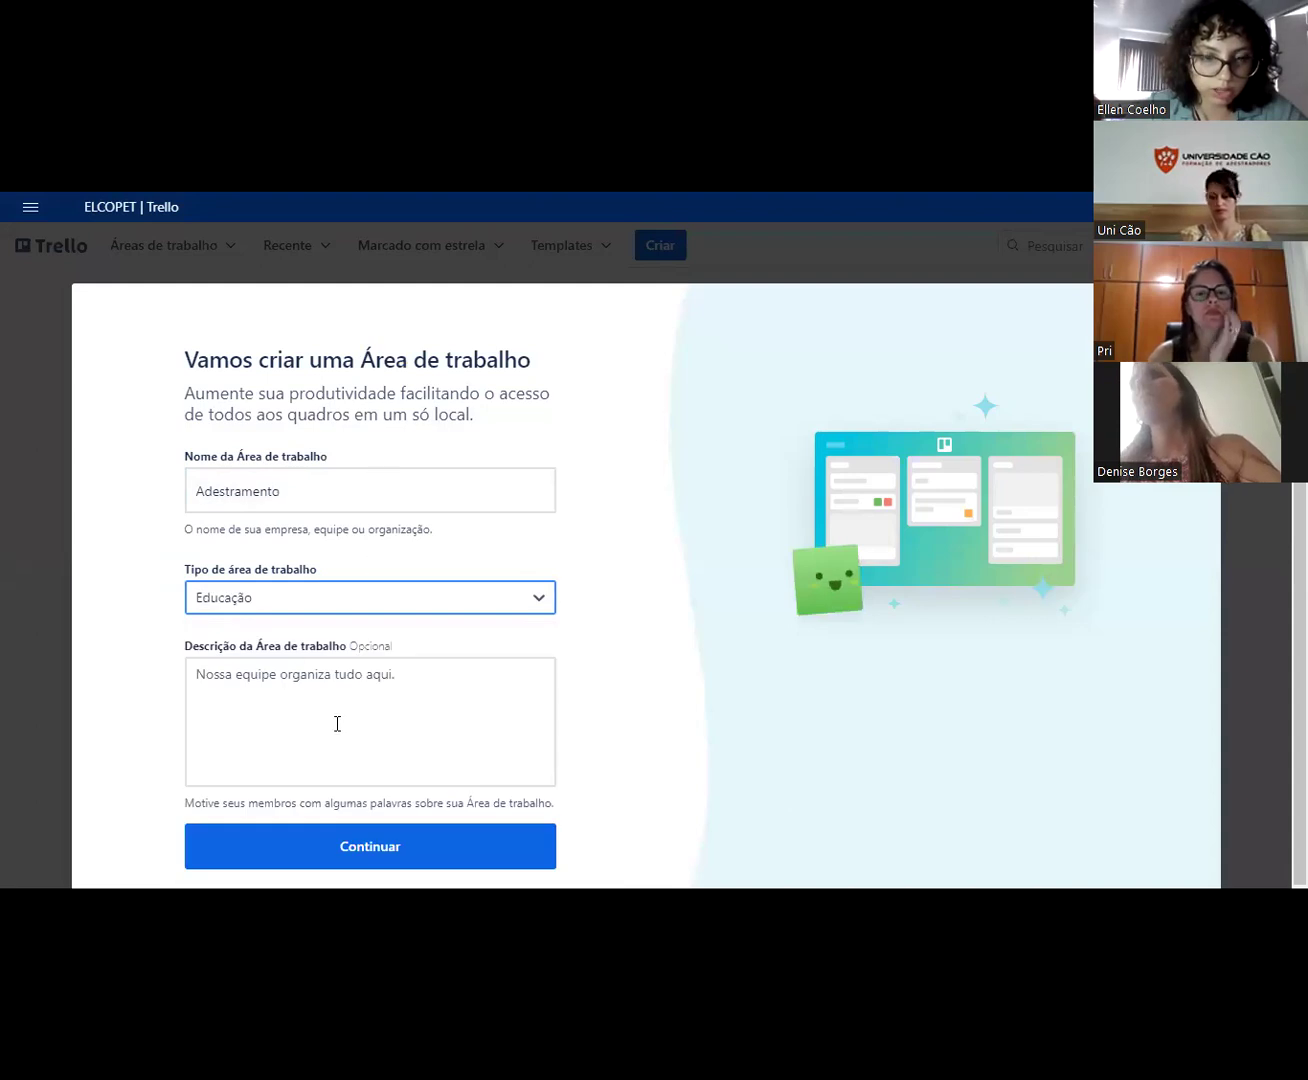
left_click(357, 848)
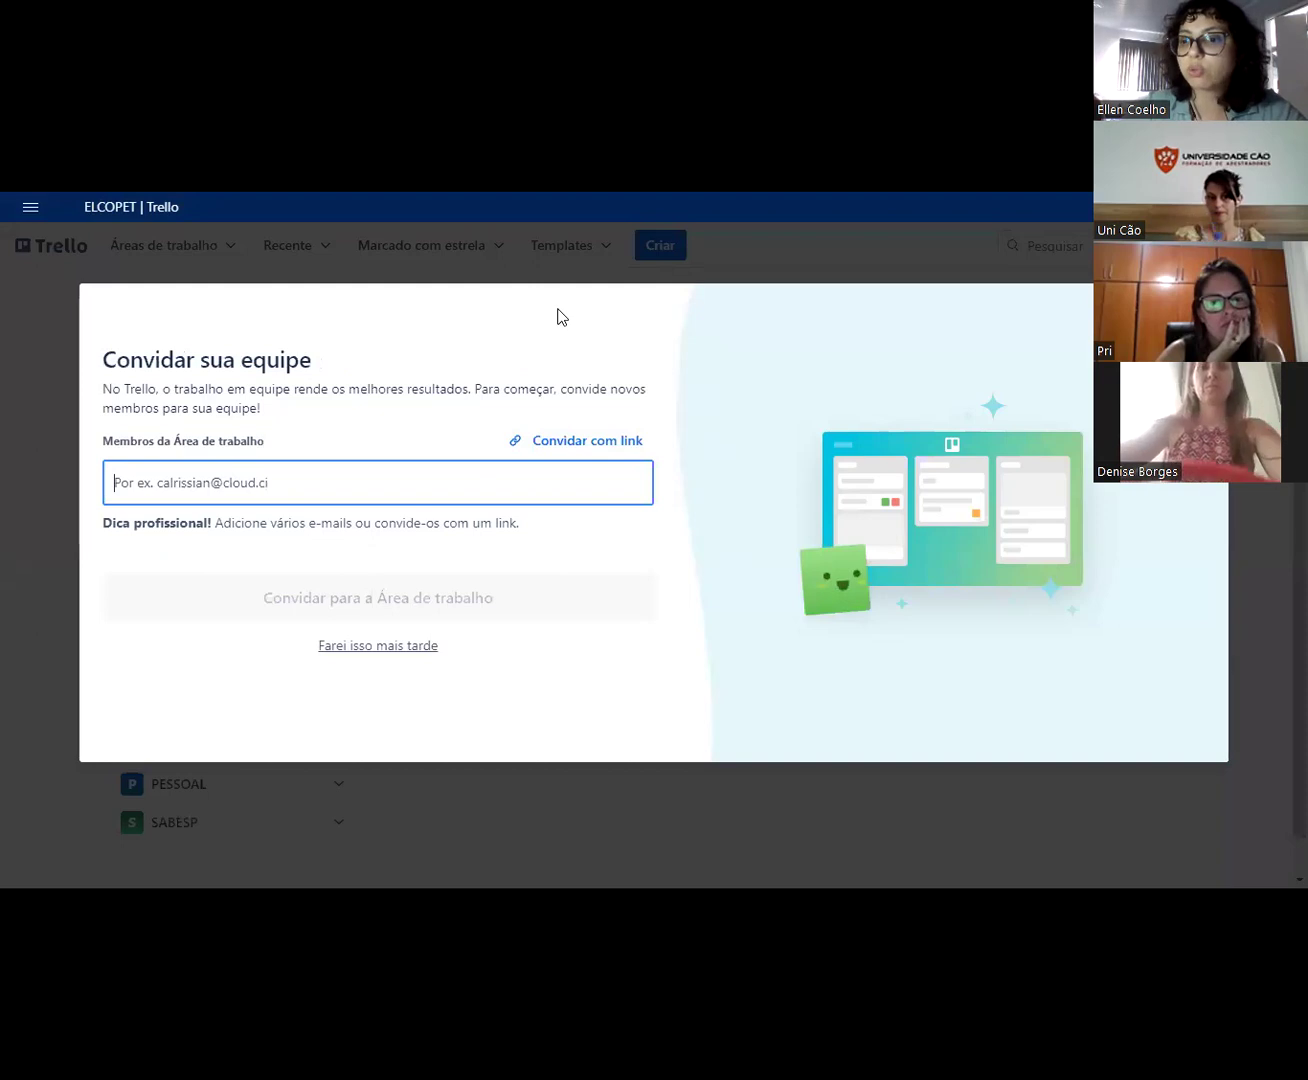
left_click(385, 650)
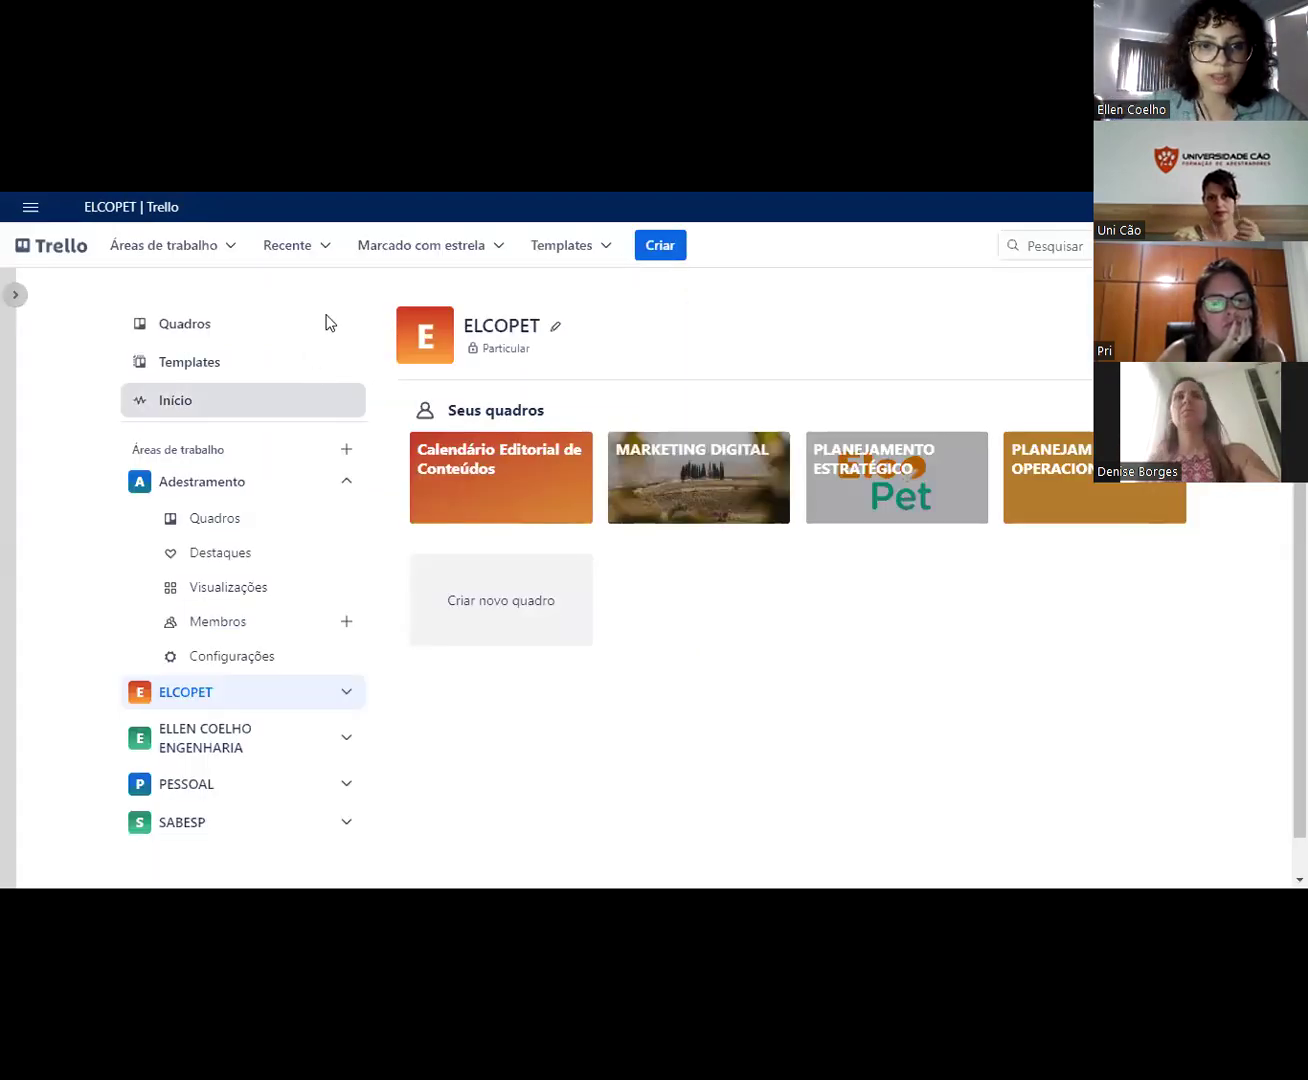
Step: Go to the Adestramento workspace's boards, dismiss the suggested templates and create a board titled "Controle de Aulas"
left_click(198, 518)
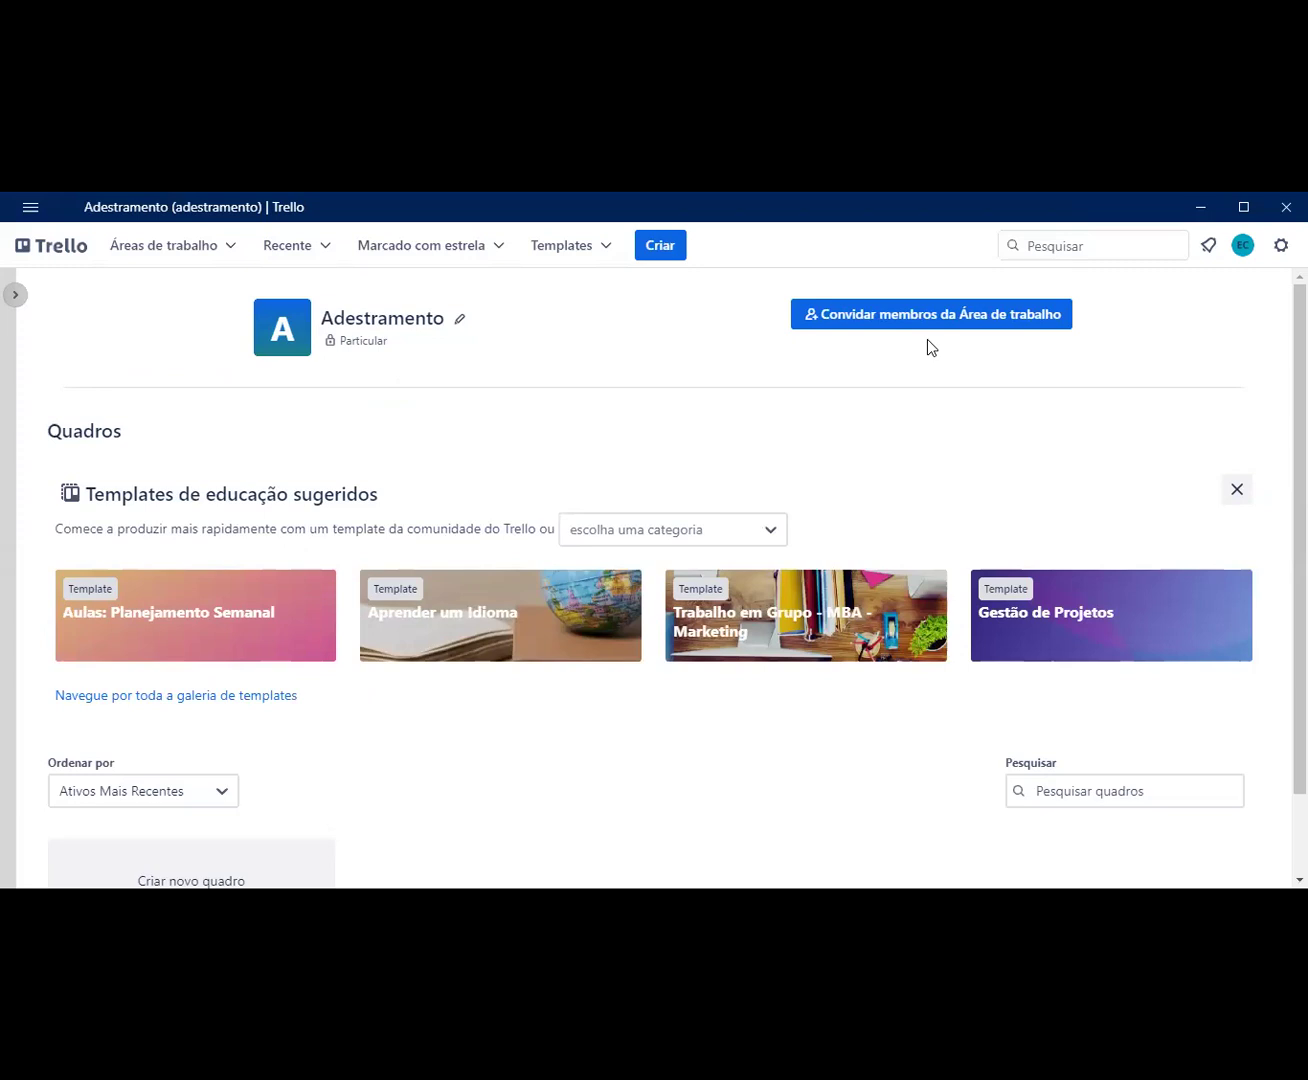
left_click(1238, 490)
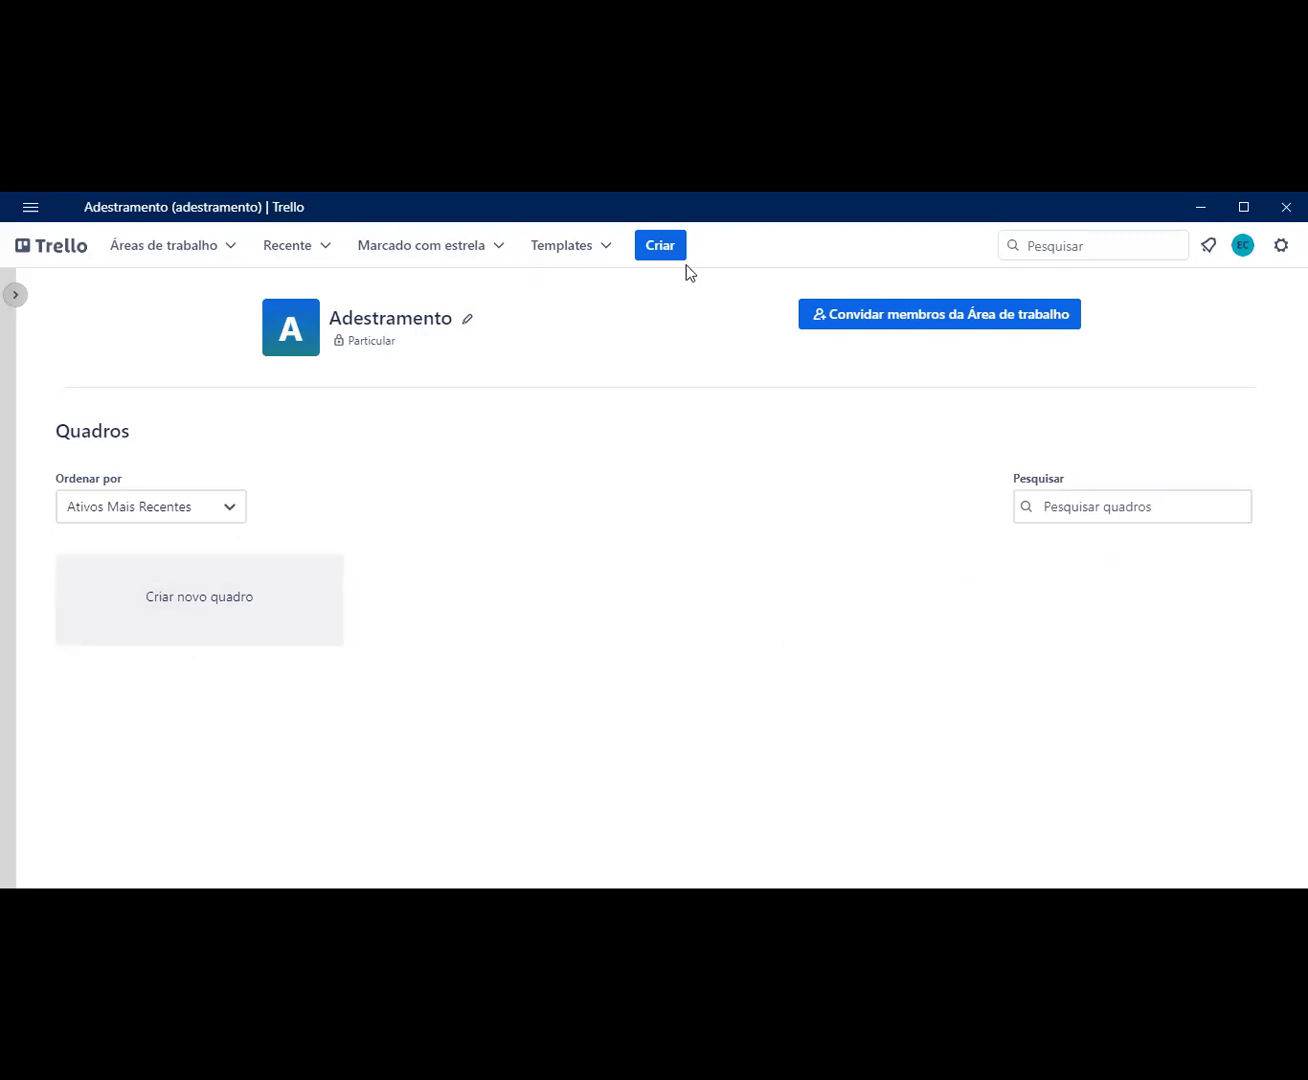
left_click(662, 255)
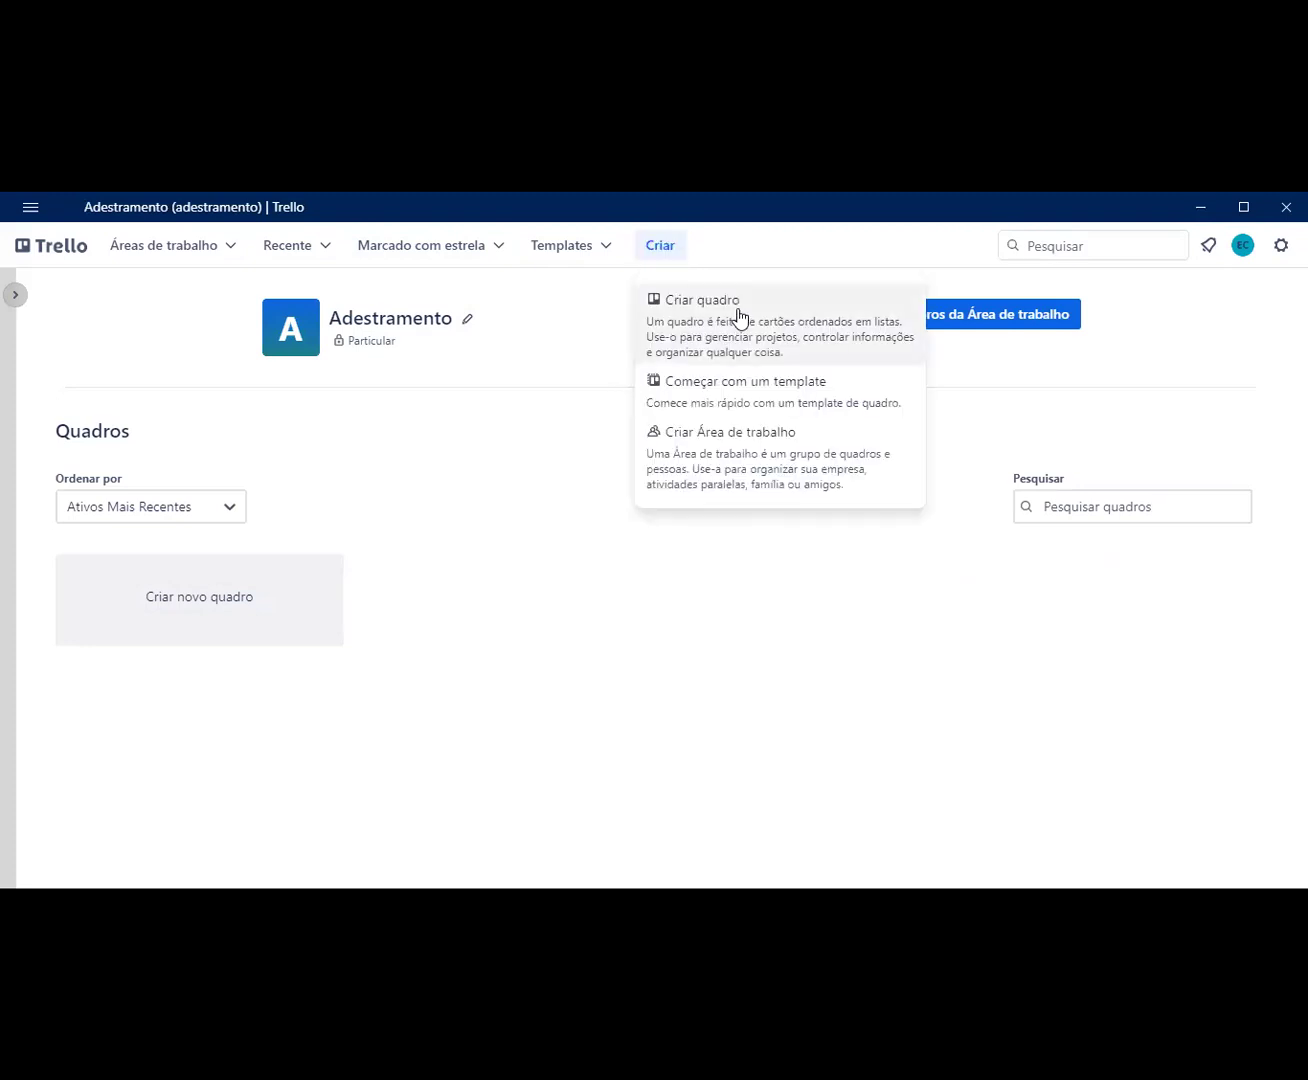
left_click(738, 318)
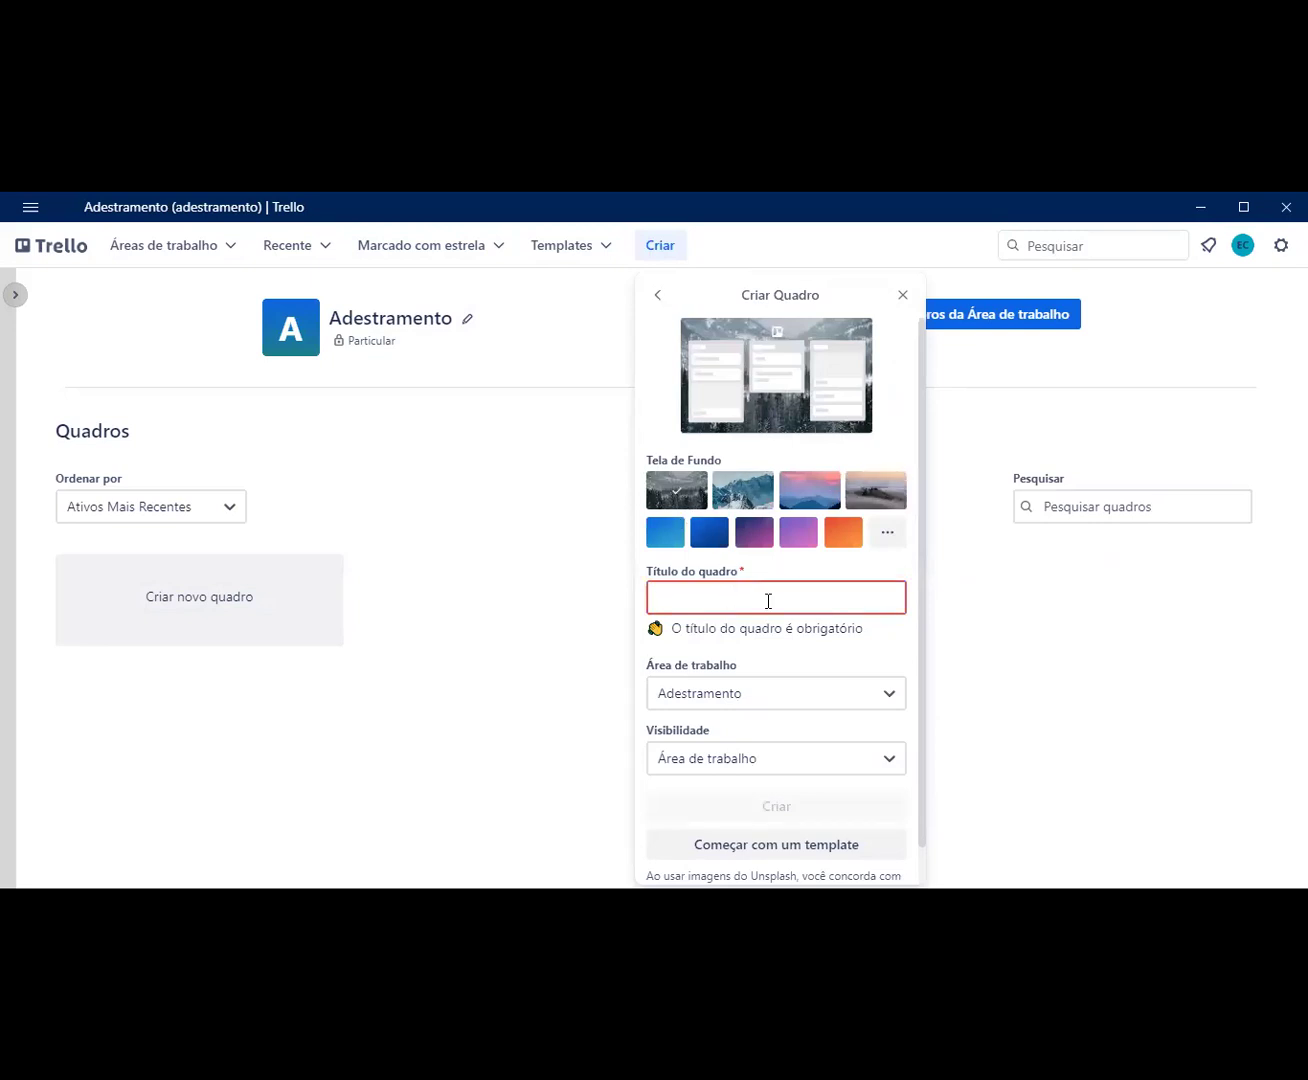
type("Controle de a")
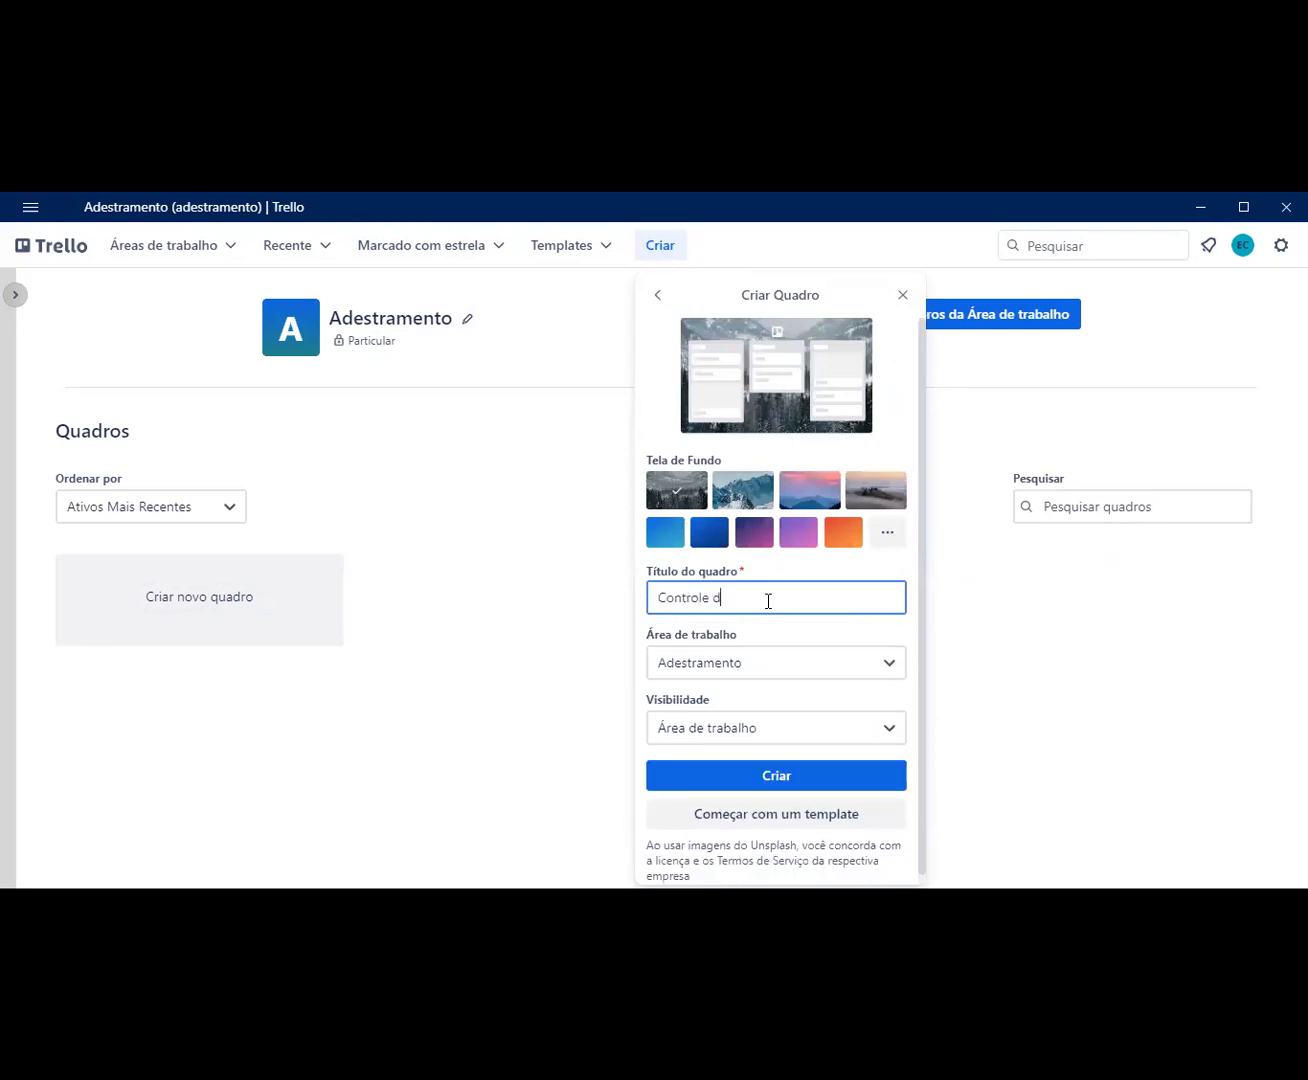
type("lA")
key("BackSpace")
key("BackSpace")
key("BackSpace")
type("Aula")
left_click(757, 775)
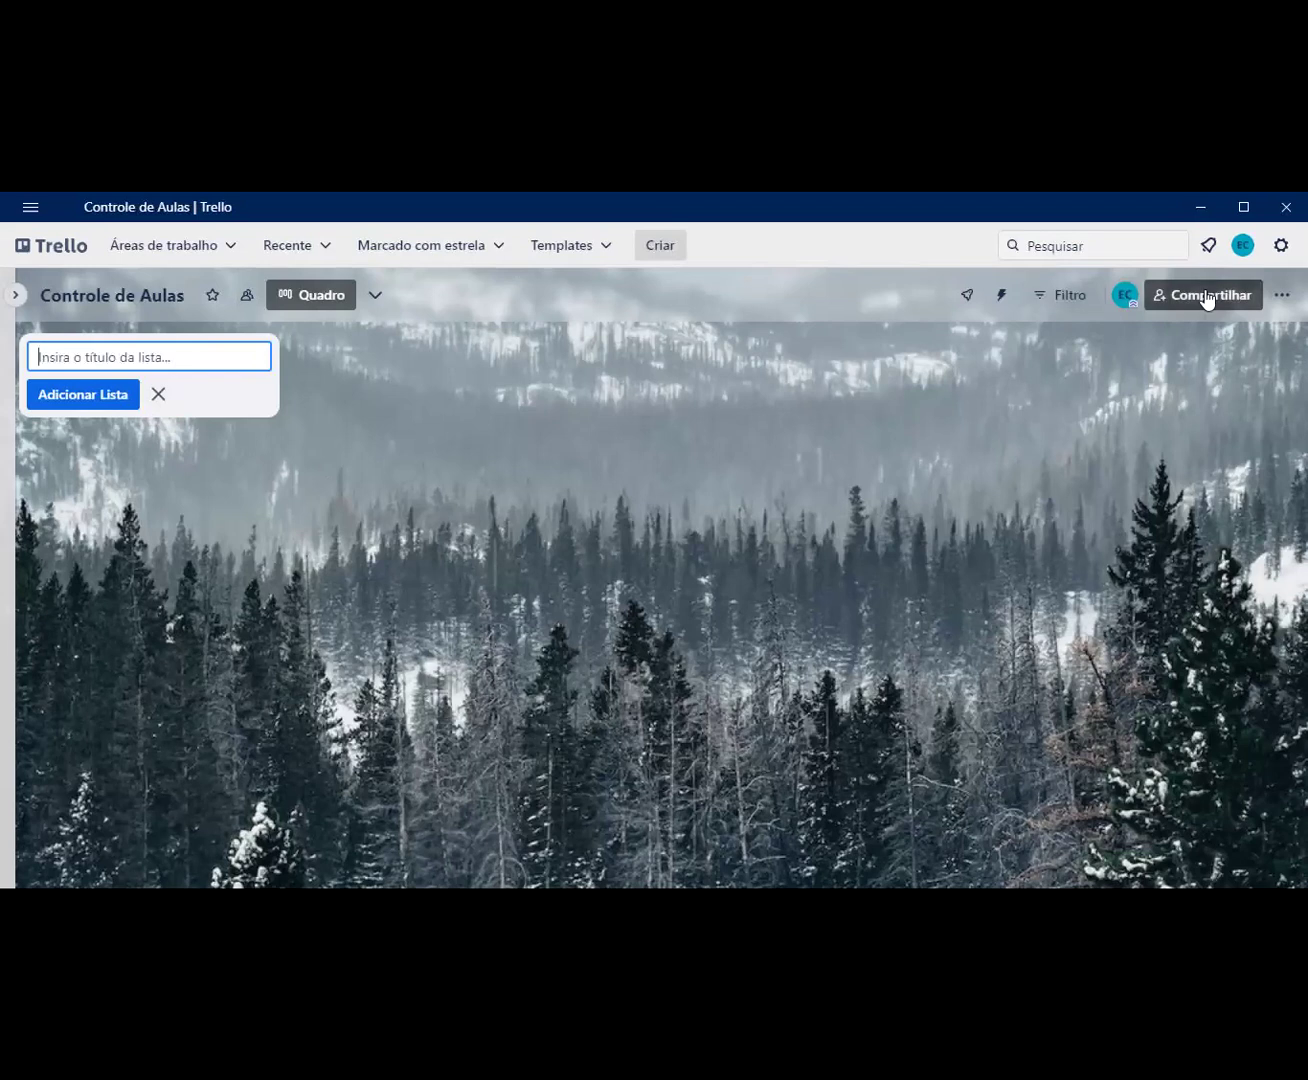
Step: Change the board background to the Unsplash photo of the brown-and-white dog on the beach, found by searching for "dog"
left_click(1279, 298)
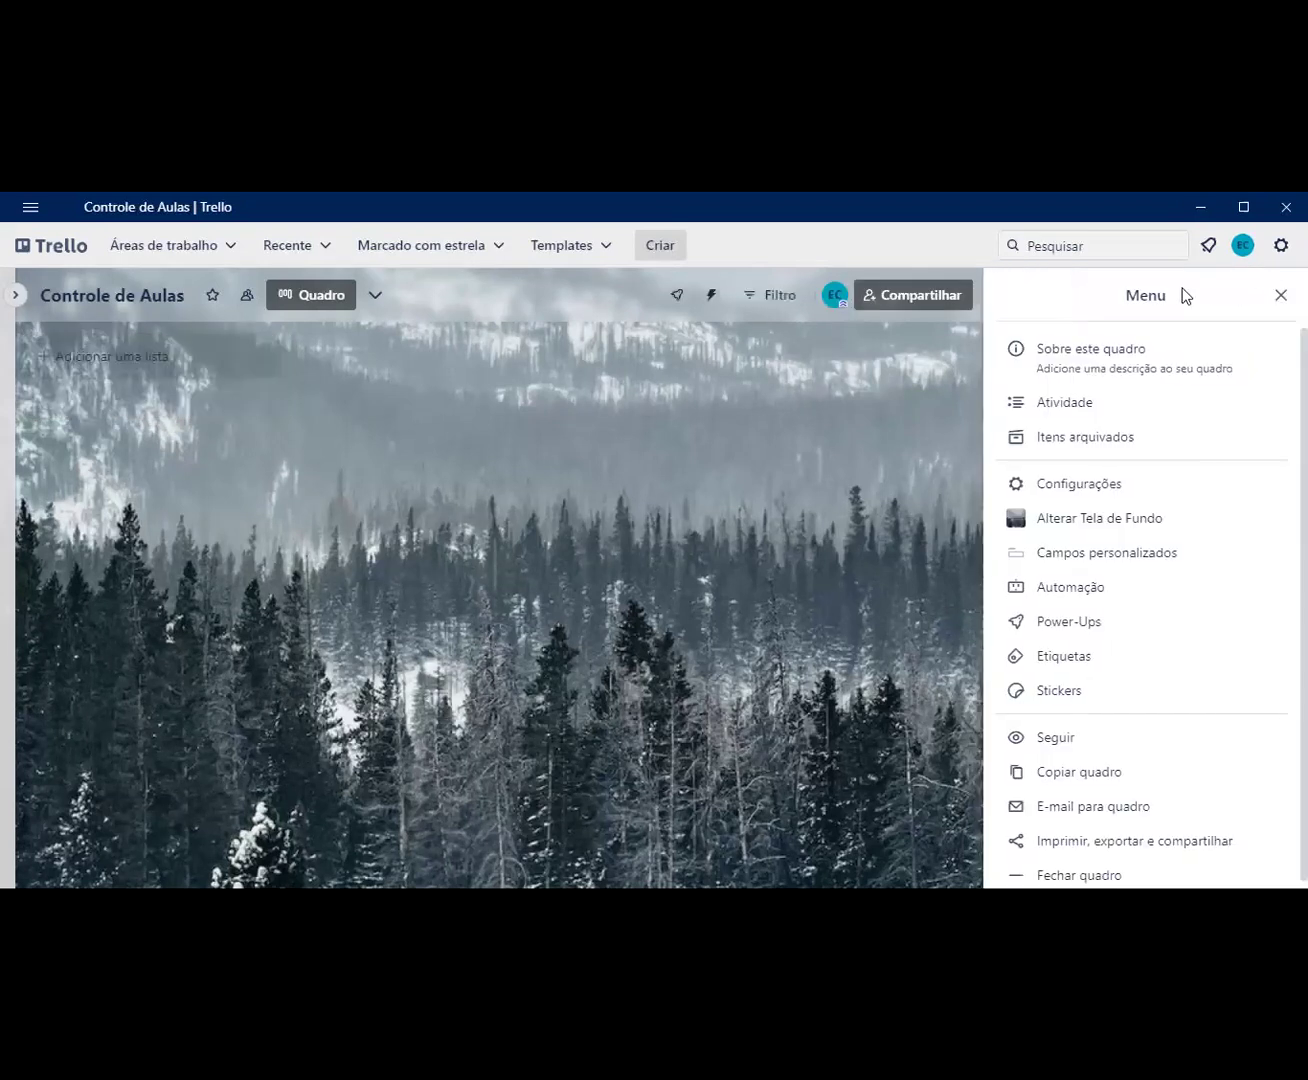
left_click(1092, 522)
left_click(1237, 576)
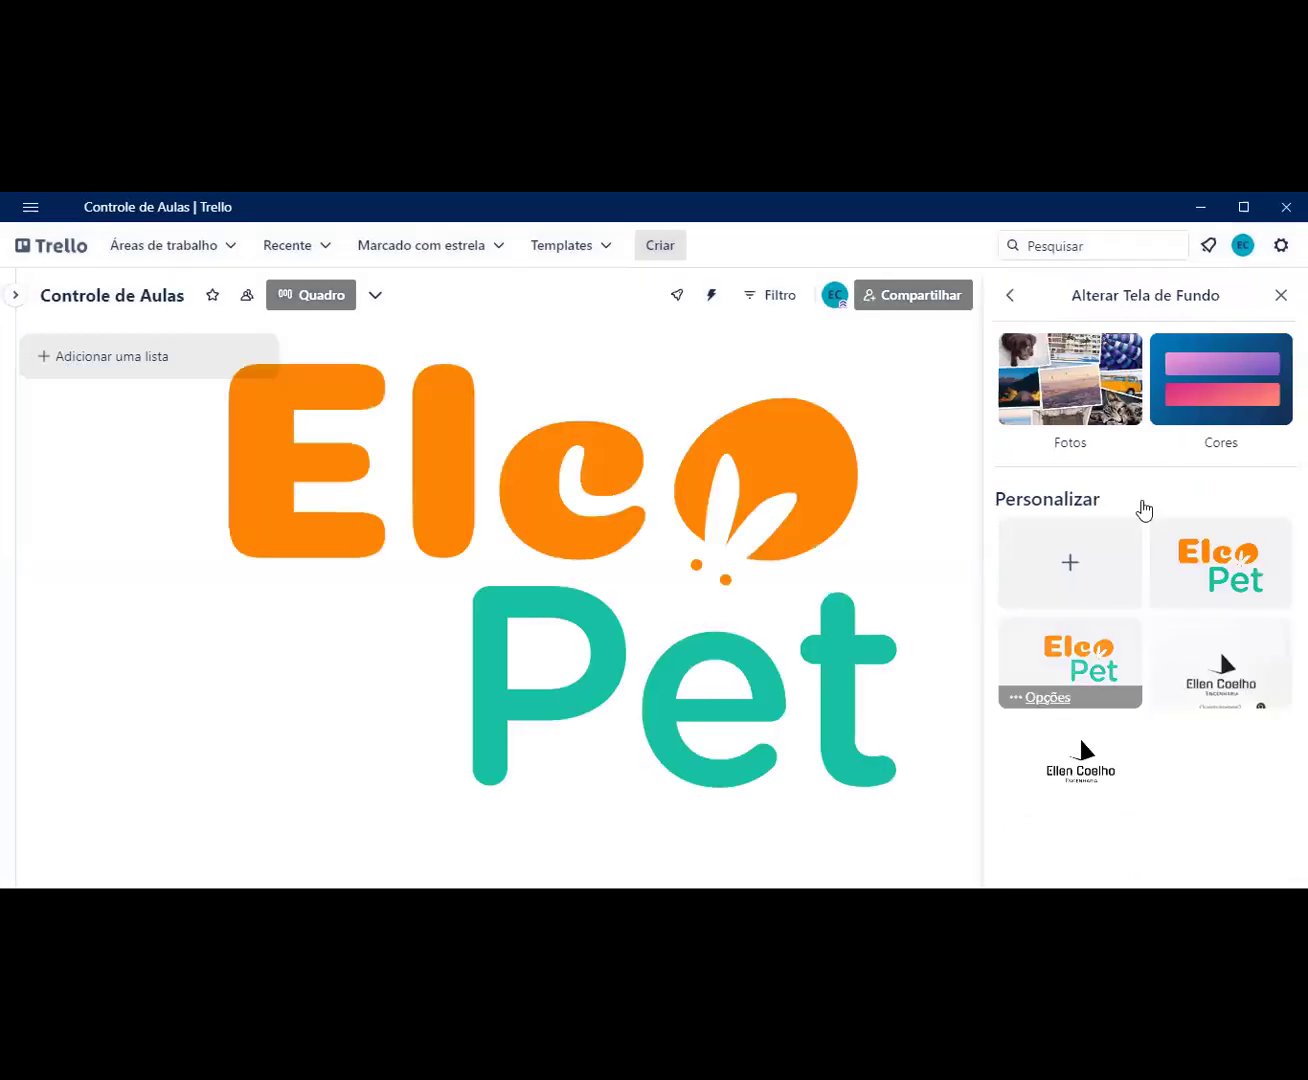
left_click(1112, 368)
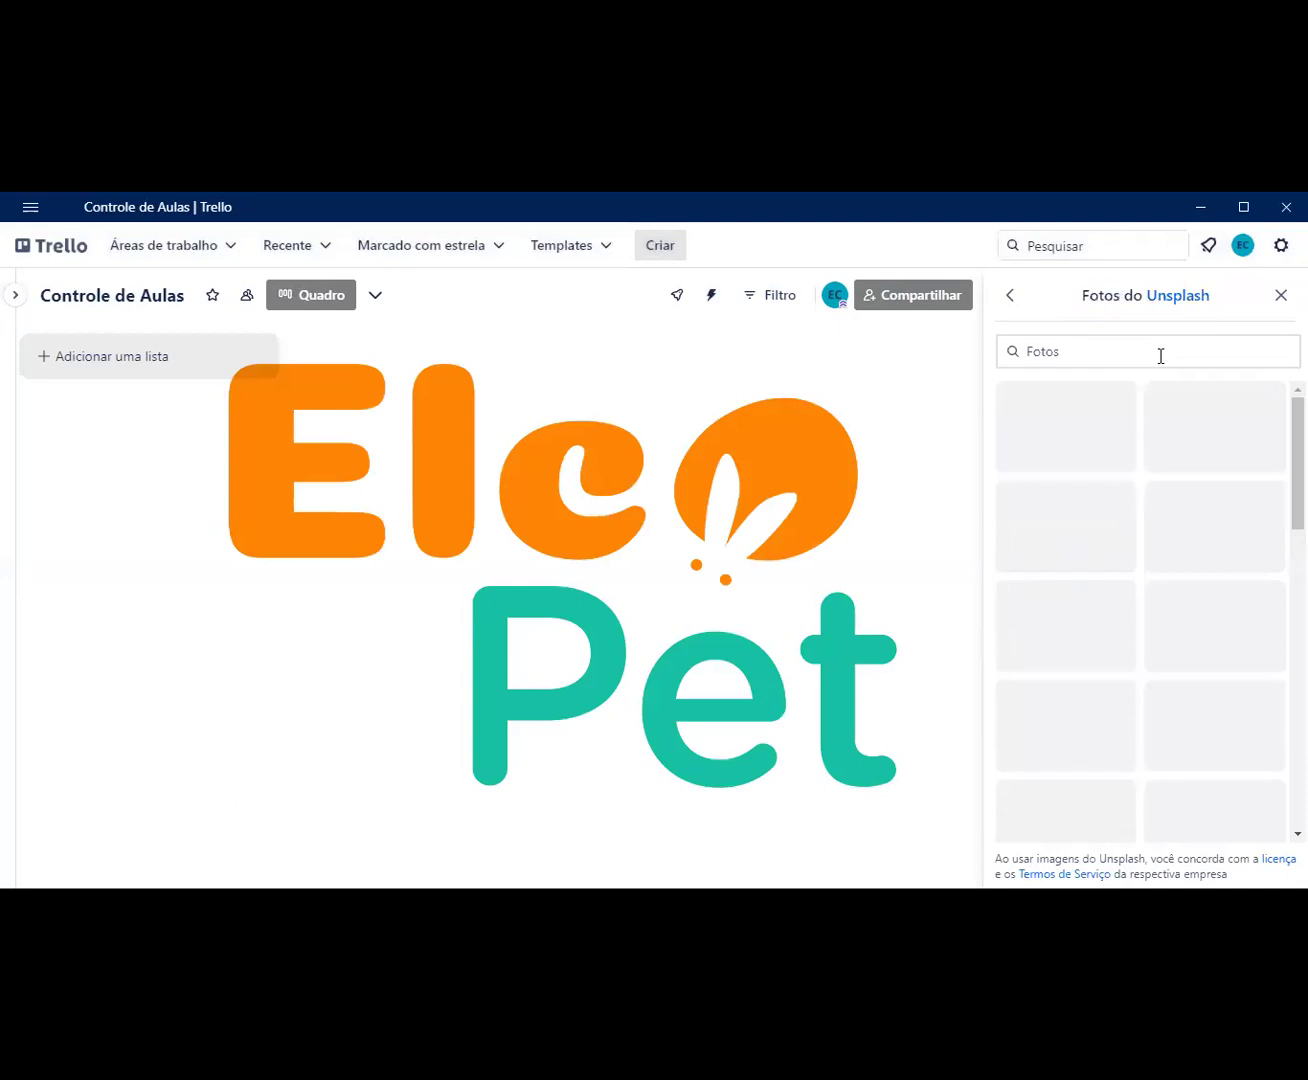
left_click(1160, 356)
type("dog")
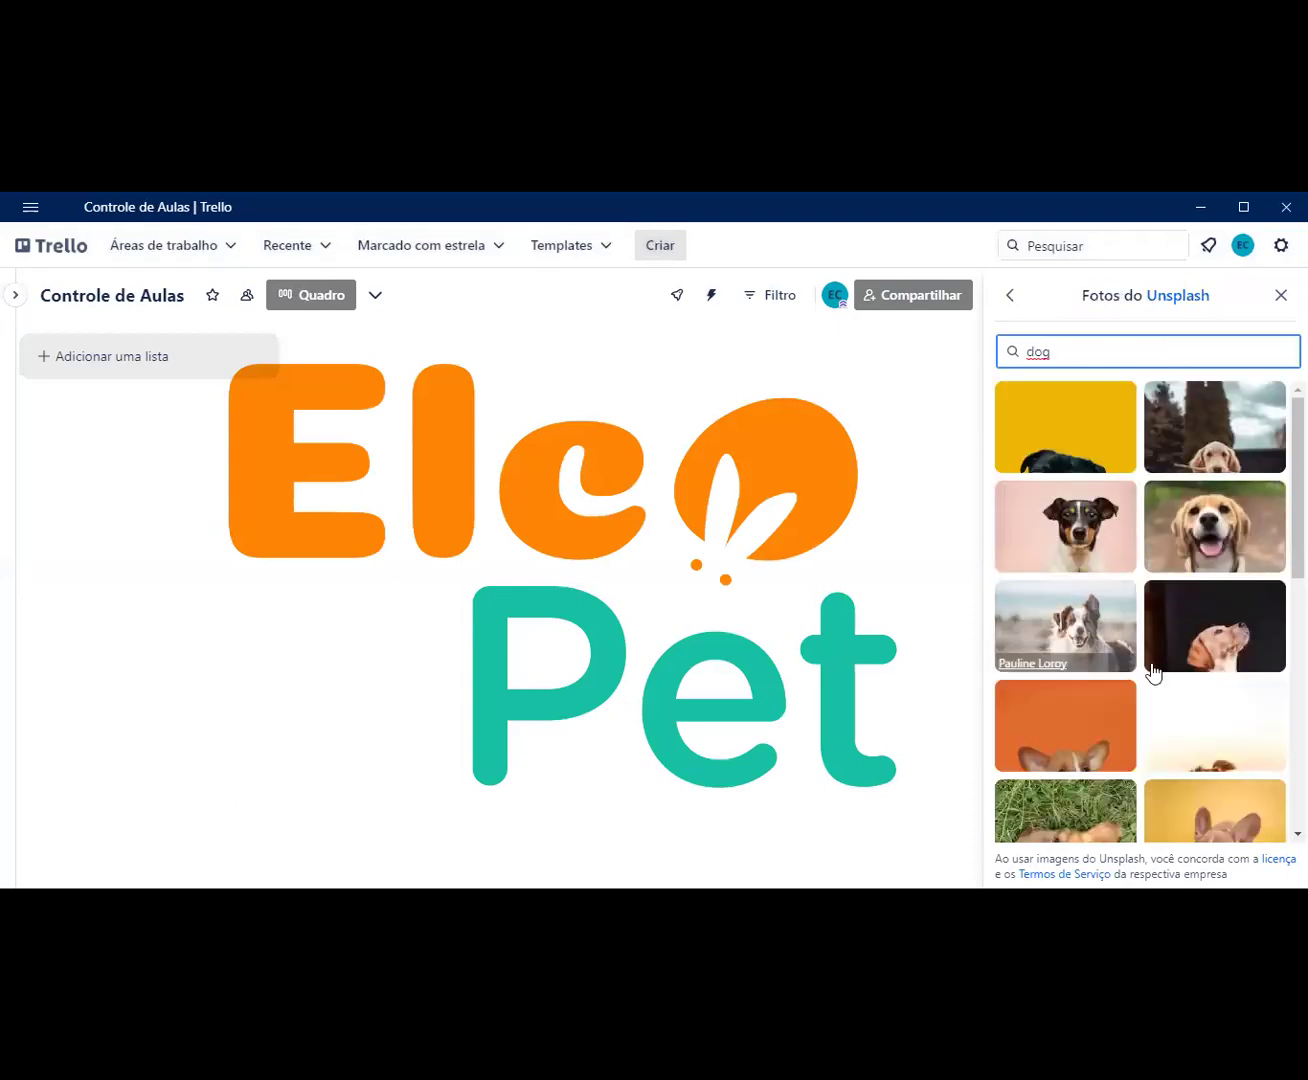
left_click(1064, 625)
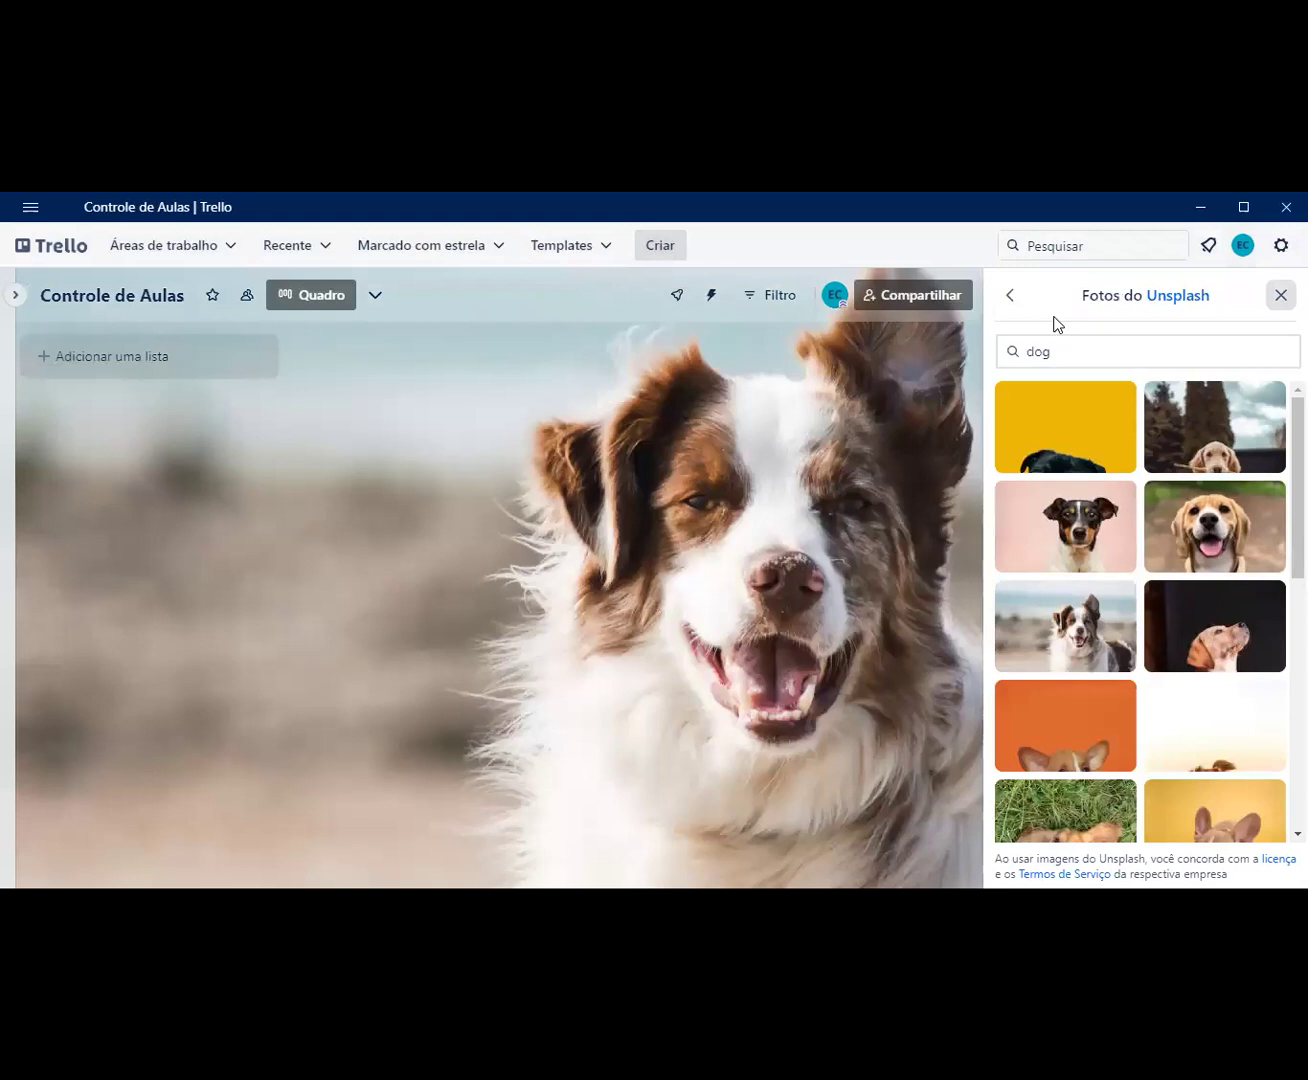
left_click(337, 433)
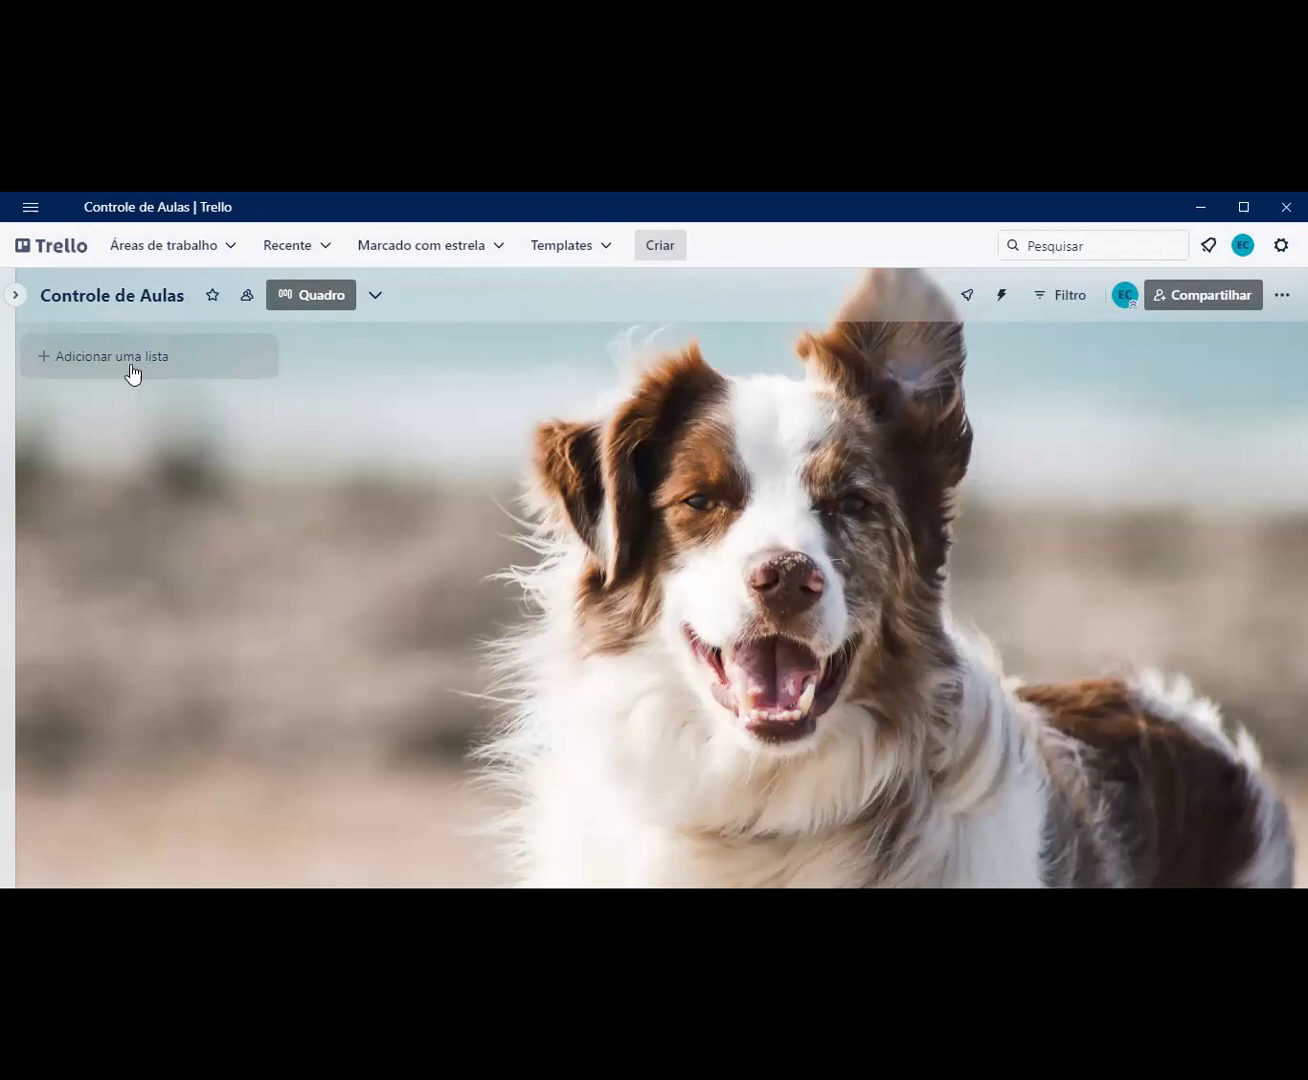
Step: Add three lists to the board, titled "A fazer", "Em andamento" and "Concluído"
left_click(191, 356)
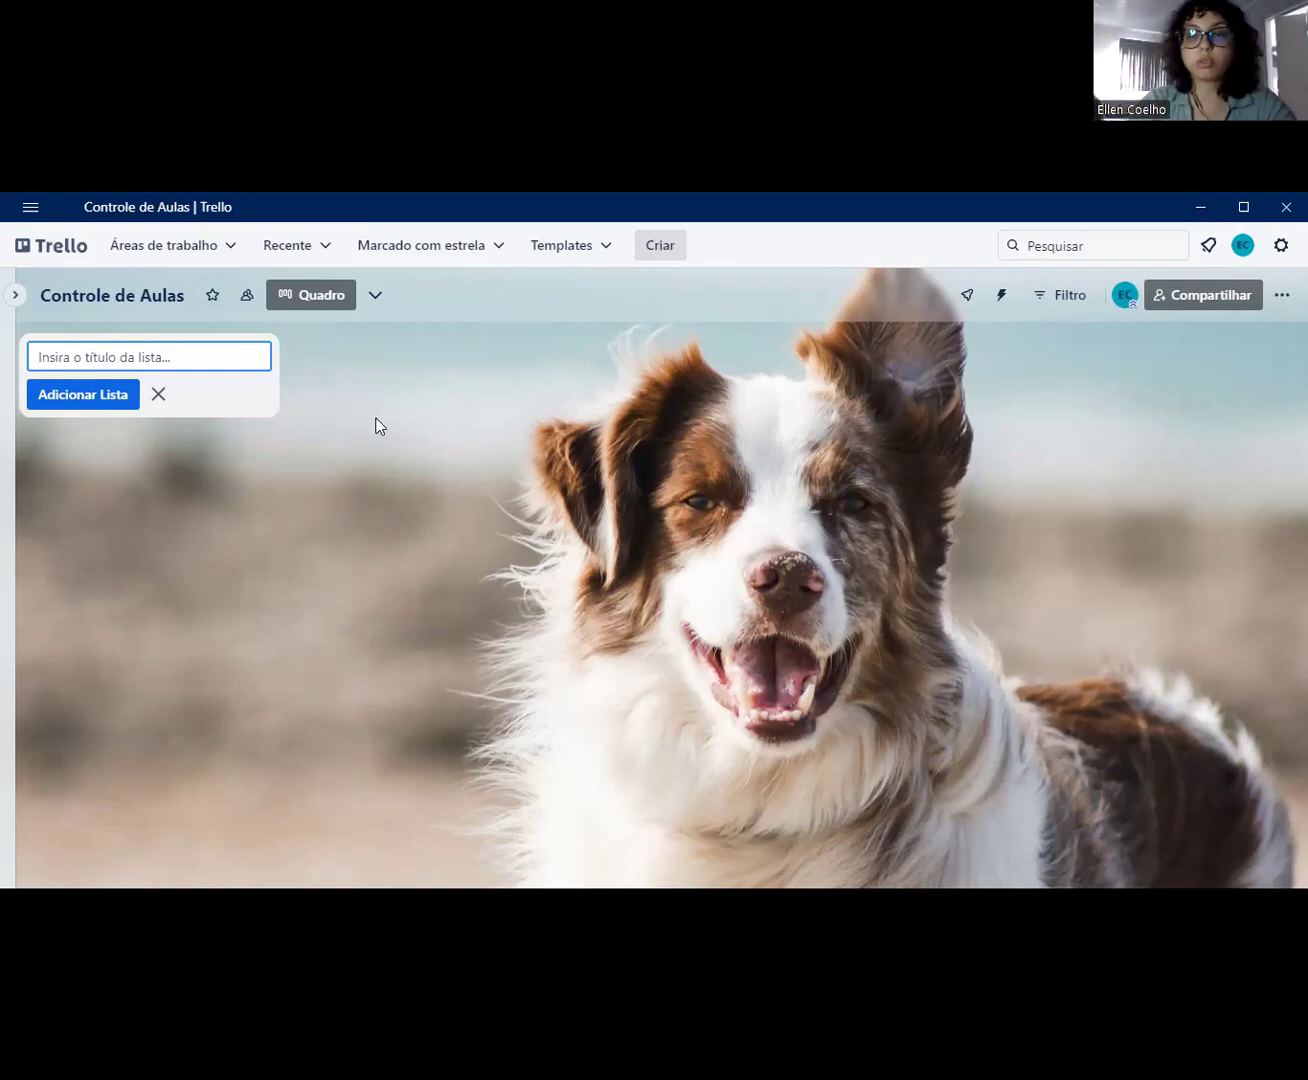
type("A fazer")
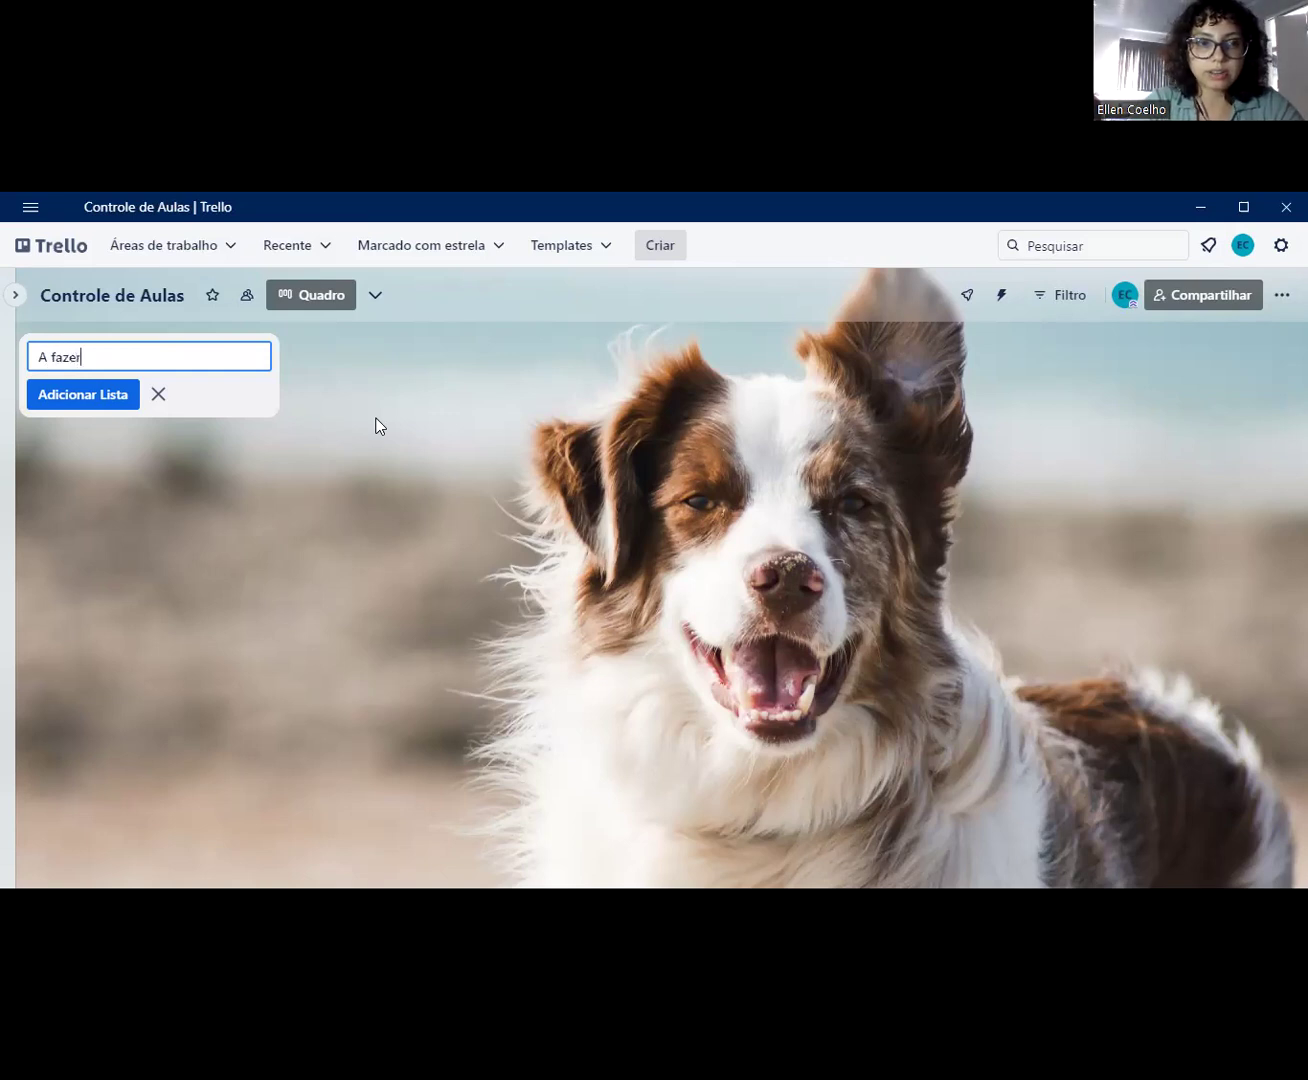
key("Return")
type("Em andamento")
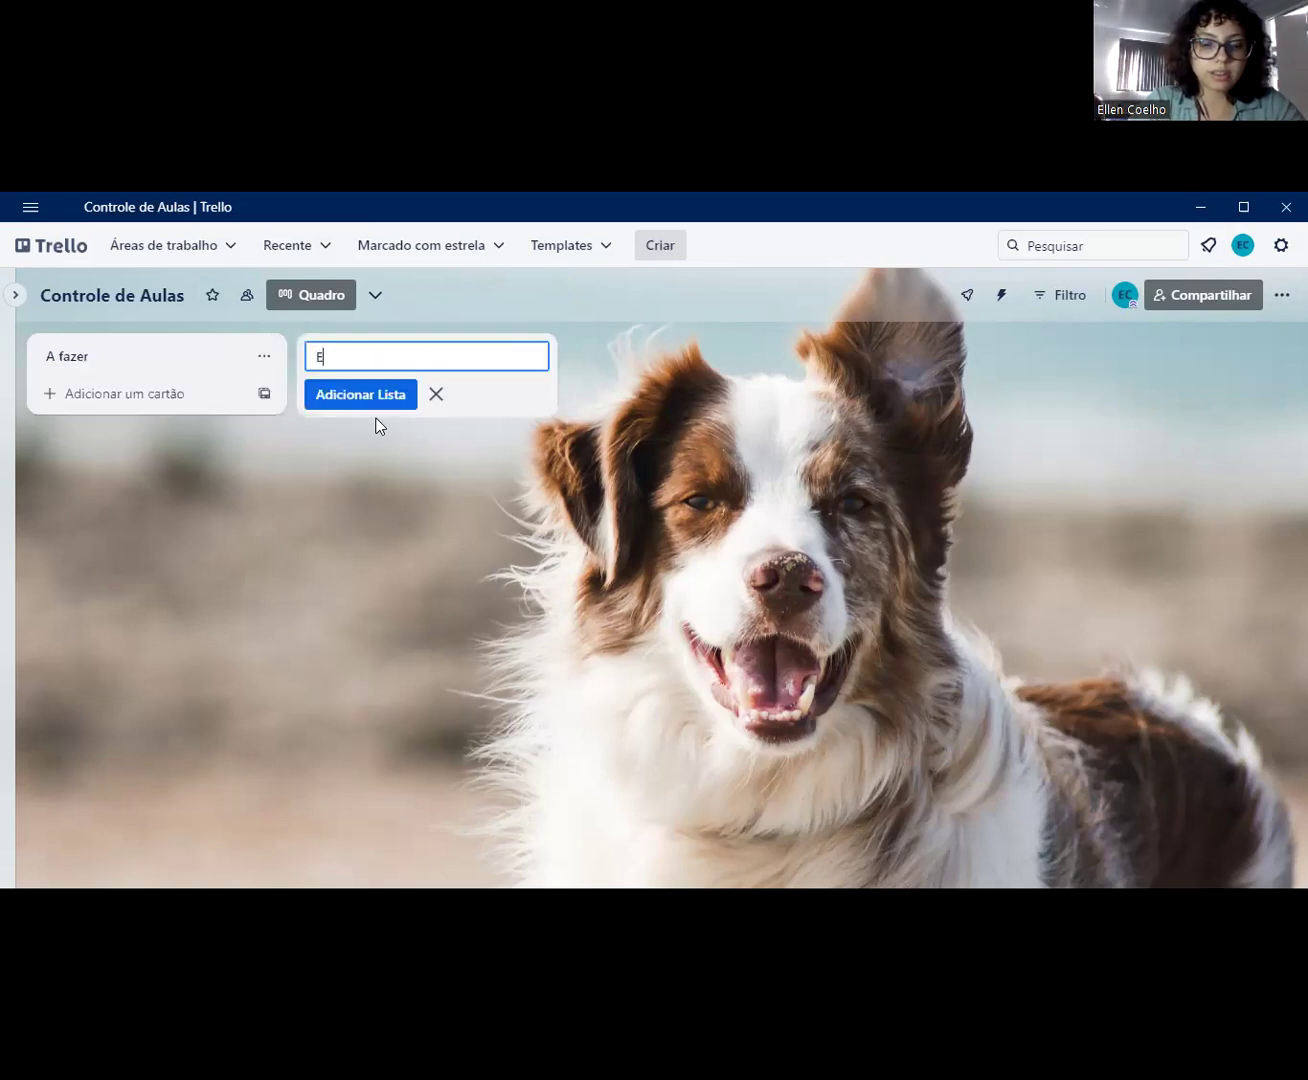
key("Return")
type("Concluído")
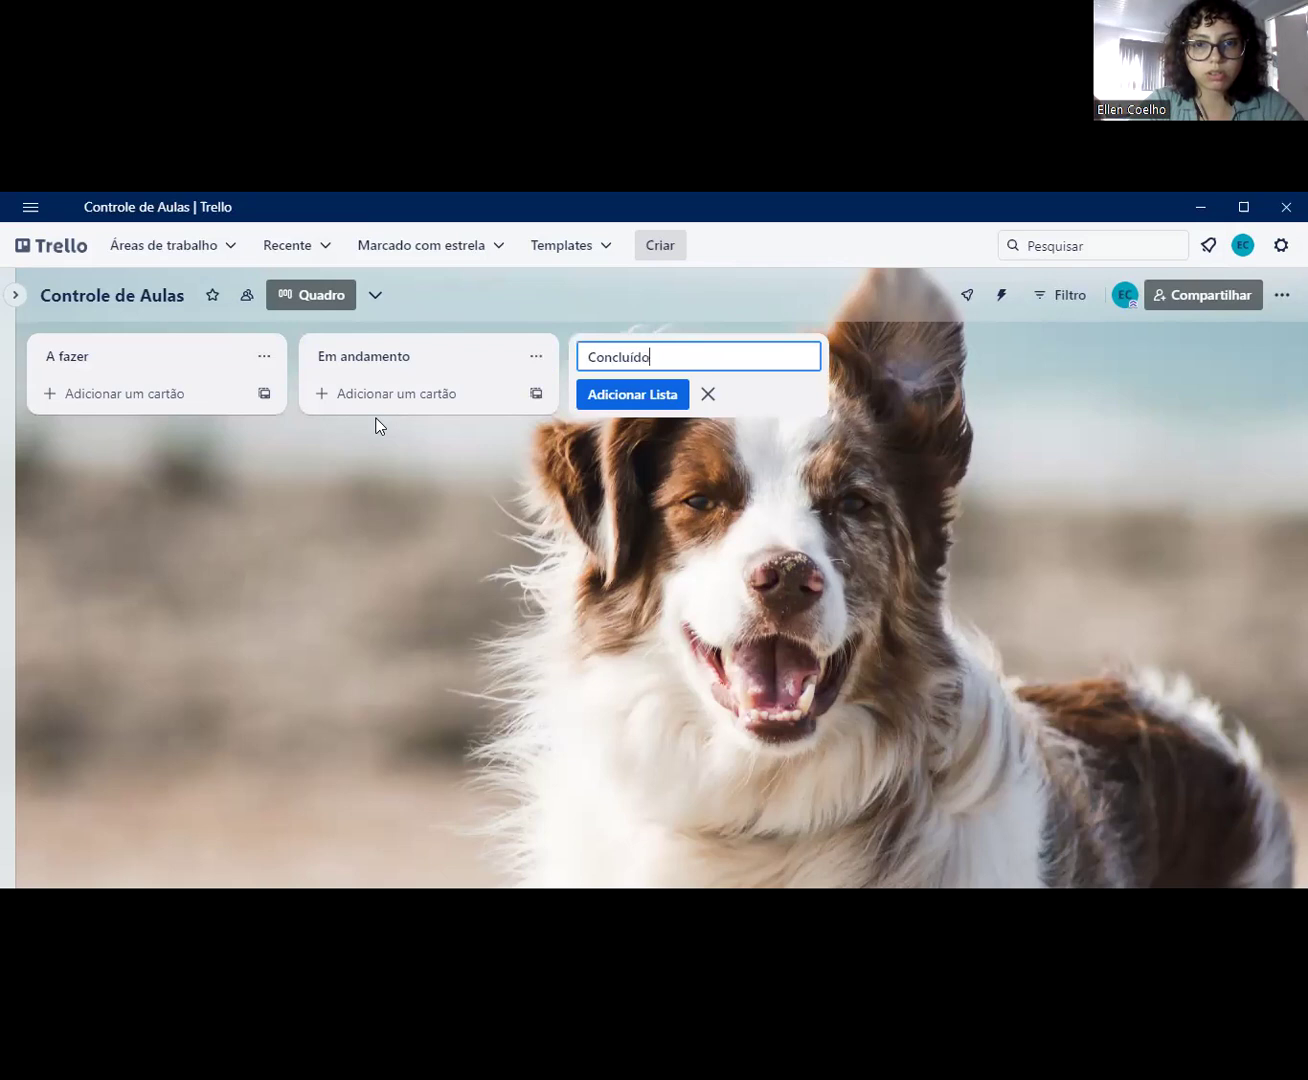
key("Return")
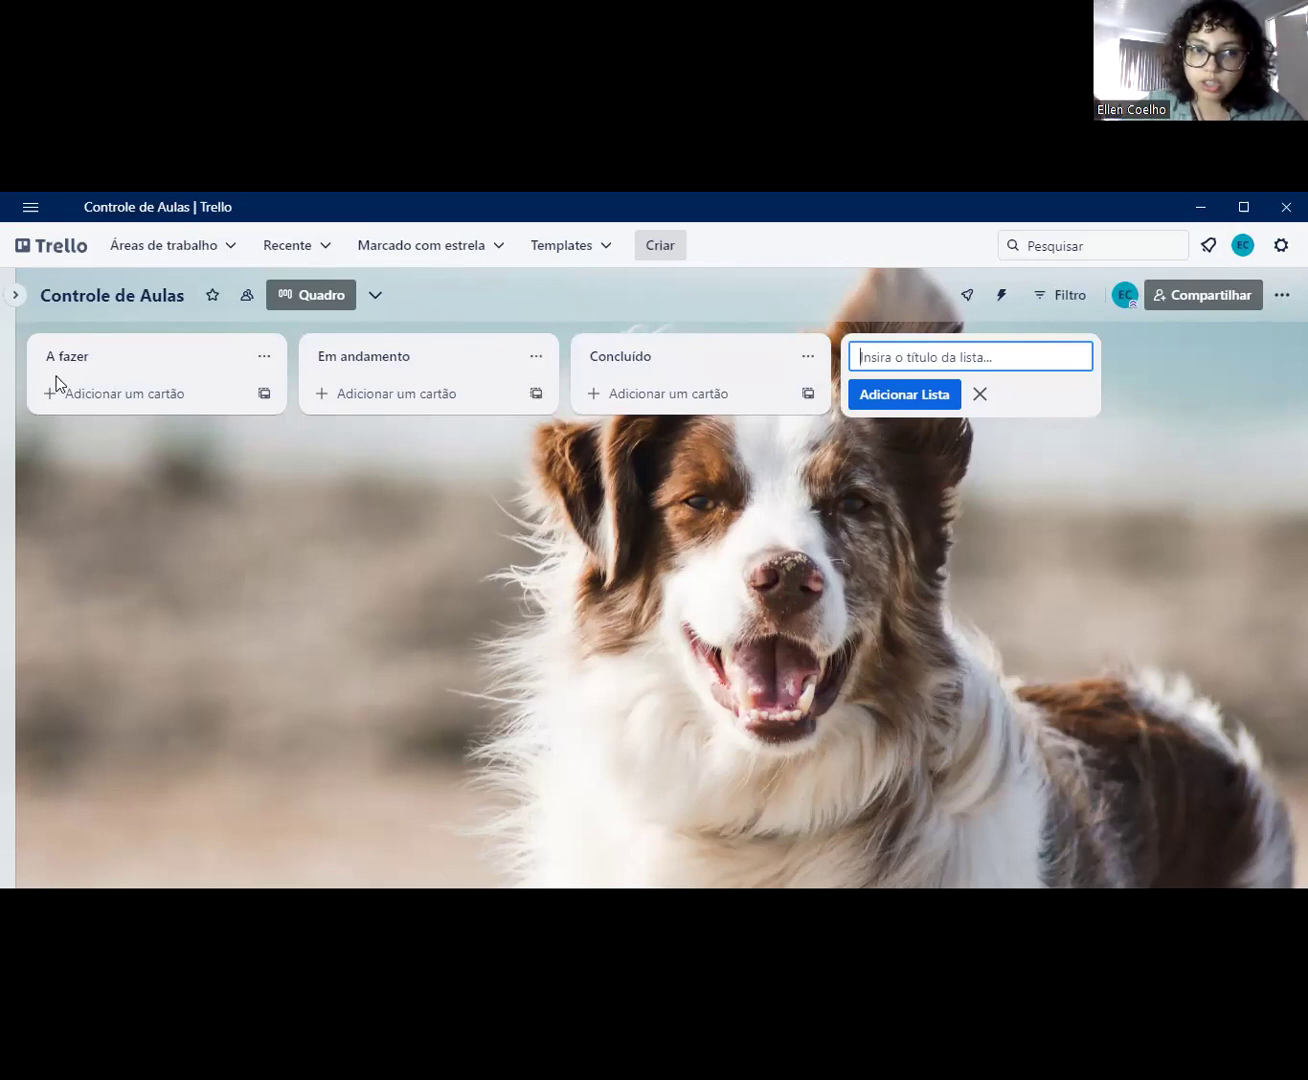
Step: Add a fourth list titled "Aula 1" after the Concluído list
left_click(161, 404)
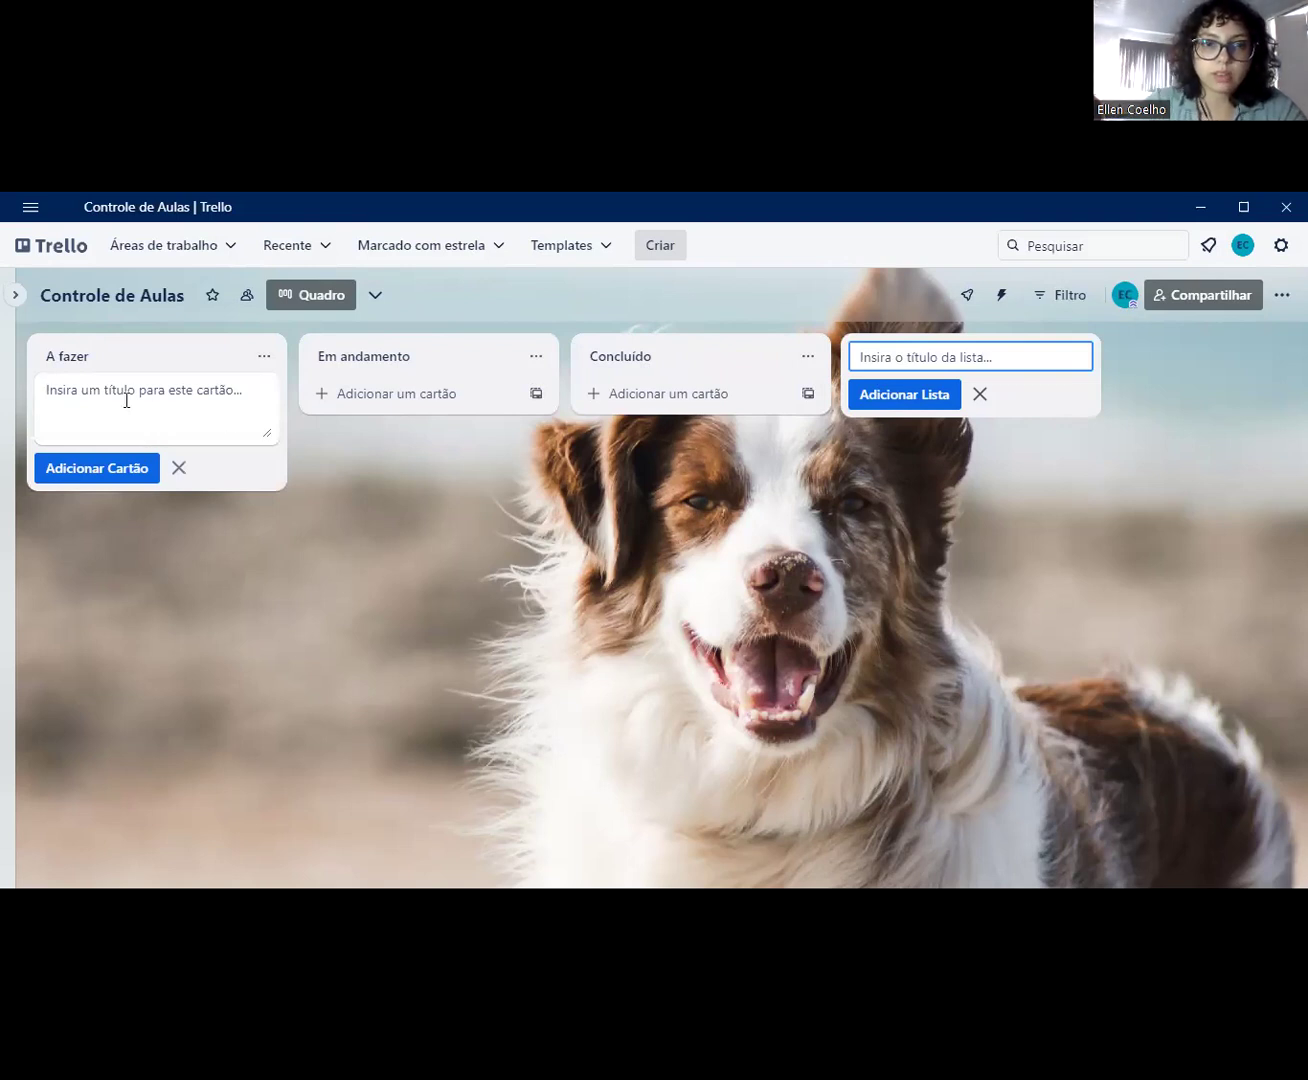
left_click(751, 456)
left_click(861, 370)
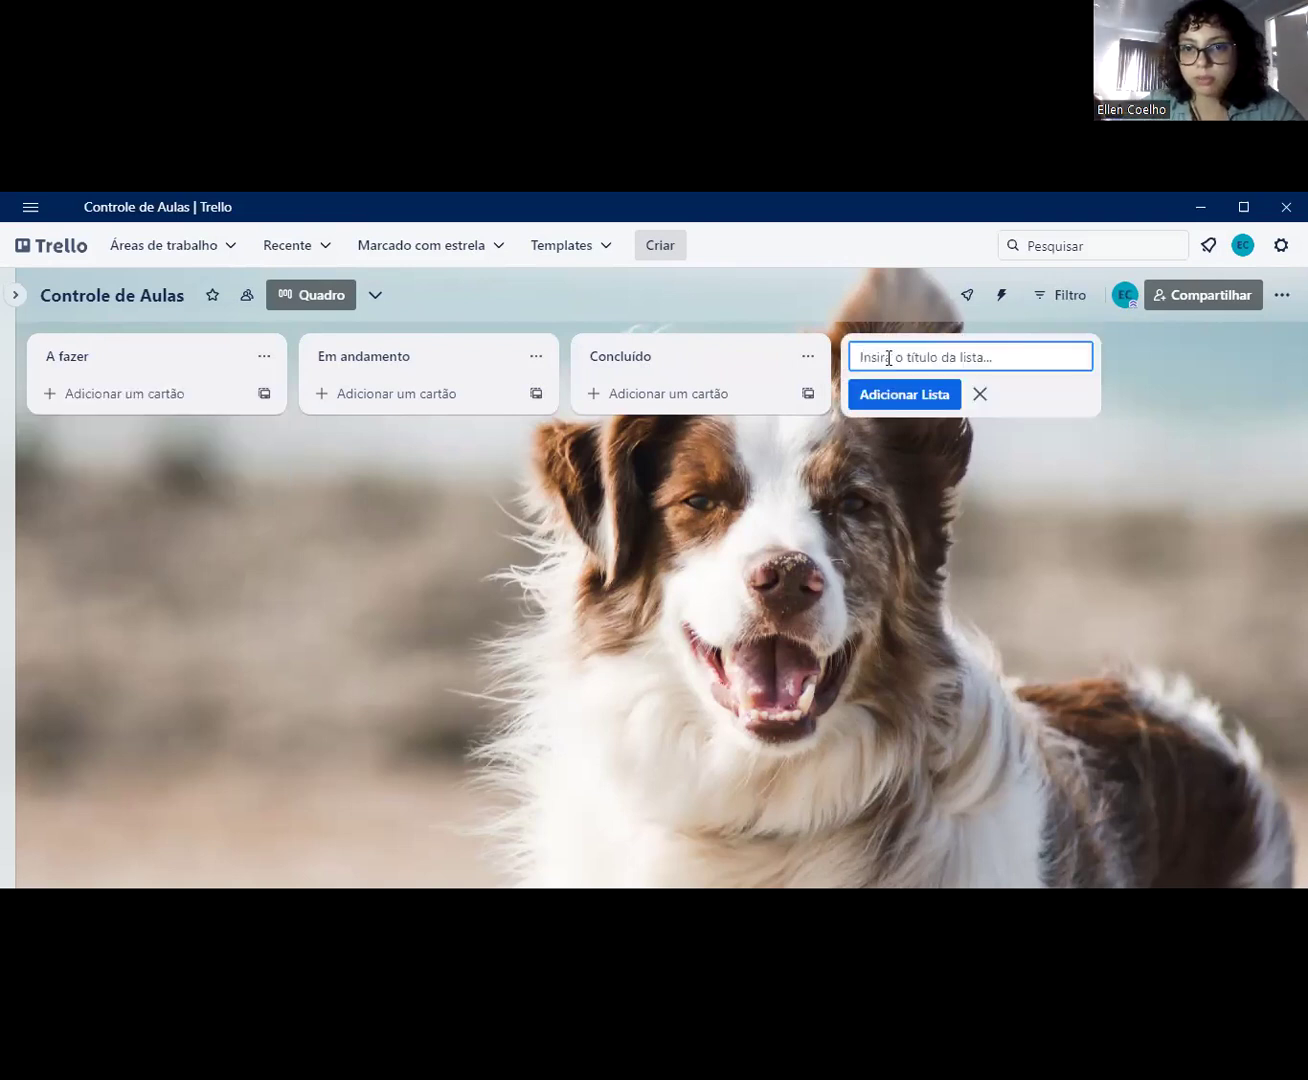
type("Au")
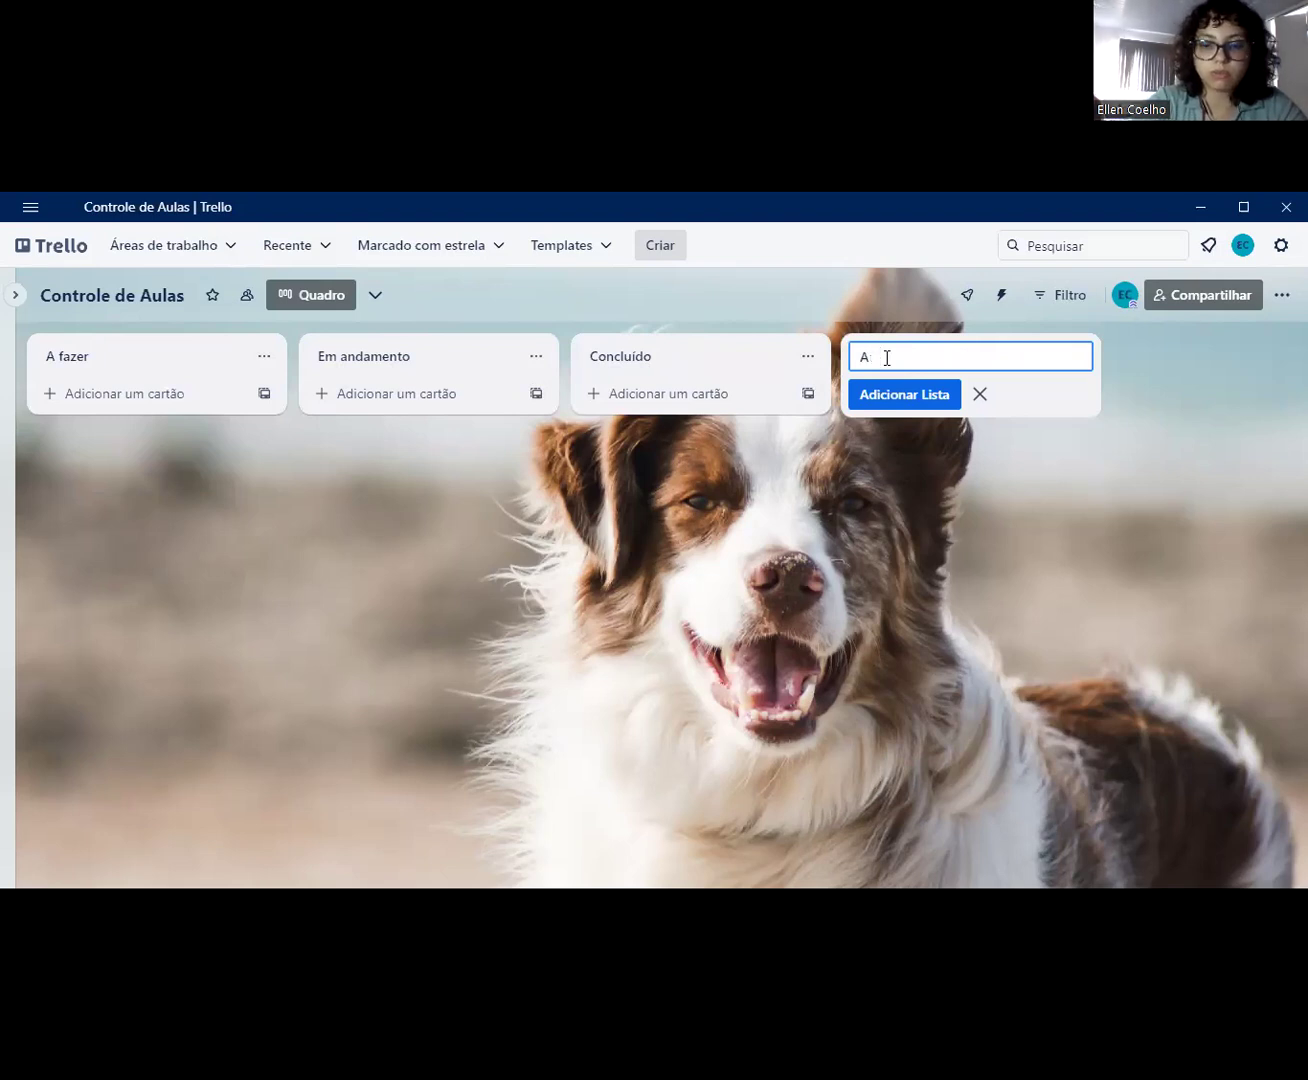
type("la 1")
key("Return")
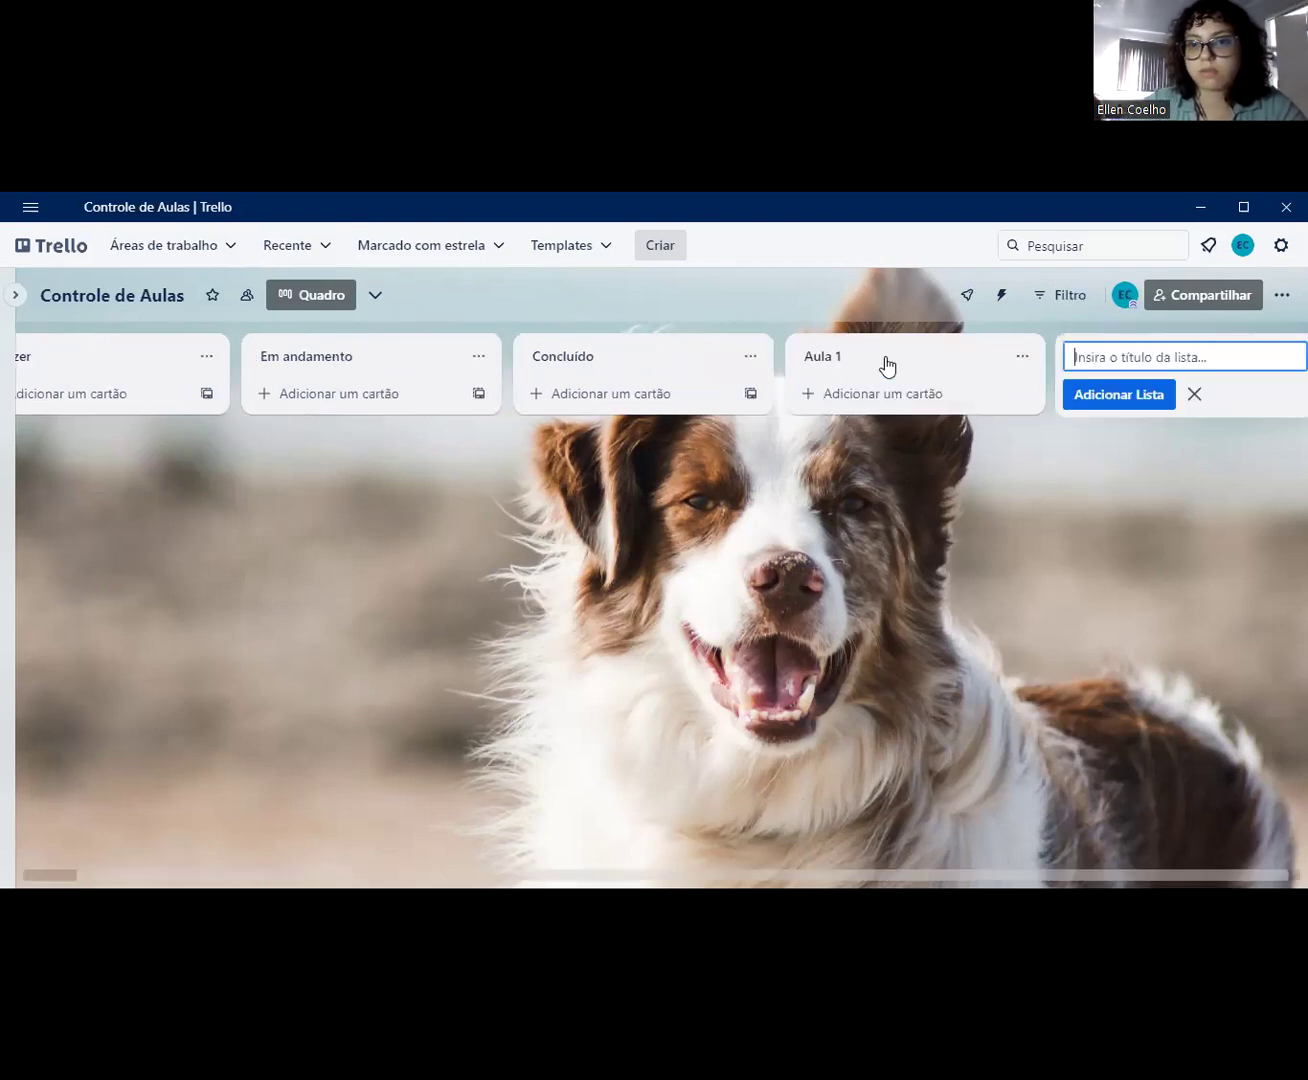
Step: Add a card to the Aula 1 list titled "Totó - Border - Tutor" followed by the tutor's first name
left_click(893, 396)
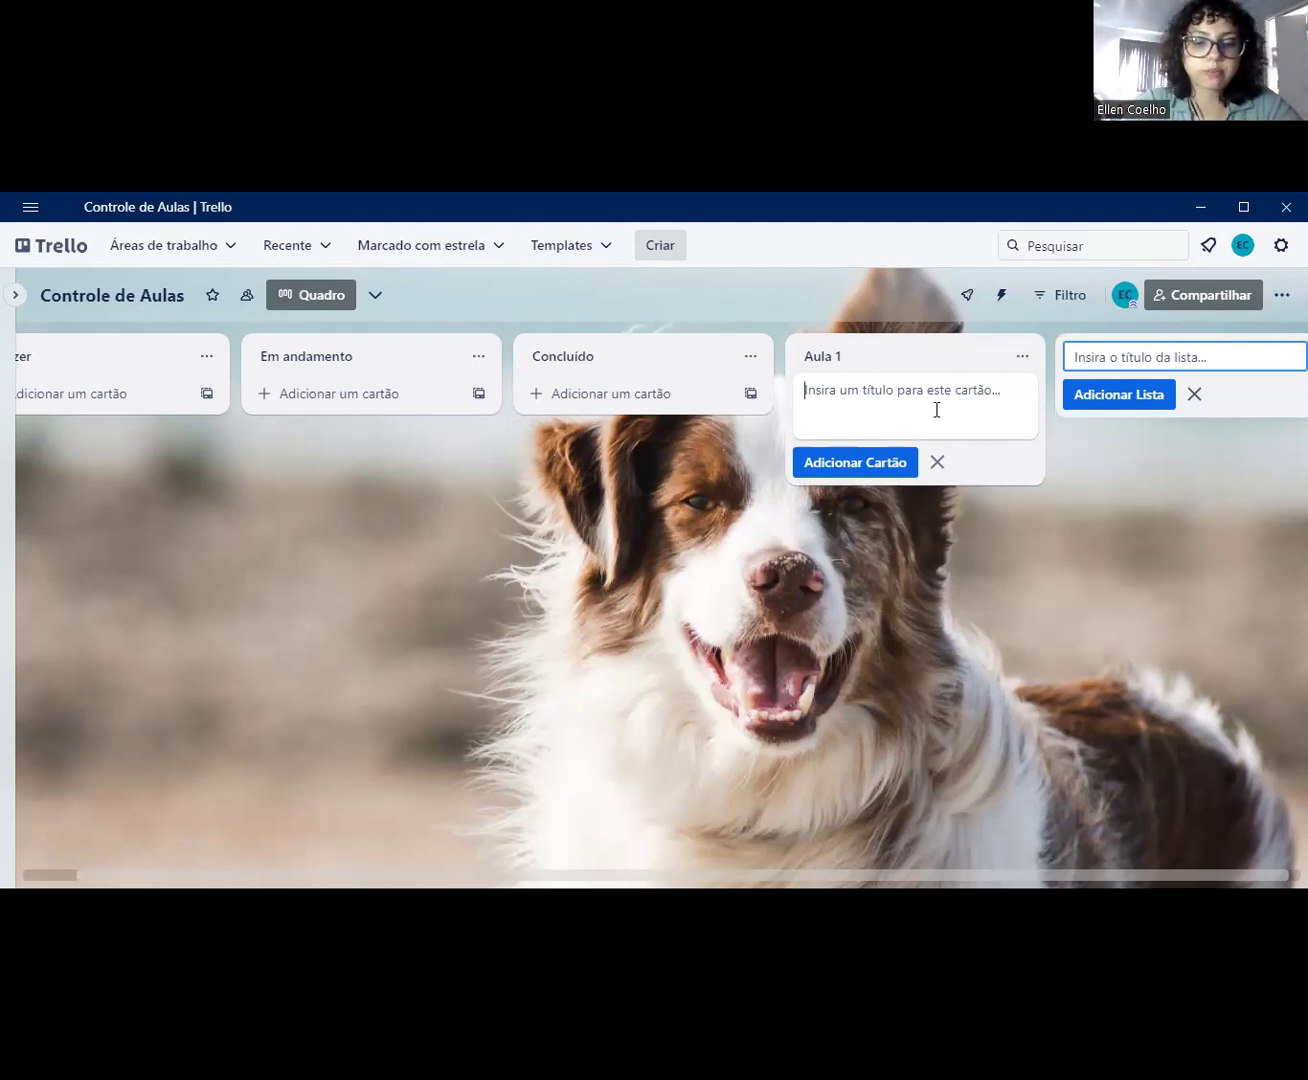
type("Tóto")
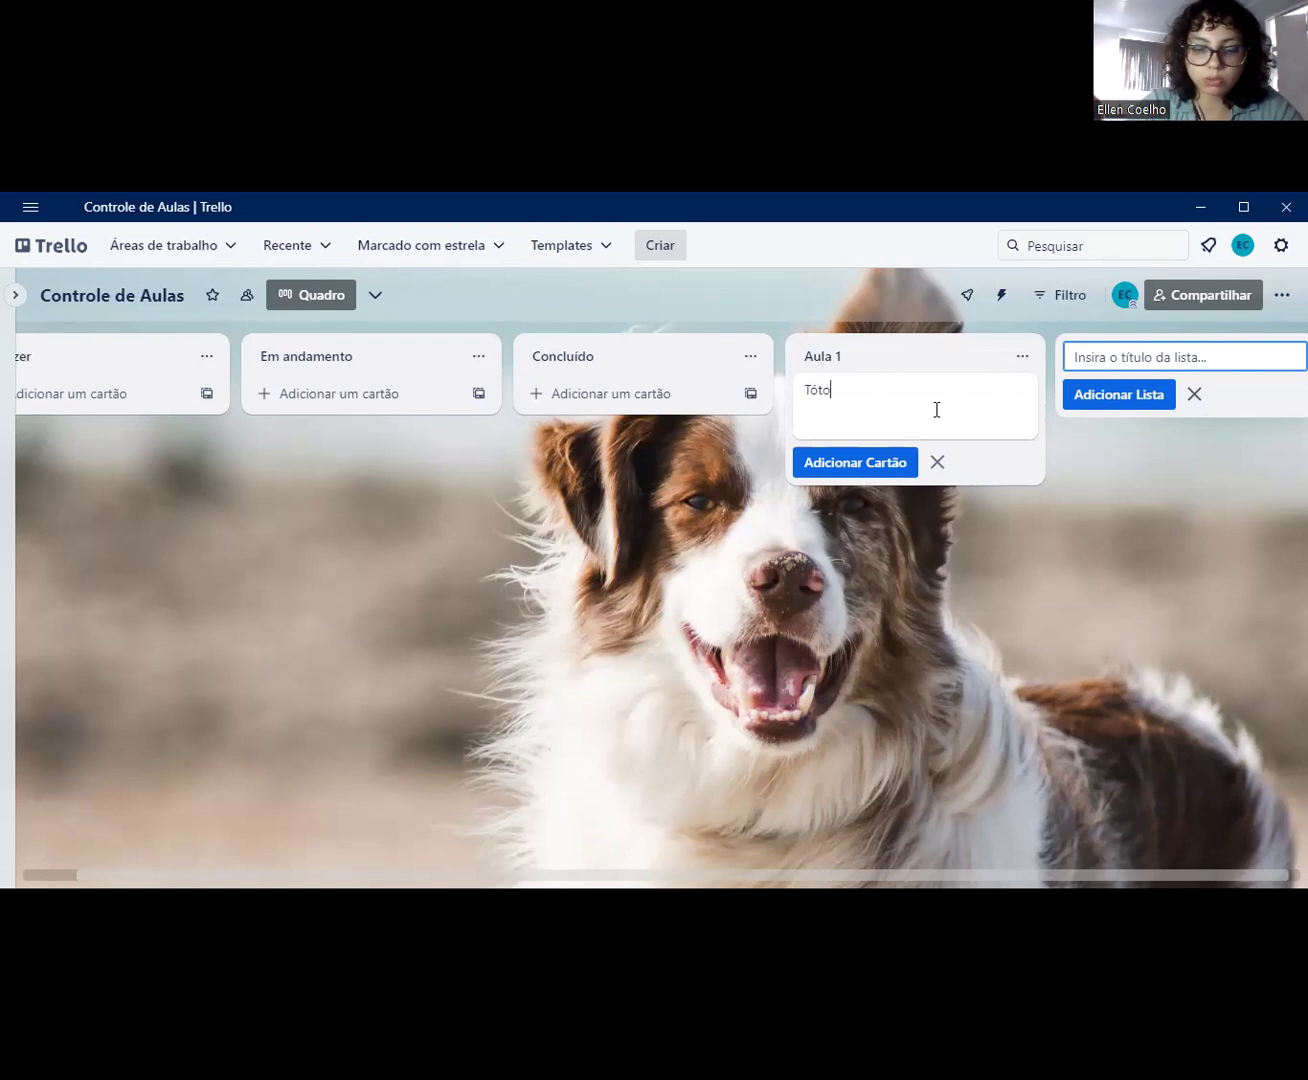
key("BackSpace")
key("BackSpace")
key("BackSpace")
type("oto")
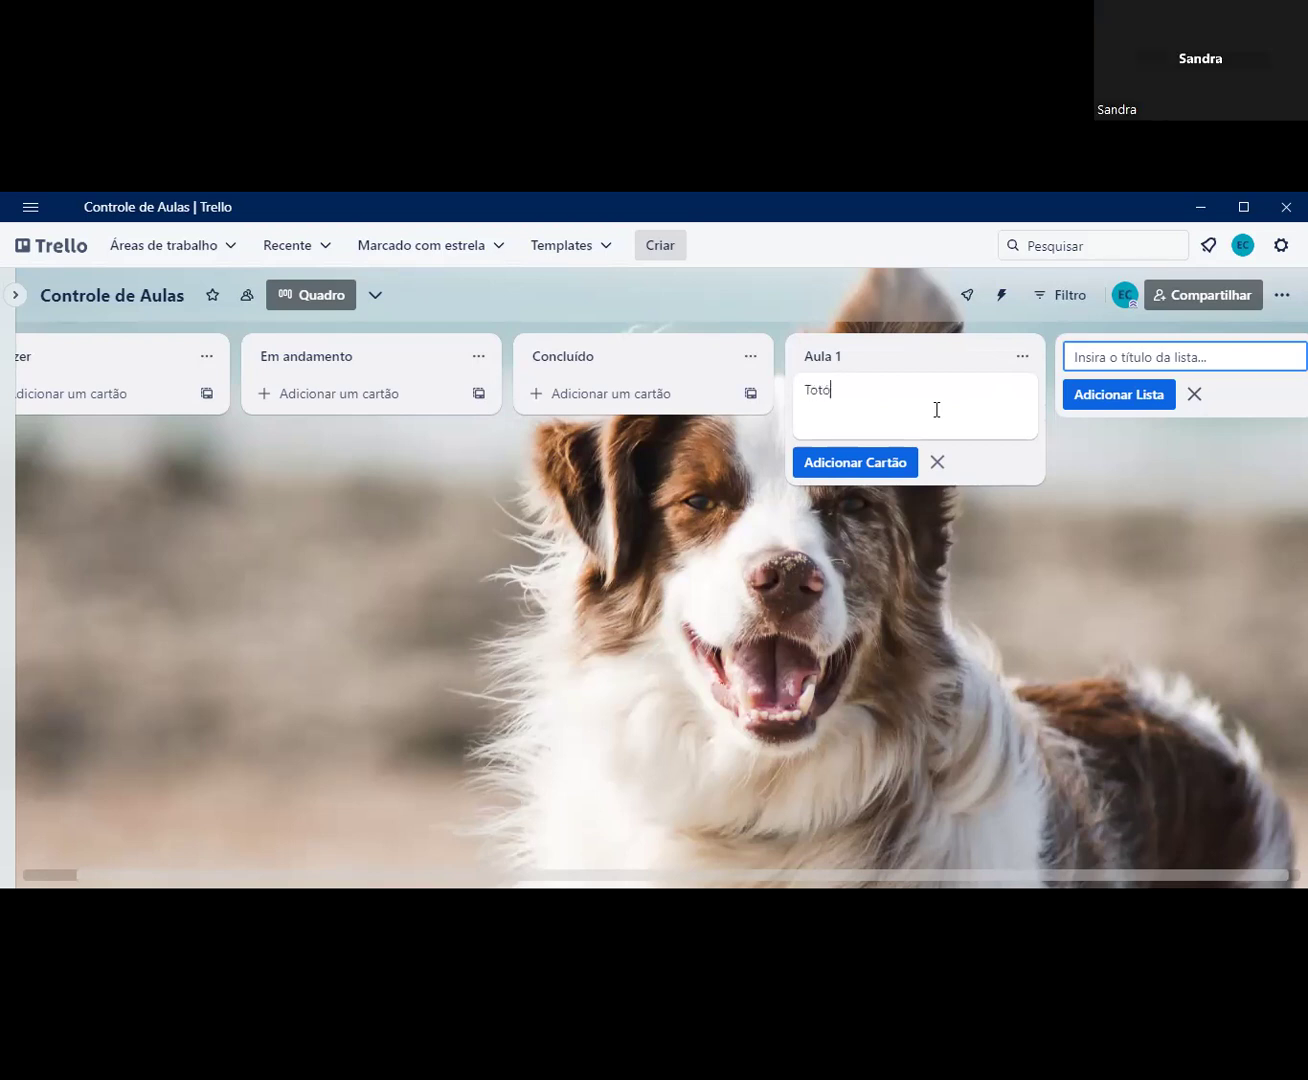
key("BackSpace")
type("ó - Border - ")
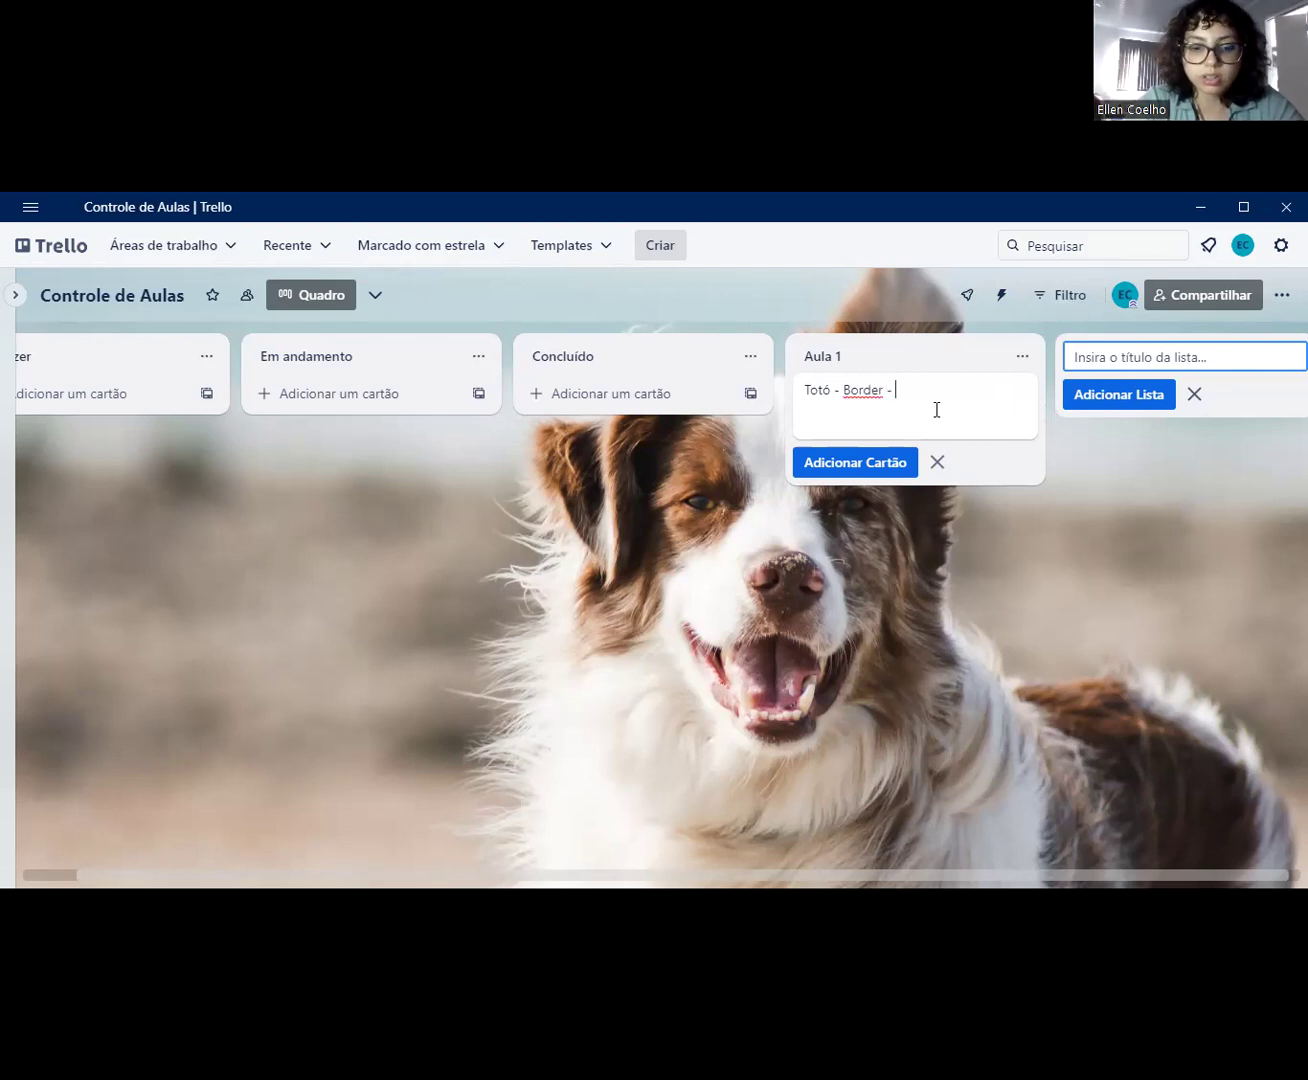
type("Tutor Bruno")
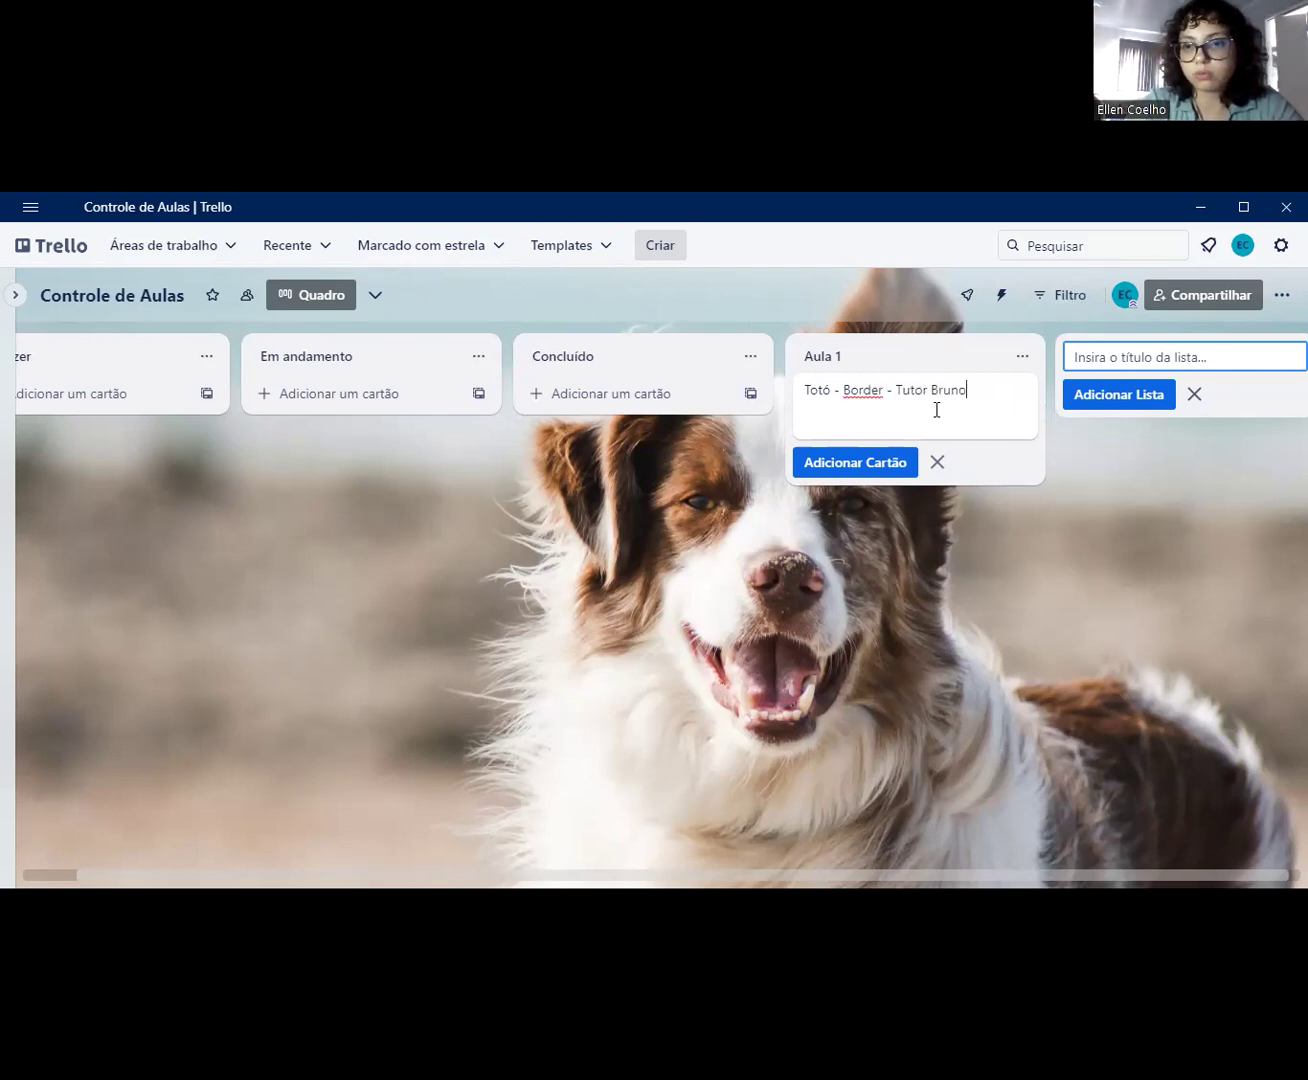
key("Return")
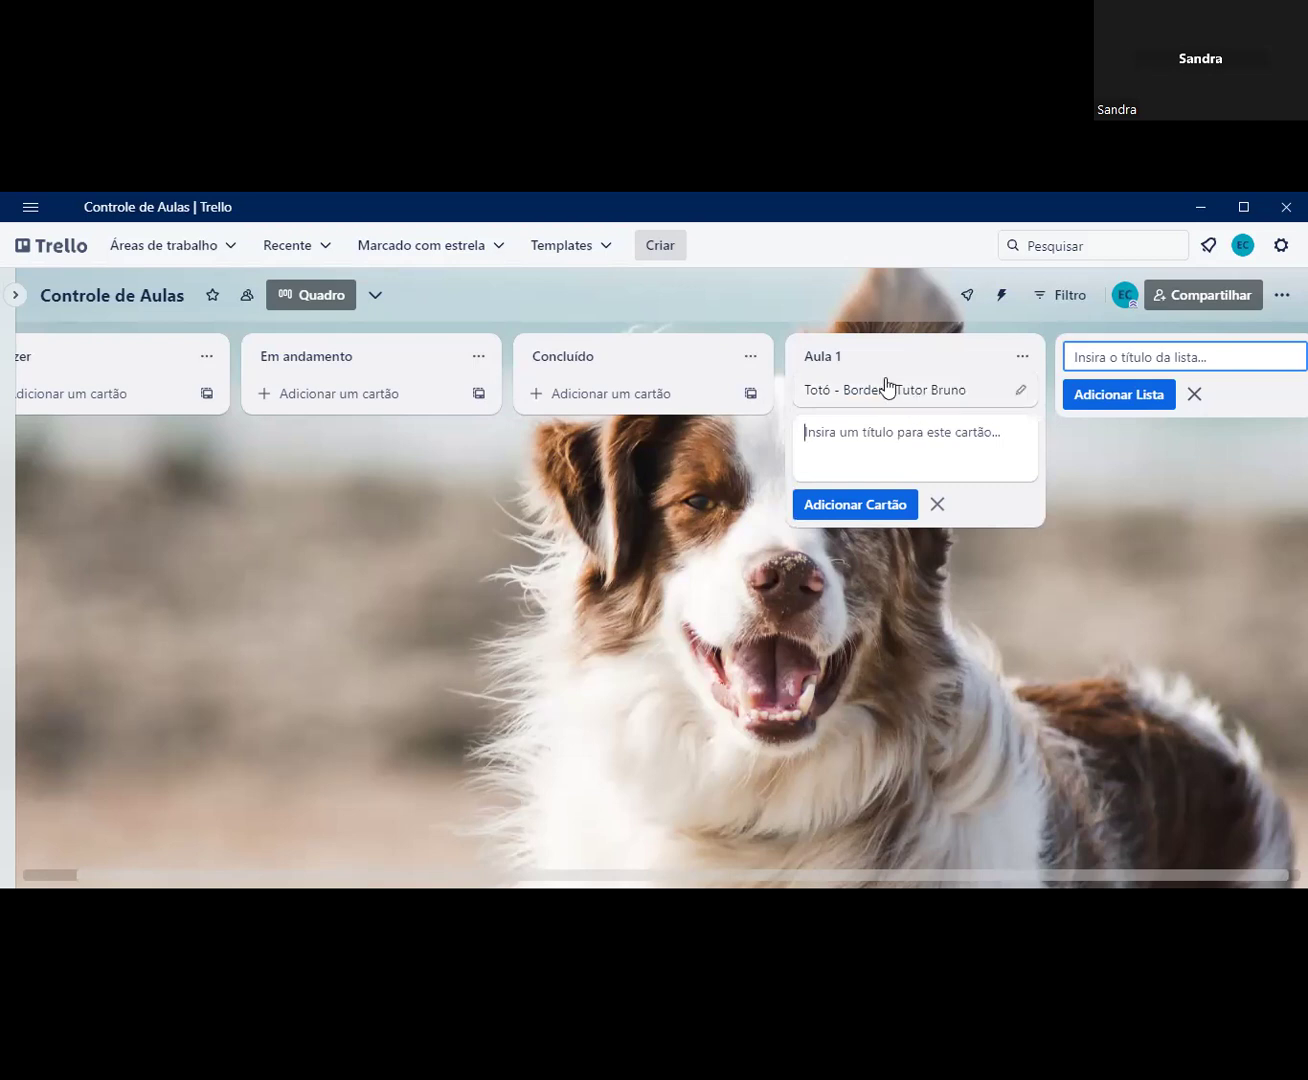
Step: Open the Totó card in the Aula 1 list and look through its description, activity and card options
left_click(905, 390)
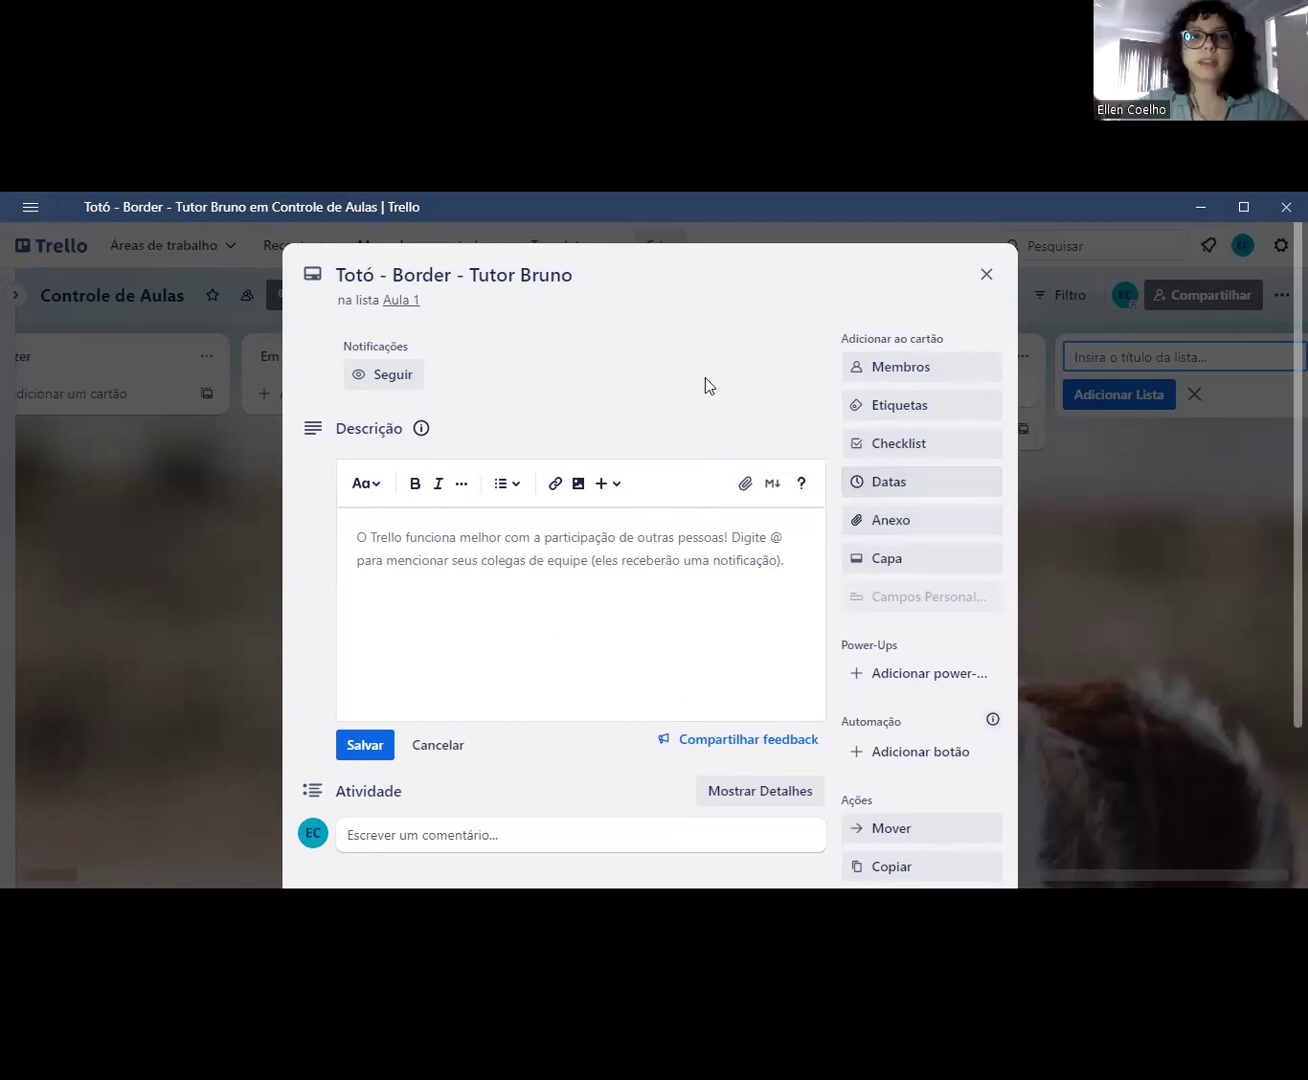
scroll(596, 810, "down", 3)
scroll(603, 720, "up", 1)
scroll(602, 721, "up", 2)
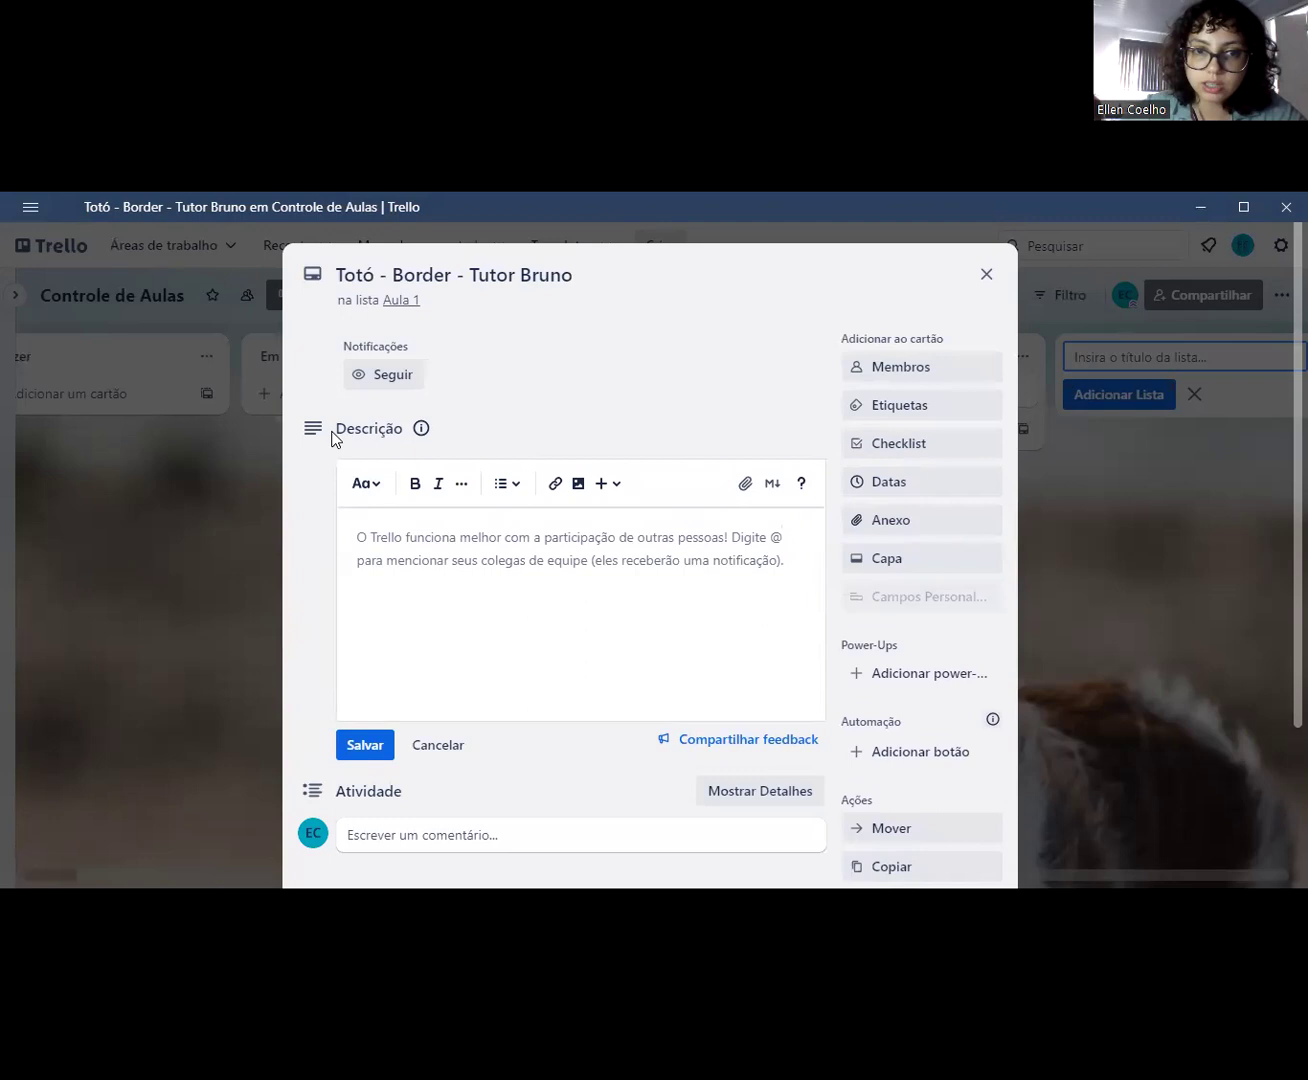
Step: Write the Totó card's description in three paragraphs, "Border - 5 meses", "rua" and "mordidas", and save it
left_click_drag(333, 441, 488, 427)
left_click(476, 538)
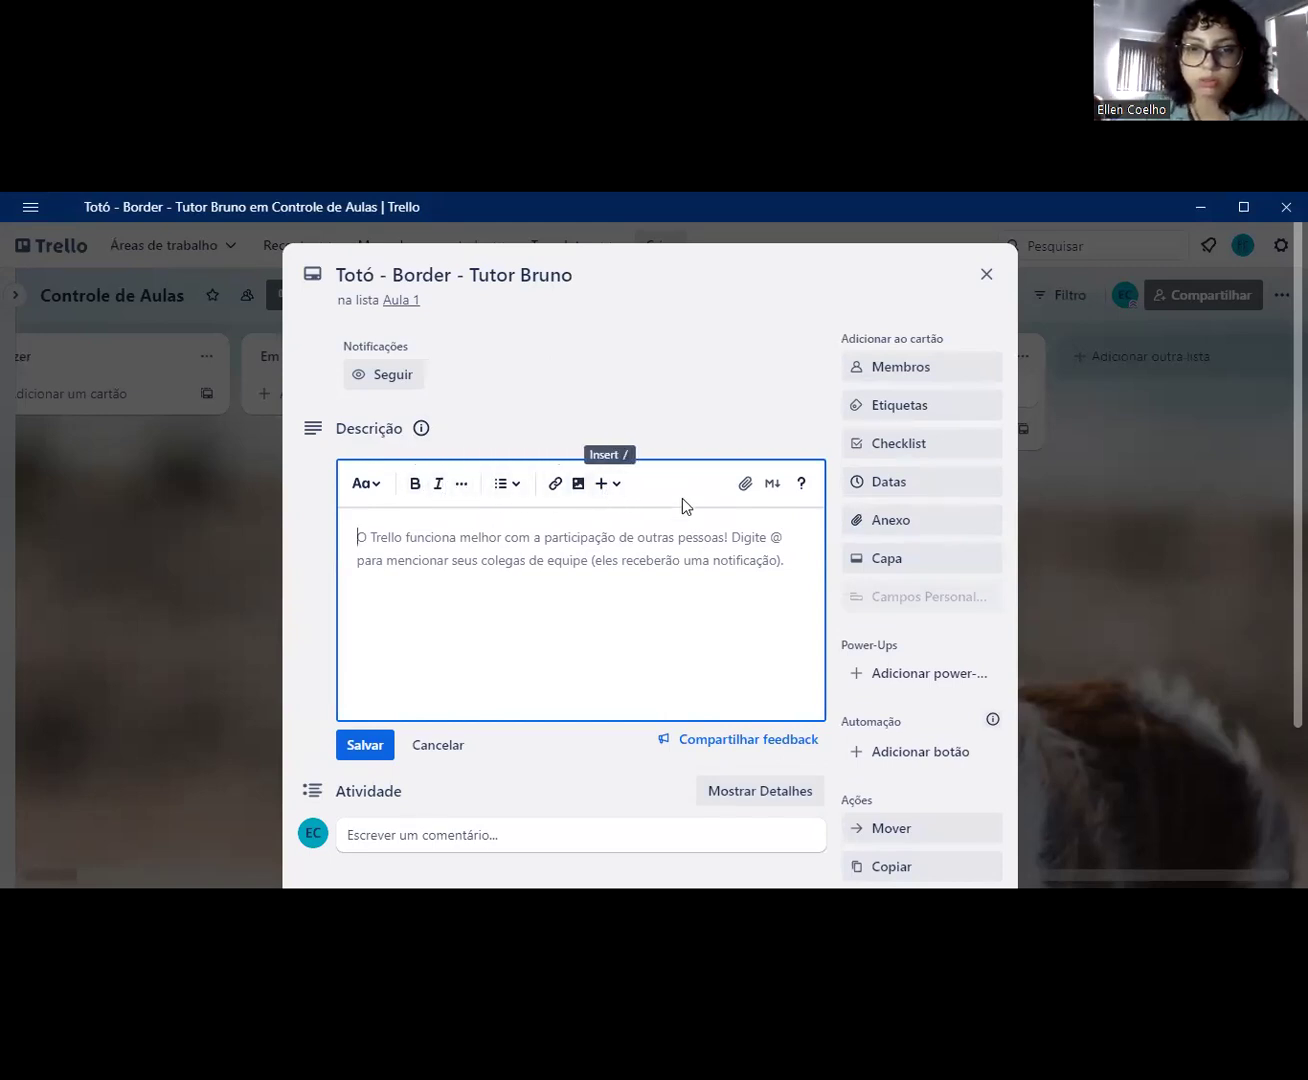
left_click(608, 485)
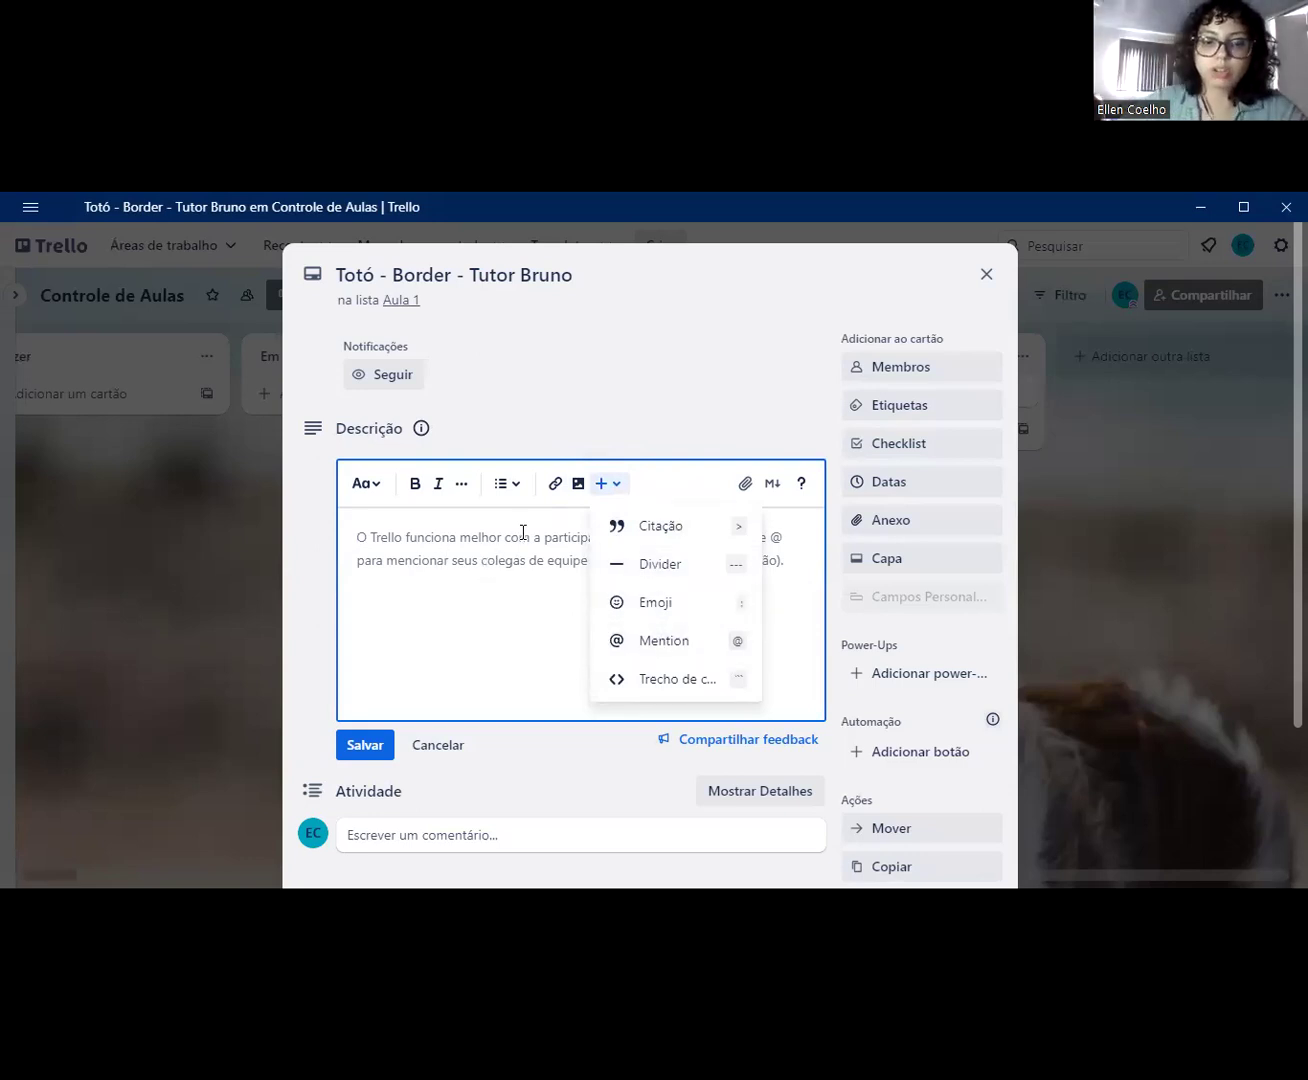
type("Bord")
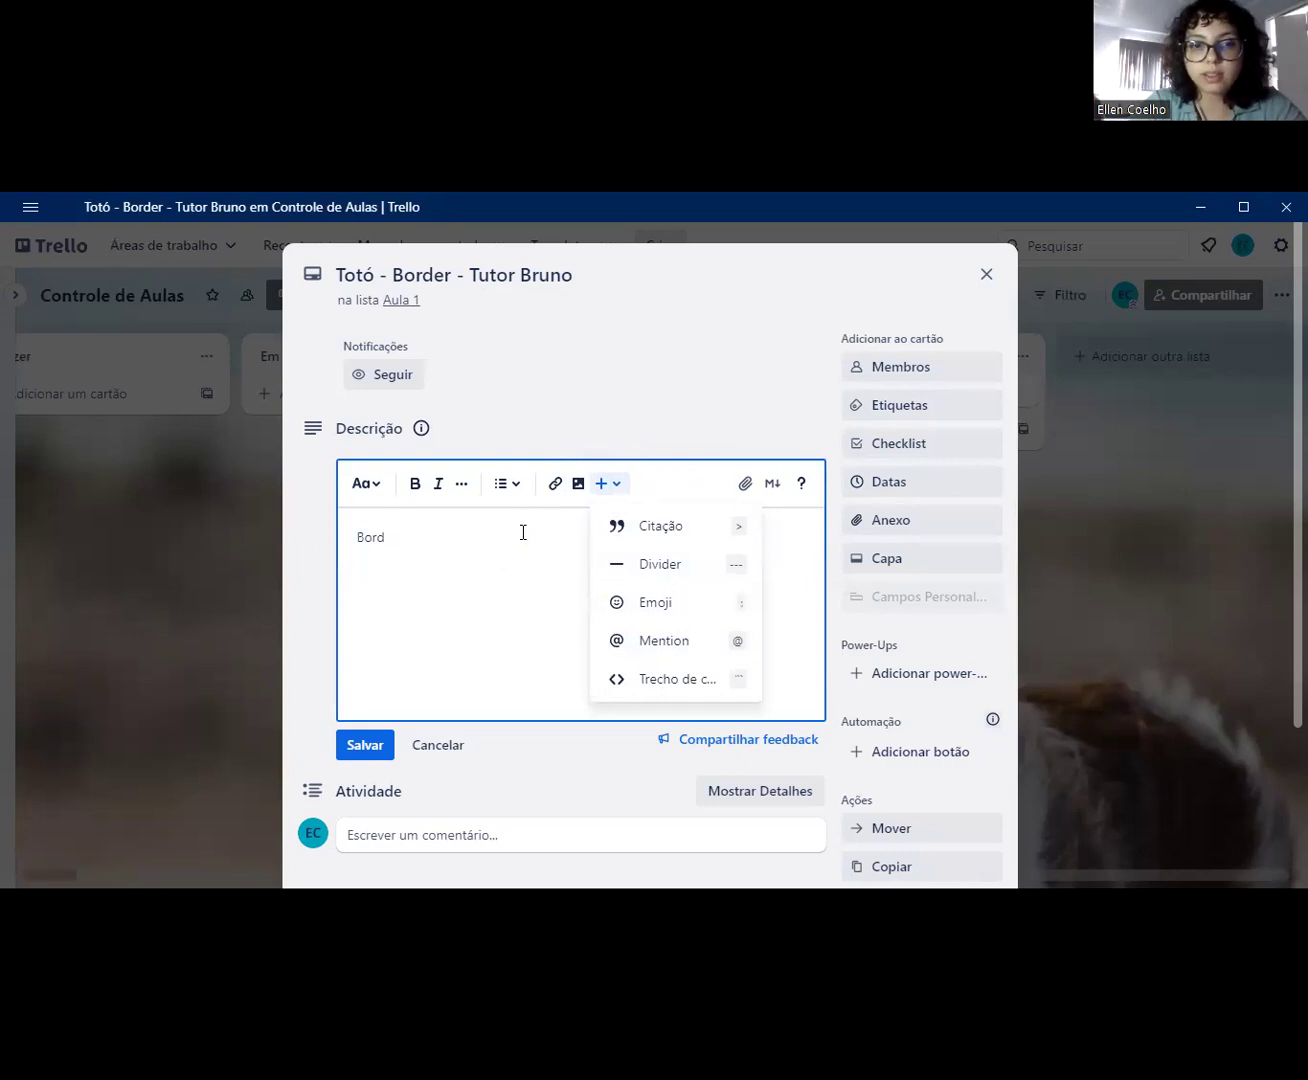
type("er - 5 meses")
key("Return")
type("rua")
key("Return")
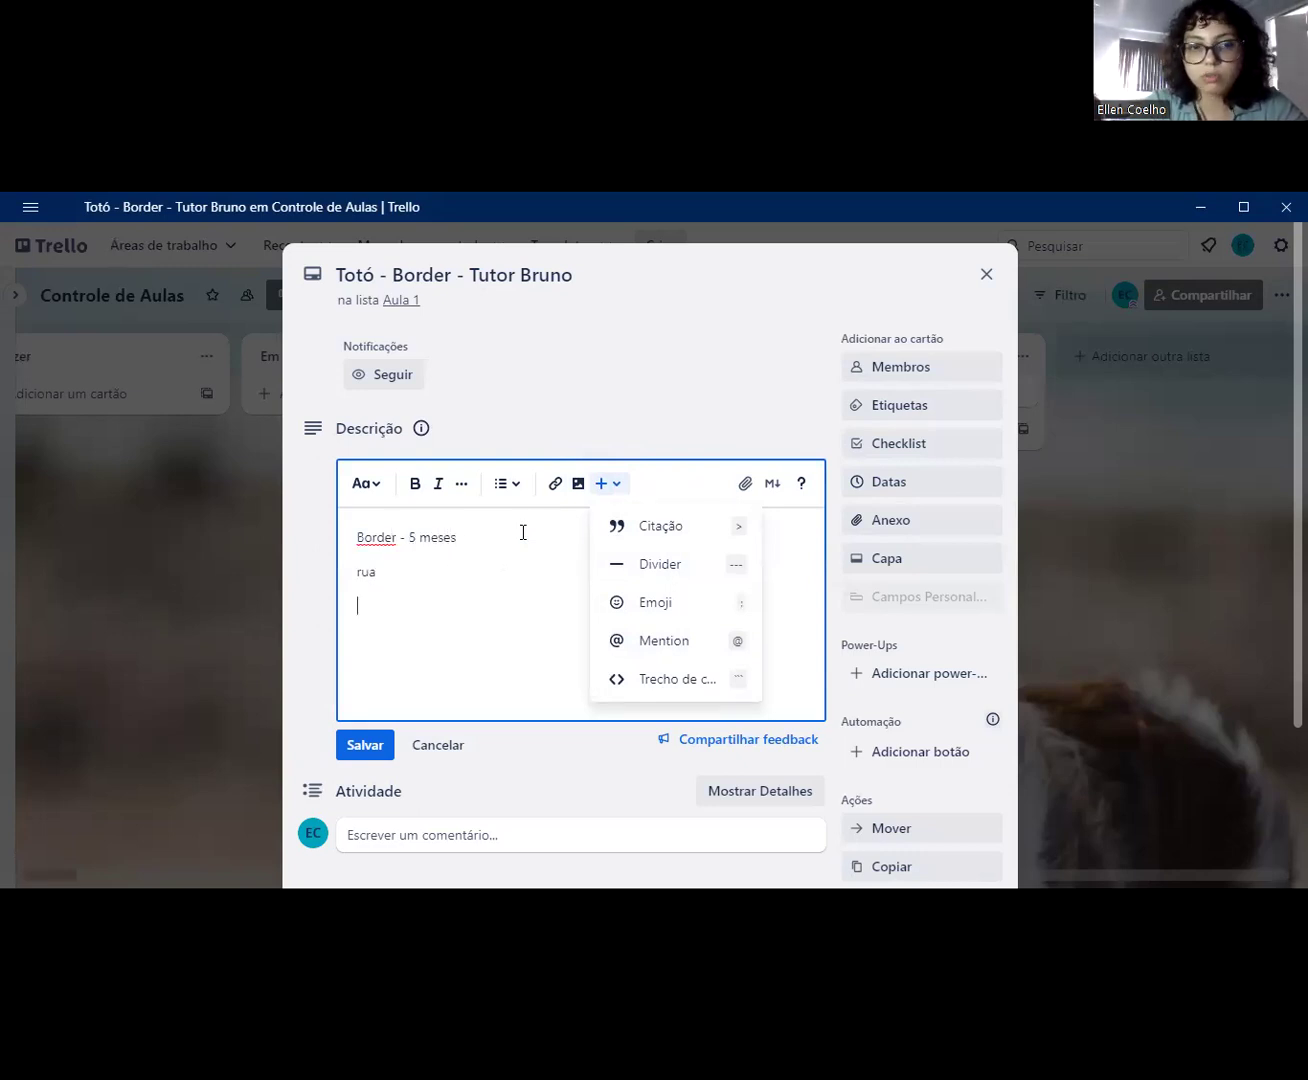
type("modi")
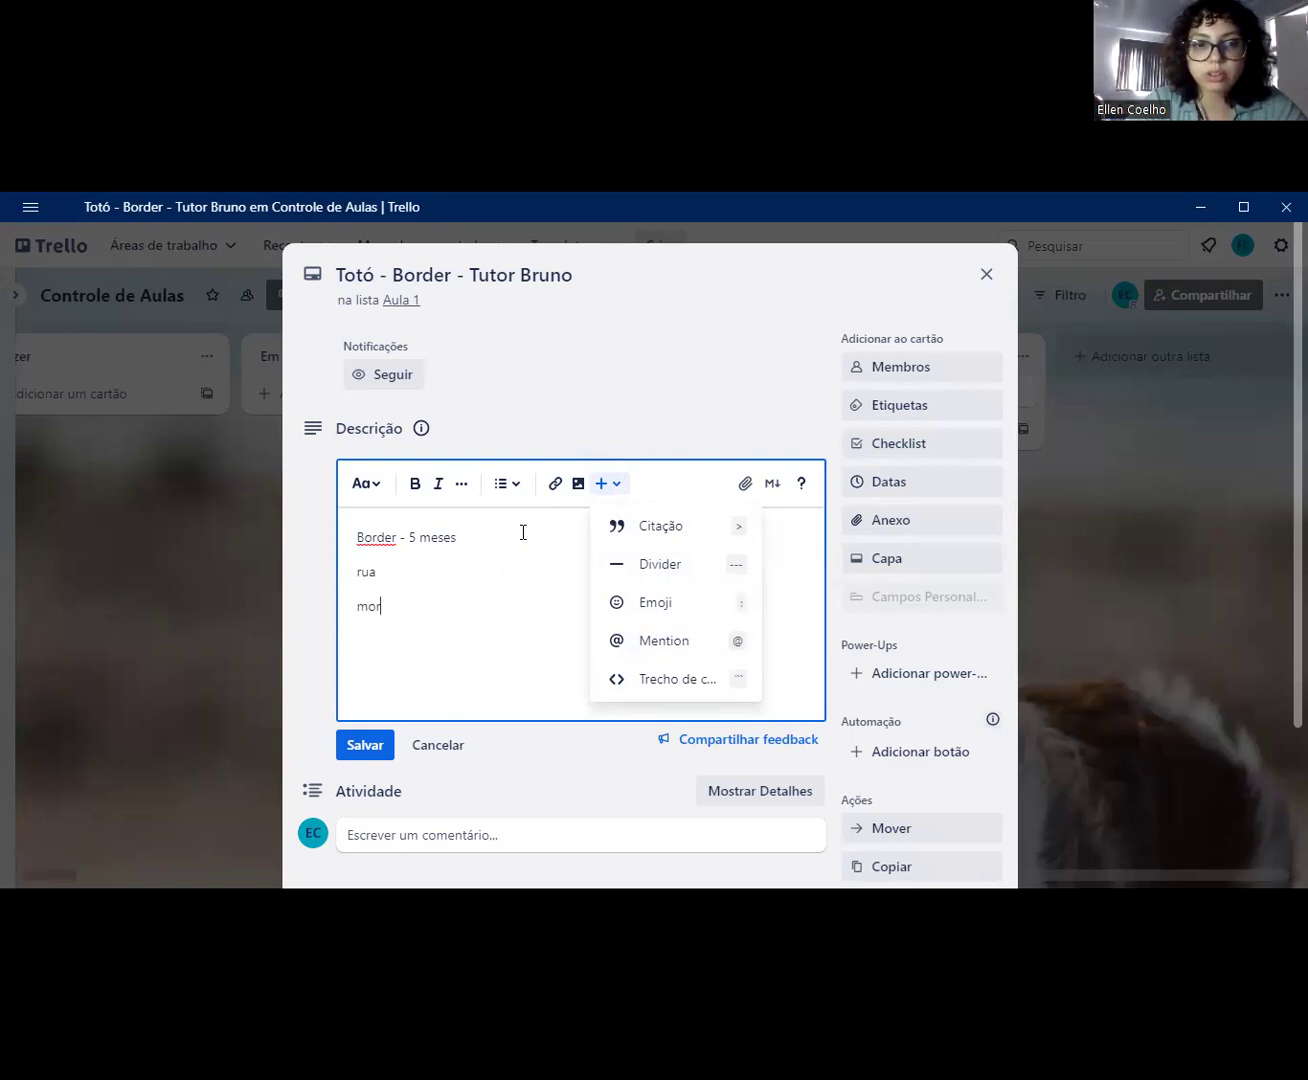
type("didas")
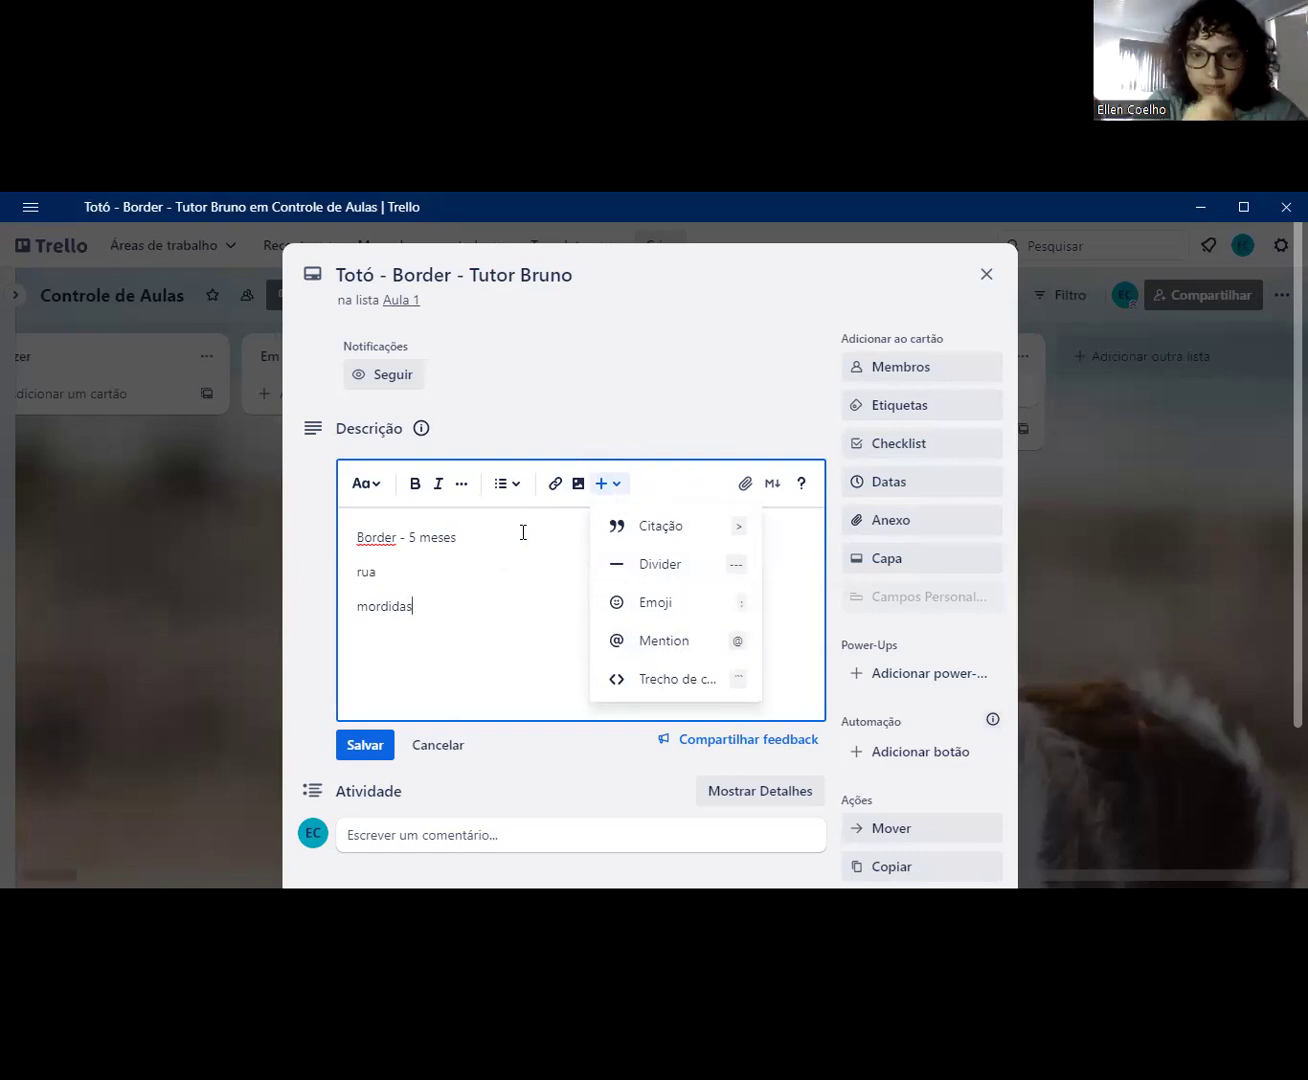
left_click(366, 745)
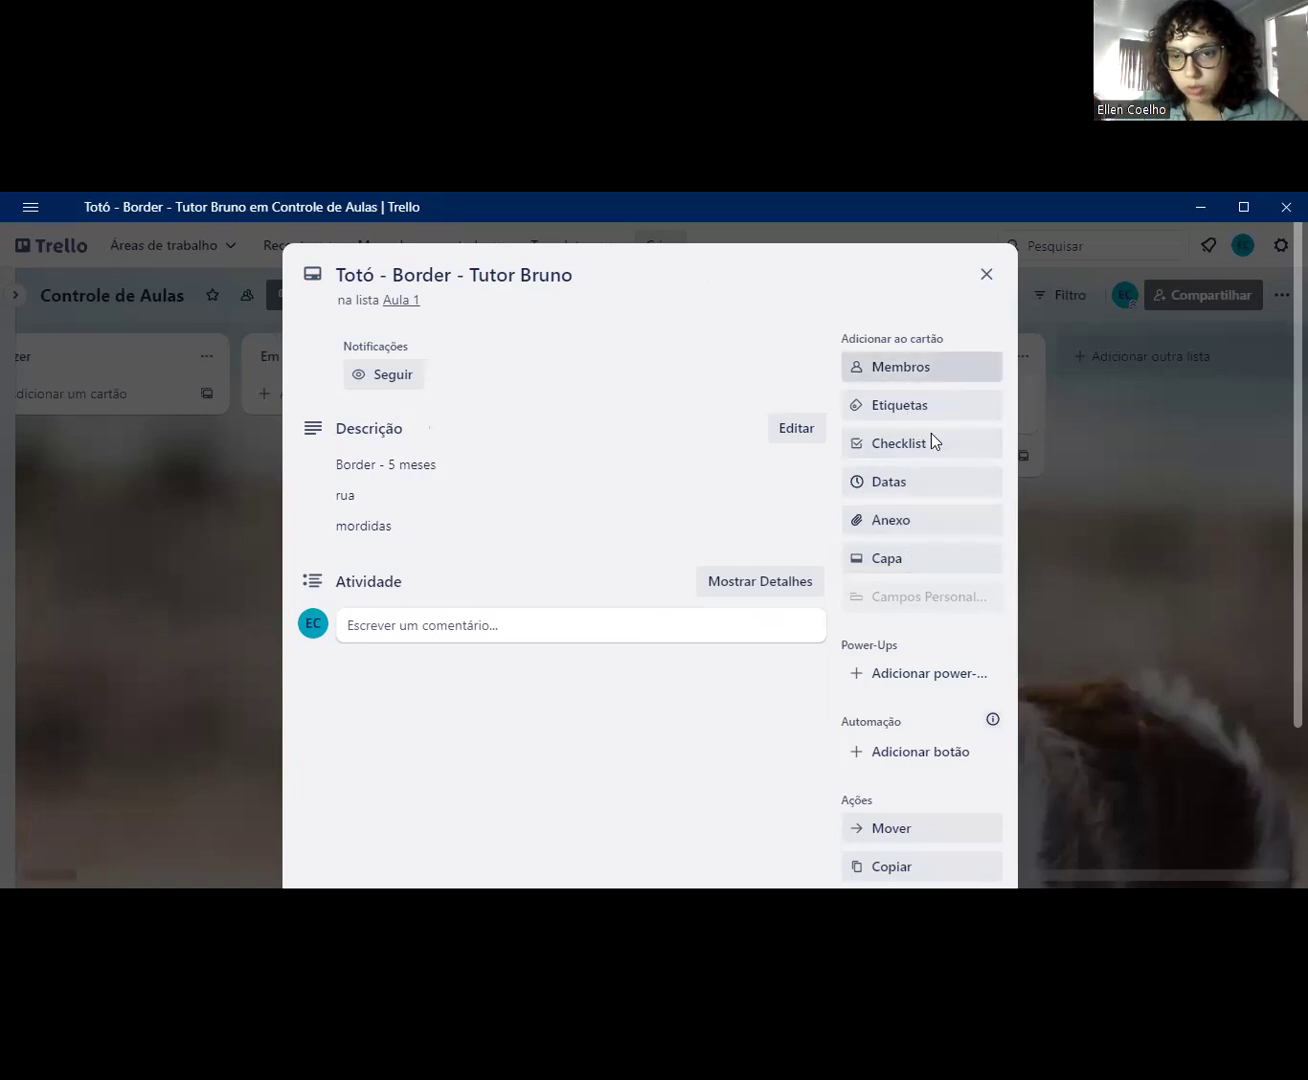
Step: Look at the board members that can be assigned to the Totó card, without assigning anyone
left_click(916, 366)
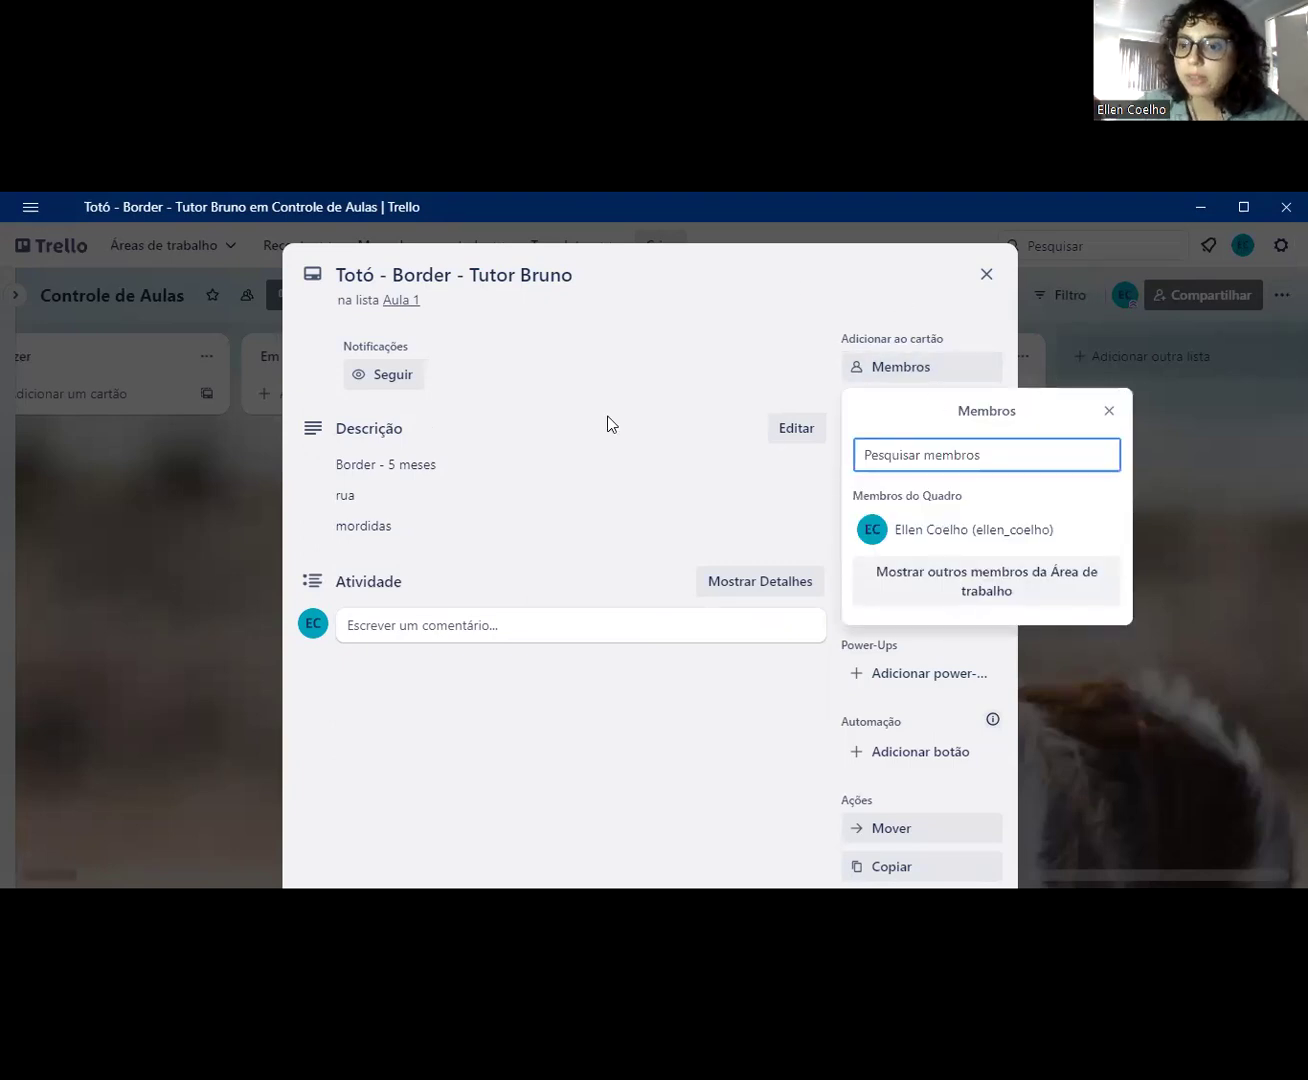
left_click(902, 443)
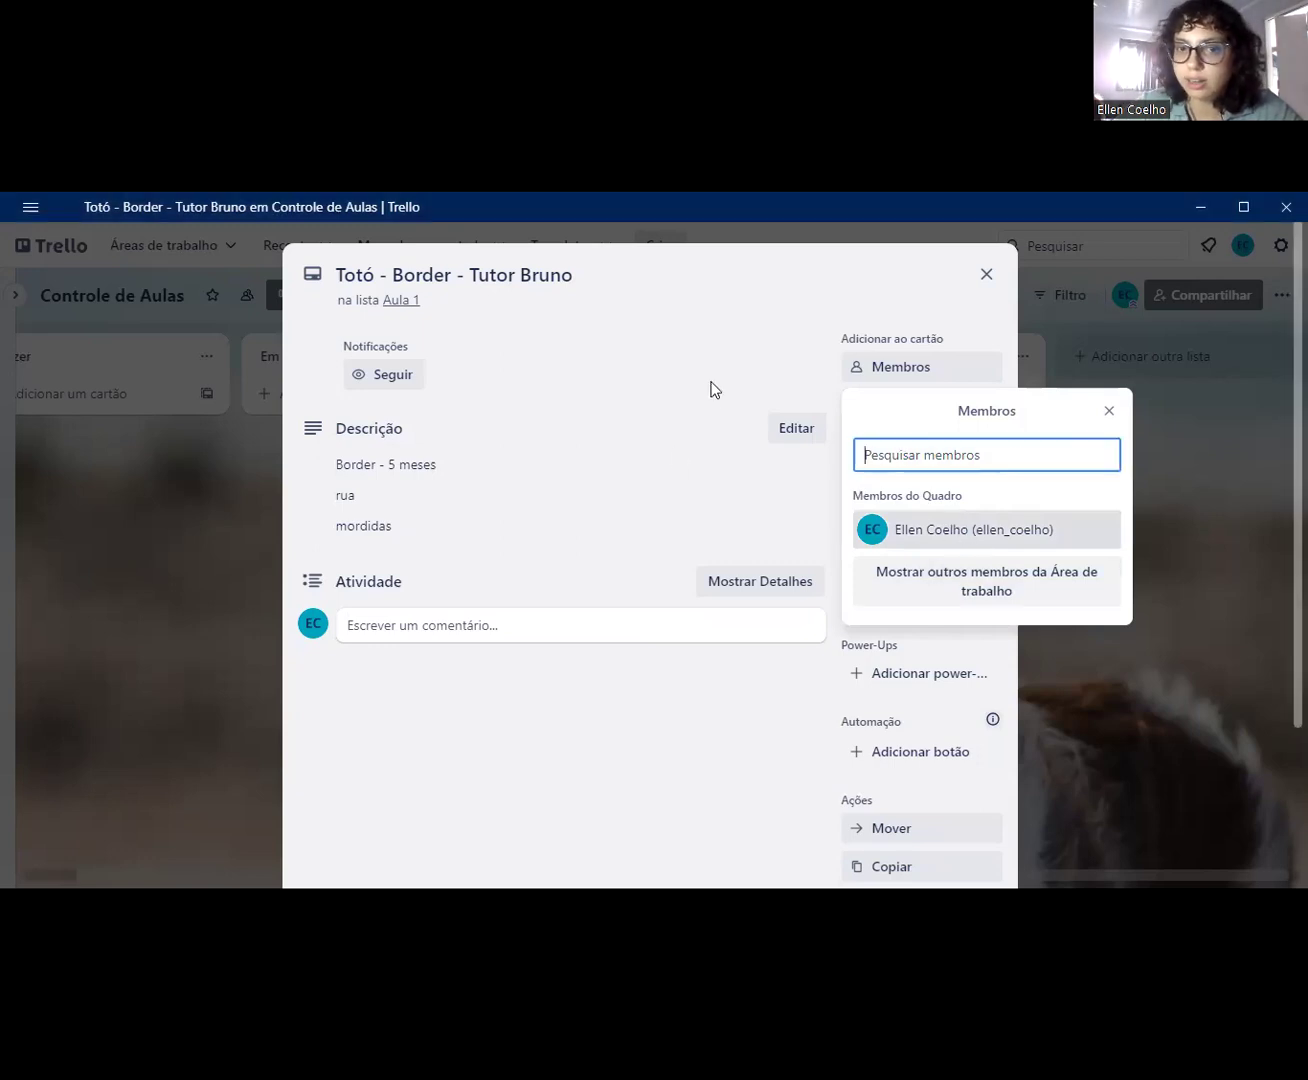
left_click(757, 352)
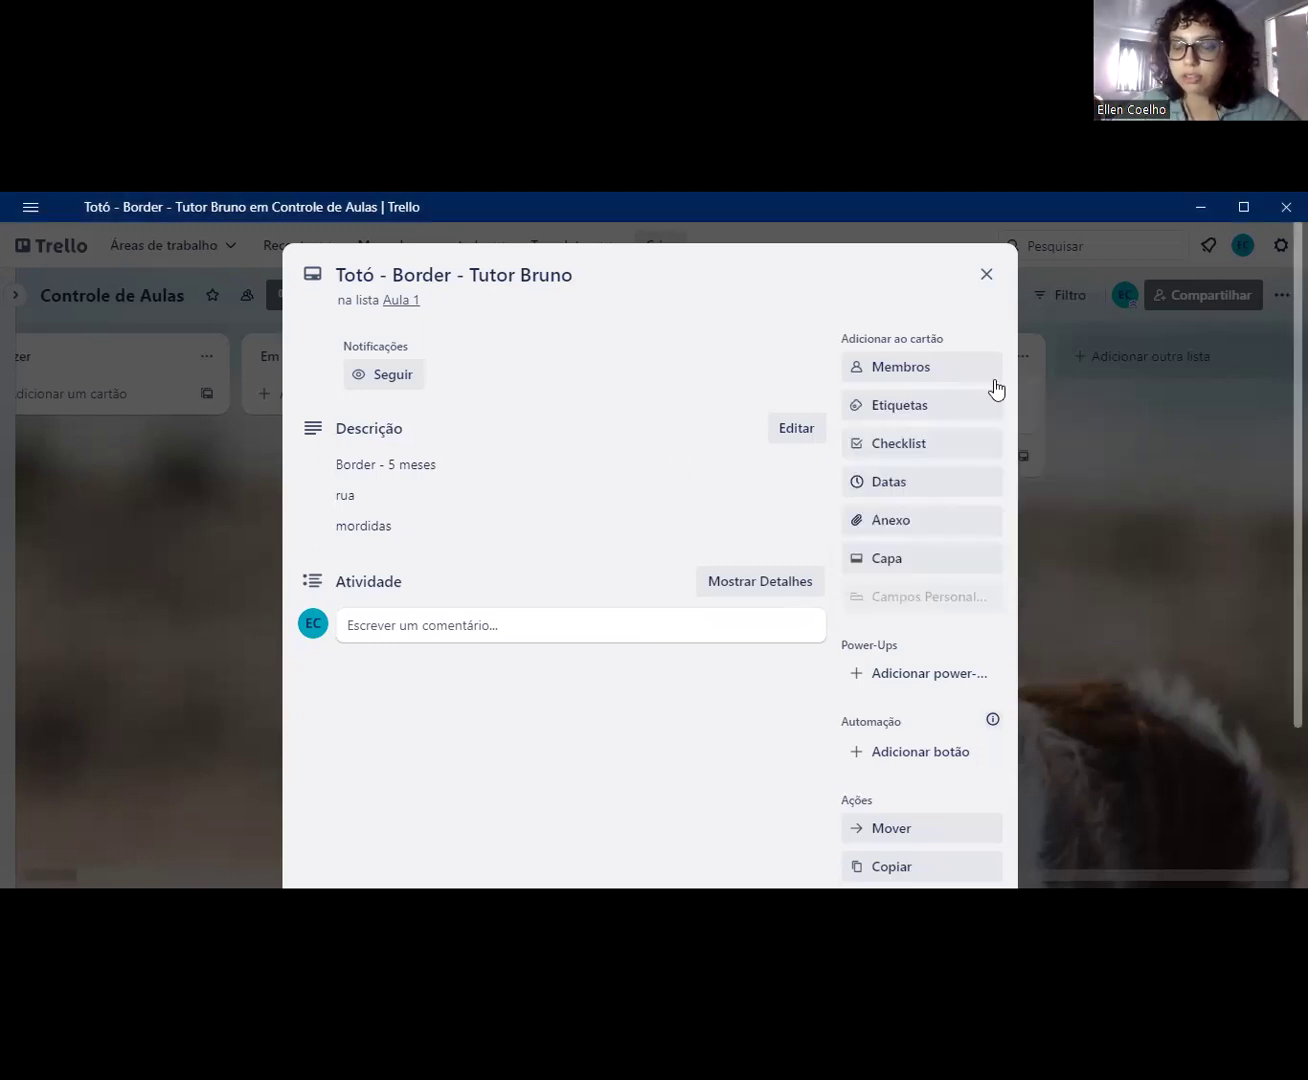
Step: Title the green label "Em andamento" in the Totó card's label list and save it
left_click(949, 412)
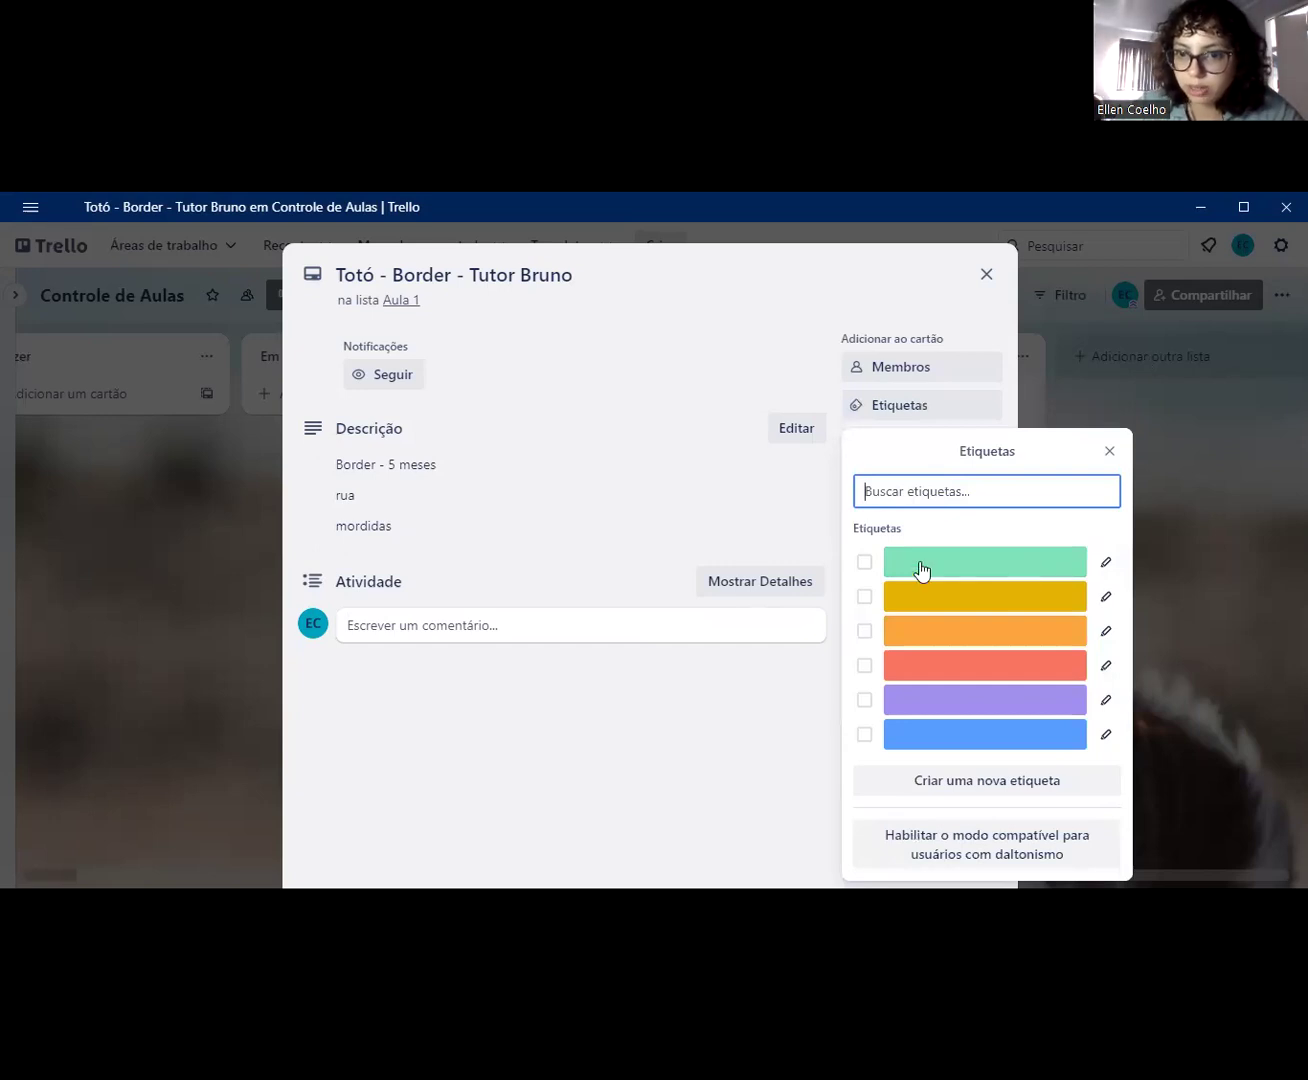
left_click(921, 571)
left_click(956, 566)
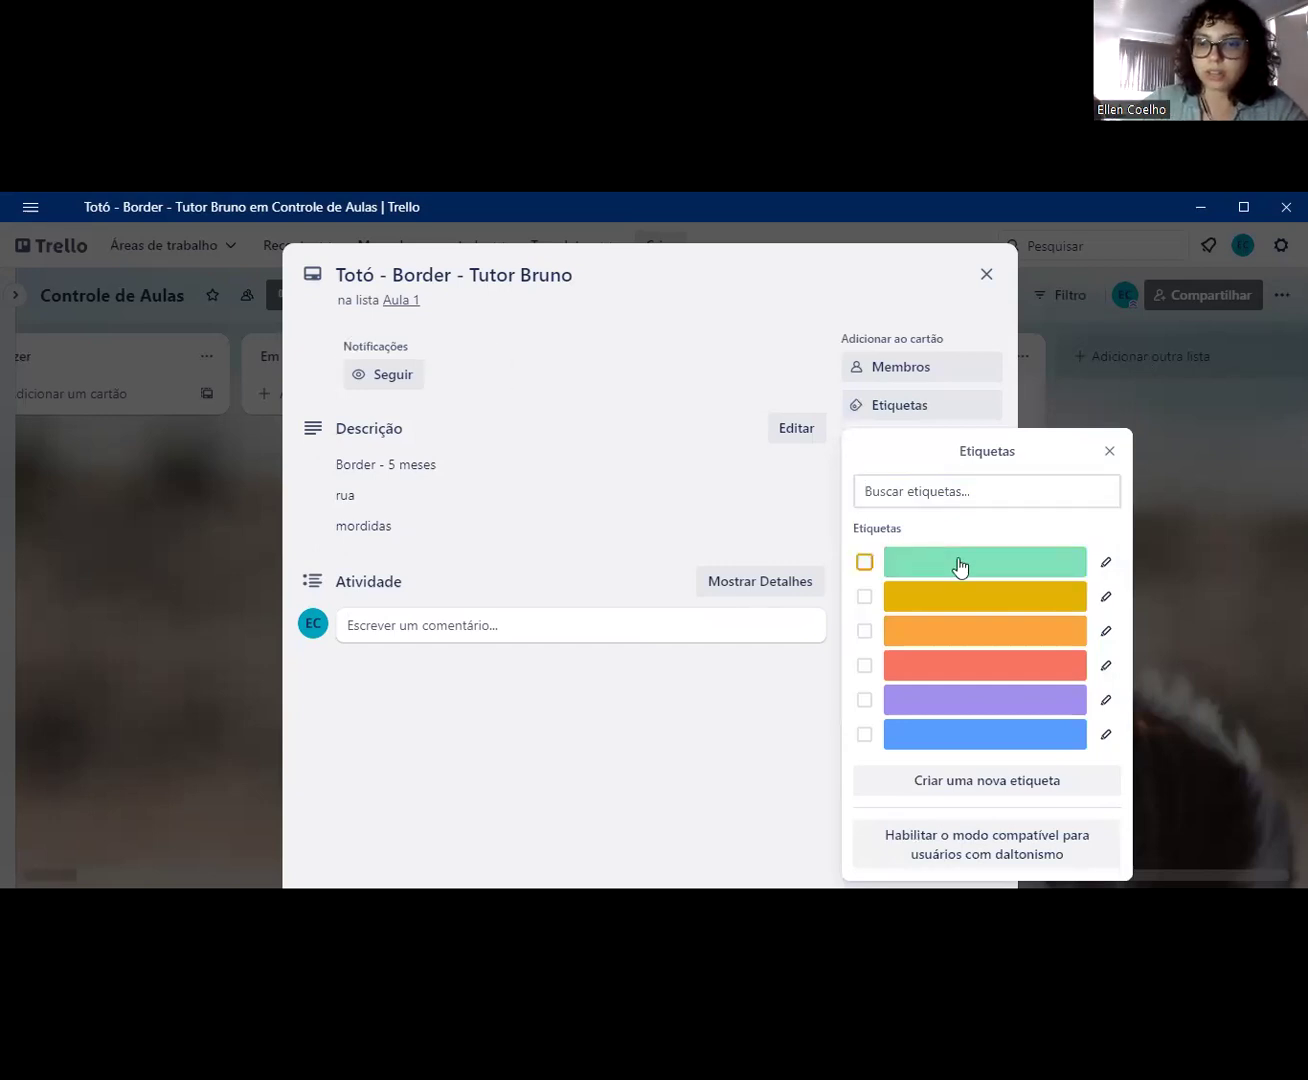
left_click(1106, 563)
type("E")
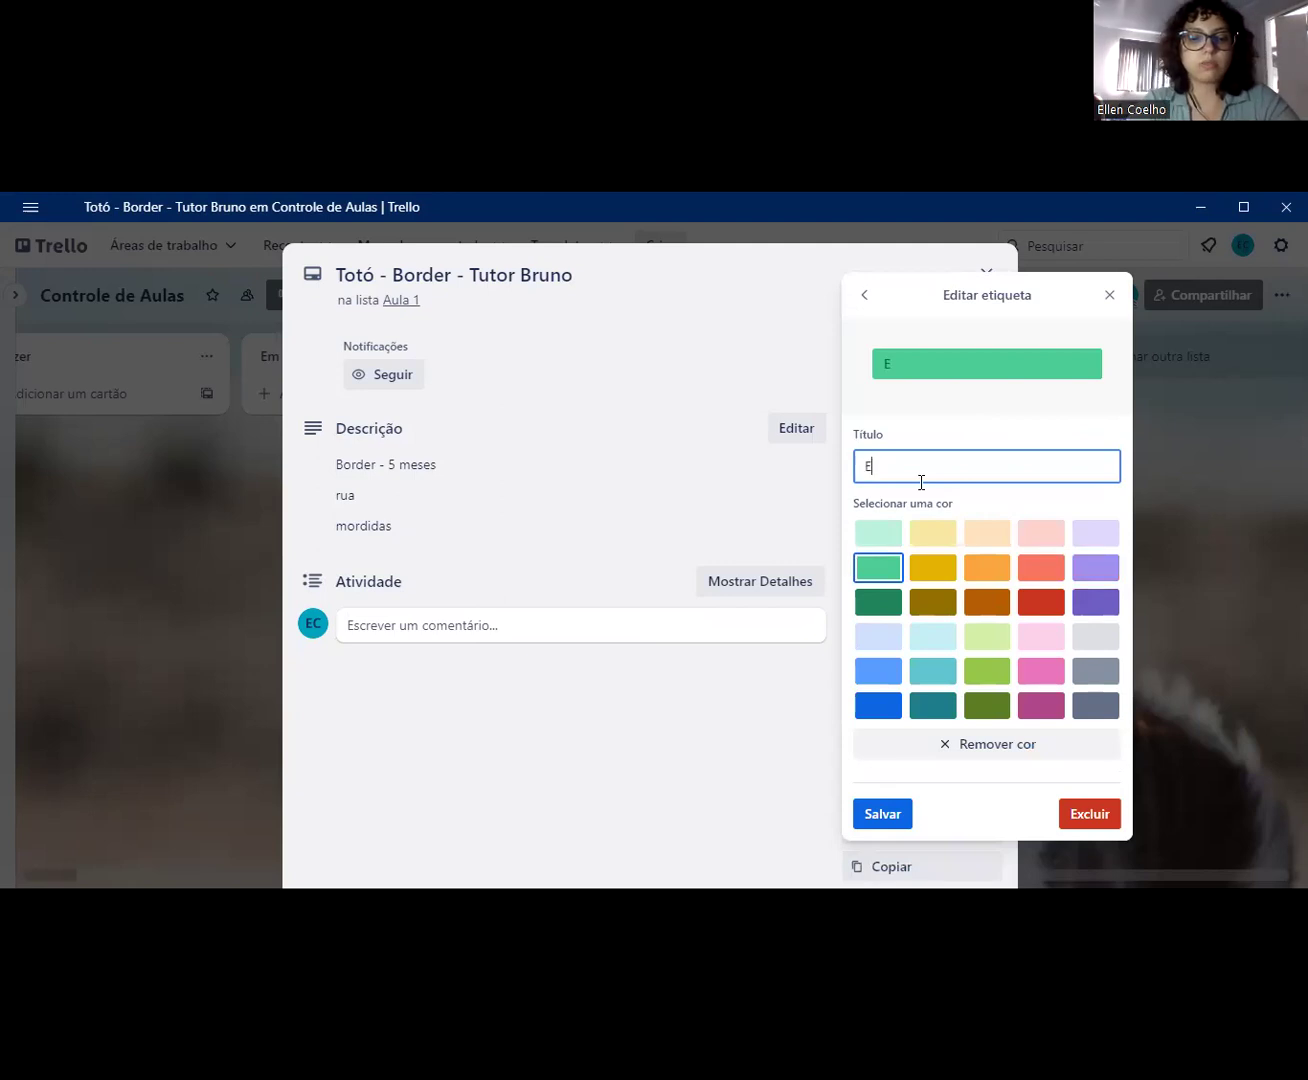
type("m andamento")
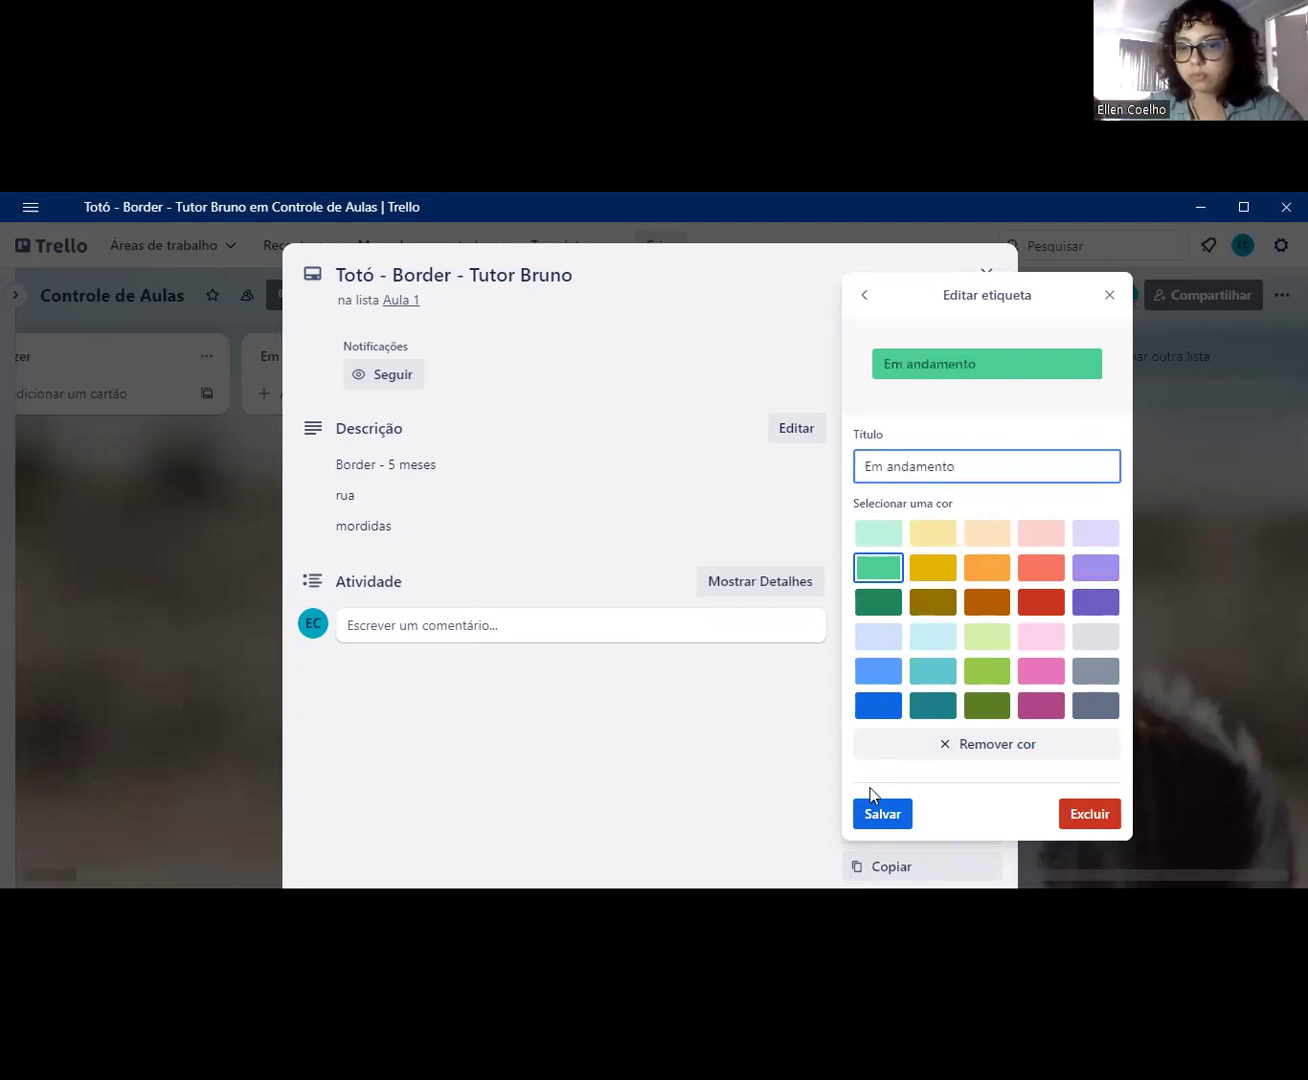
left_click(880, 816)
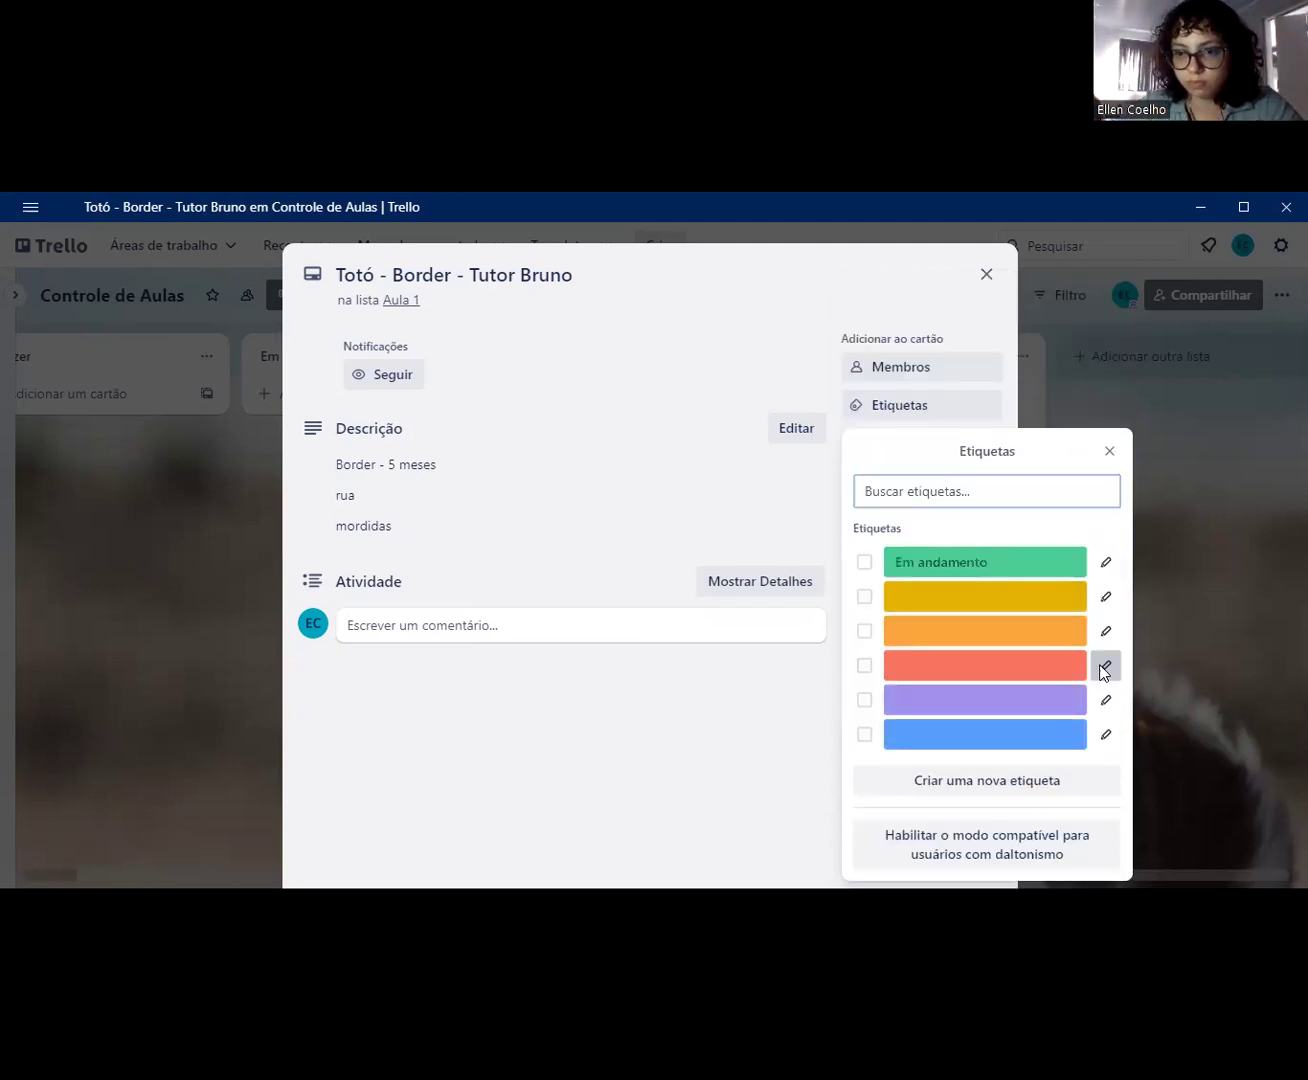
Step: Title the red label "Finalizado" and save it
left_click(1104, 667)
type("Finalizado")
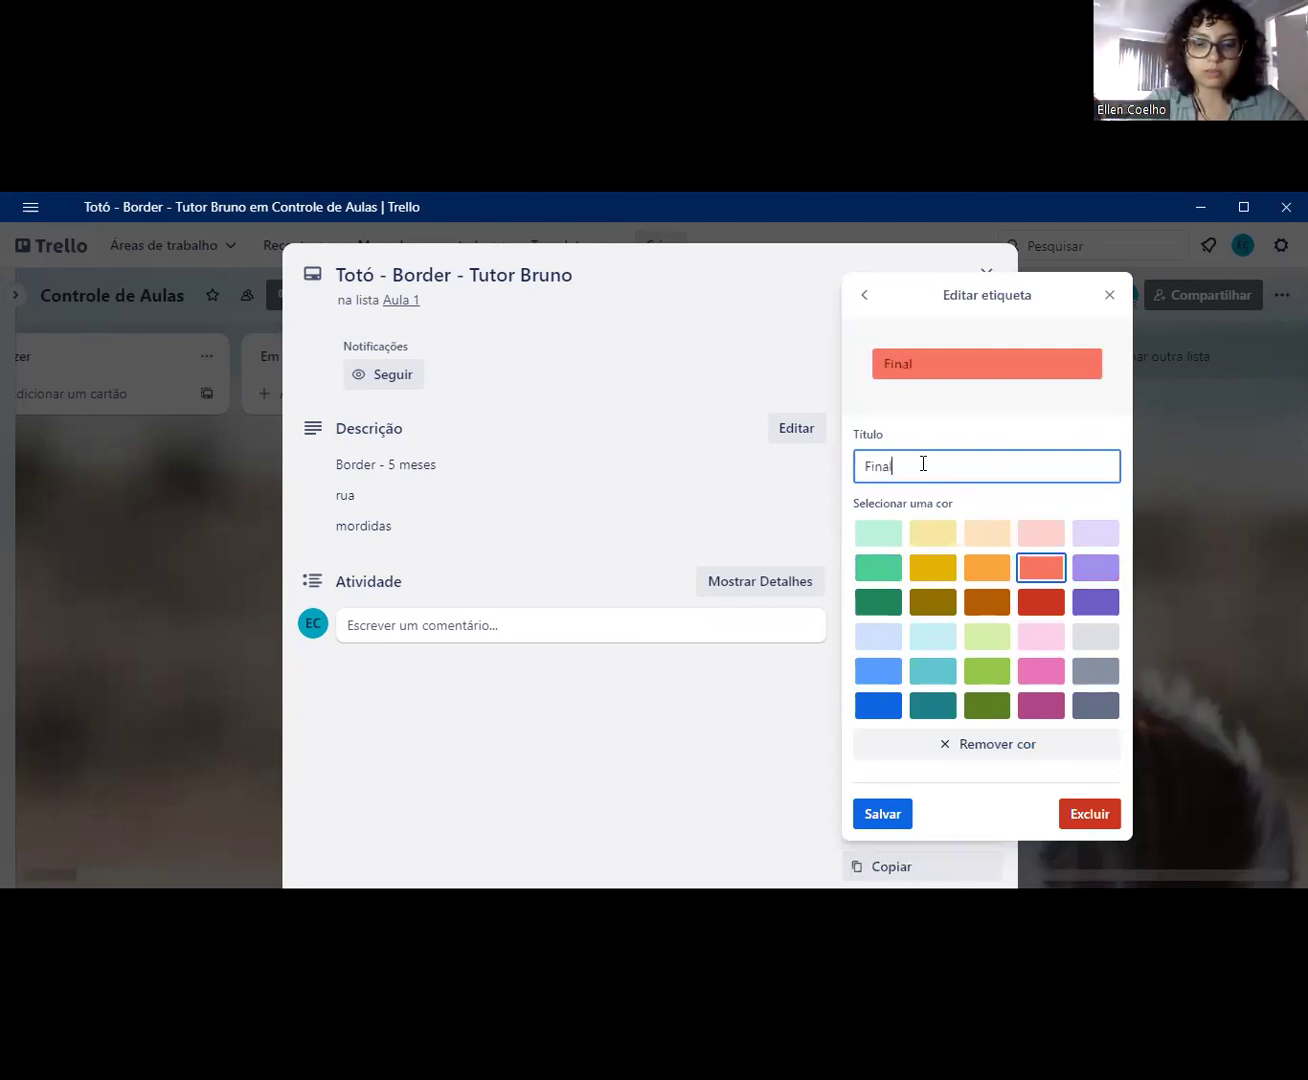
left_click(908, 825)
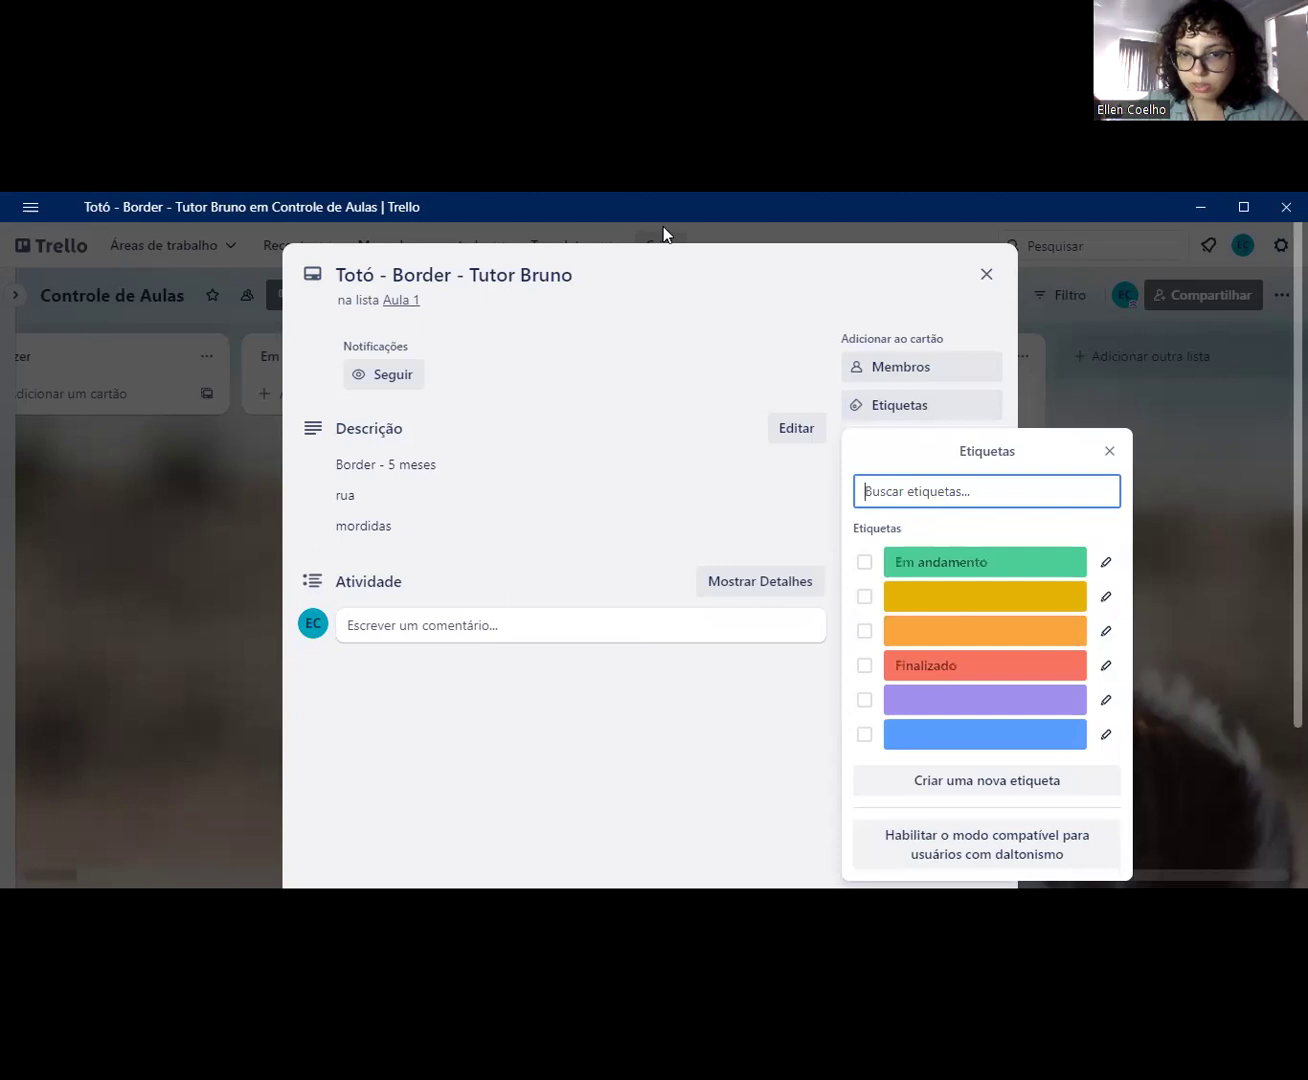
Step: Apply the green "Em andamento" label to the Totó card and return to the board
left_click(865, 563)
left_click(1109, 451)
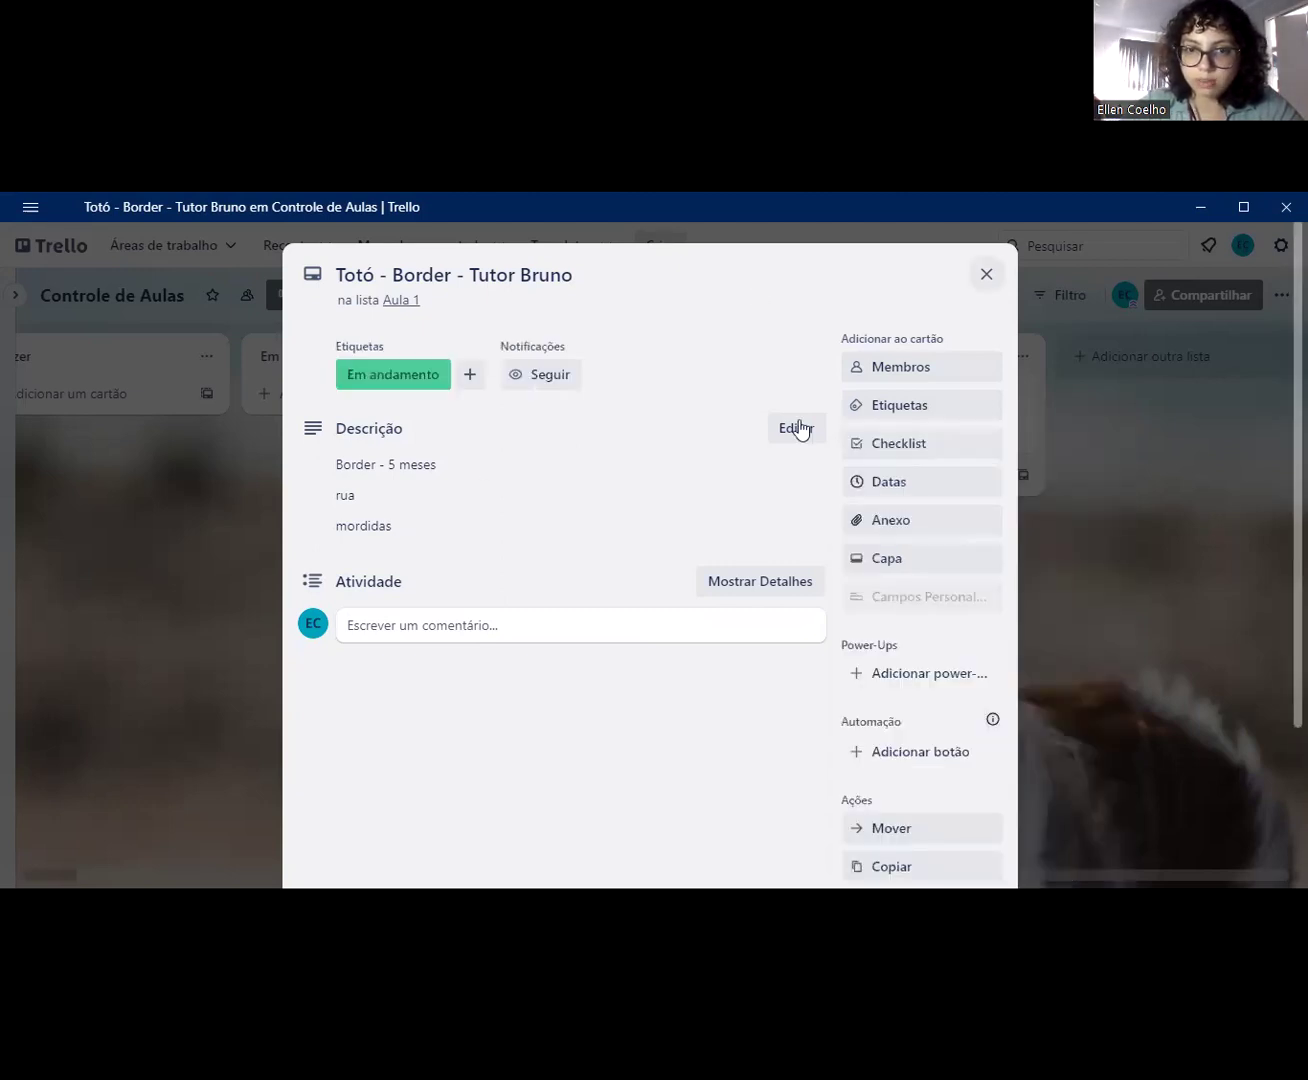
key("Escape")
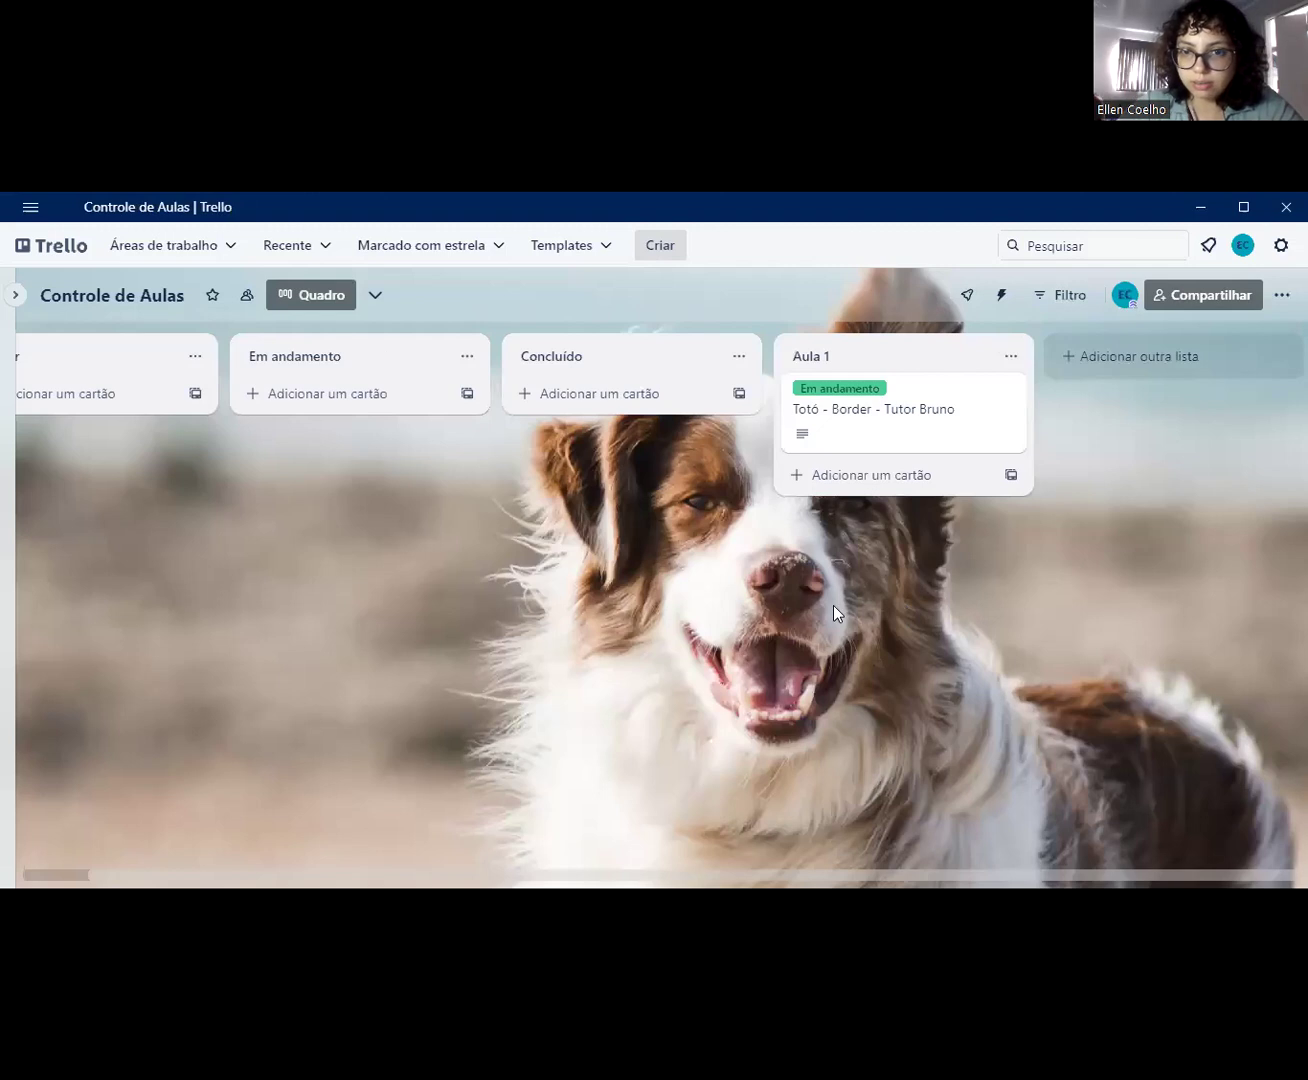
Step: Collapse the Totó card's label to colour only, restore its title, and briefly view the opened card
left_click(871, 391)
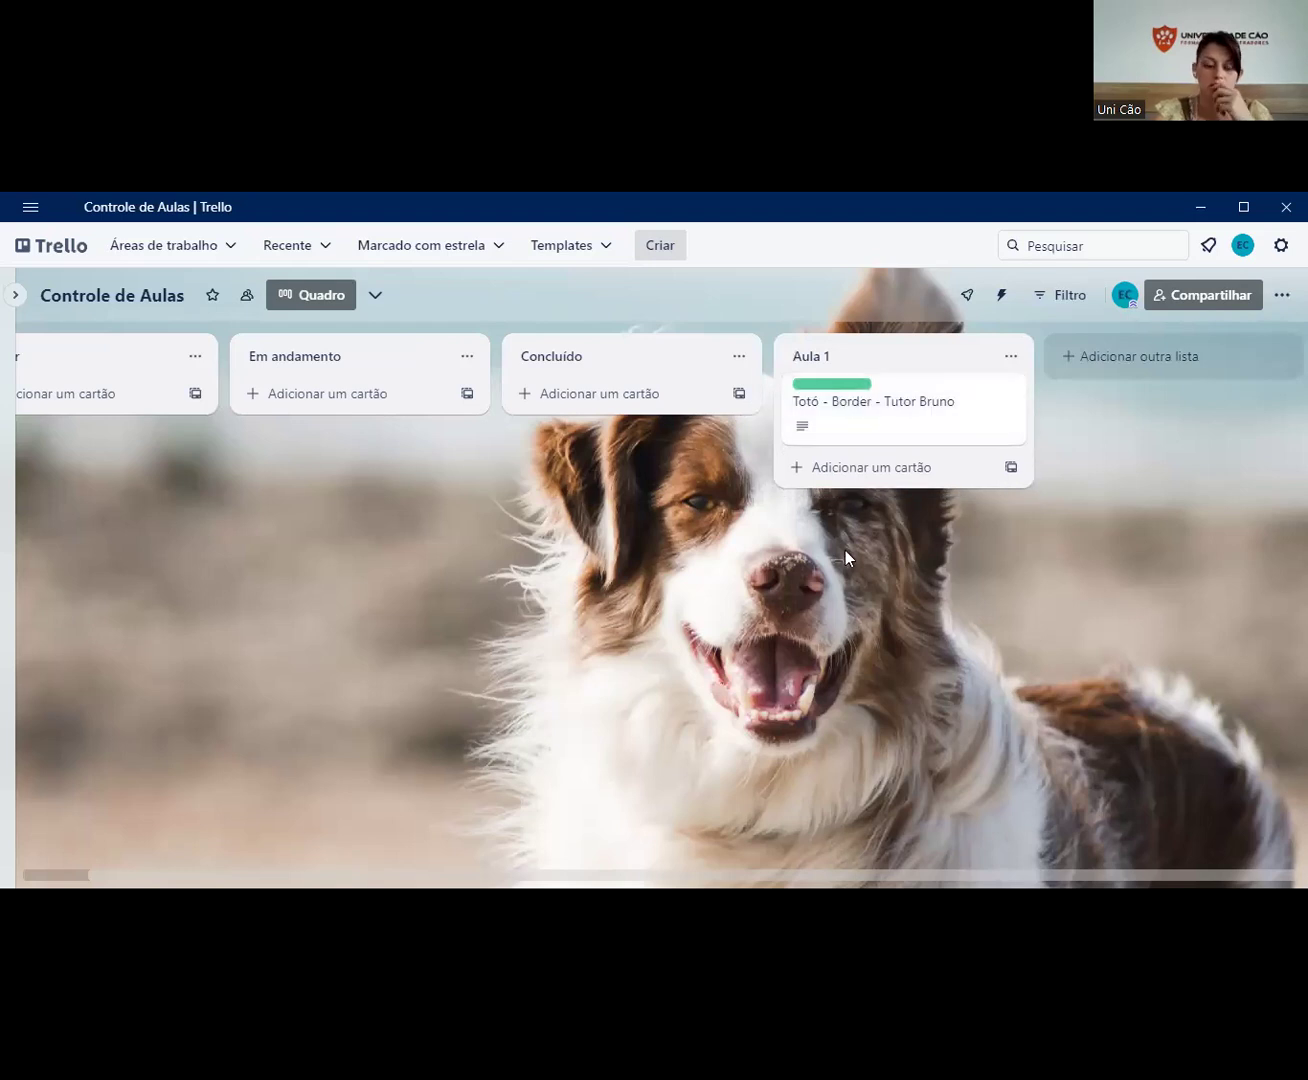
left_click(815, 386)
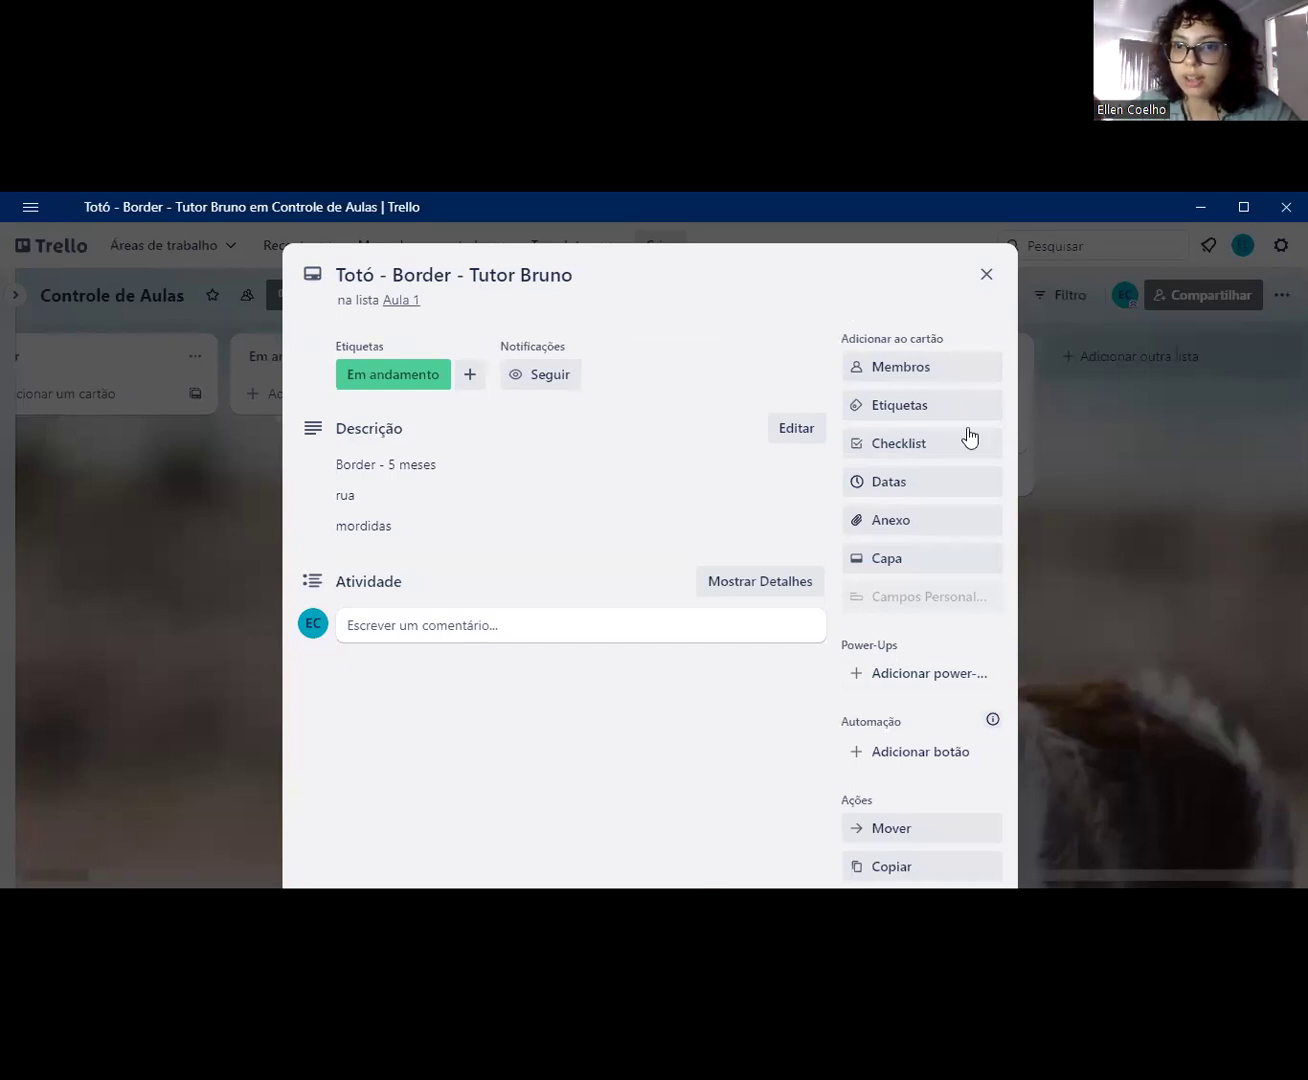
left_click(987, 274)
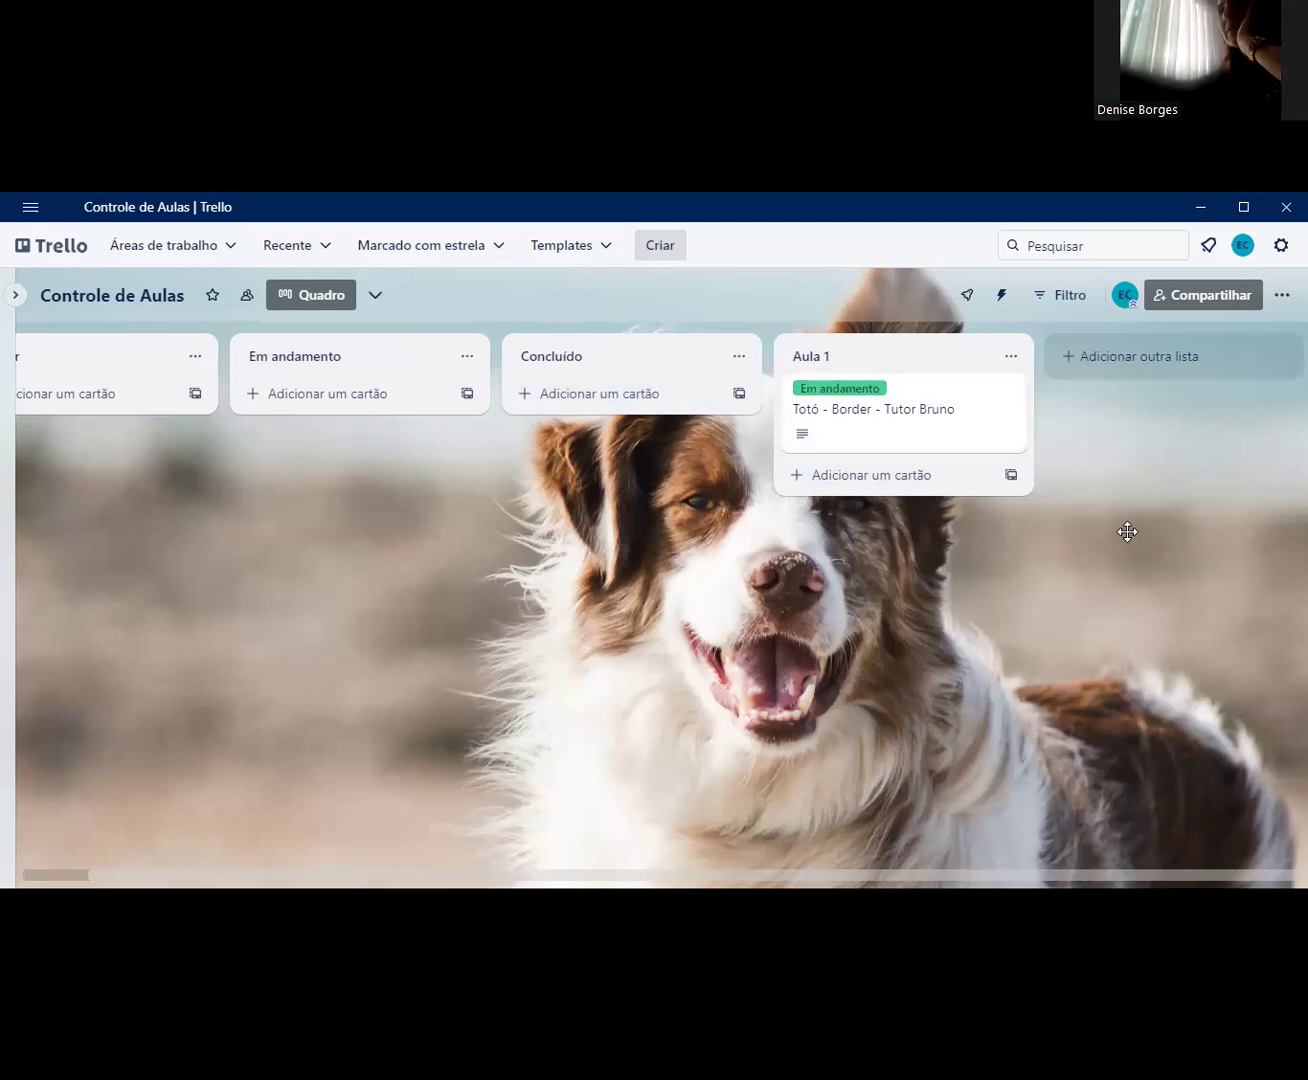
Step: Add a list titled "Aula 2" after the Aula 1 list
left_click(1082, 375)
type("Aula")
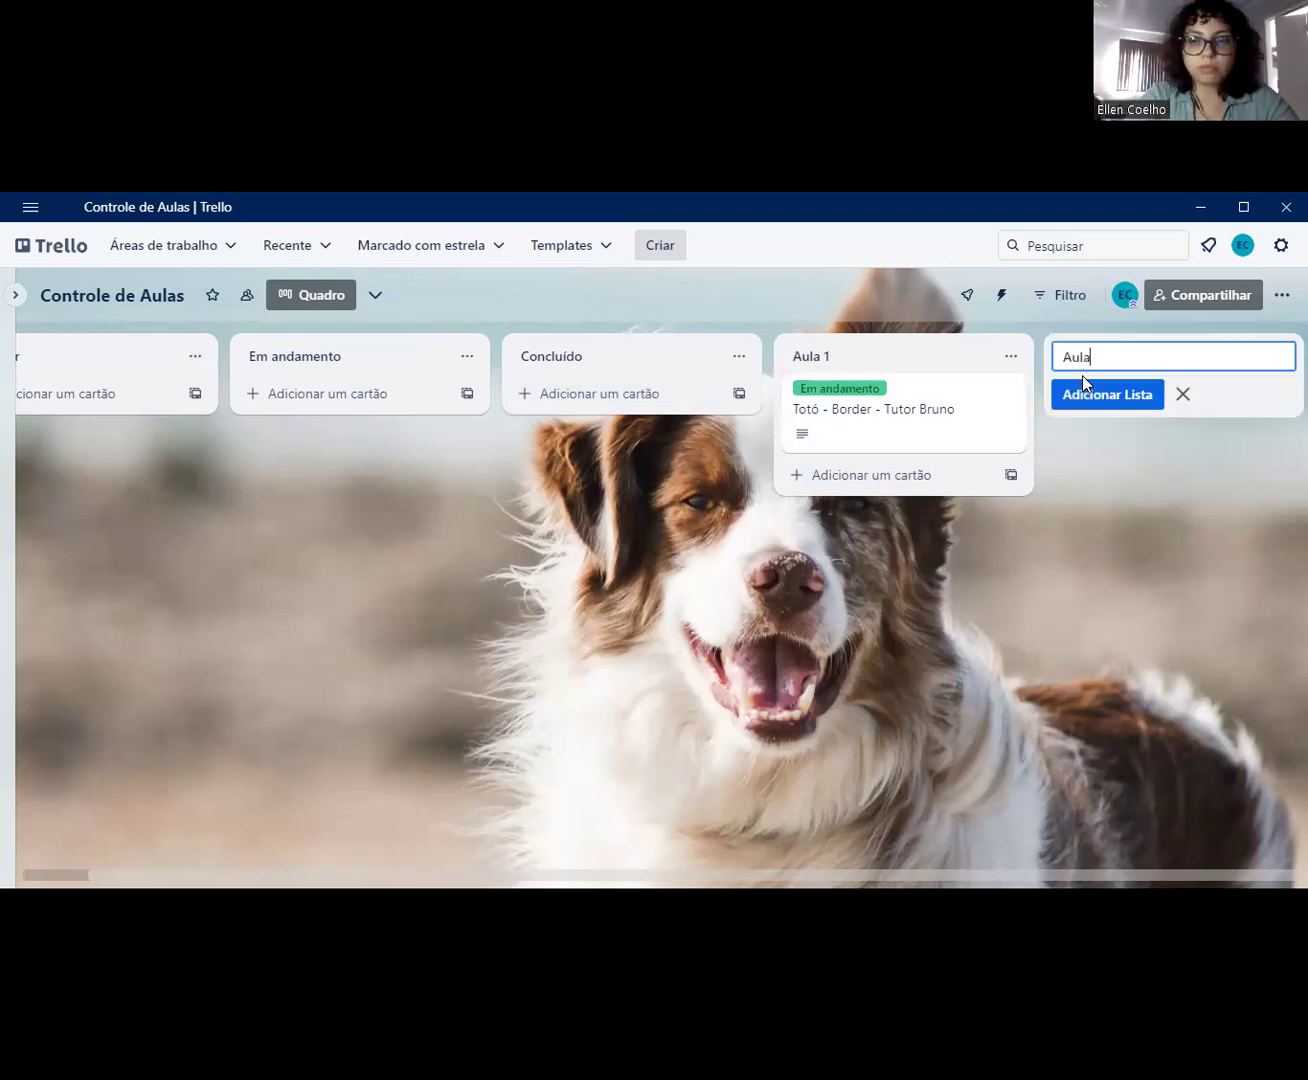
key("Return")
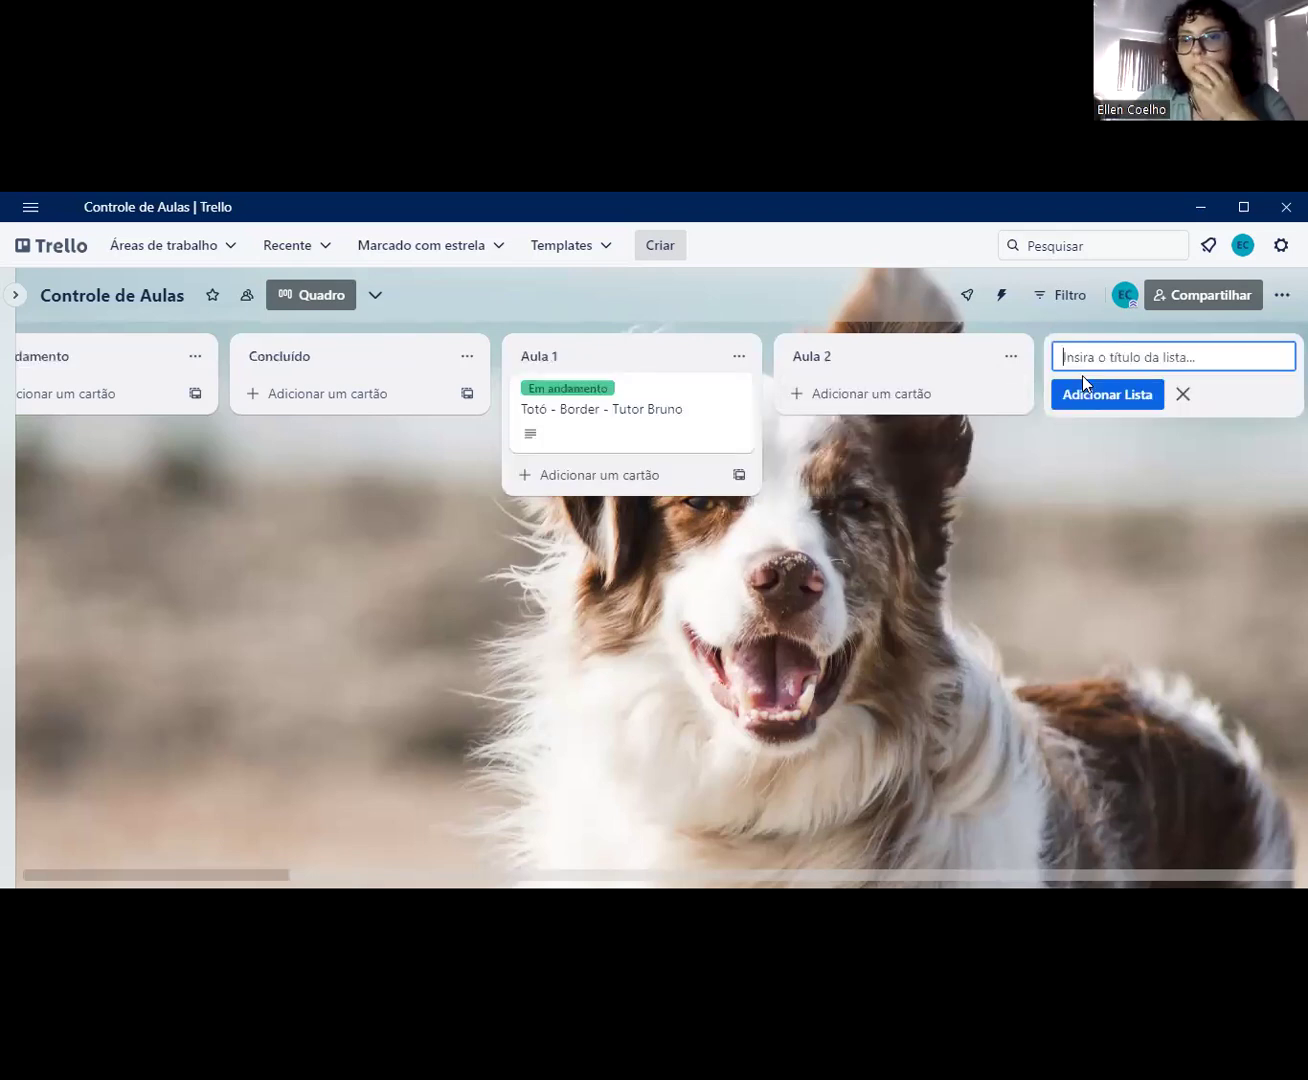
Step: Add a card to the Aula 2 list titled "Cacau - SRD - tutora" followed by the tutor's first name
left_click(914, 393)
type("Ca")
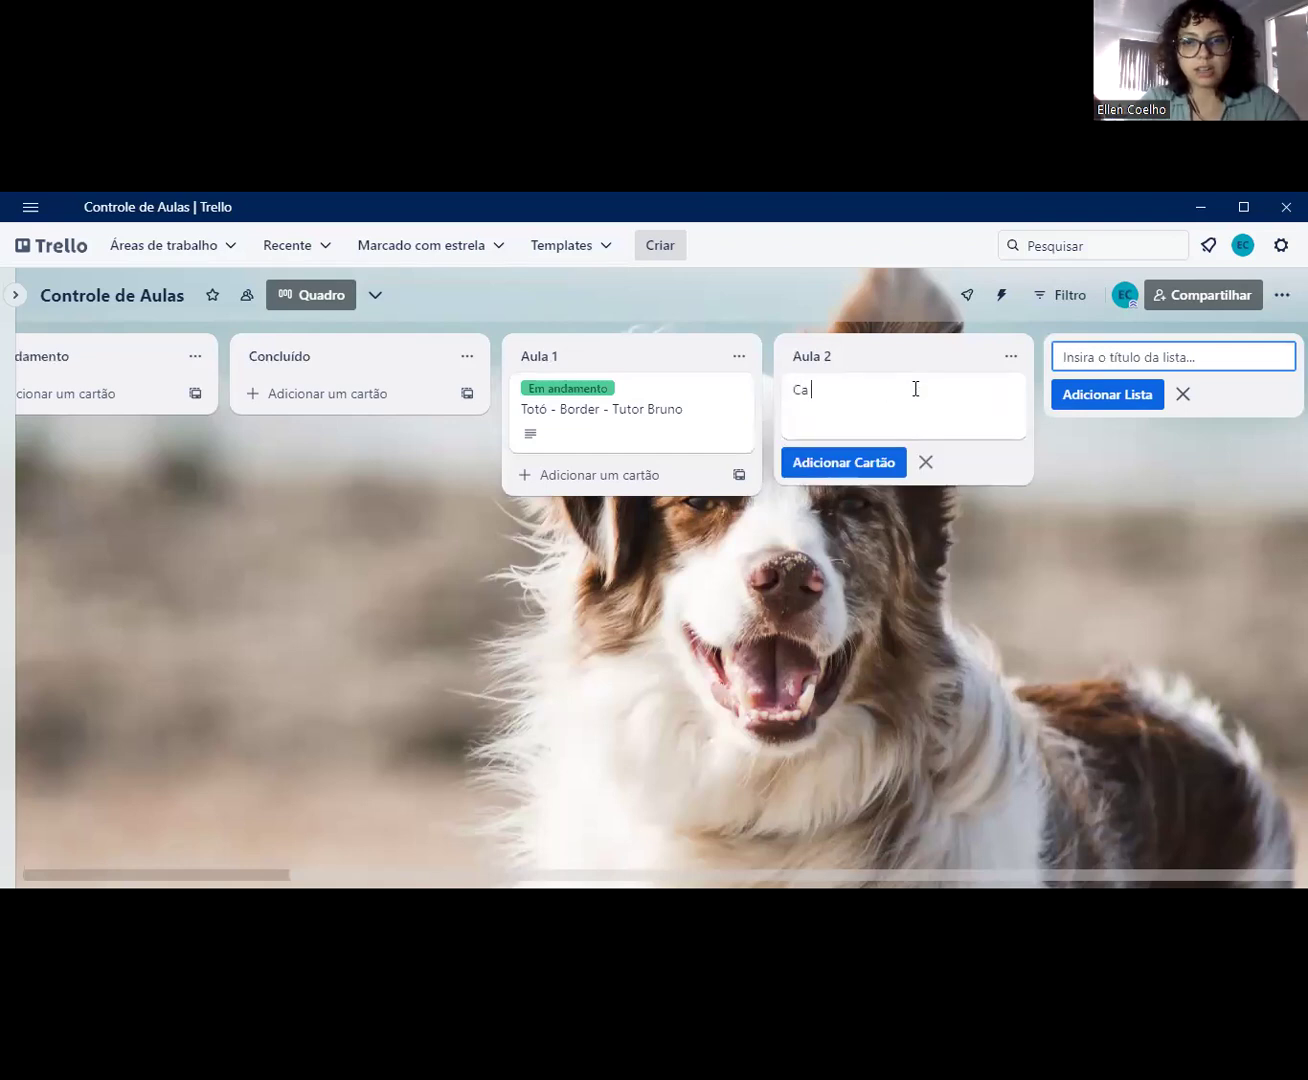
type("na")
key("BackSpace")
key("BackSpace")
type("cau")
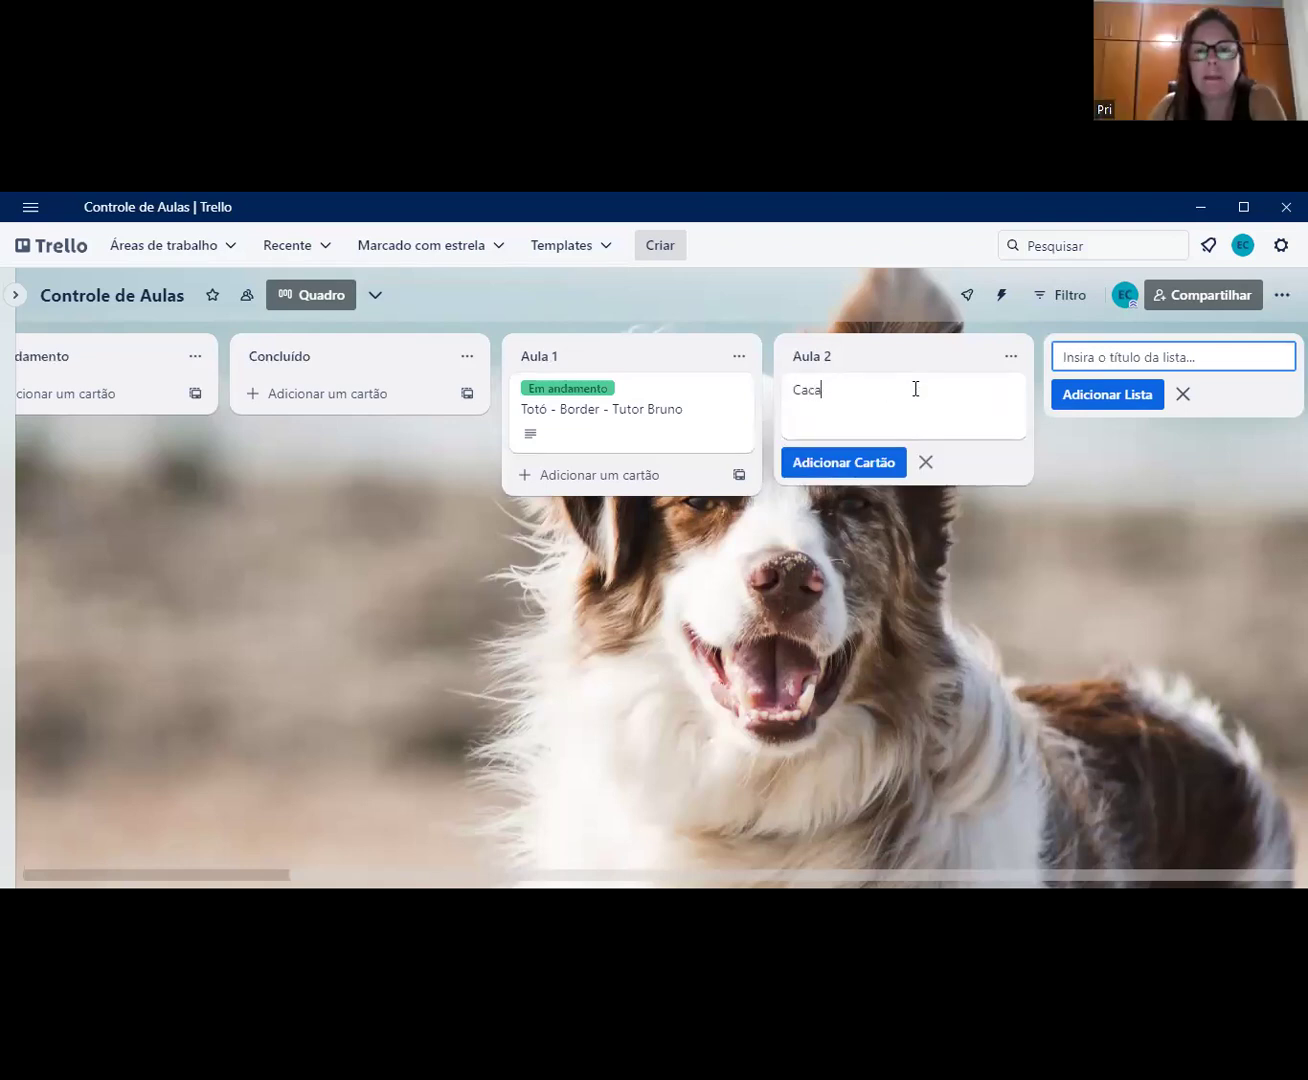
type("SRD -")
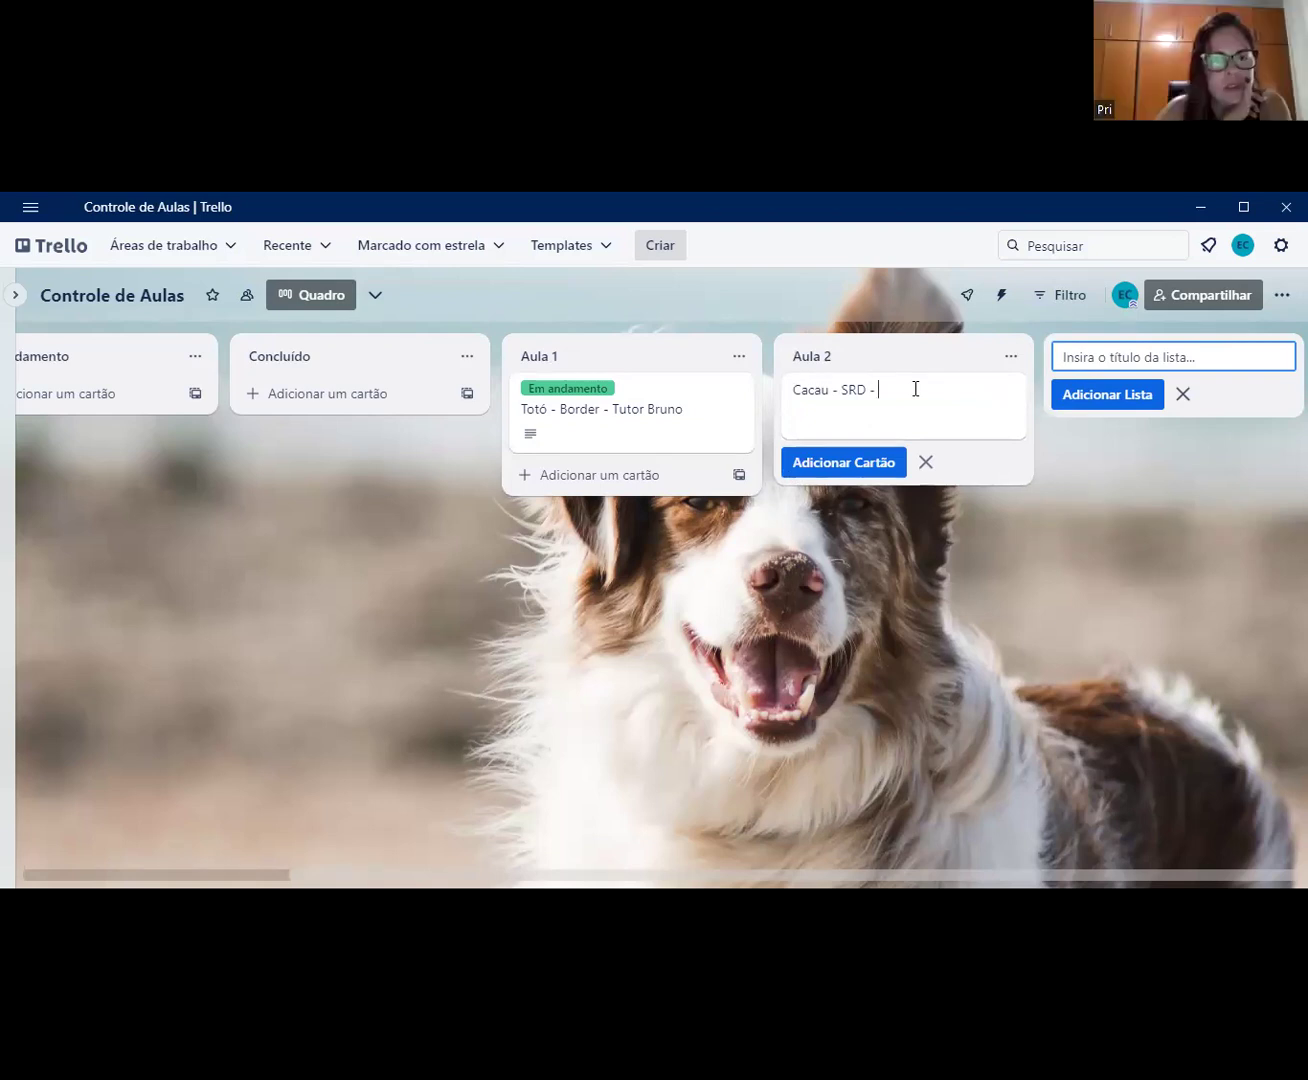
type("tutora bia")
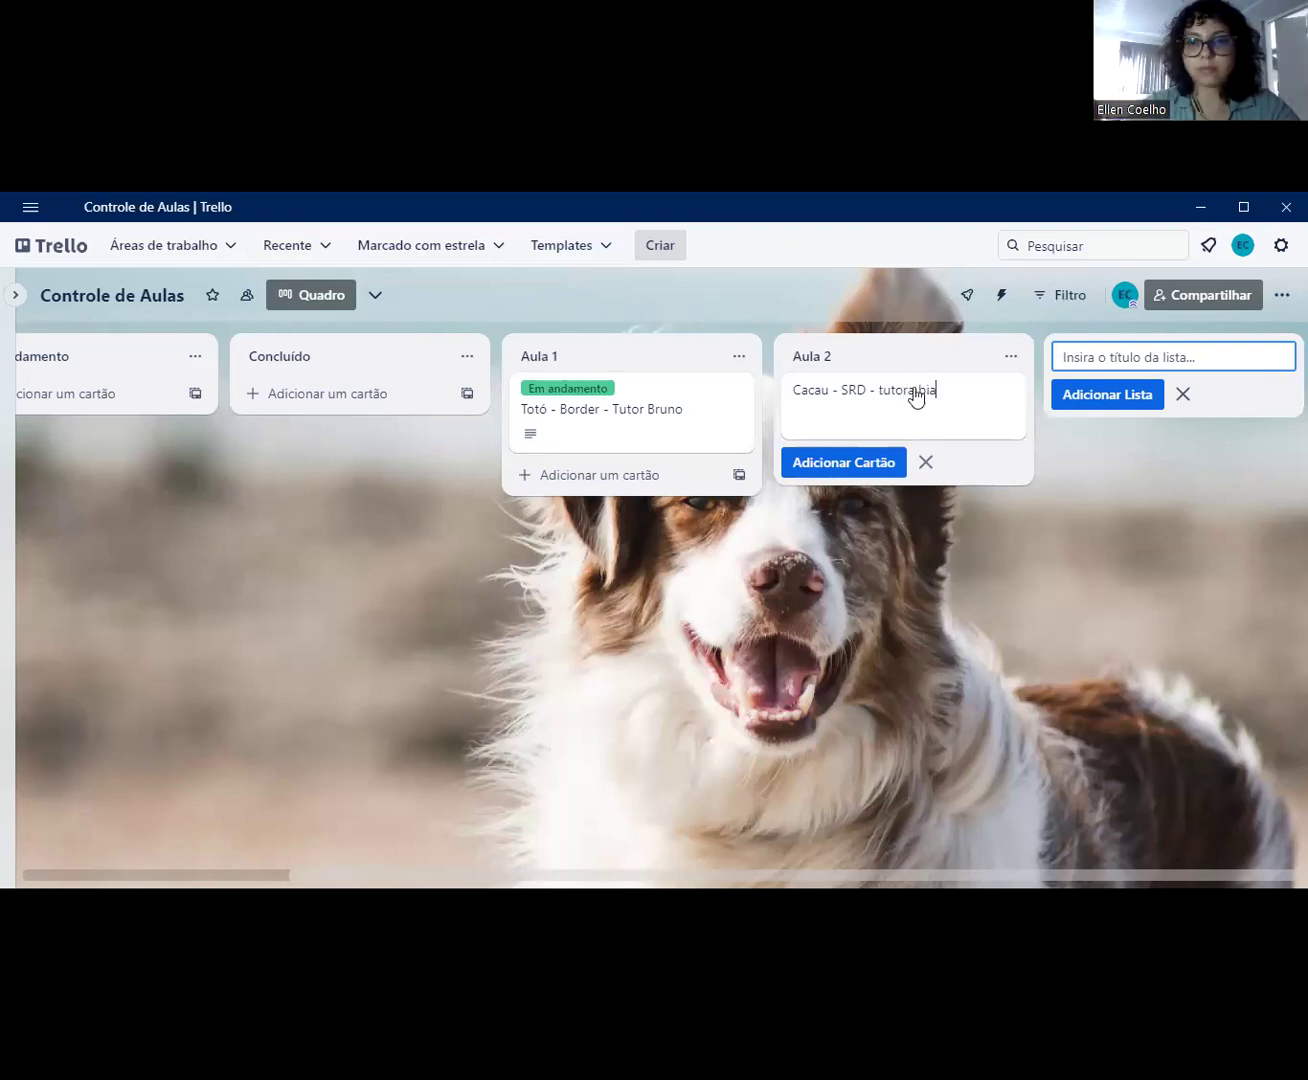
key("Return")
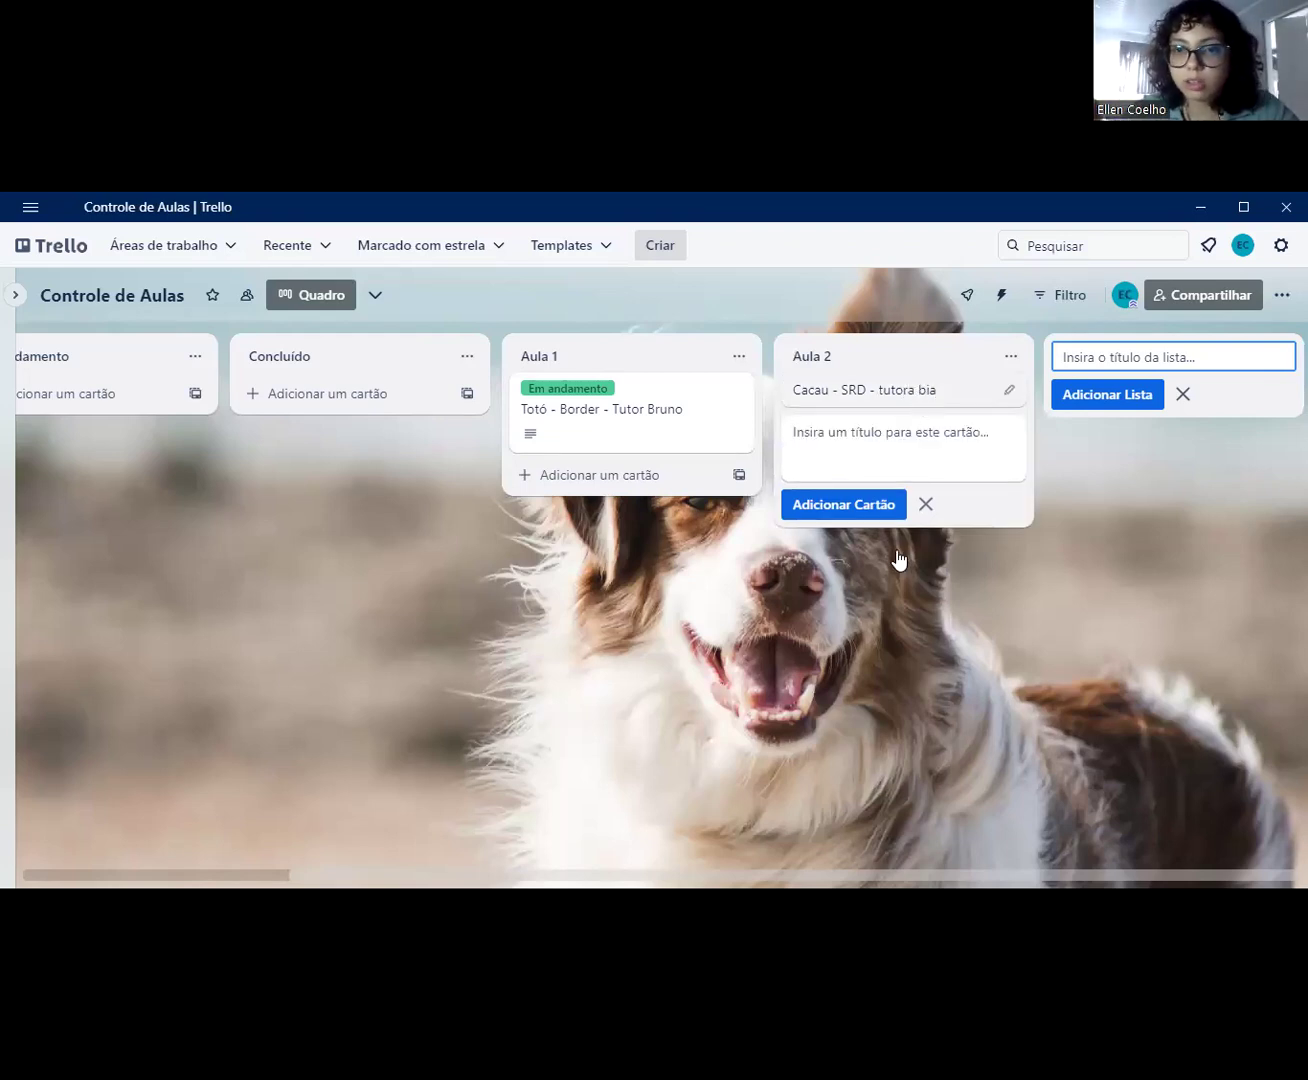
Step: Apply the green "Em andamento" label to the Cacau card and return to the board
left_click(884, 403)
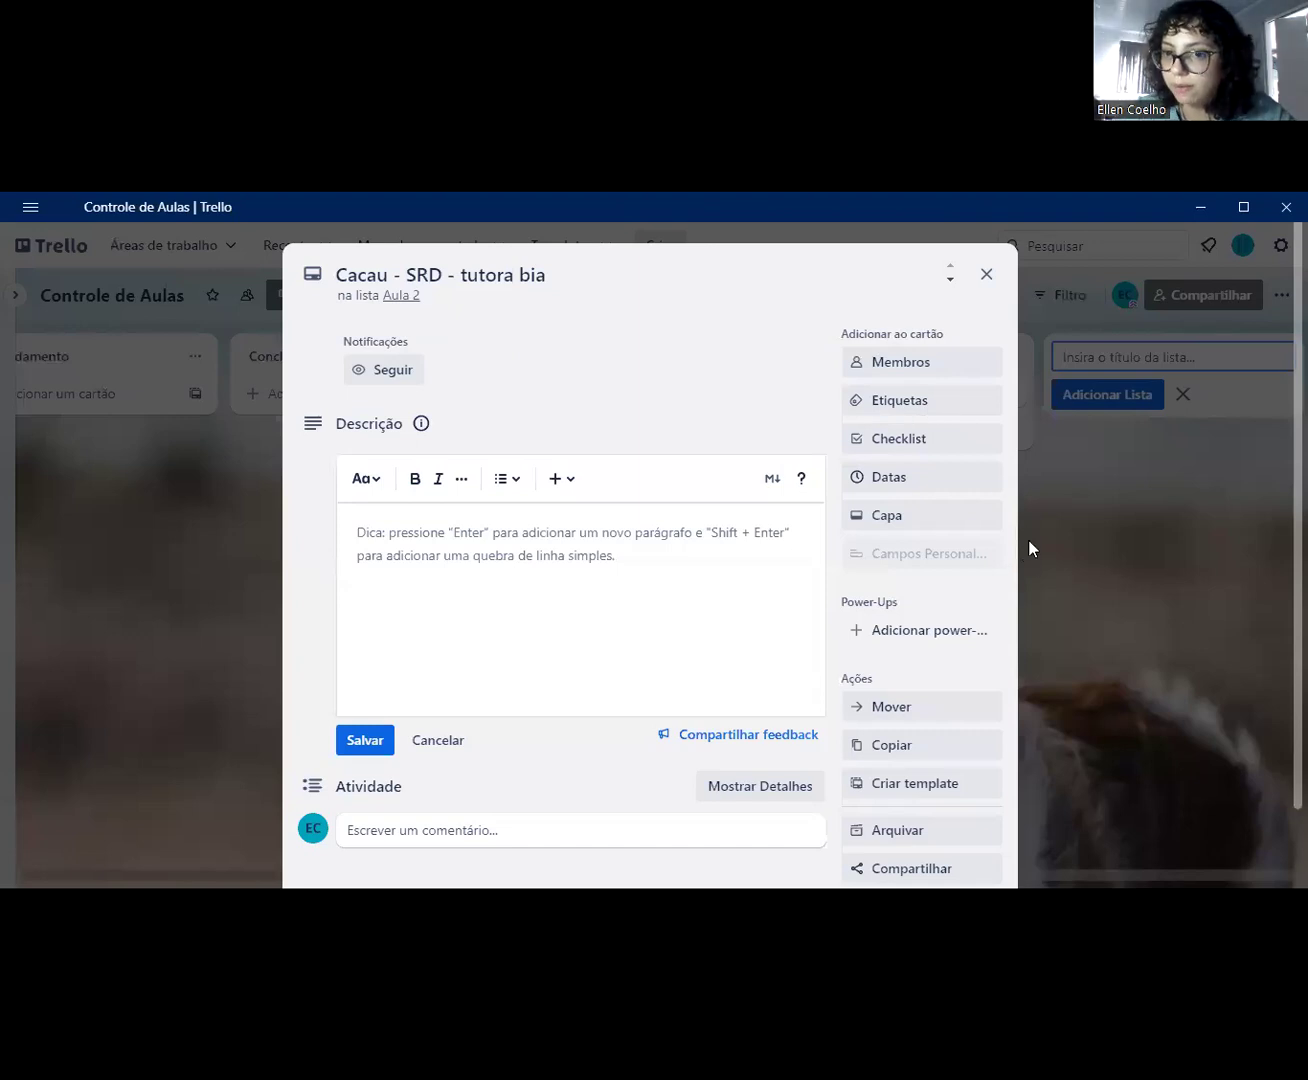
key("l")
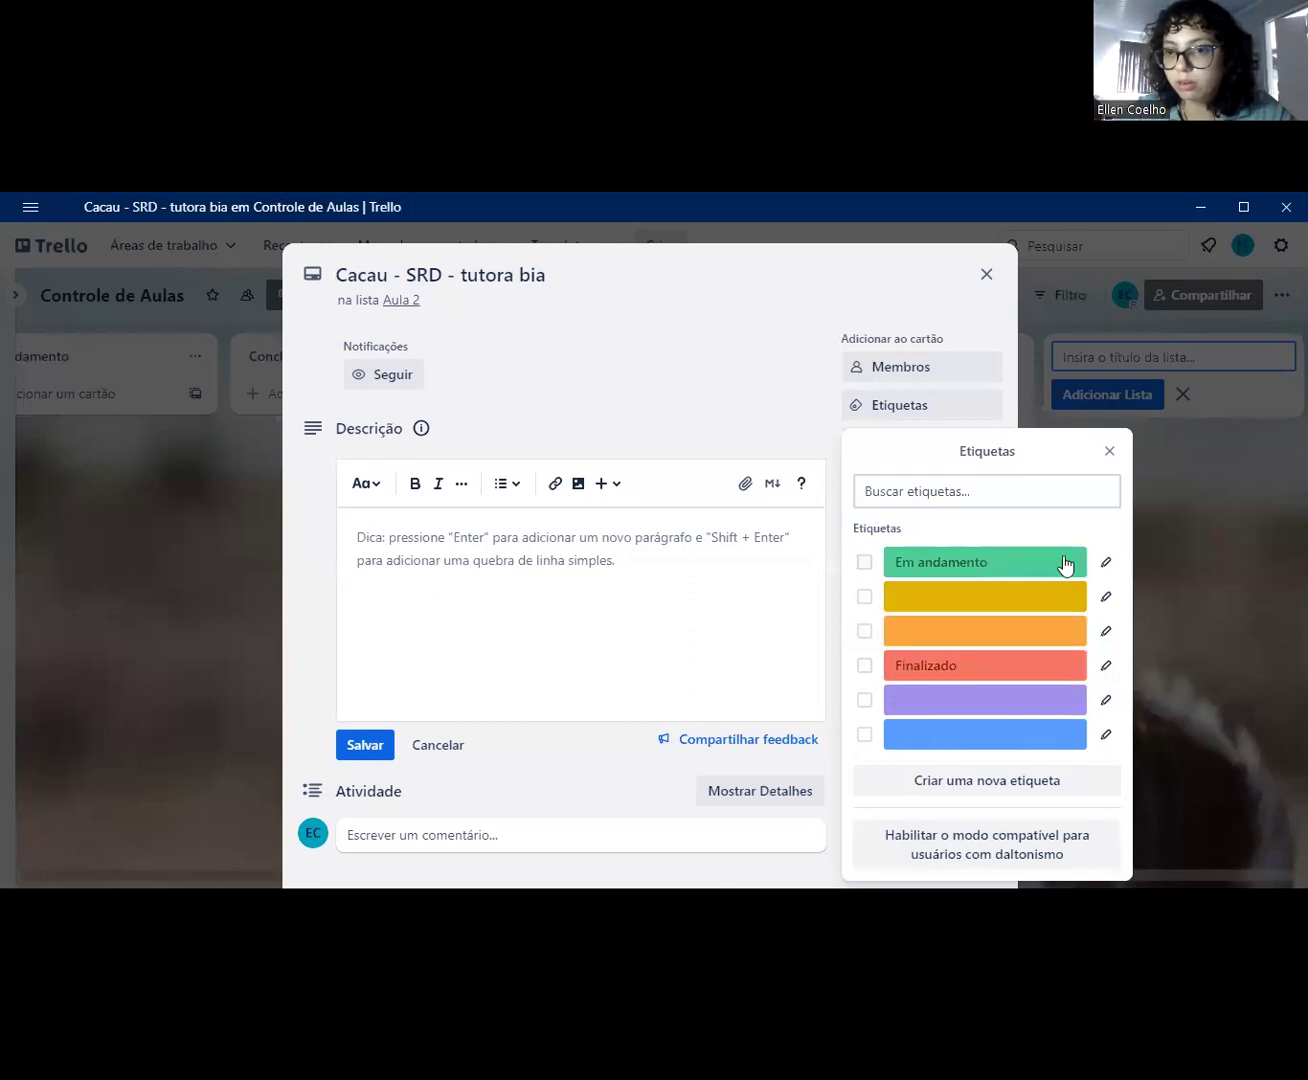
left_click(928, 558)
left_click(1109, 451)
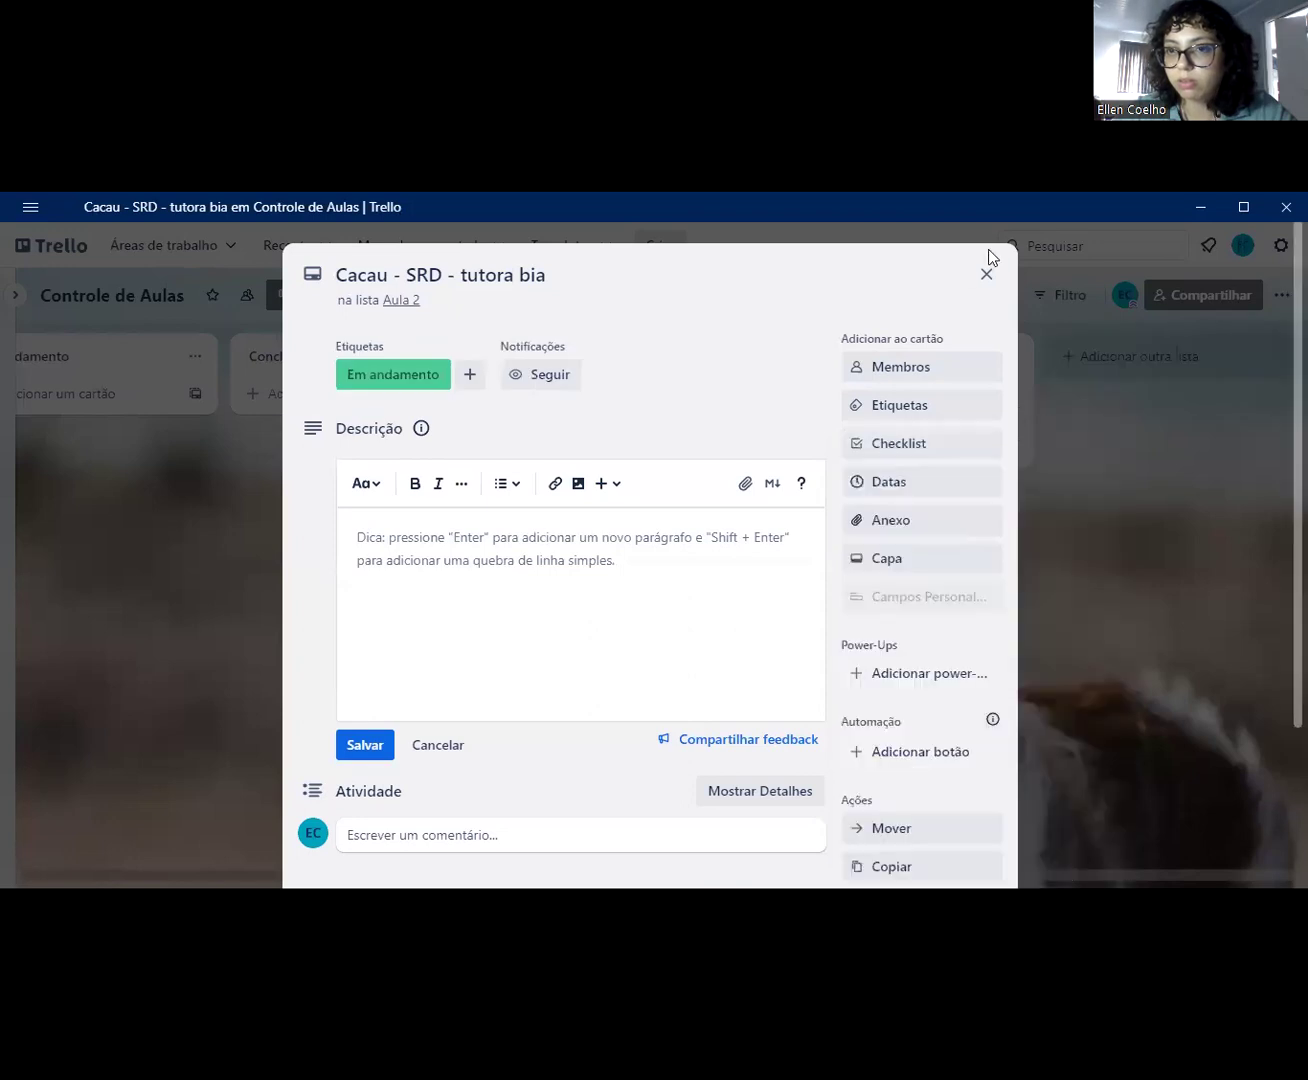
left_click(986, 268)
left_click(1030, 300)
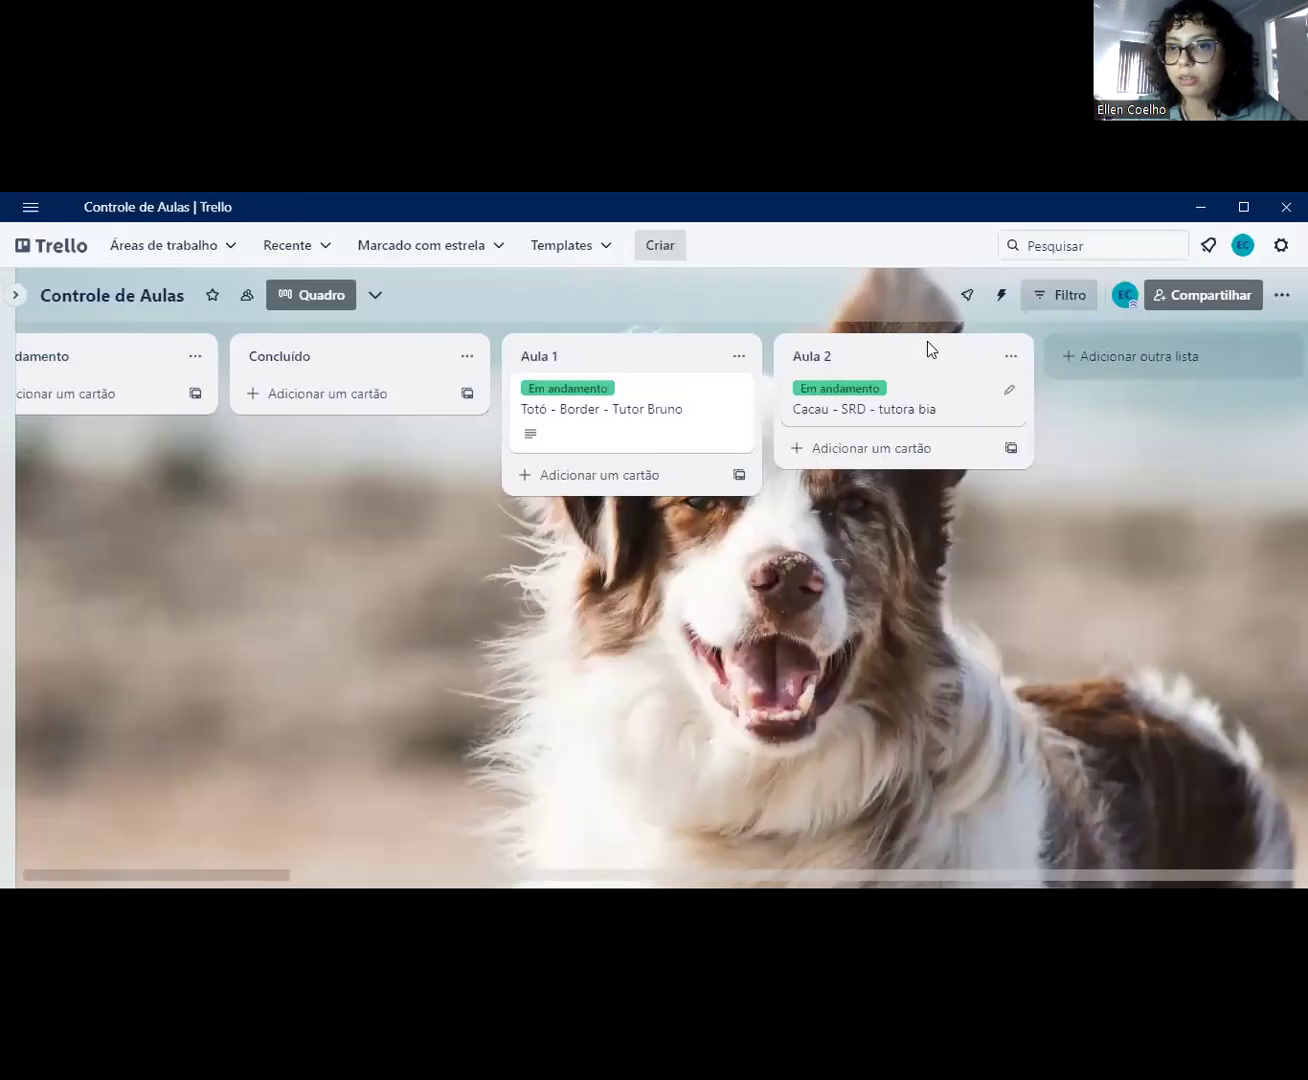
Step: Open the Totó card in Aula 1 to examine its details, and return to the board
left_click(730, 460)
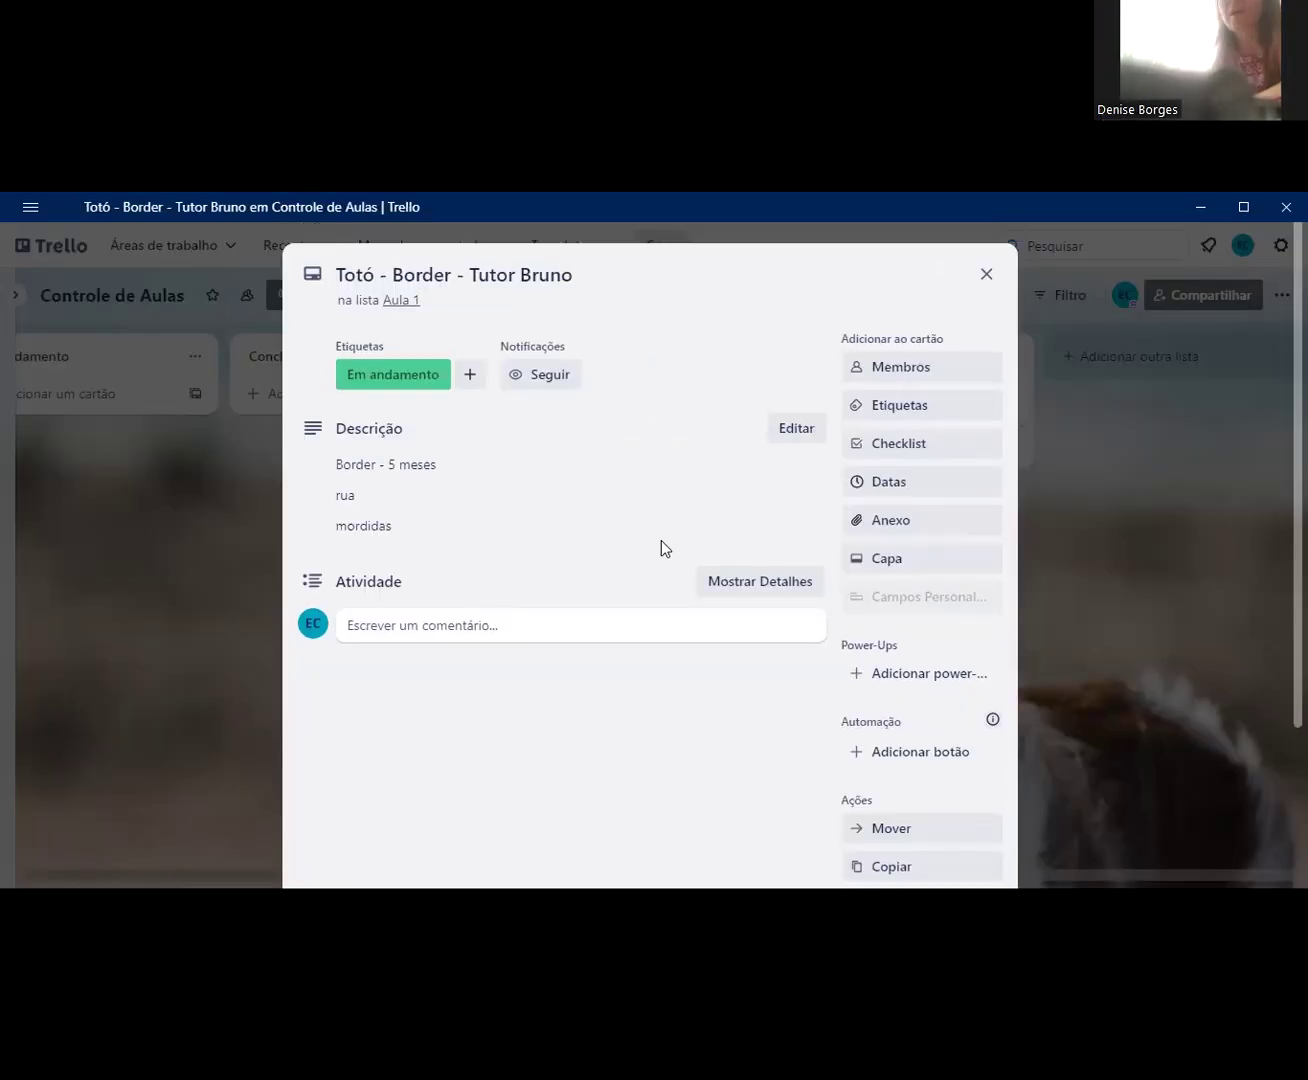
scroll(661, 560, "down", 1)
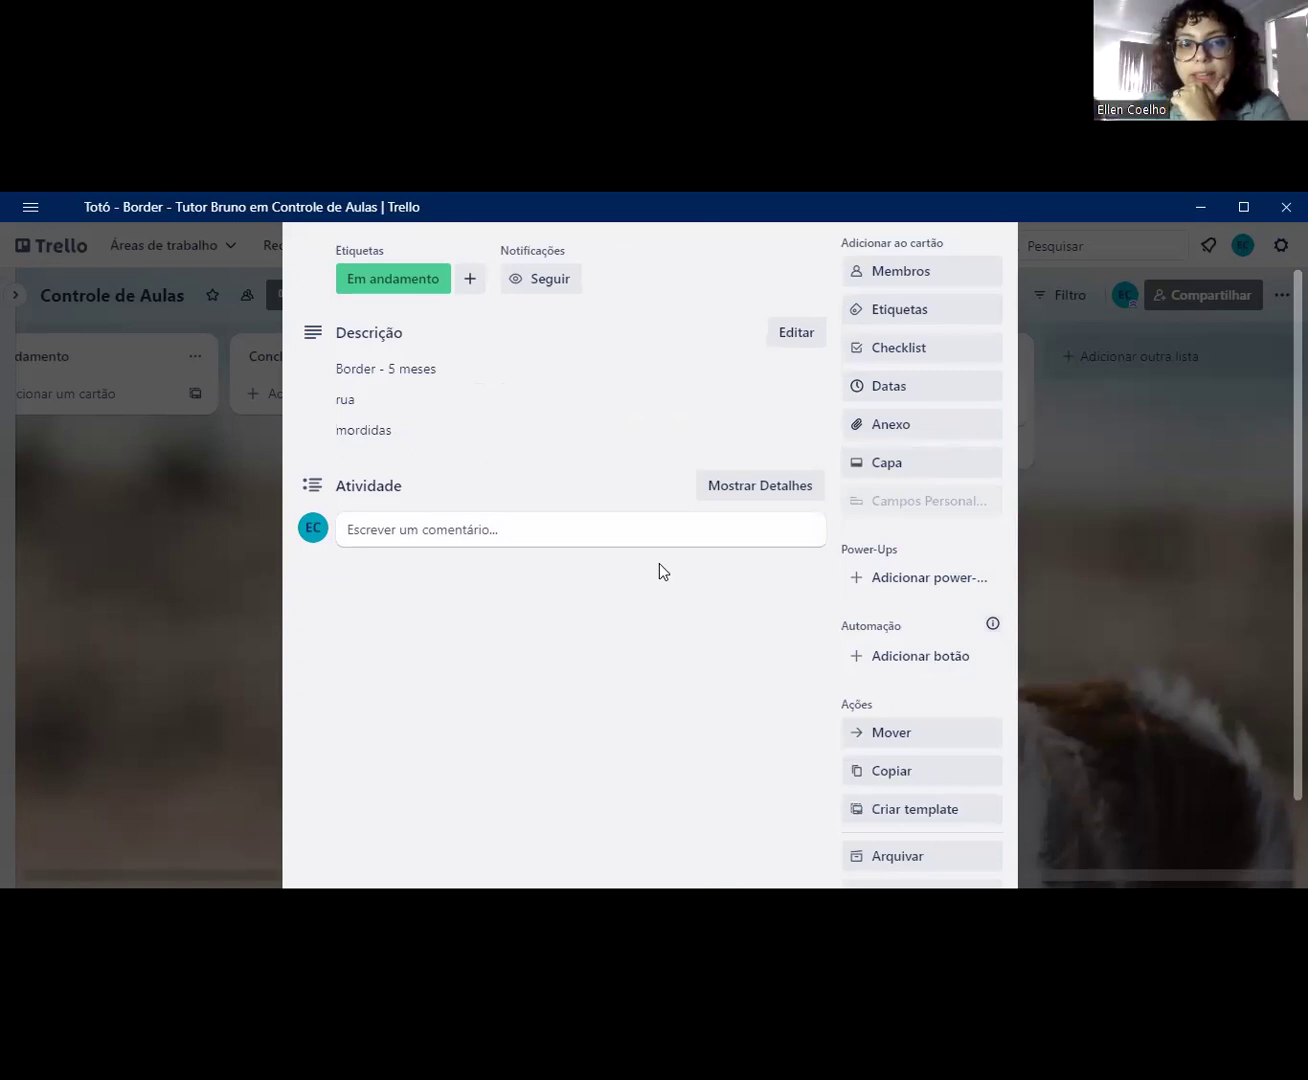
scroll(950, 320, "up", 1)
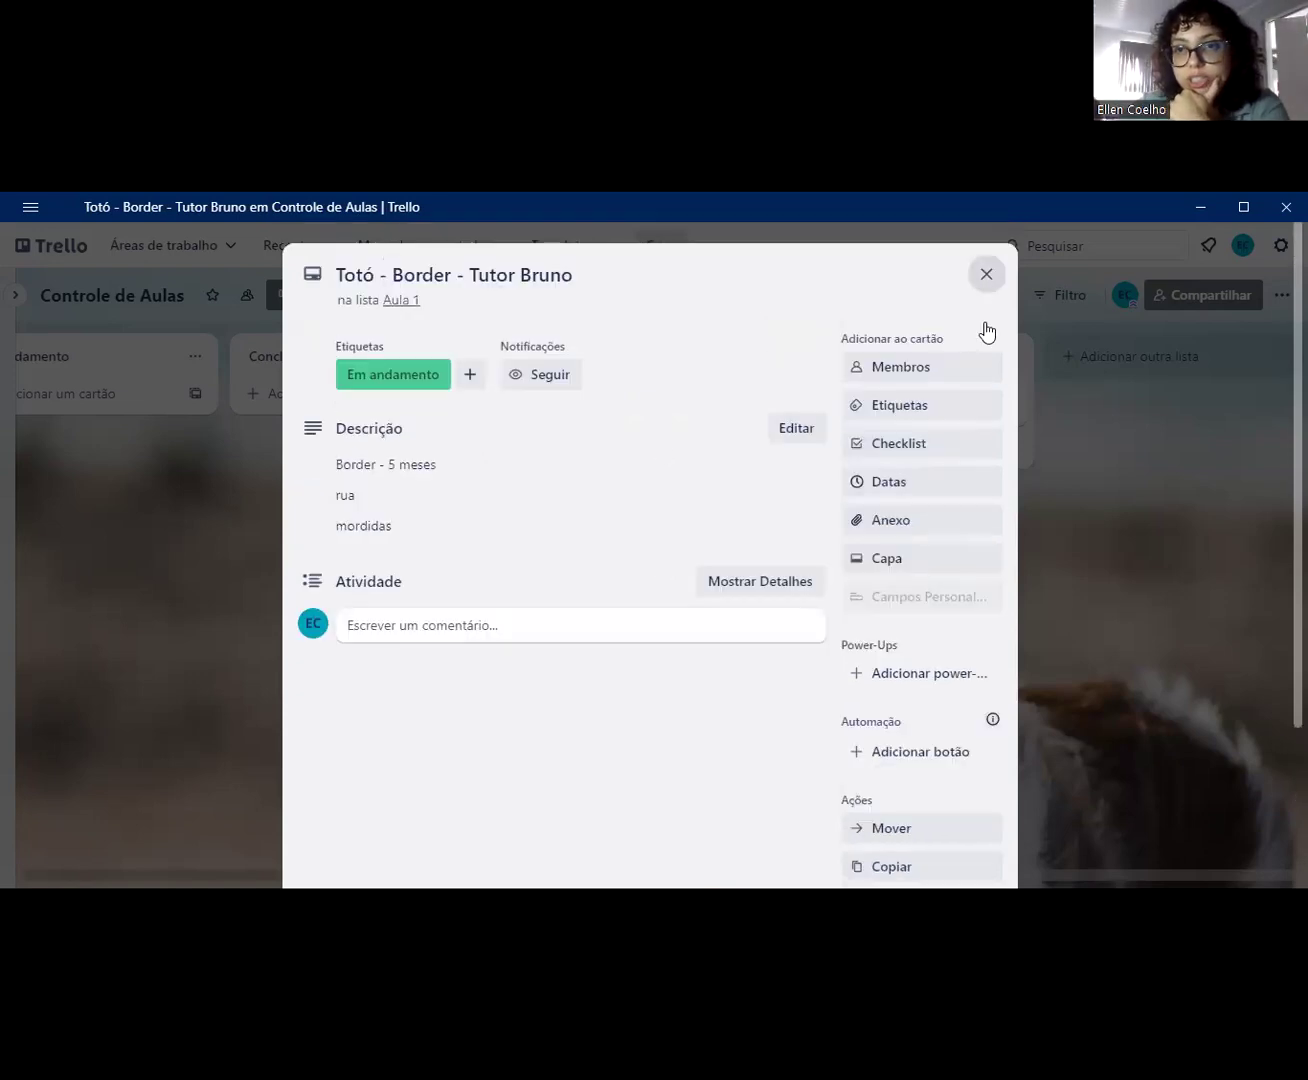
key("Escape")
Step: Add a list titled "VTA" and place it between the Concluído and Aula 1 lists
left_click(1046, 350)
type("VTA")
key("Return")
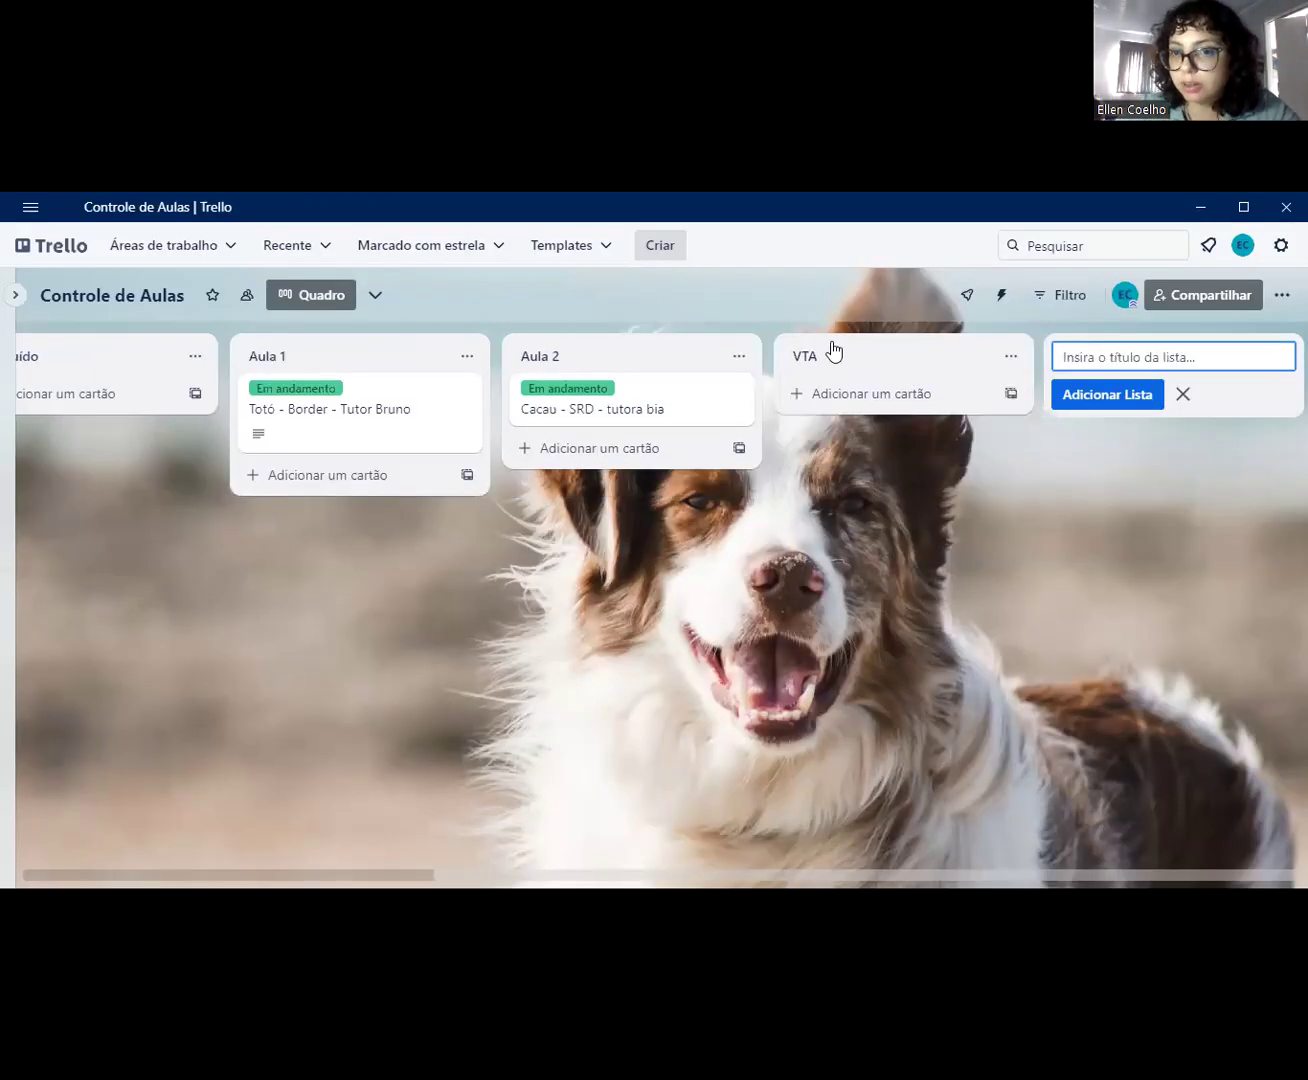
left_click_drag(265, 355, 298, 420)
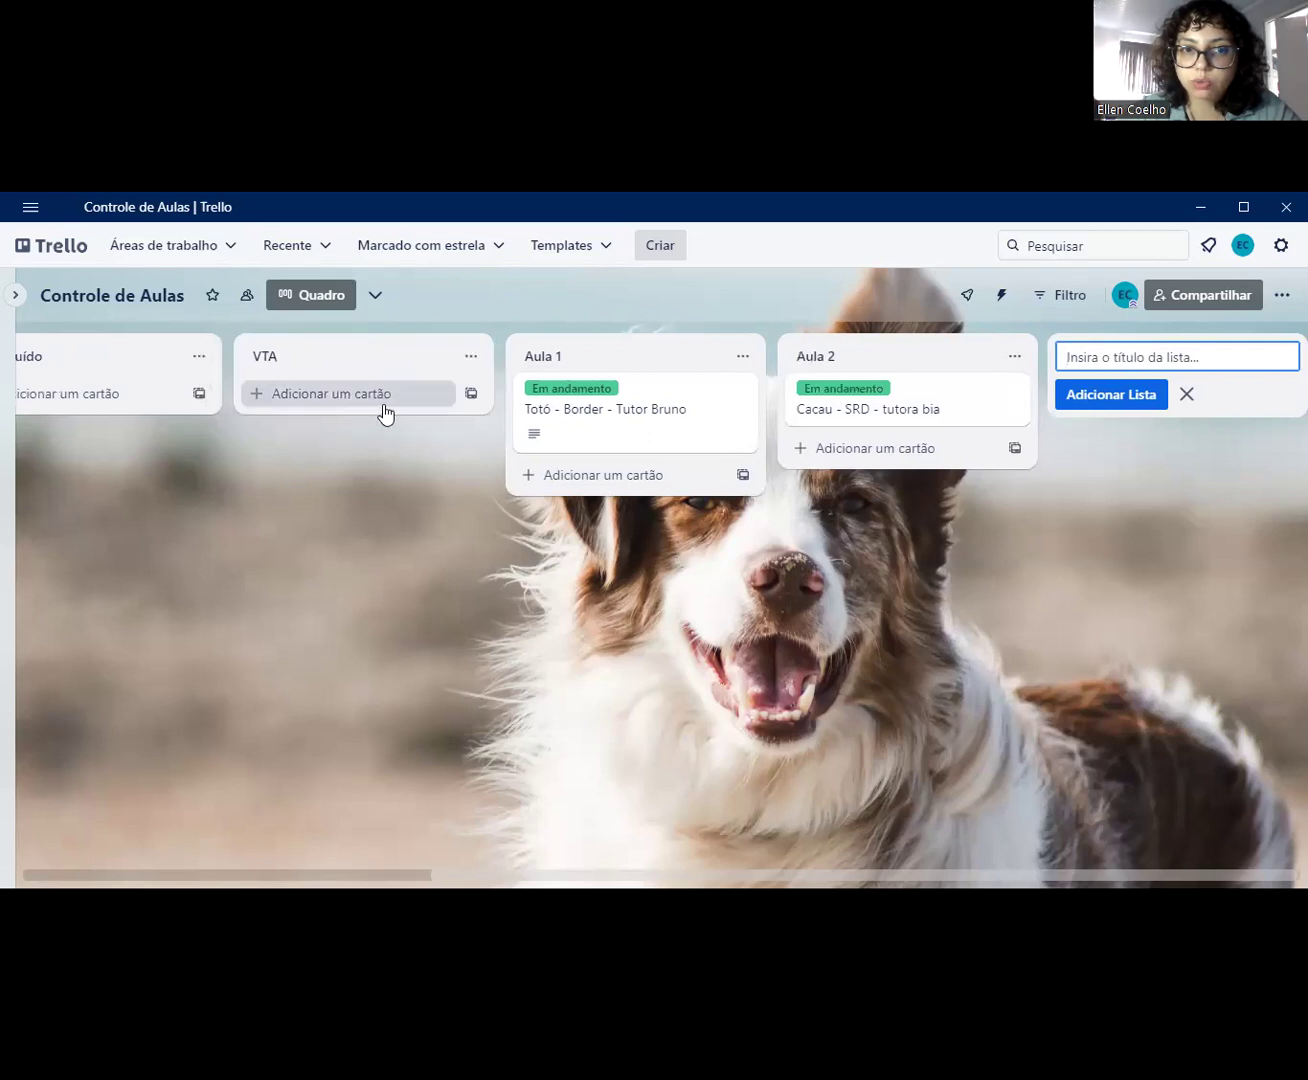
mouse_move(641, 443)
left_mouse_down()
mouse_move(412, 438)
mouse_move(653, 416)
mouse_move(644, 470)
left_mouse_up()
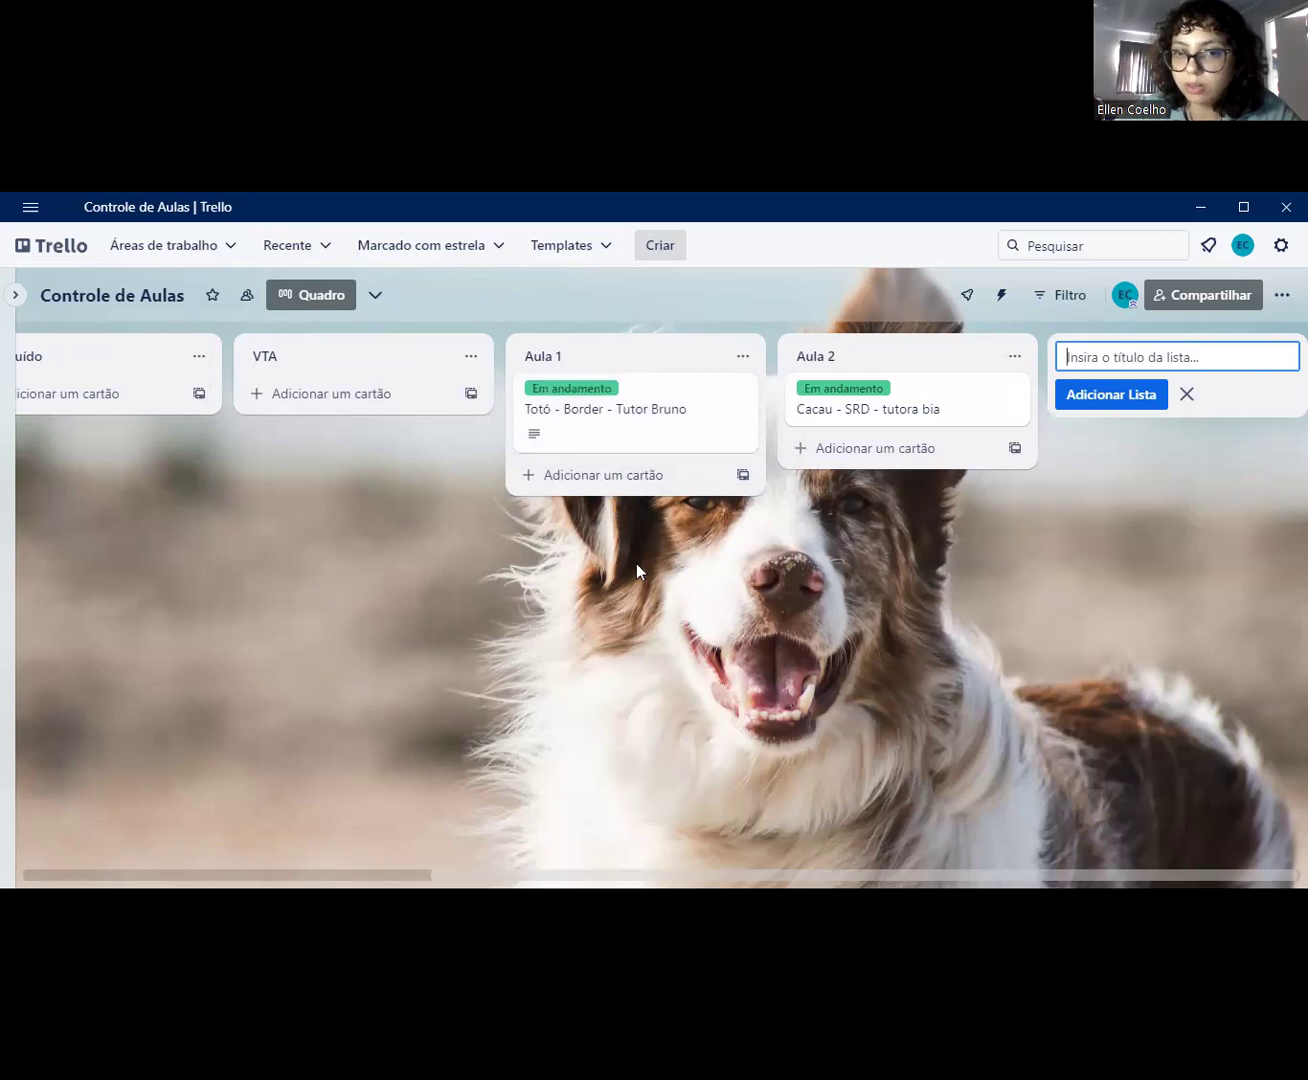
left_click_drag(596, 418, 606, 457)
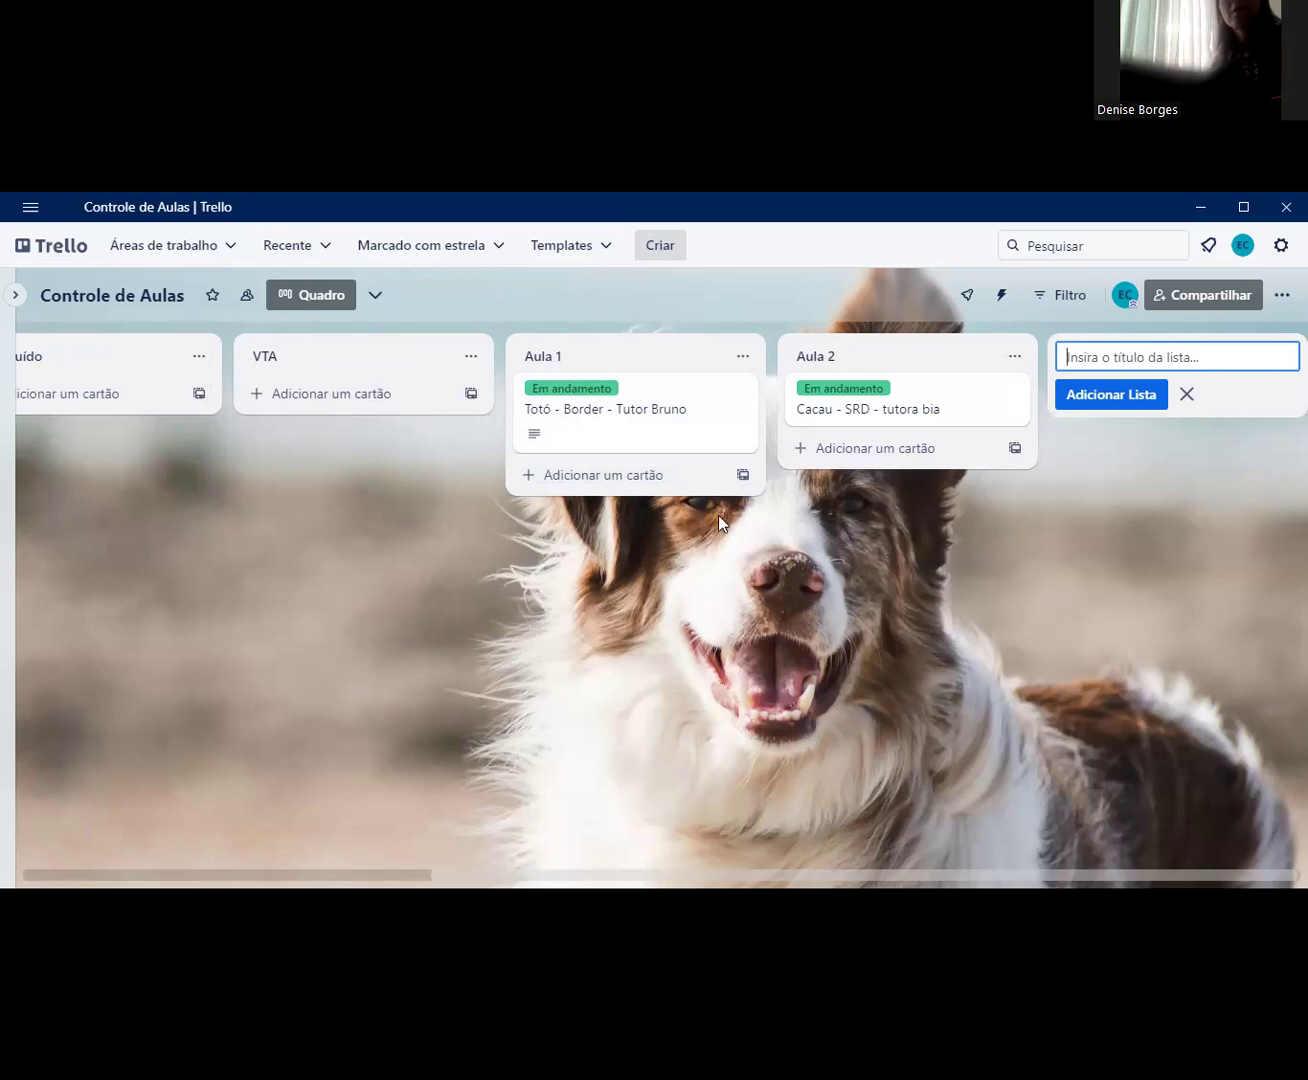
left_click(647, 532)
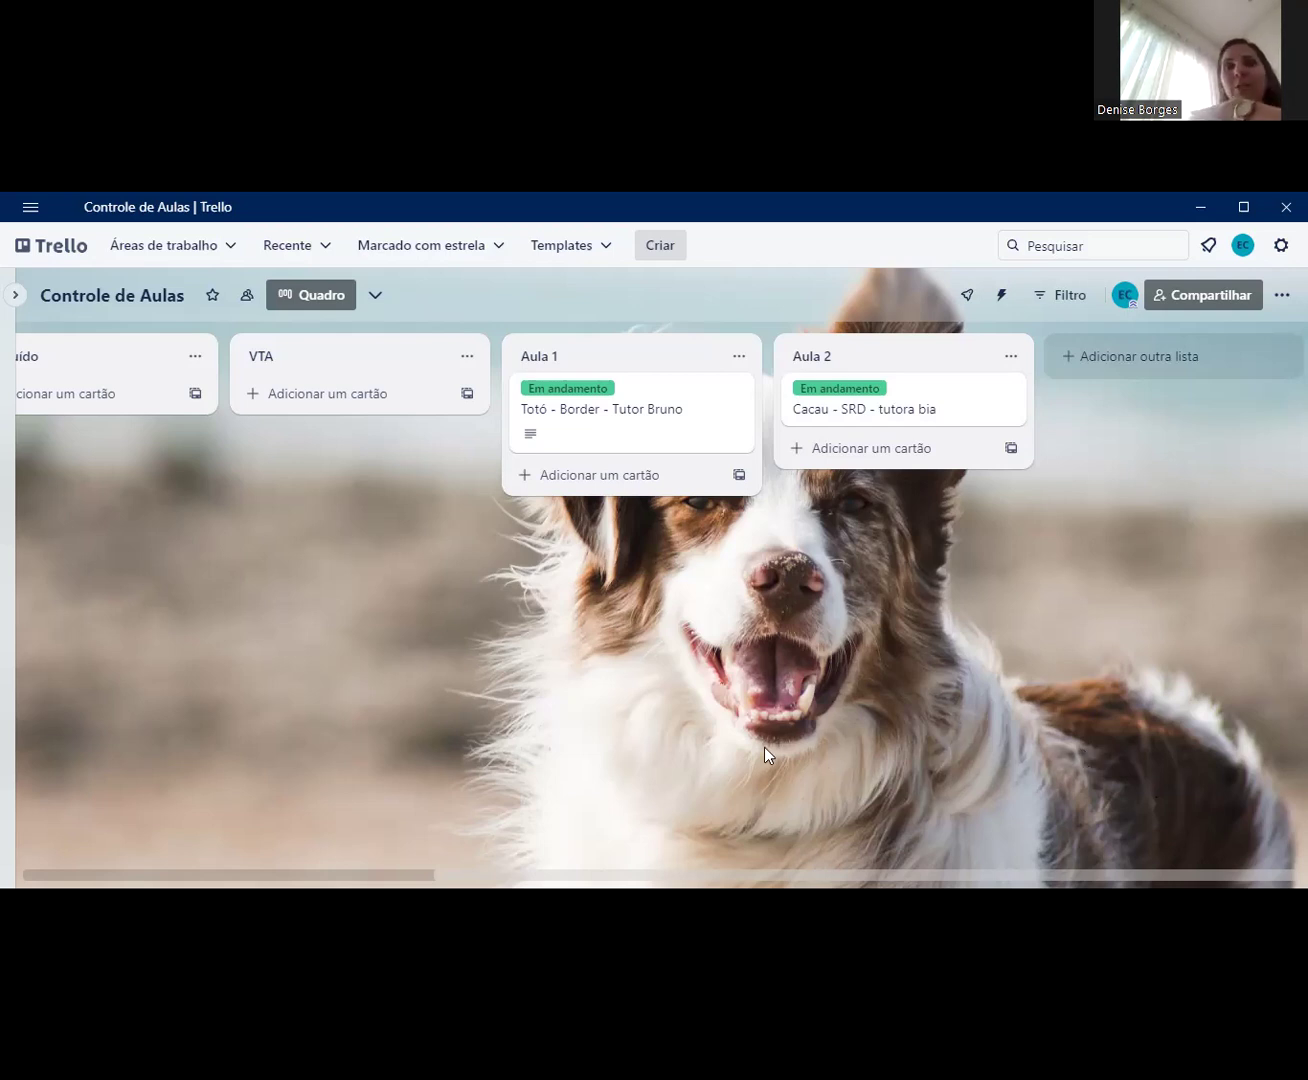
Step: Add two lists titled "Aula 3" and "Aula 4" after the Aula 2 list
left_click_drag(395, 882, 1060, 857)
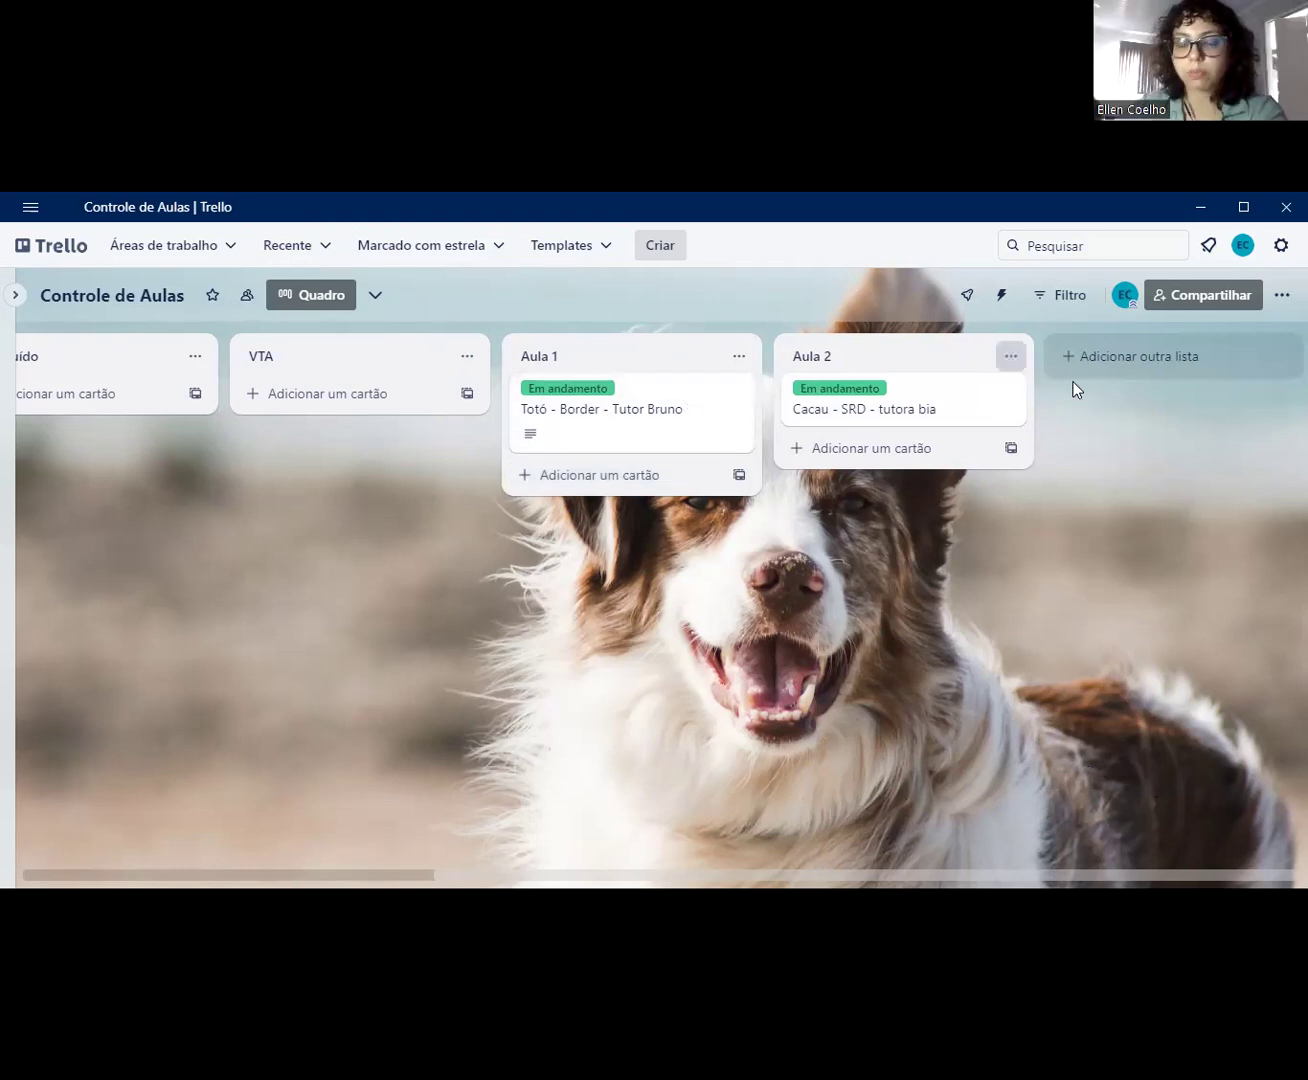
left_click_drag(604, 530, 1217, 544)
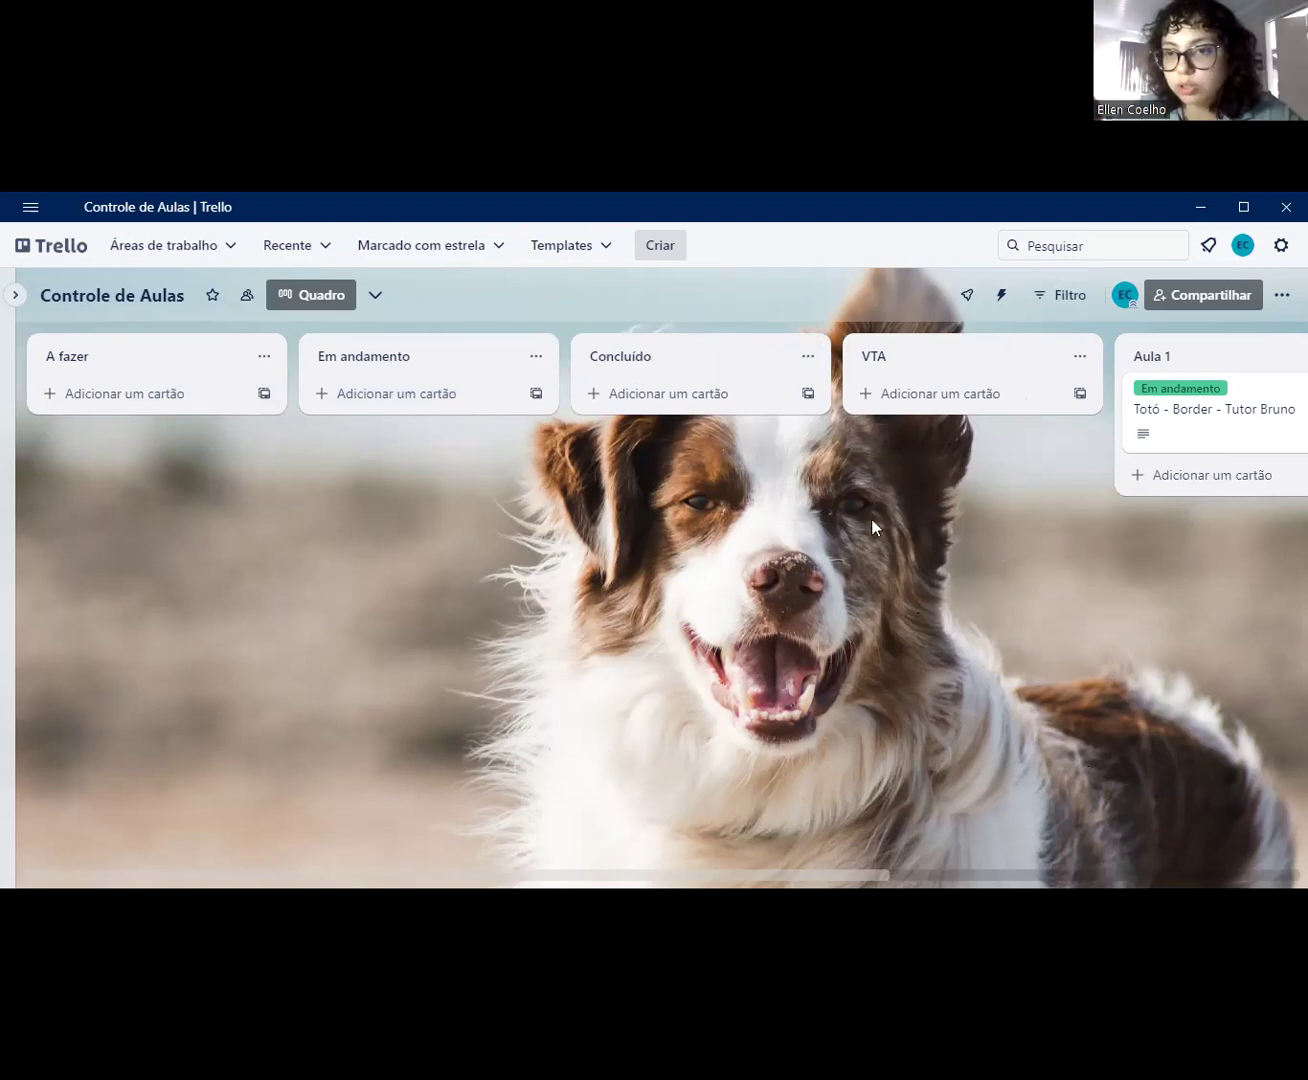
left_click_drag(871, 519, 105, 504)
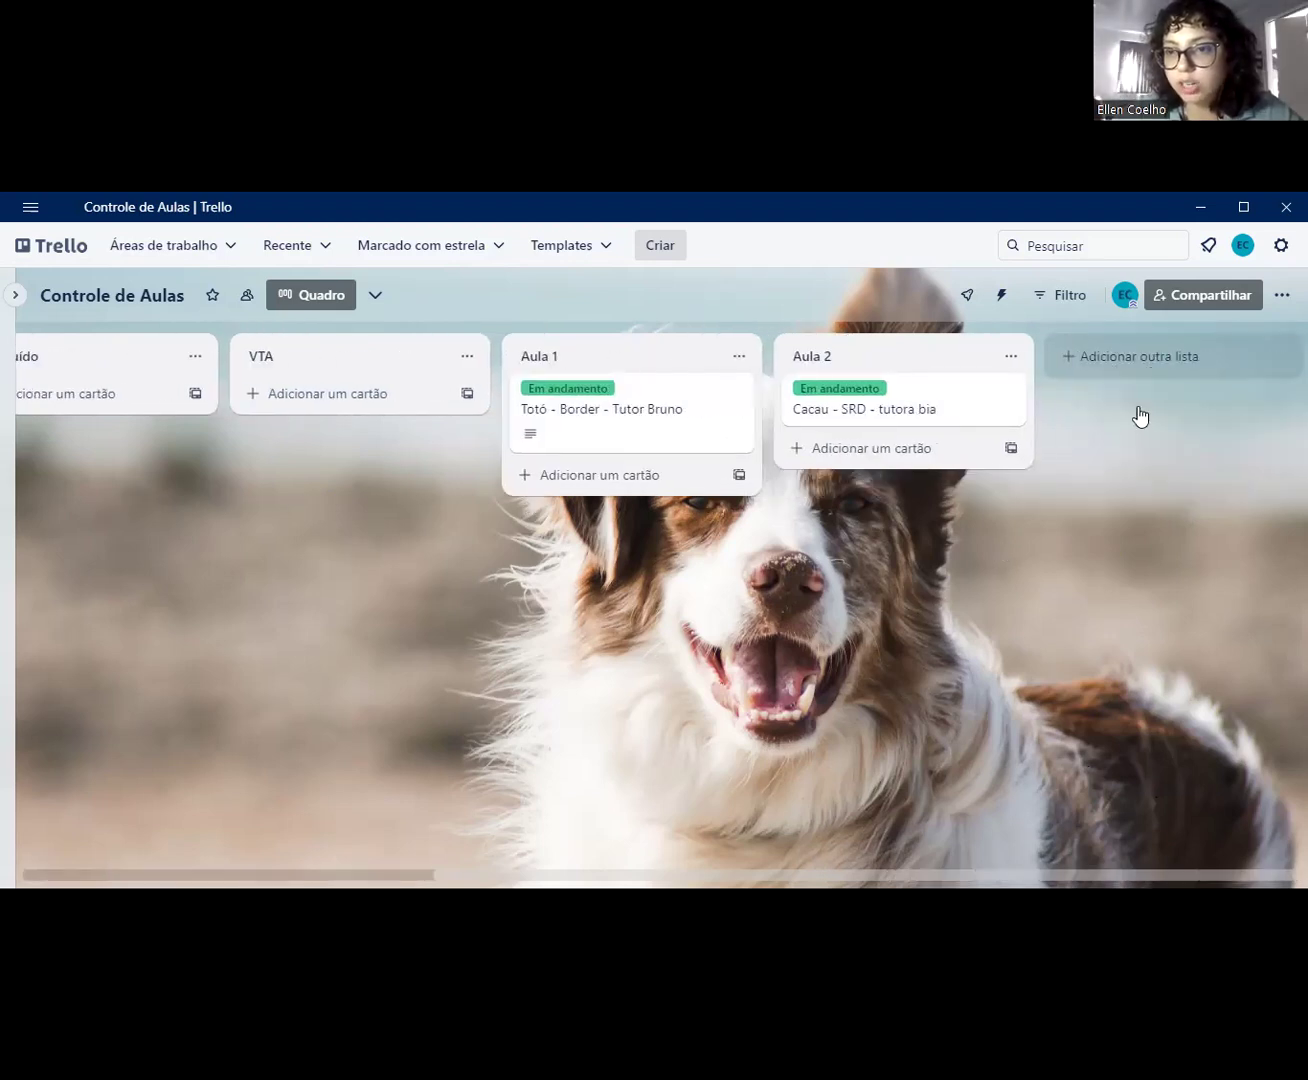
left_click(1130, 358)
type("Aula 3")
key("Return")
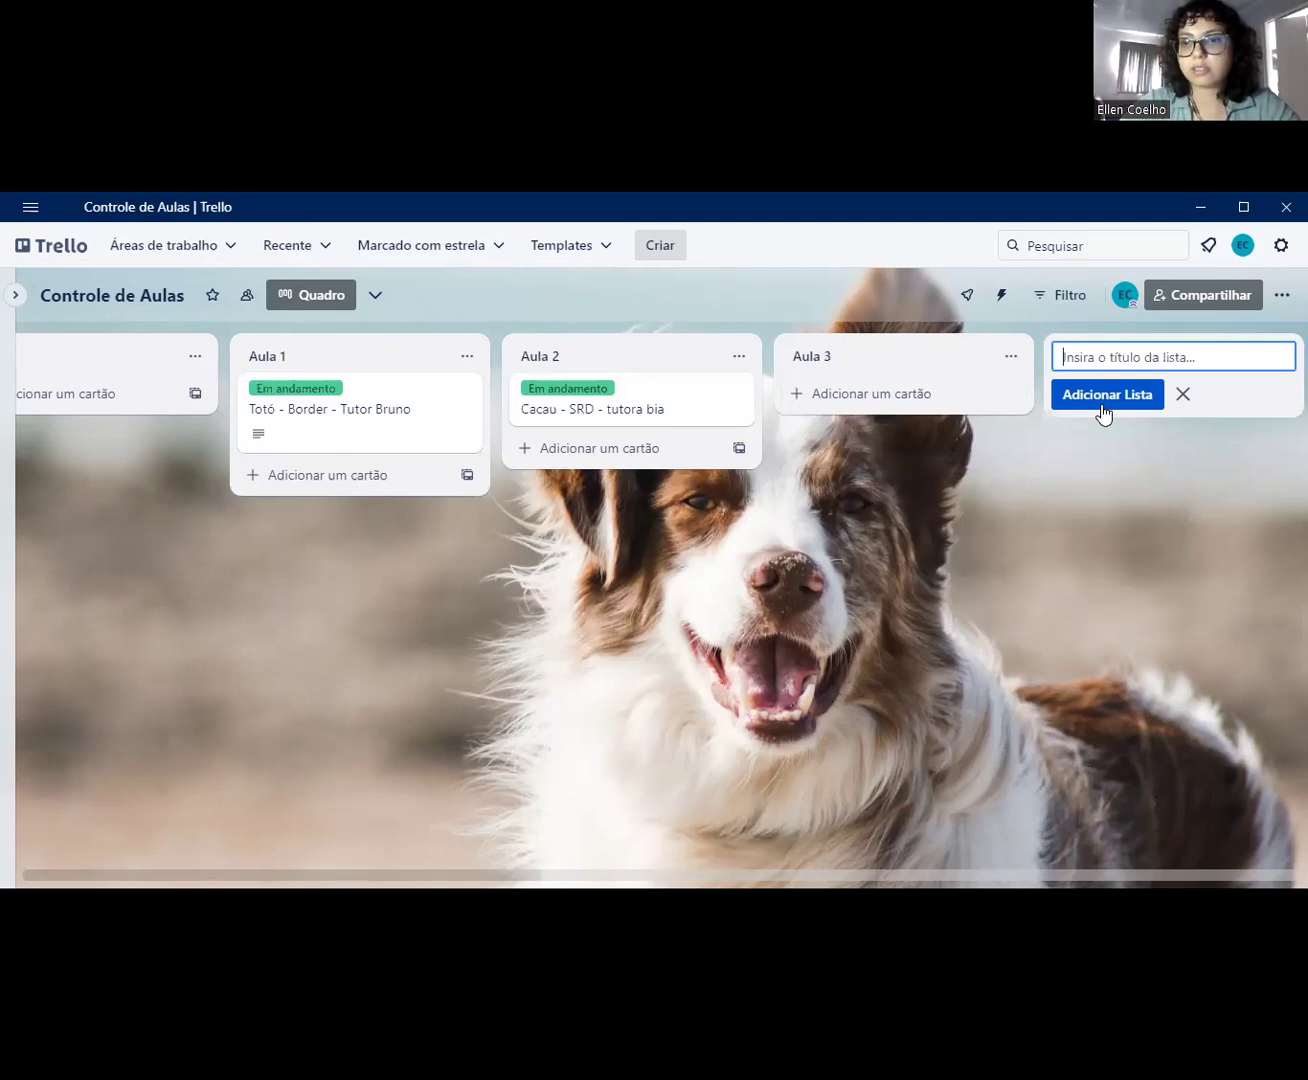
type("Aula 4")
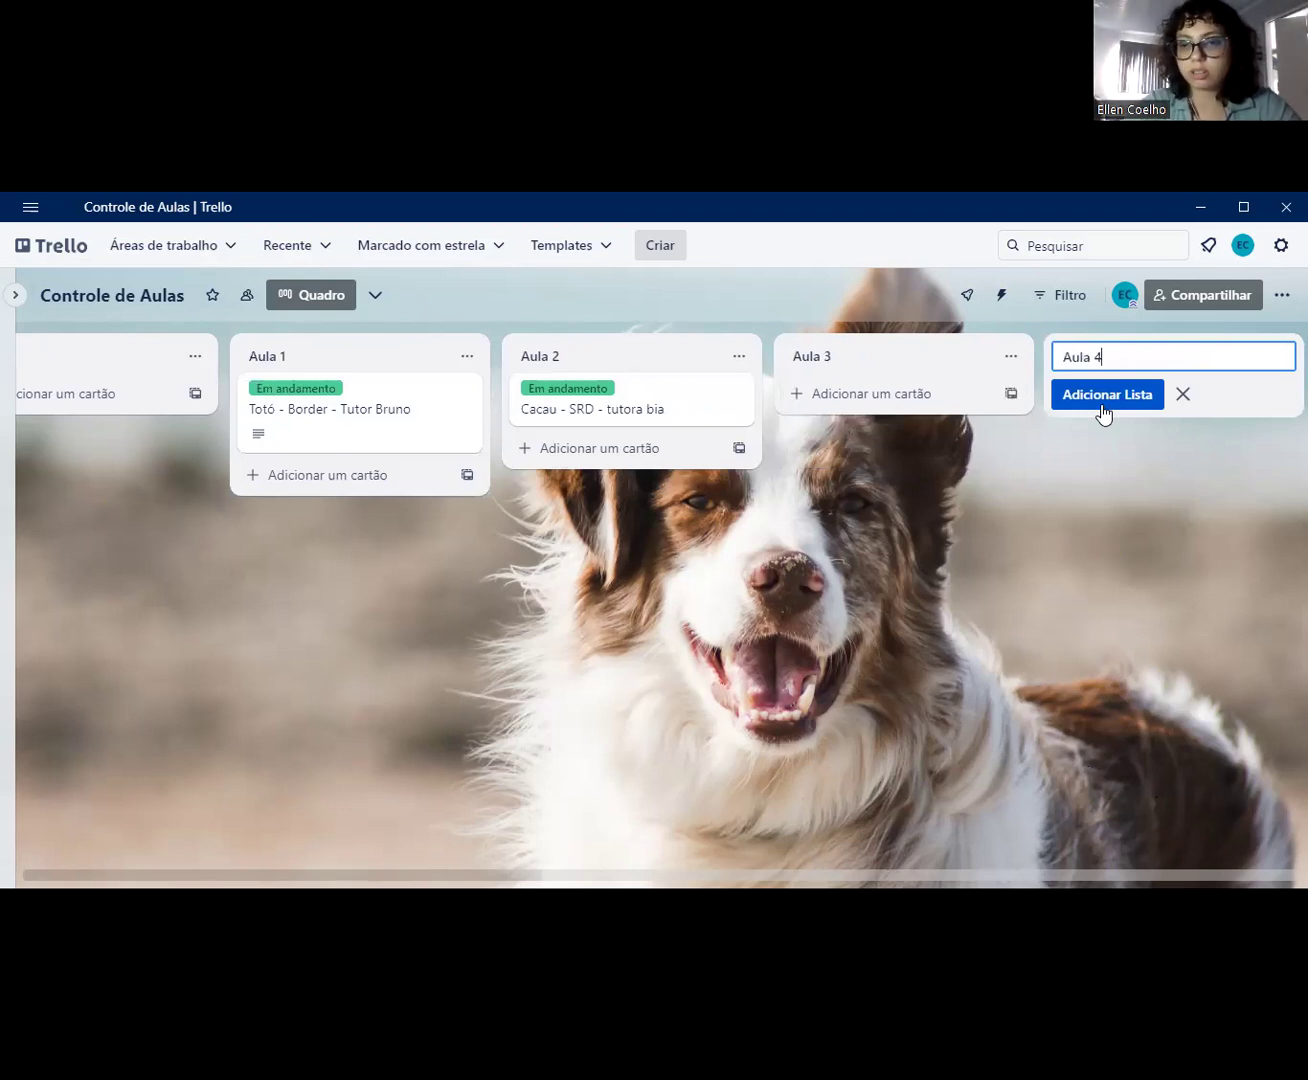
left_click(1102, 408)
Step: Move the Cacau card from the Aula 2 list to the Aula 4 list
left_click_drag(745, 443, 926, 475)
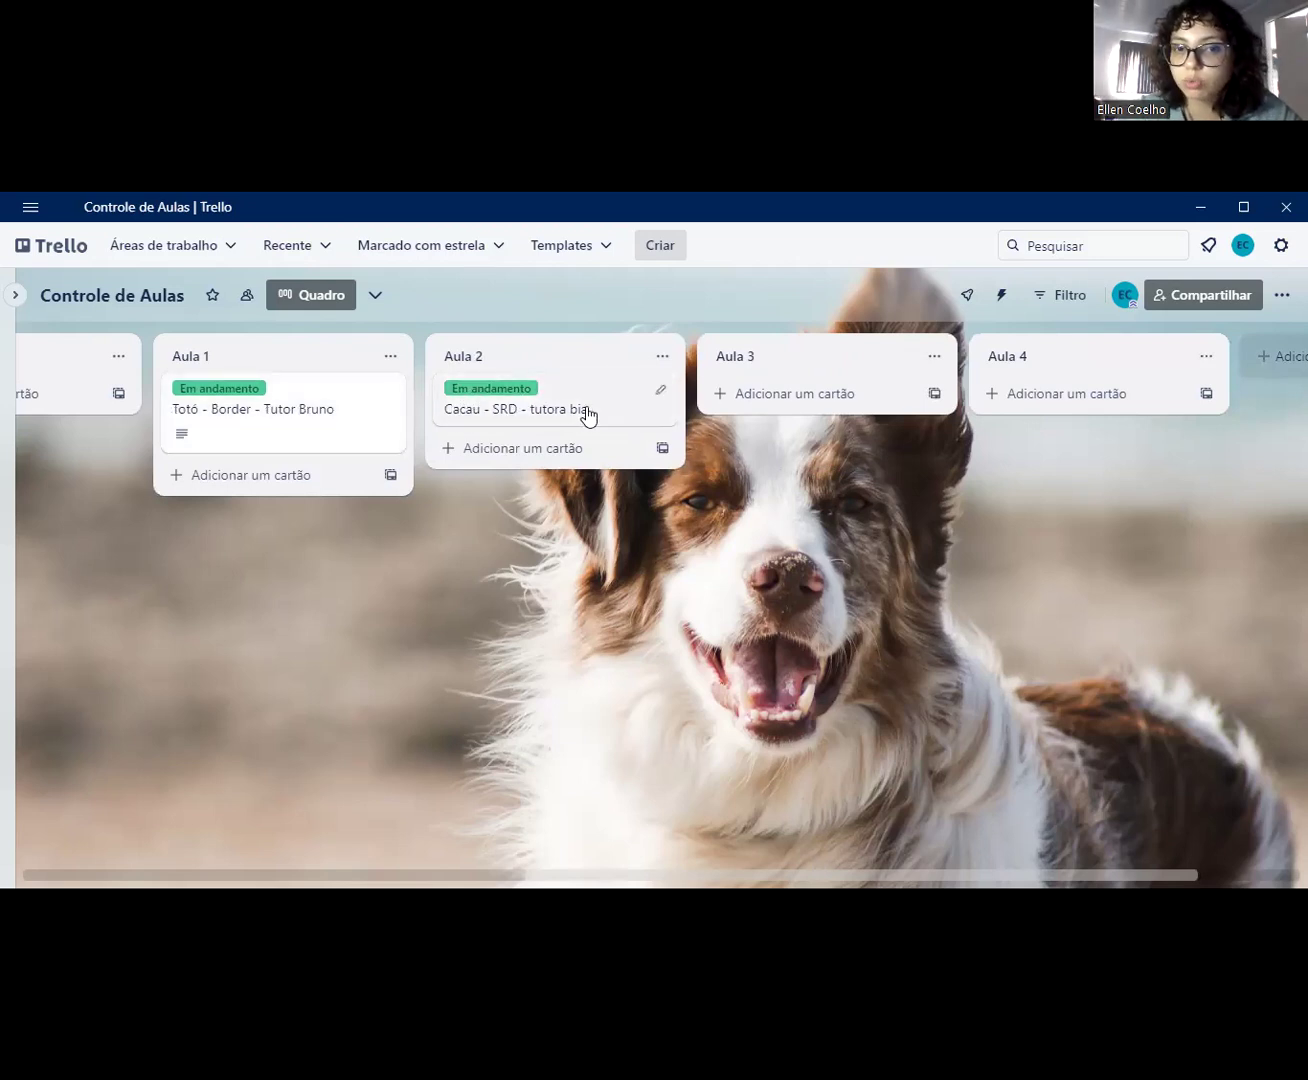
left_click_drag(560, 410, 1098, 399)
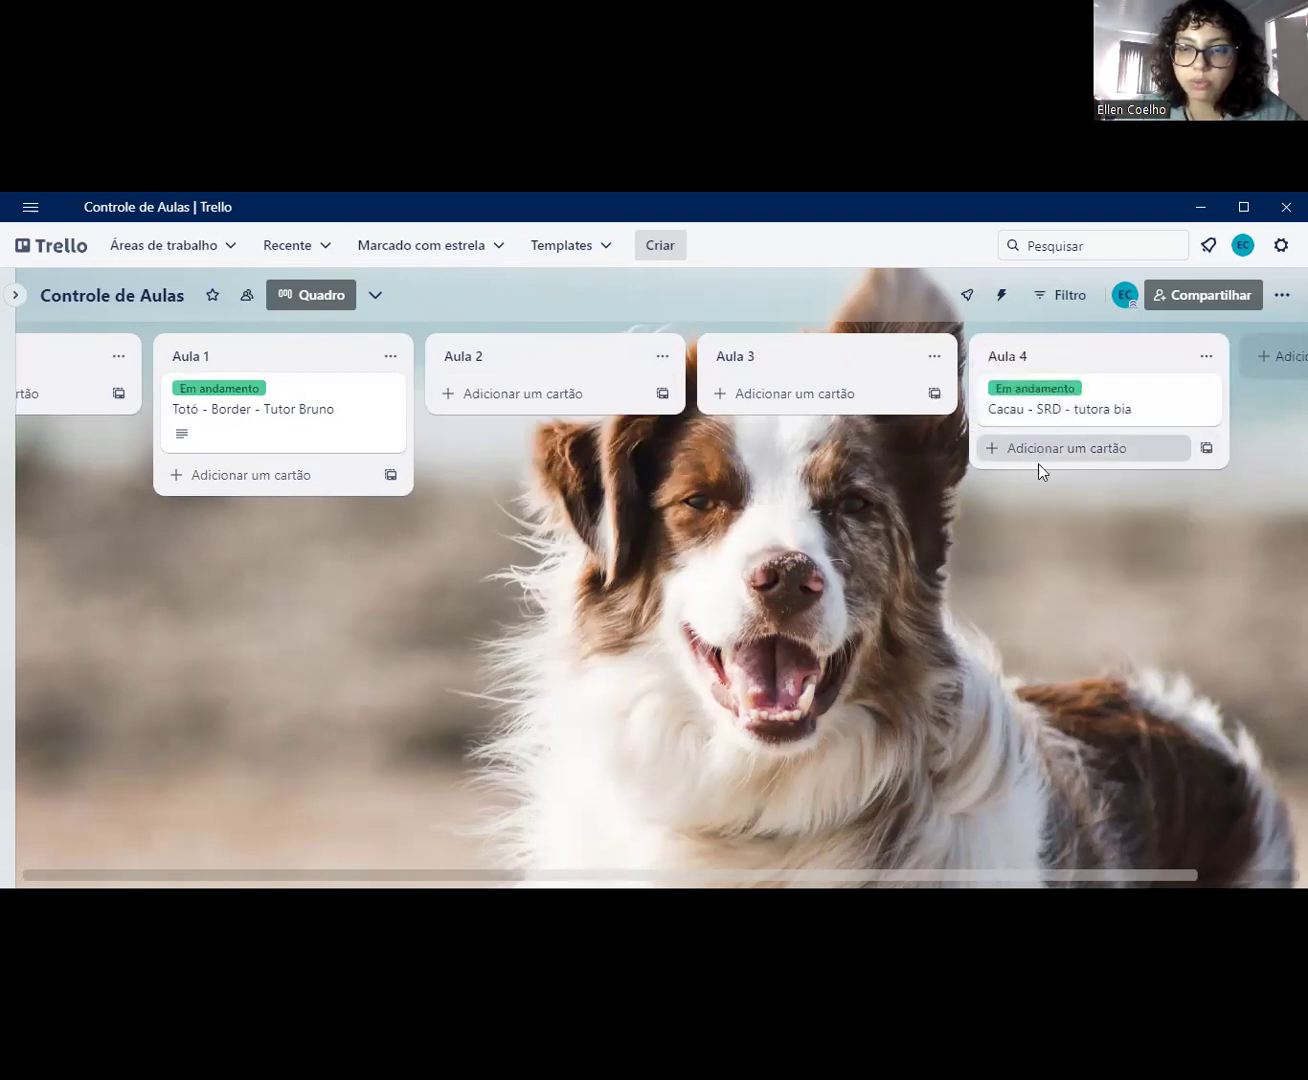
Step: Add a list titled "Aula 5" after Aula 4 and move the Cacau card into it
left_click_drag(989, 599, 818, 435)
left_click(1103, 357)
type("Aula 5")
key("Return")
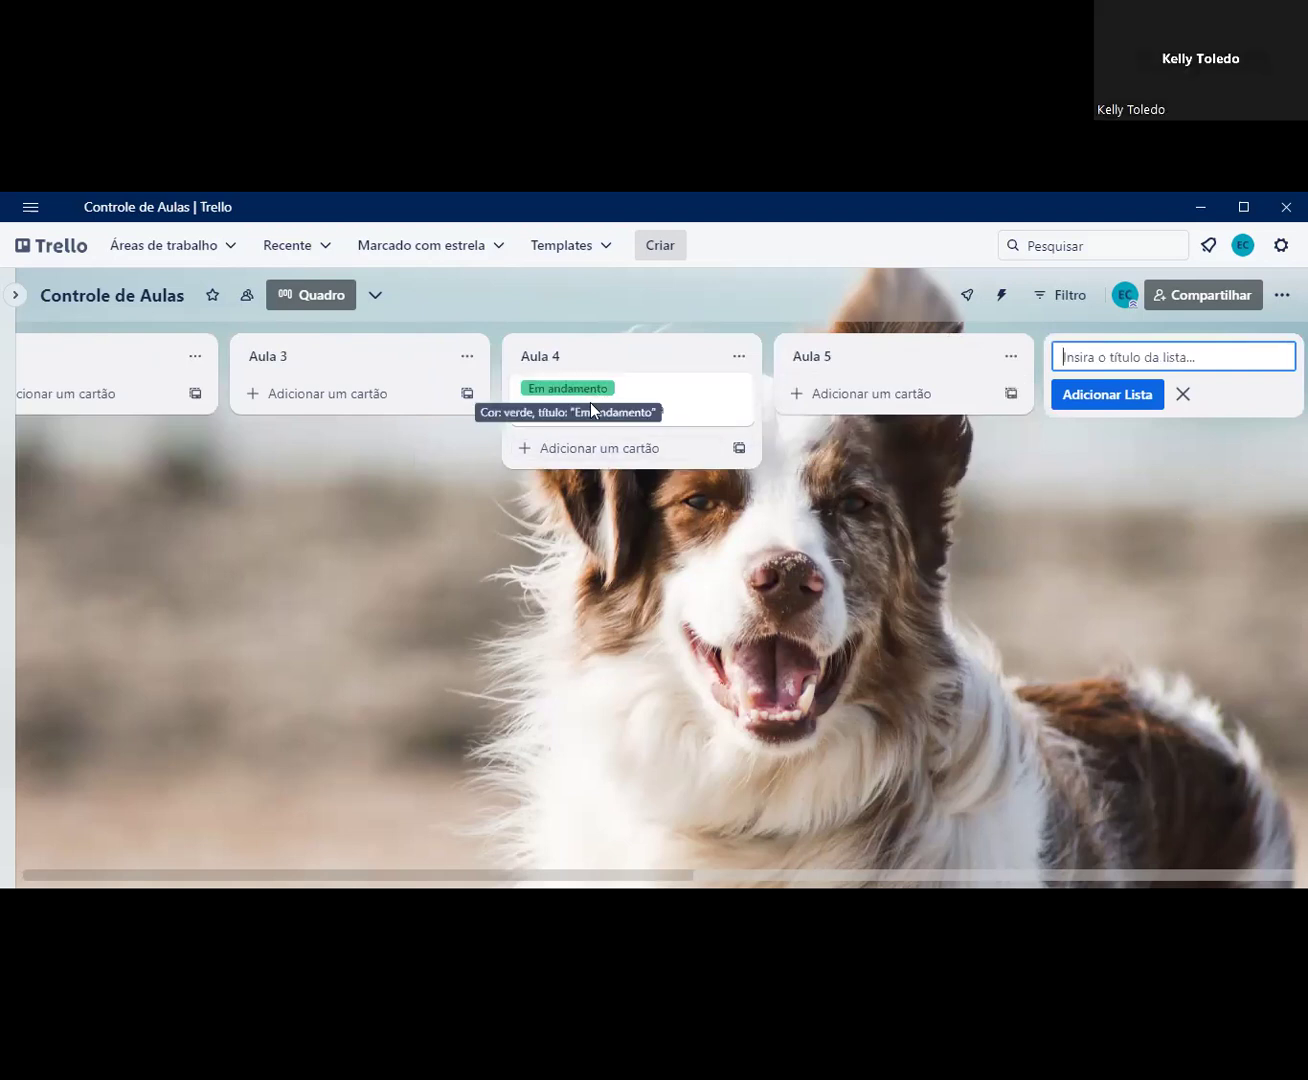
left_click_drag(636, 399, 985, 452)
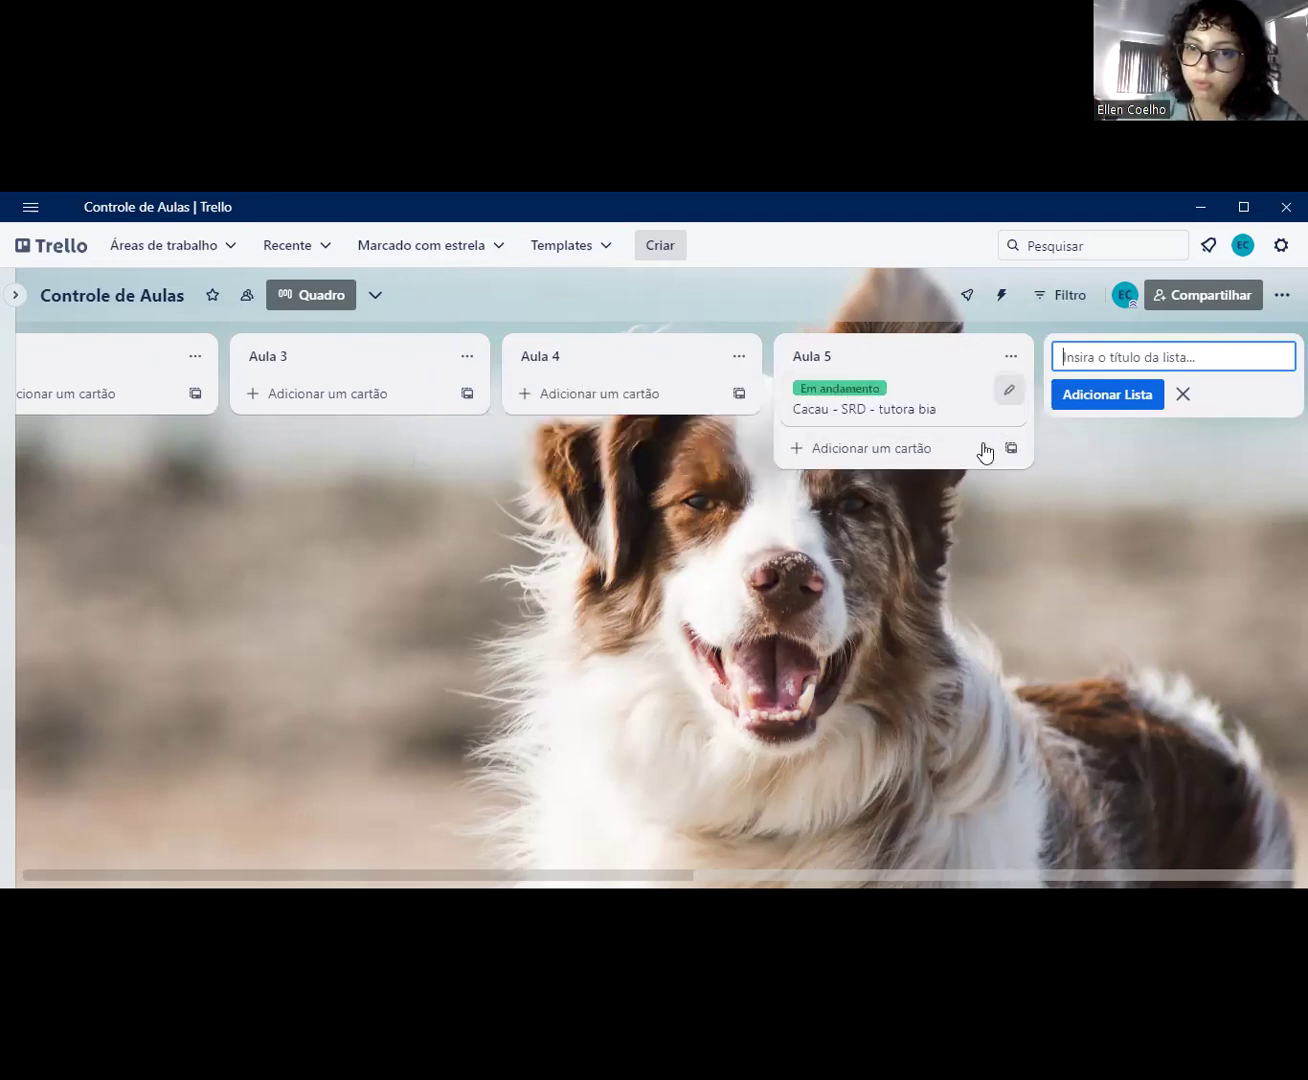
Step: Open the Totó card in Aula 1 and add a checklist titled "Treinos Internos" to it
left_click_drag(527, 642, 984, 556)
left_click_drag(696, 506, 873, 511)
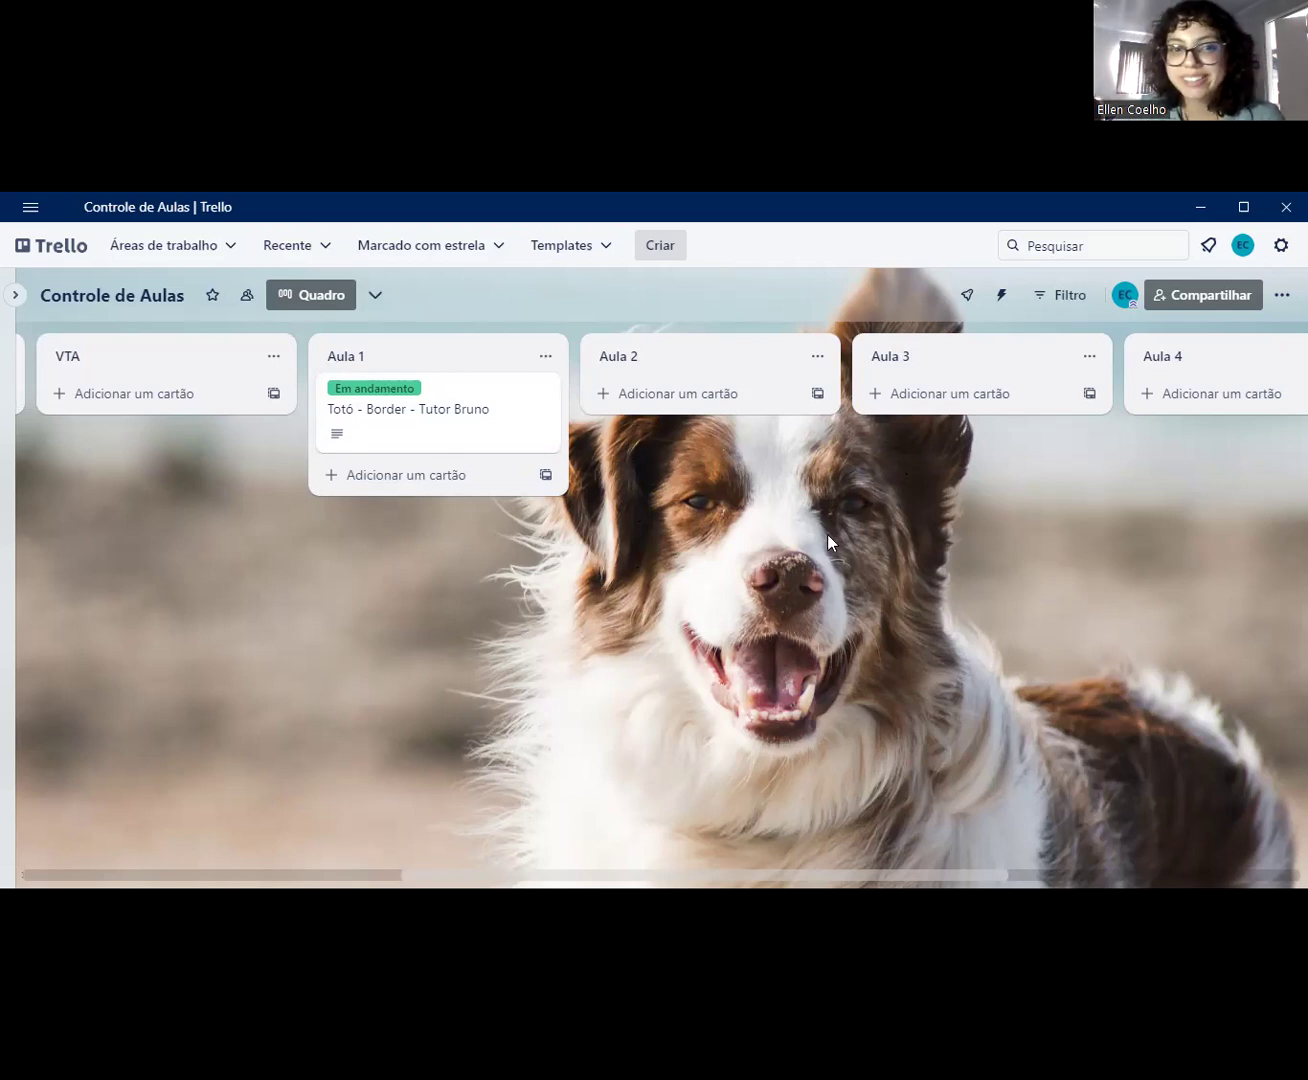
left_click_drag(826, 534, 747, 555)
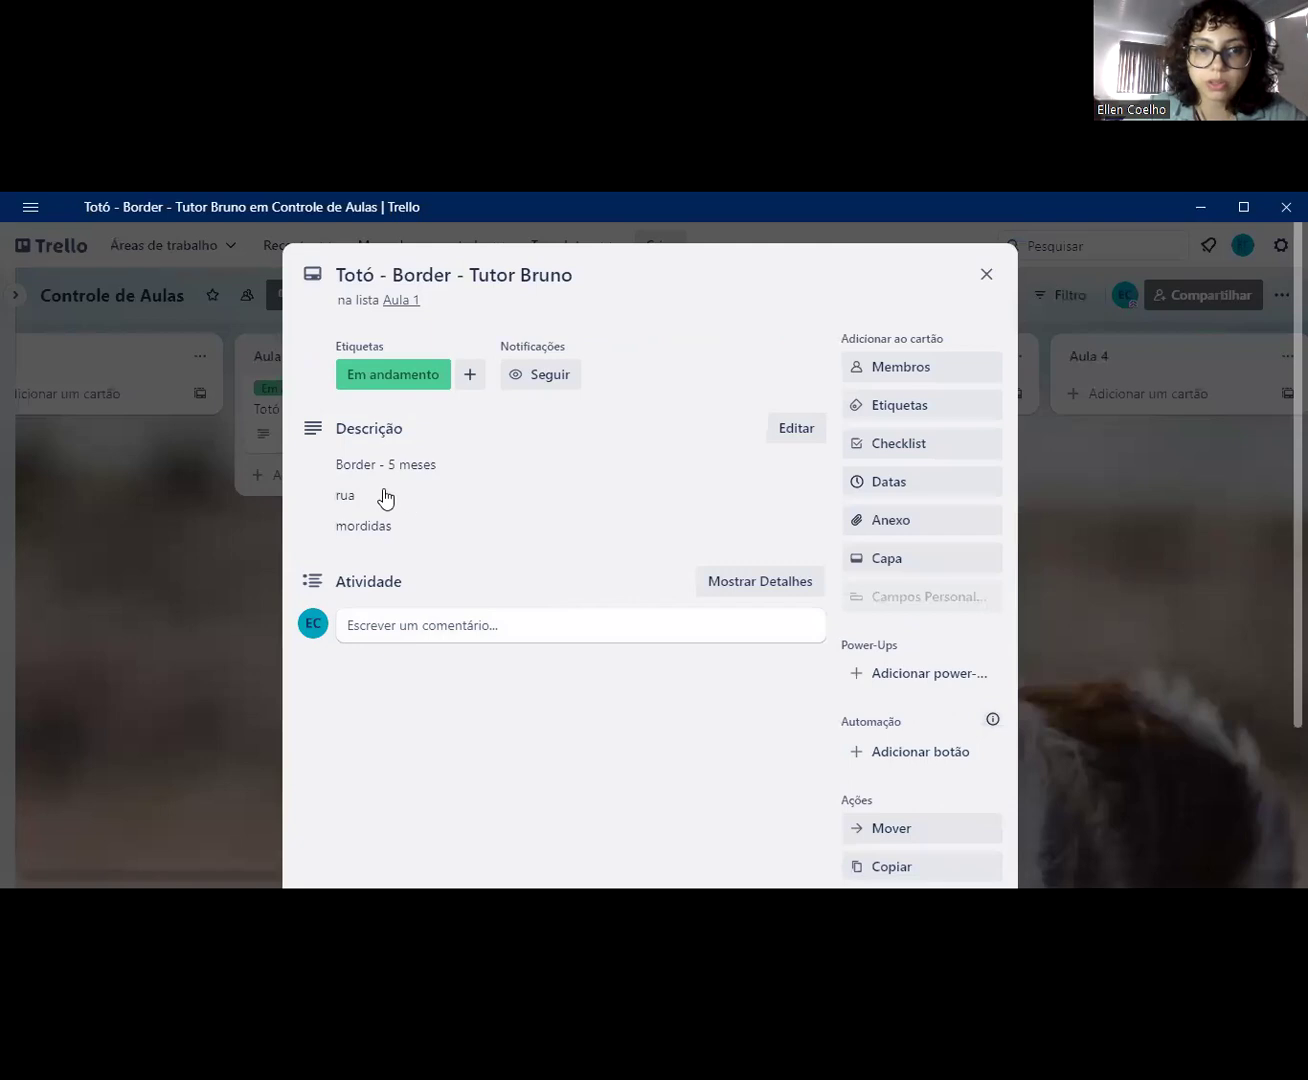
scroll(388, 491, "down", 1)
scroll(409, 418, "up", 1)
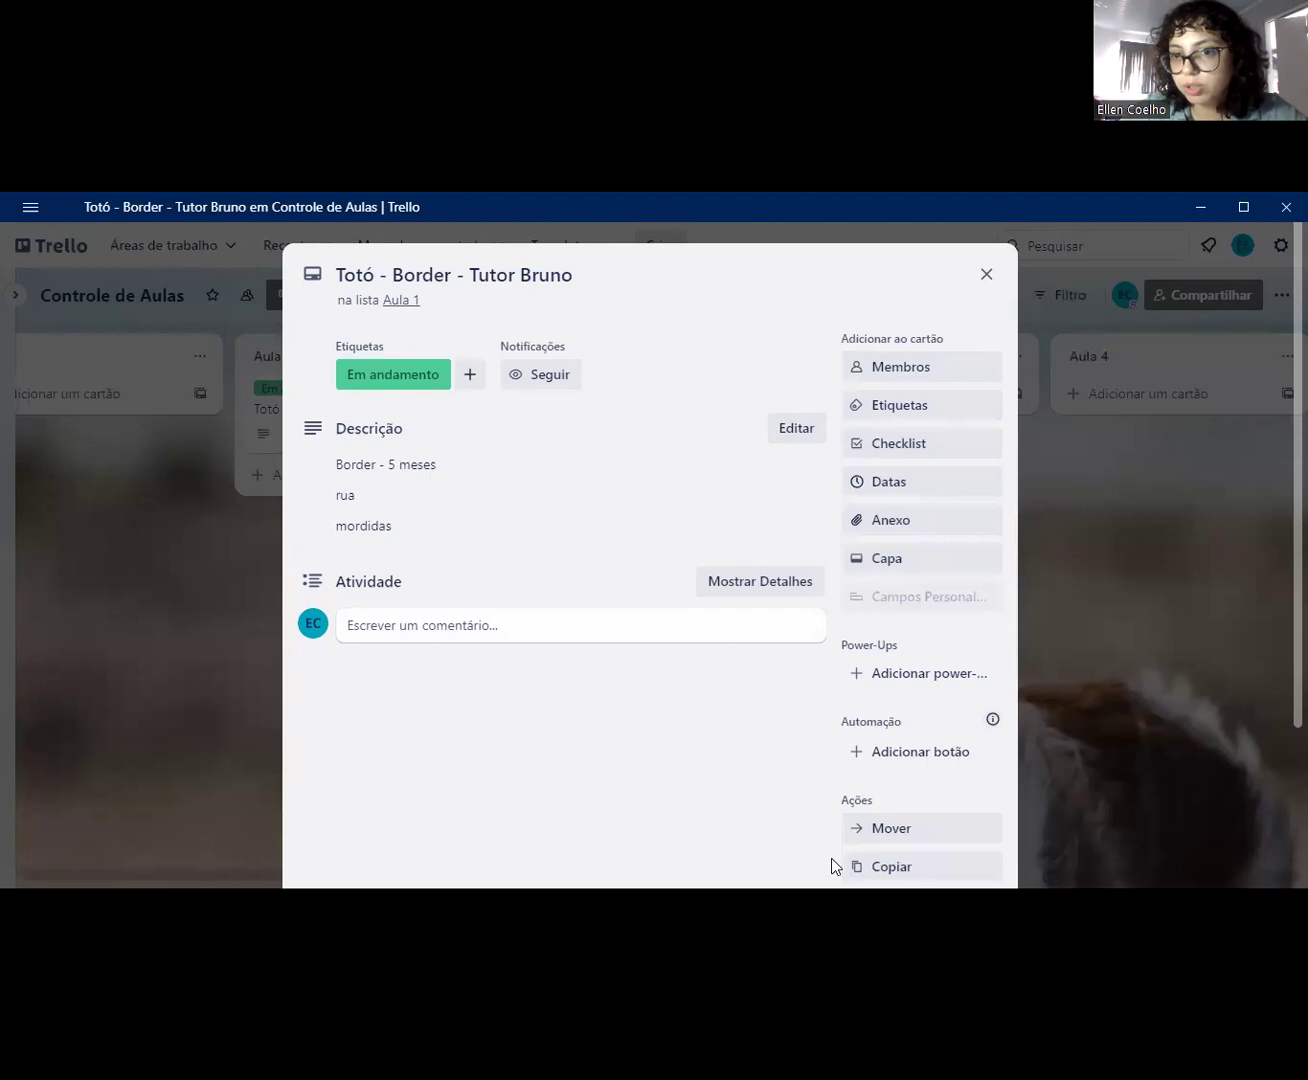
left_click(887, 450)
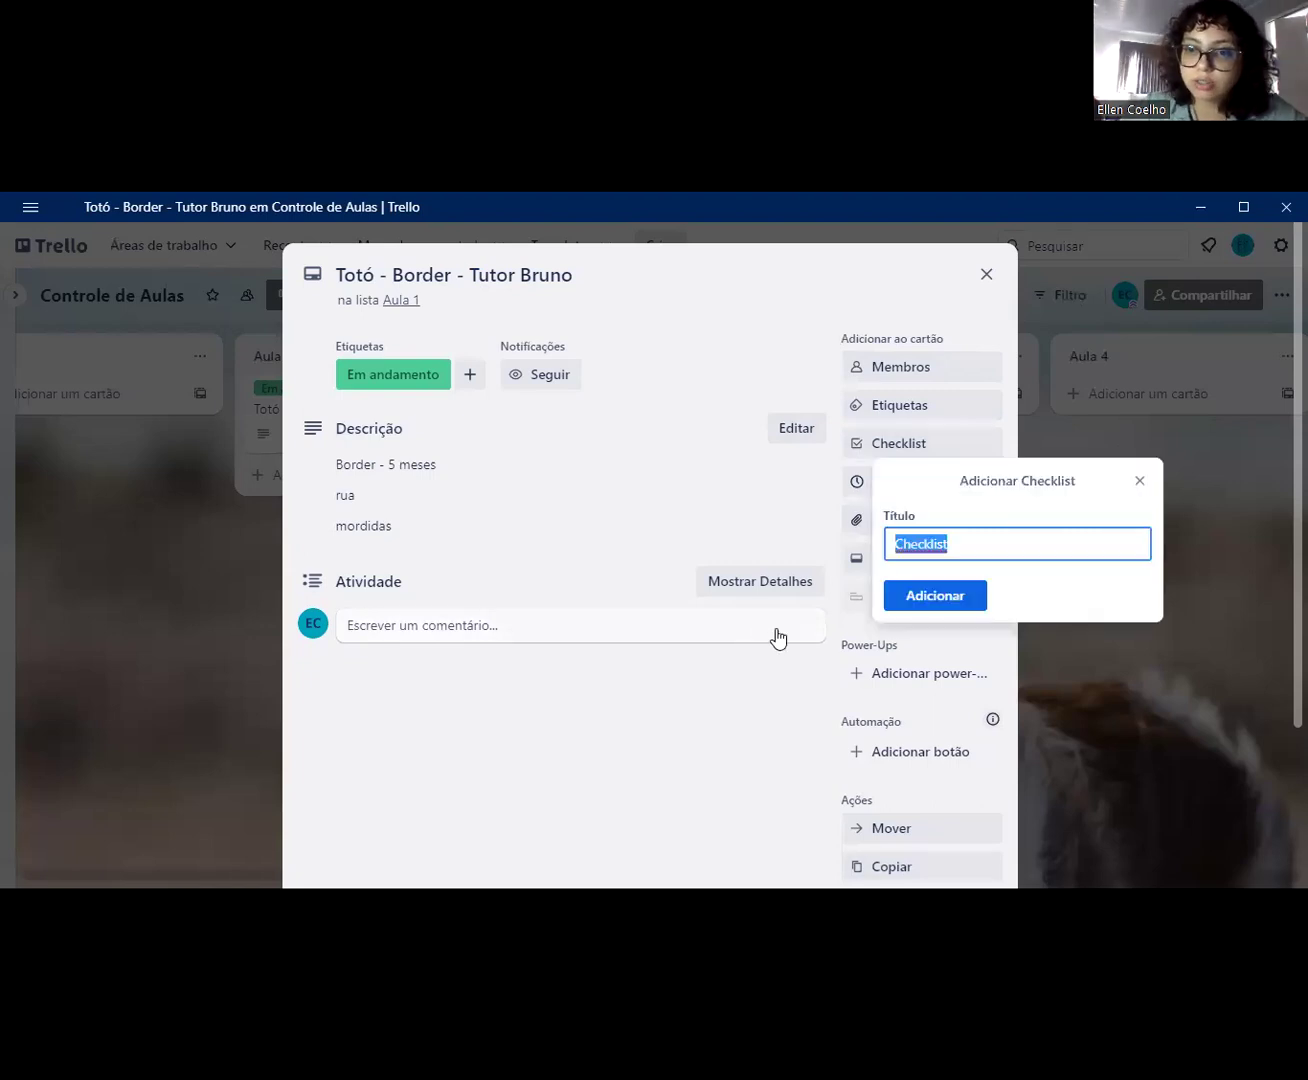
left_click(951, 596)
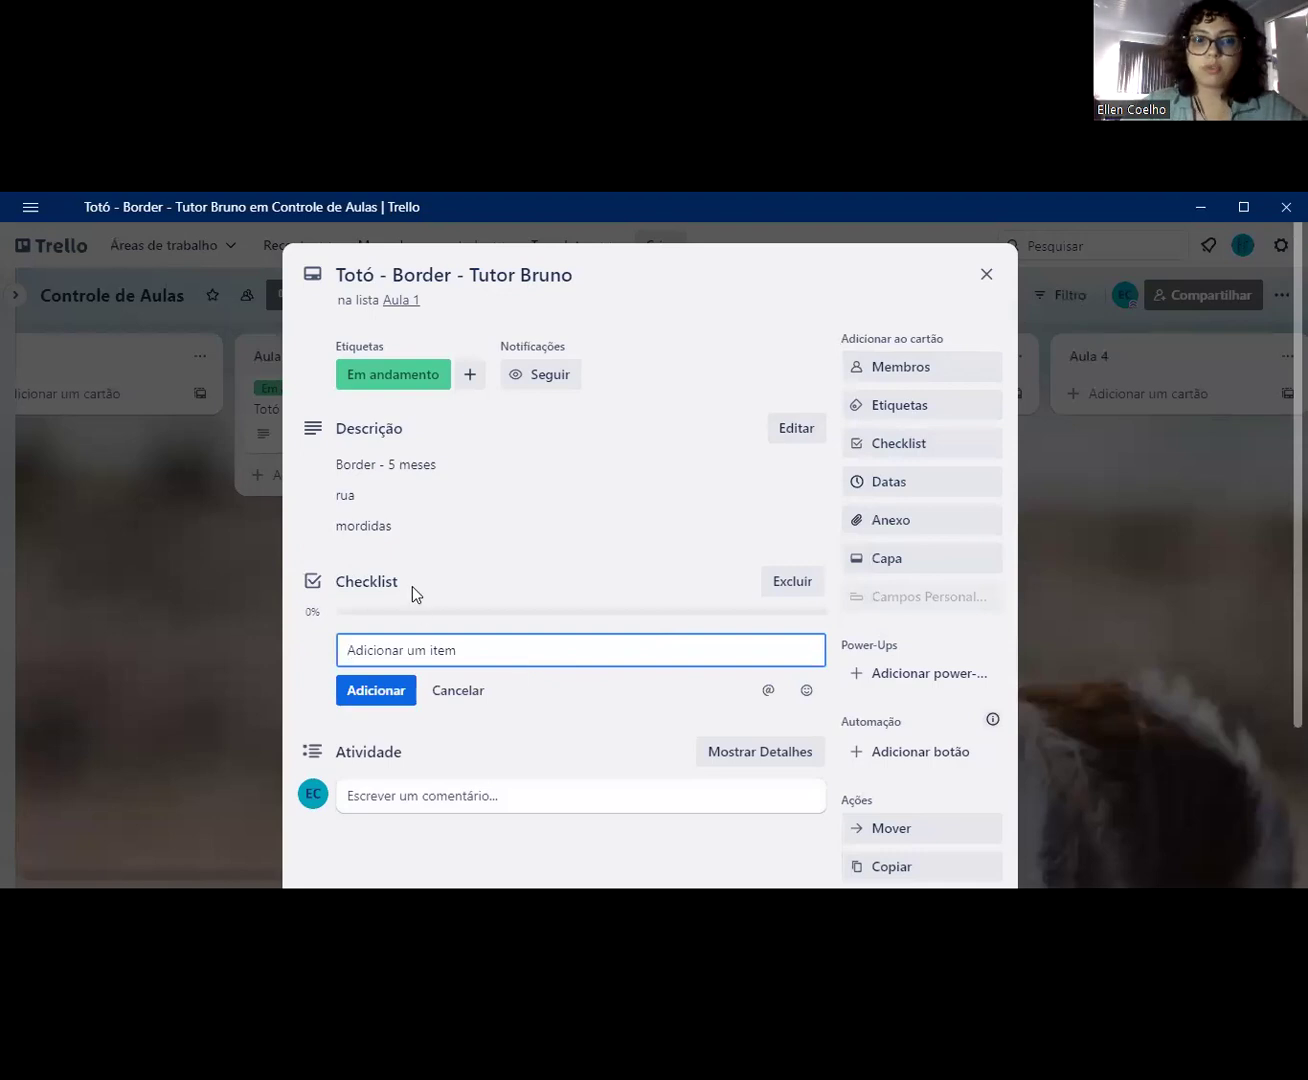
left_click(395, 583)
left_click_drag(423, 582, 314, 579)
type("Treinos Internos")
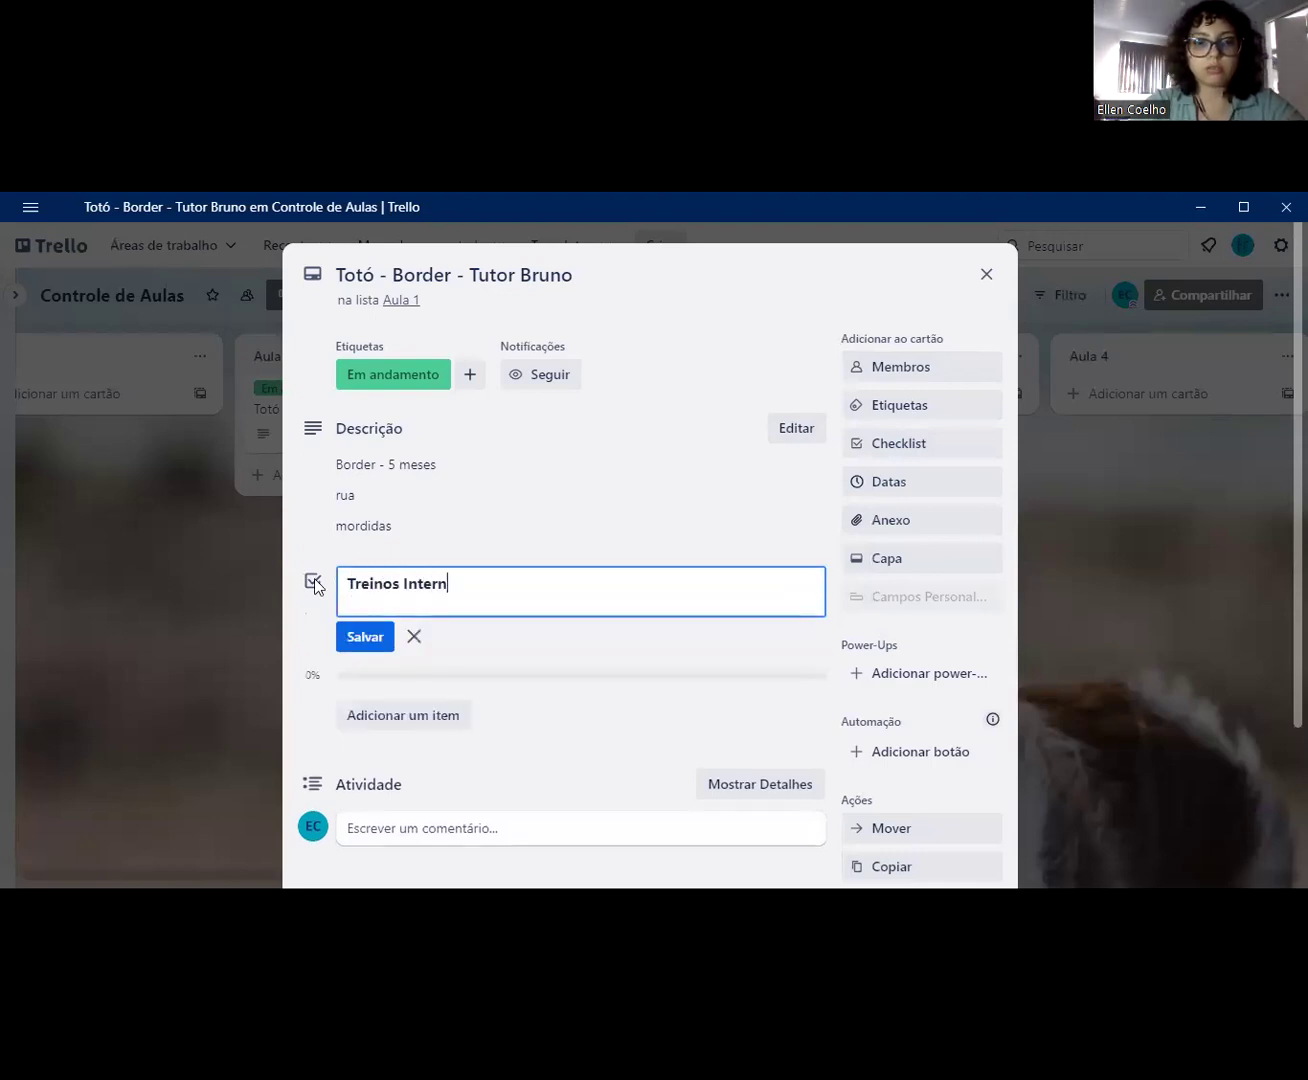
key("Return")
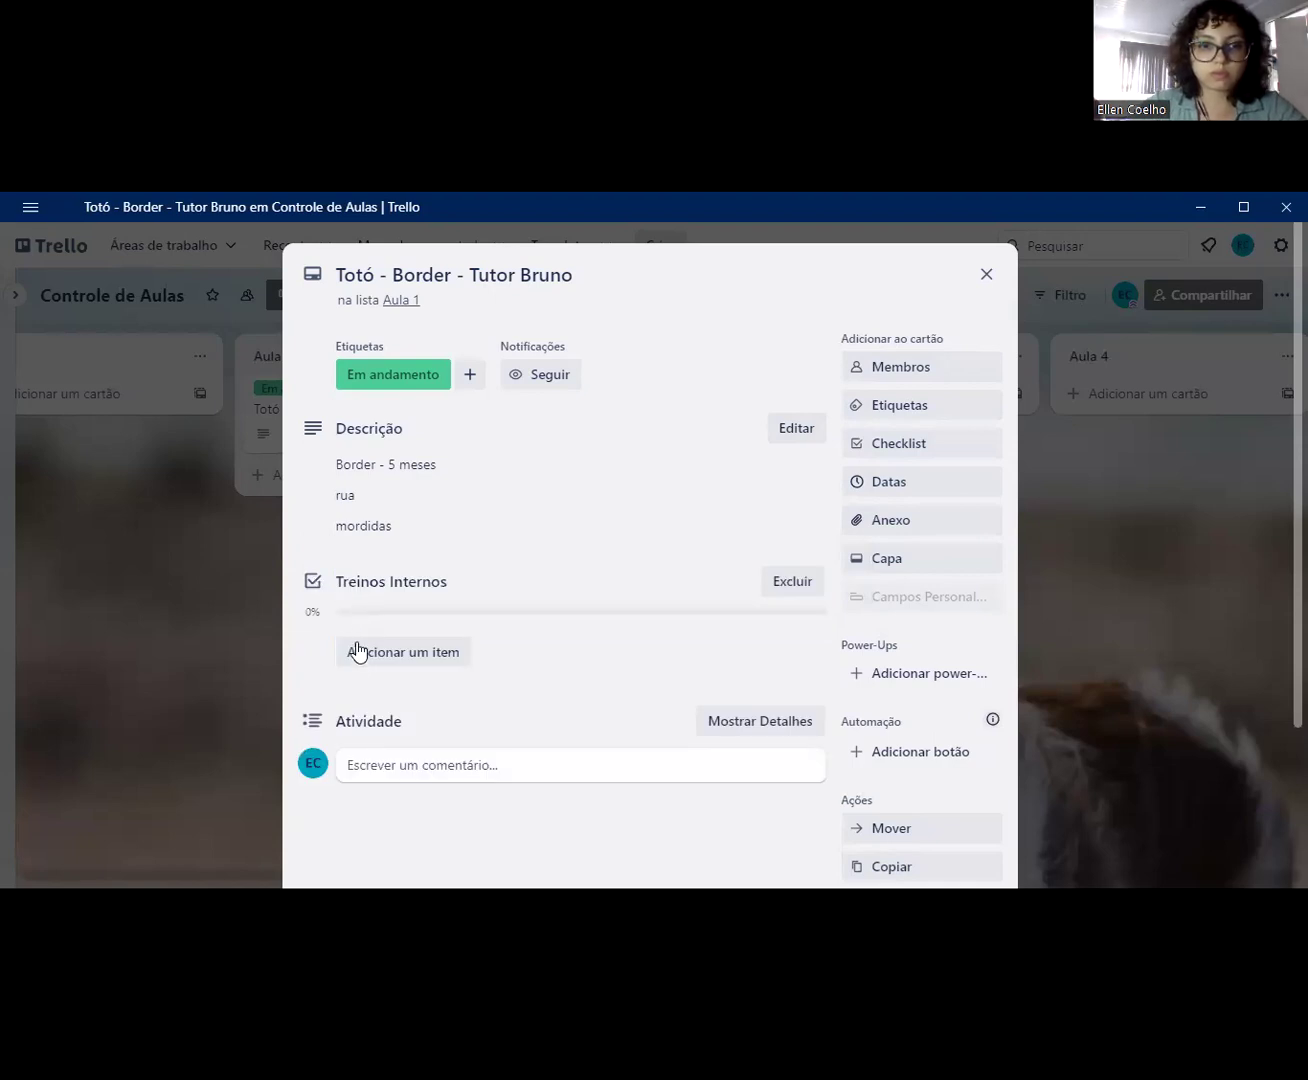
Step: Add the items "Senta", "Deita" and "toca" to the Treinos Internos checklist
left_click(409, 651)
type("Senta")
key("Return")
type("Deita")
key("Return")
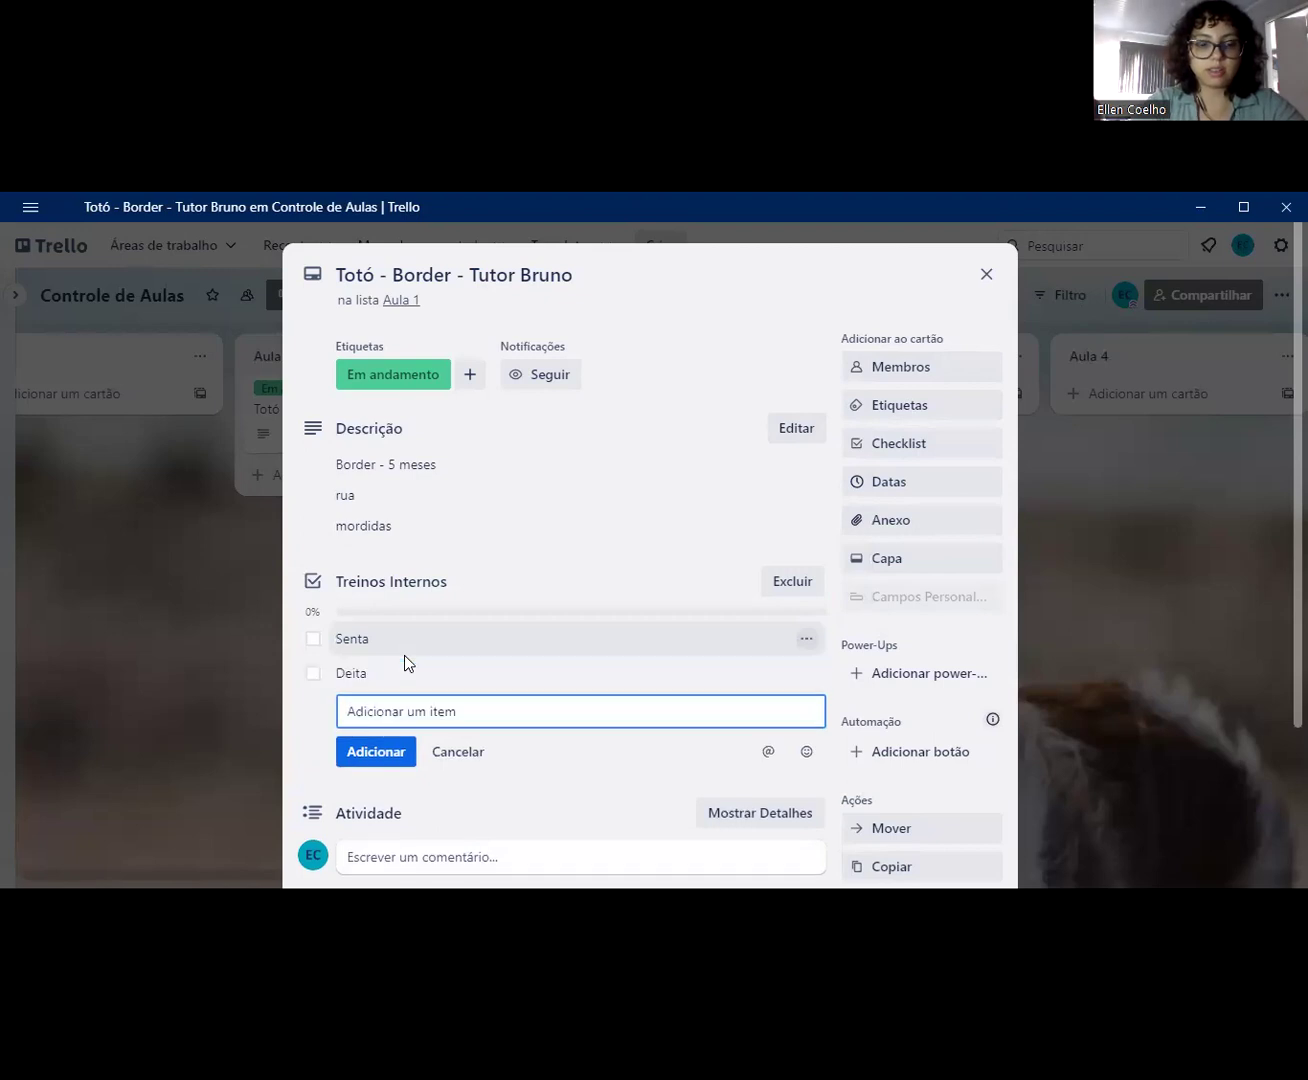
type("toca")
key("Return")
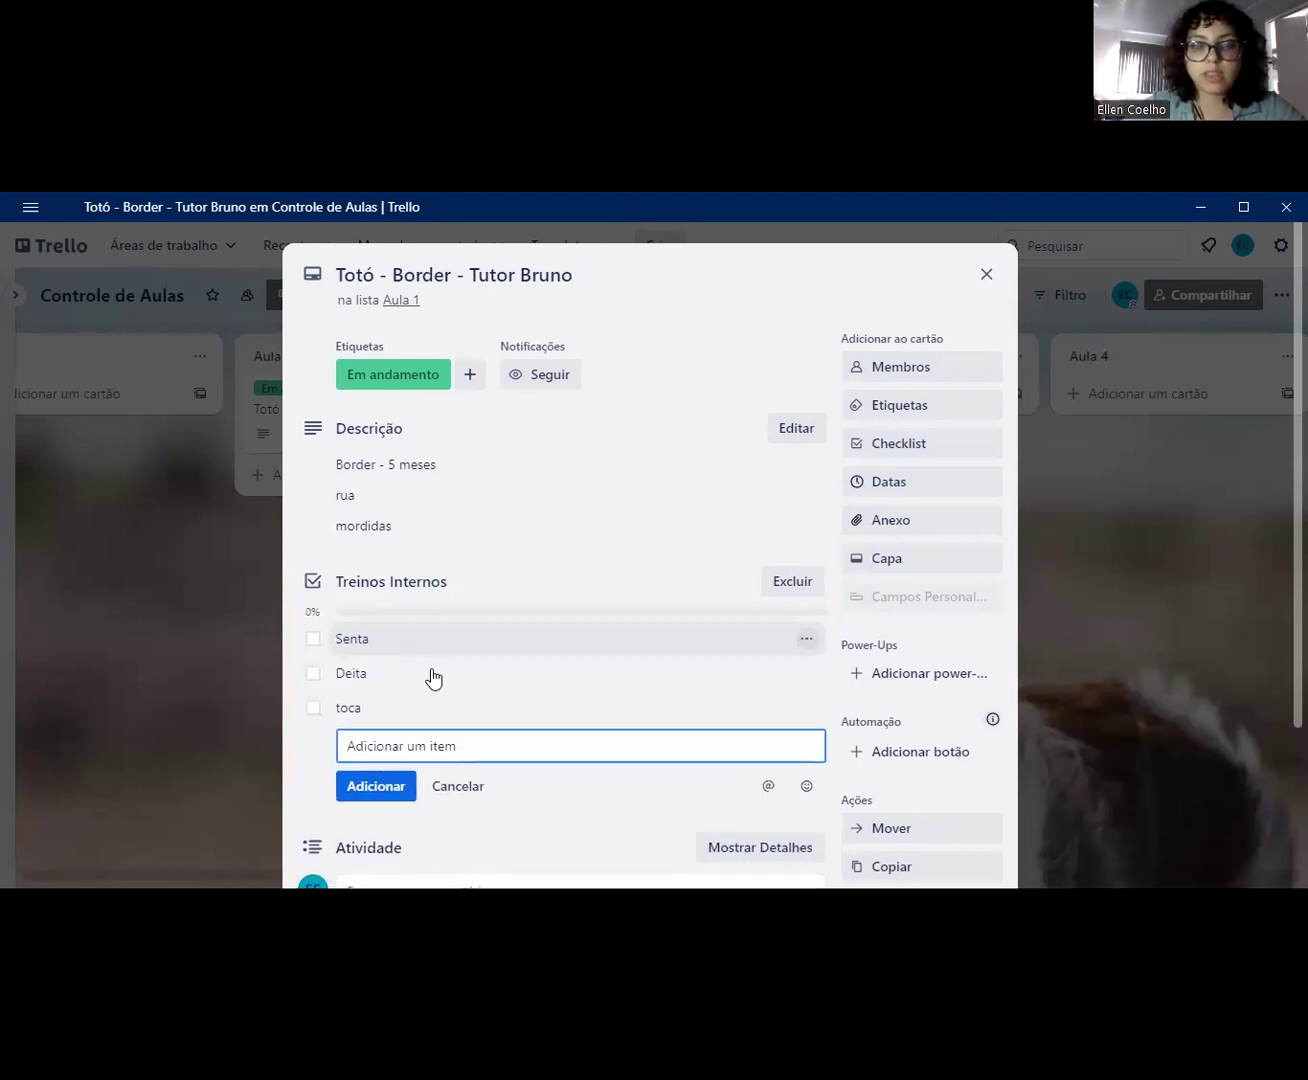
Step: Open and save the Totó card's description, and mark the "Senta" checklist item as done
left_click(375, 497)
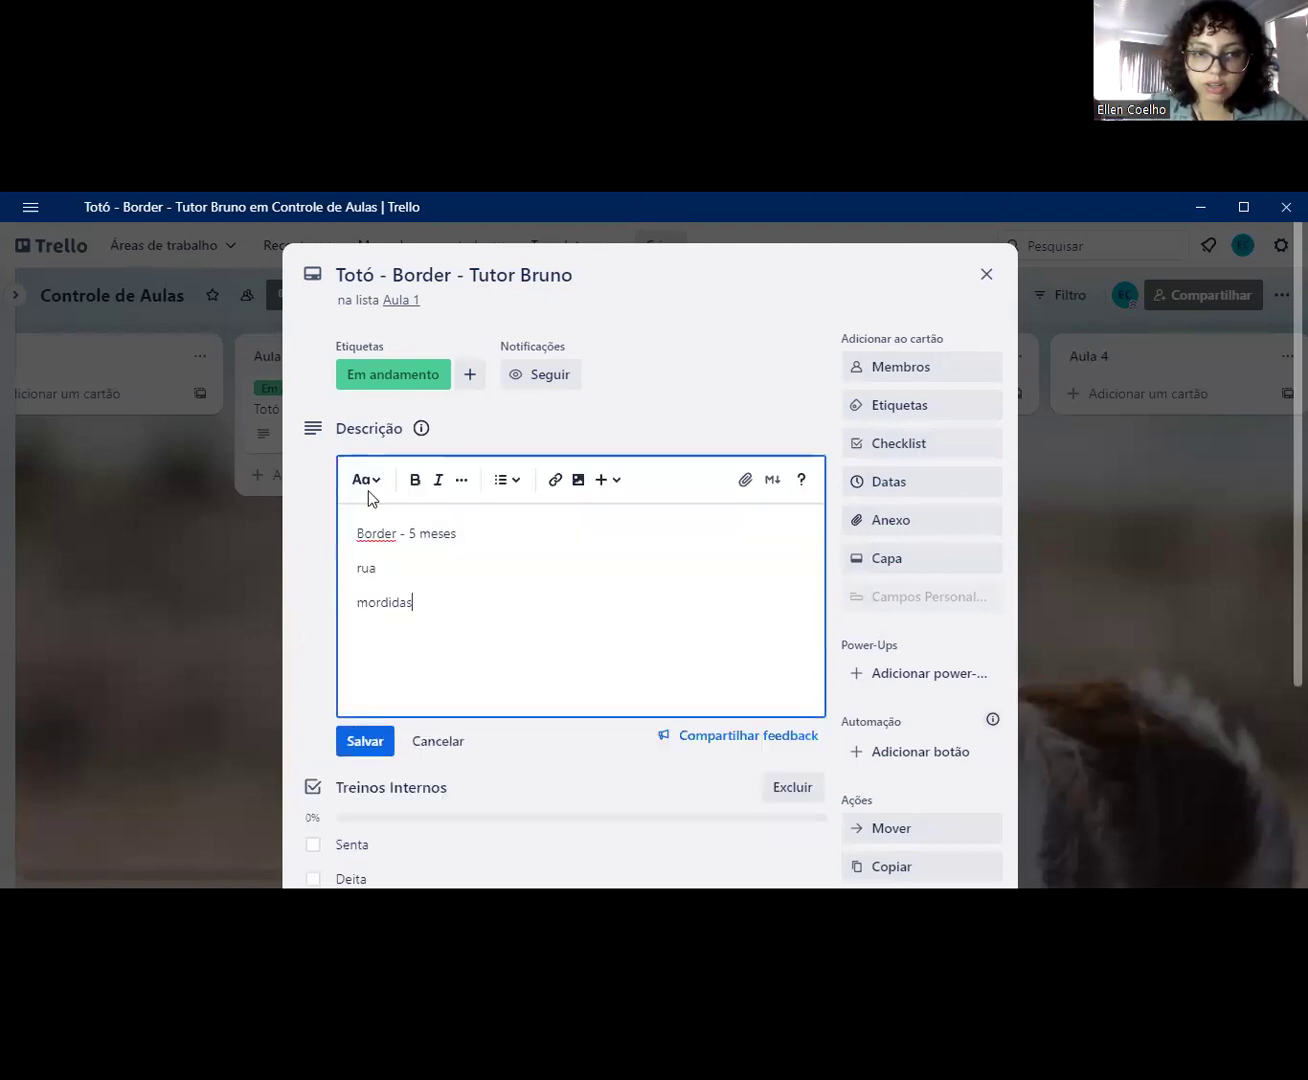
left_click(362, 741)
scroll(358, 651, "down", 1)
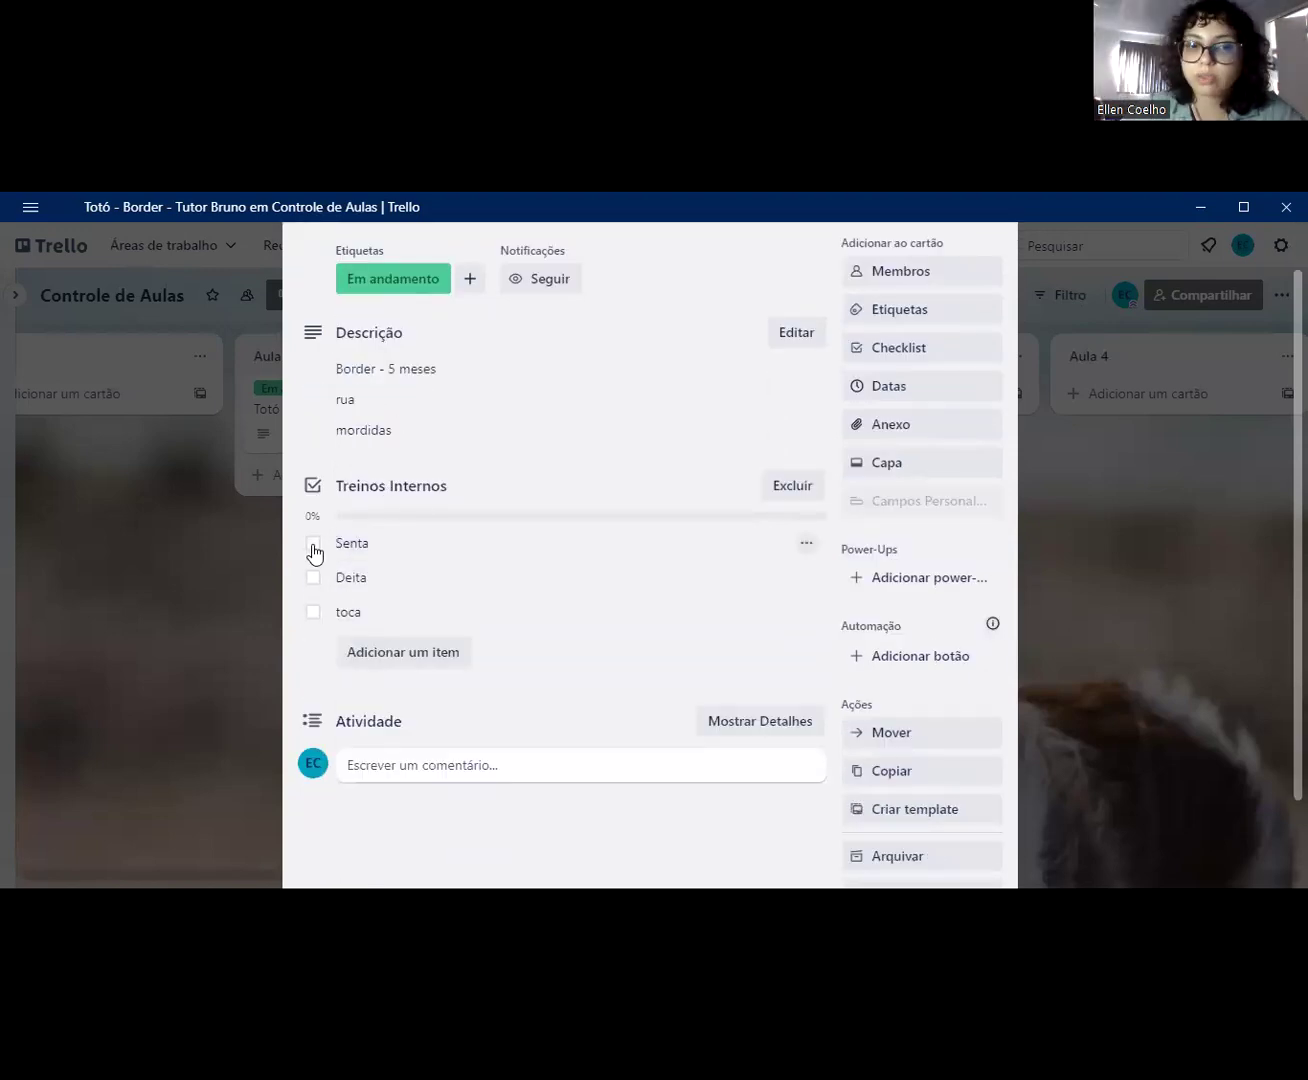
left_click(313, 545)
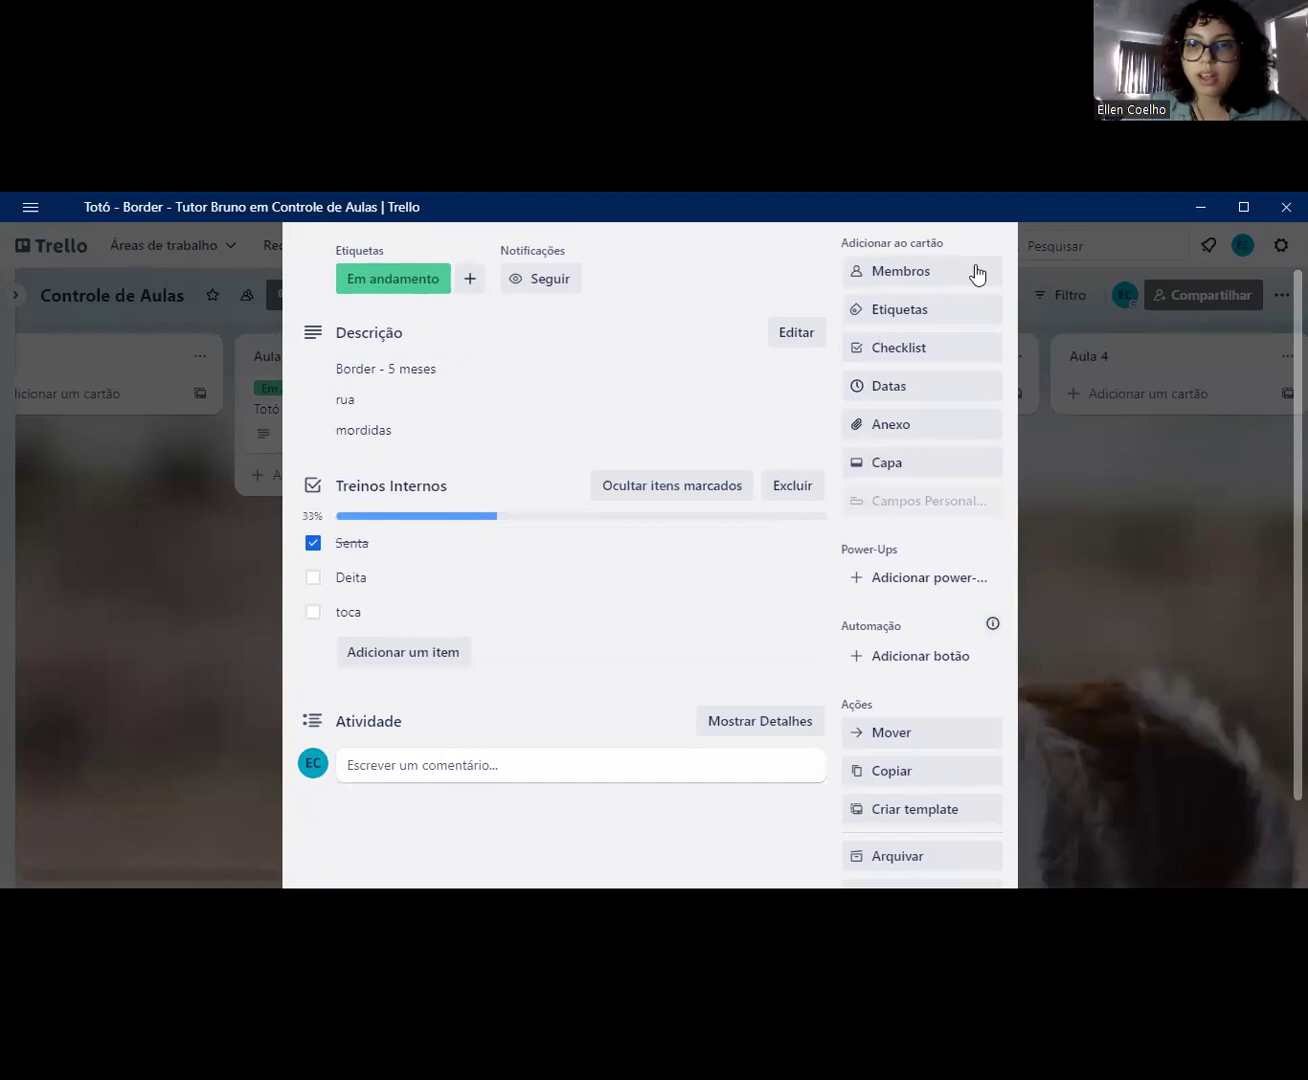
Step: Add a second checklist to the Totó card by copying the items from "Treinos Internos"
left_click(926, 349)
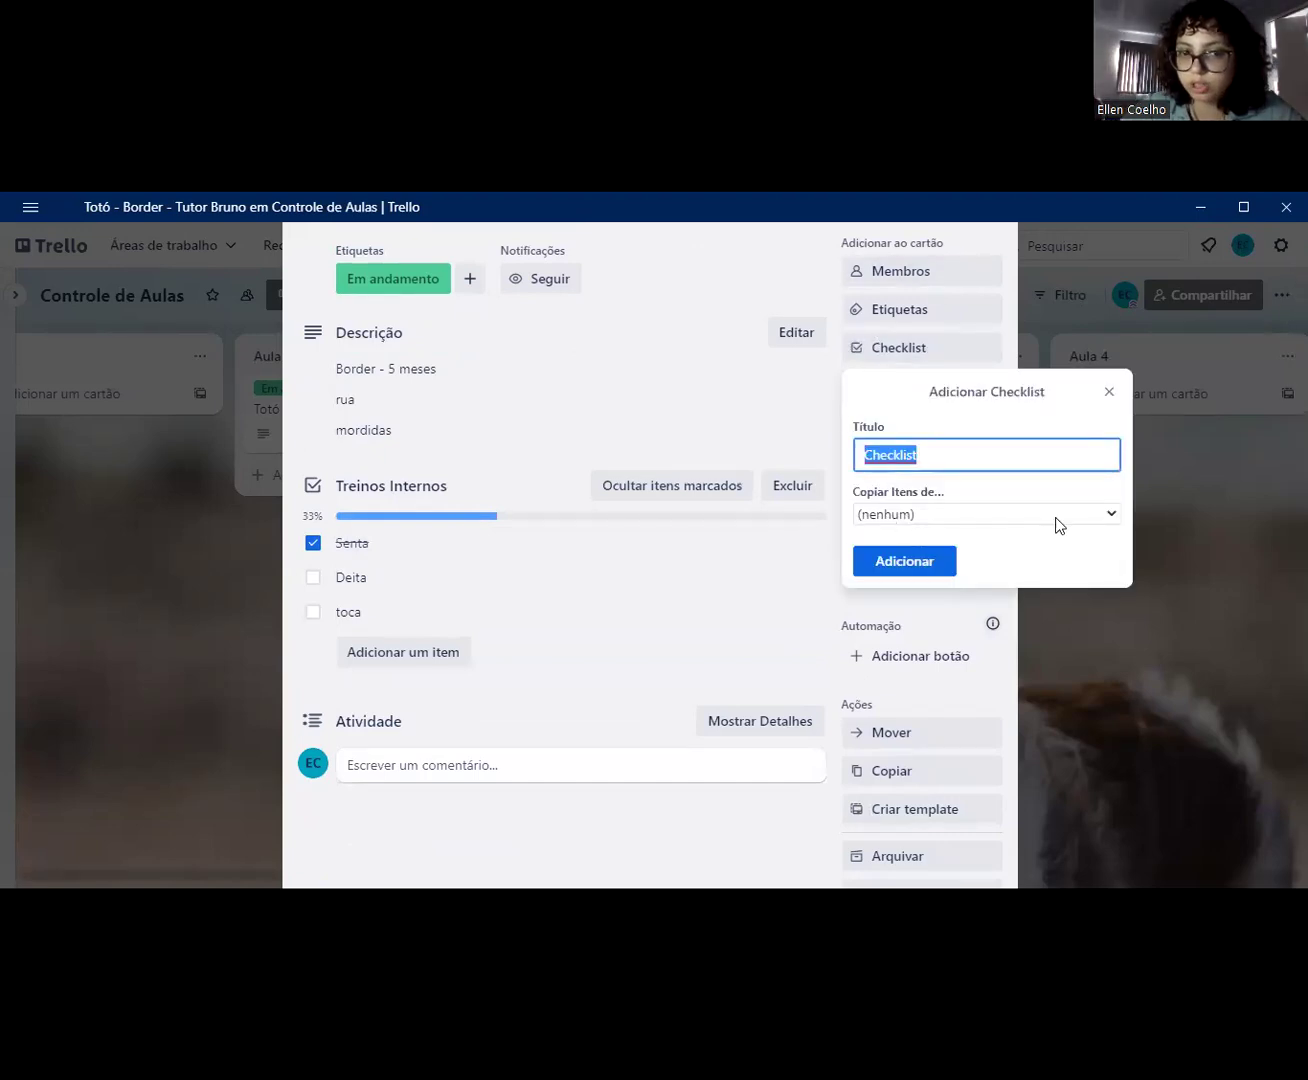
left_click(900, 514)
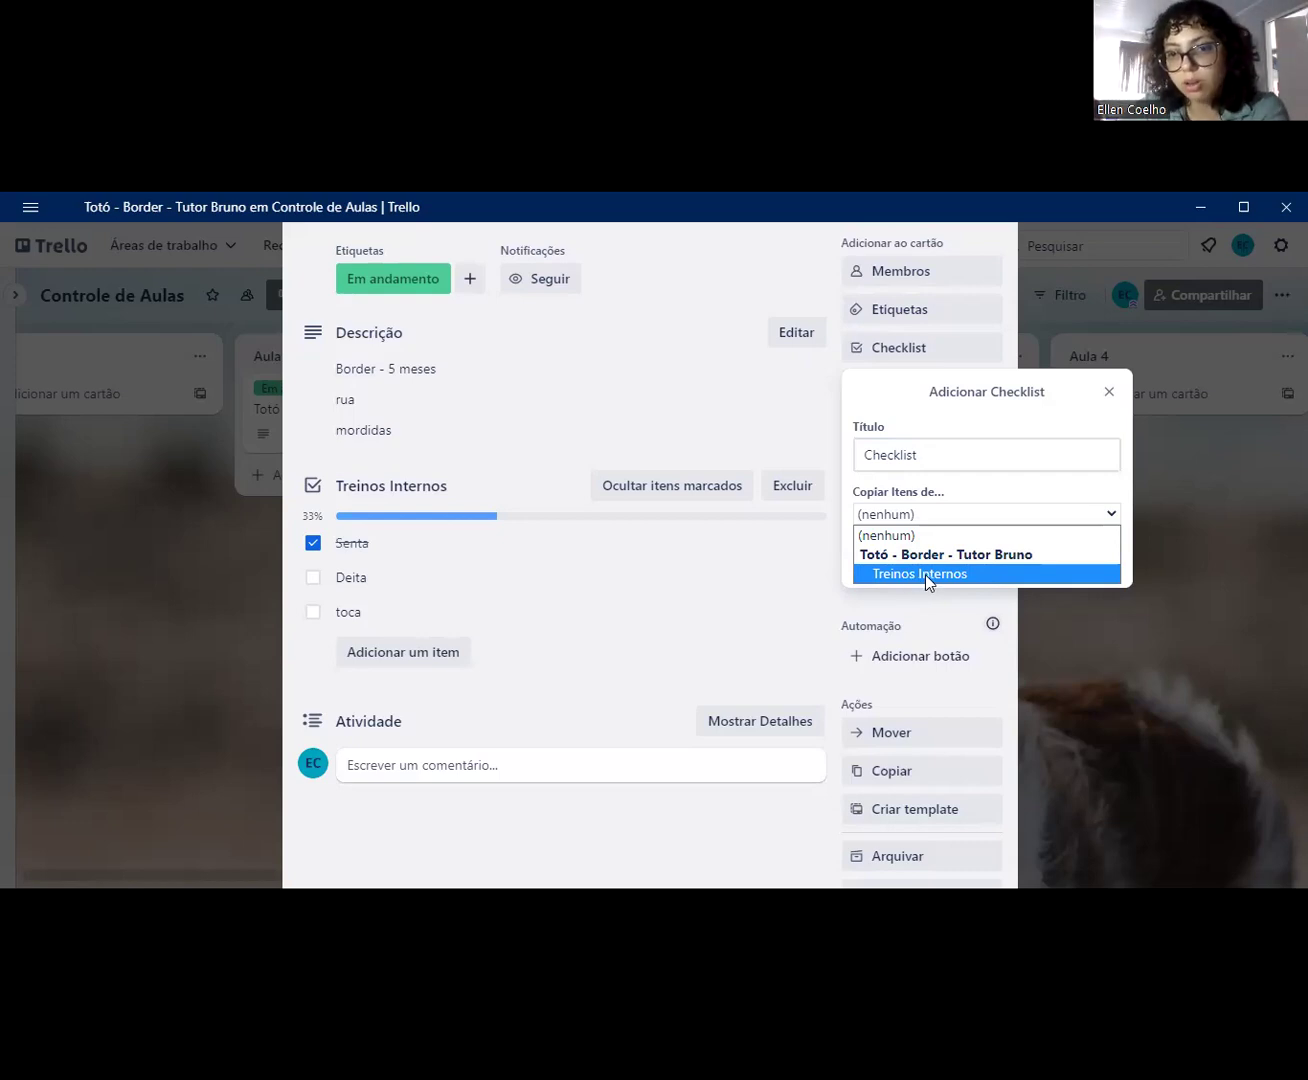
left_click(924, 574)
left_click(930, 569)
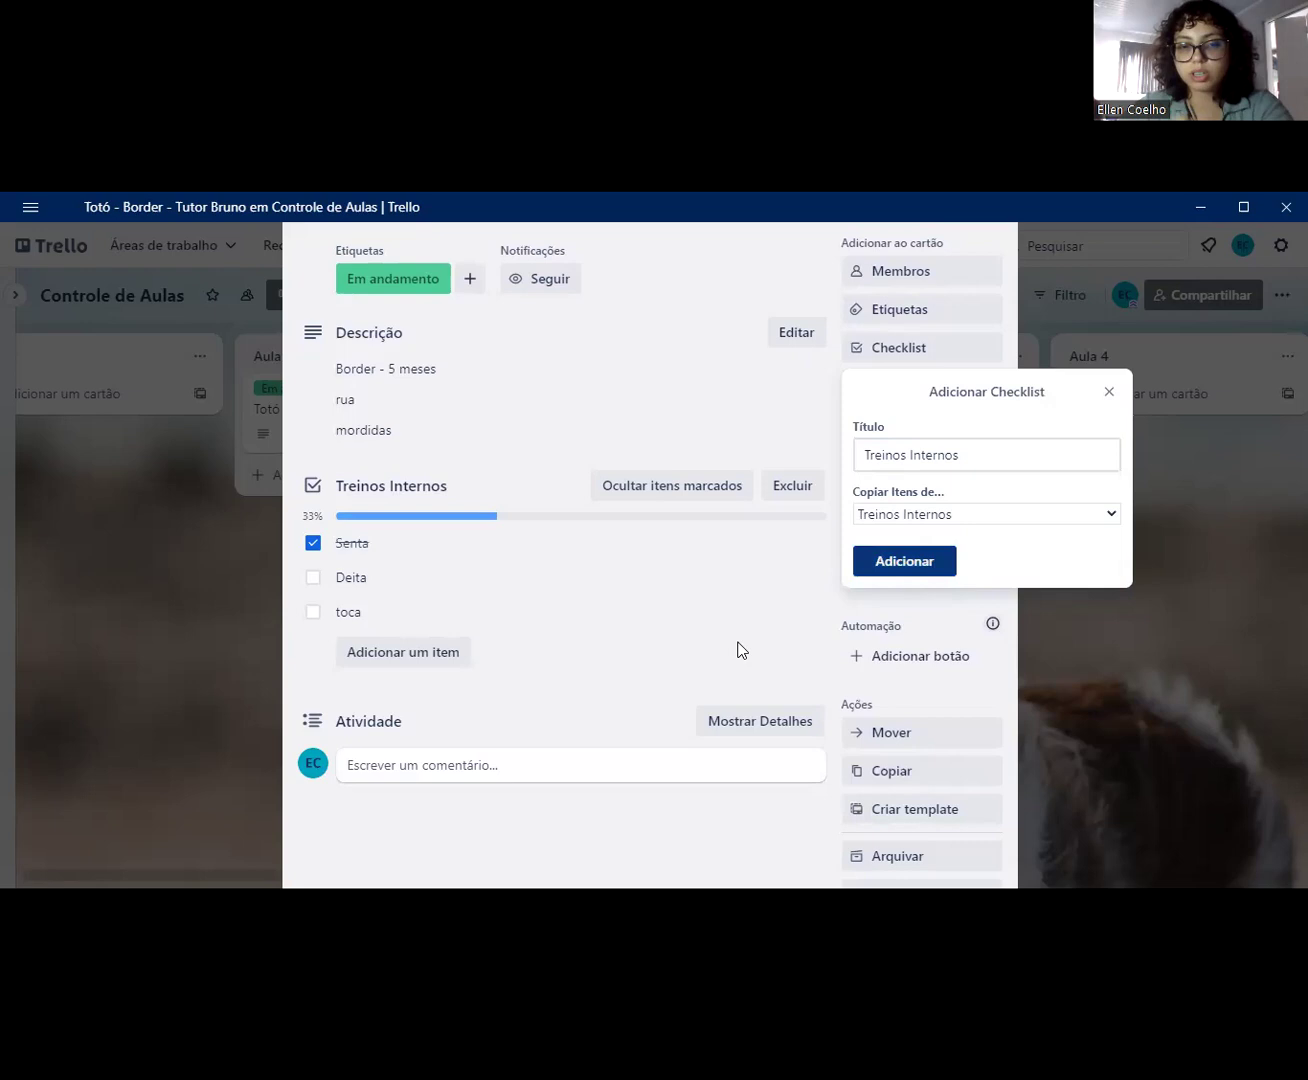
Step: Rename the Totó card's second checklist to "Treinos Externos"
left_click(466, 627)
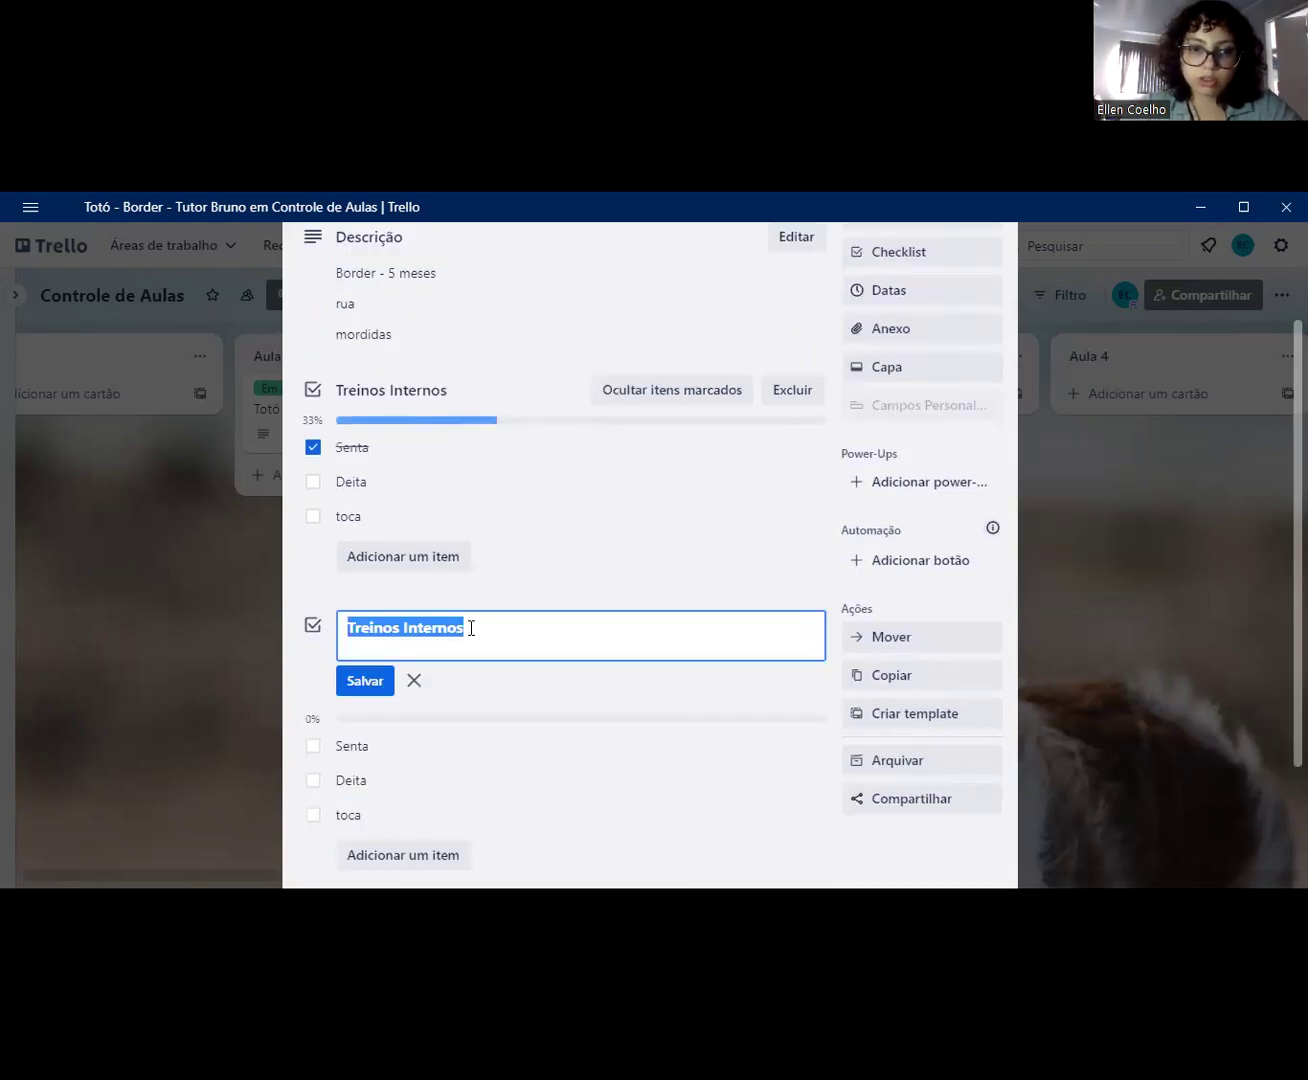
left_click(466, 627)
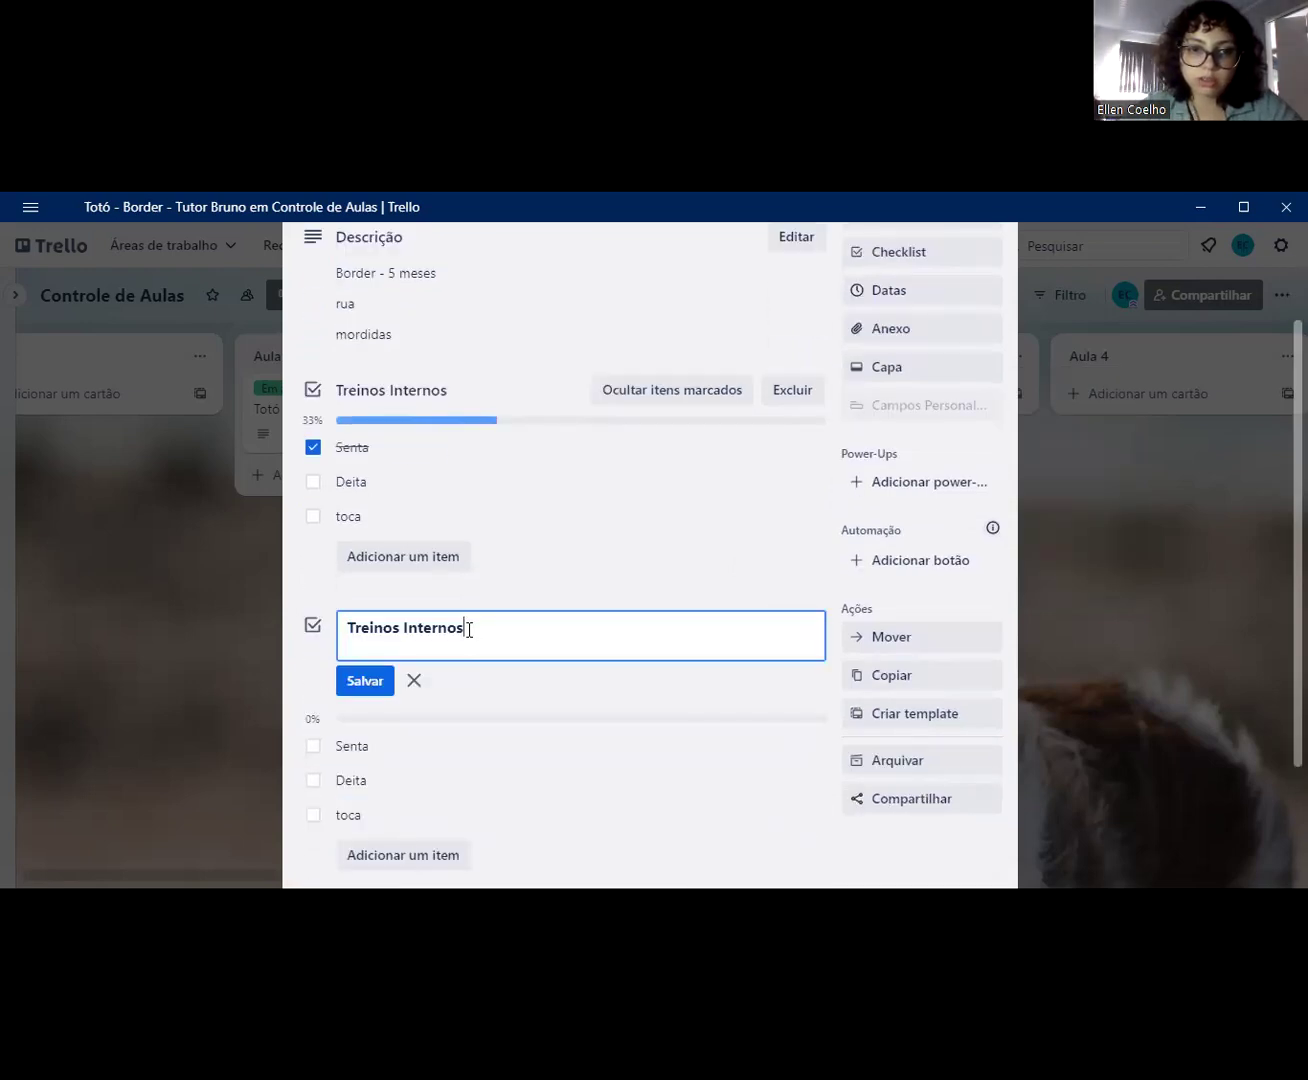
double_click(405, 627)
type("EXTERNO")
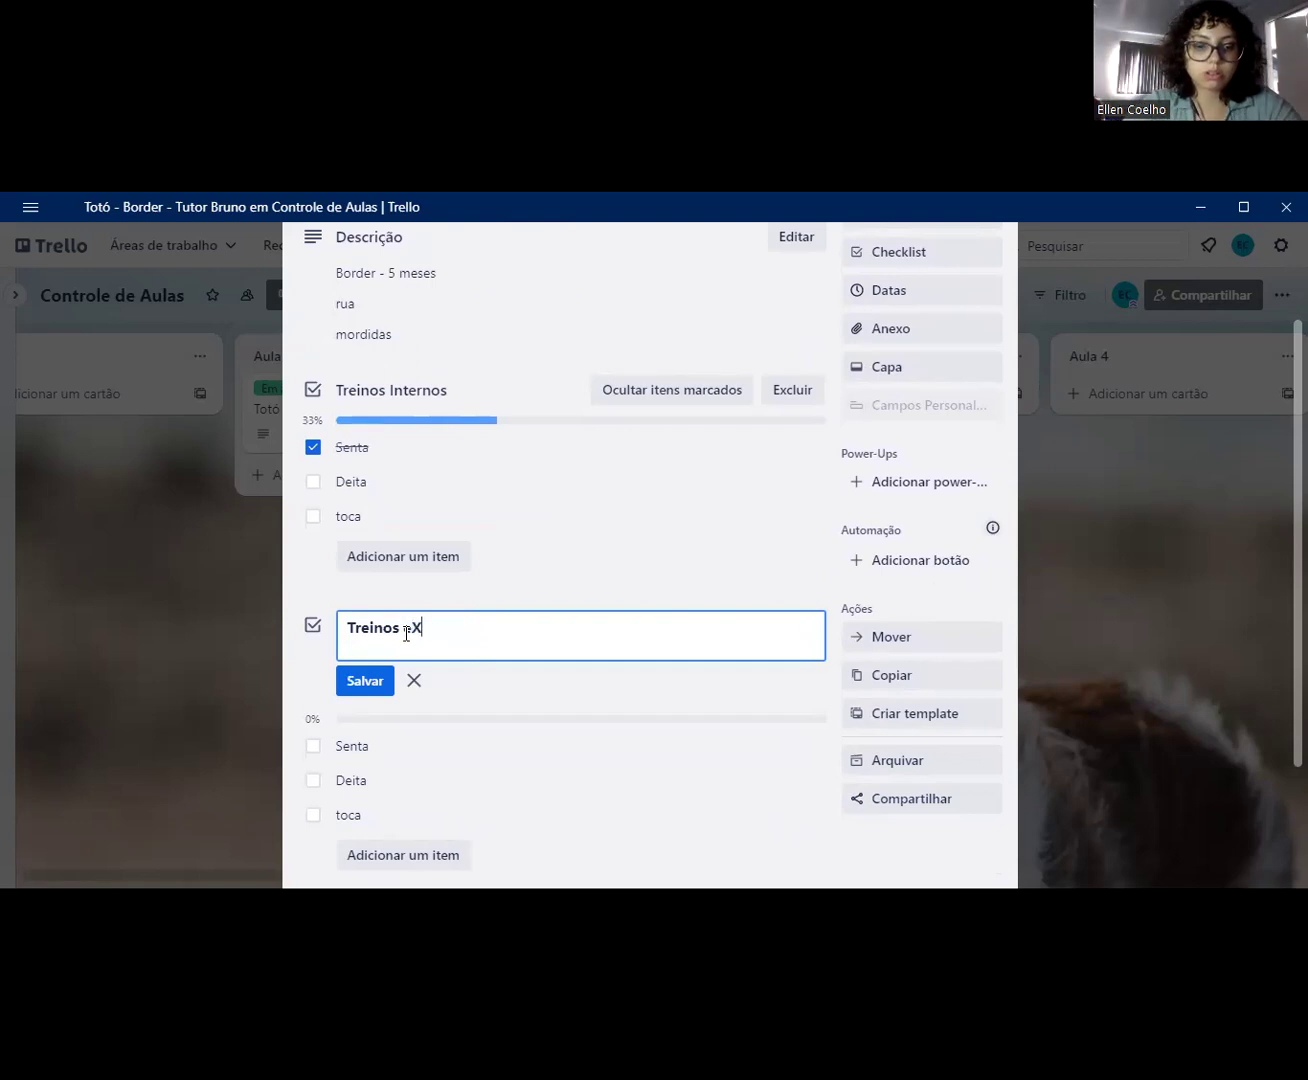
key("BackSpace")
key("BackSpace")
key("BackSpace")
key("BackSpace")
key("BackSpace")
key("BackSpace")
key("BackSpace")
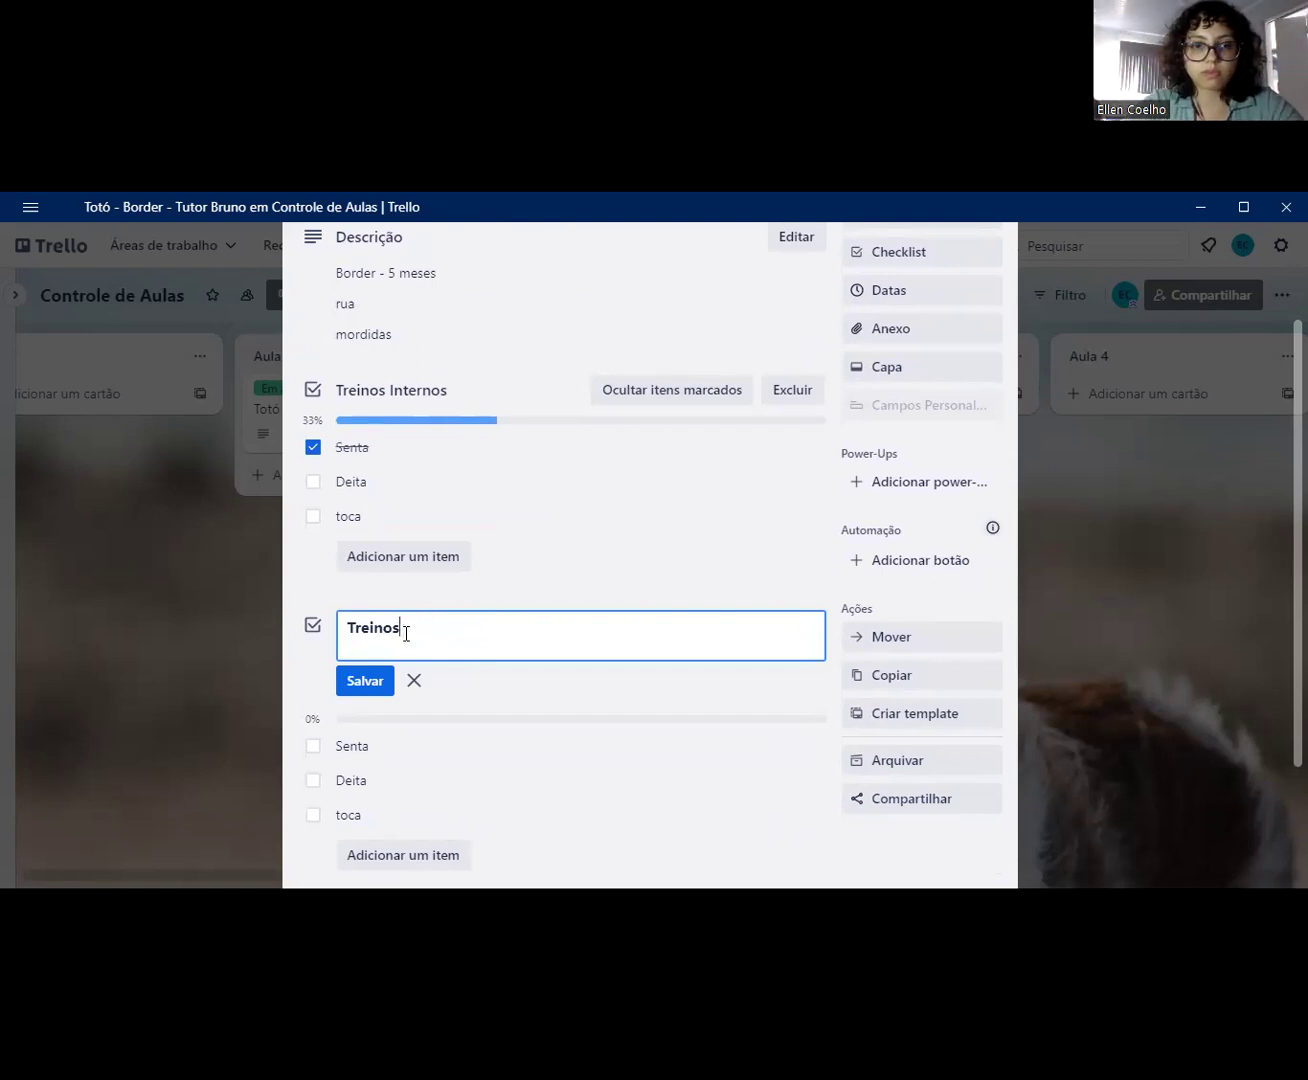
type("Externos")
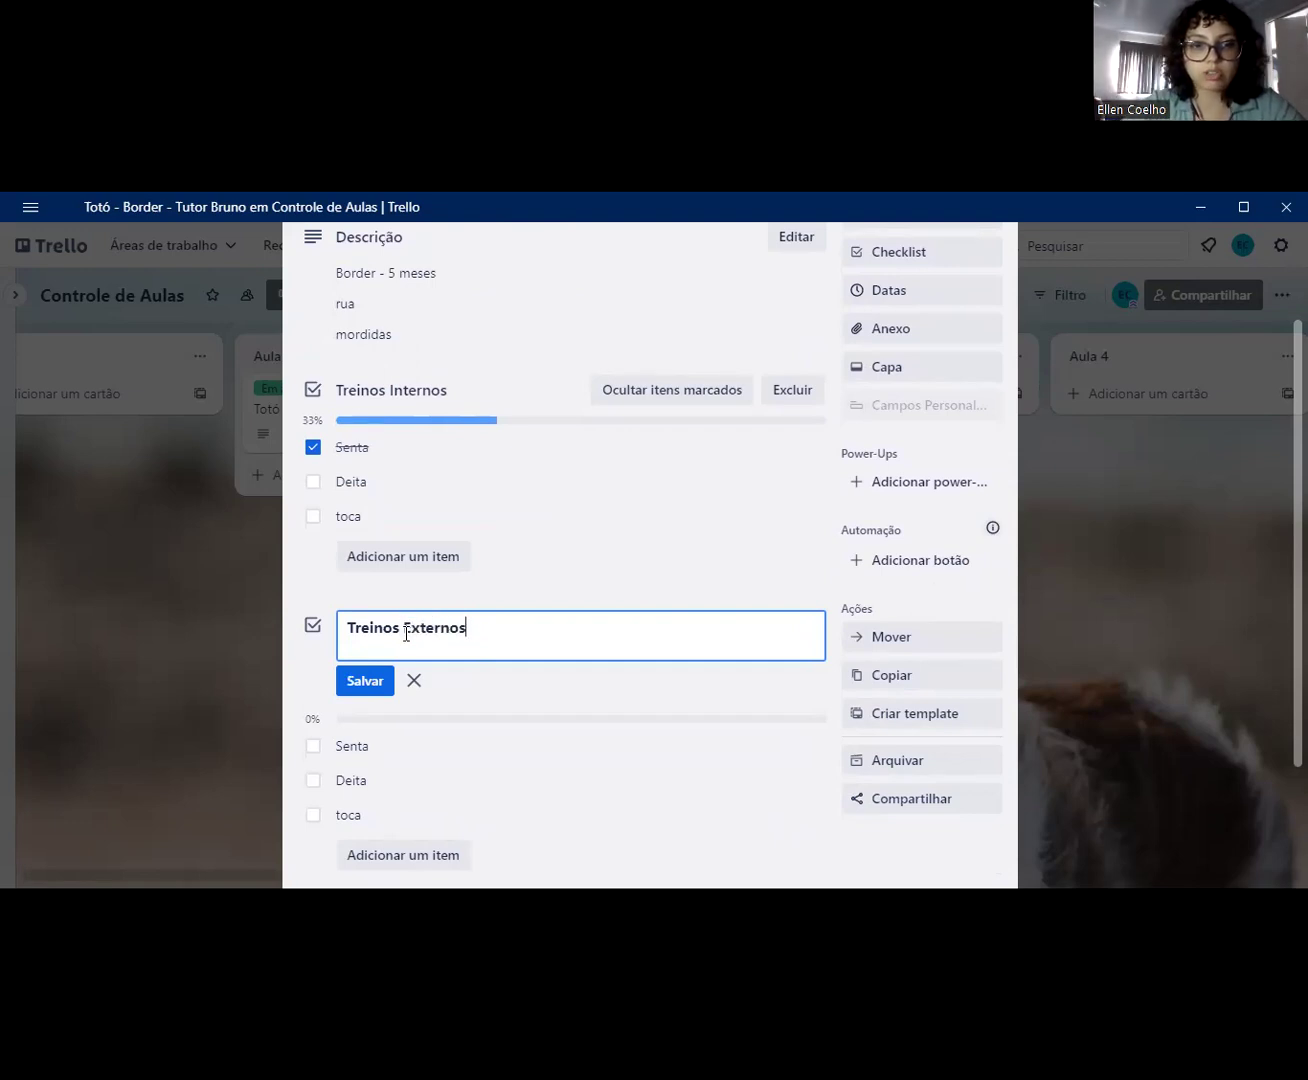
left_click(380, 682)
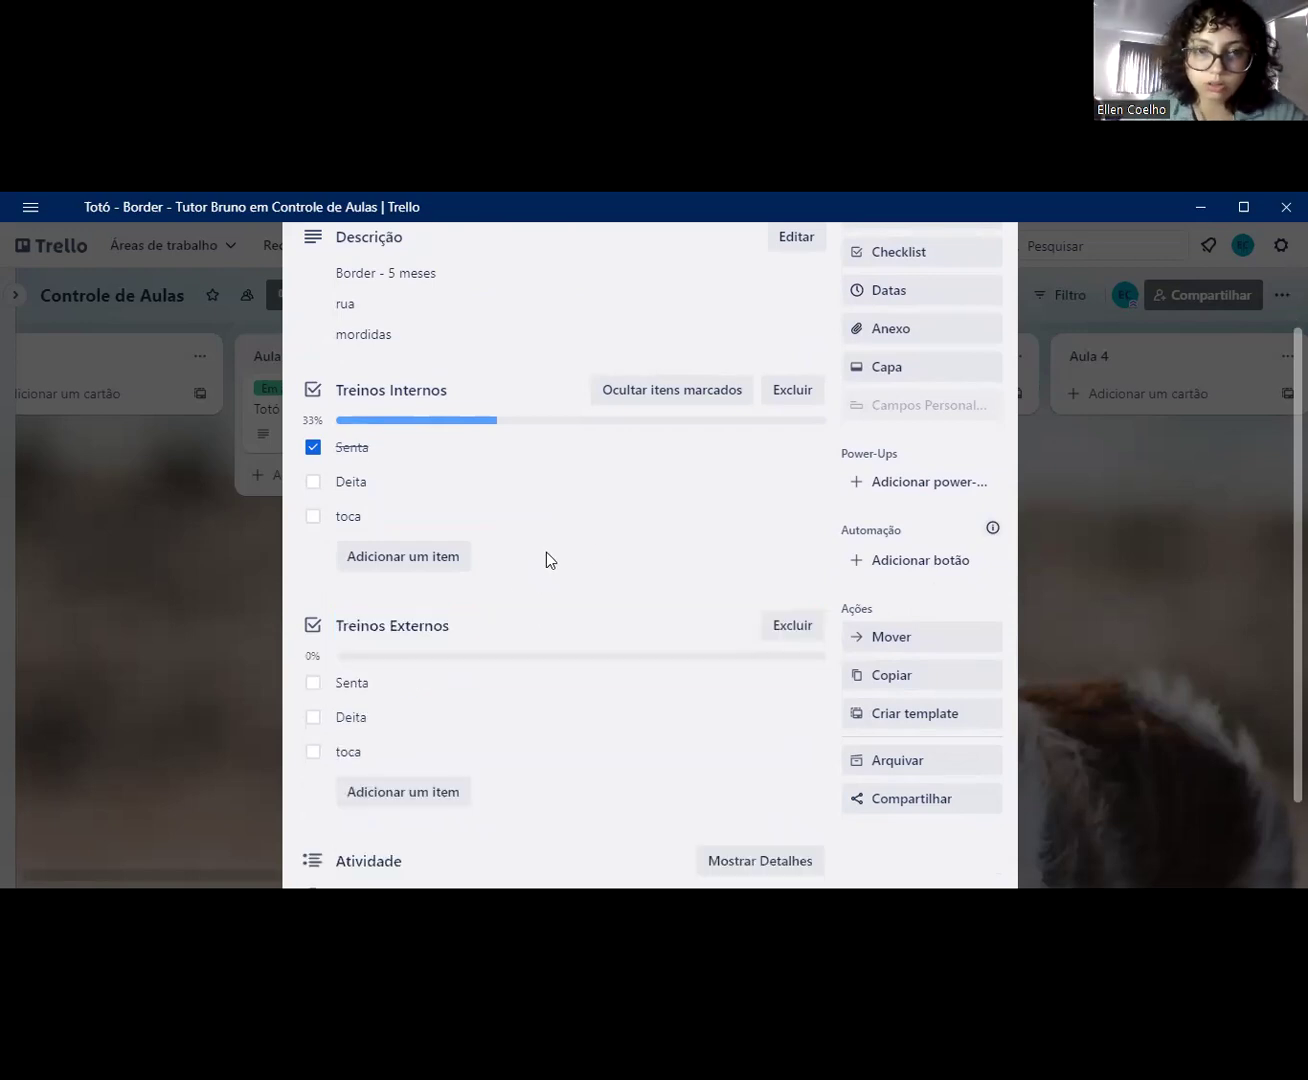
Step: Mark "Deita" as done in the Treinos Internos checklist and close the Totó card
scroll(679, 536, "down", 1)
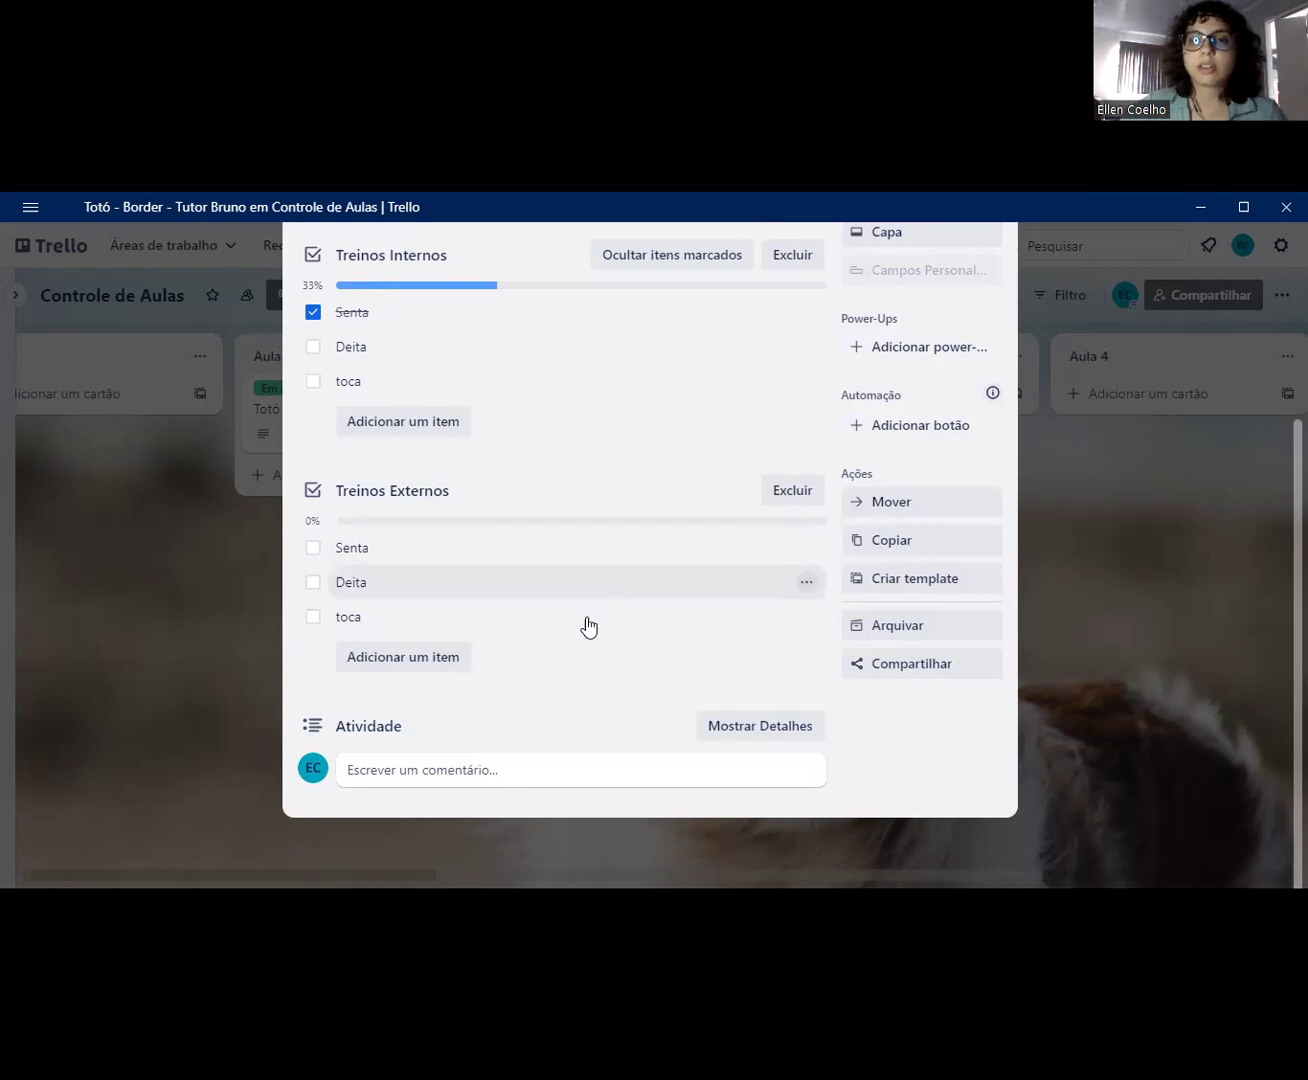
scroll(600, 627, "up", 3)
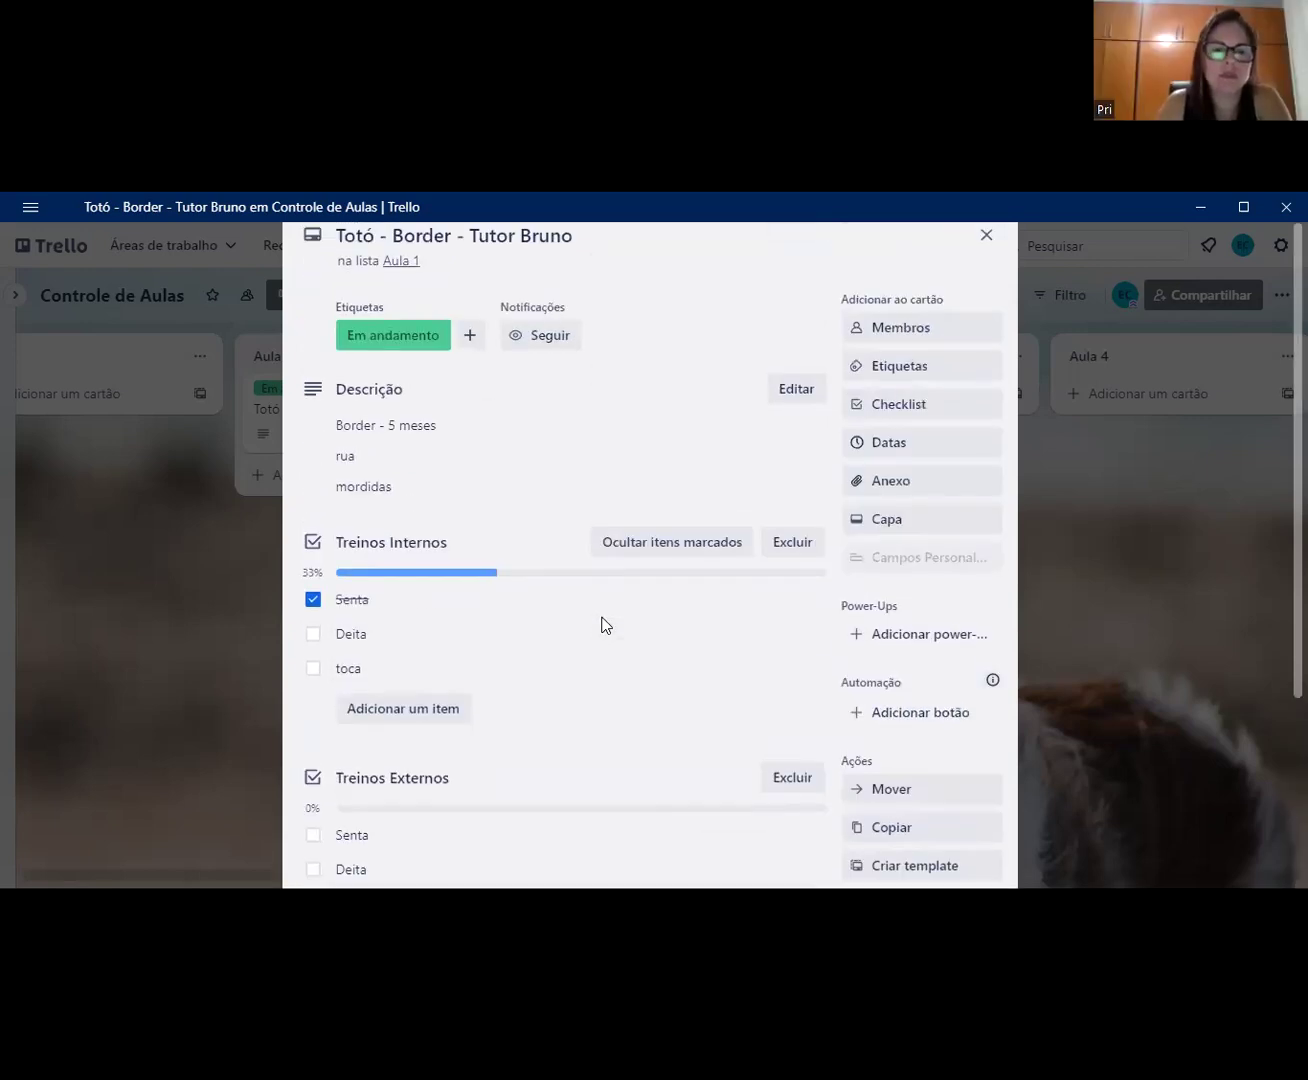
scroll(576, 625, "down", 2)
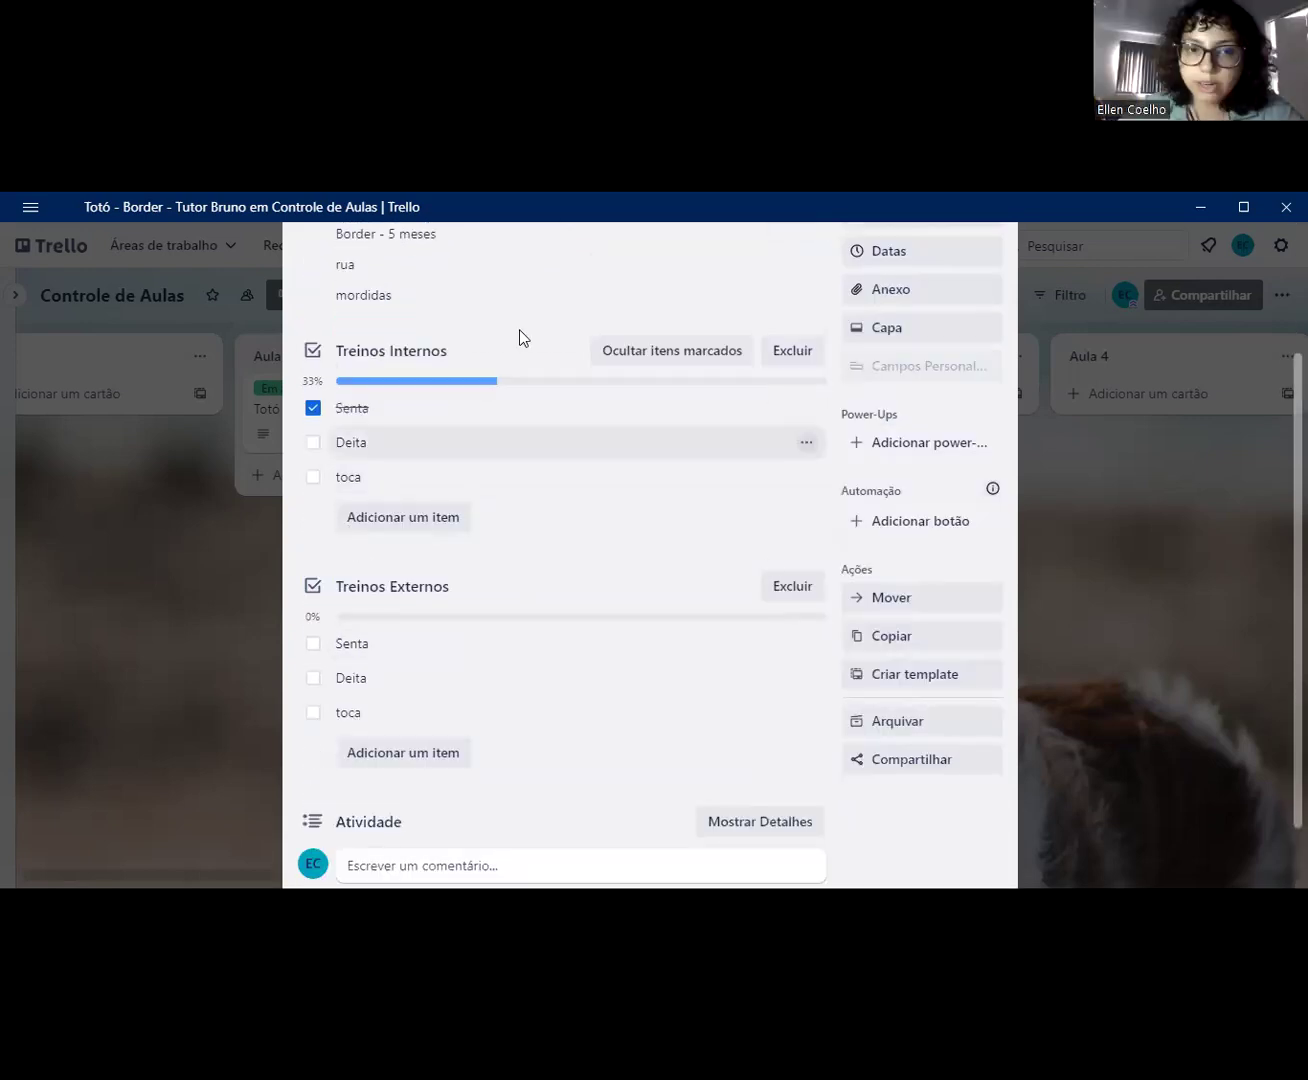
scroll(447, 563, "up", 1)
scroll(380, 610, "down", 1)
left_click(313, 442)
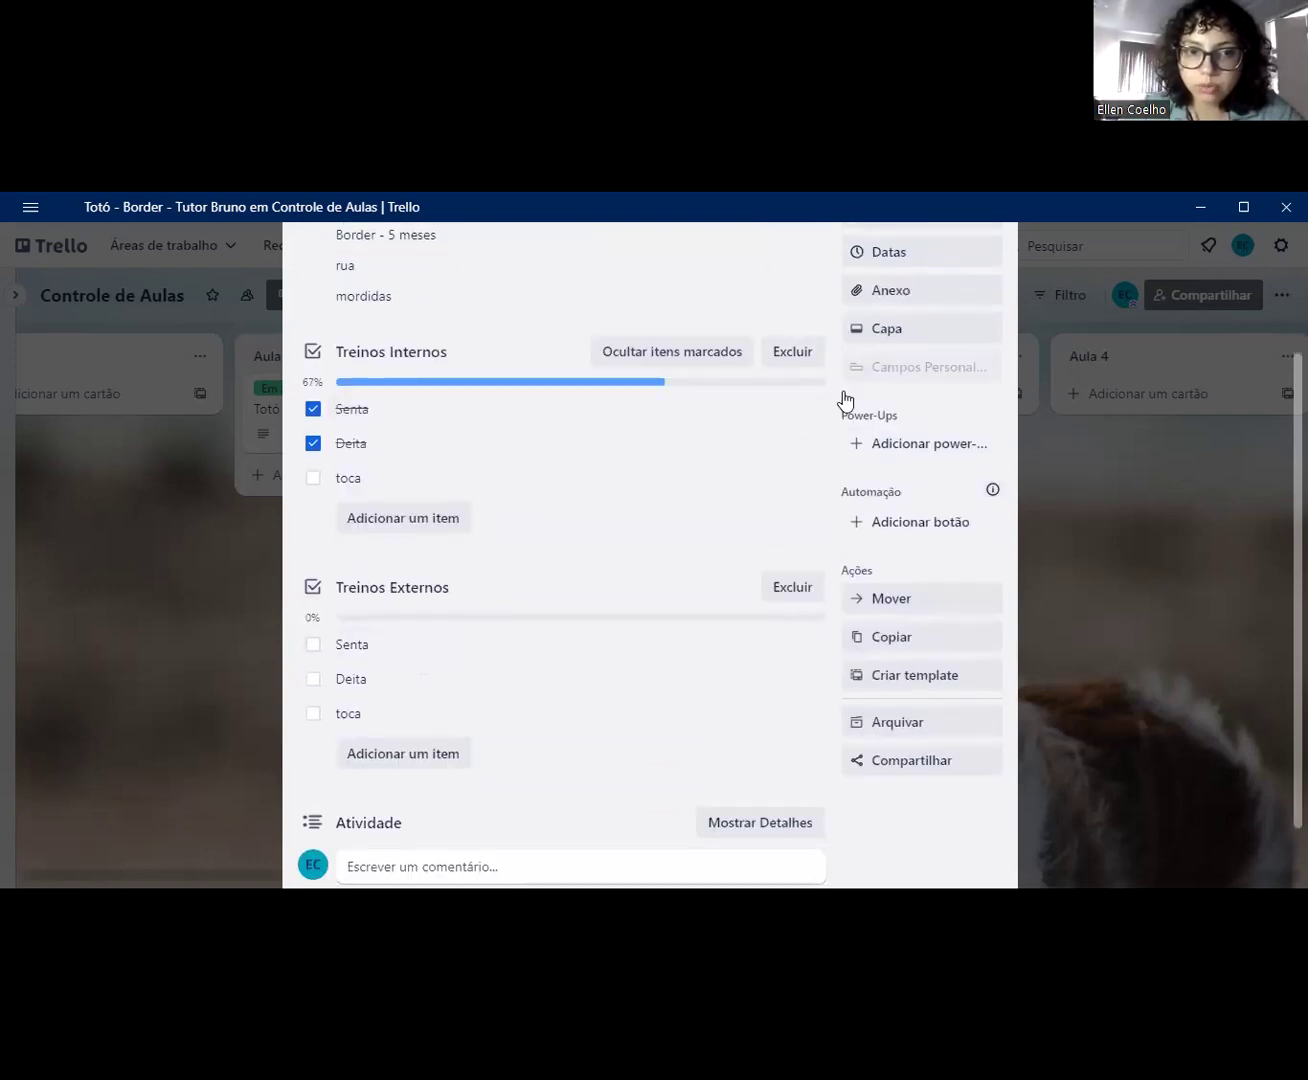
scroll(844, 399, "up", 3)
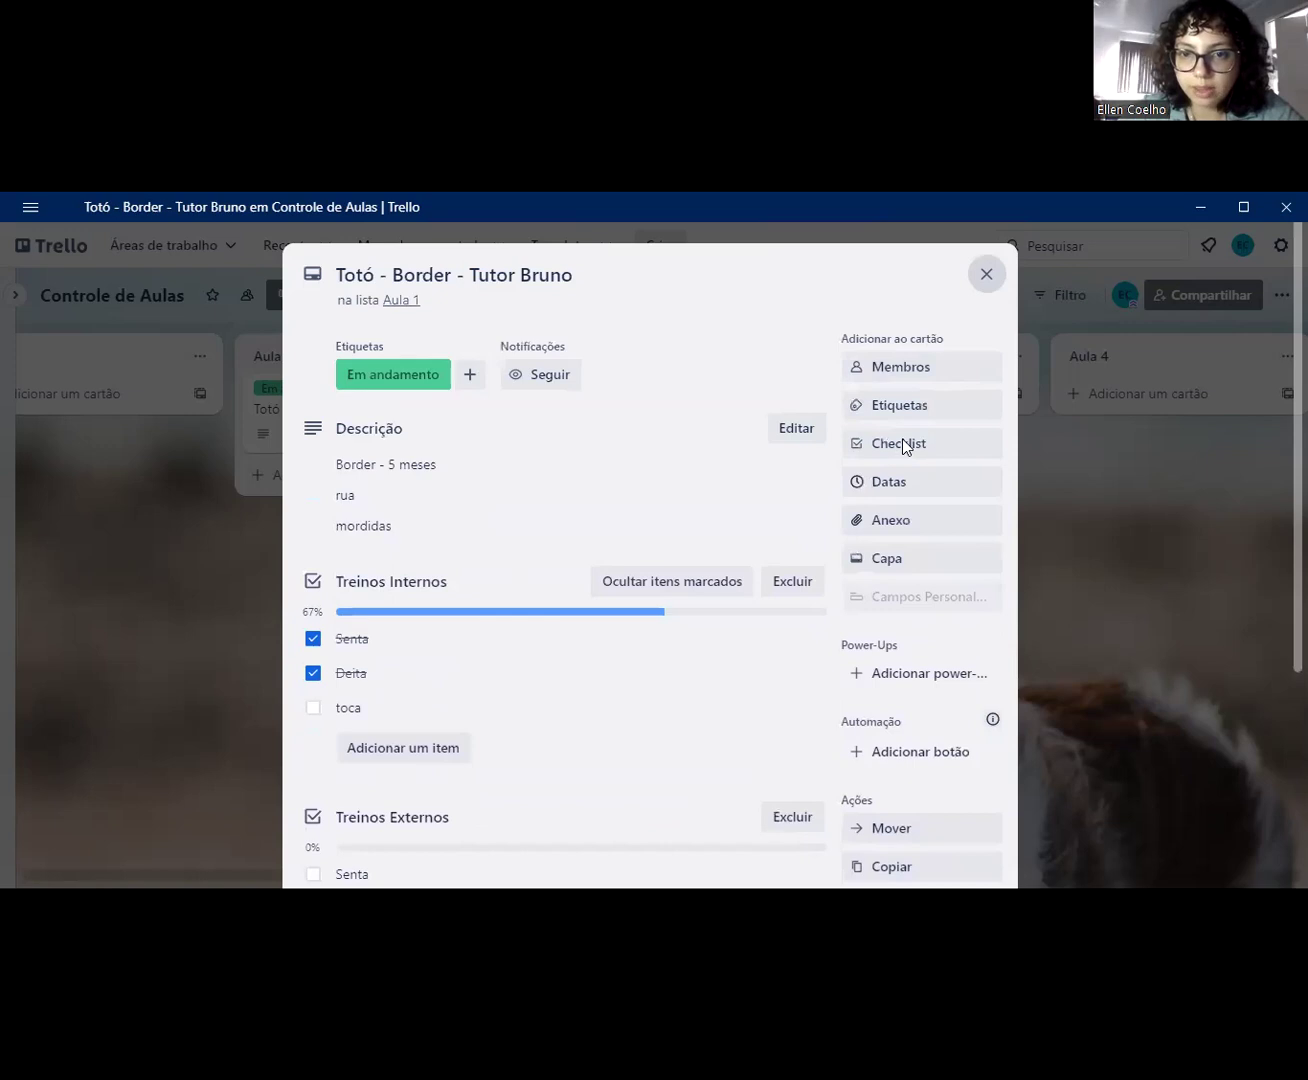
key("Escape")
Step: Reopen the Totó card in Aula 1, review its label, description and both training checklists, and close it
left_click_drag(388, 532, 633, 532)
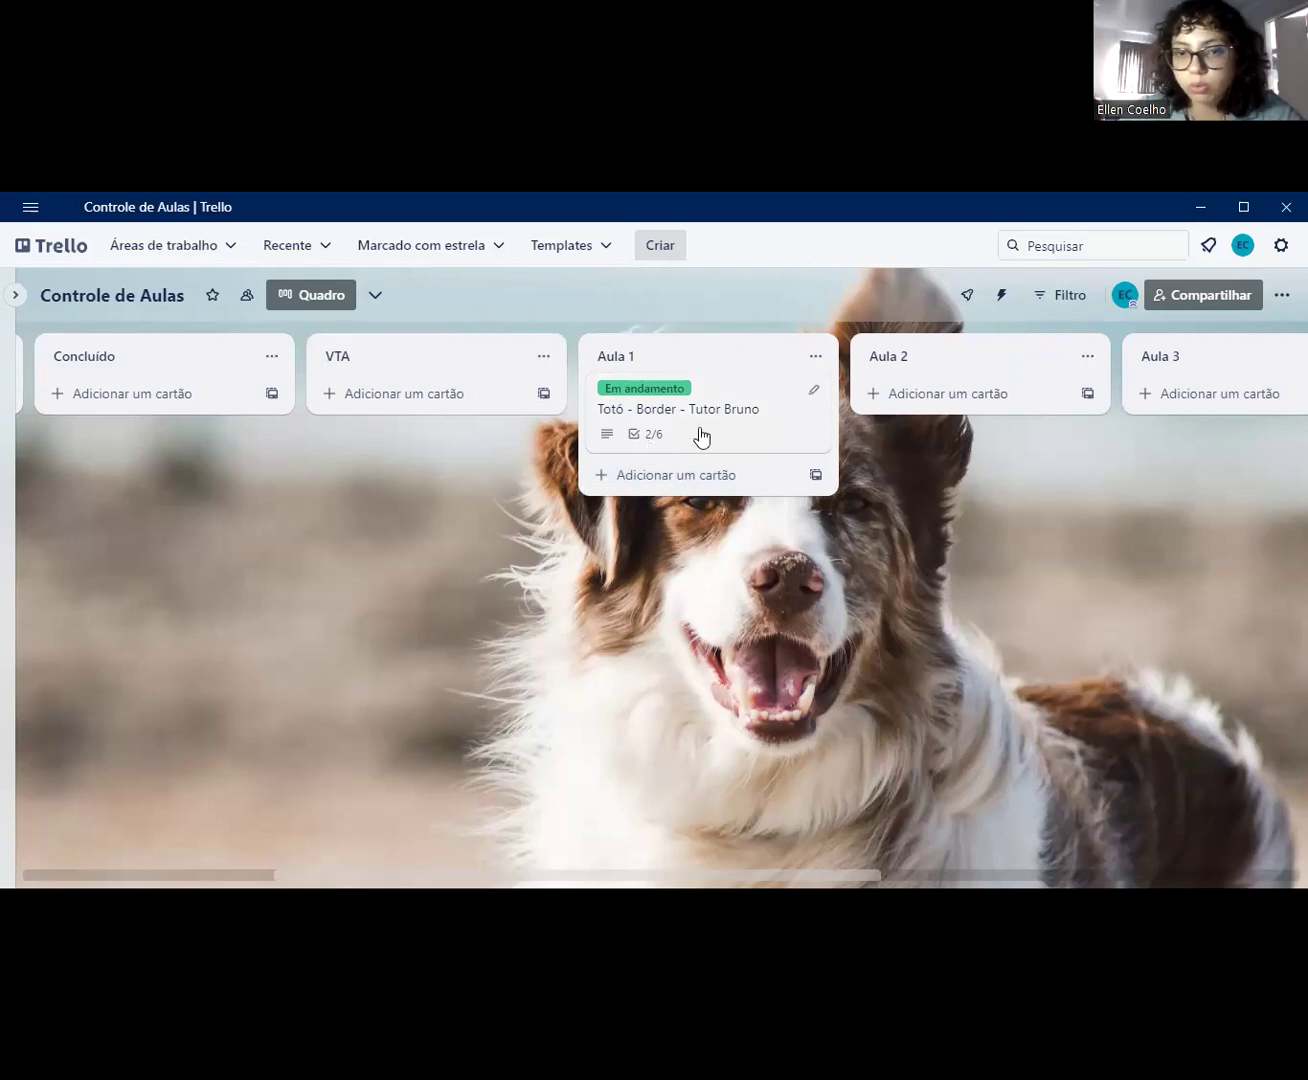
left_click(756, 429)
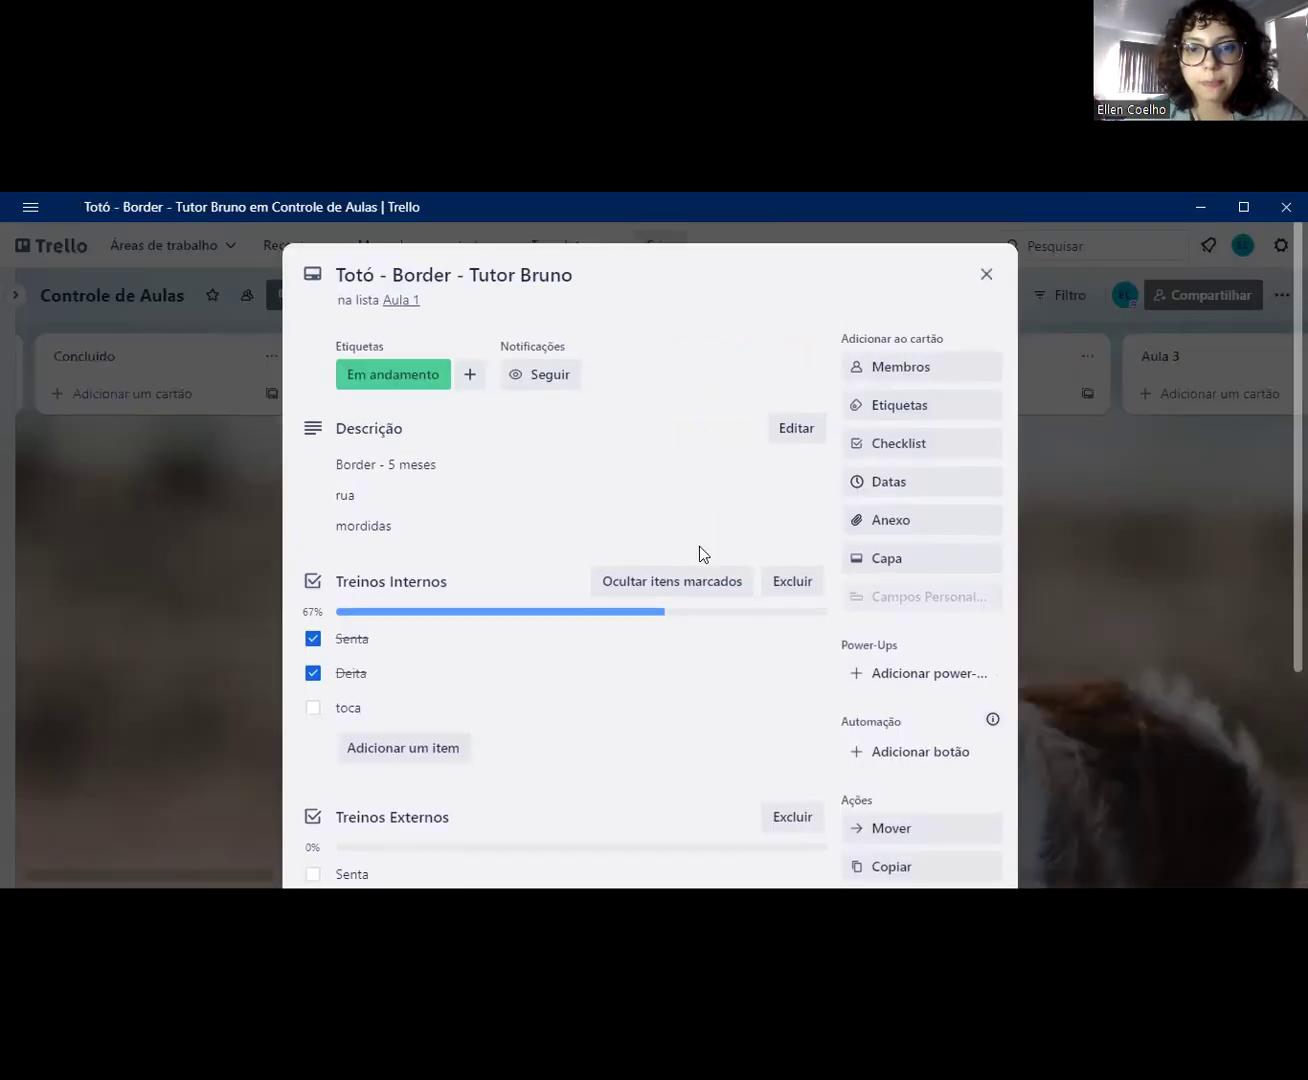
scroll(698, 550, "down", 3)
scroll(700, 545, "up", 3)
scroll(712, 536, "down", 1)
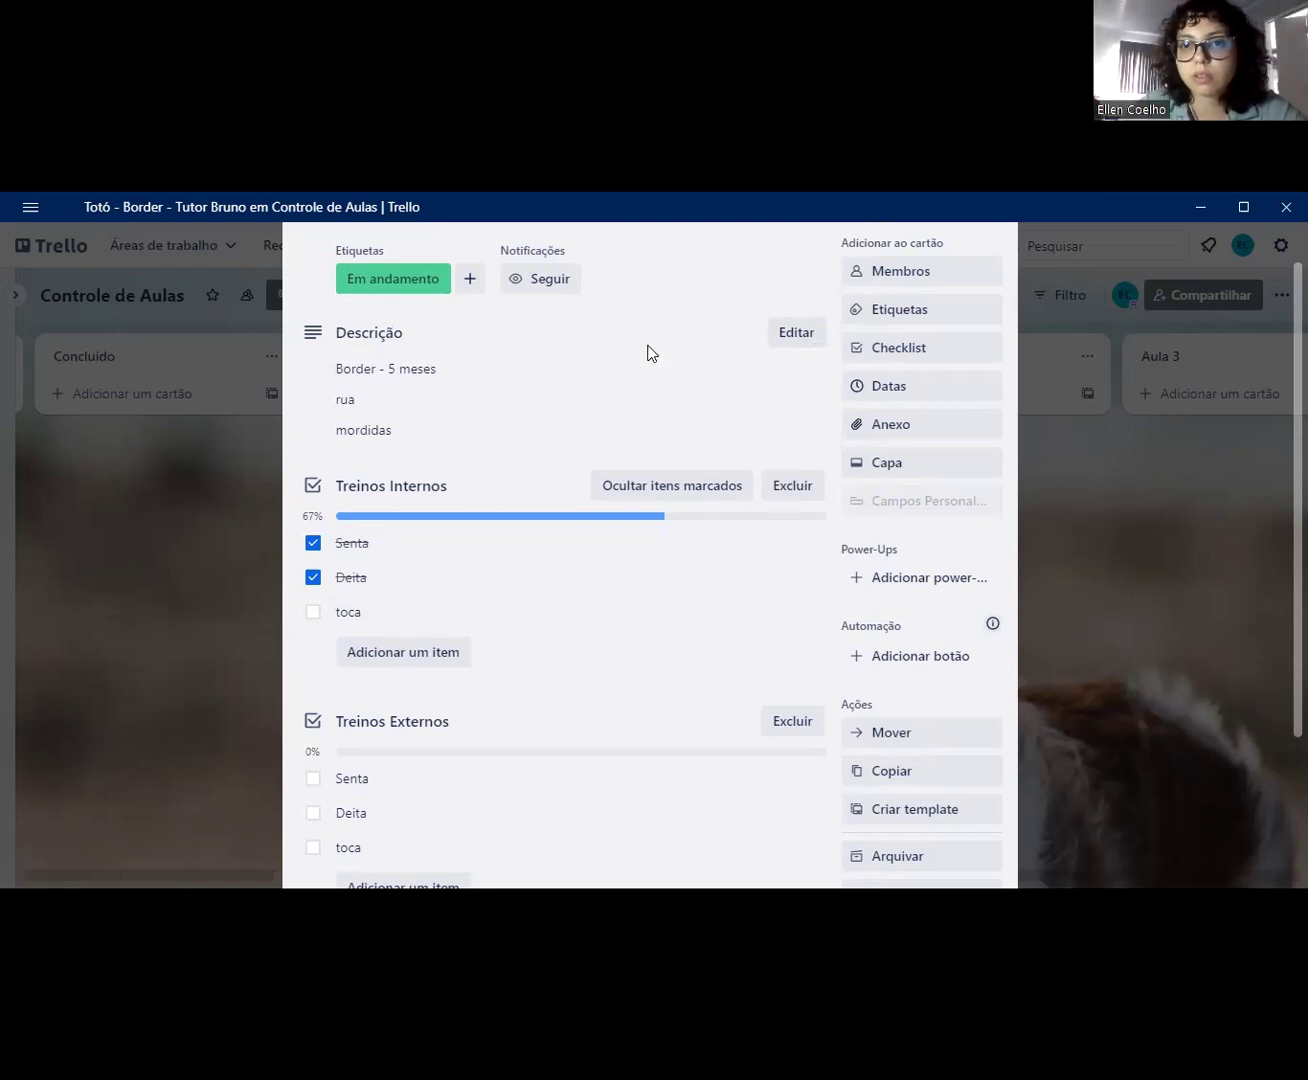
scroll(647, 352, "up", 2)
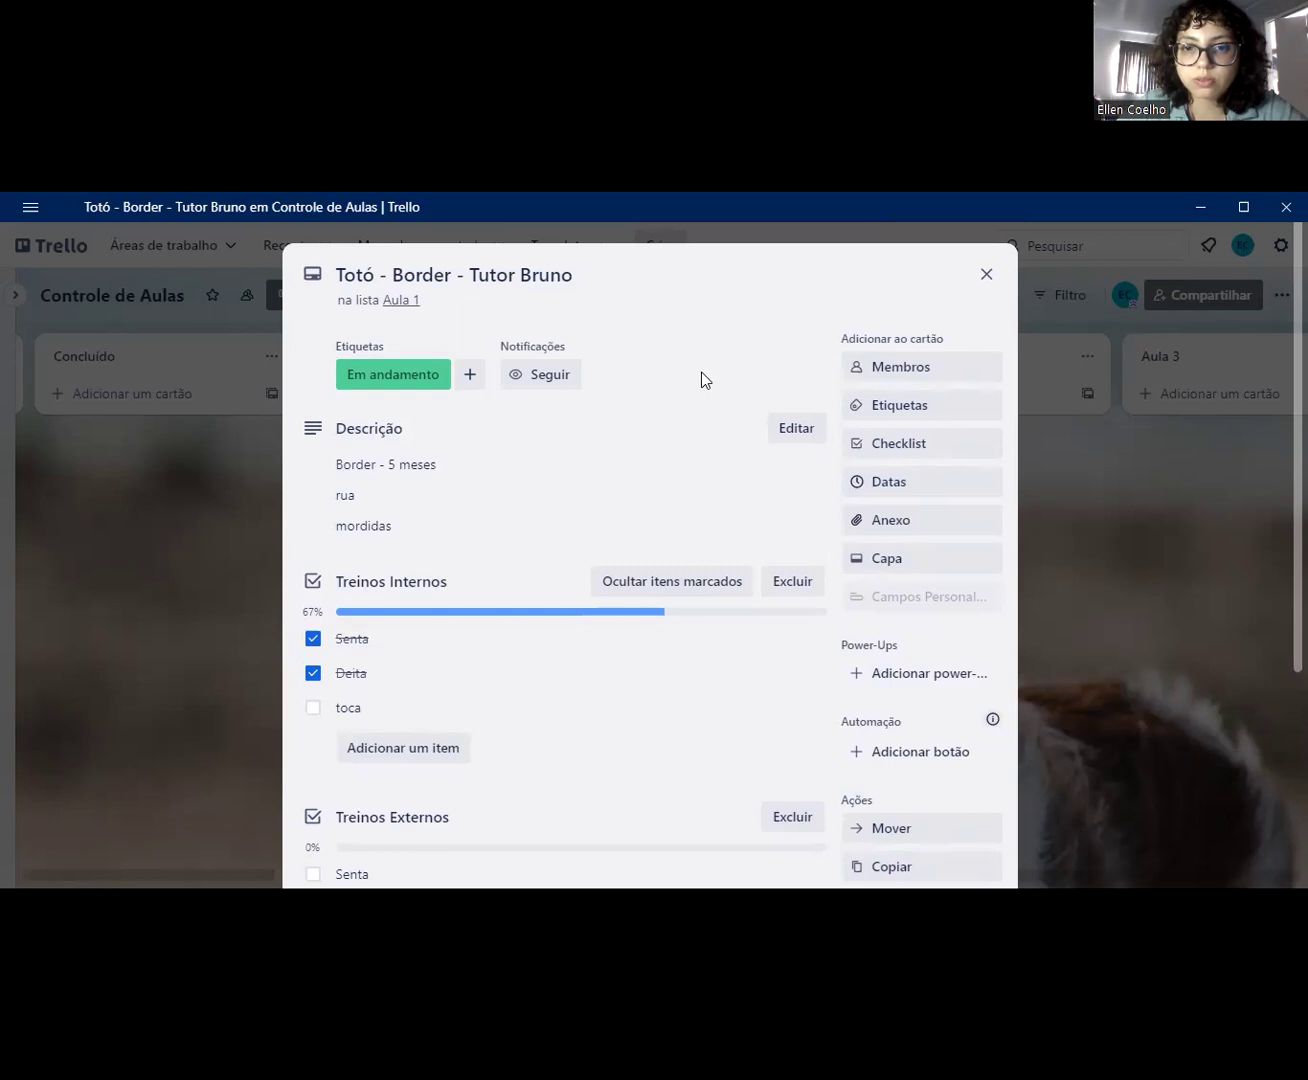
scroll(669, 444, "down", 1)
scroll(710, 410, "up", 1)
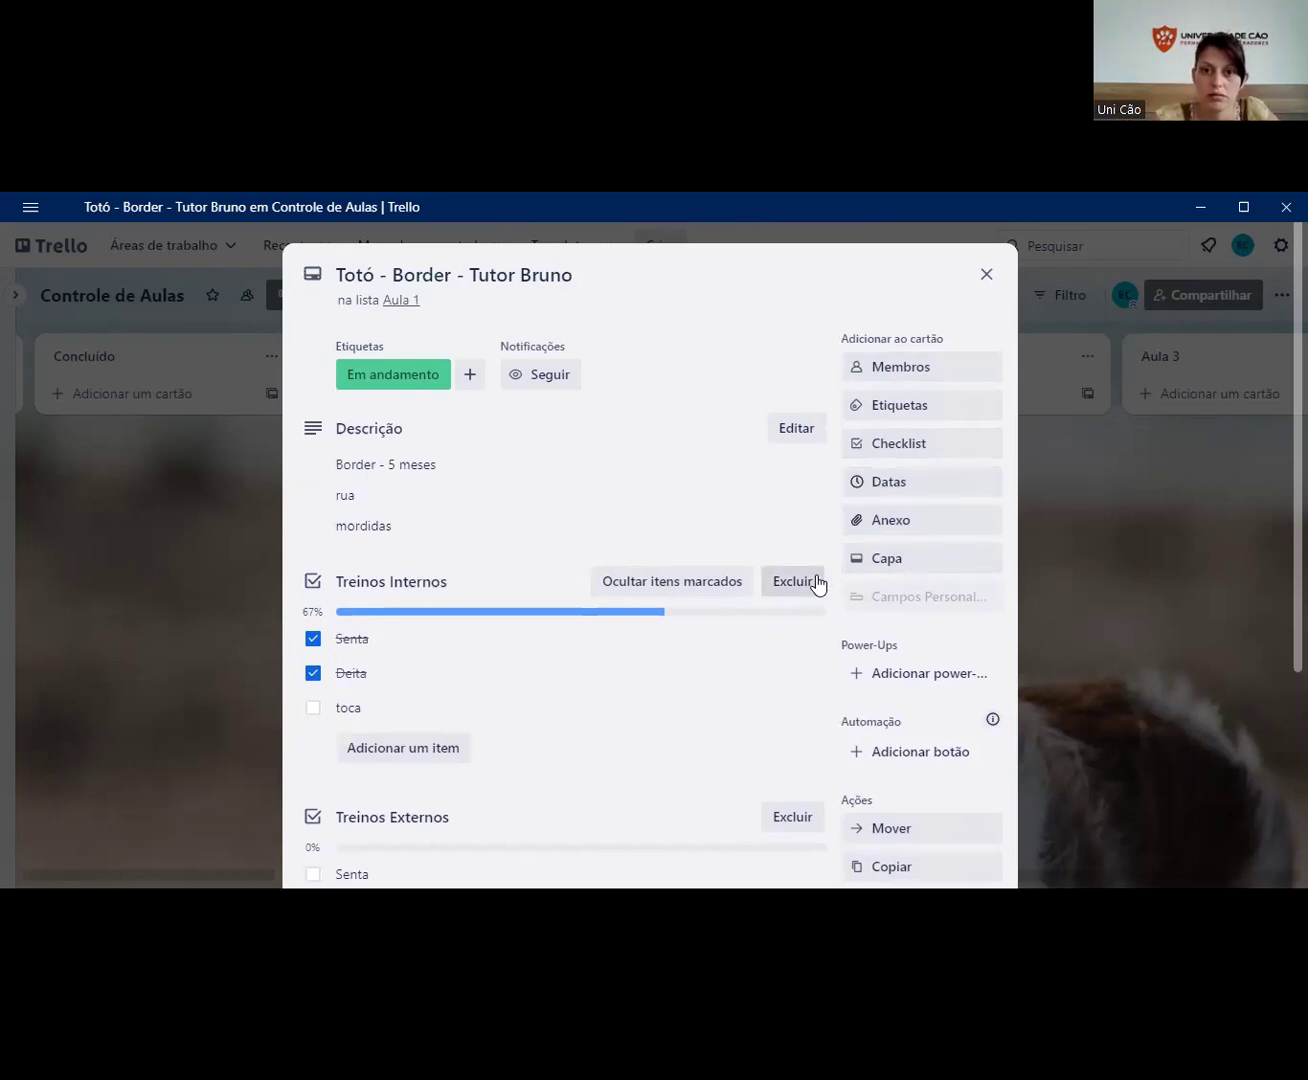
scroll(755, 525, "down", 1)
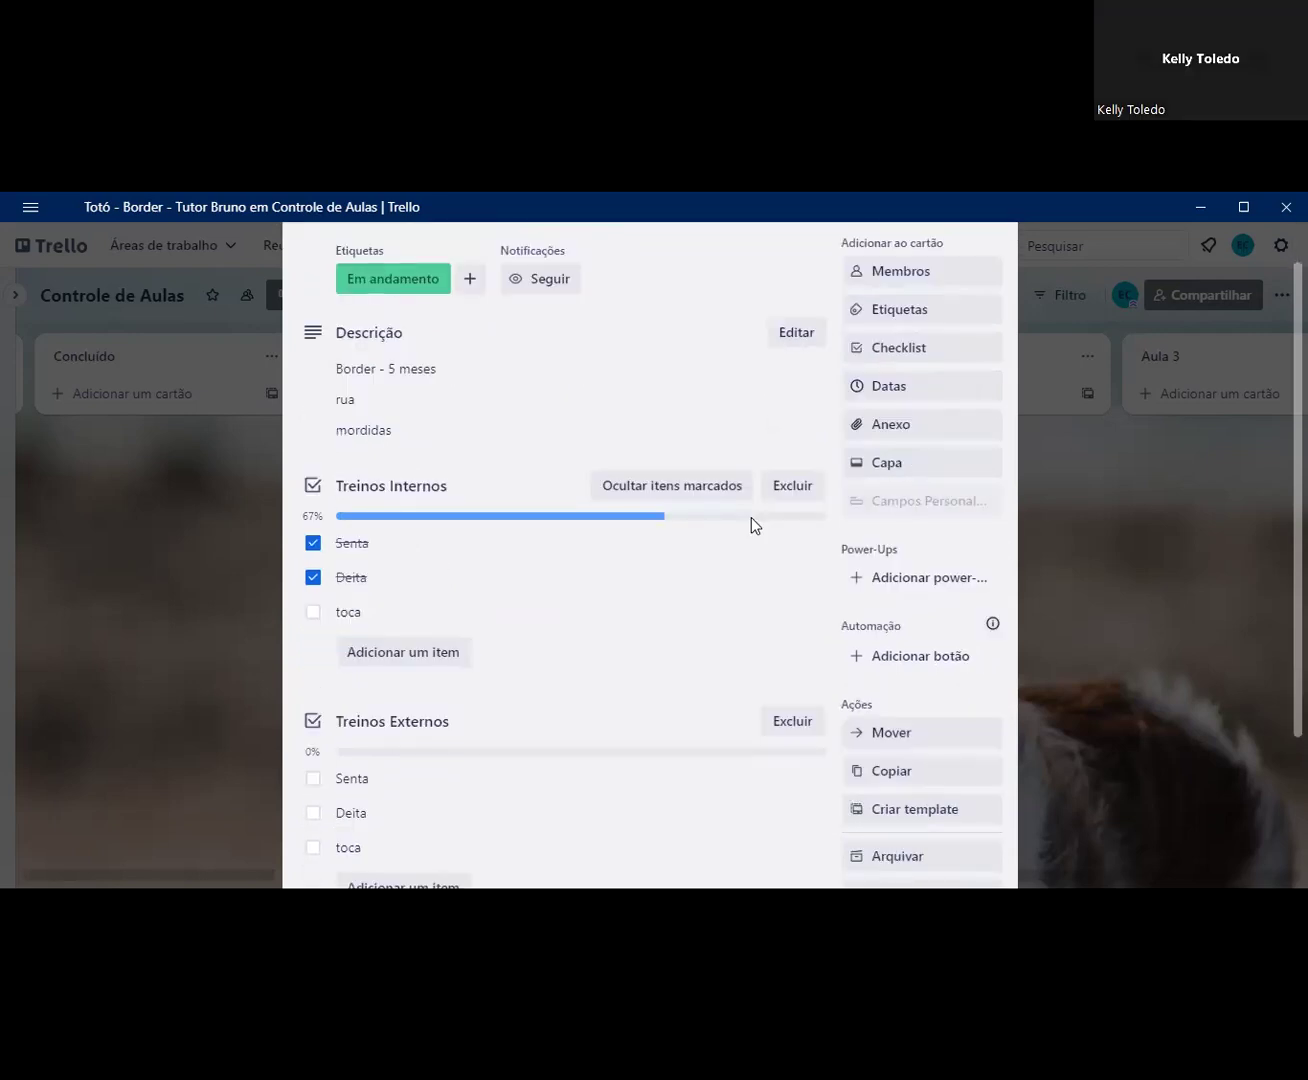
scroll(755, 525, "up", 1)
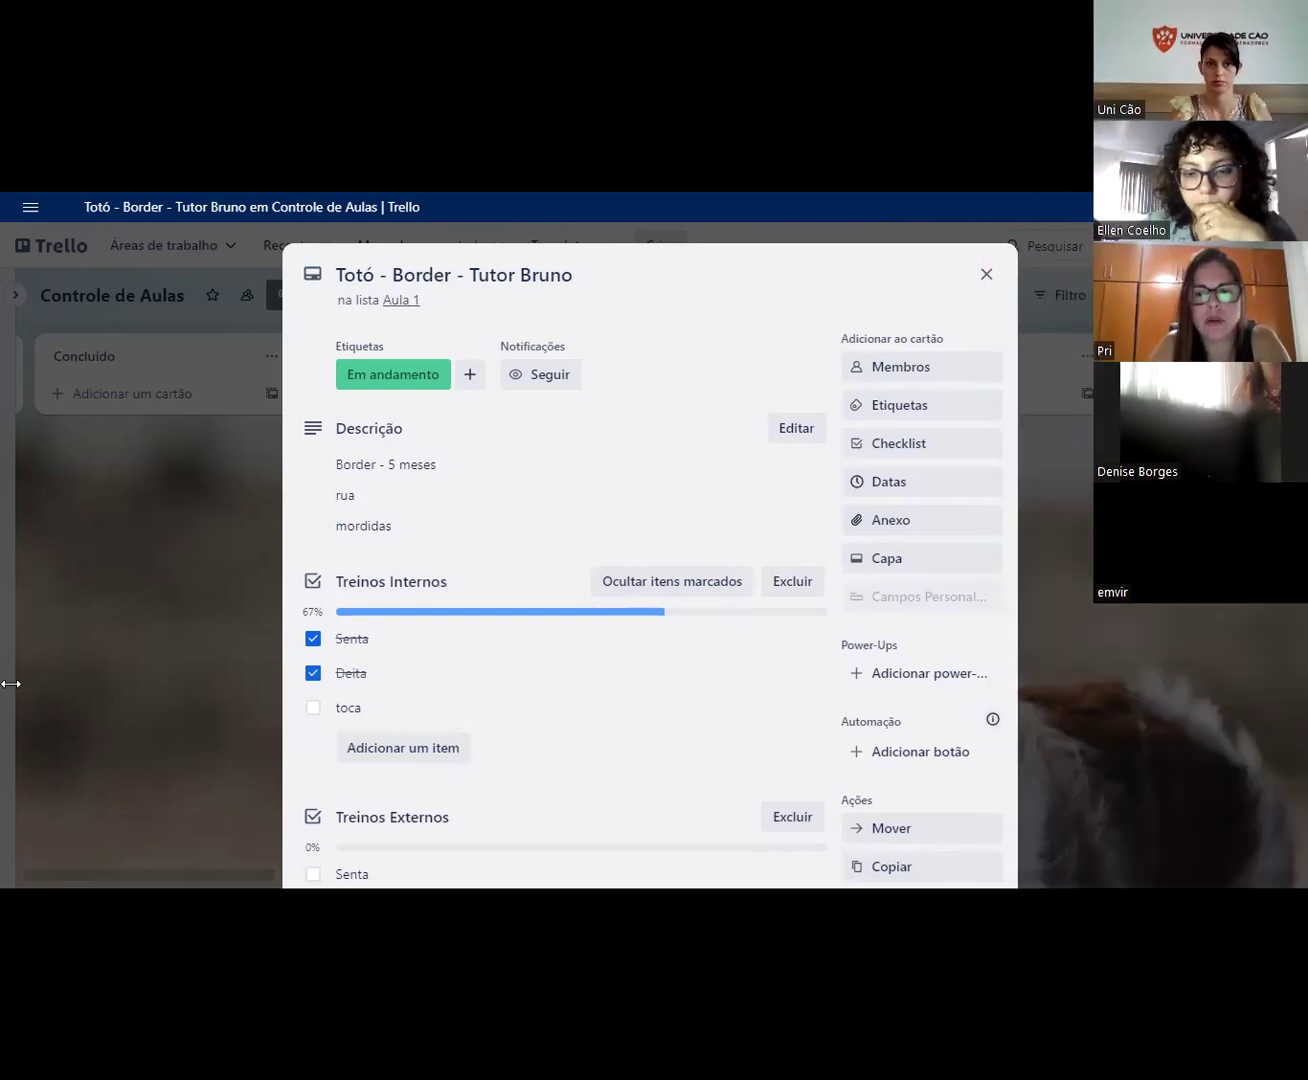
scroll(908, 517, "down", 3)
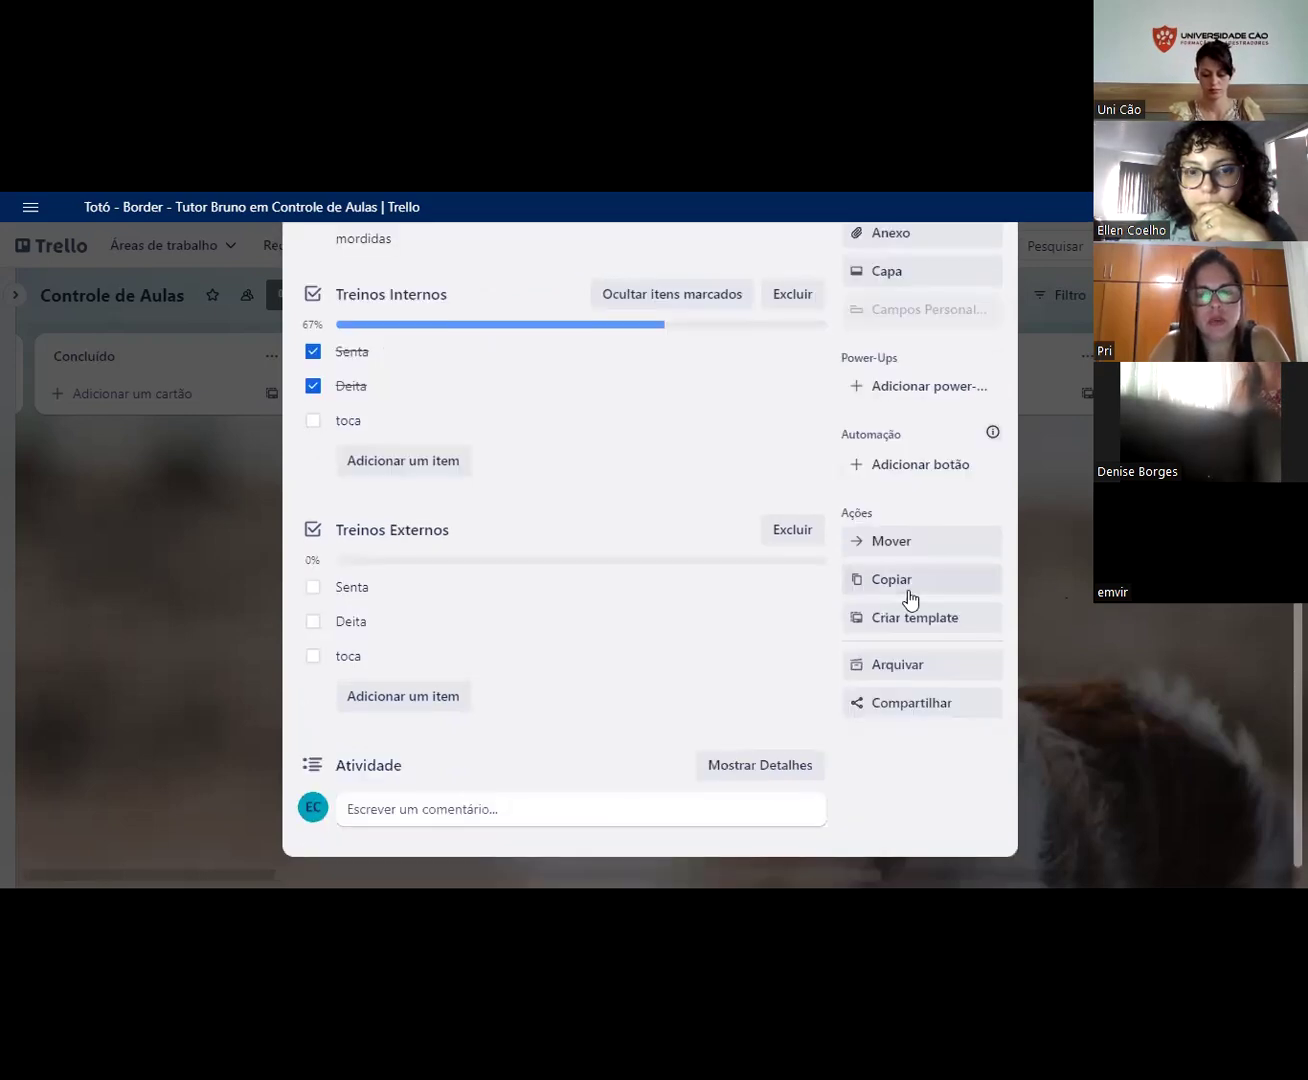
scroll(907, 587, "up", 1)
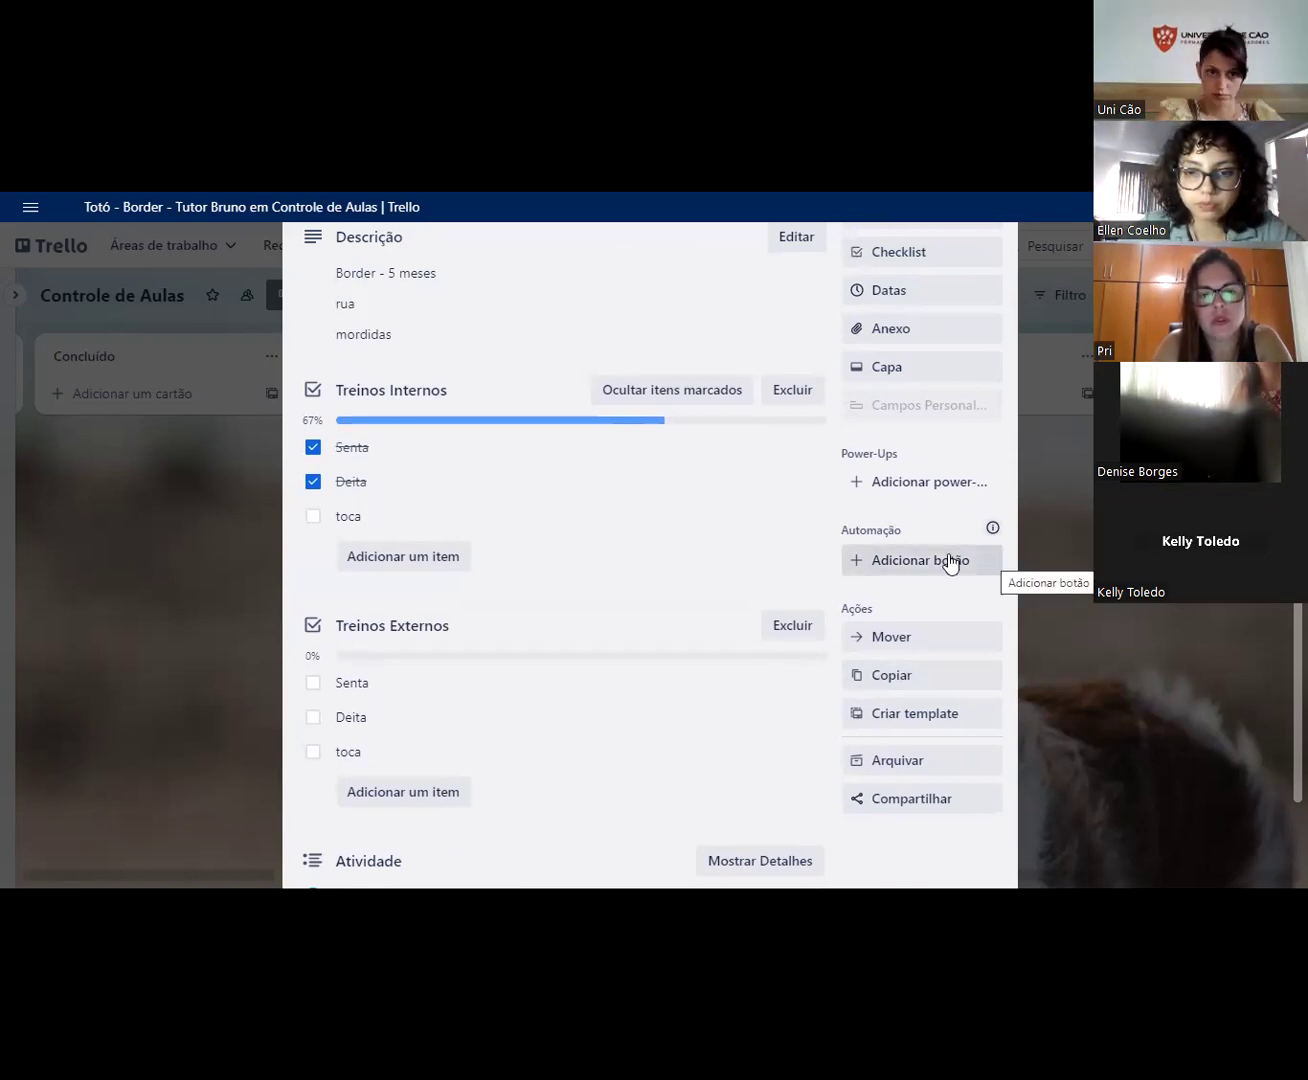
scroll(667, 545, "down", 2)
scroll(669, 548, "up", 1)
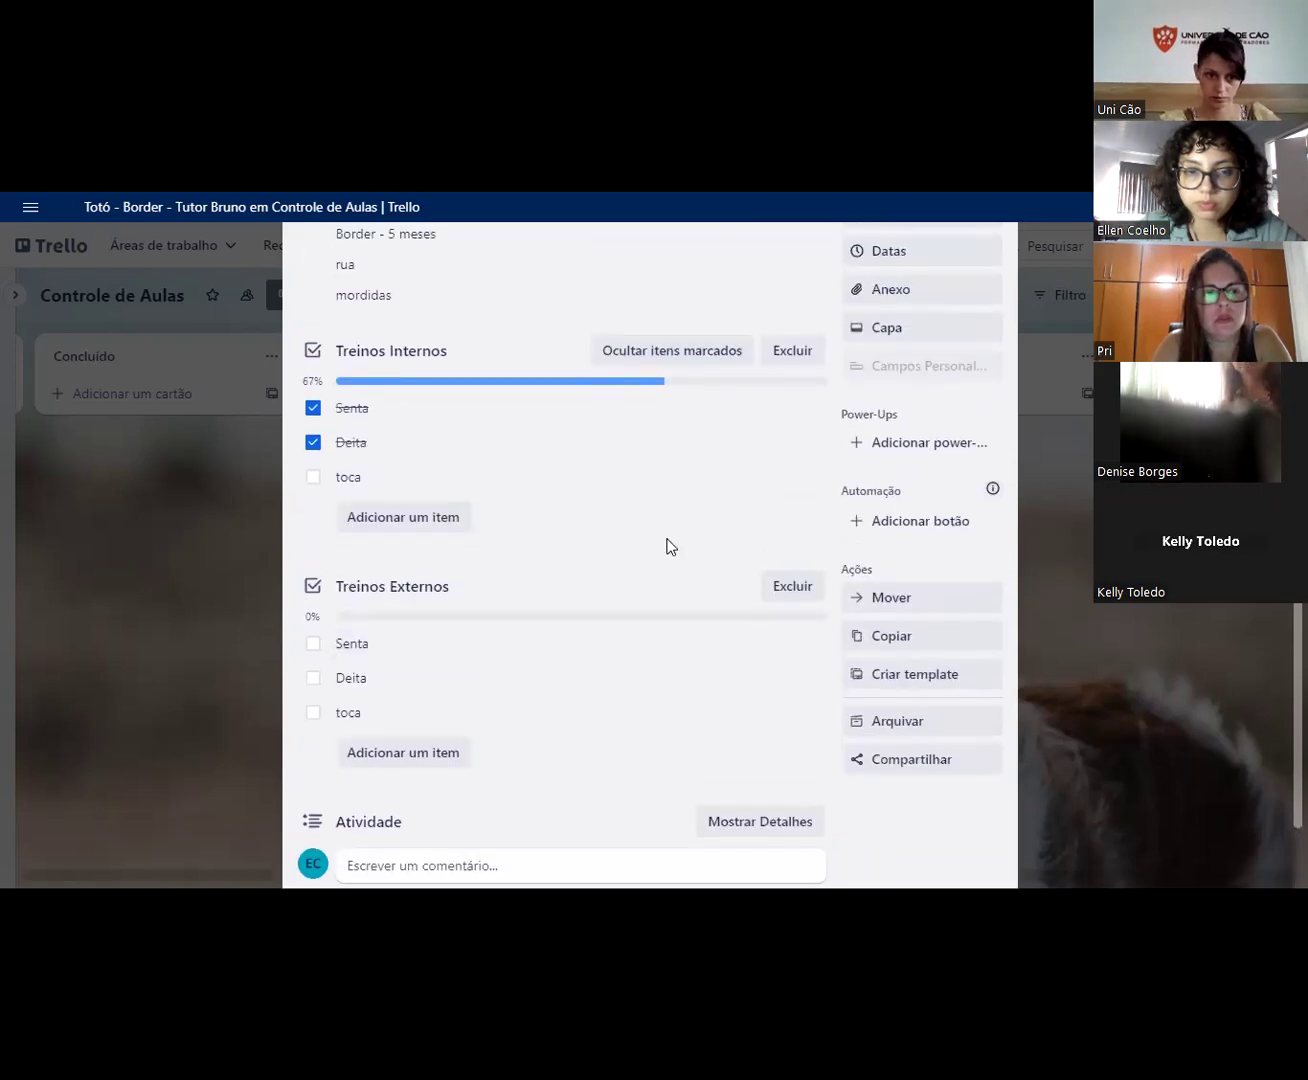
scroll(669, 546, "down", 2)
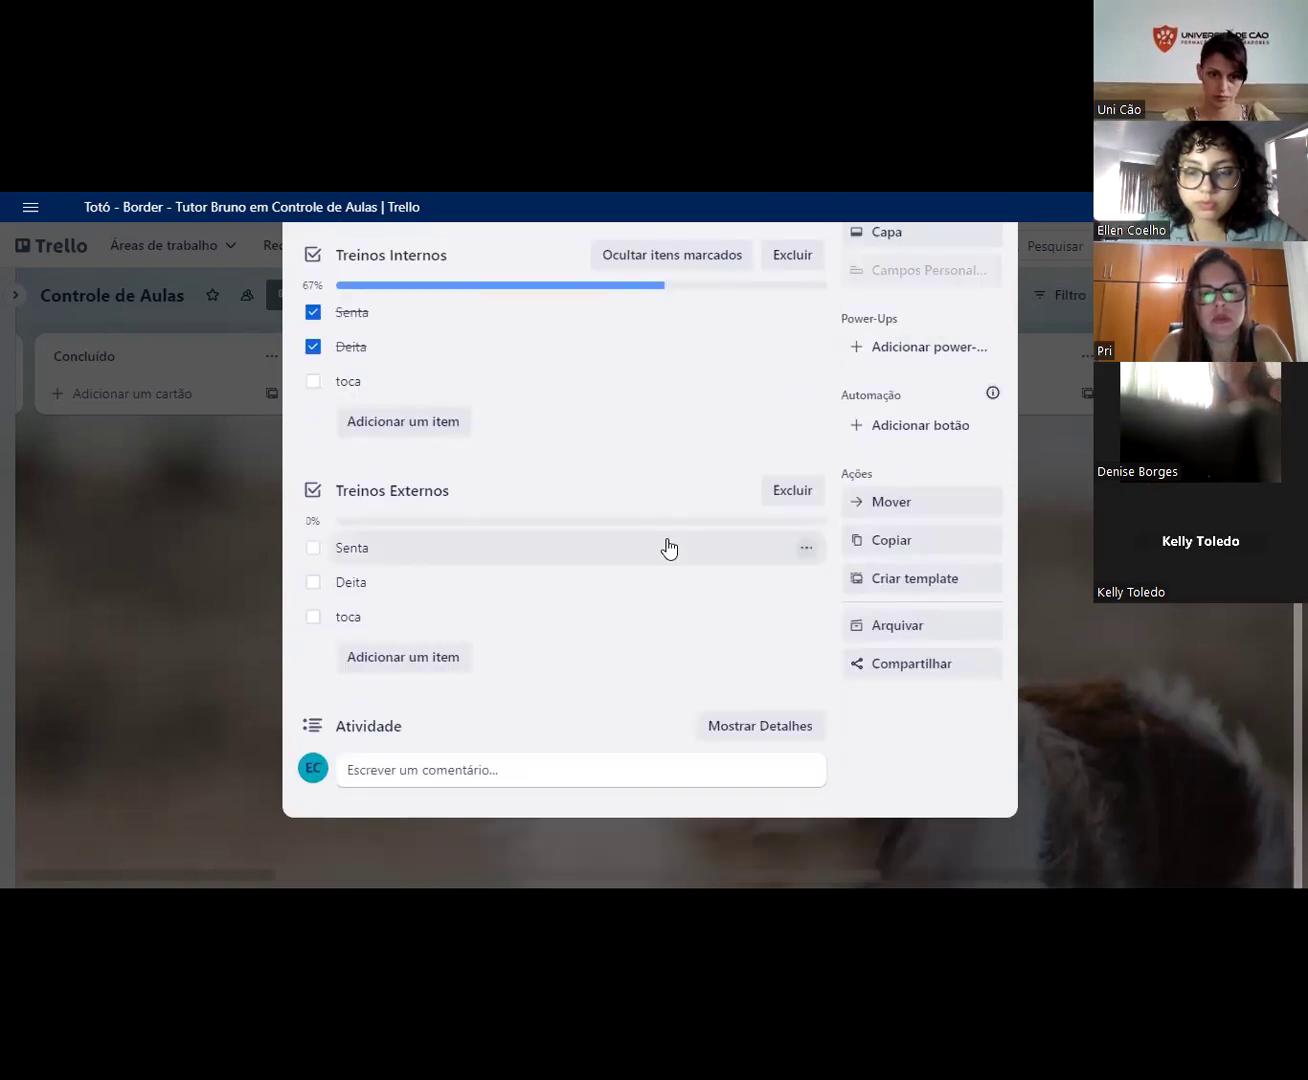
scroll(669, 546, "up", 3)
scroll(669, 545, "down", 3)
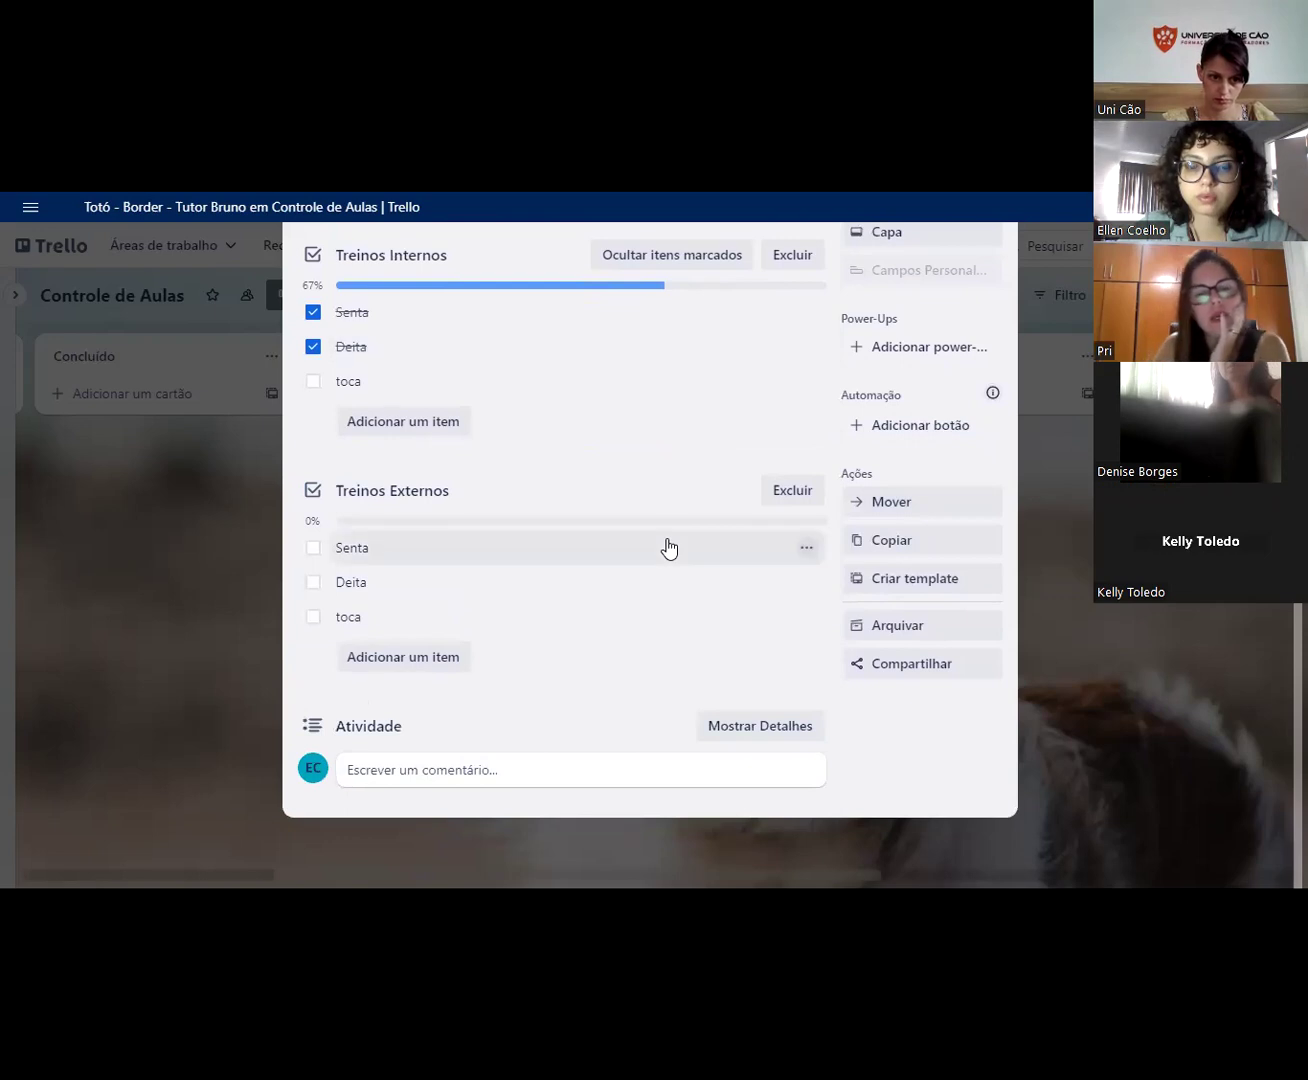
scroll(679, 595, "up", 3)
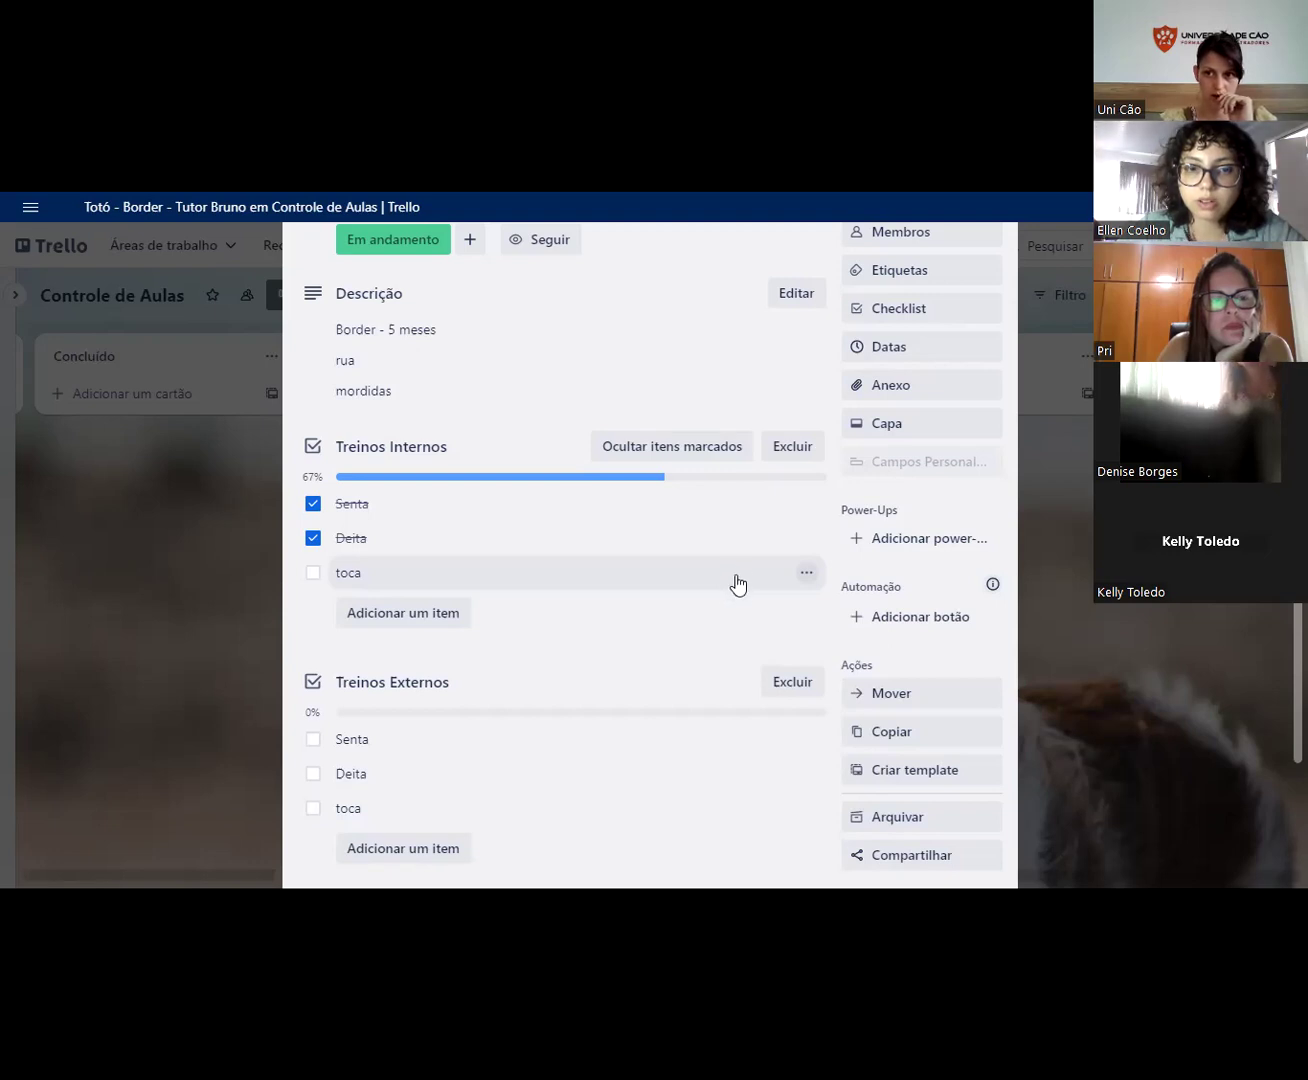
scroll(715, 589, "down", 2)
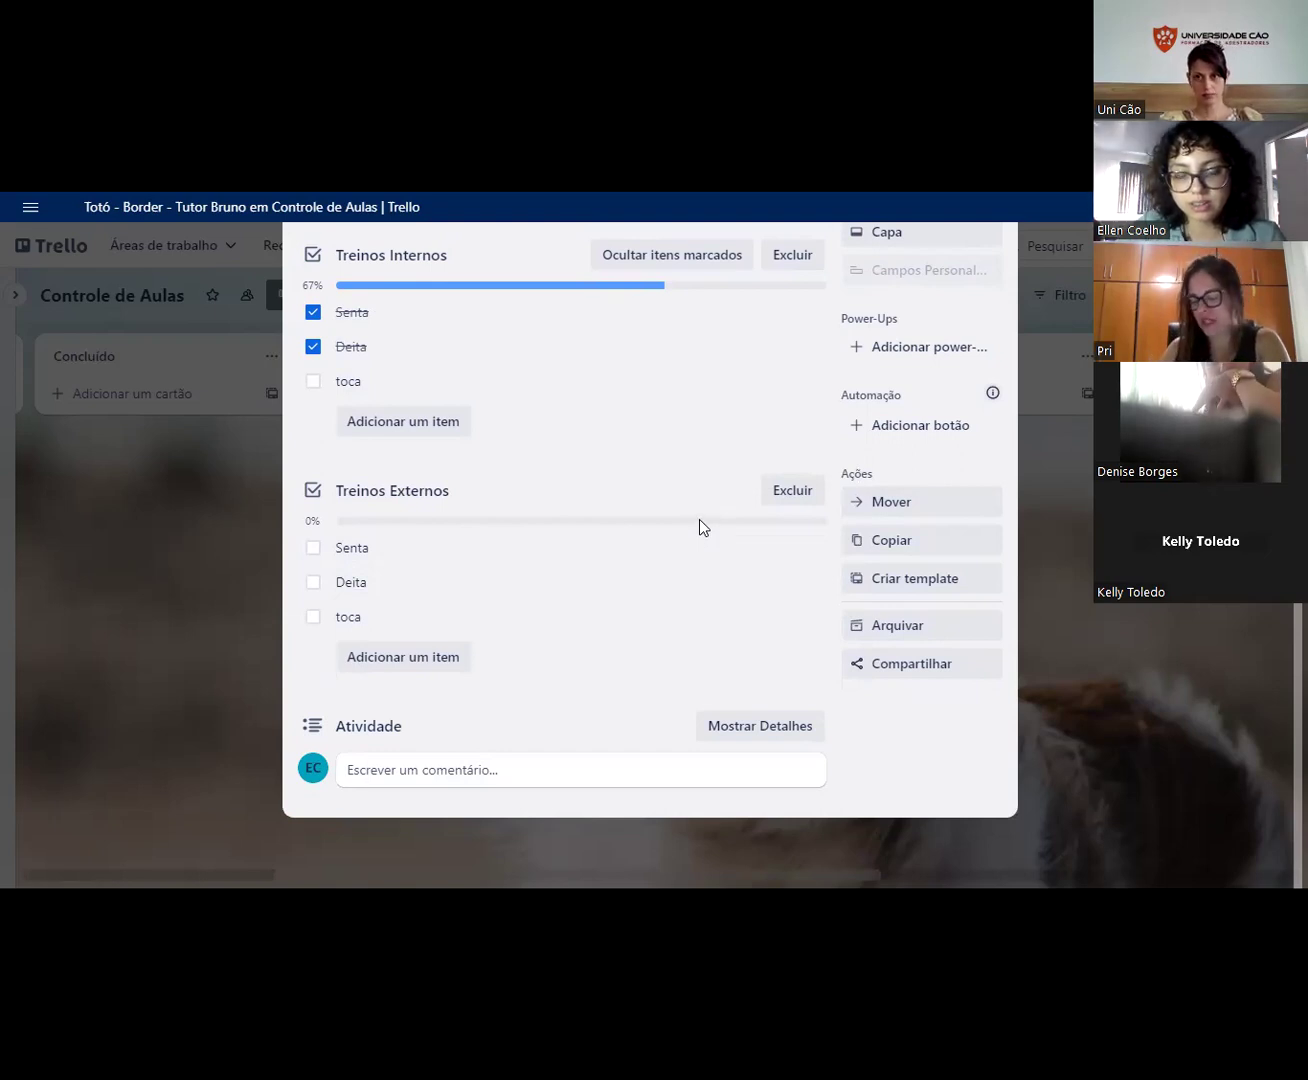
scroll(707, 520, "up", 4)
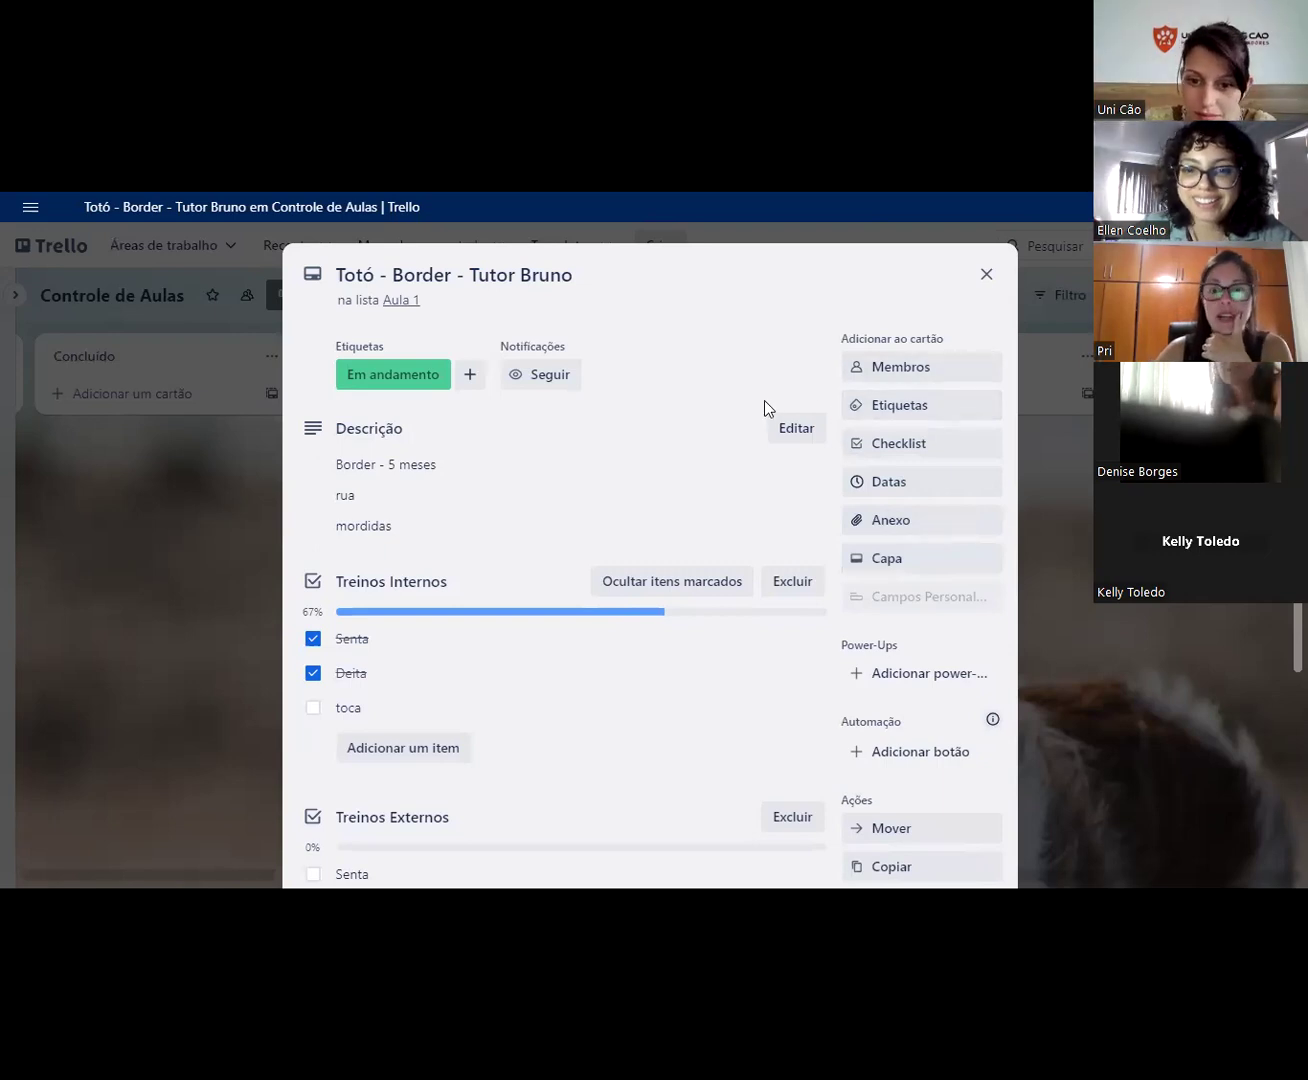
scroll(764, 405, "down", 2)
scroll(683, 438, "up", 1)
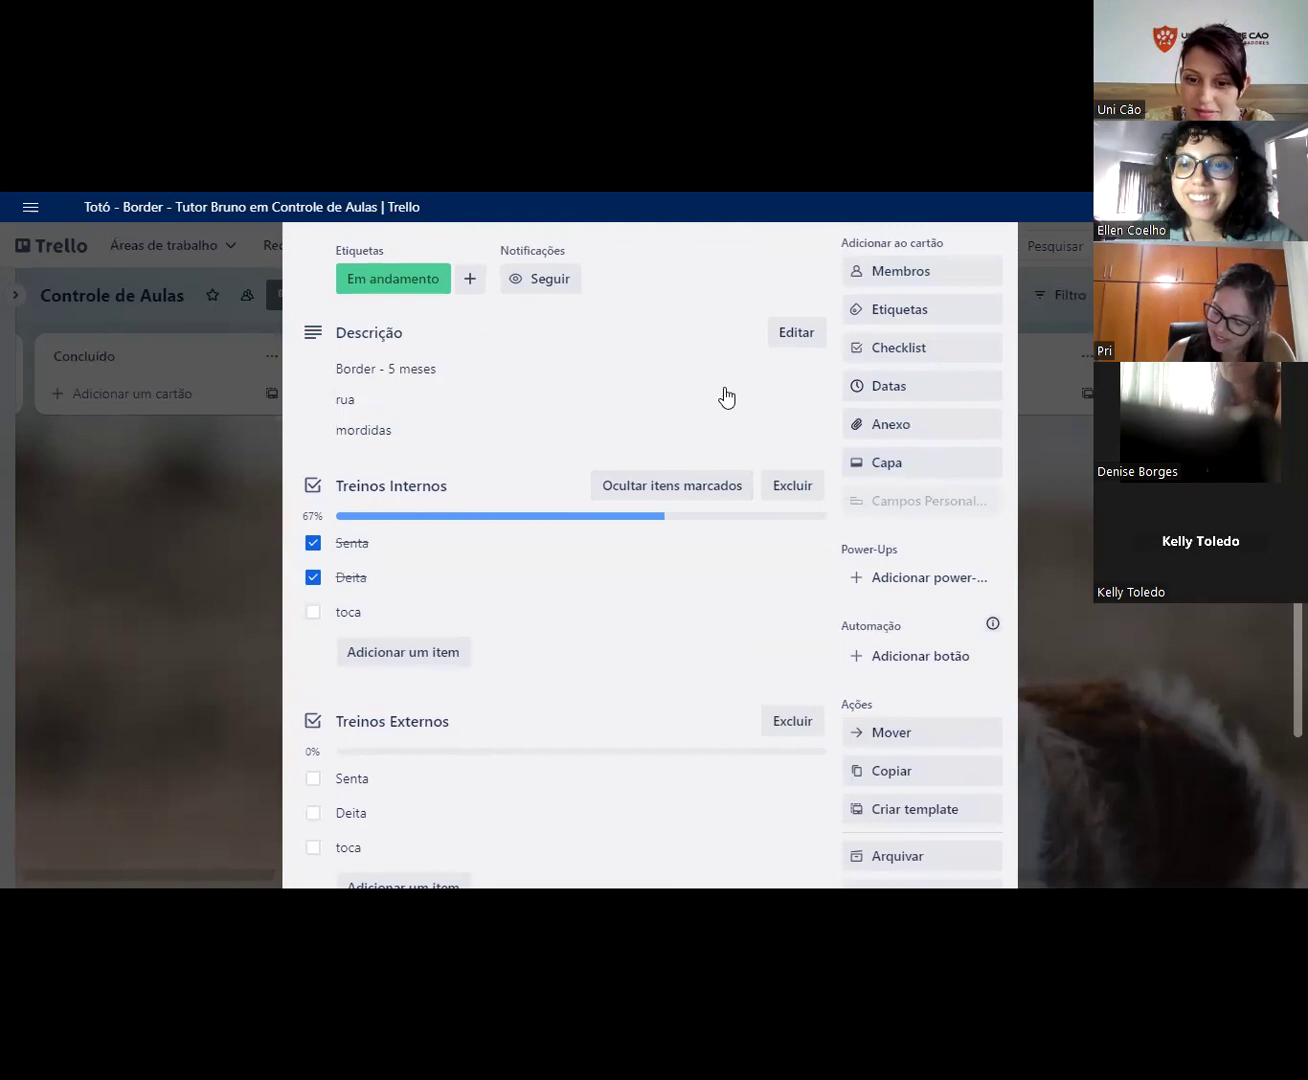
scroll(725, 397, "up", 1)
scroll(752, 482, "down", 1)
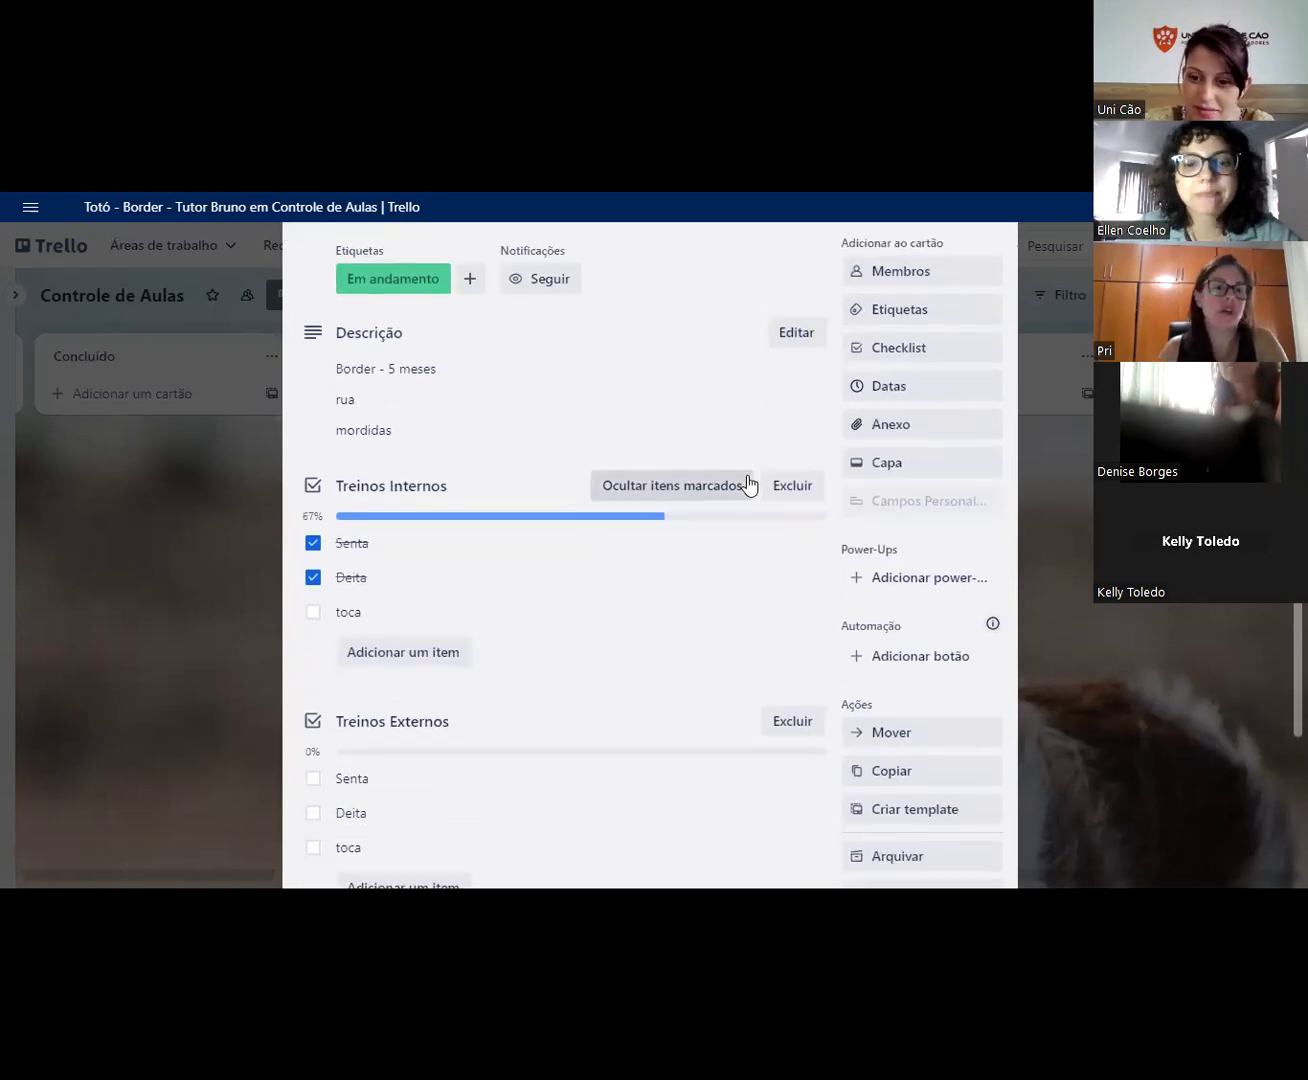
scroll(695, 491, "up", 1)
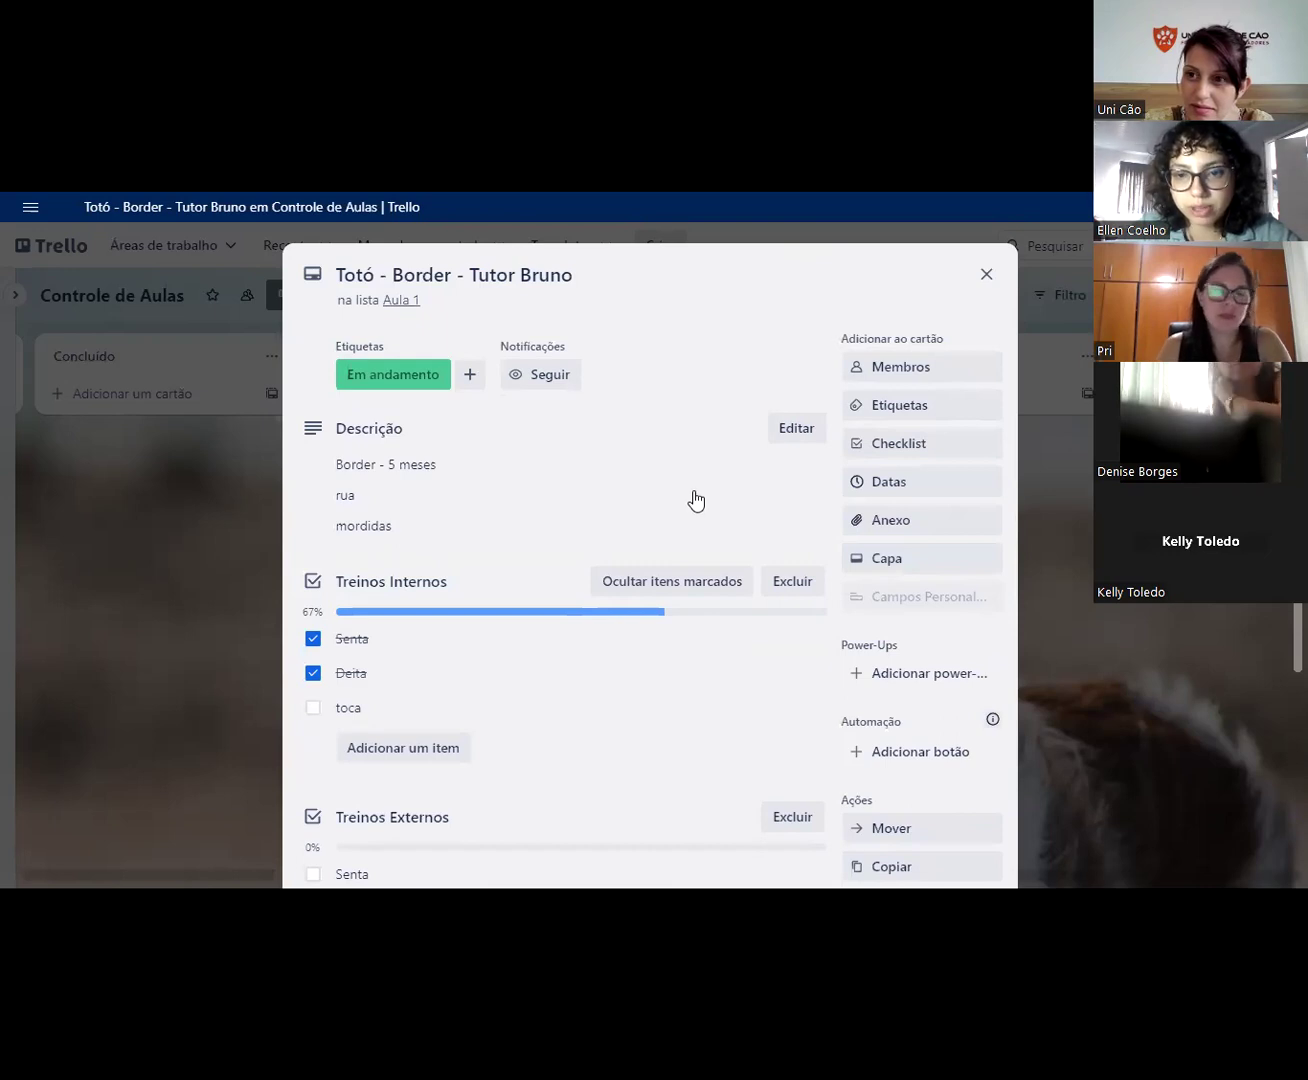
scroll(694, 510, "down", 2)
scroll(694, 510, "up", 2)
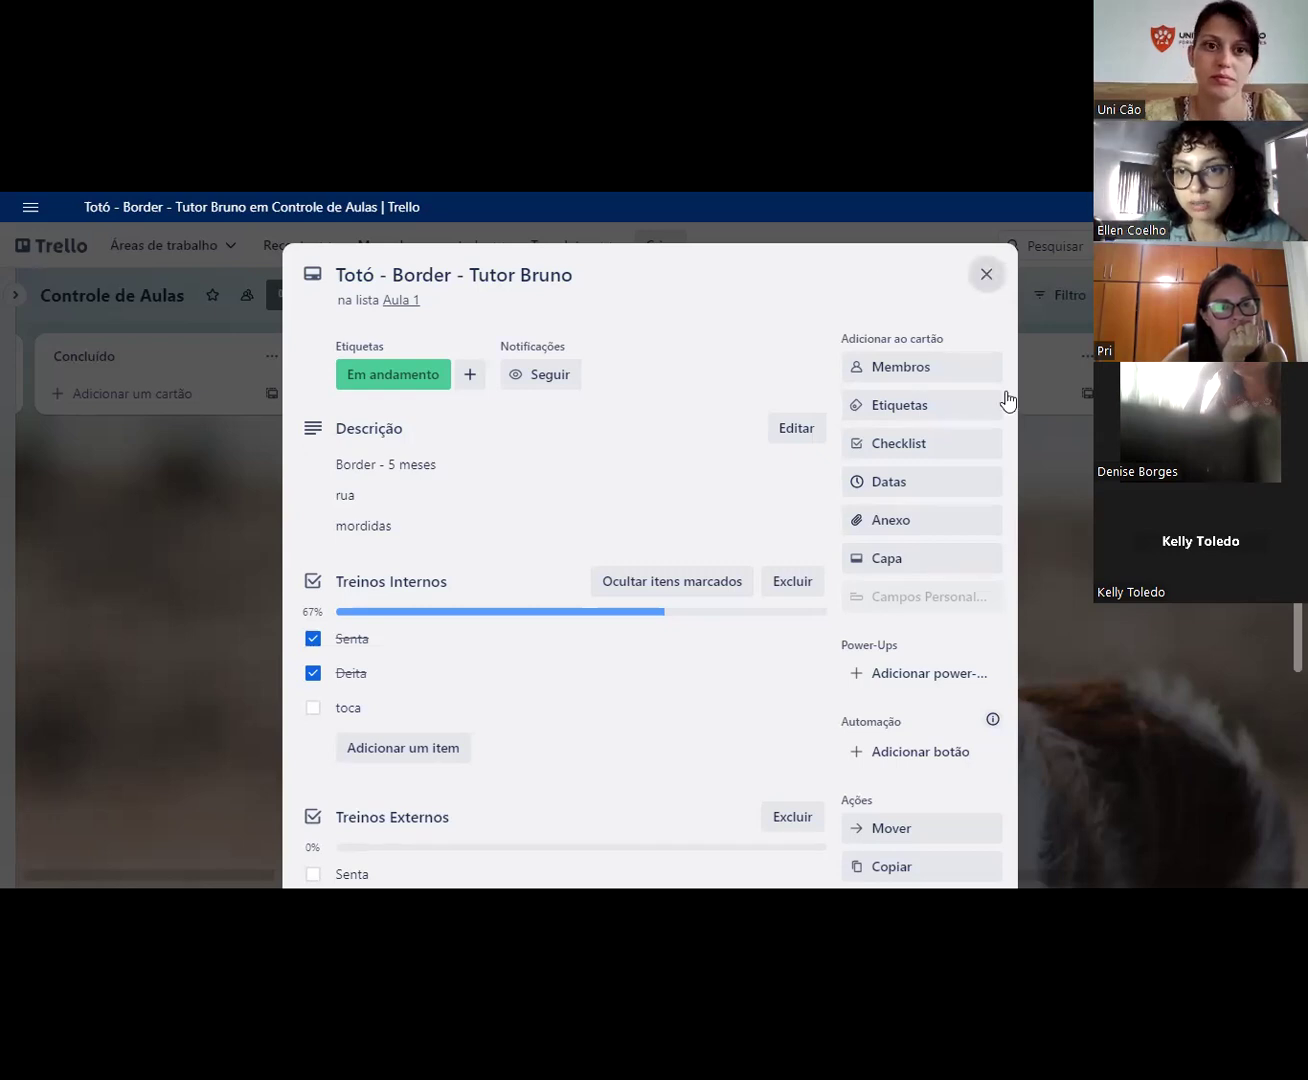
left_click(1017, 304)
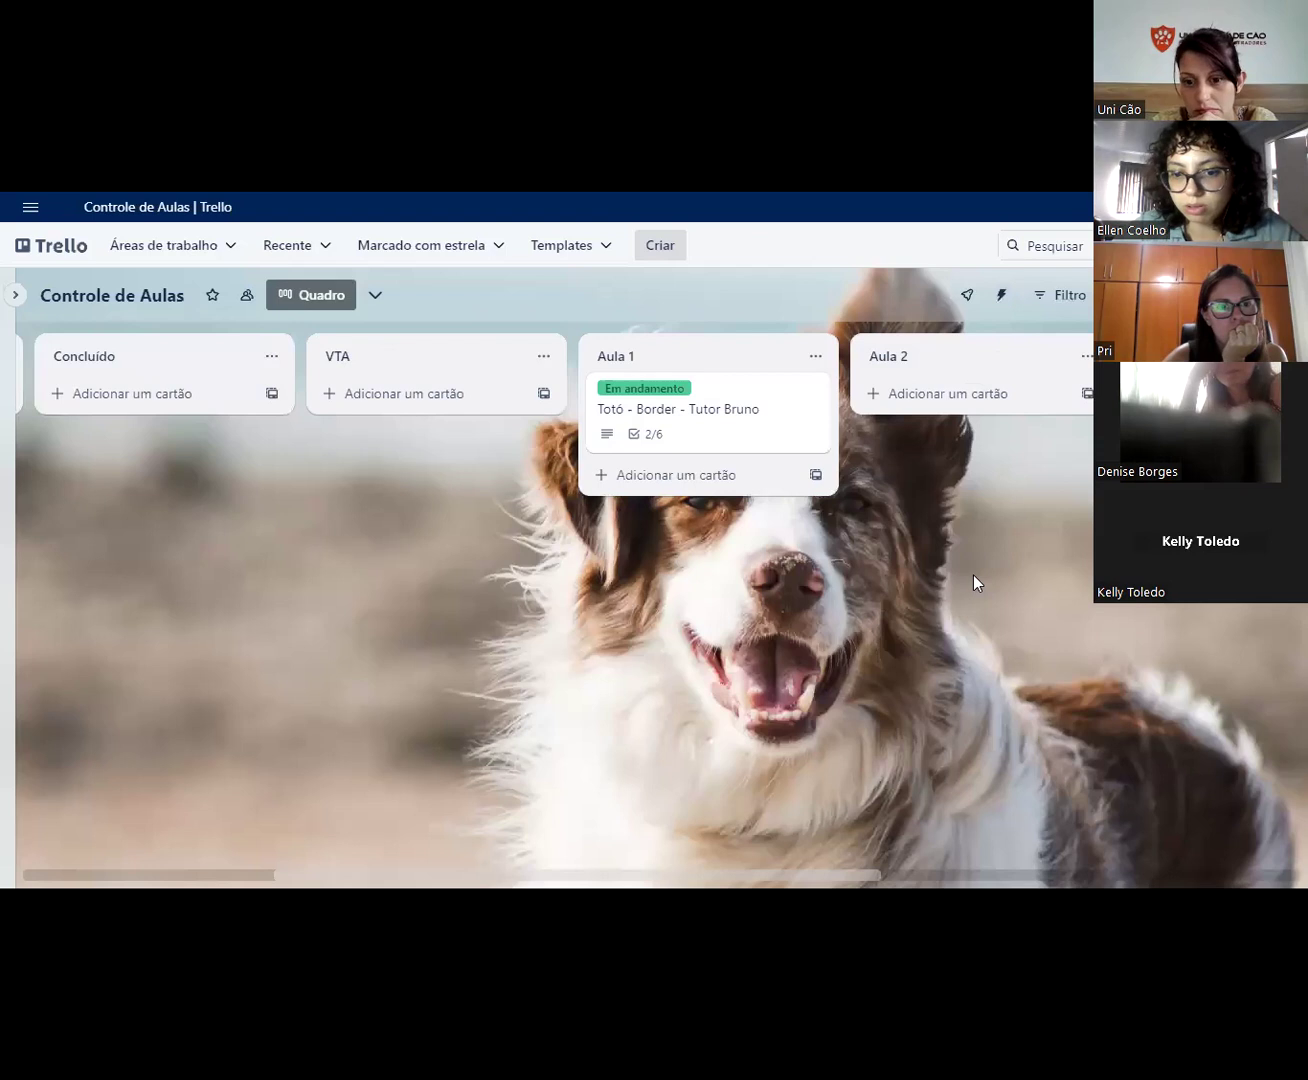
left_click_drag(695, 885, 458, 852)
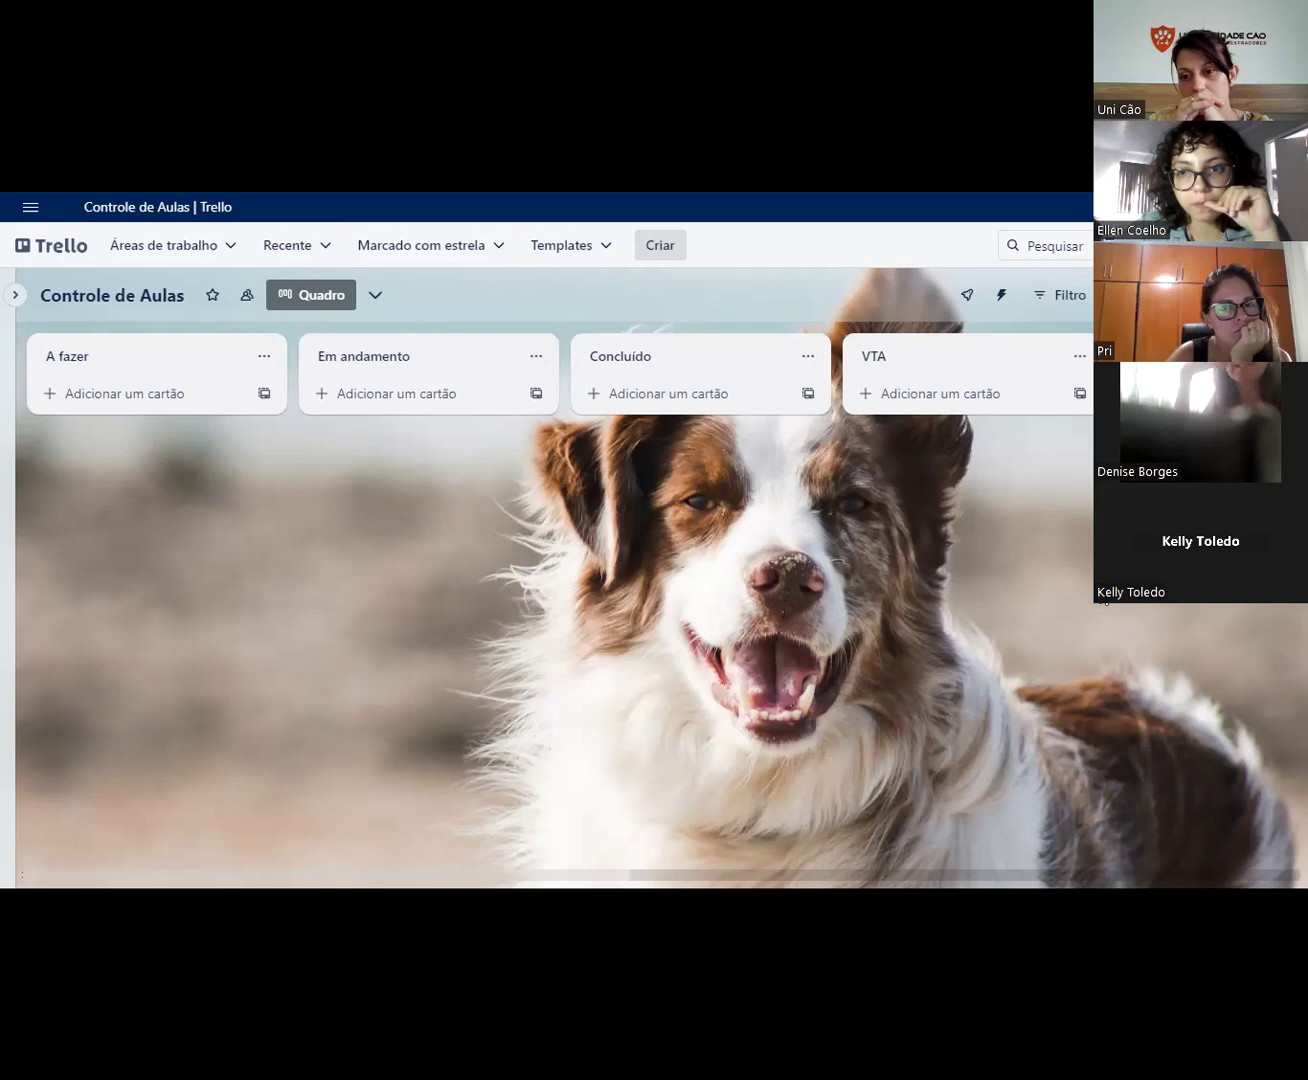
scroll(467, 590, "right", 10)
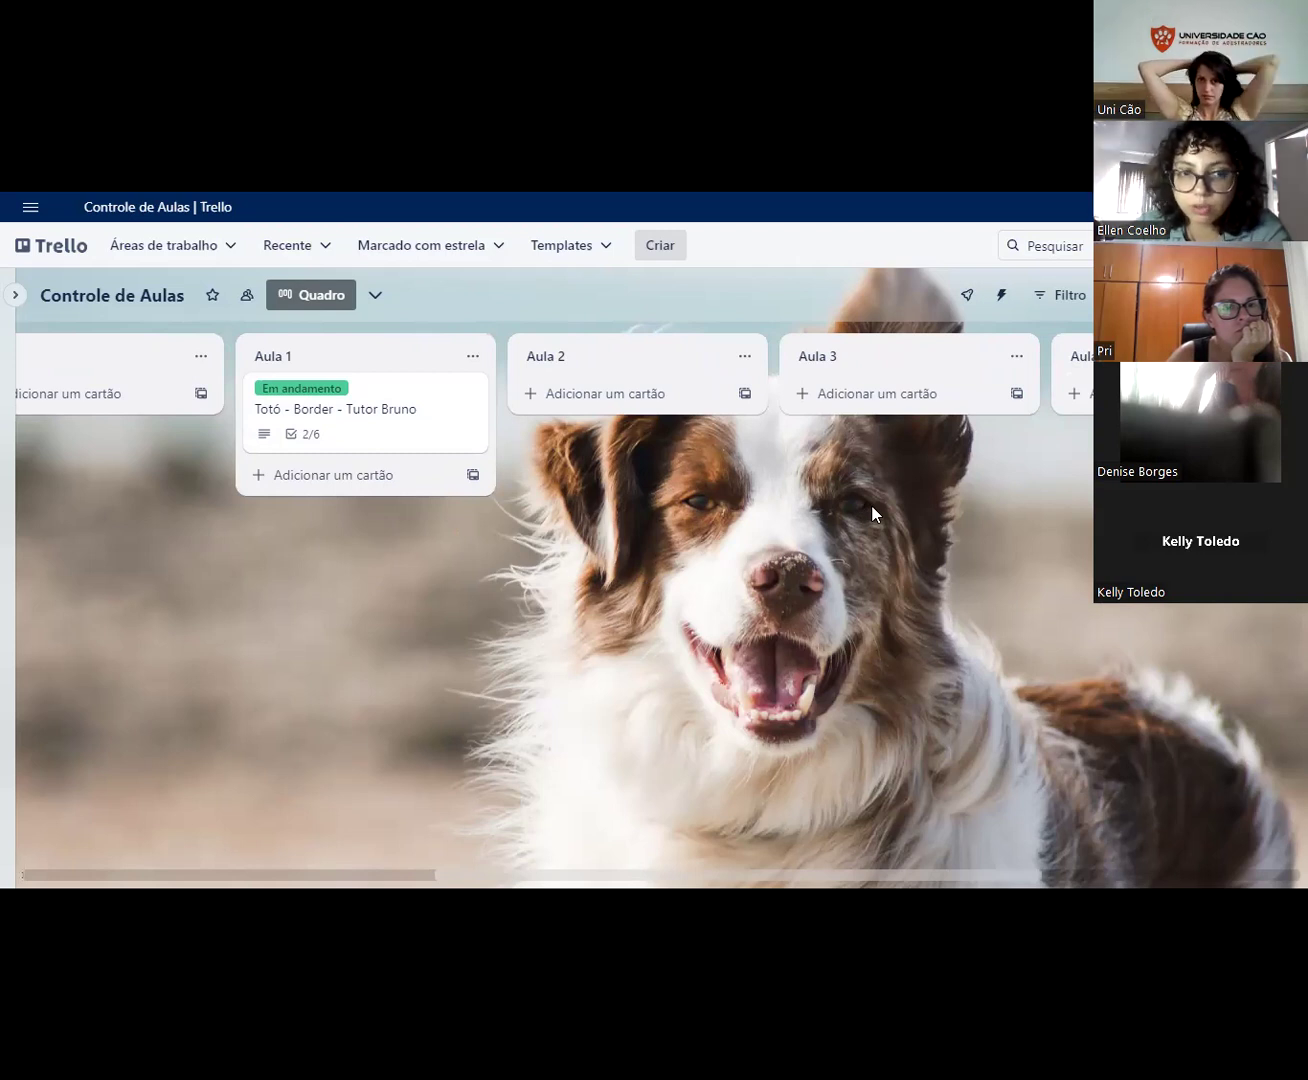
scroll(682, 535, "left", 1)
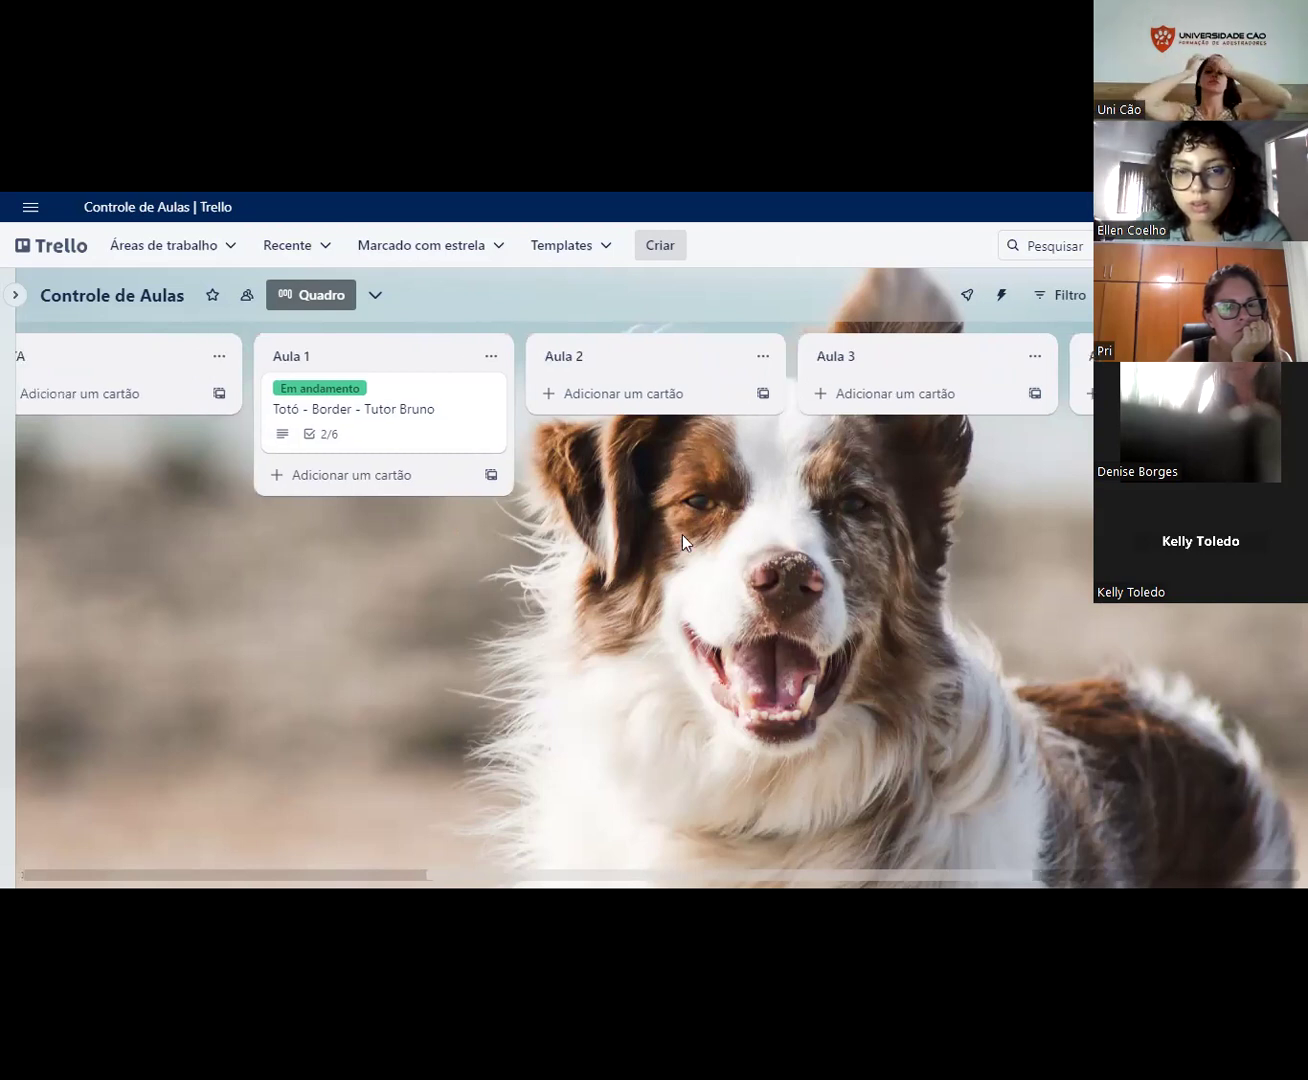
left_click_drag(464, 575, 695, 613)
left_click_drag(416, 581, 722, 563)
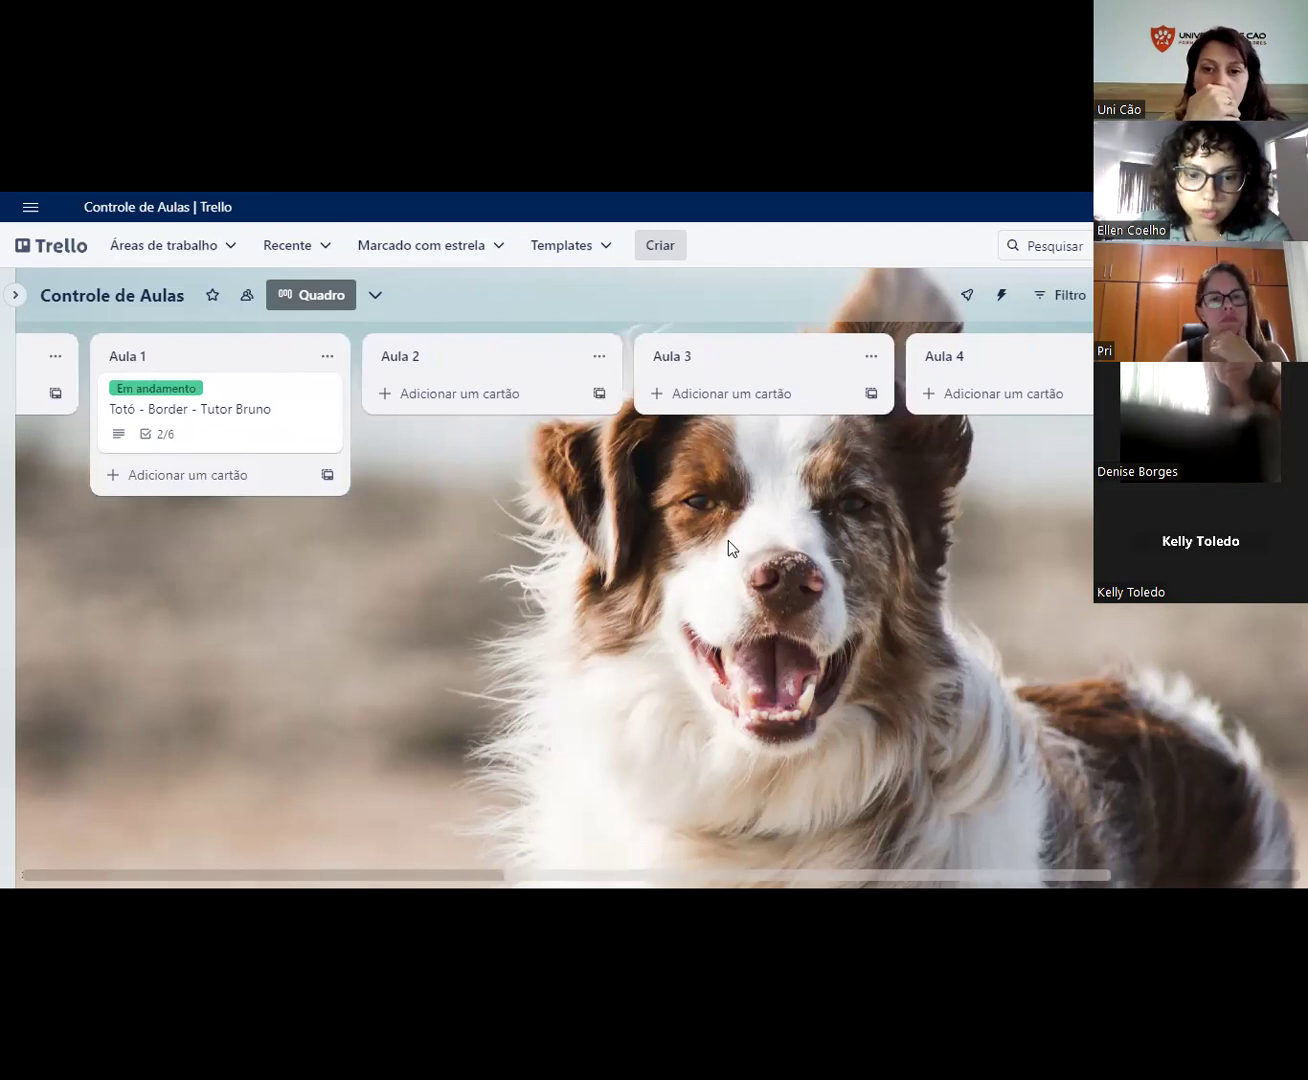
left_click_drag(504, 496, 774, 487)
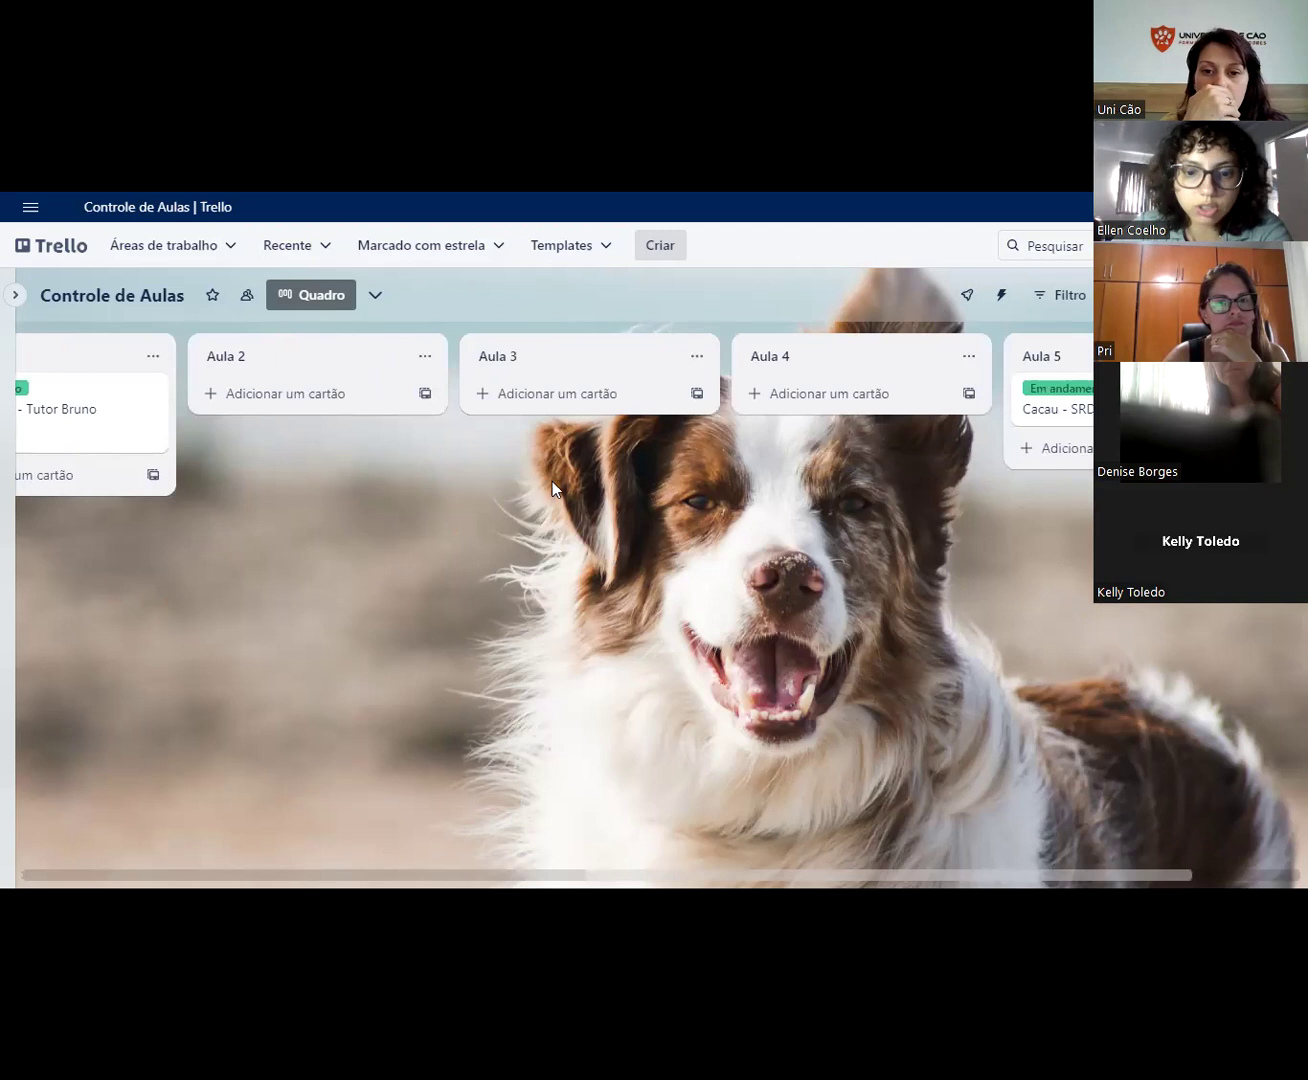
left_click_drag(552, 481, 768, 305)
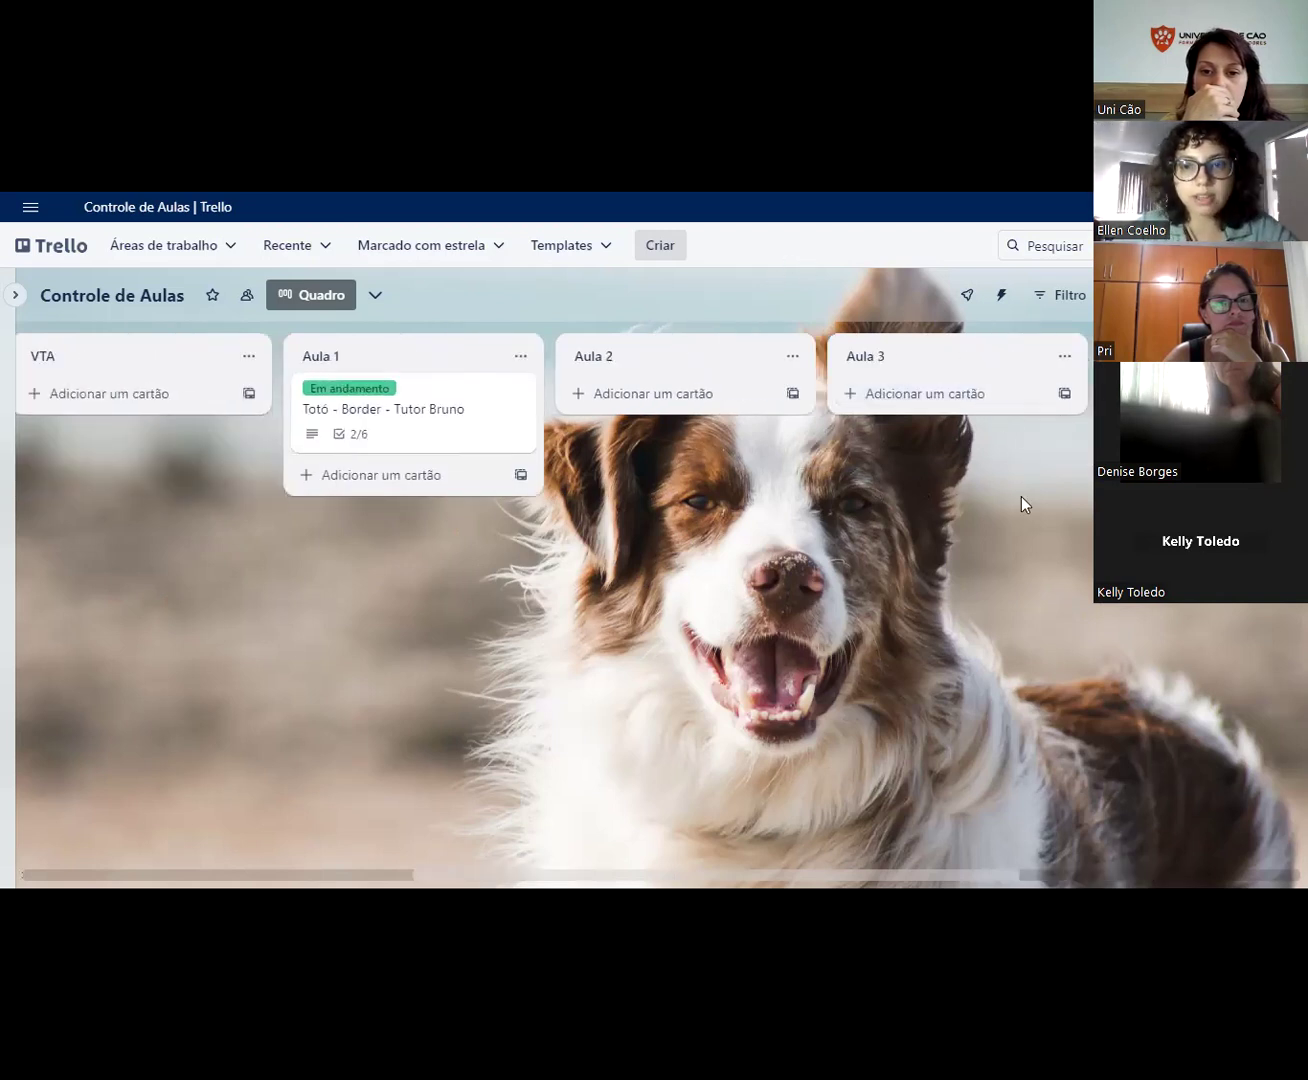
scroll(262, 555, "right", 5)
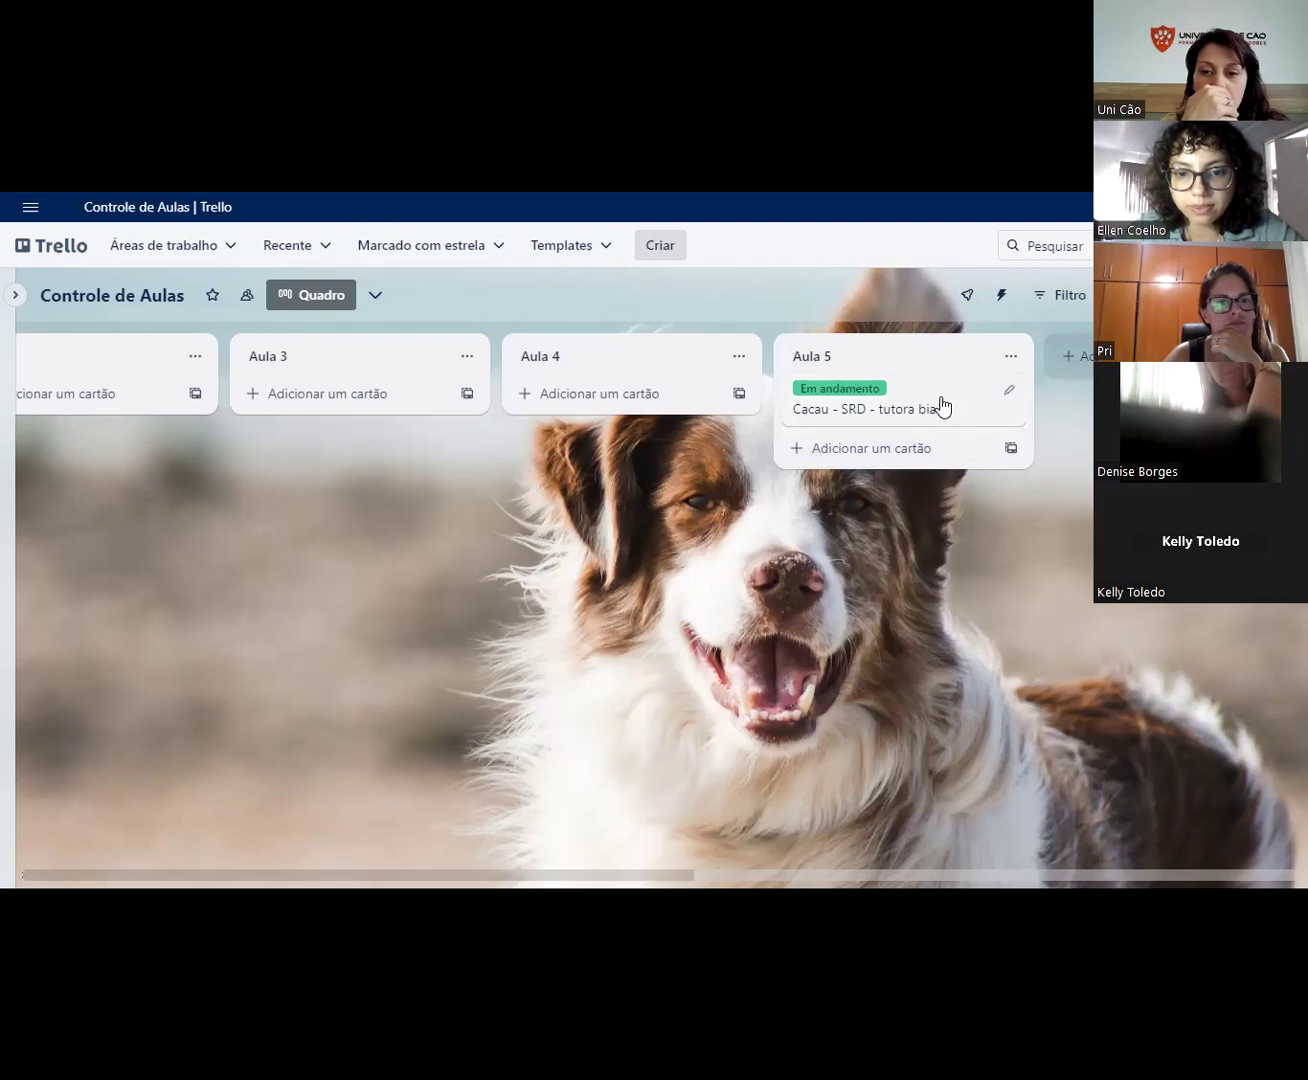
scroll(431, 504, "left", 2)
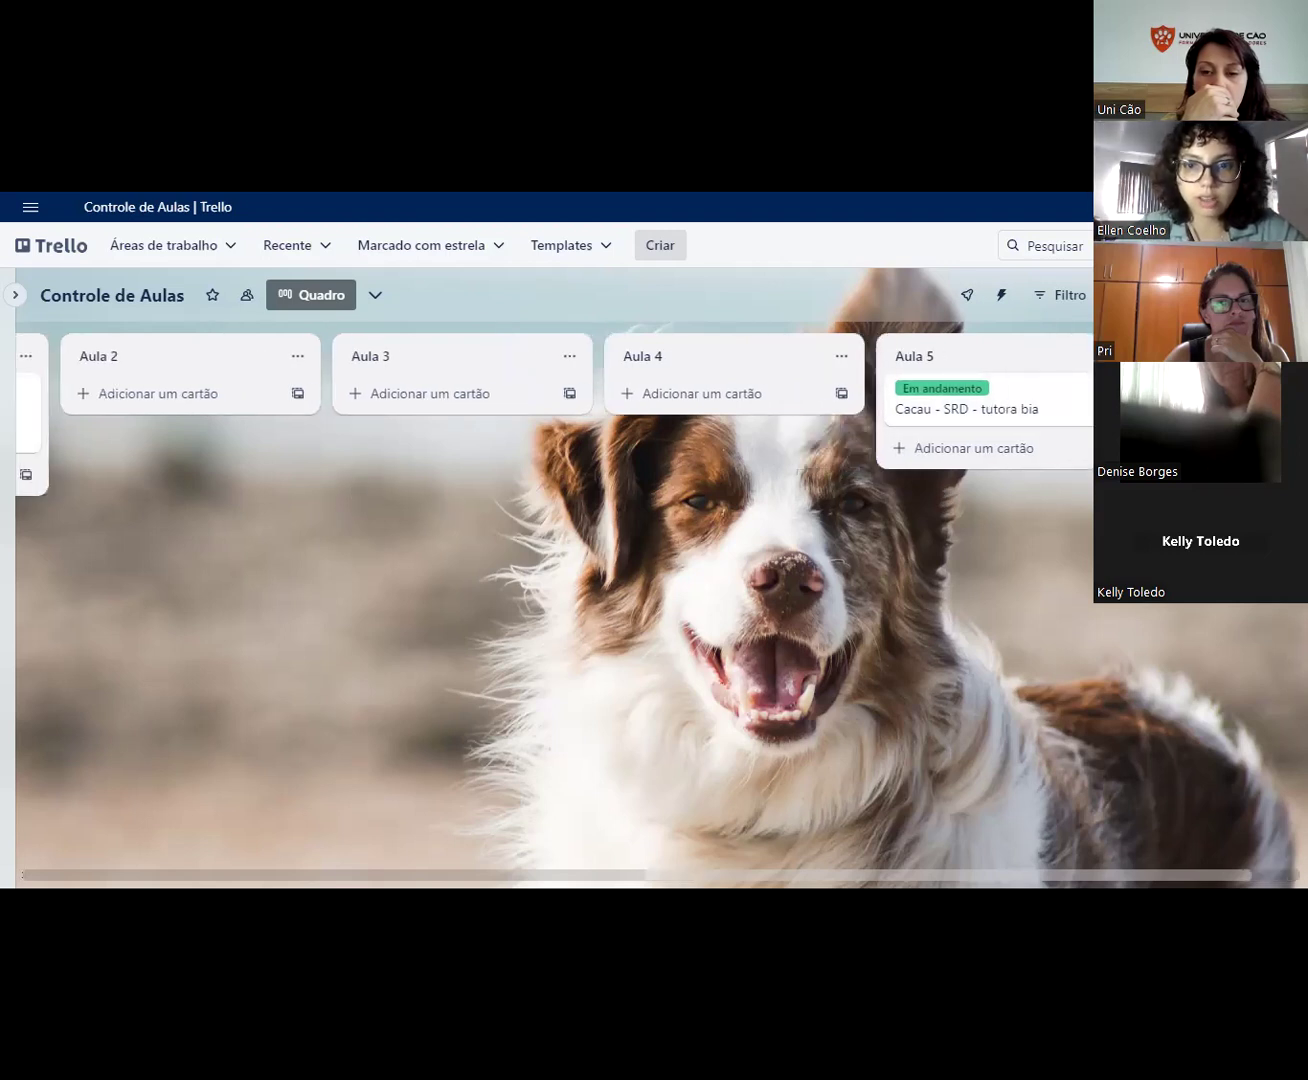
left_click_drag(536, 547, 710, 532)
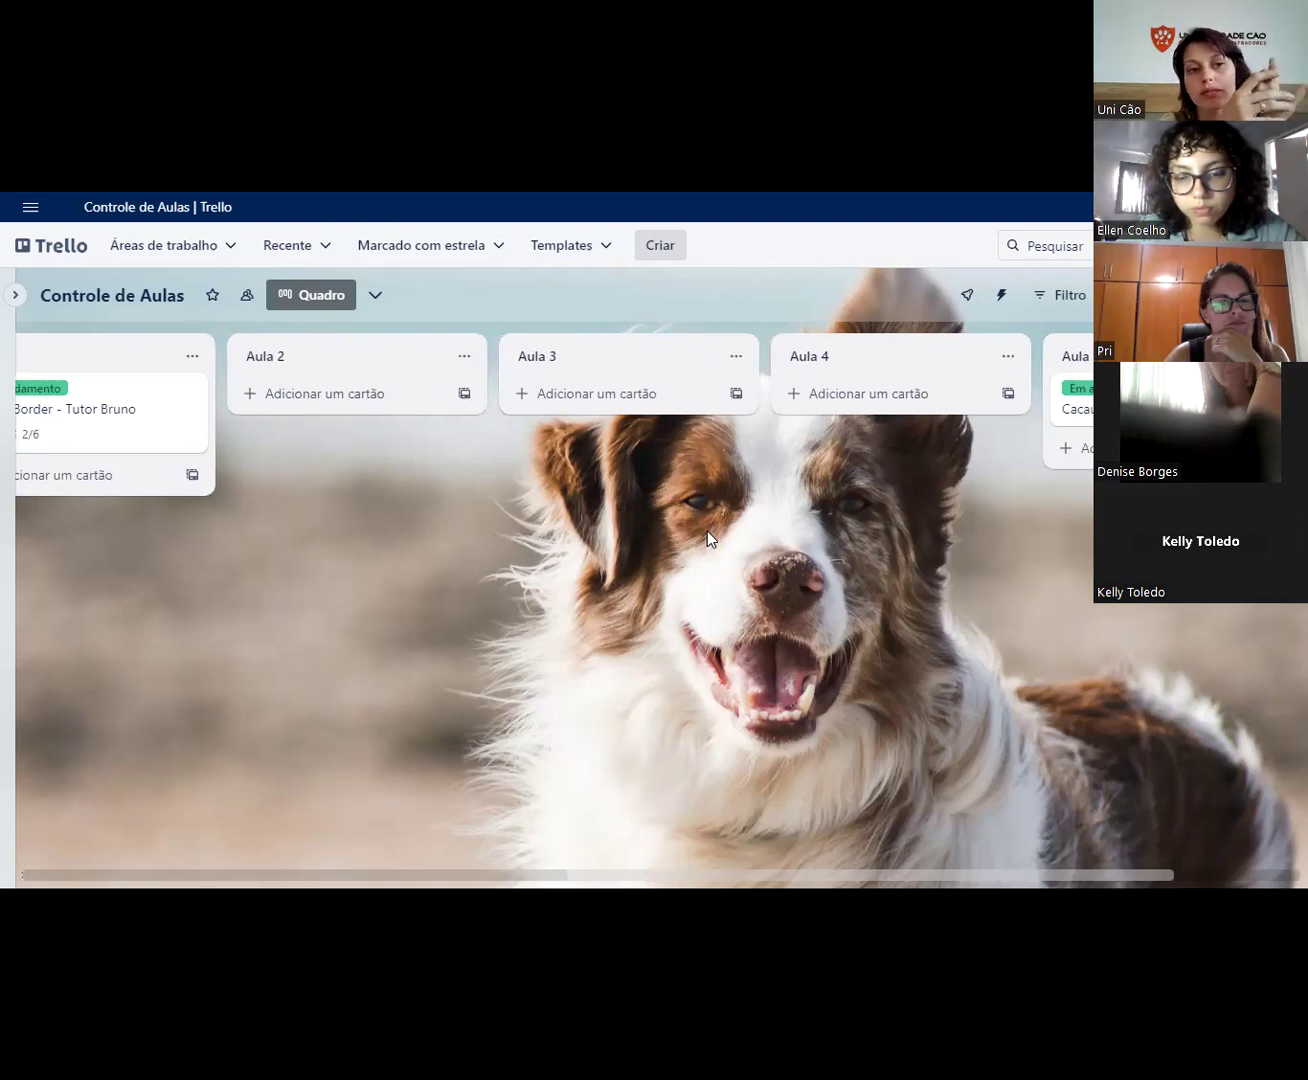
scroll(816, 531, "left", 5)
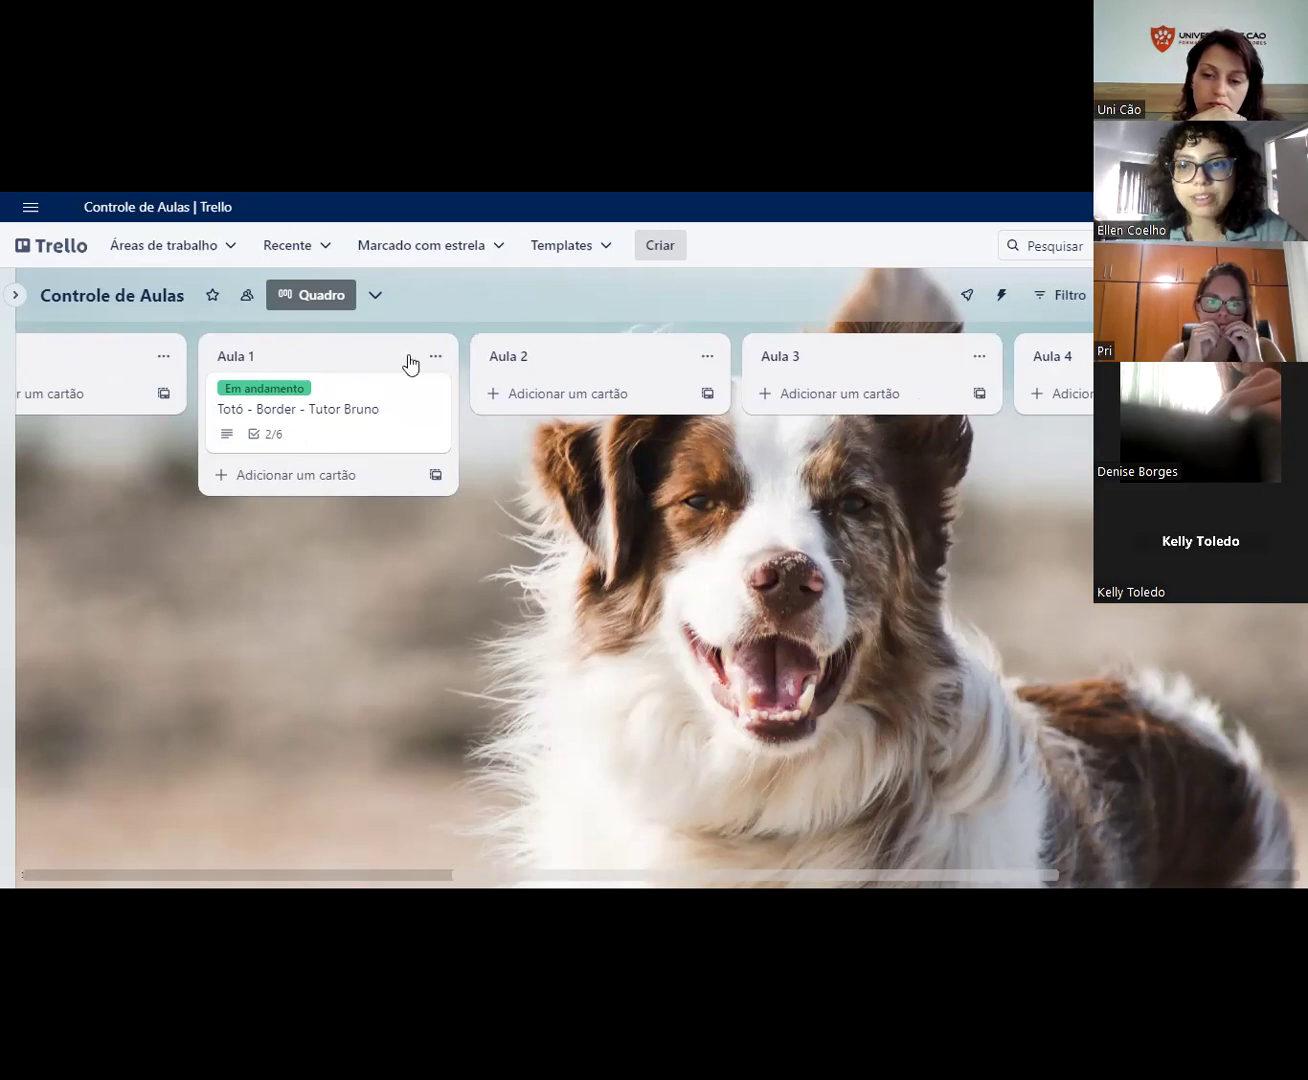
Step: Filter the board's cards by the "Em andamento" label, clear that filter and close the filter options
left_click(1050, 299)
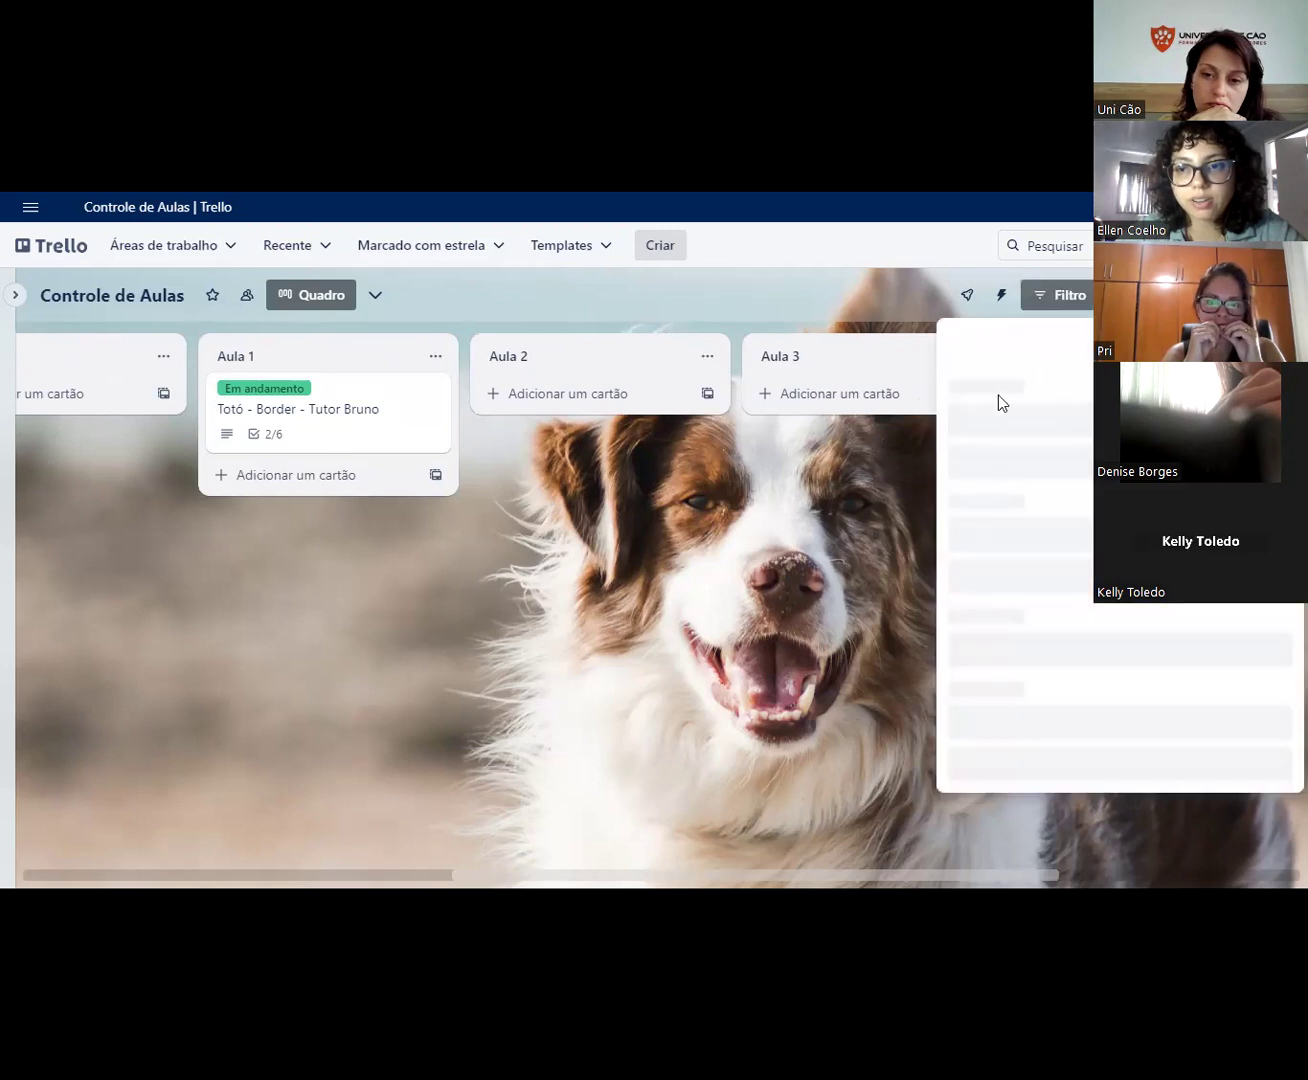
scroll(1002, 582, "down", 4)
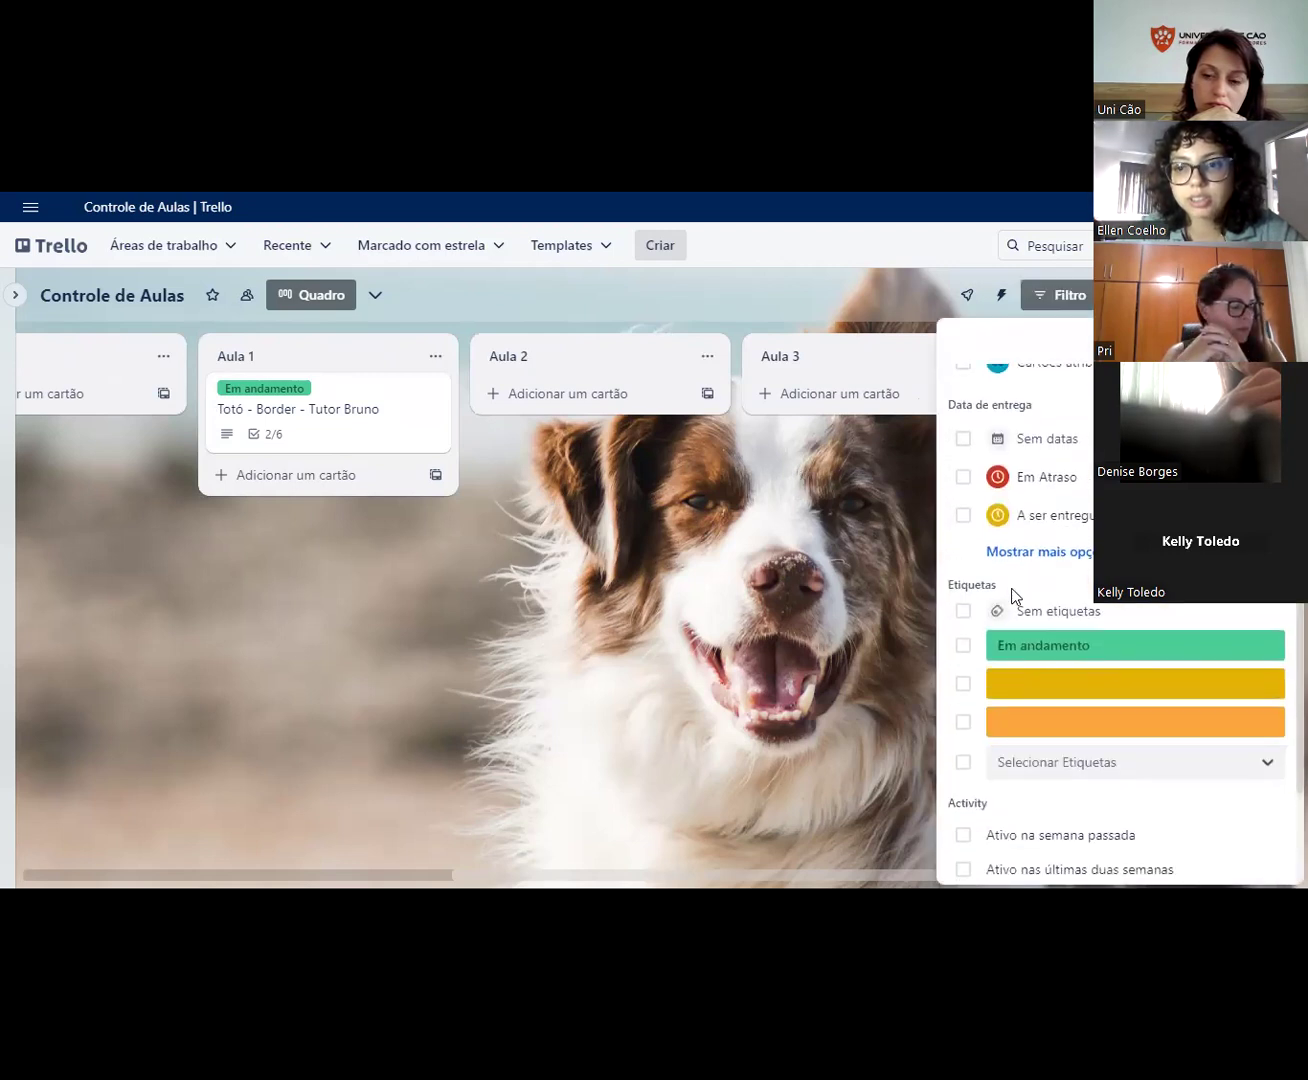
left_click(964, 499)
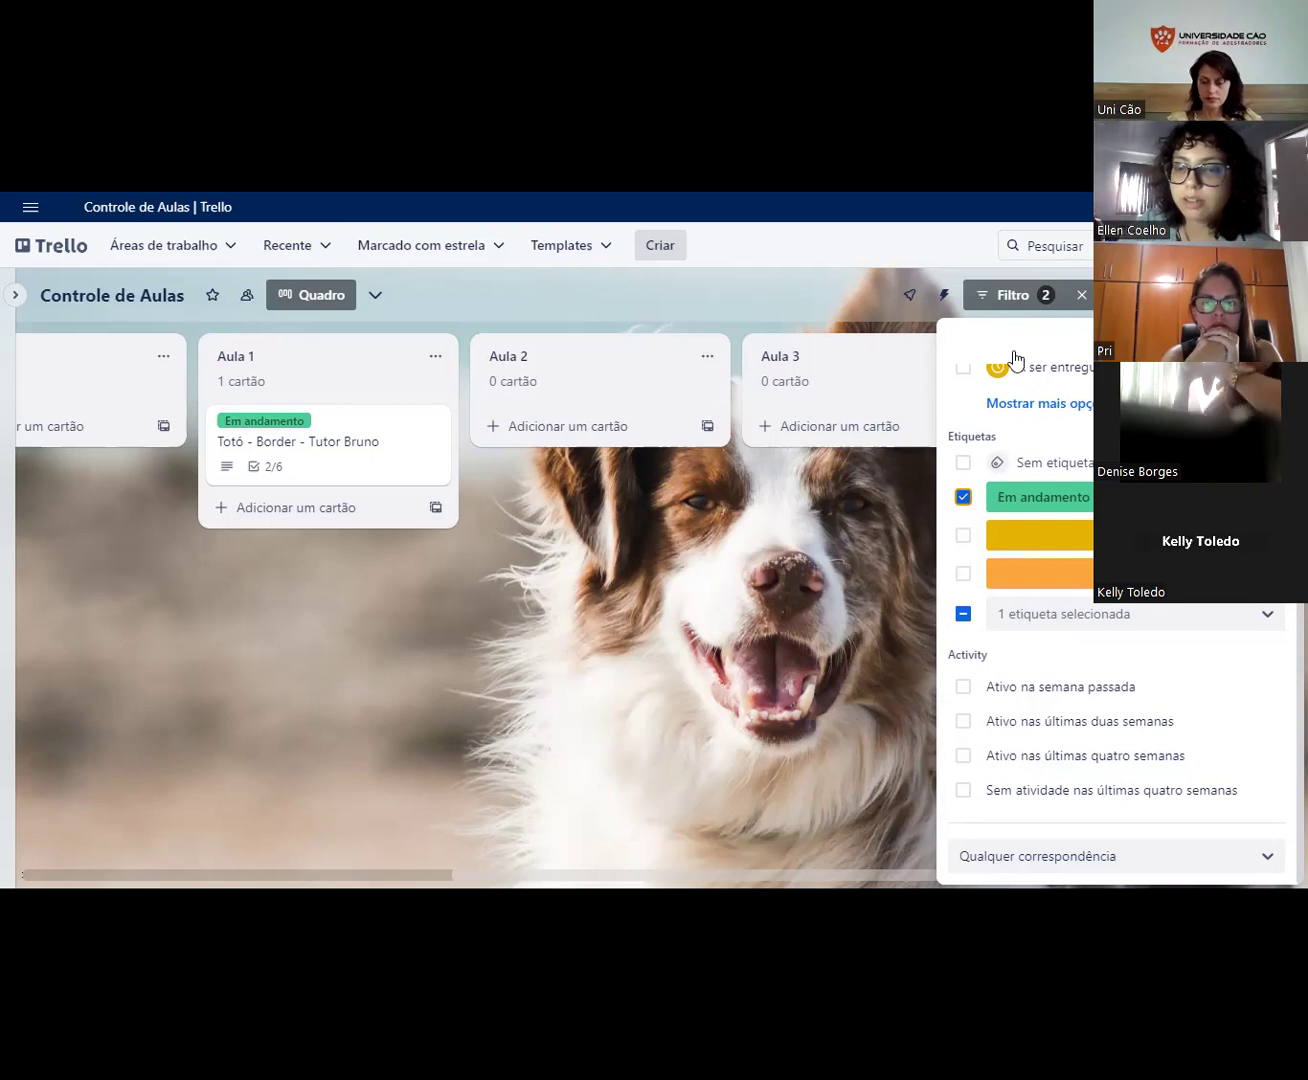
left_click(963, 497)
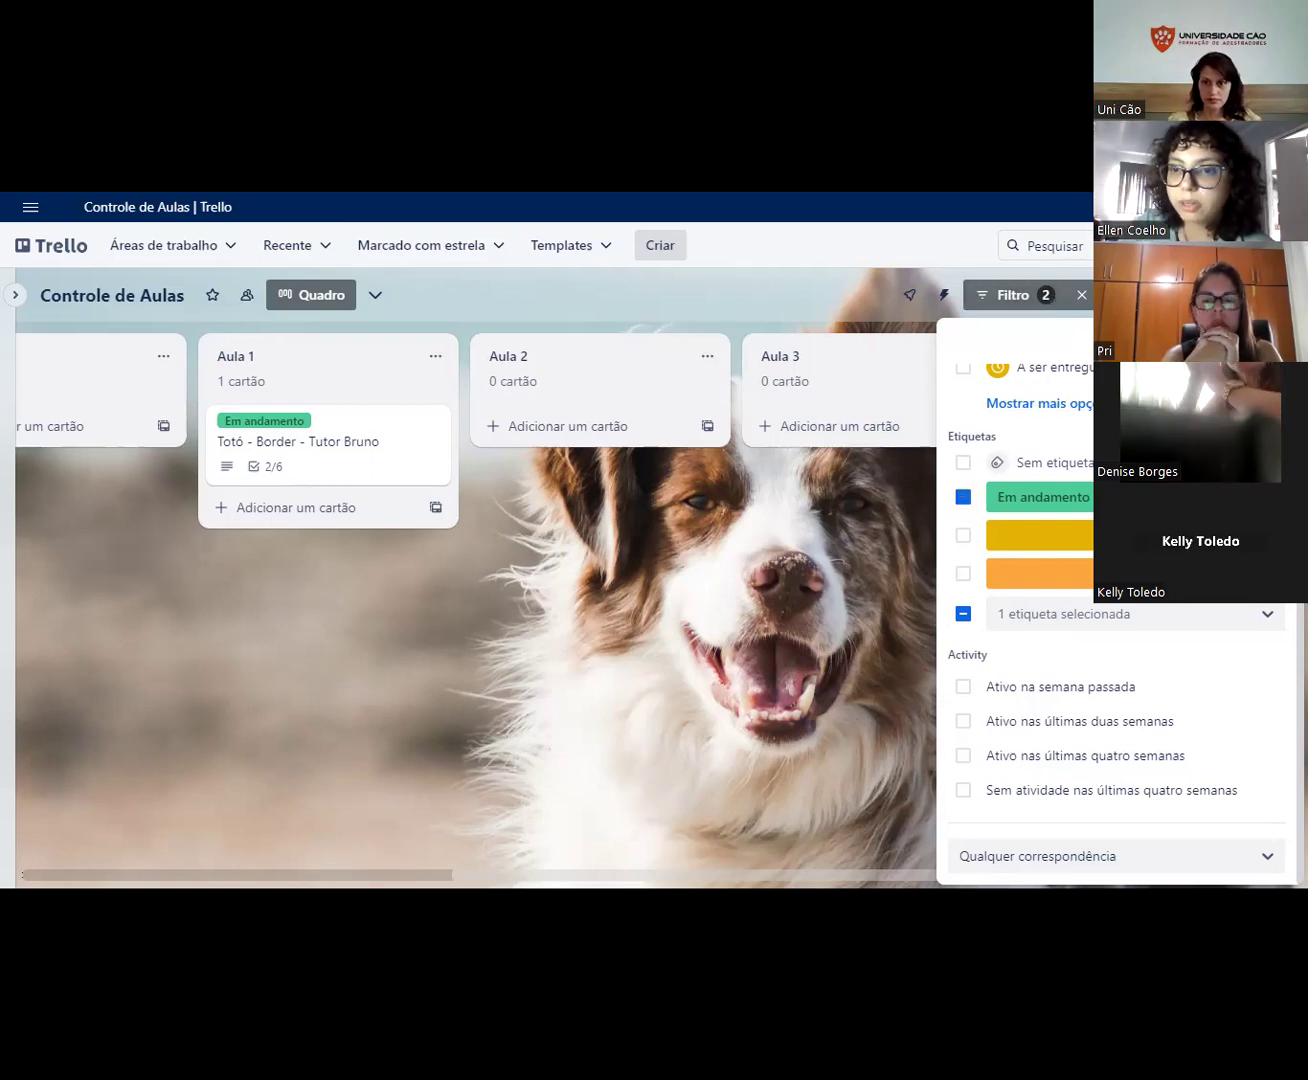
scroll(1080, 540, "up", 4)
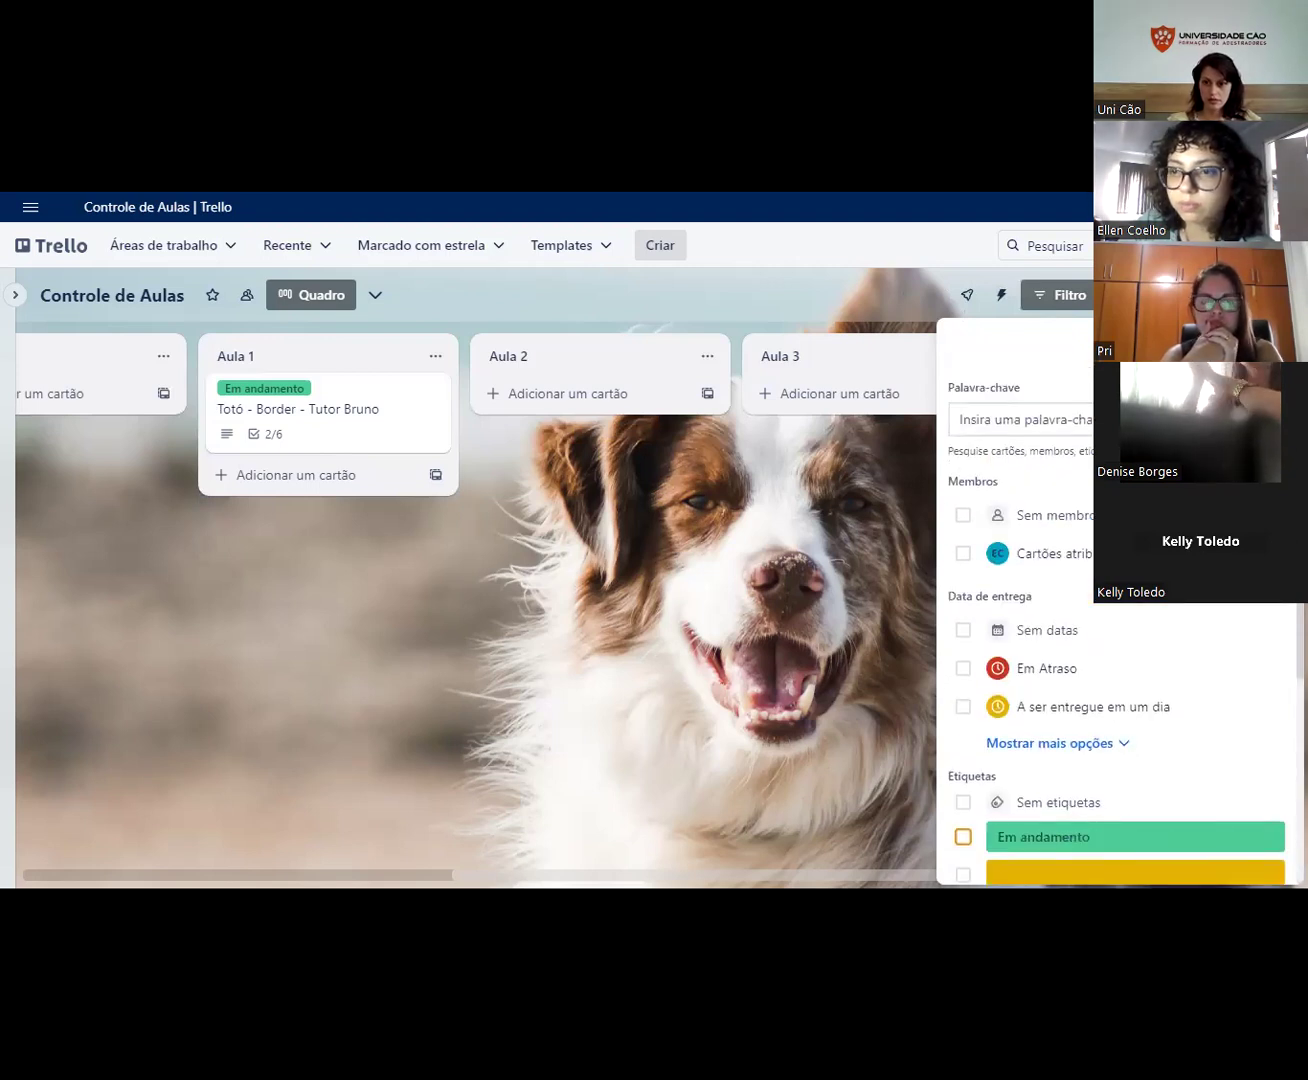
left_click(864, 638)
Step: Add a new list named "lord" after the Aula 5 list
scroll(860, 632, "left", 2)
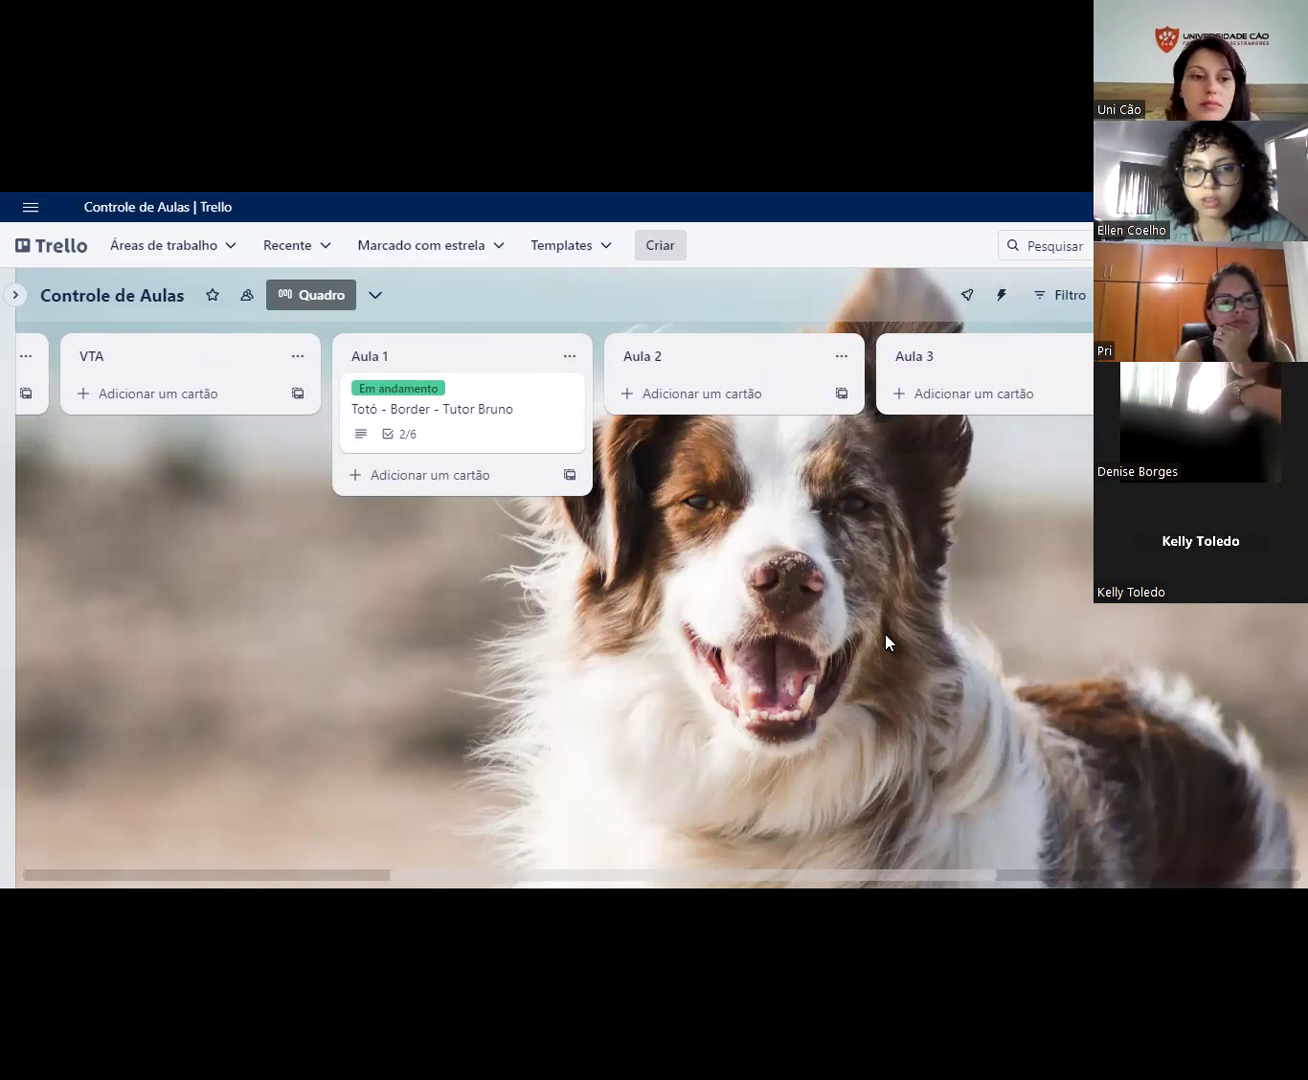
left_click_drag(1053, 567, 422, 571)
left_click(1046, 457)
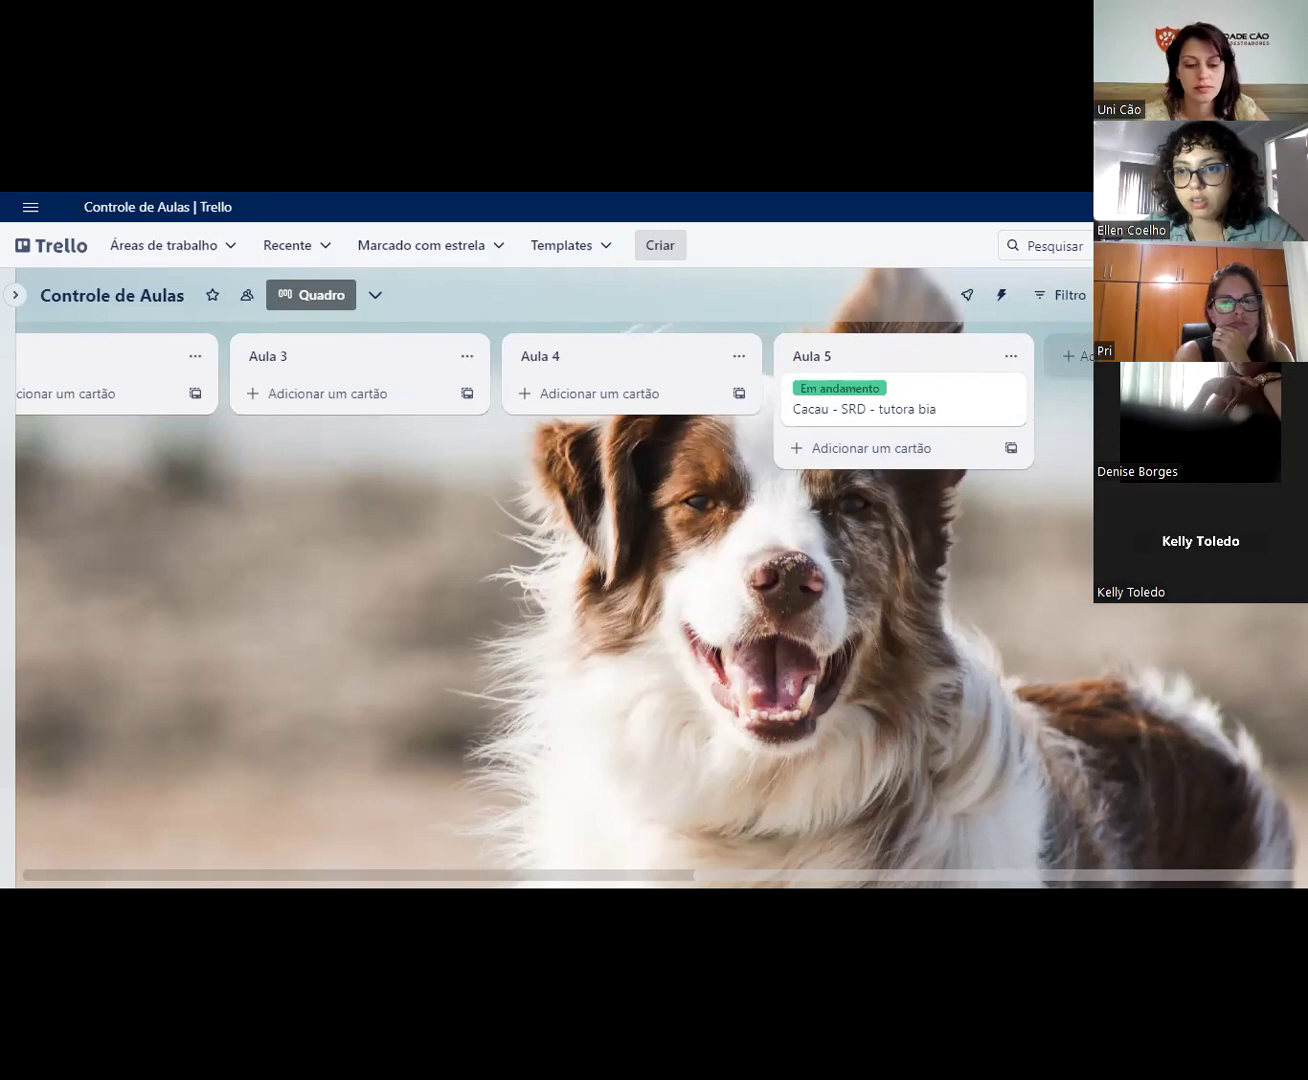
left_click(1068, 356)
type("lord")
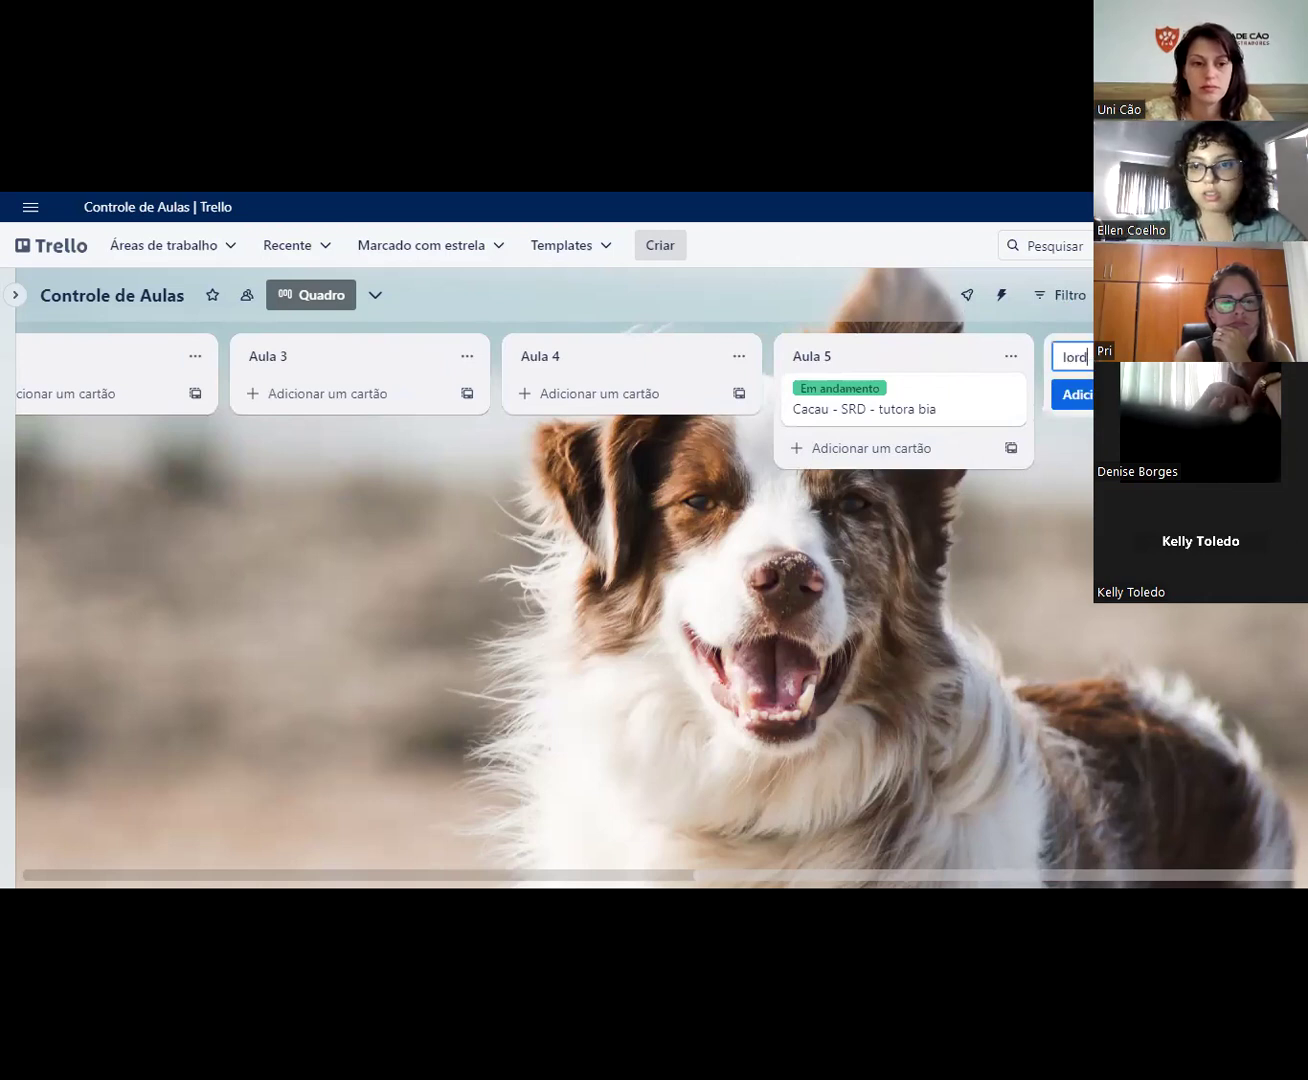
key("Return")
Step: Add three cards titled "Aula 1", "Aula 2" and "Aula 3" to the "lord" list
left_click(905, 397)
type("Aul")
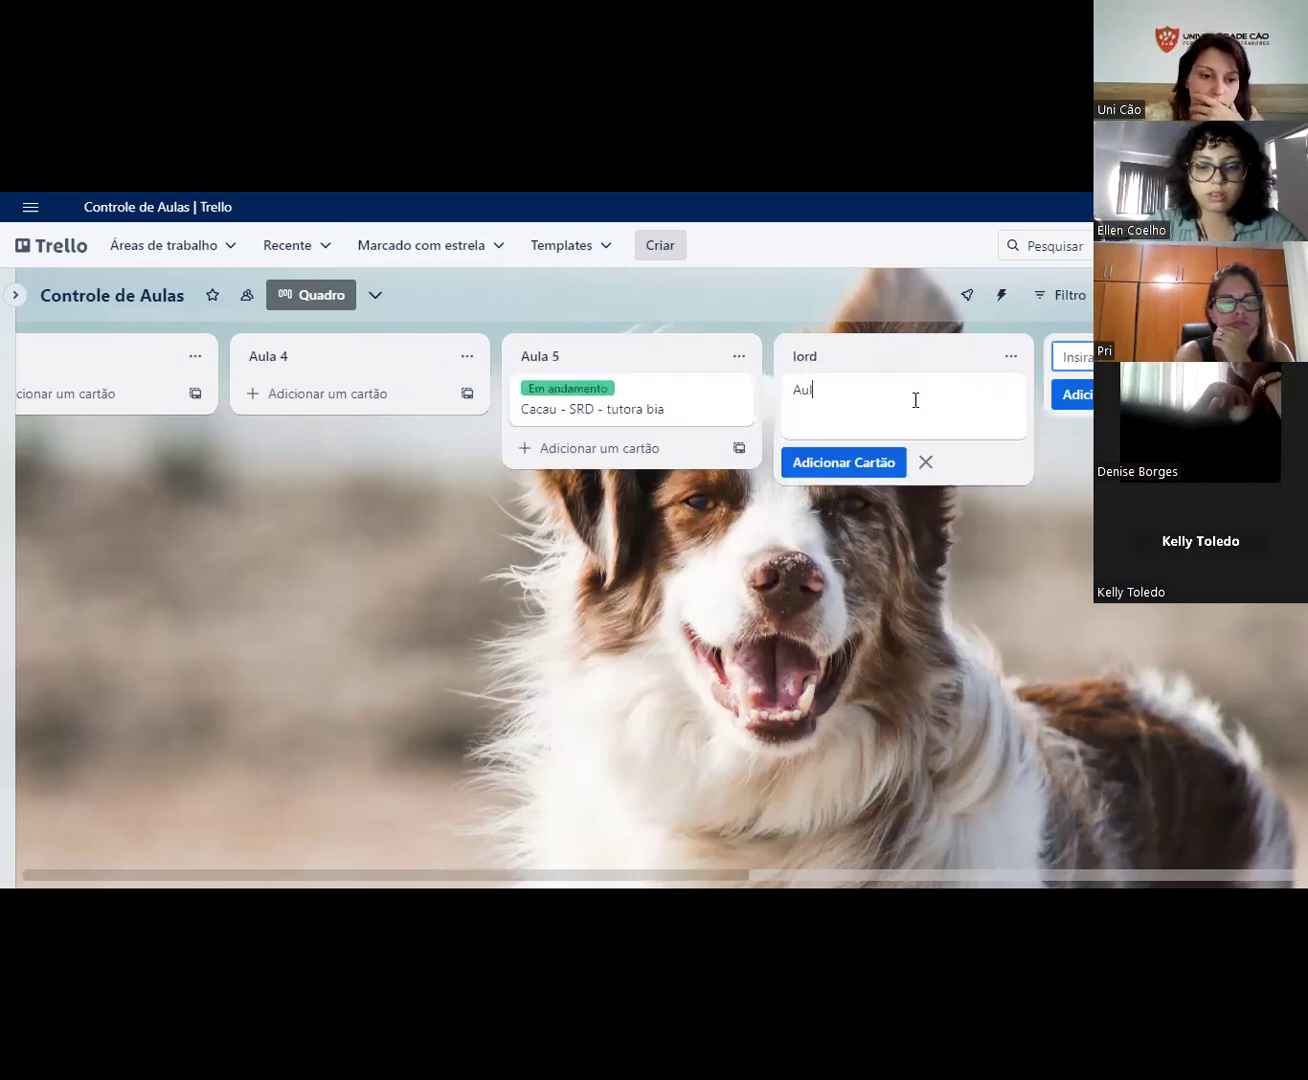
type("a 1")
key("Return")
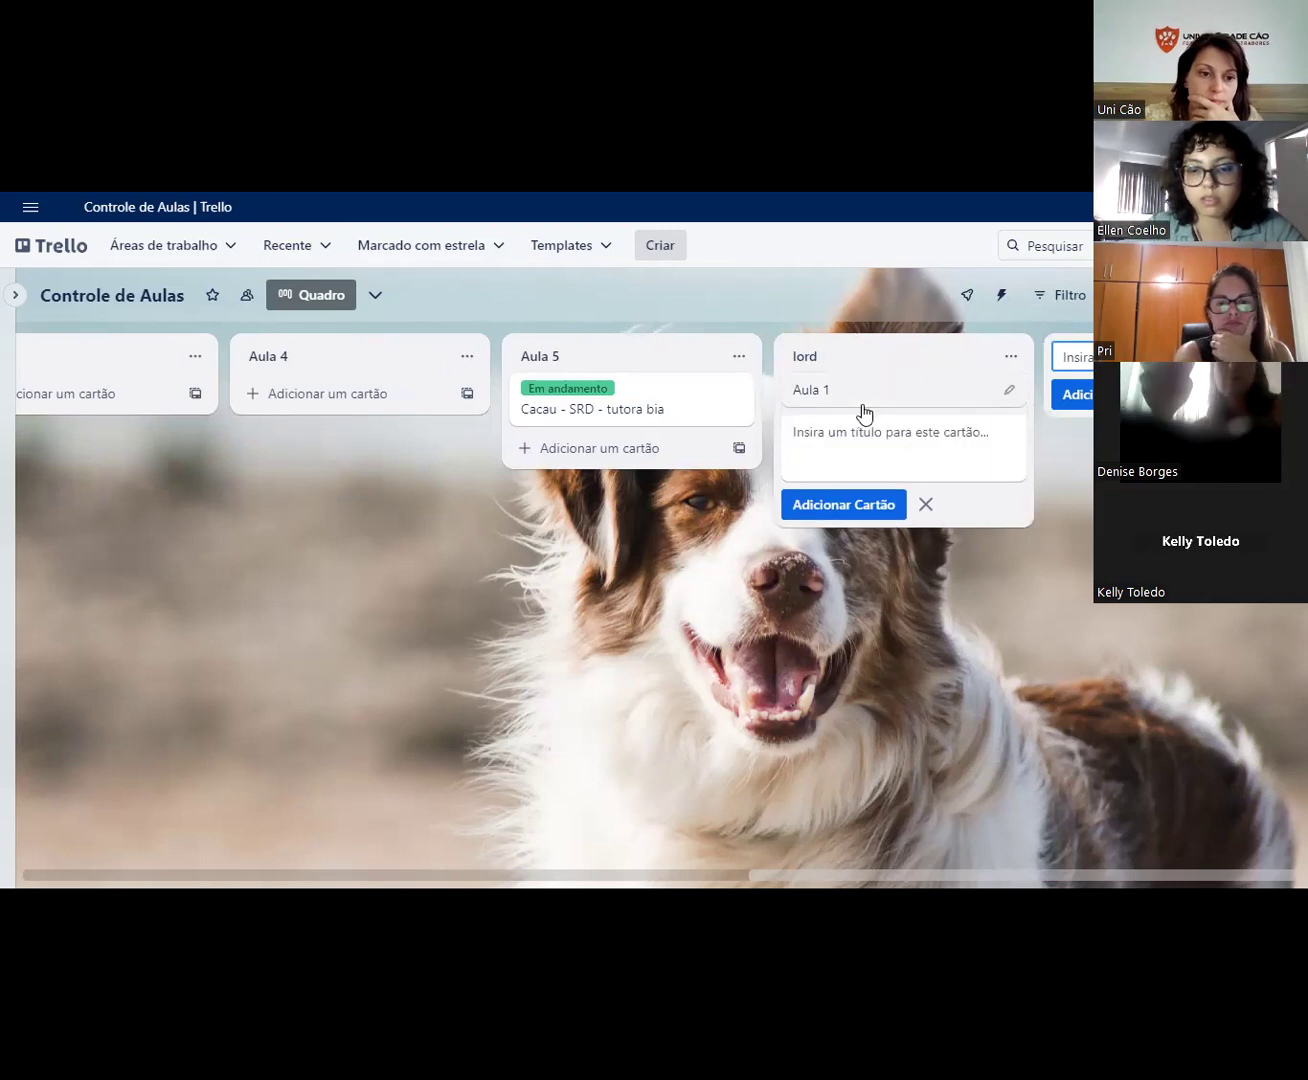
type("Aula 2")
key("Return")
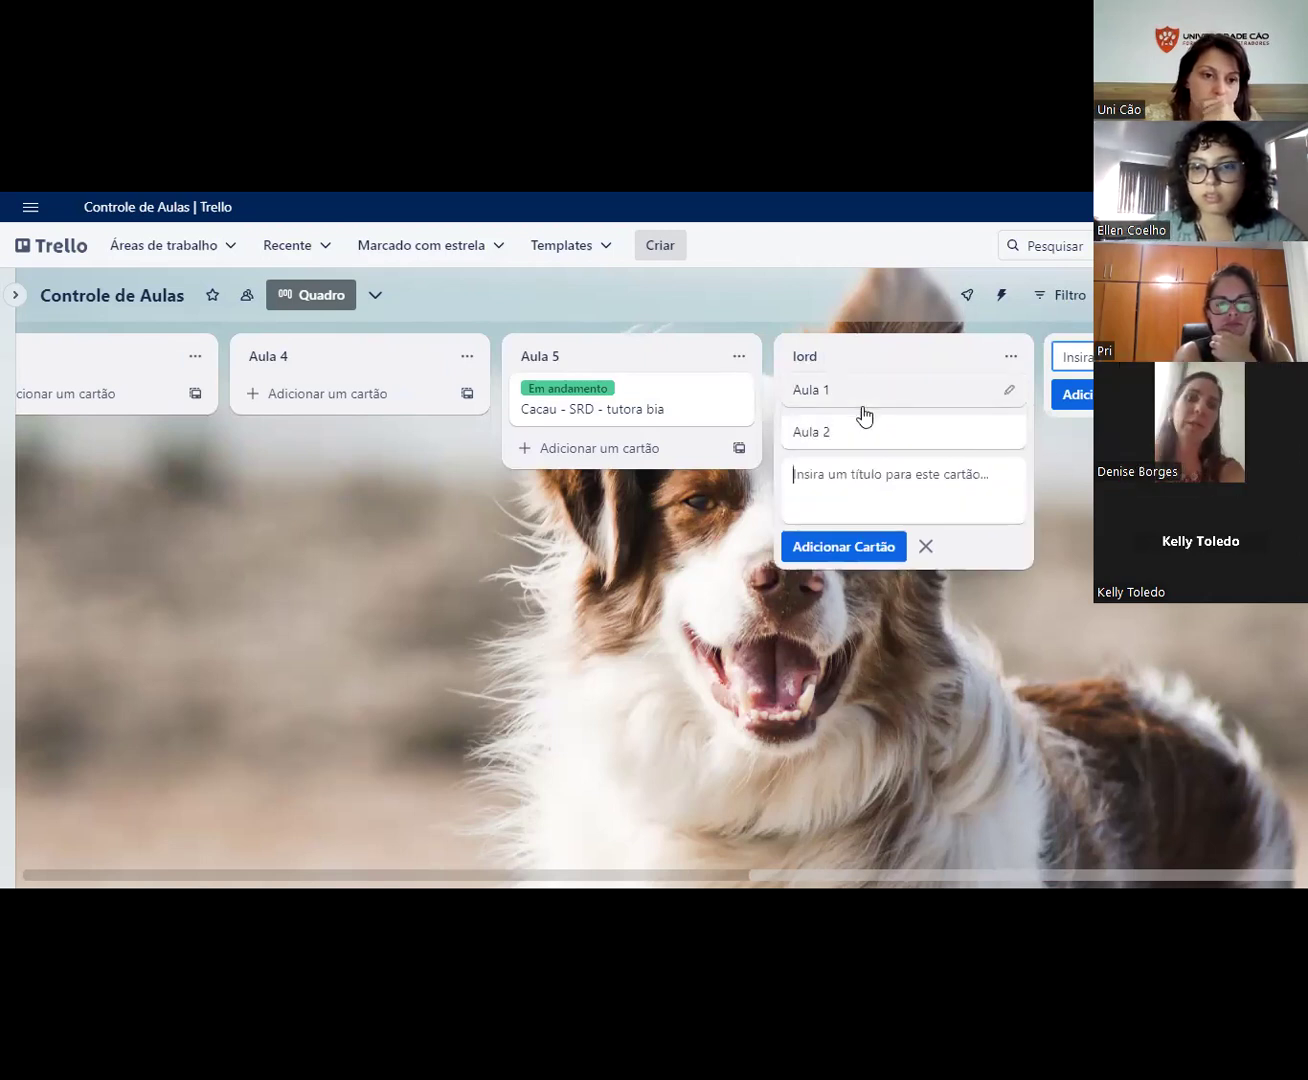
key("Escape")
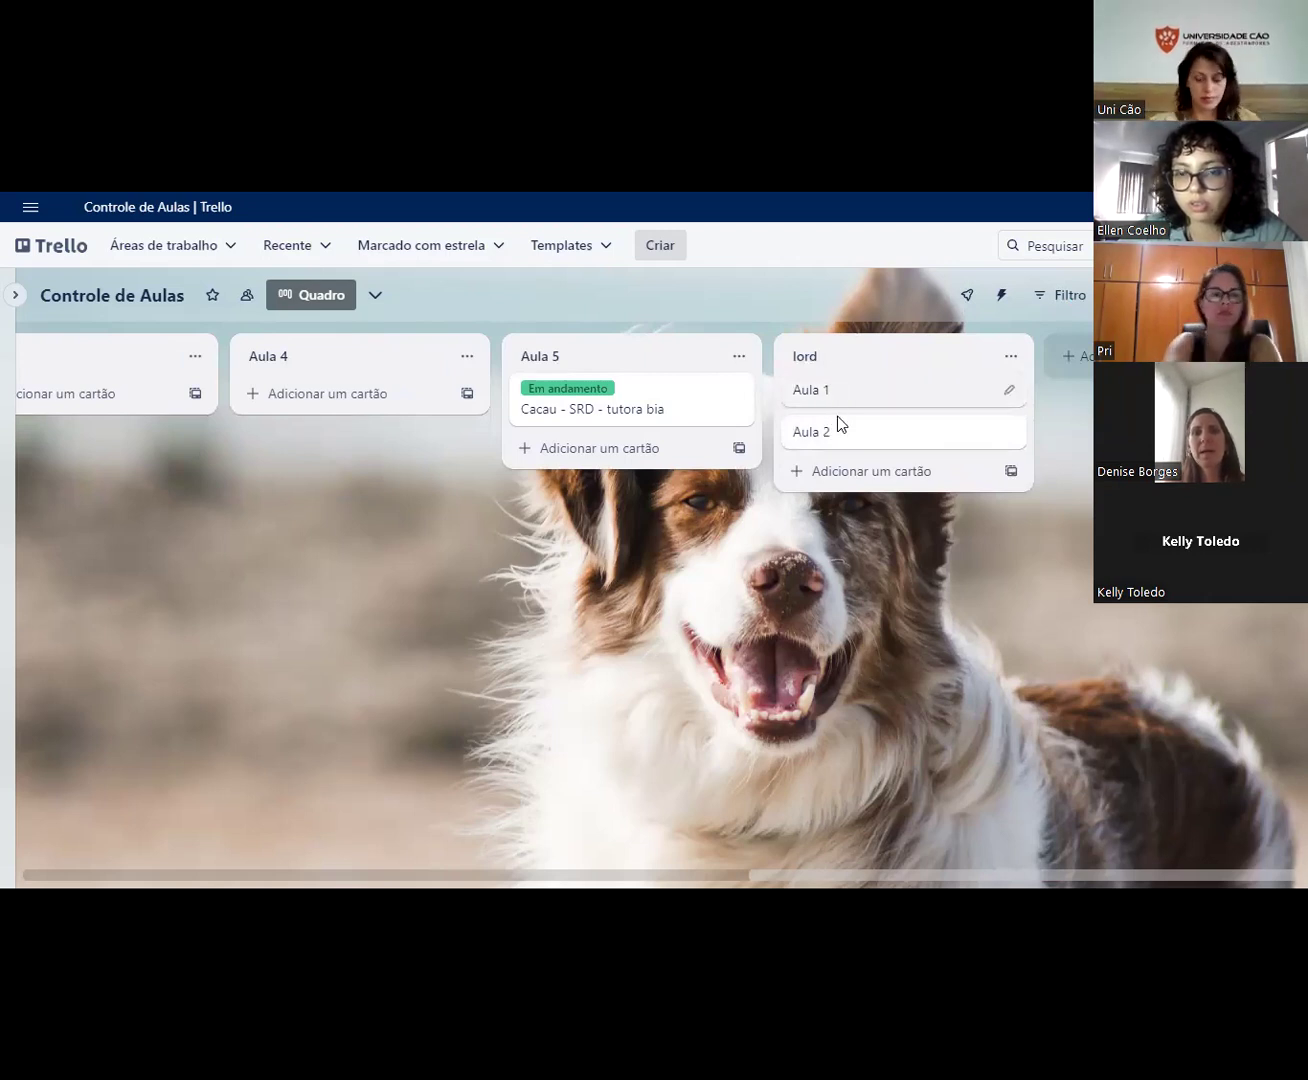
left_click(865, 470)
type("Aula 3")
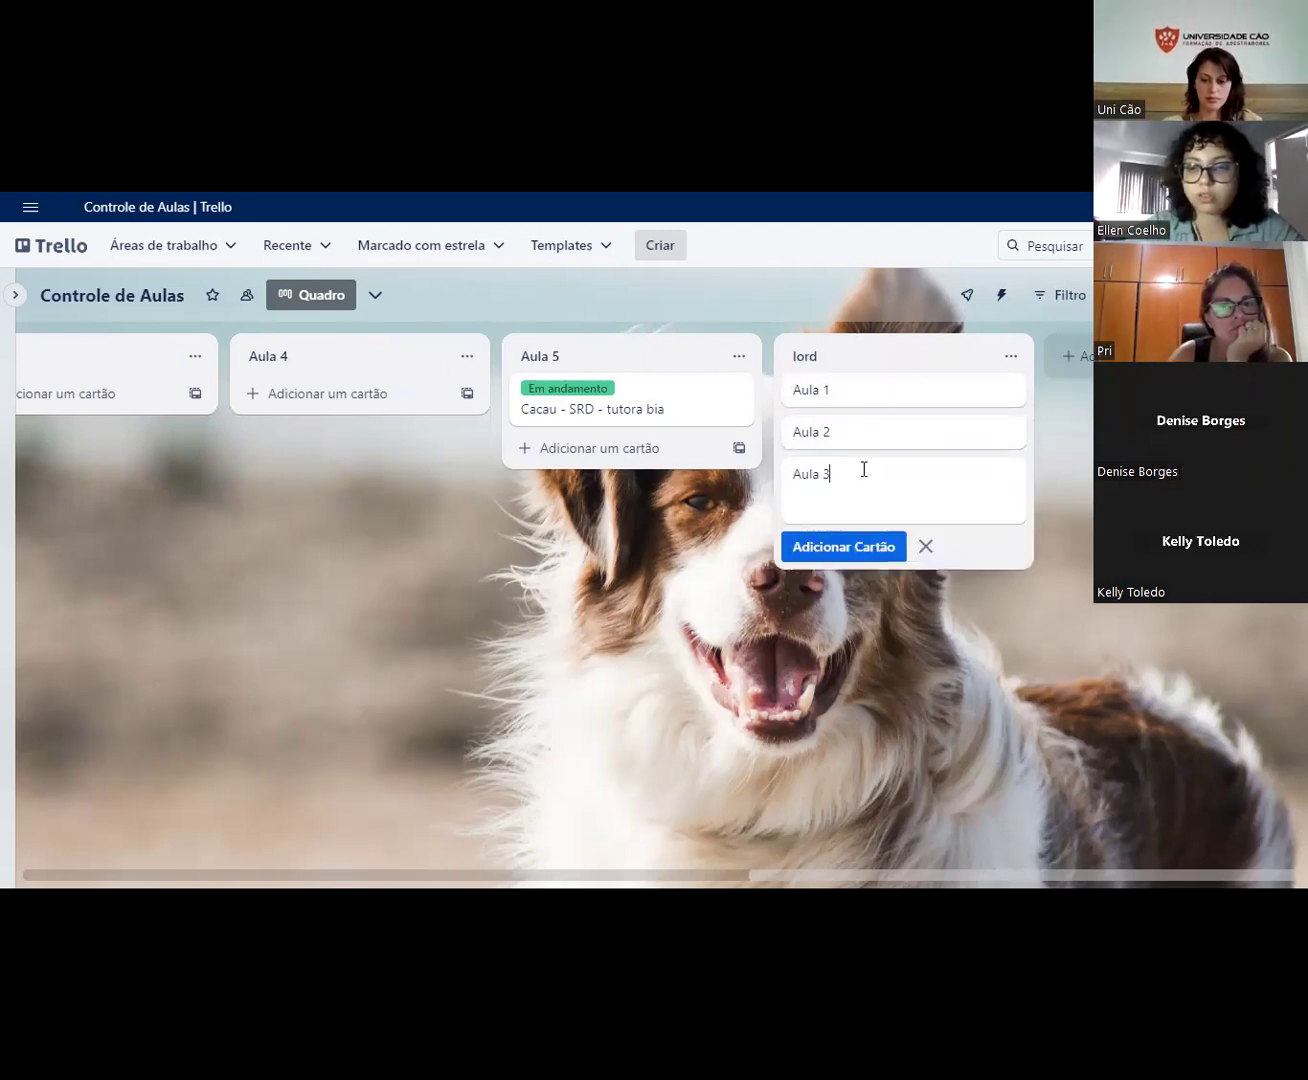
key("Return")
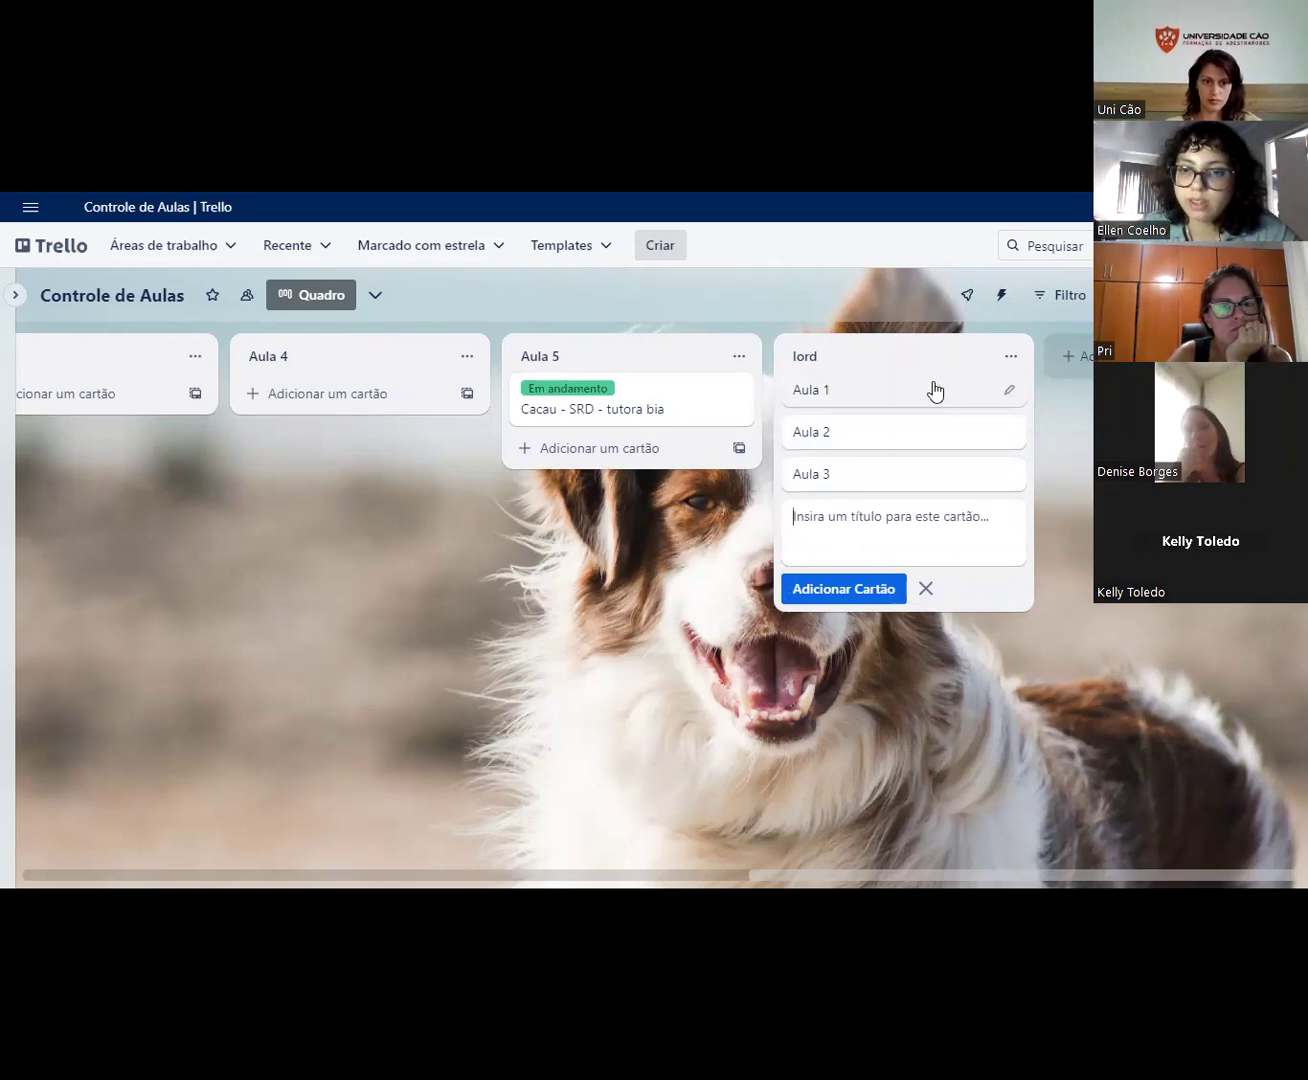
Step: Open the "Aula 1" card in the "lord" list, look over its options and close it
left_click_drag(575, 560, 911, 500)
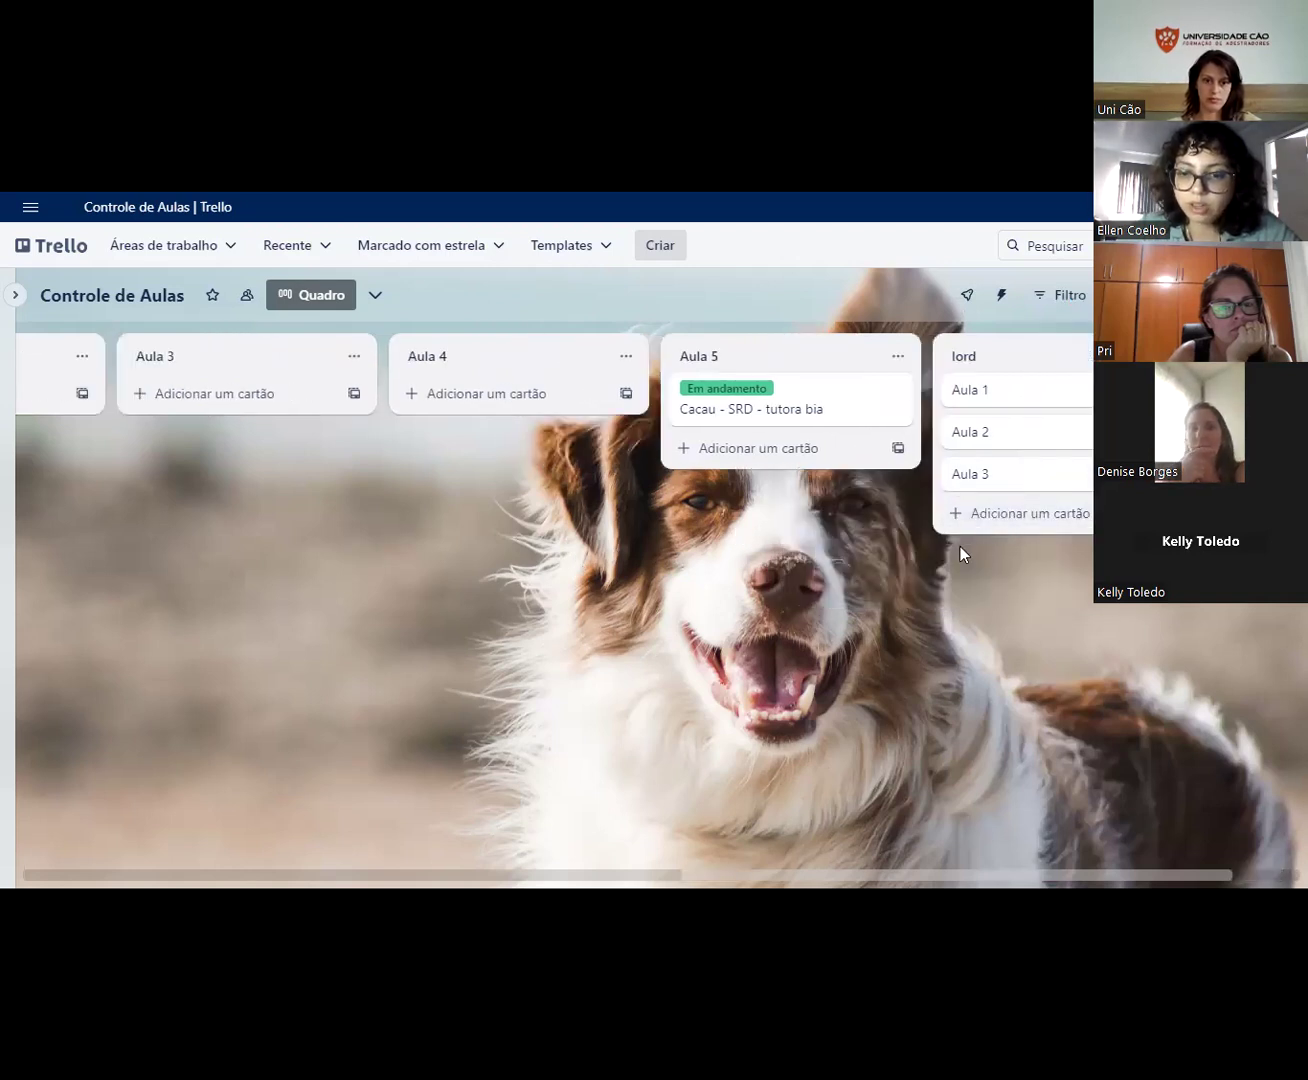
left_click_drag(960, 546, 923, 561)
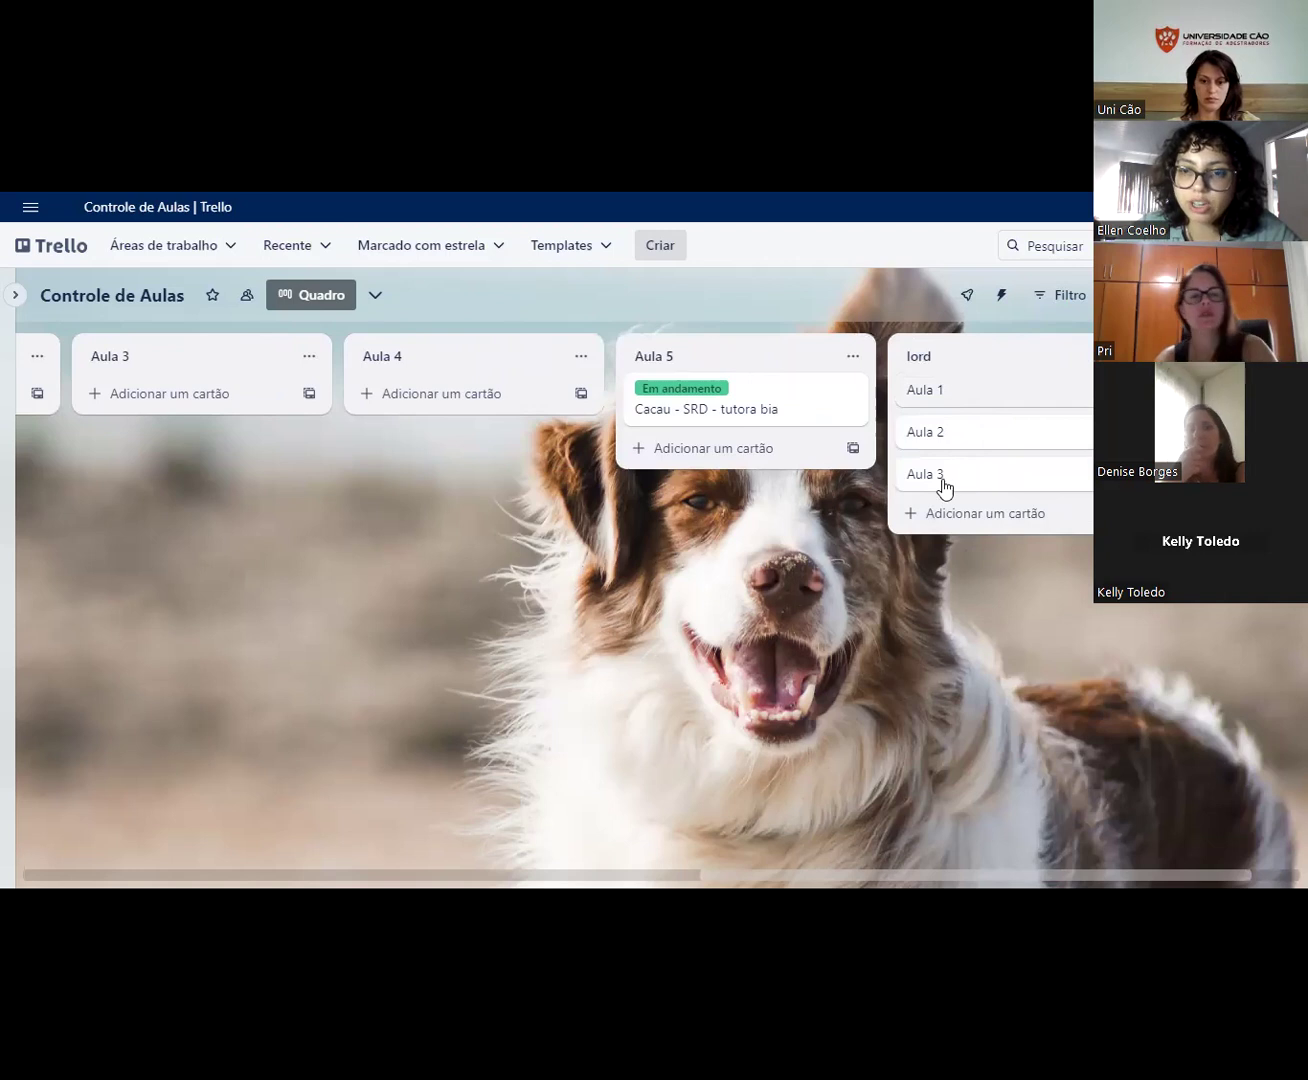
left_click(990, 389)
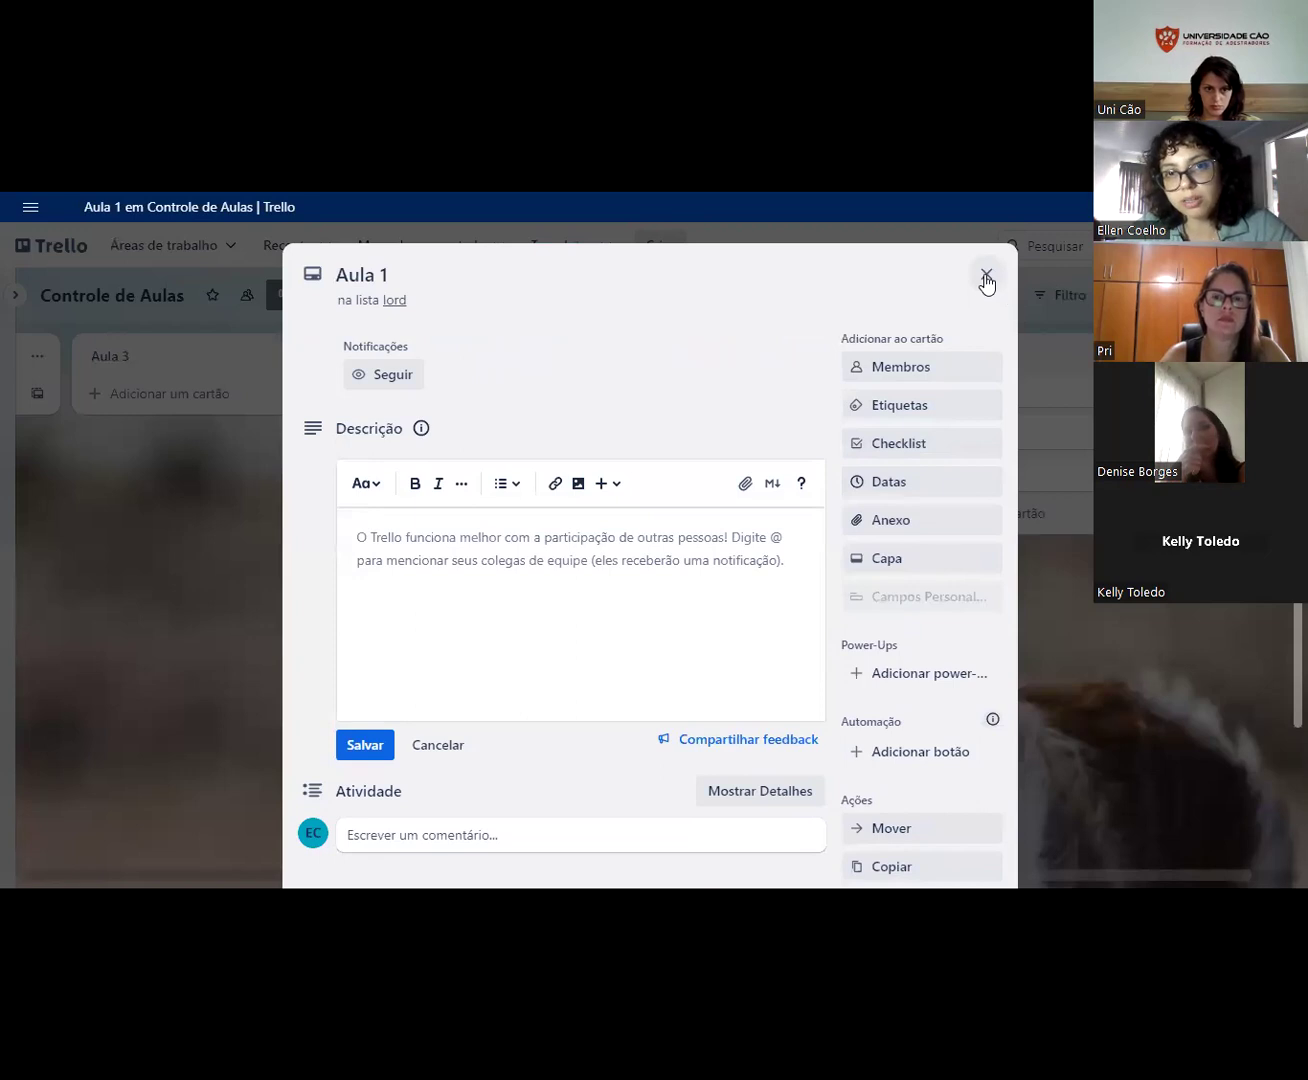
left_click(1083, 351)
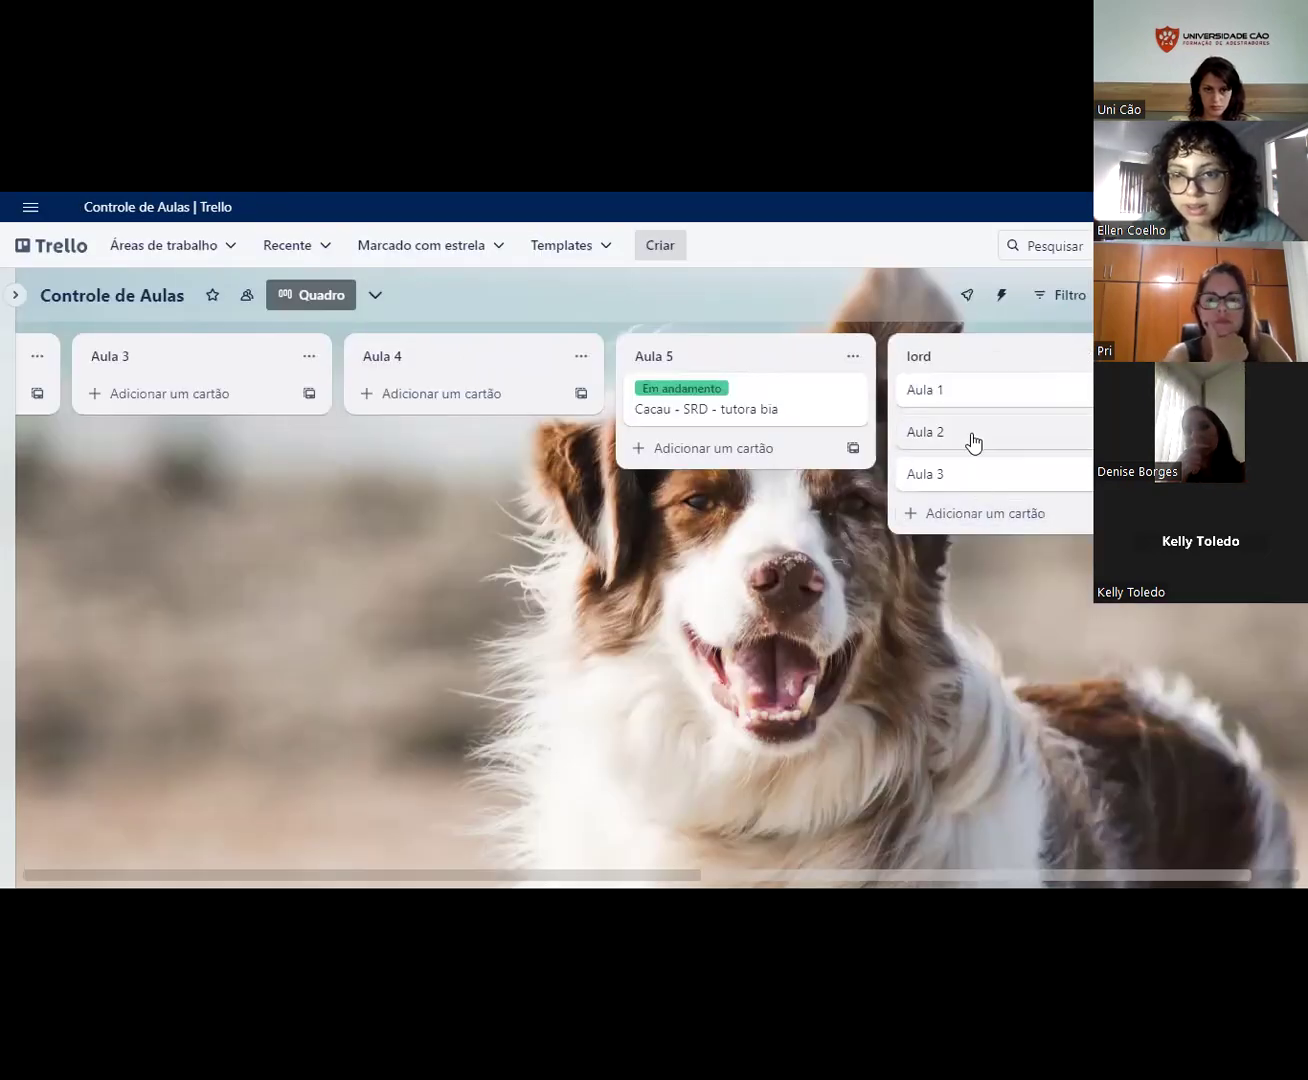
Step: Add five filler cards titled "asdas", "asd", "a", "a" and "a" below "Aula 3" in the "lord" list
left_click(972, 515)
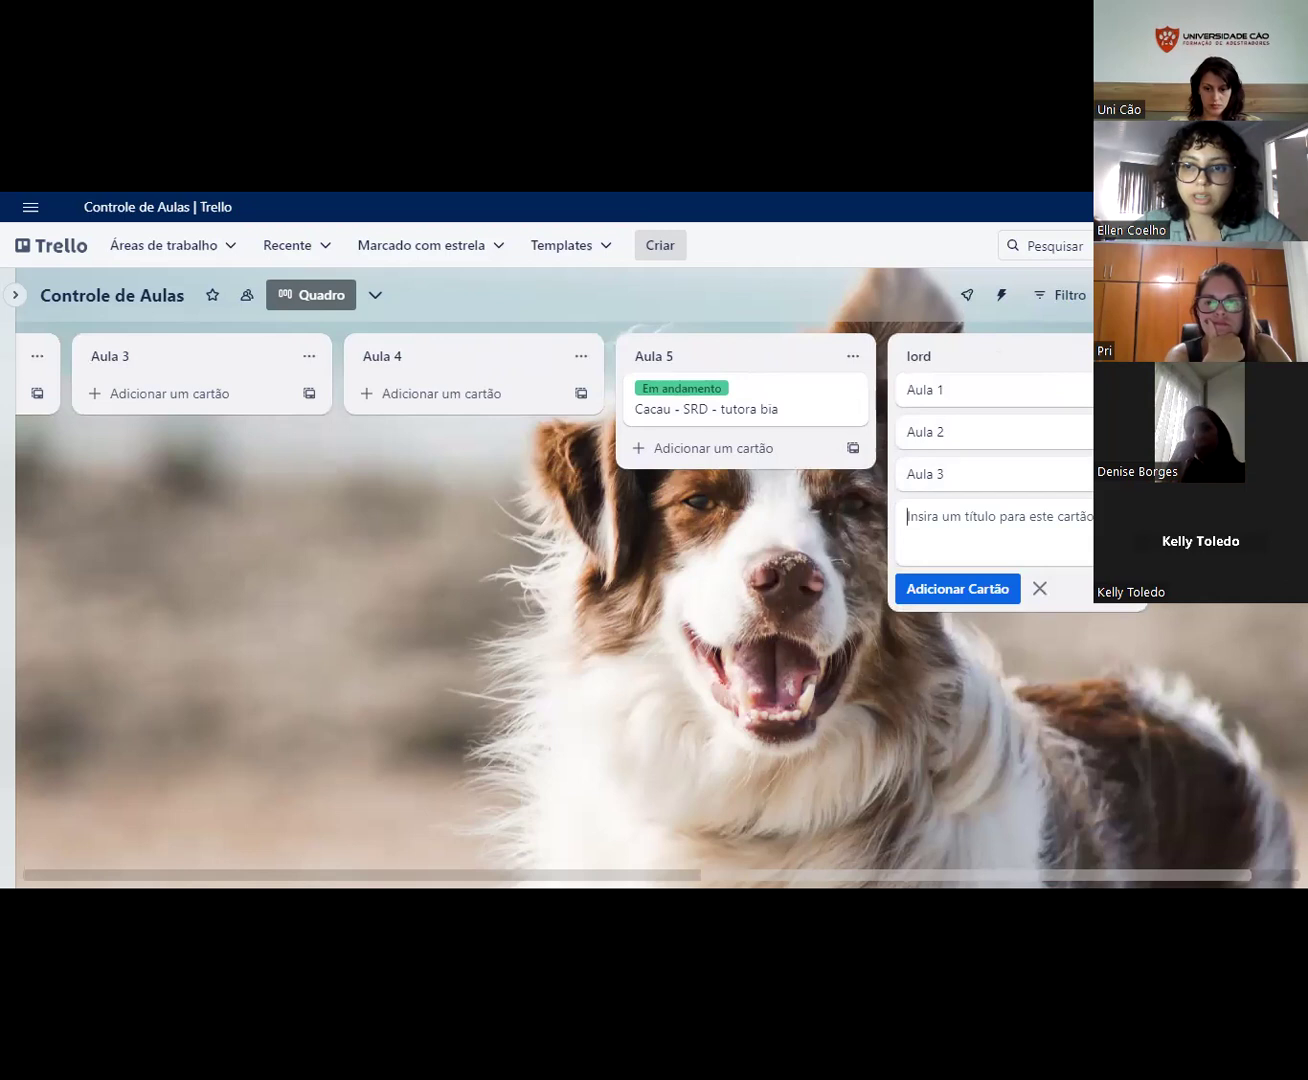
type("asdas")
key("Return")
type("asd")
key("Return")
type("a")
key("Return")
type("a")
key("Return")
type("a")
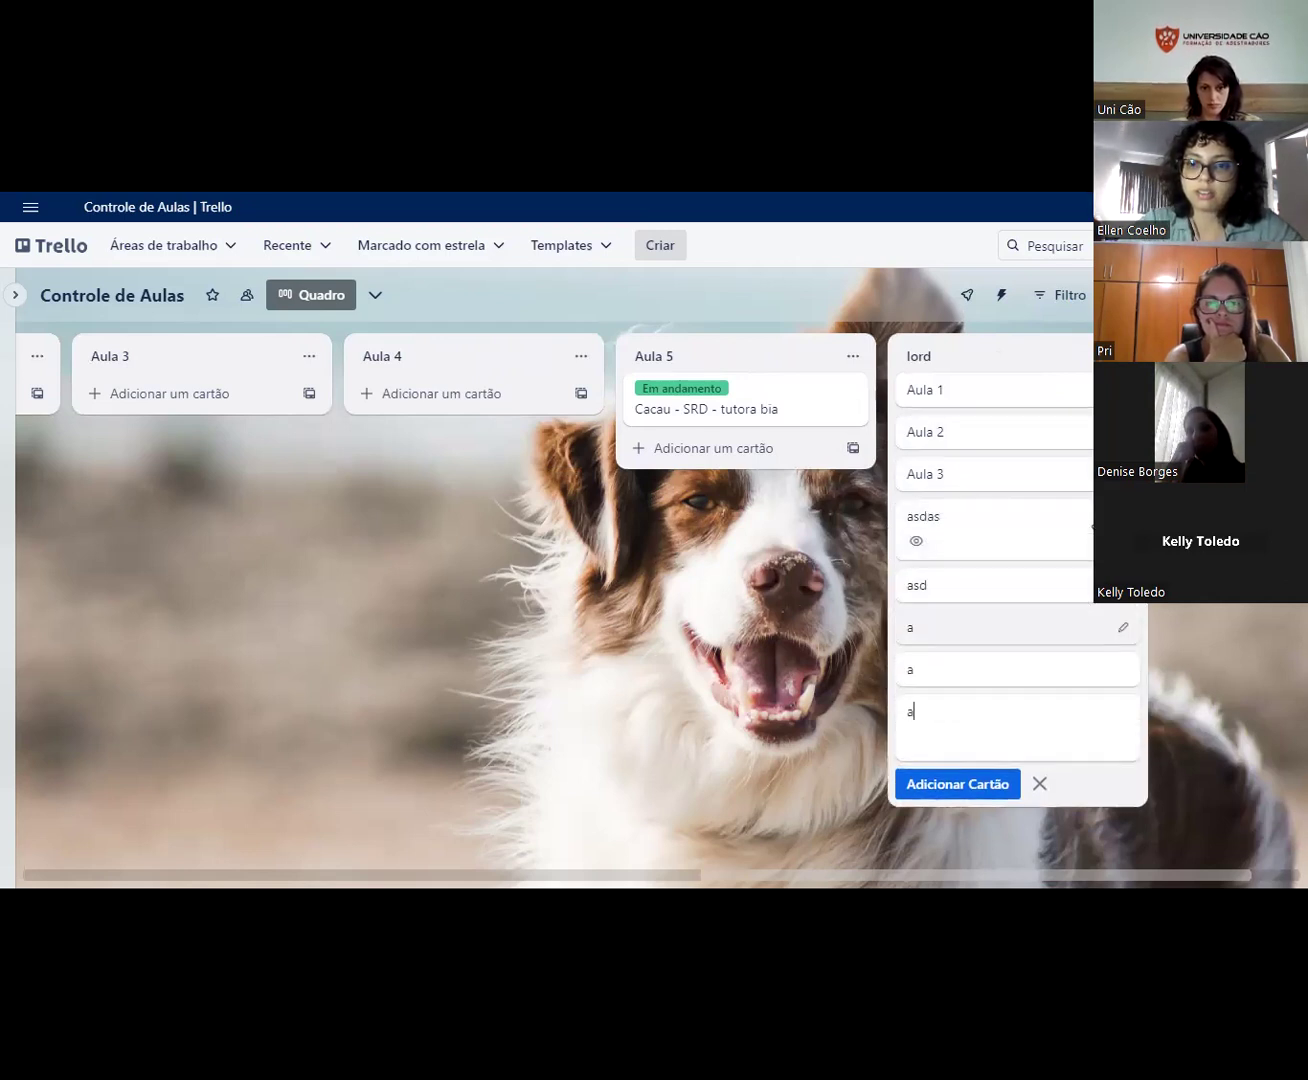
key("Return")
left_click(1000, 669)
left_click(923, 343)
scroll(988, 266, "down", 2)
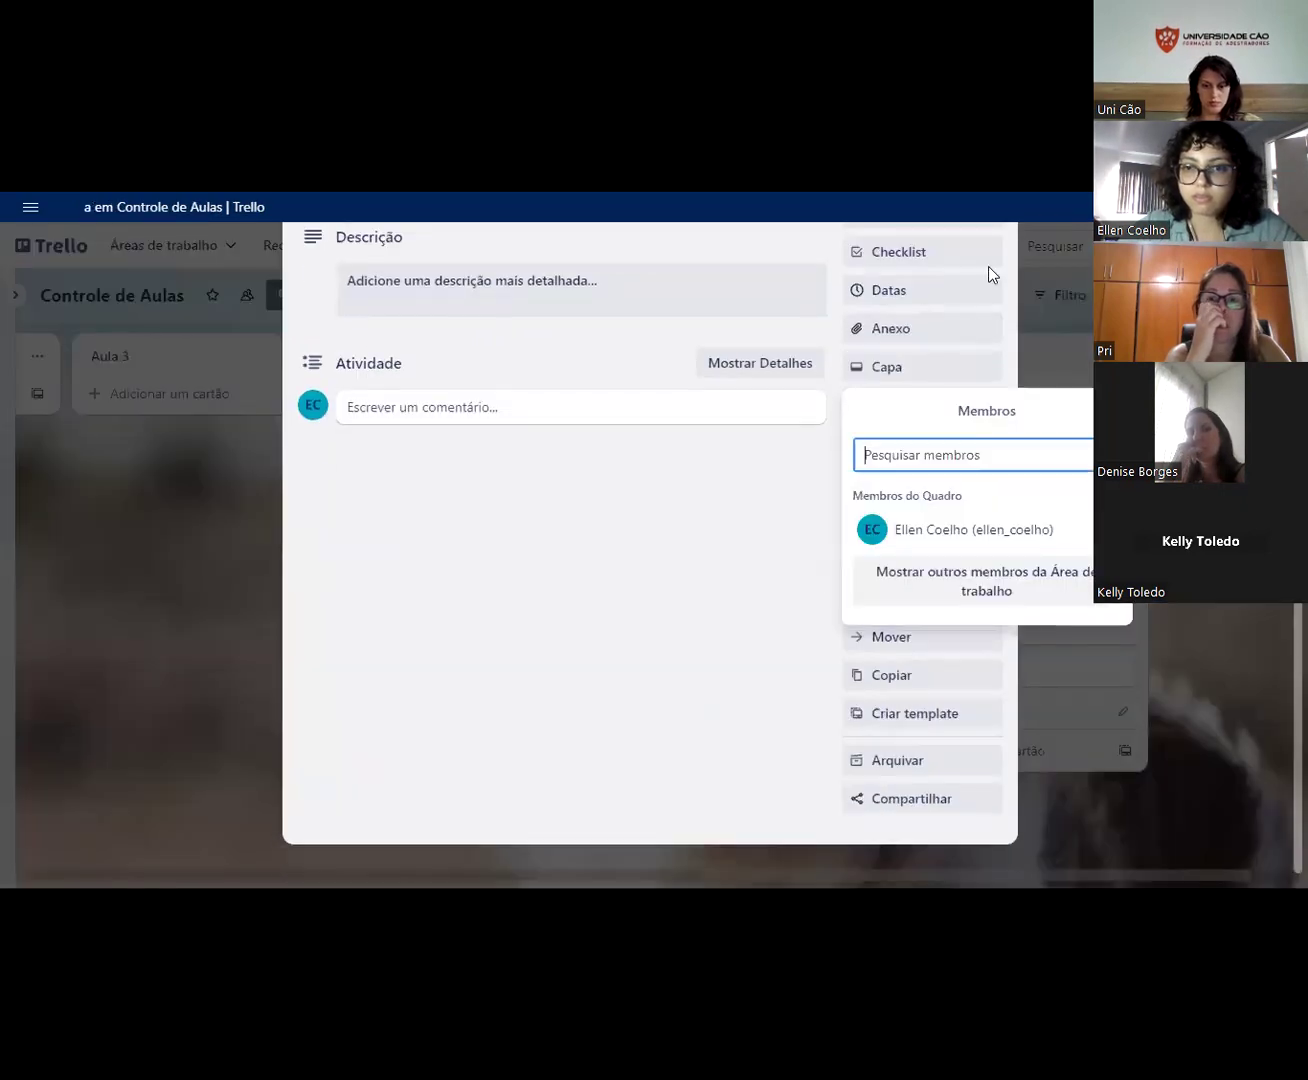
key("Escape")
key("Escape")
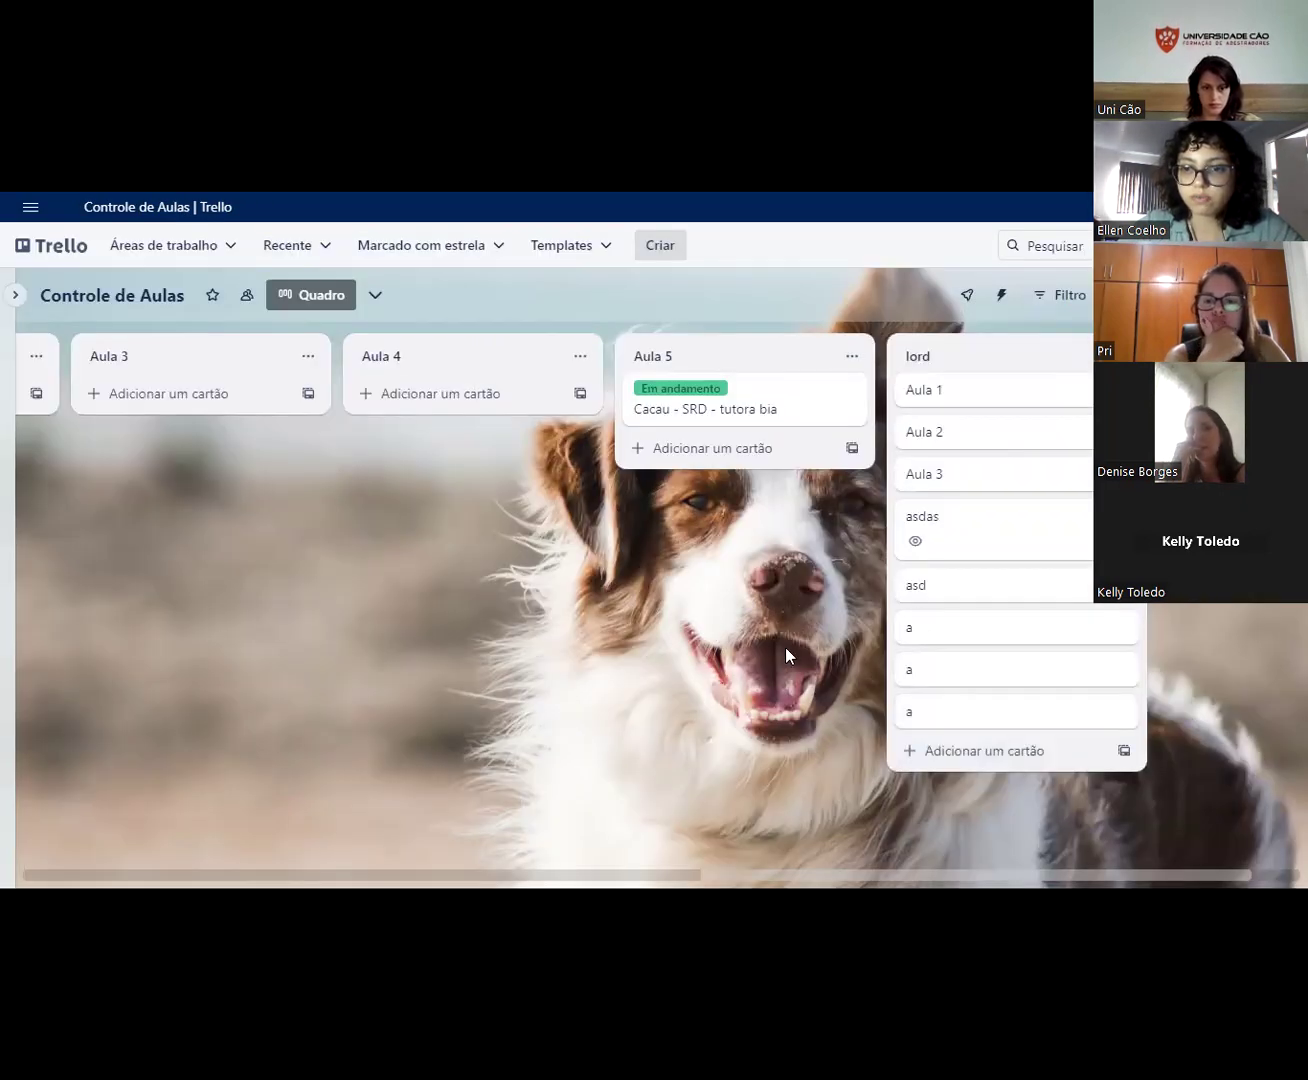
Step: Add three more filler cards titled "SAS", "A" and "A" at the end of the "lord" list
scroll(784, 647, "right", 1)
left_click(943, 752)
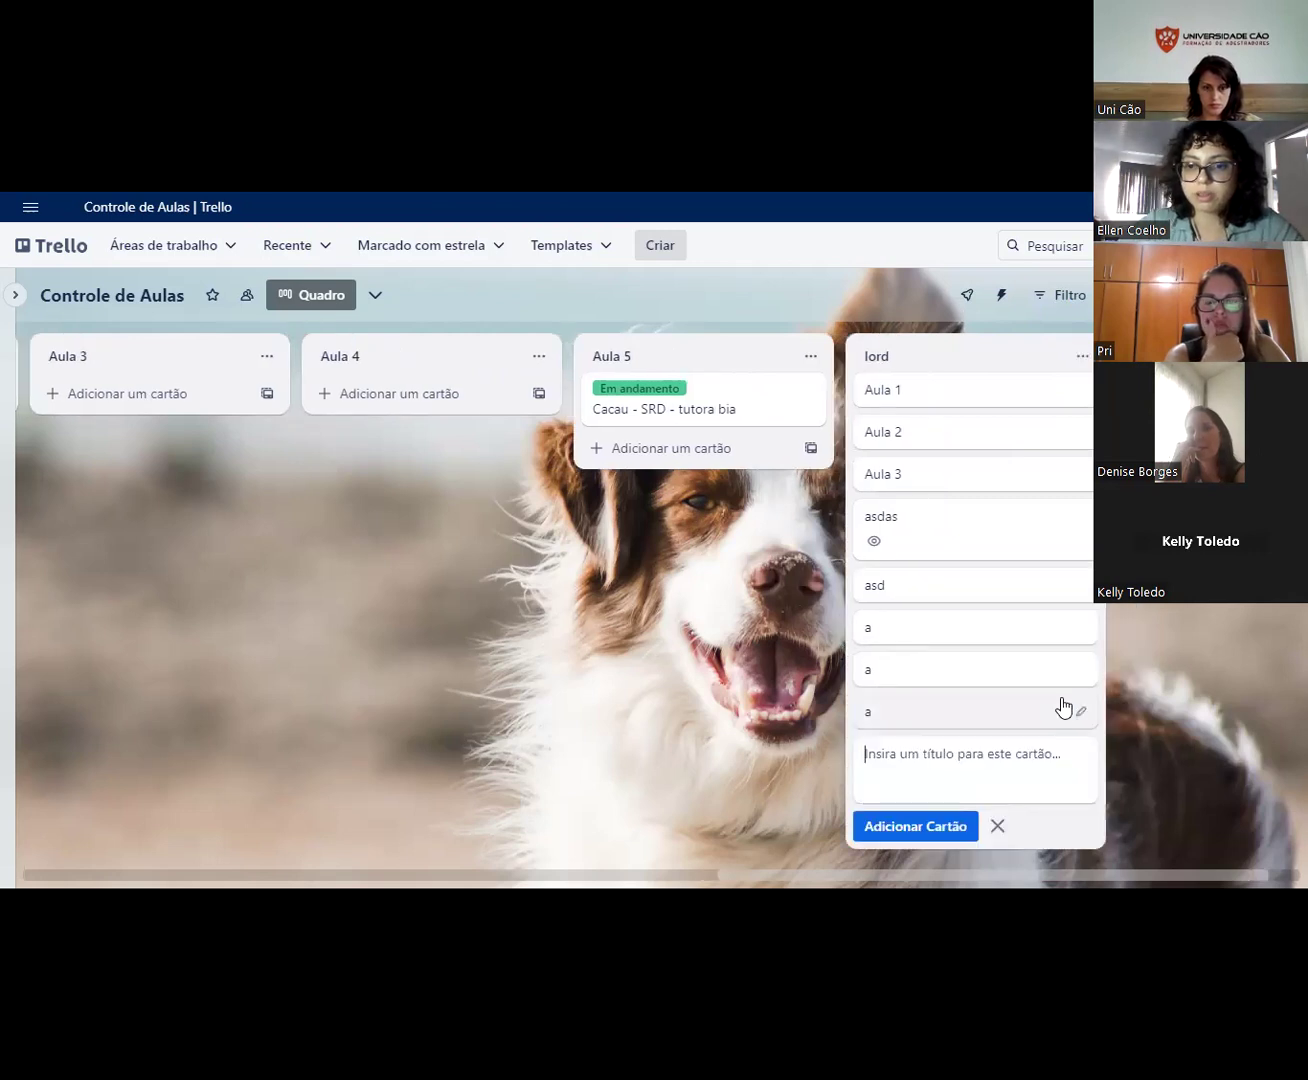
type("SAS")
key("Return")
type("A")
key("Return")
type("A")
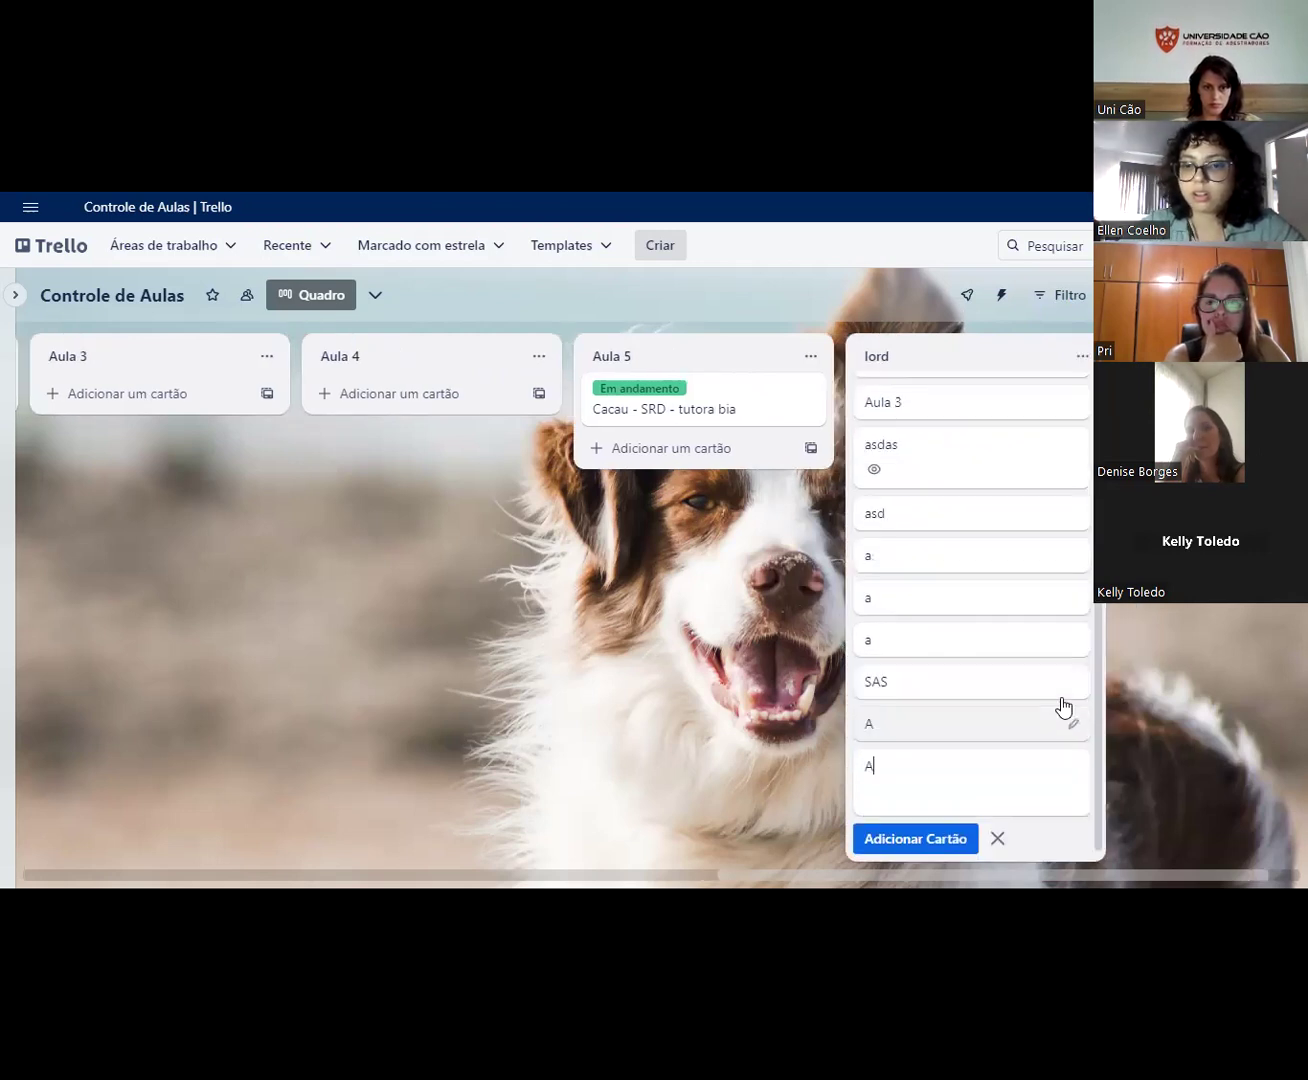
key("Return")
key("Escape")
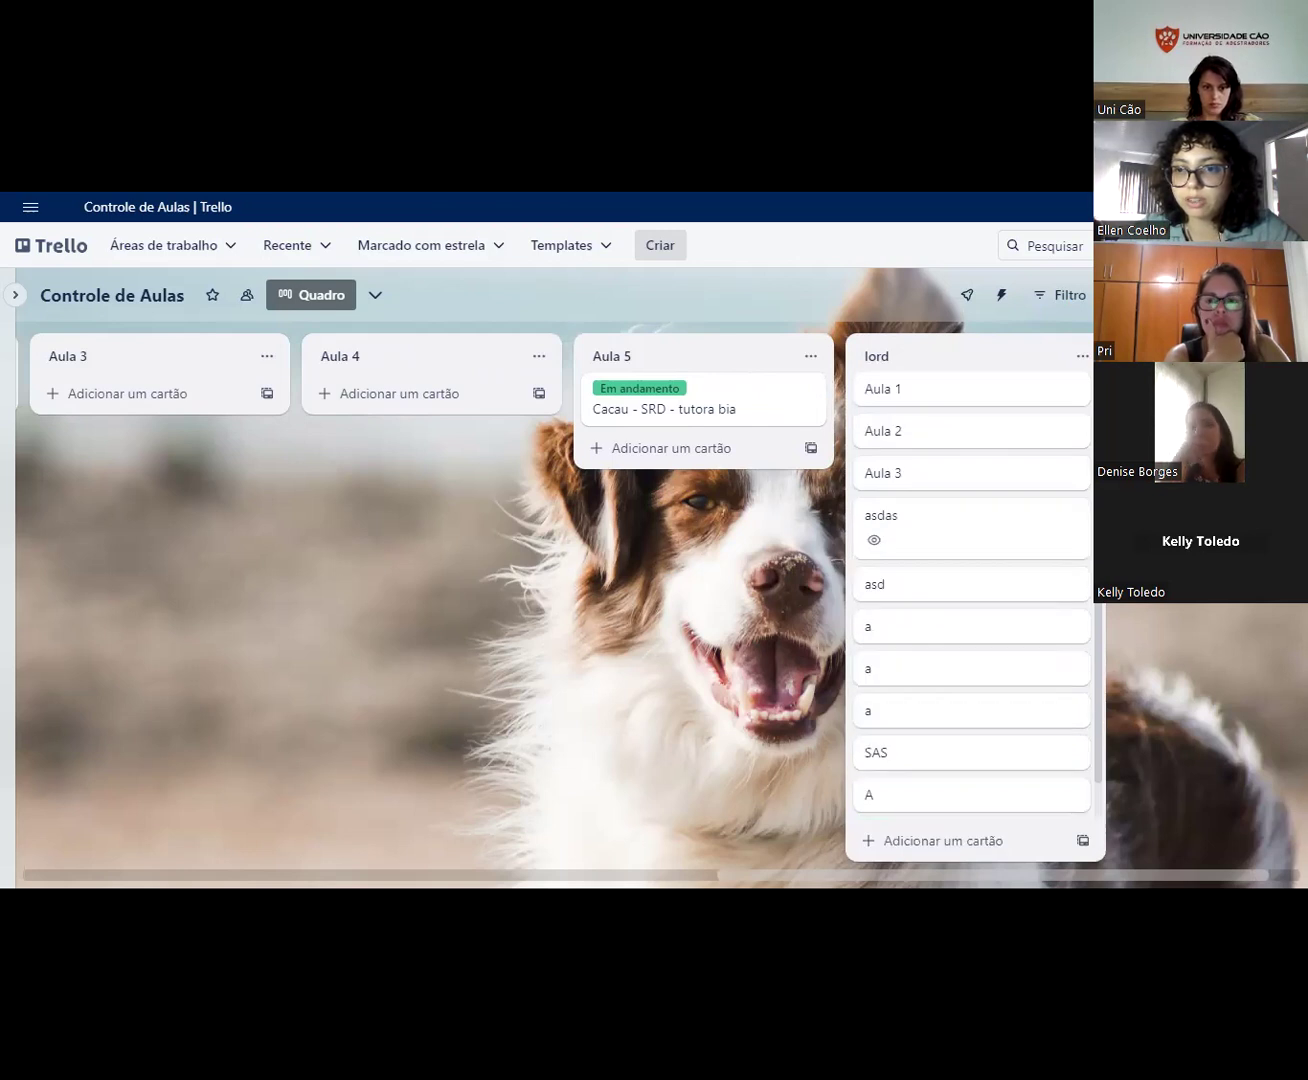
scroll(972, 800, "down", 1)
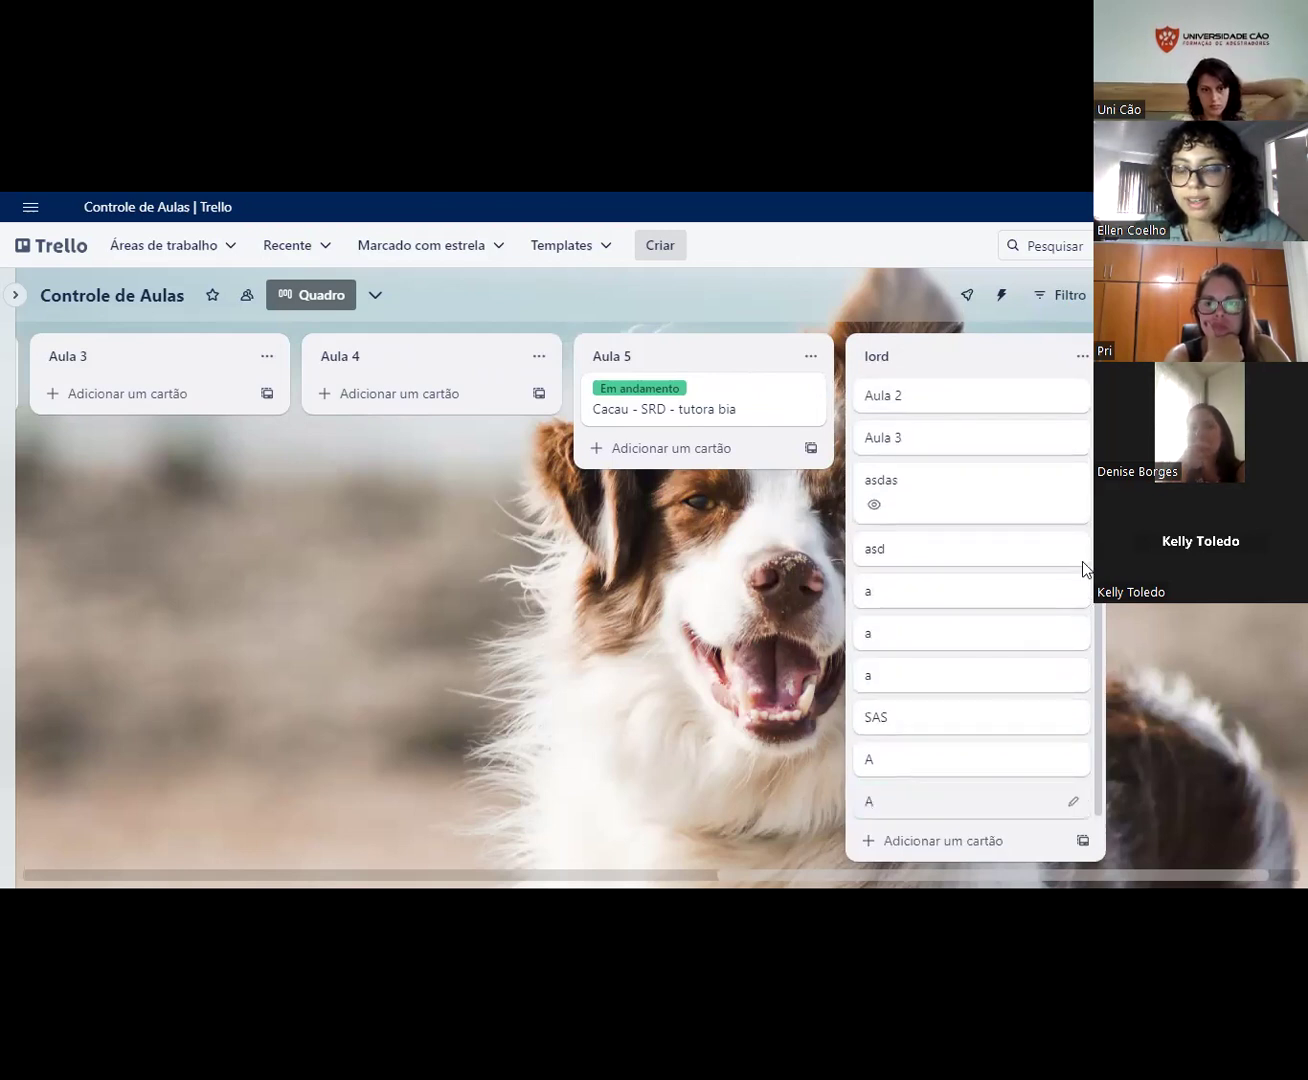
scroll(1087, 465, "up", 1)
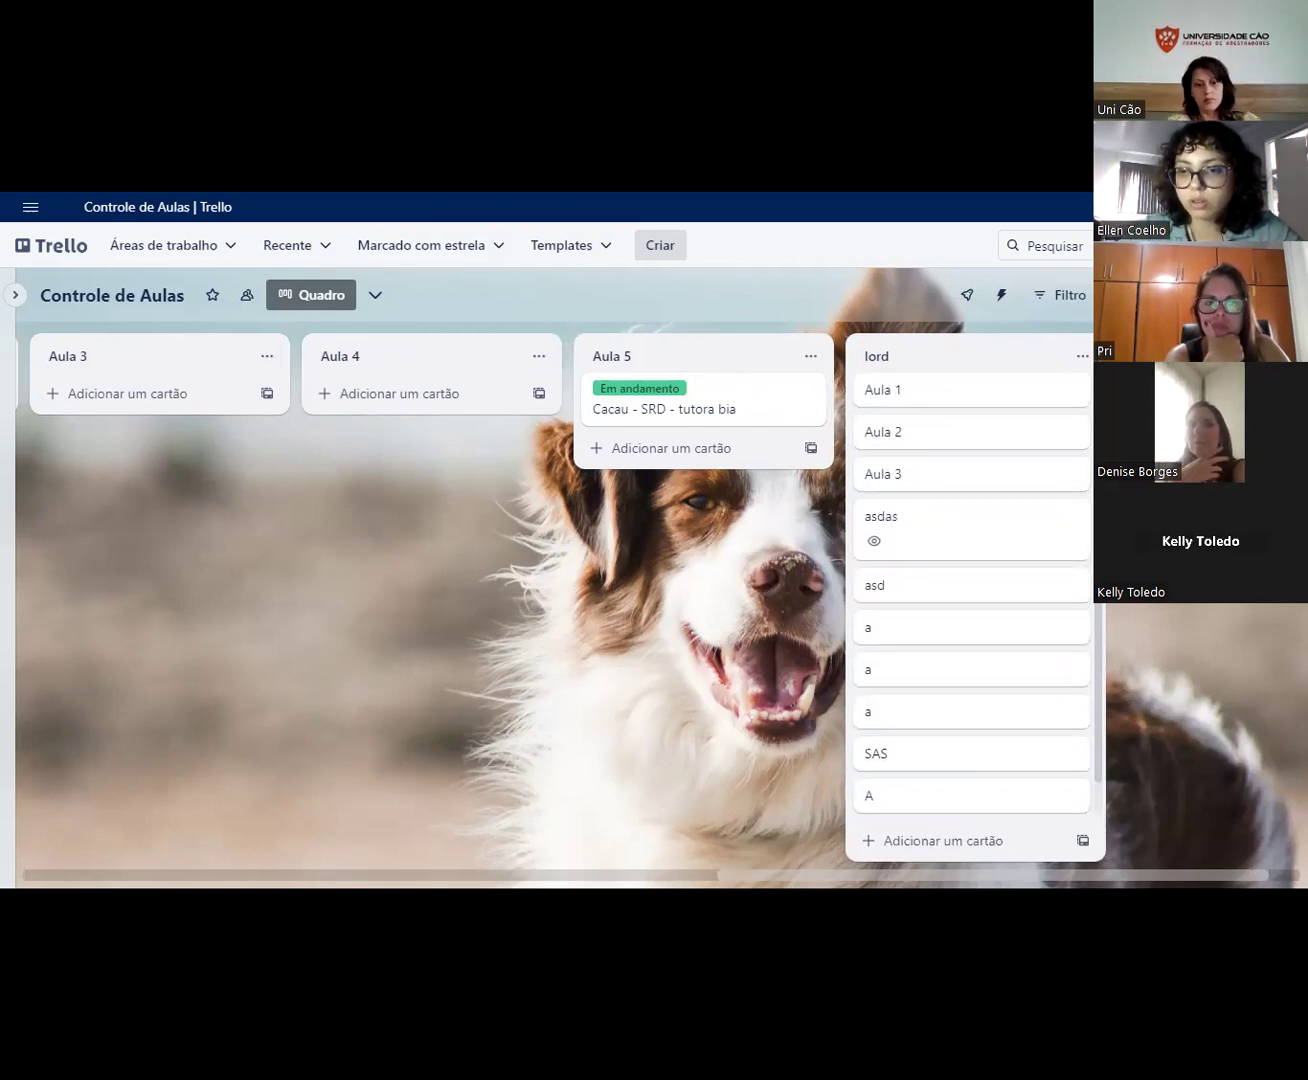
scroll(972, 595, "down", 1)
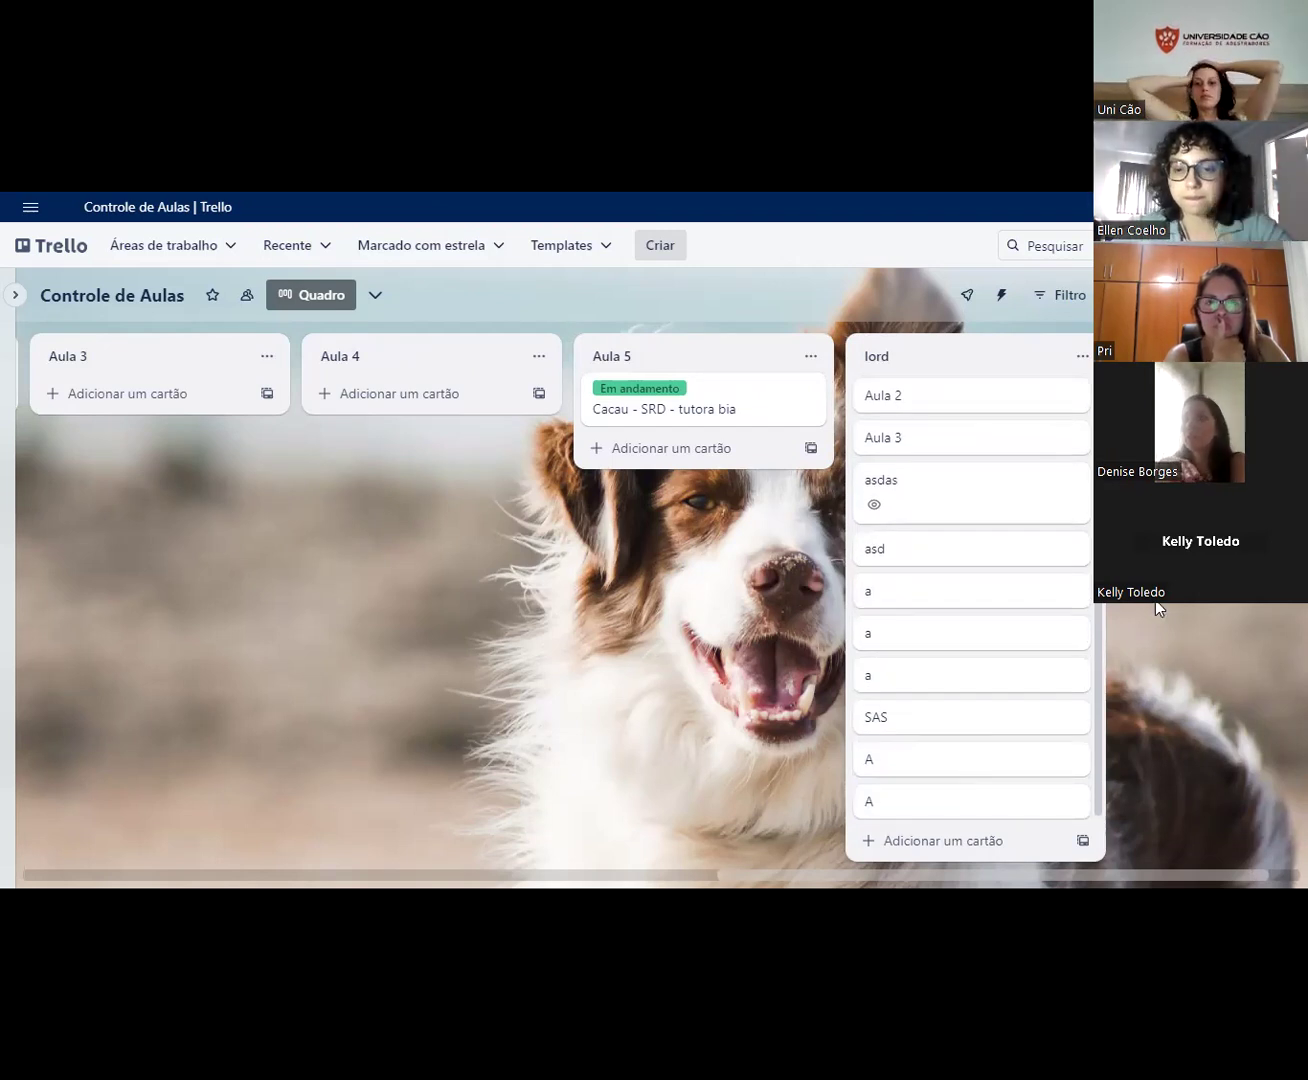
scroll(853, 678, "left", 2)
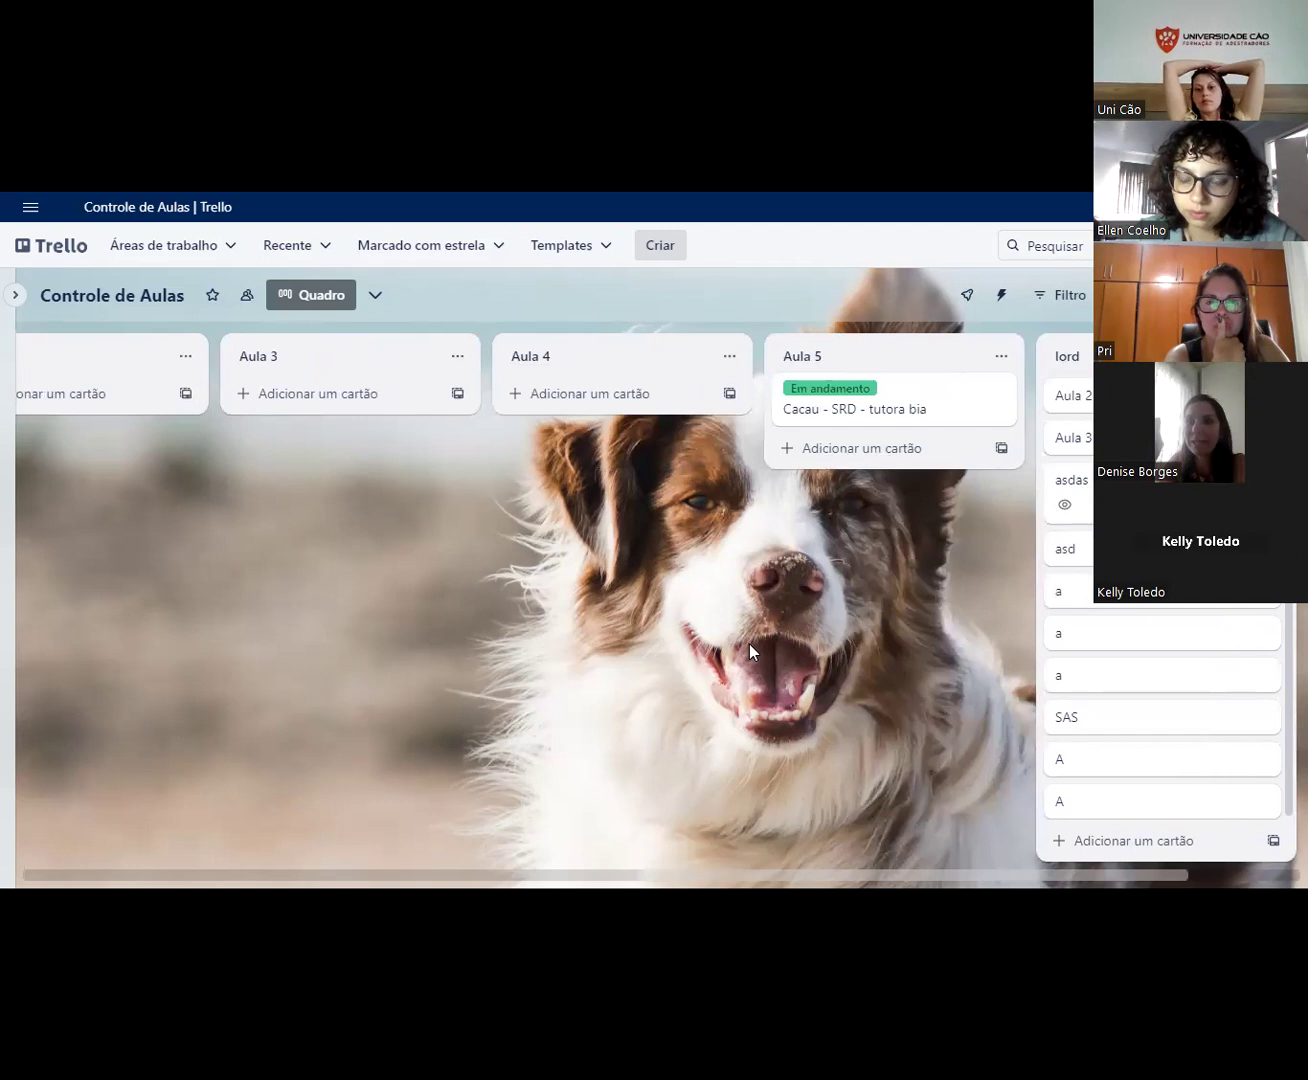
Step: Open the "Totó" card in the "Aula 1" list and look over its description and internal and external training checklists
scroll(1025, 628, "left", 8)
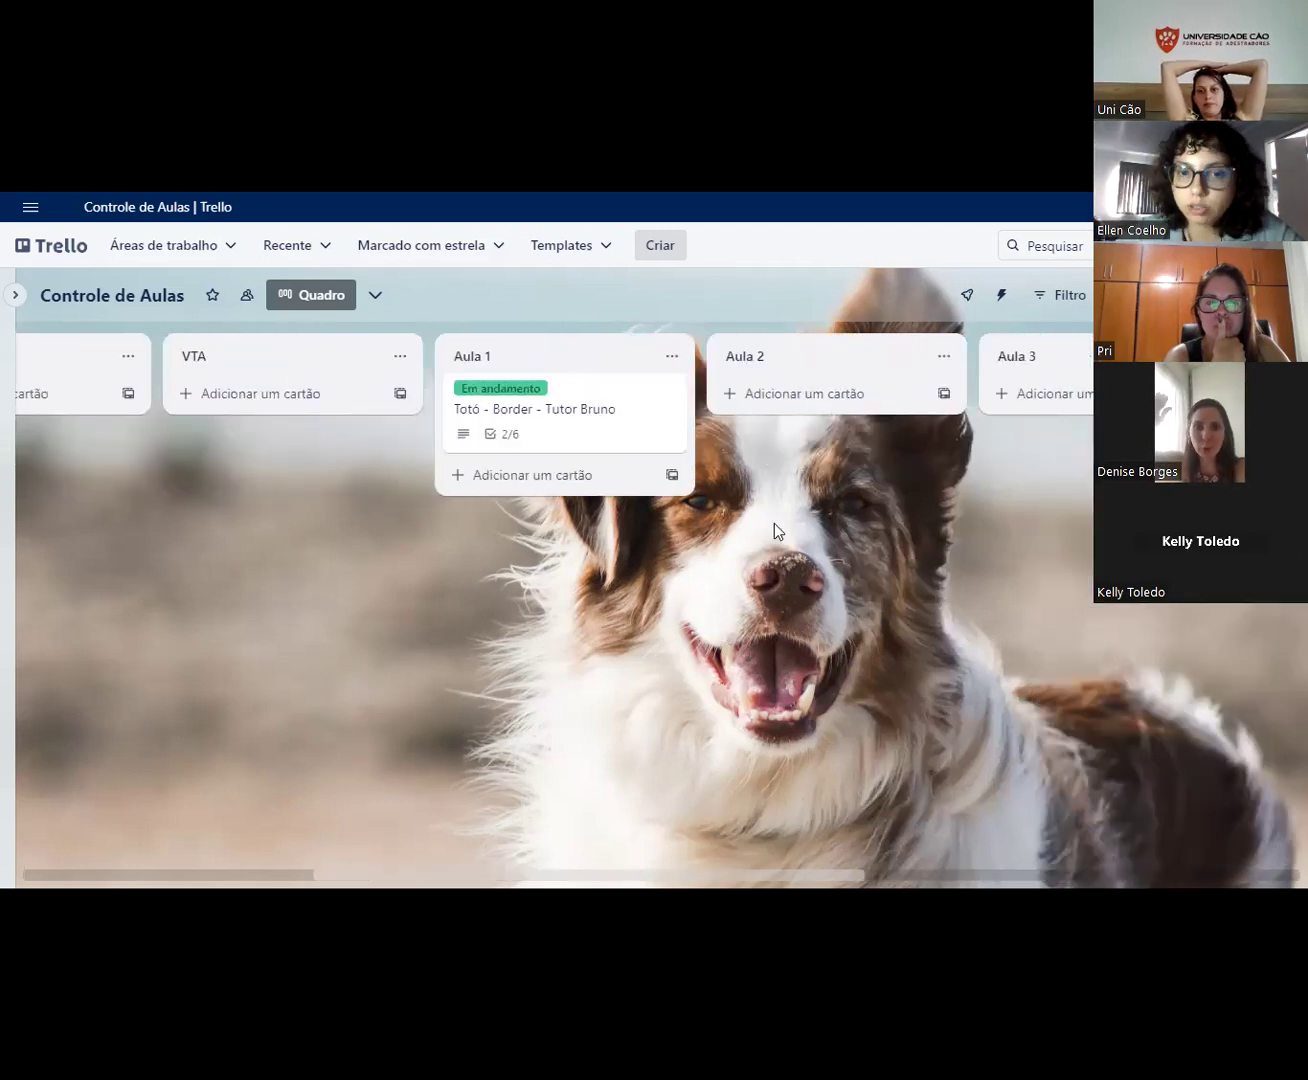
left_click(622, 417)
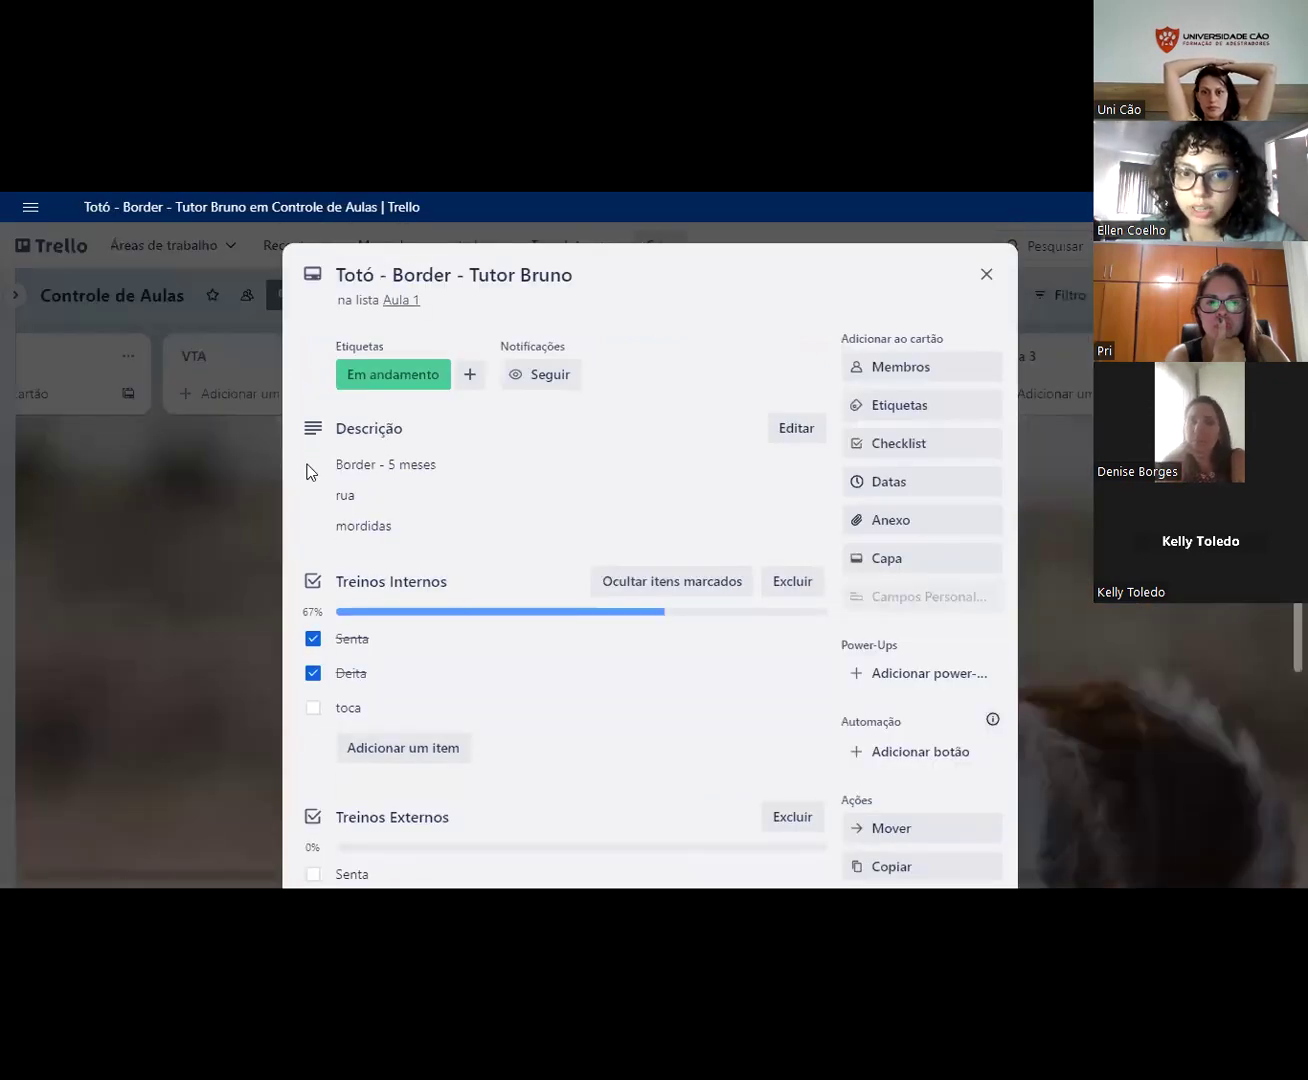
scroll(529, 496, "down", 3)
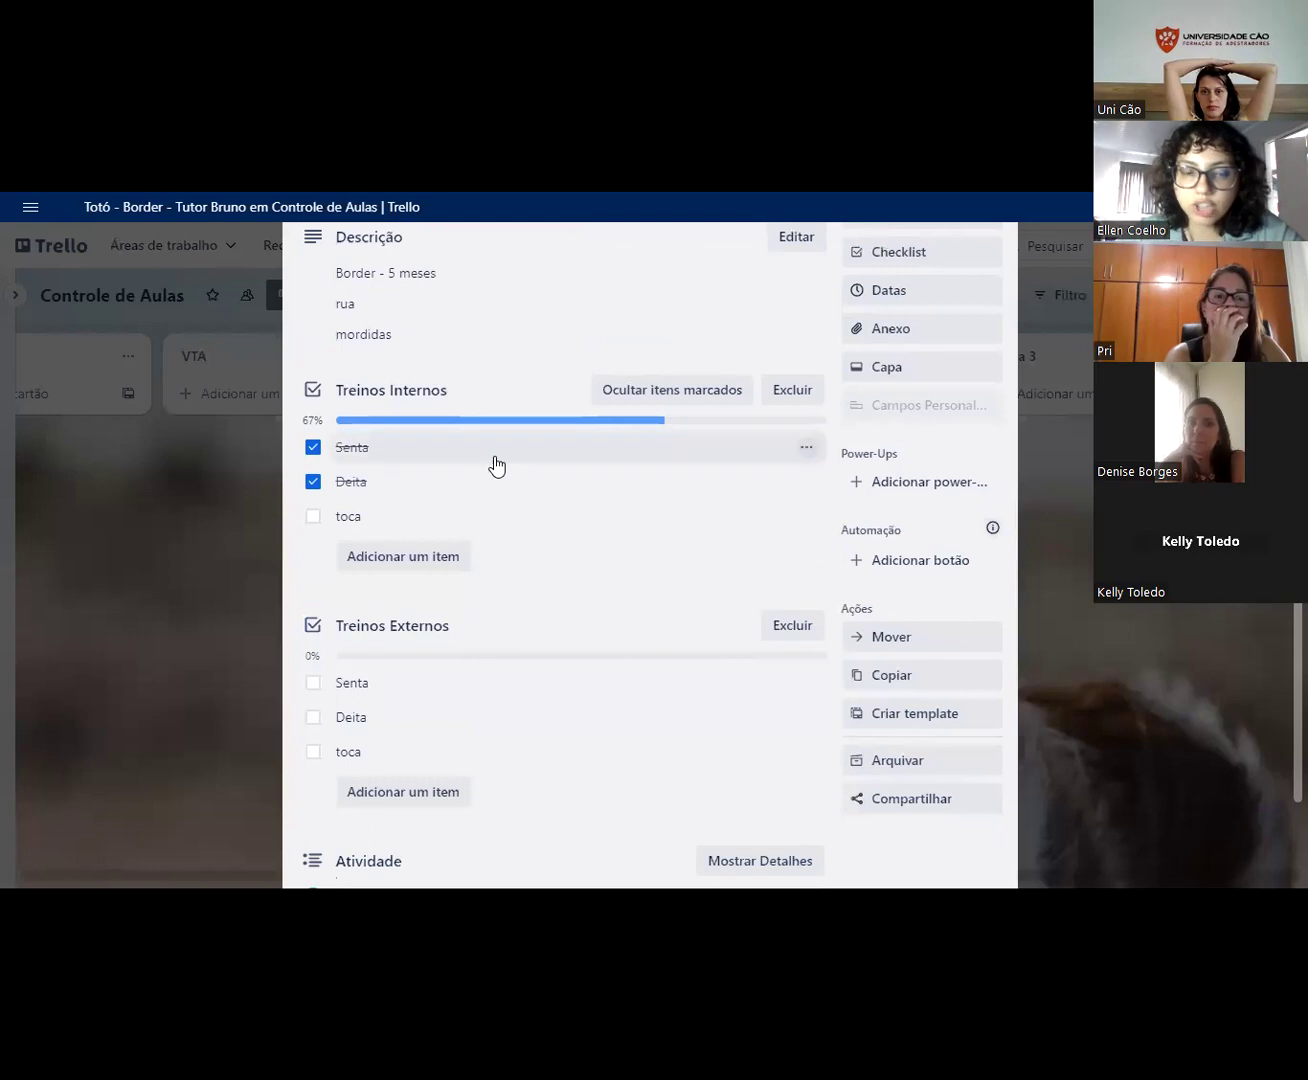
scroll(496, 465, "down", 2)
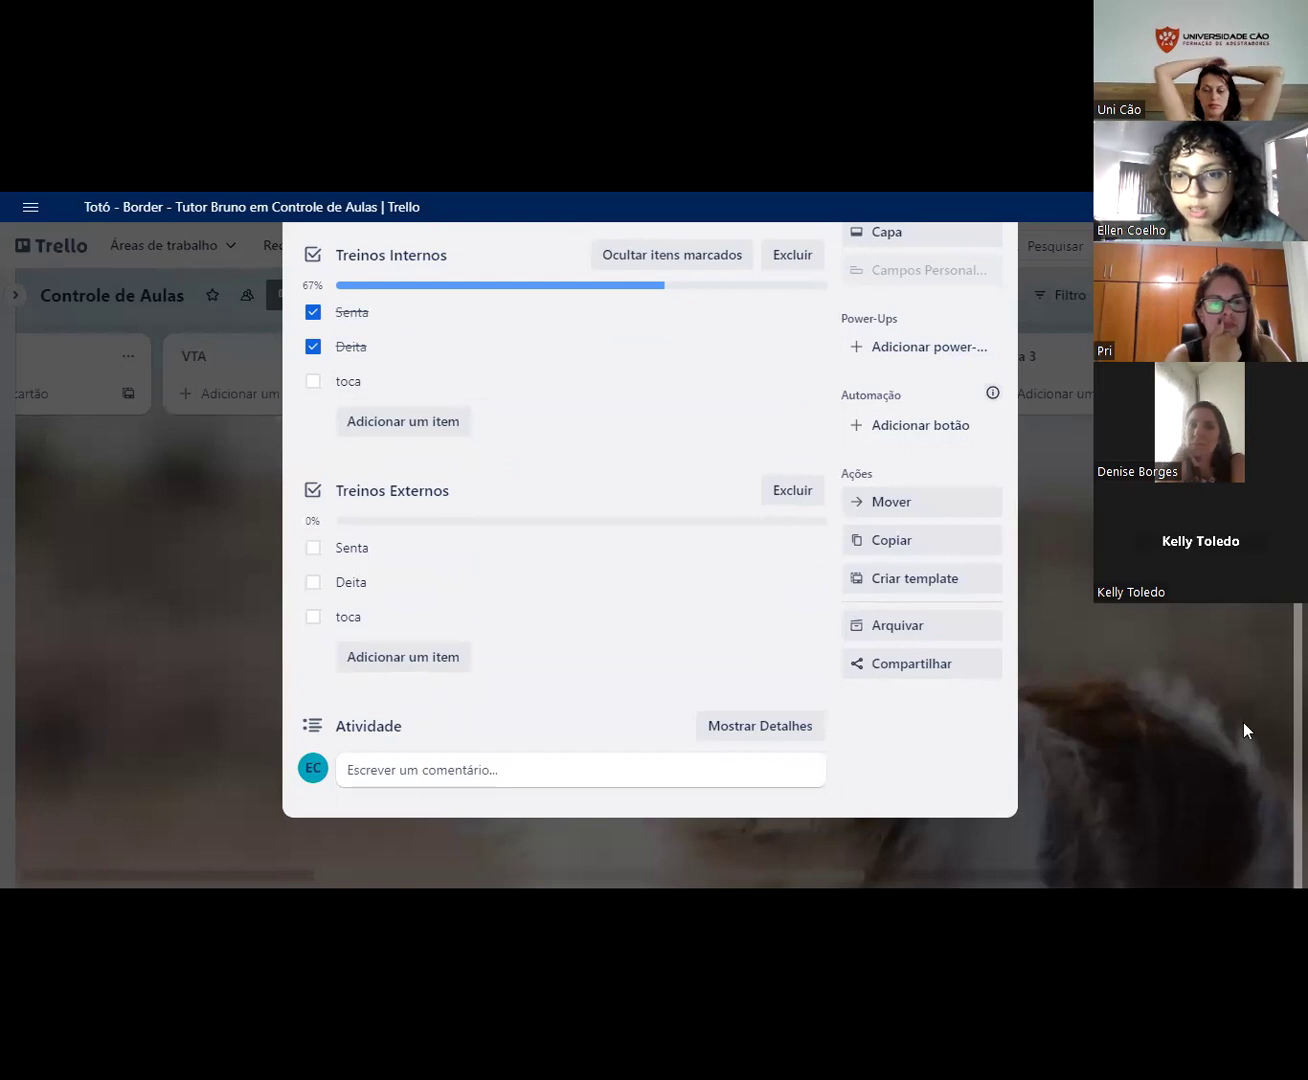
scroll(820, 530, "up", 5)
scroll(815, 530, "down", 3)
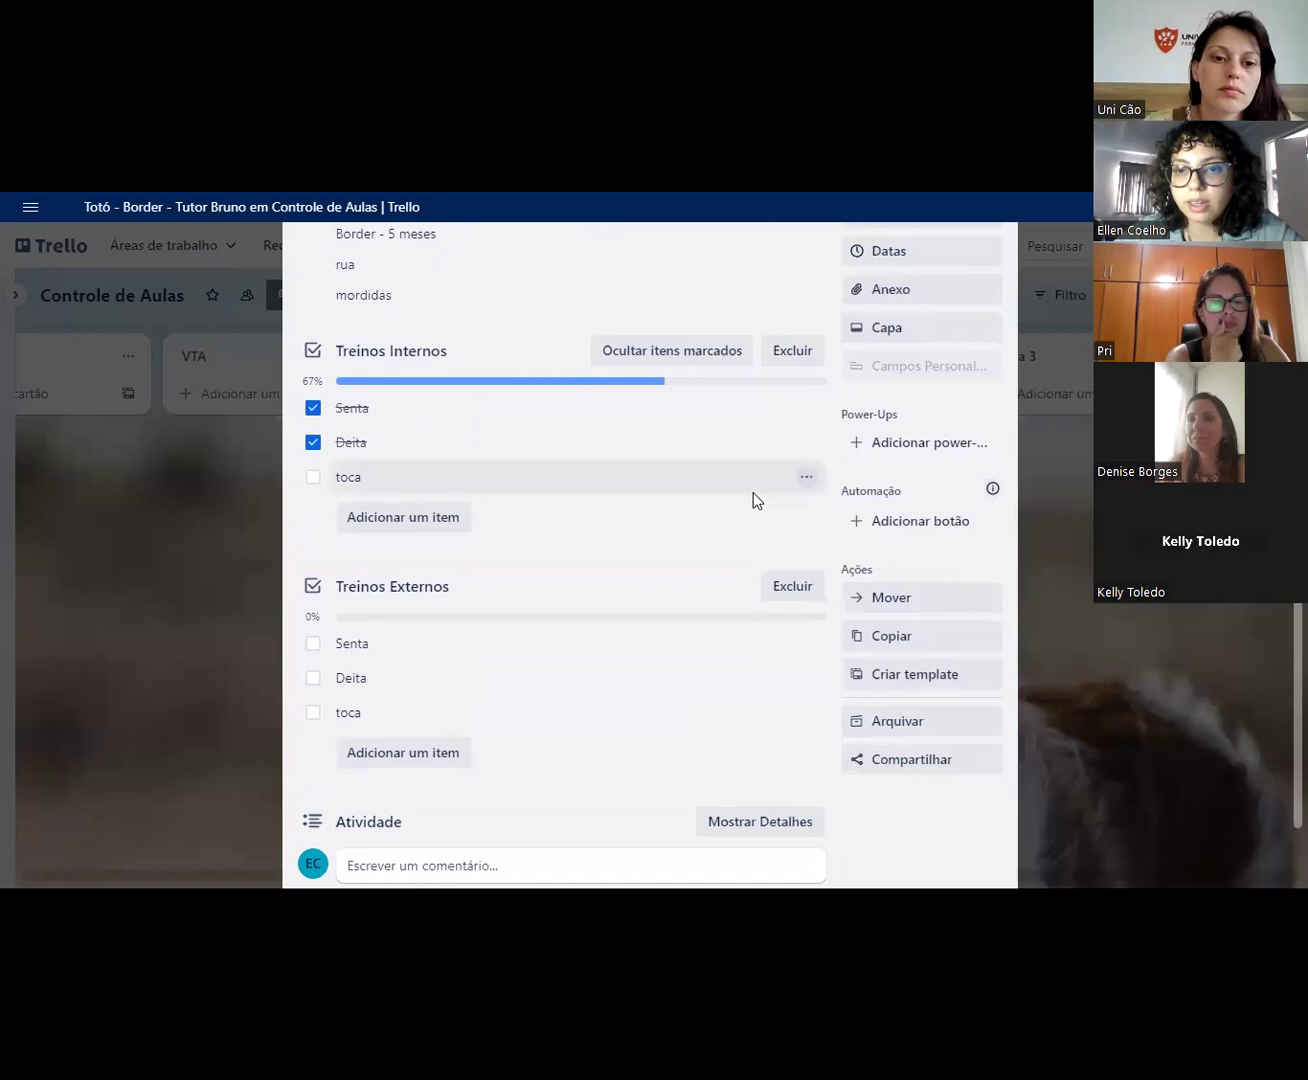
scroll(800, 470, "up", 2)
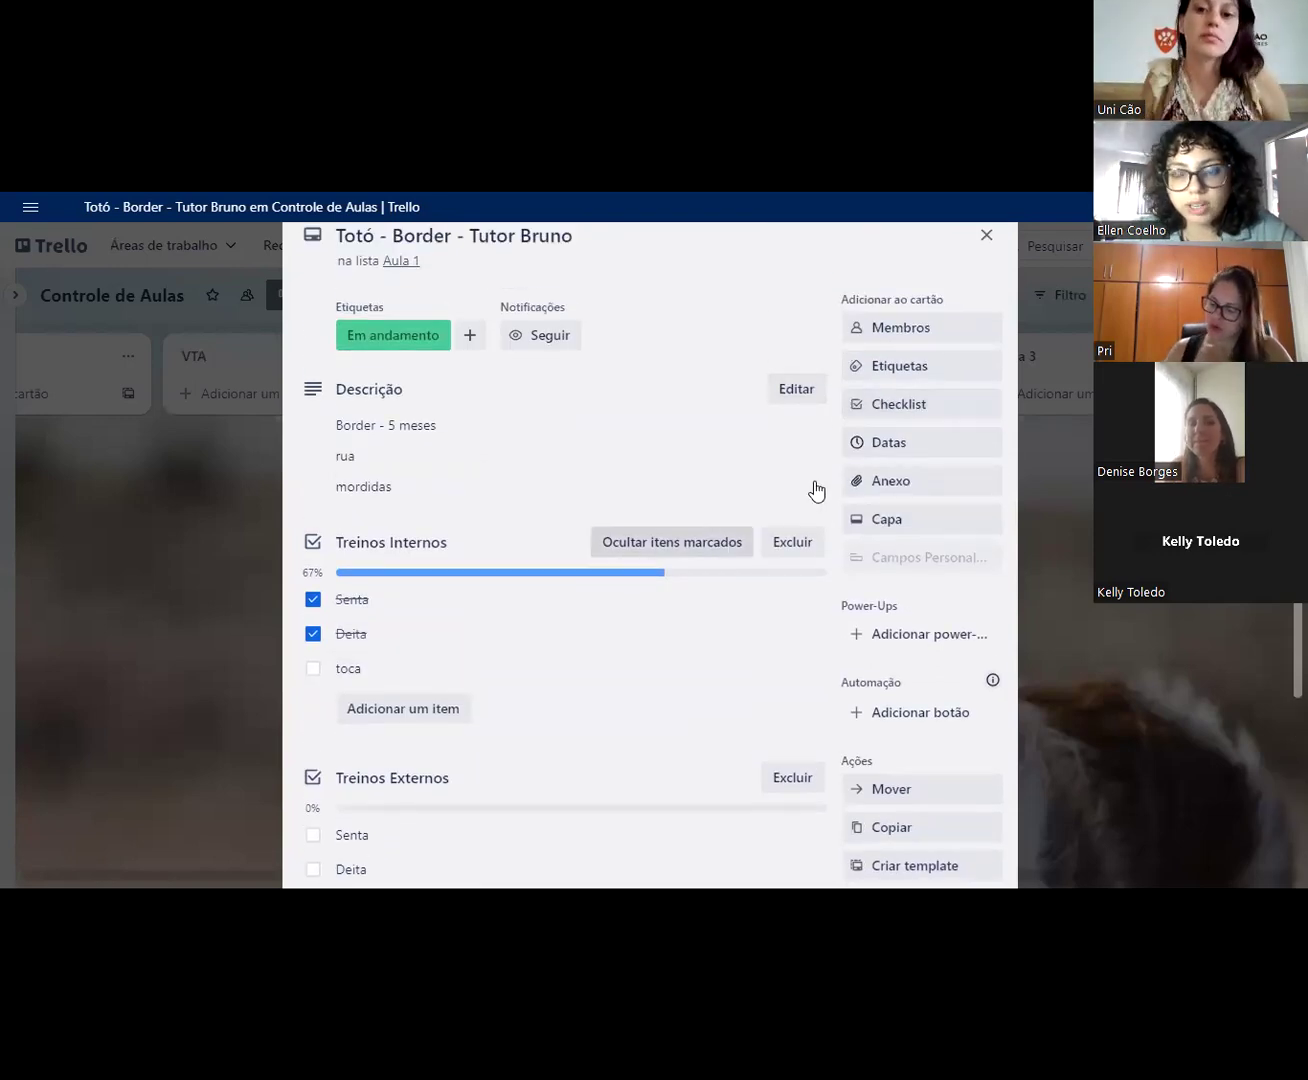
Step: Give the "Totó" card a due date of 27/09/2023 at 15:27 without a reminder, save it and close the card
left_click(880, 450)
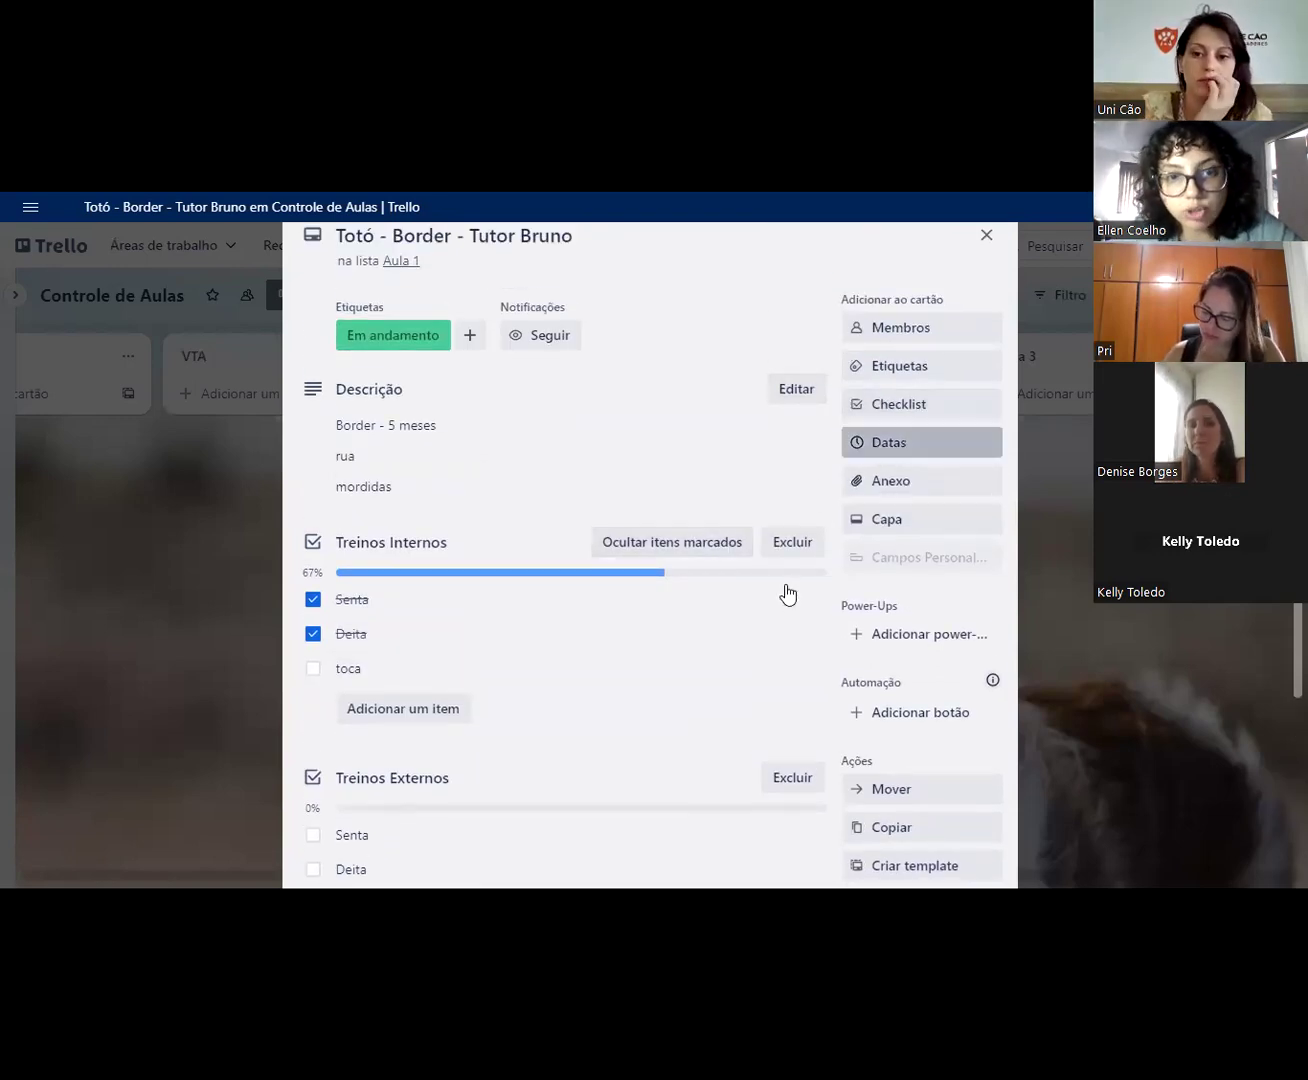
scroll(759, 523, "up", 1)
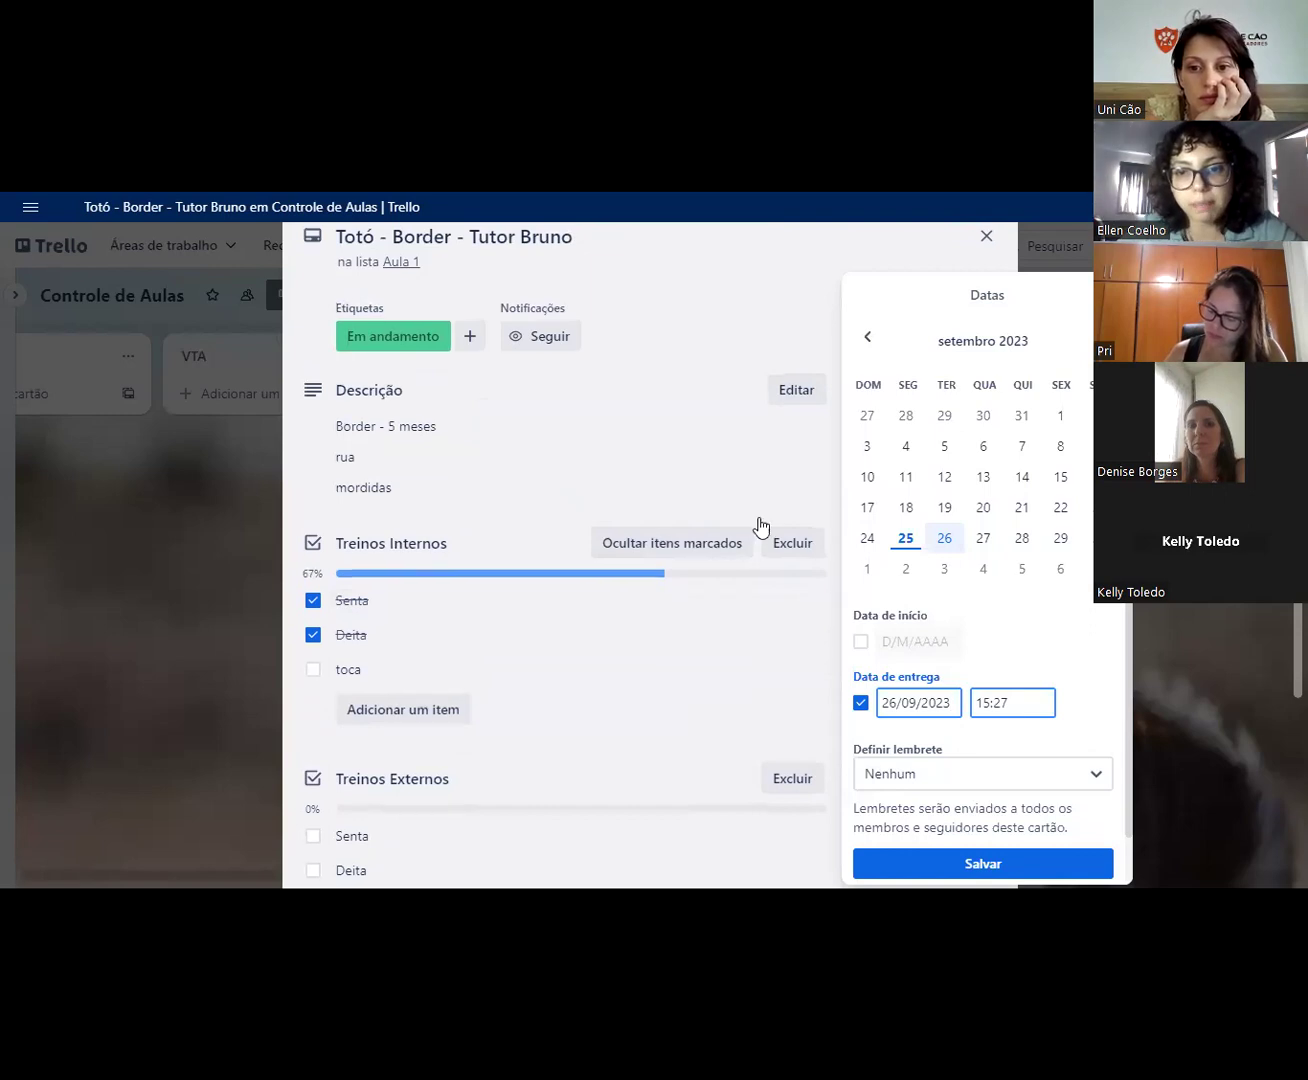
left_click(980, 539)
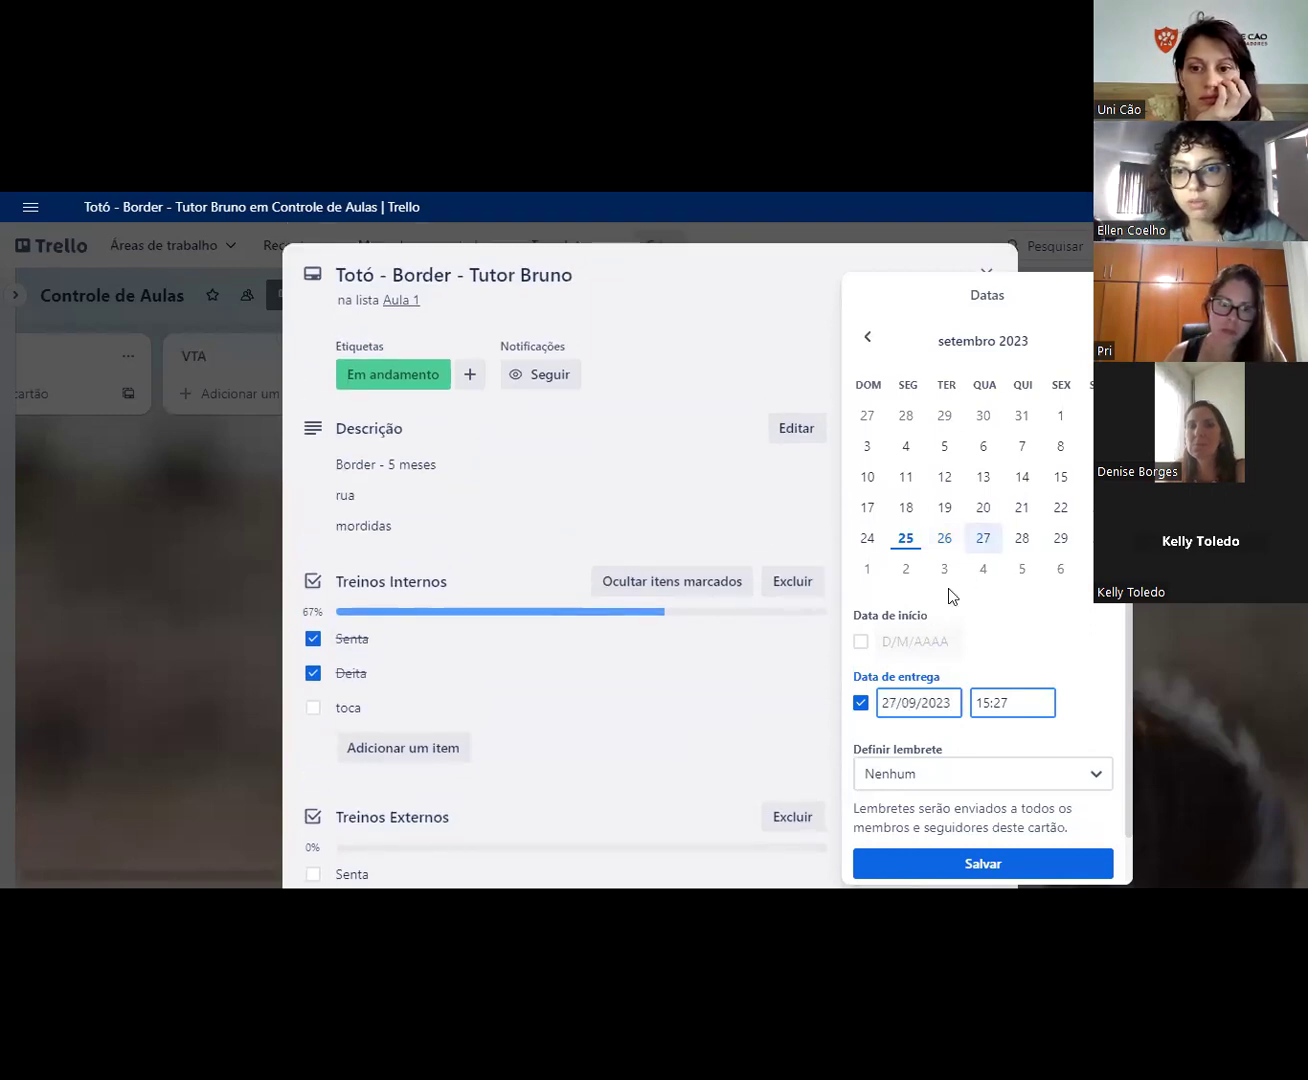
scroll(940, 729, "down", 1)
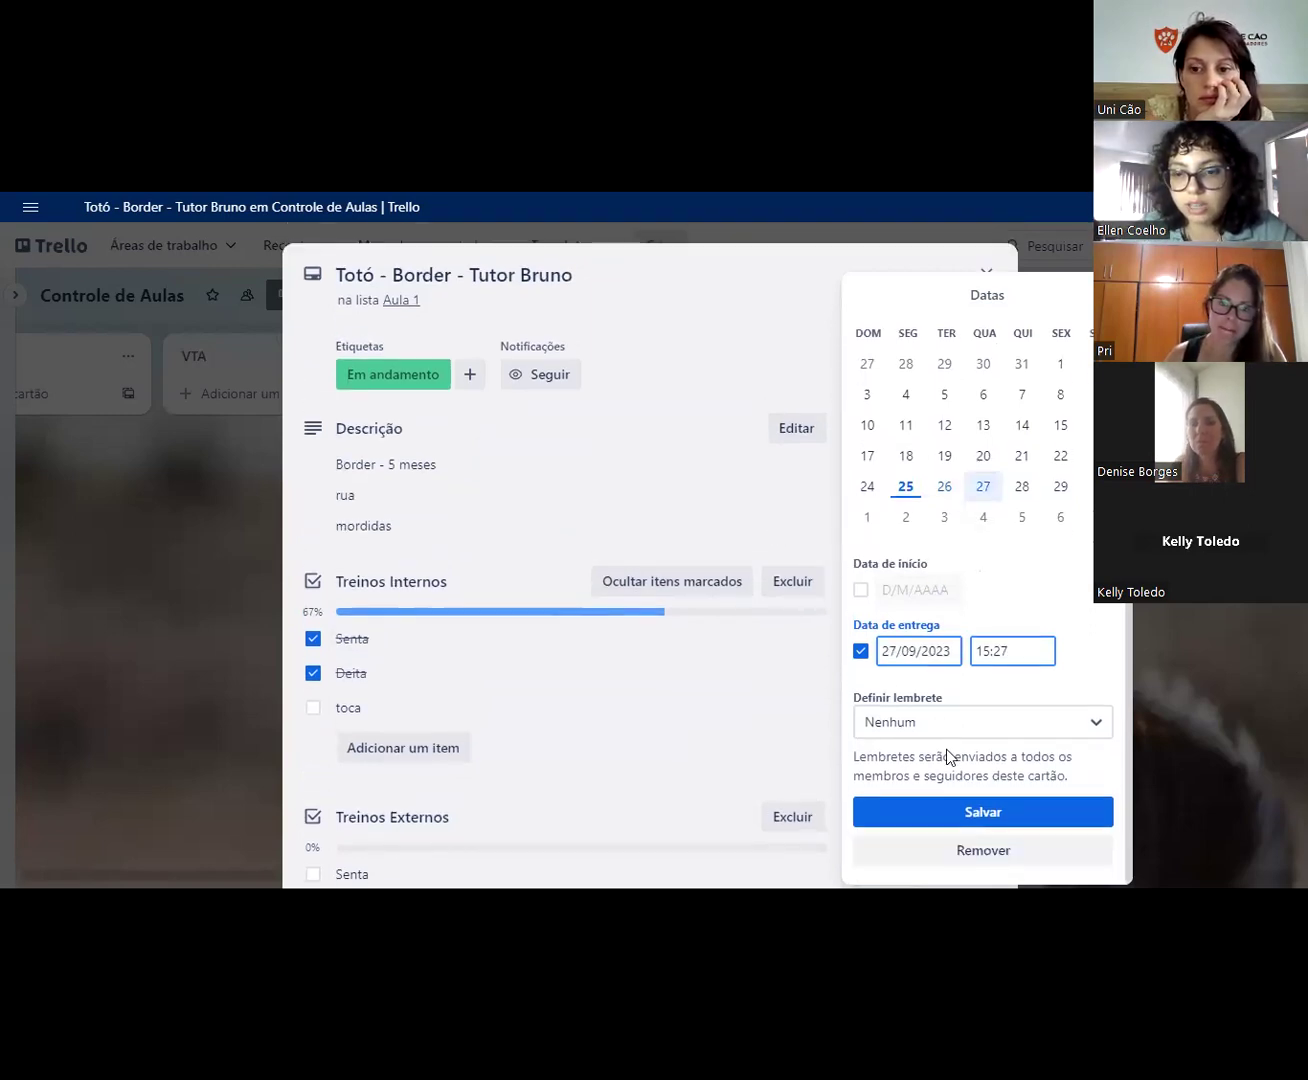
left_click(900, 726)
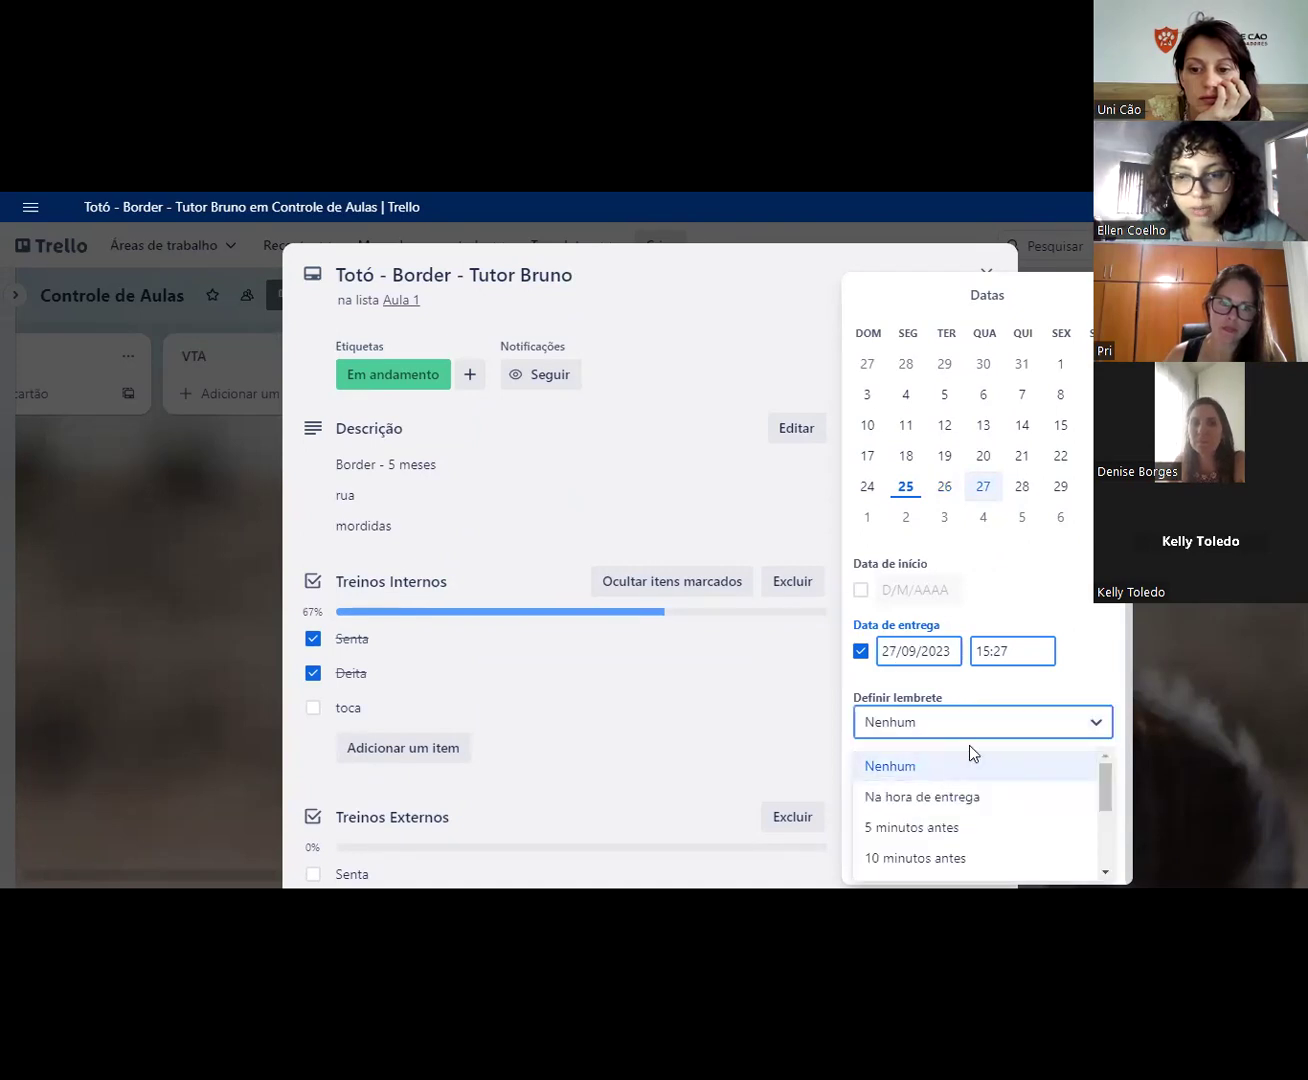
scroll(1100, 780, "down", 1)
scroll(1100, 785, "down", 1)
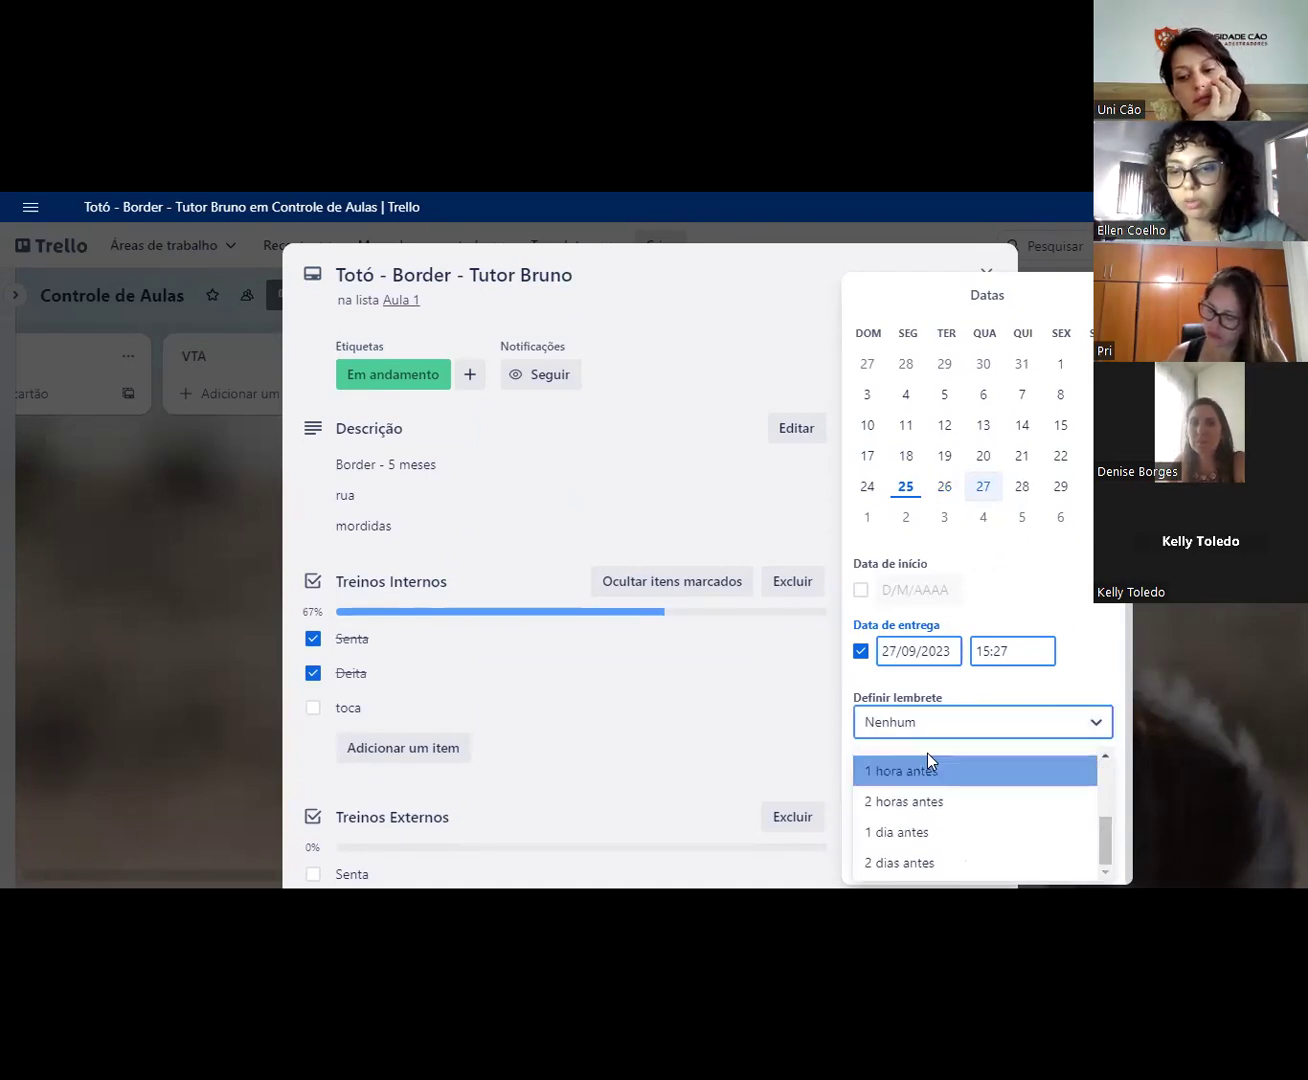
left_click(1054, 720)
left_click(1005, 817)
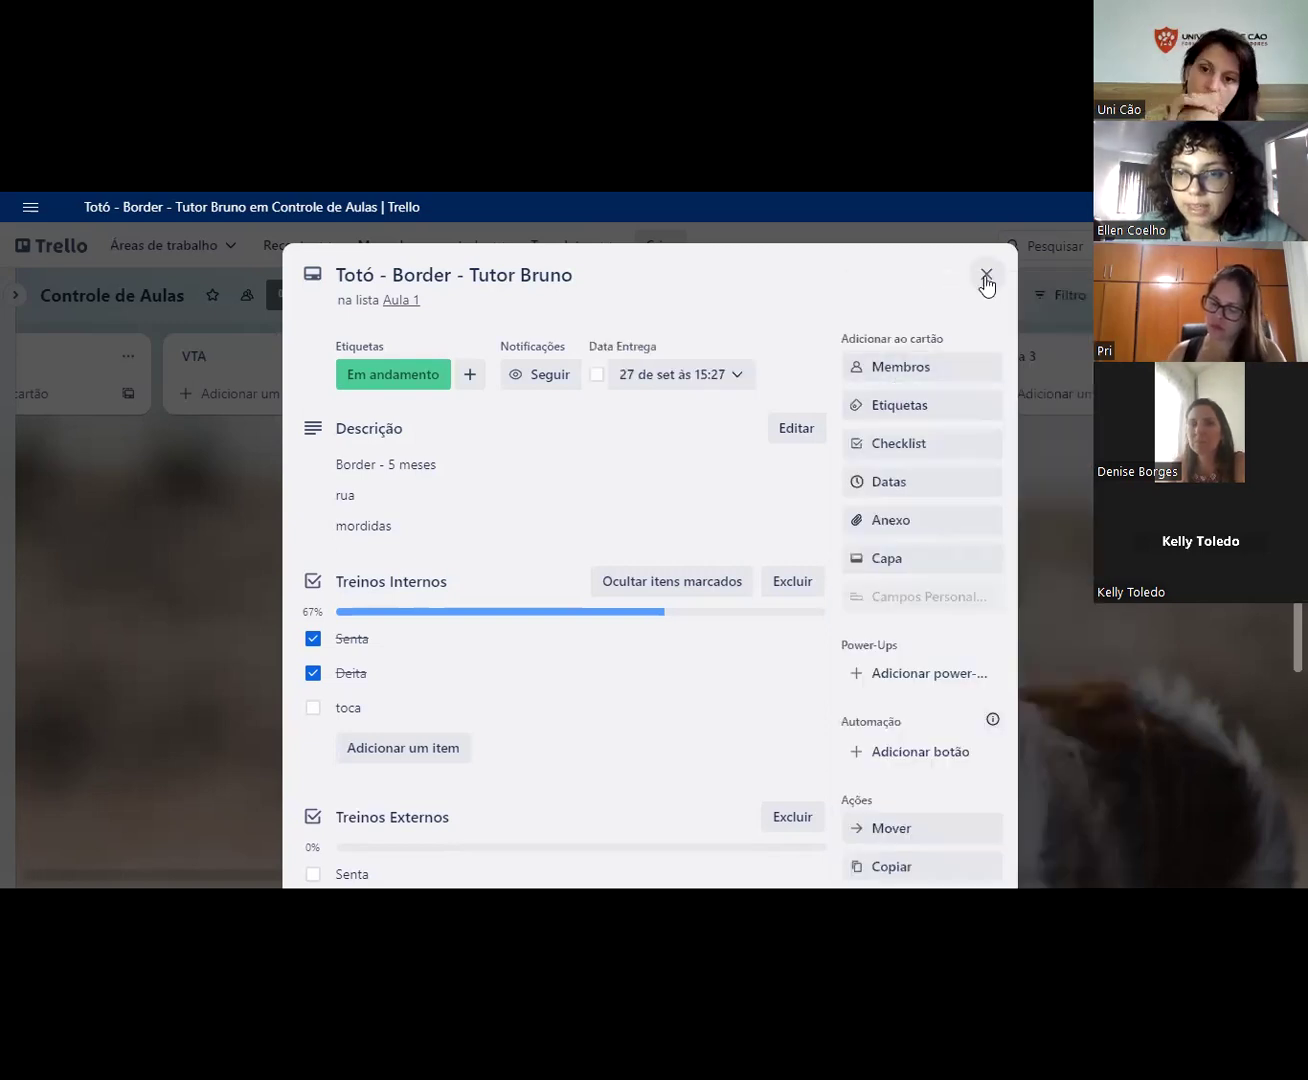
left_click(1024, 345)
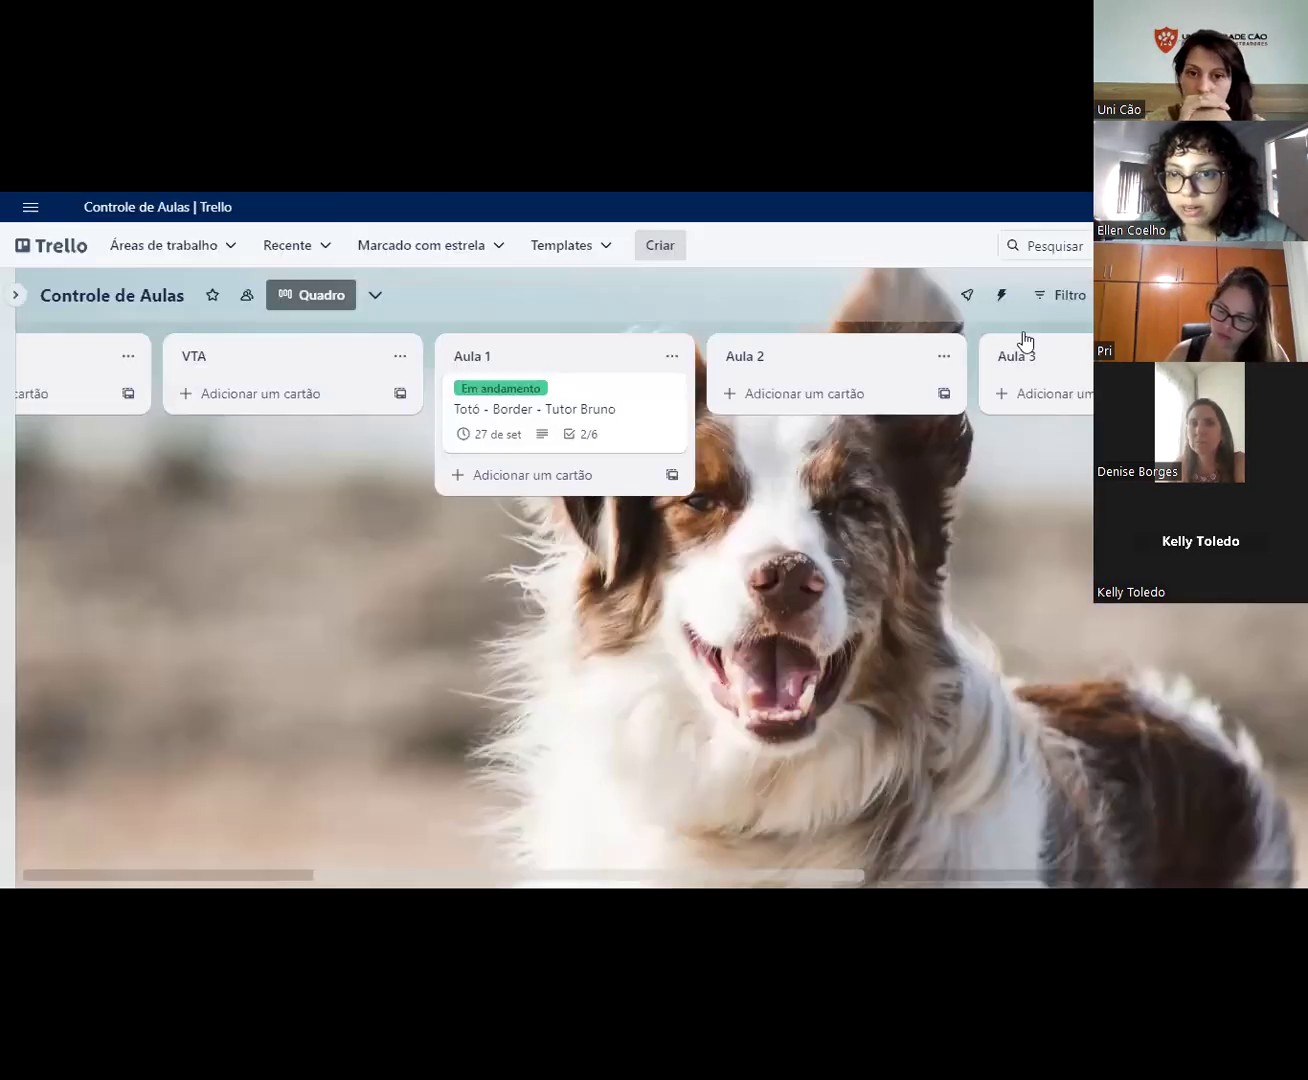
Step: Search the Power-Ups for "cALENDÁRIO", add "Power-up do Calendário" to the board and return to the lists
left_click(966, 298)
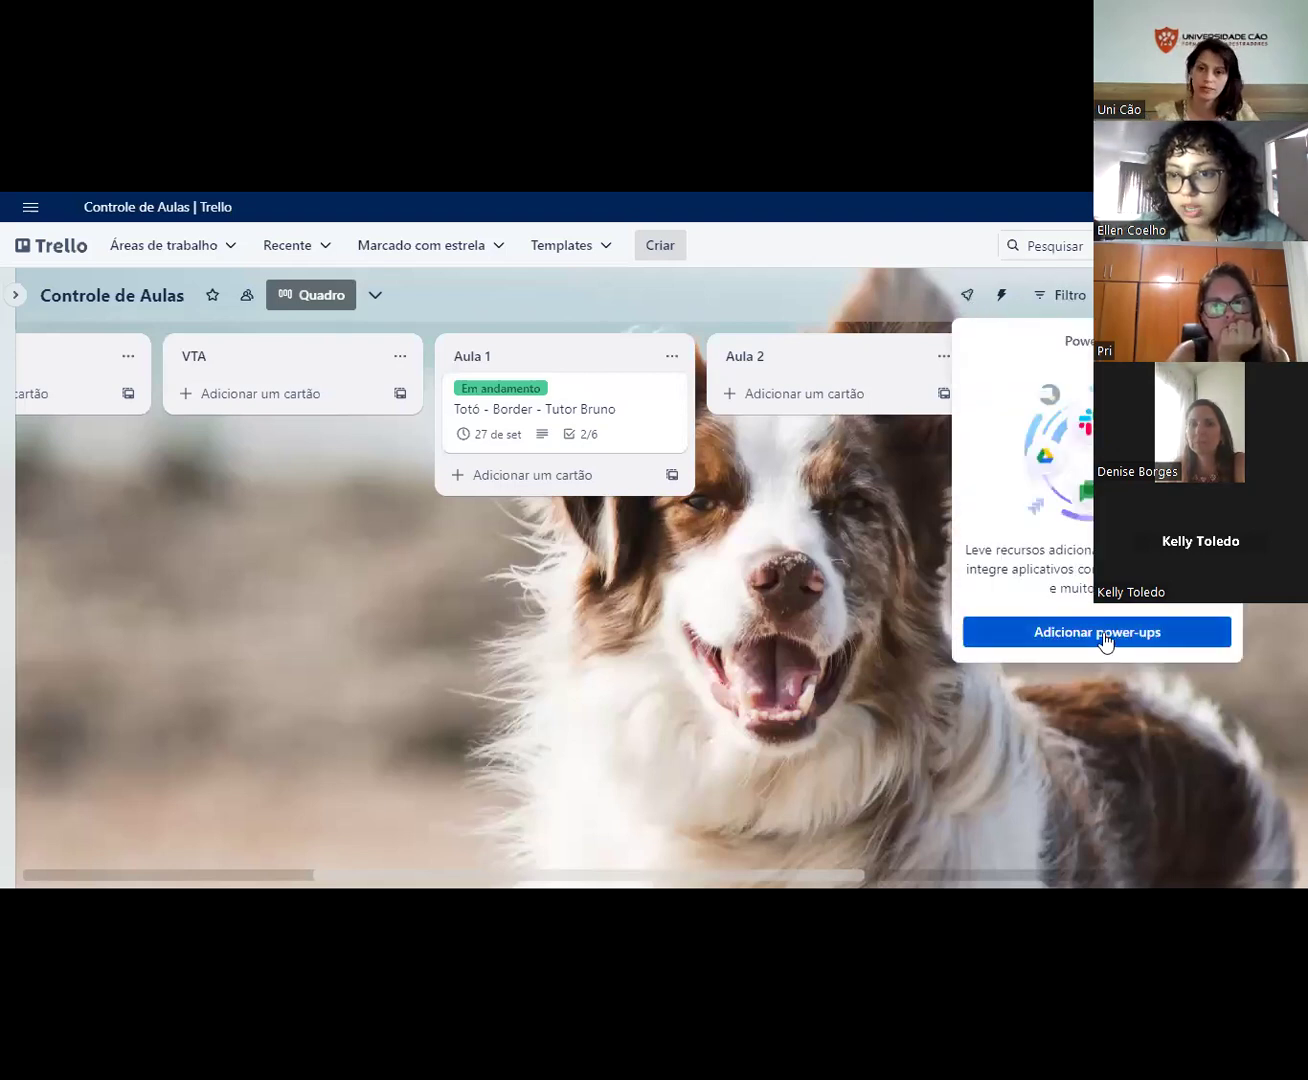
left_click(1104, 638)
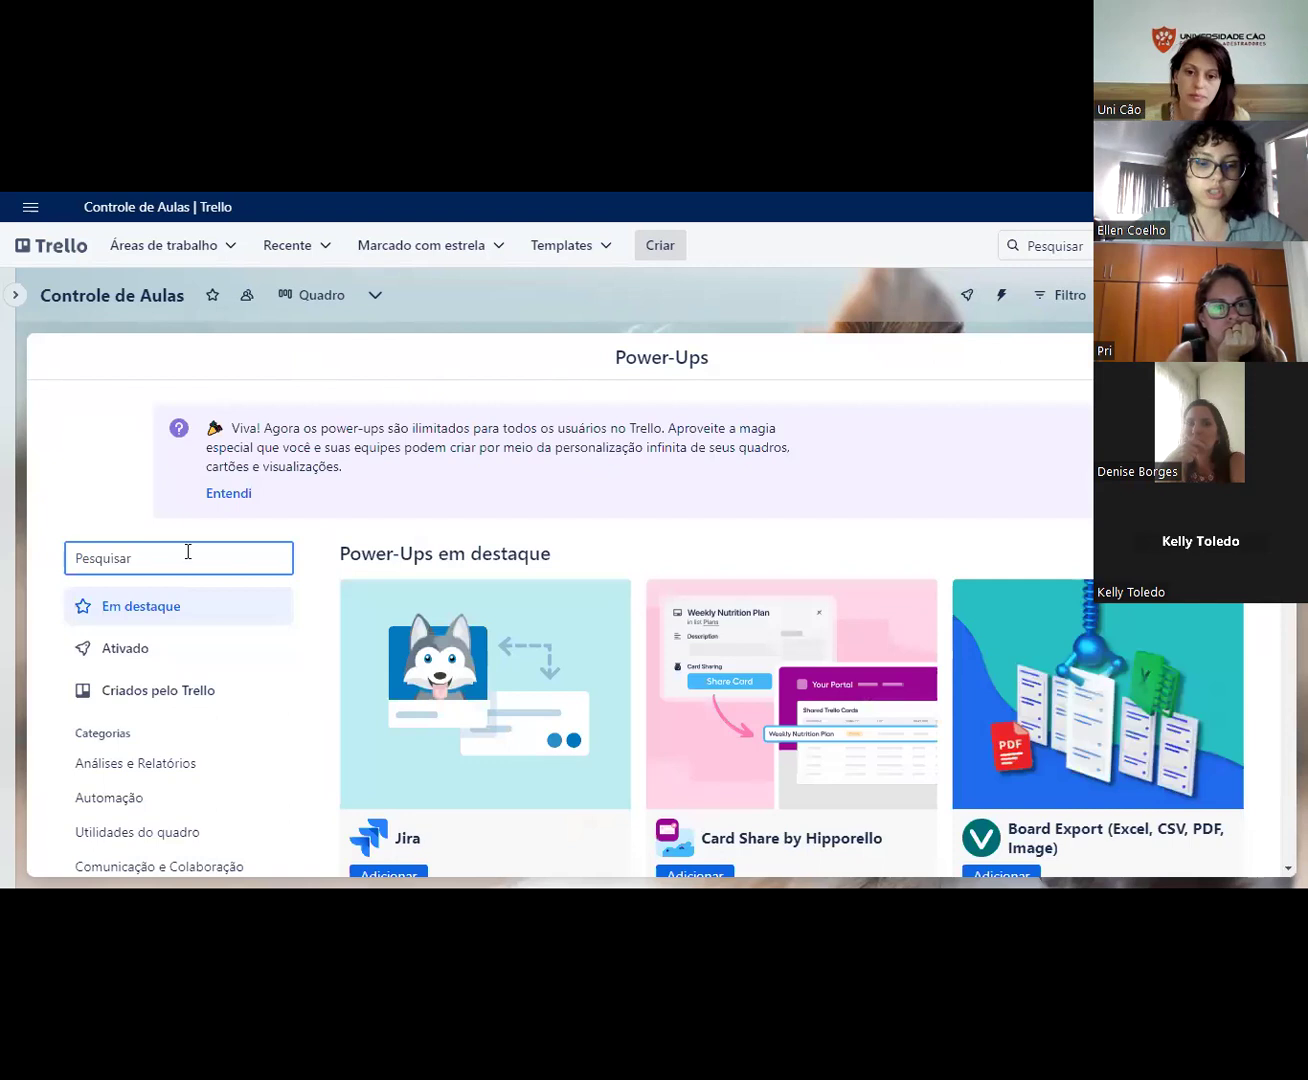
type("c")
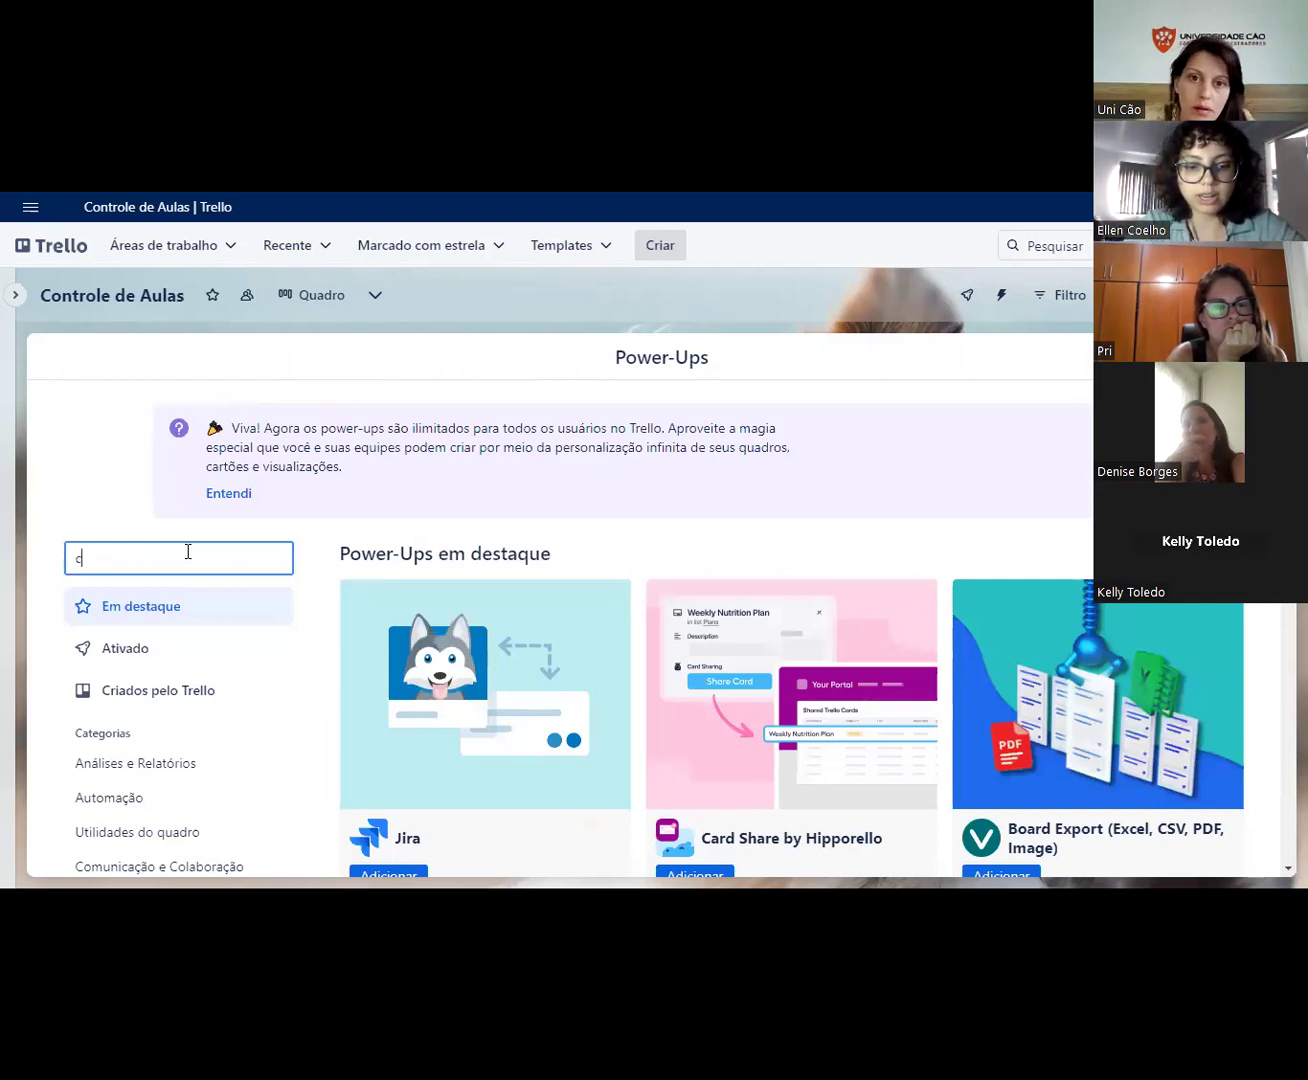
type("ALENDÁRIO")
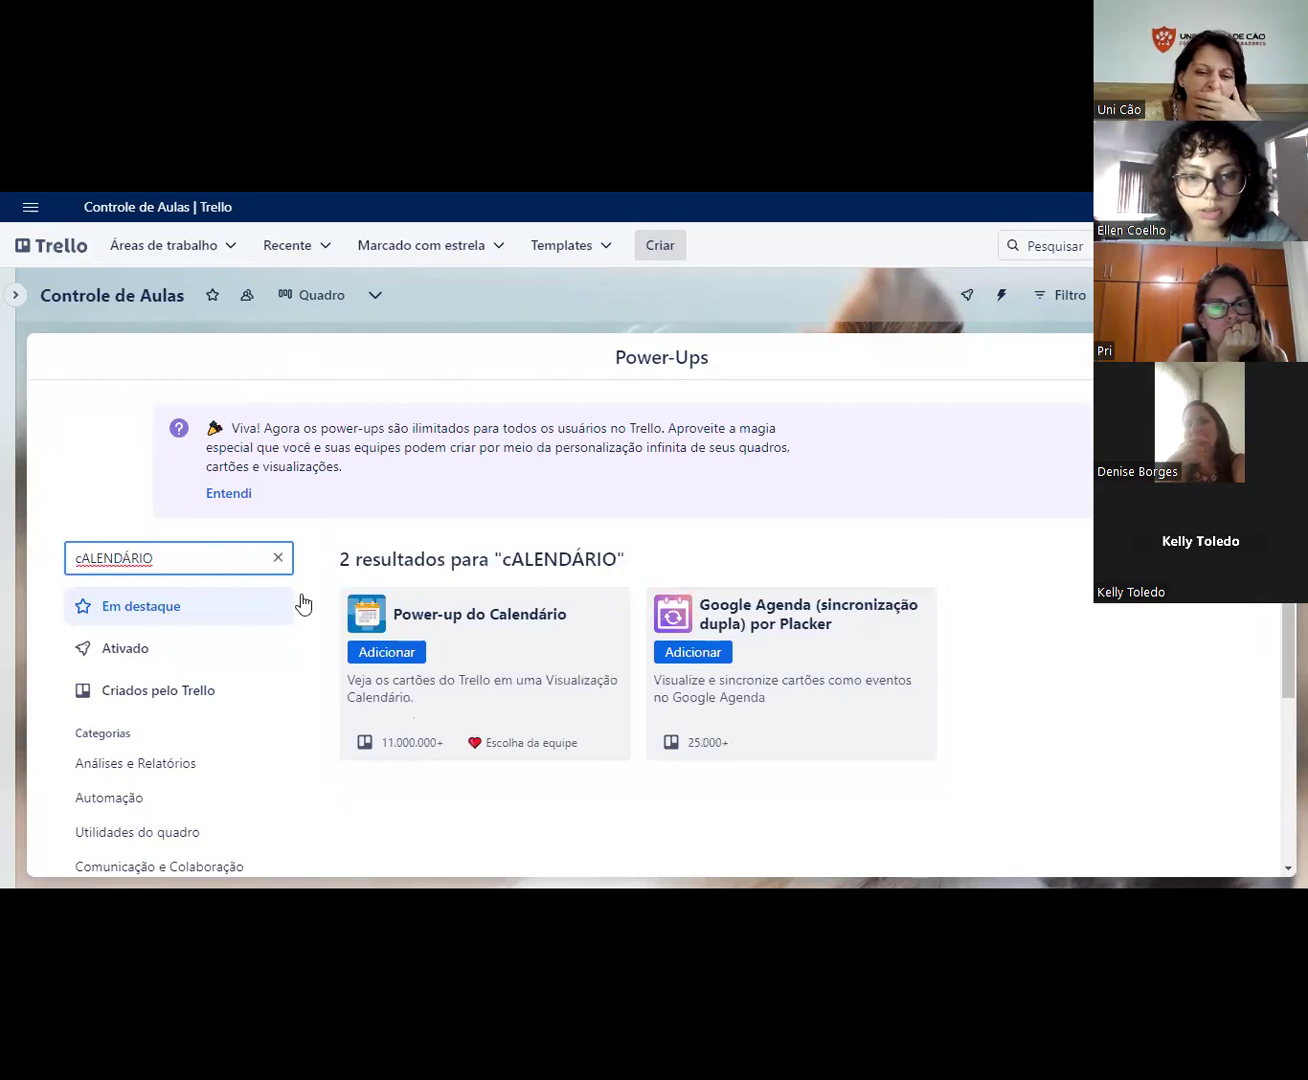
left_click(386, 656)
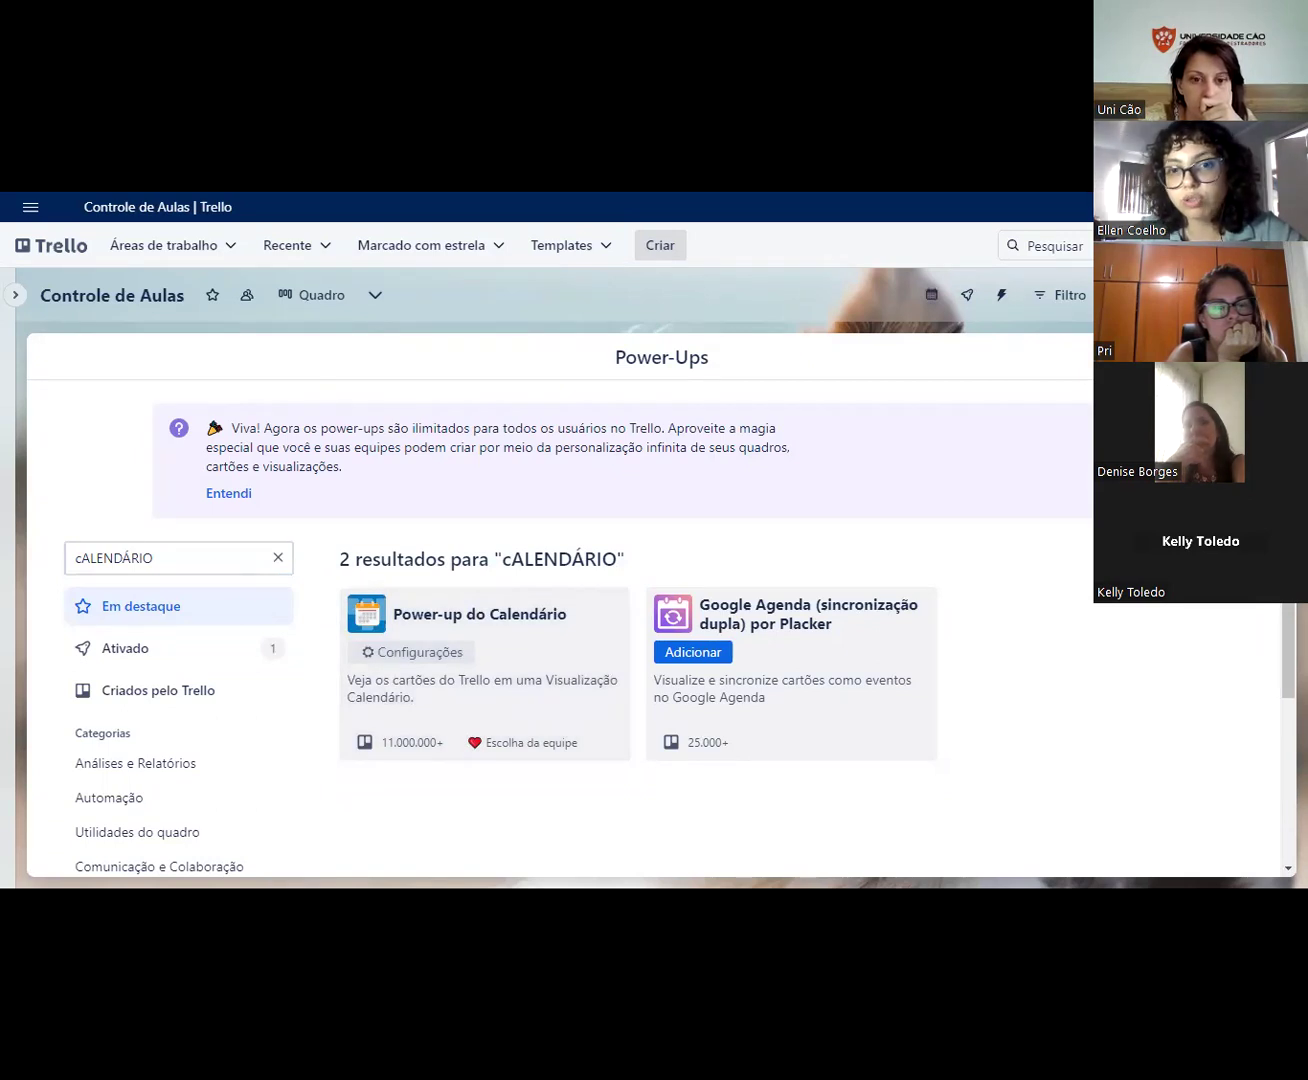
key("Escape")
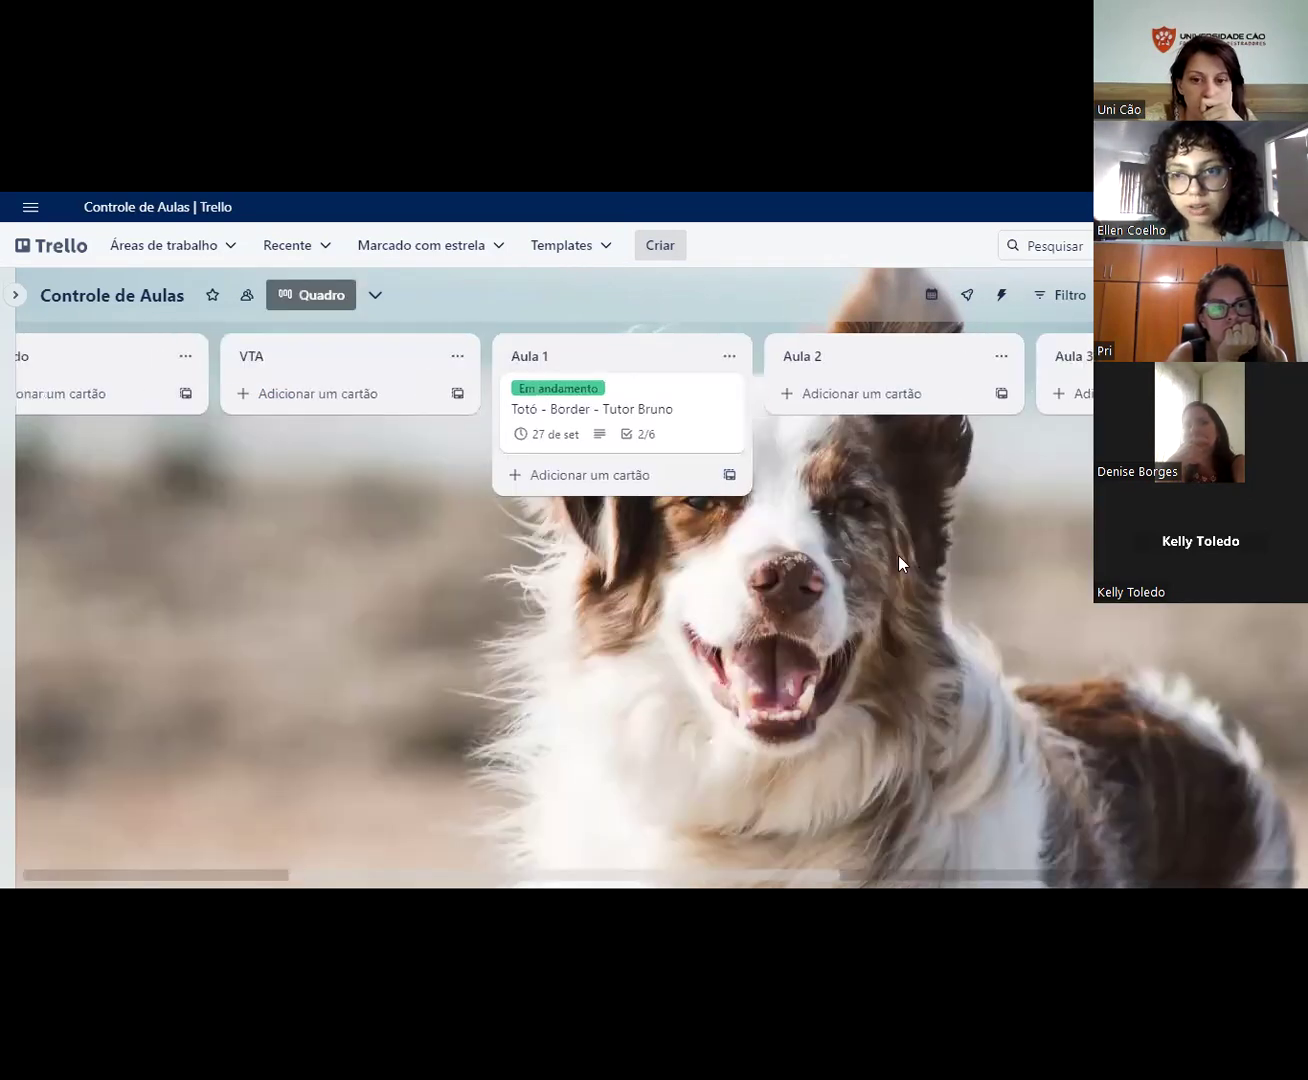
Step: Show the board's calendar by week and move the "Totó" card to 29 September and finally to 28 September
left_click(931, 301)
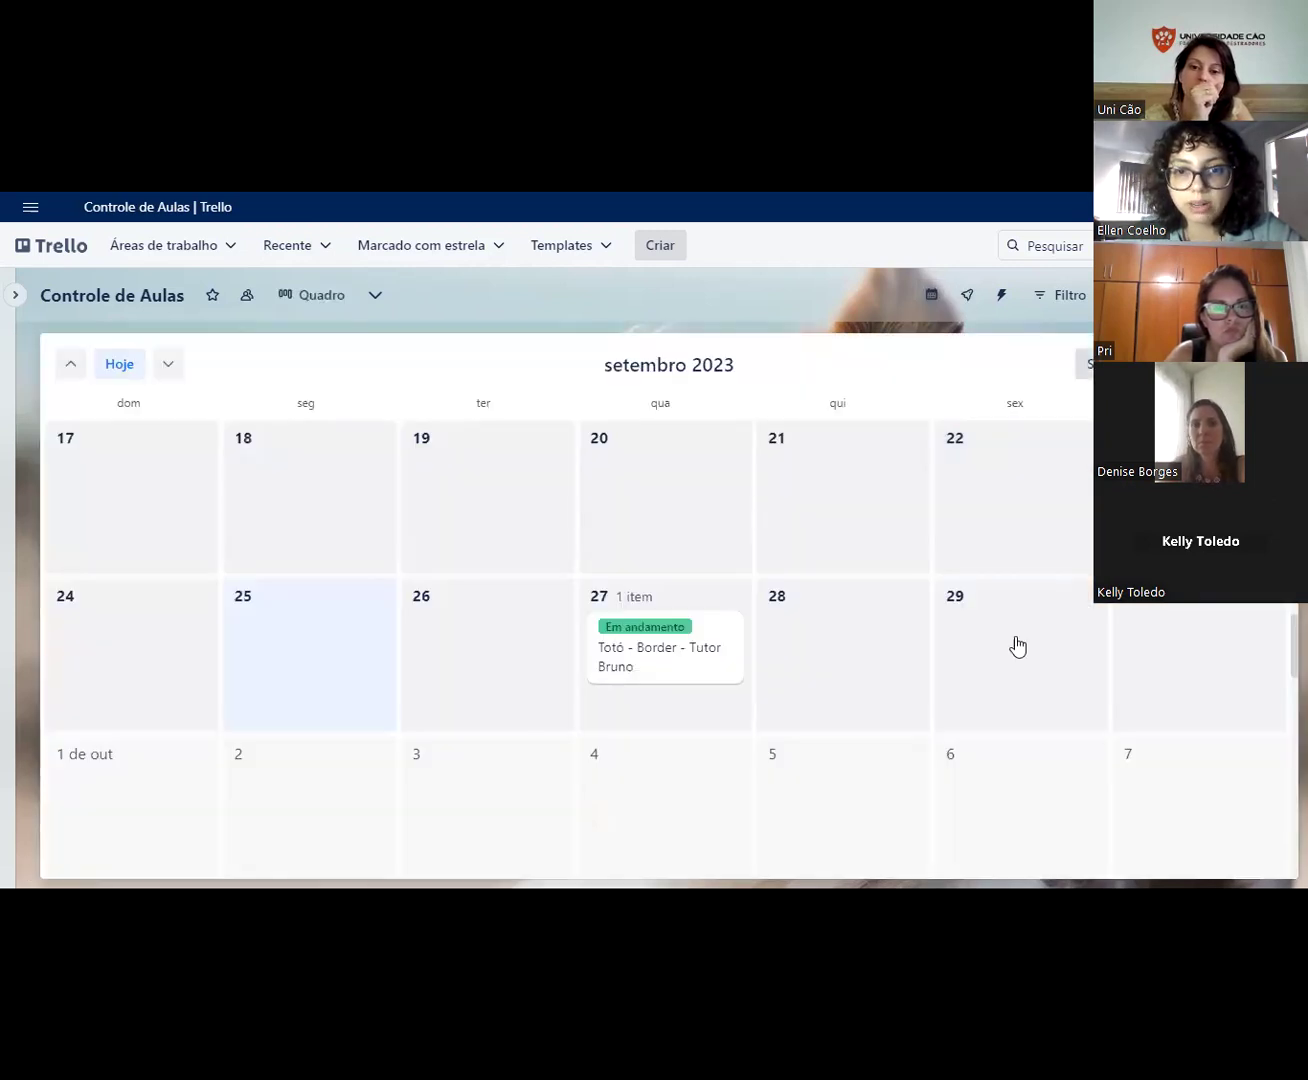
key("w")
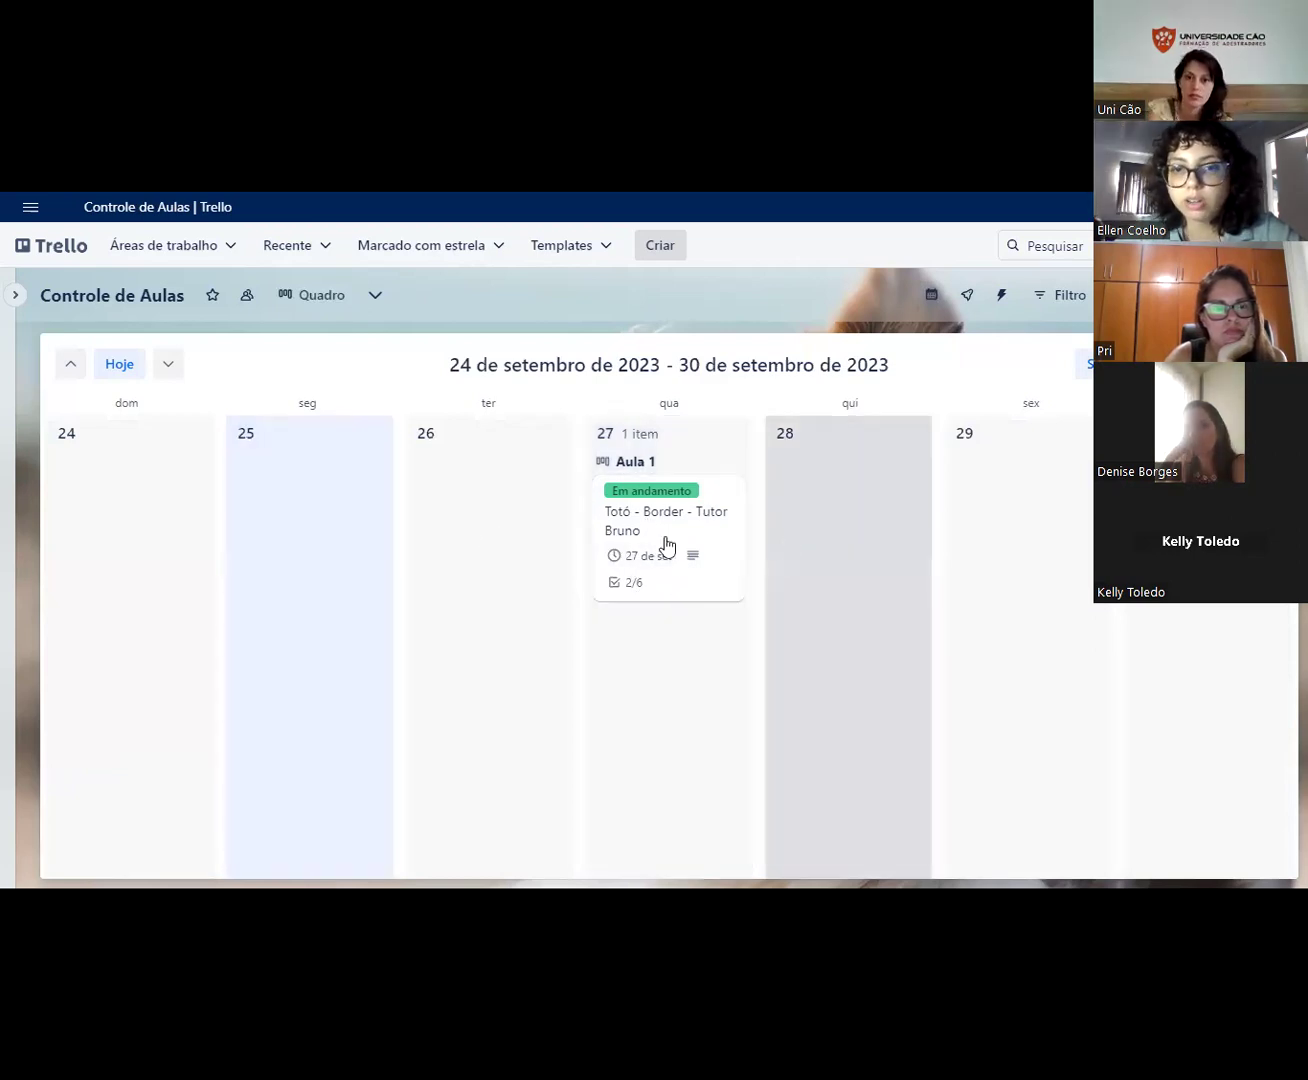
left_click_drag(607, 555, 920, 721)
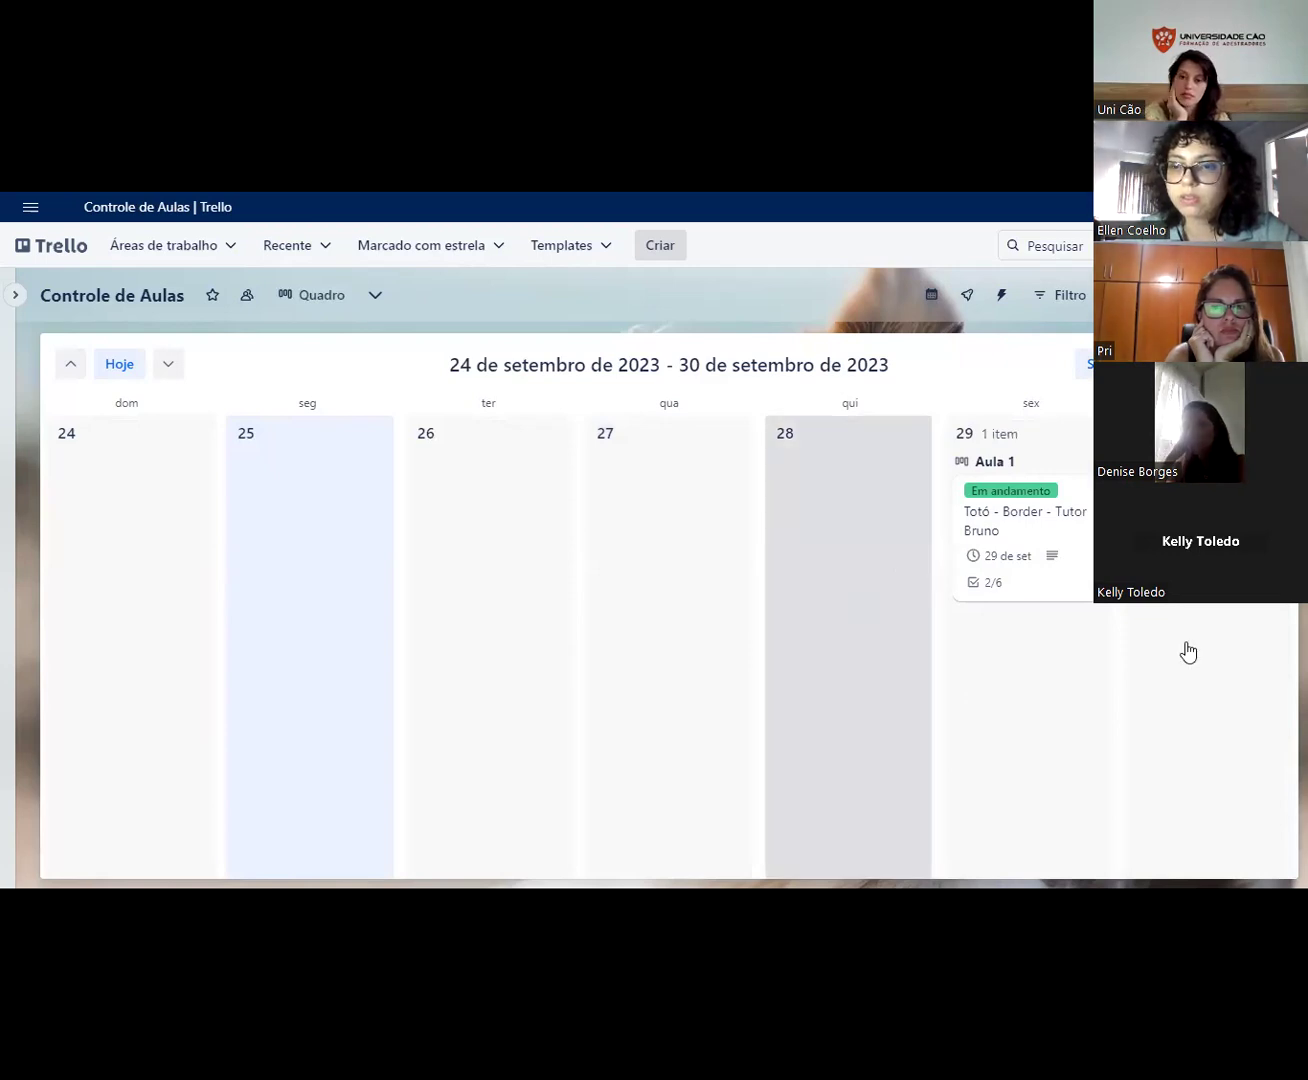
left_click_drag(988, 589, 809, 590)
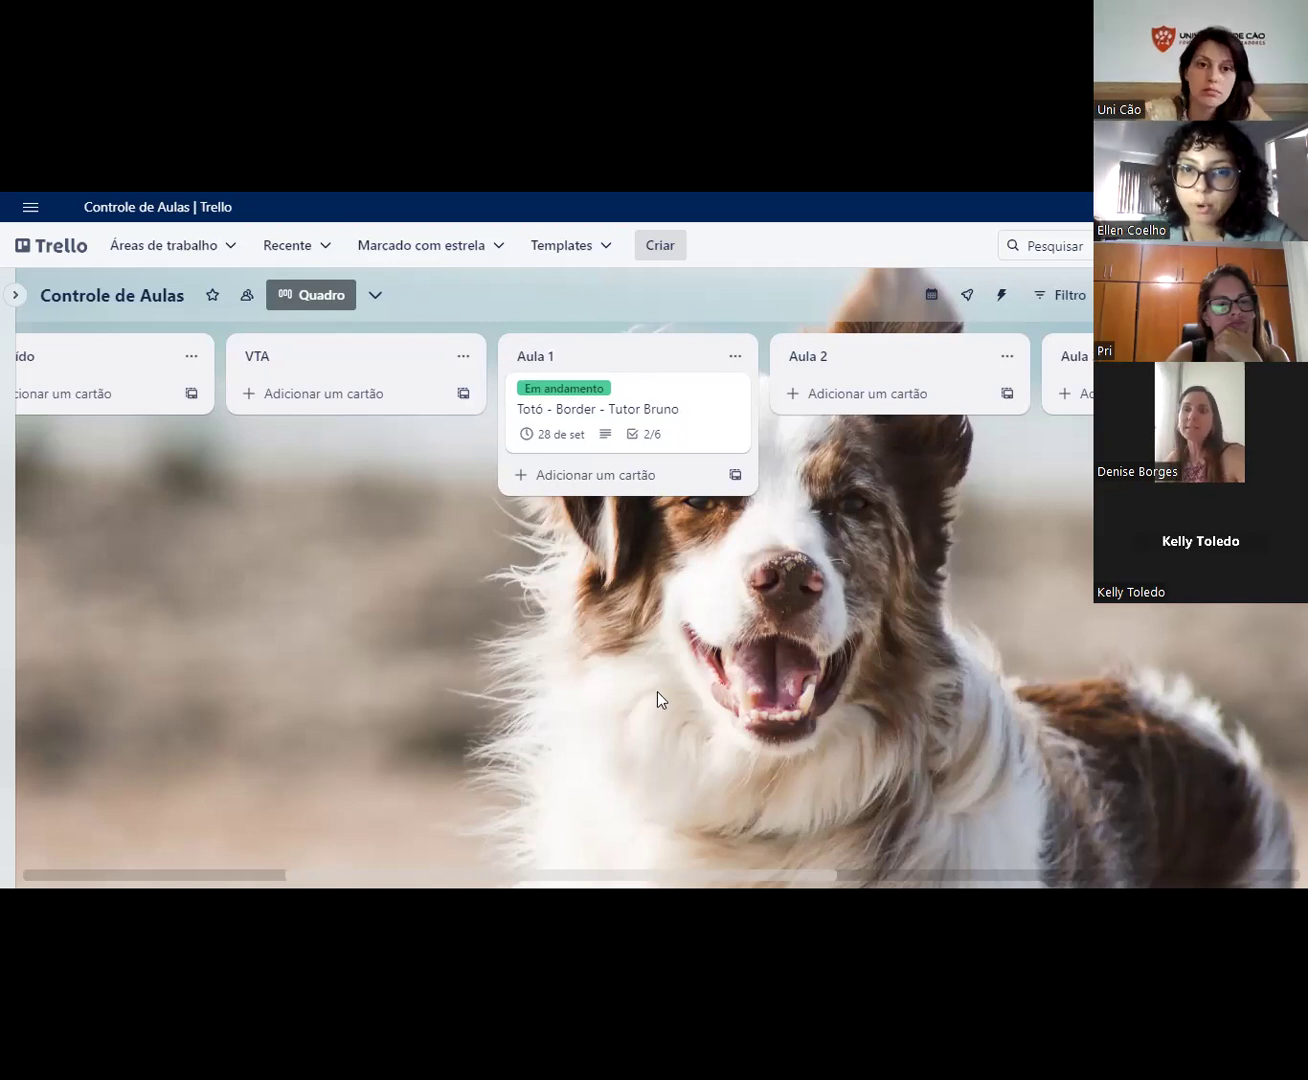
scroll(949, 549, "right", 2)
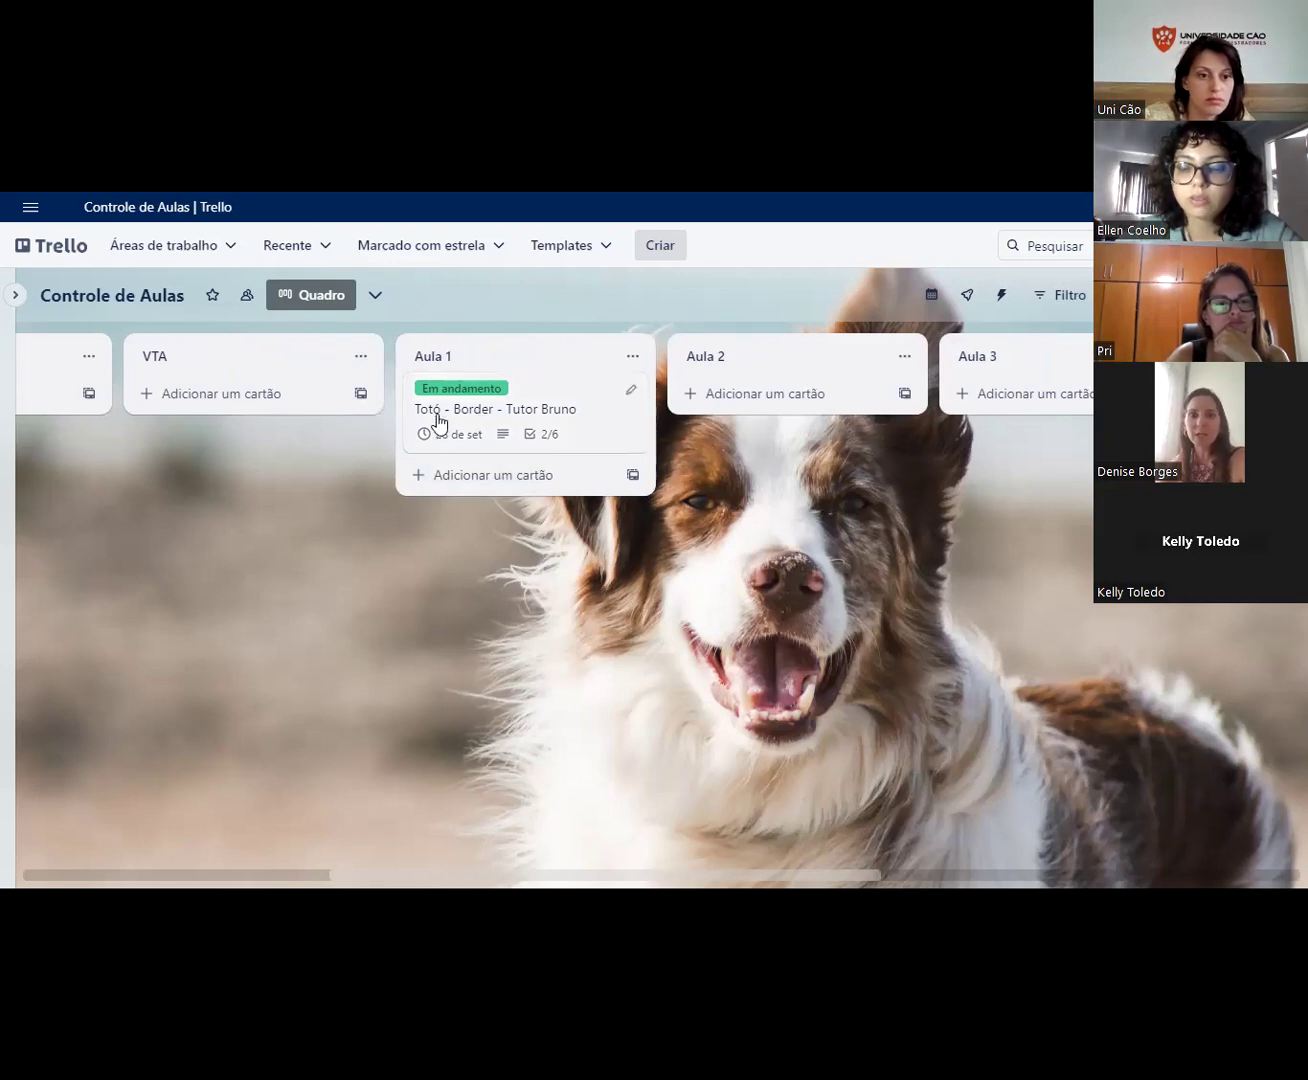
scroll(317, 396, "right", 1)
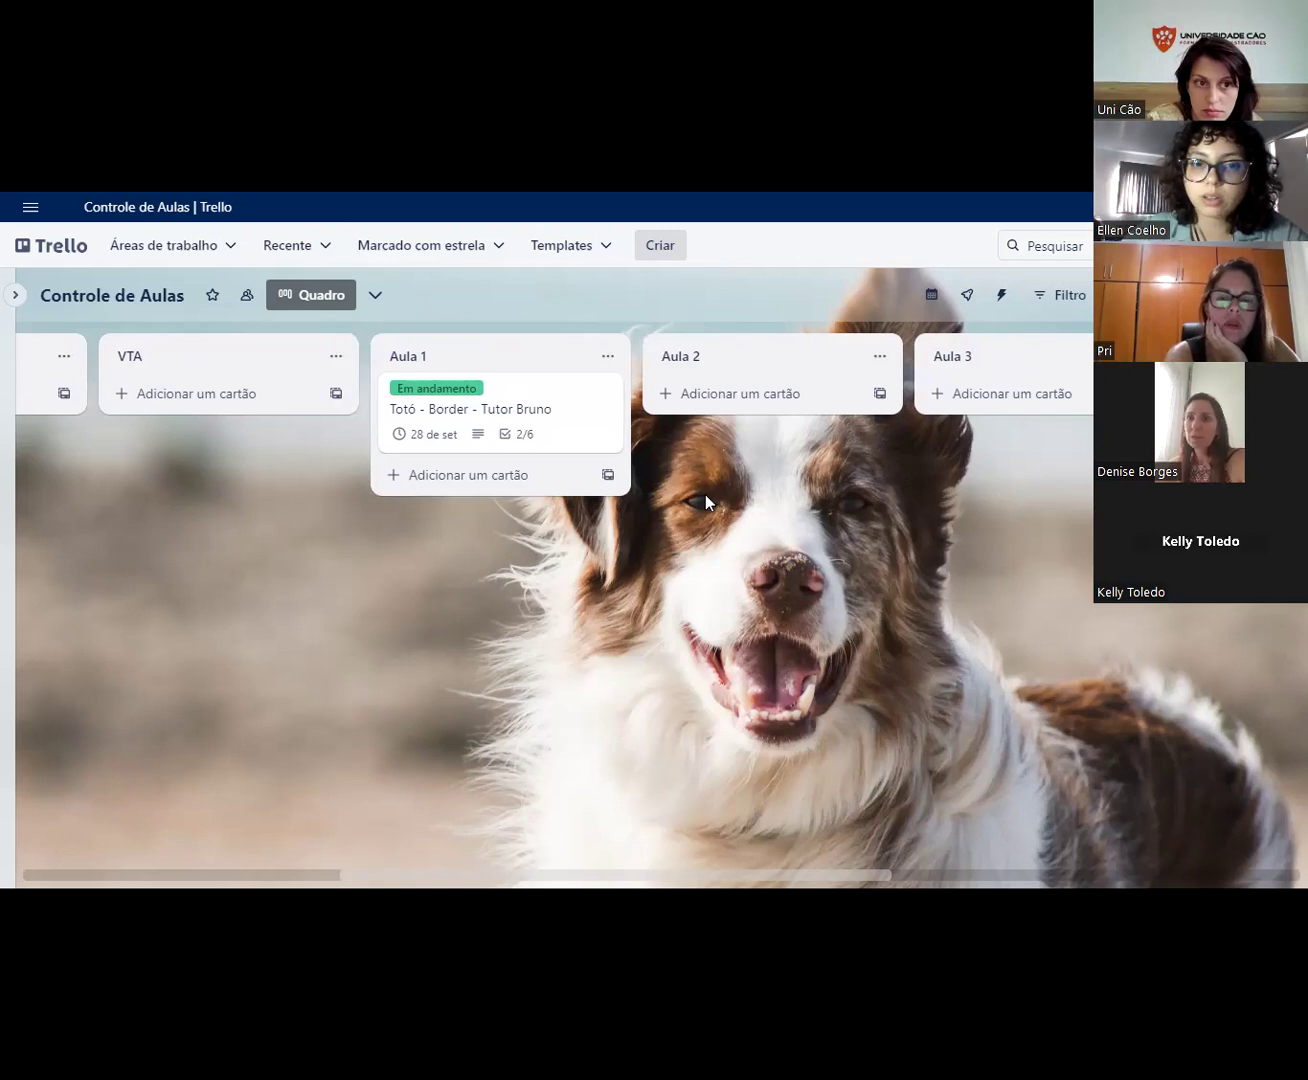
left_click_drag(706, 493, 771, 471)
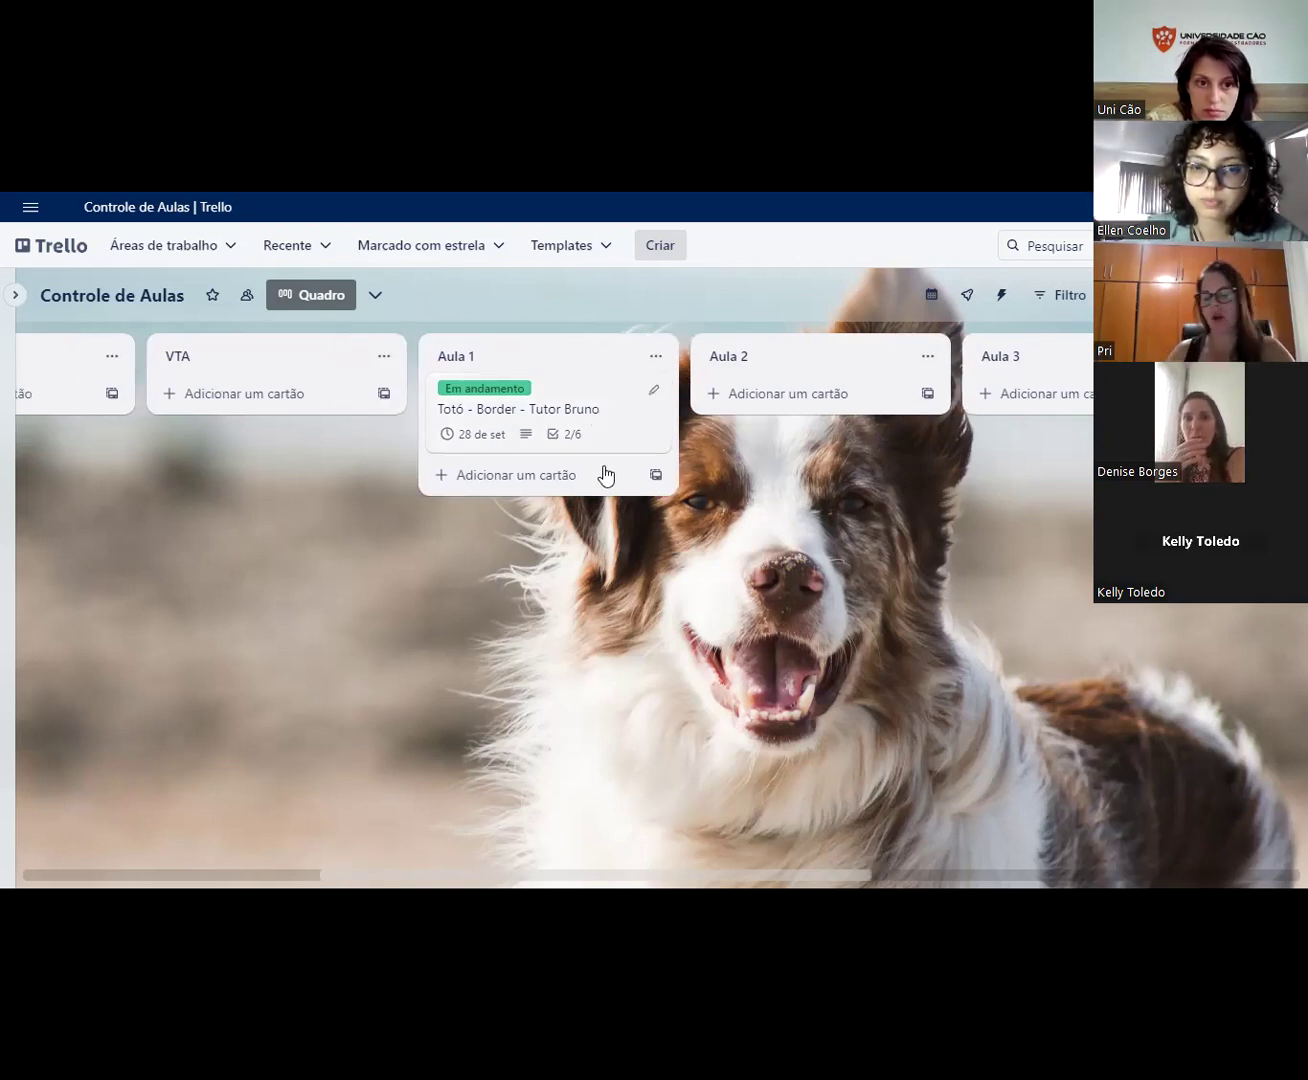
Step: Rename the "Aula 1" list as "Segunda"
left_click(561, 361)
type("sEGUNDO")
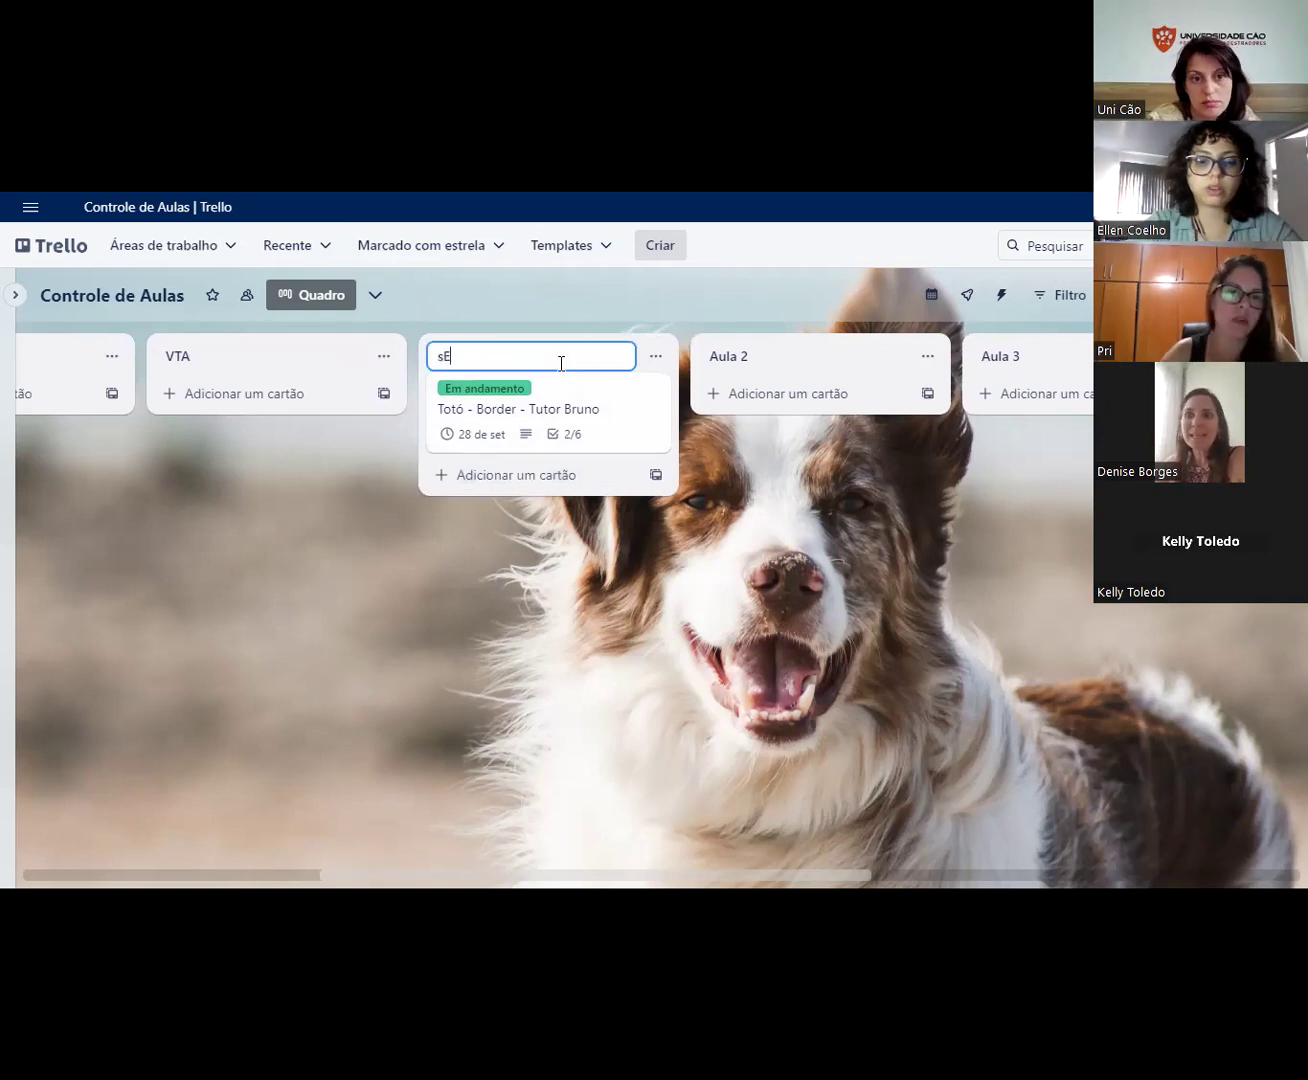
key("BackSpace")
key("BackSpace")
key("BackSpace")
key("BackSpace")
key("BackSpace")
key("BackSpace")
key("BackSpace")
type("Segunda")
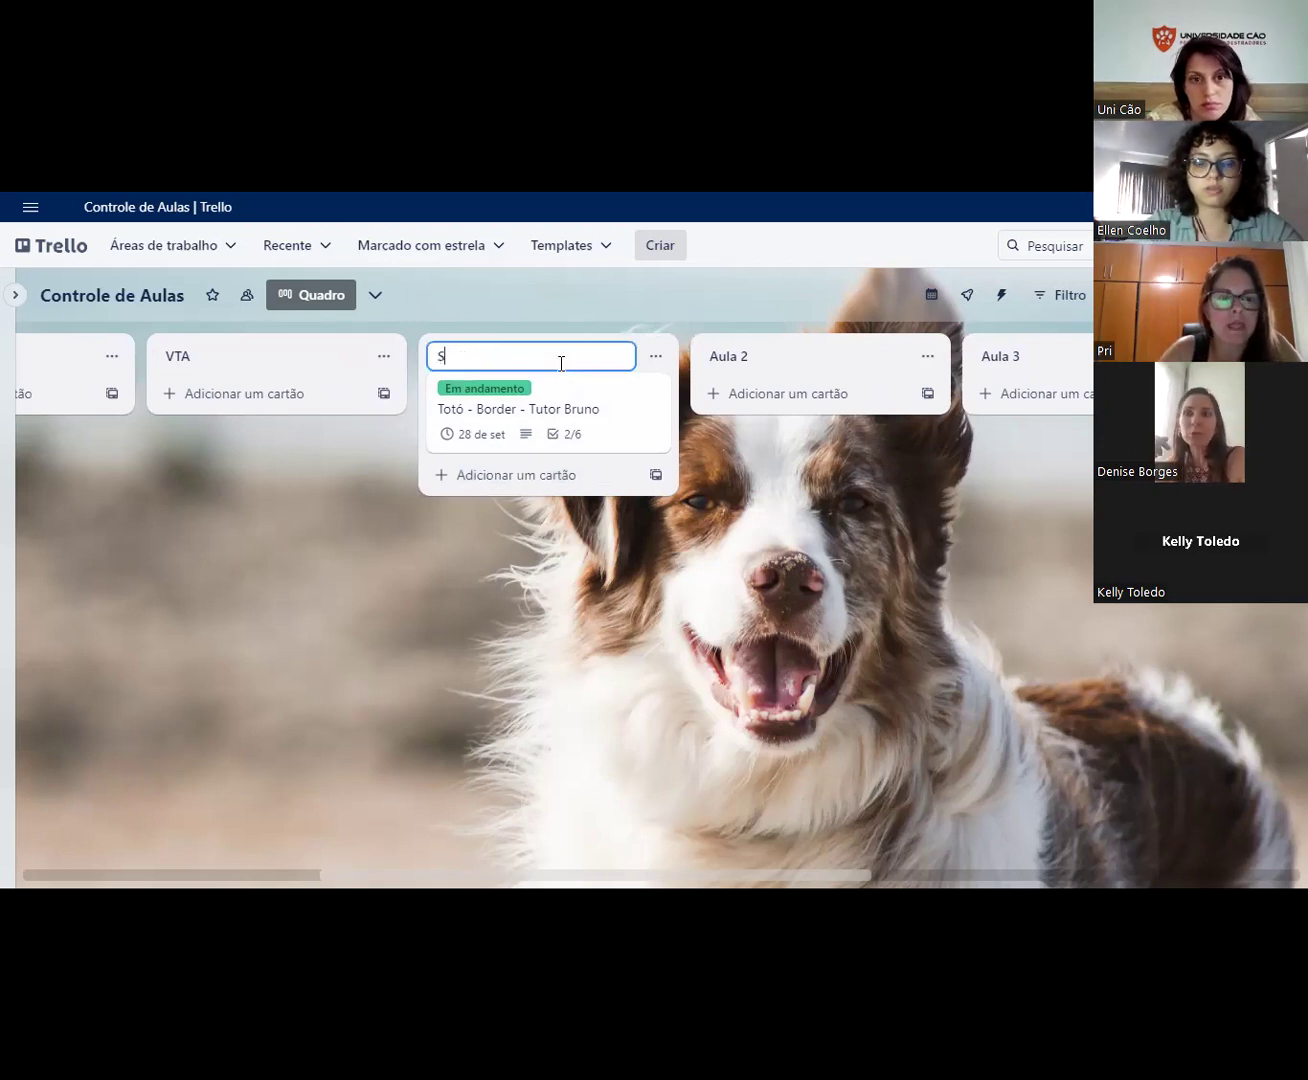
key("Return")
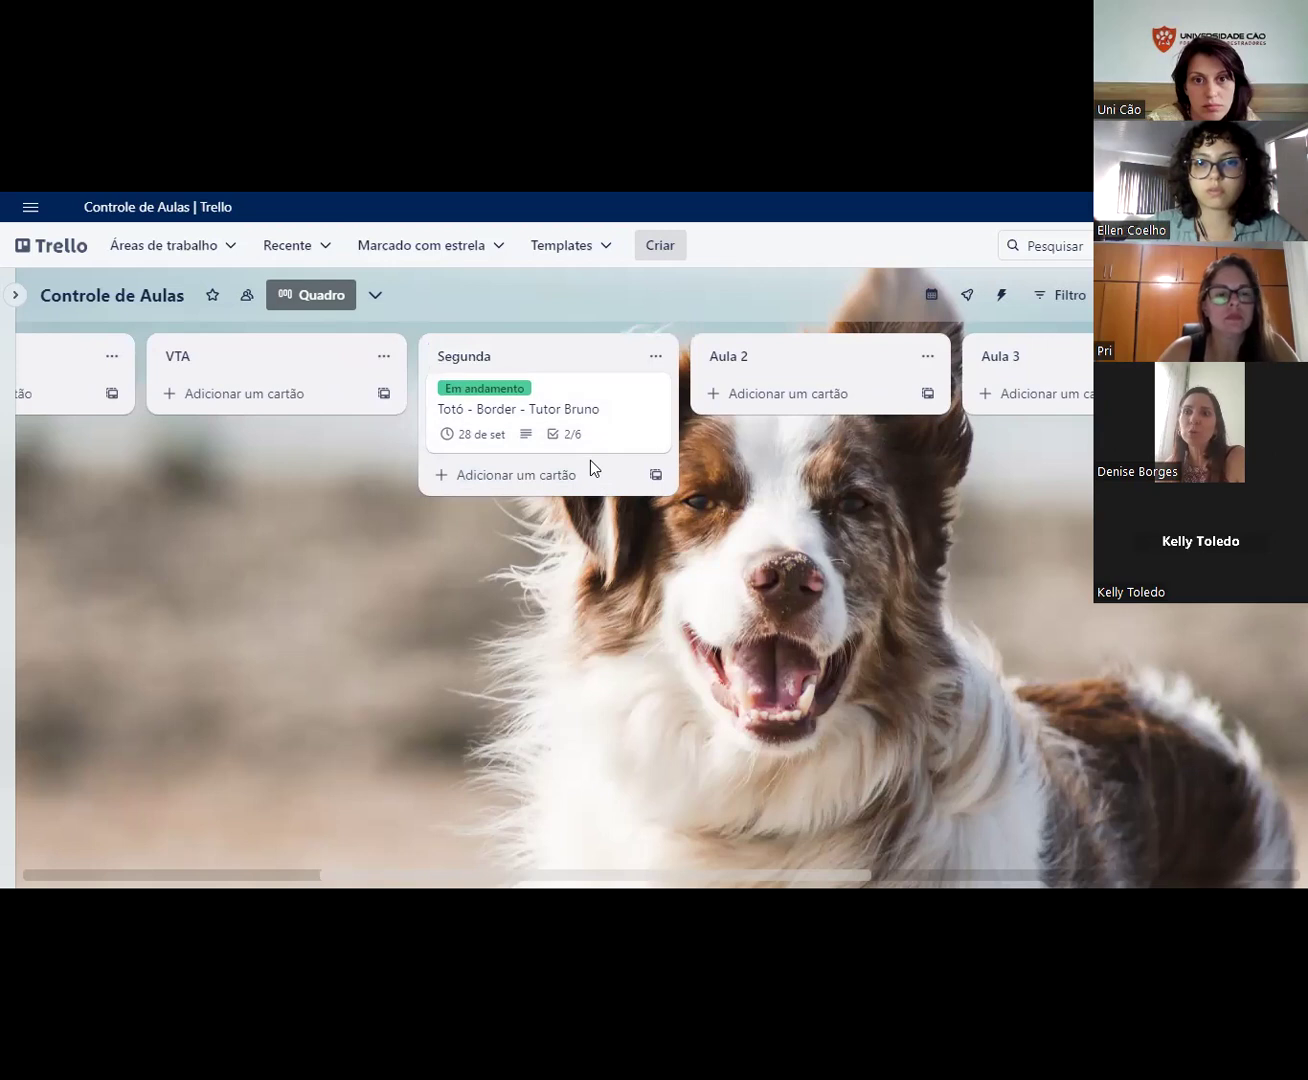
Step: Rename the "Aula 2" list as "Terça"
left_click(768, 357)
type("Terça")
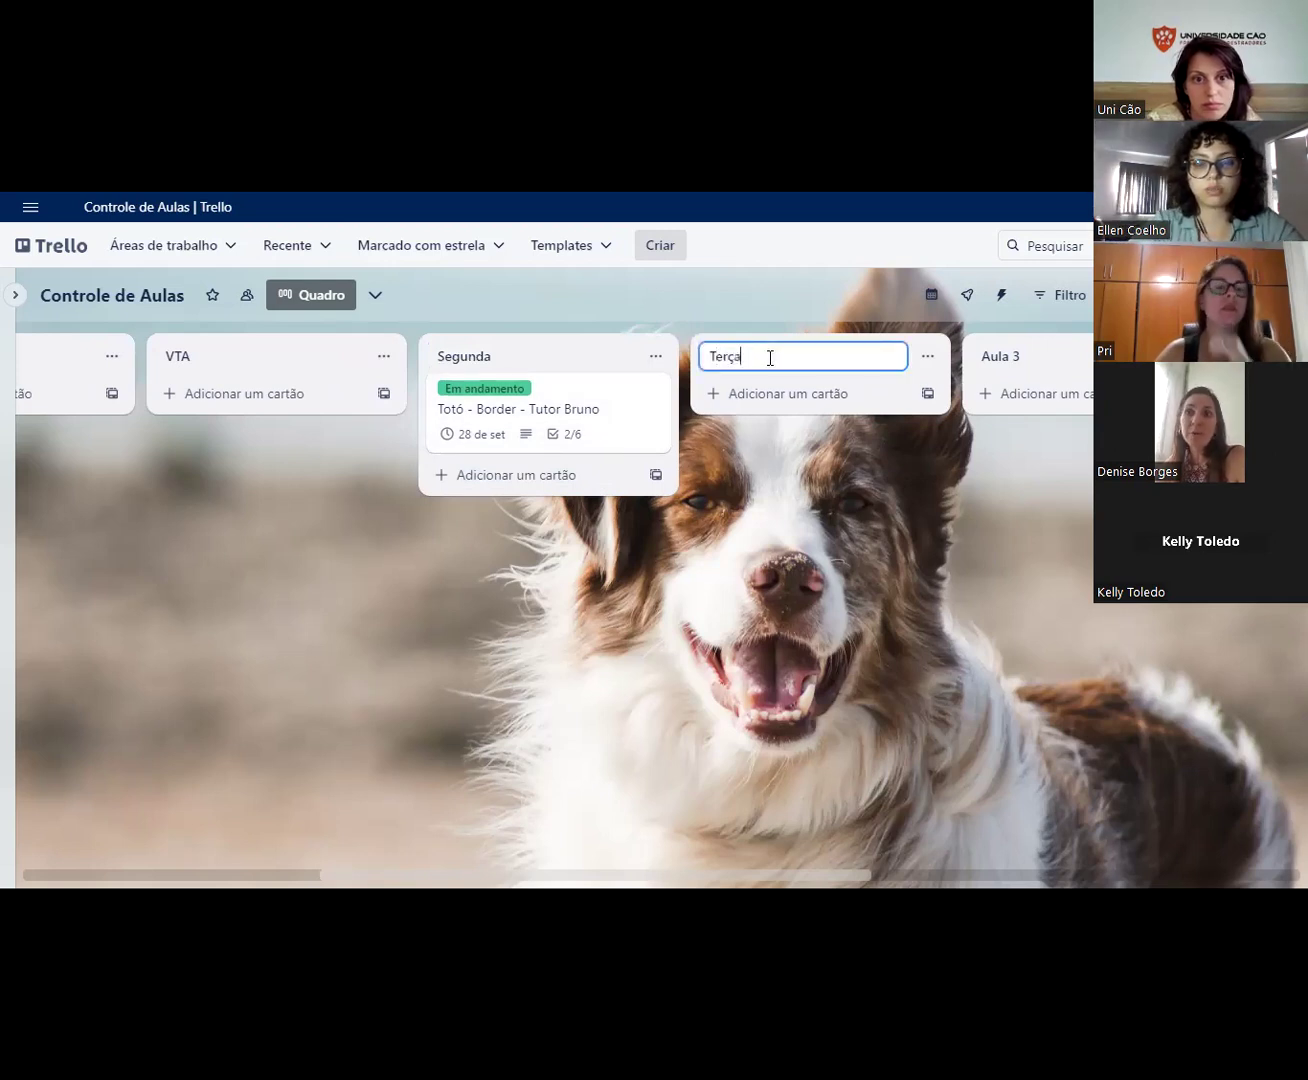
key("Return")
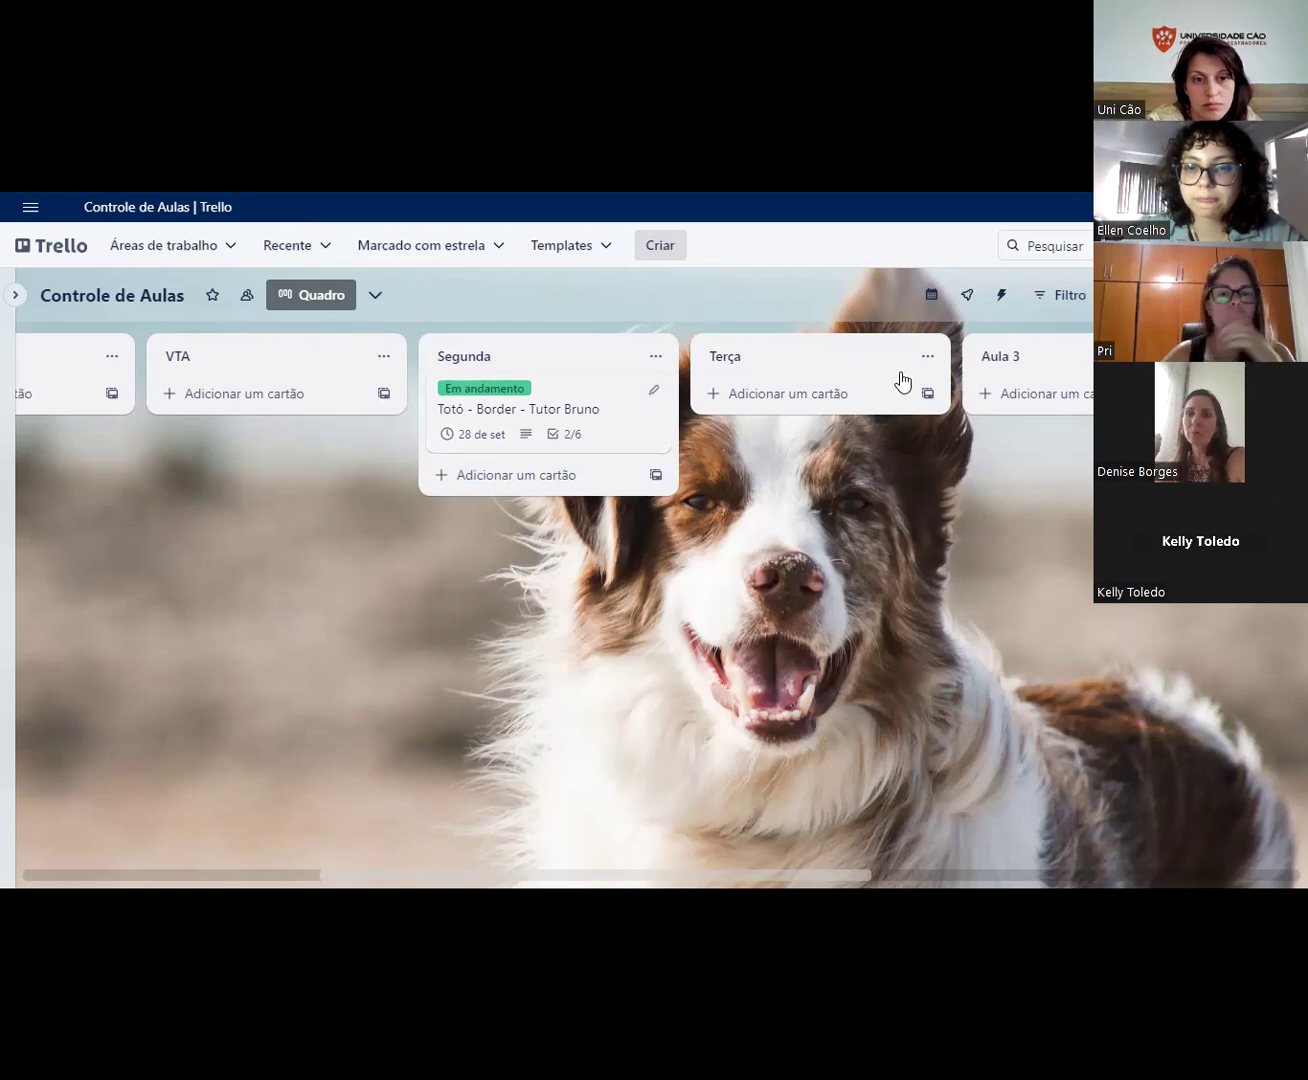
Step: Add the comment "Aula 01 - 25/09 - 15h - ajajssjdsajkdjadjdlasdj" to the "Totó" card's activity
left_click(573, 409)
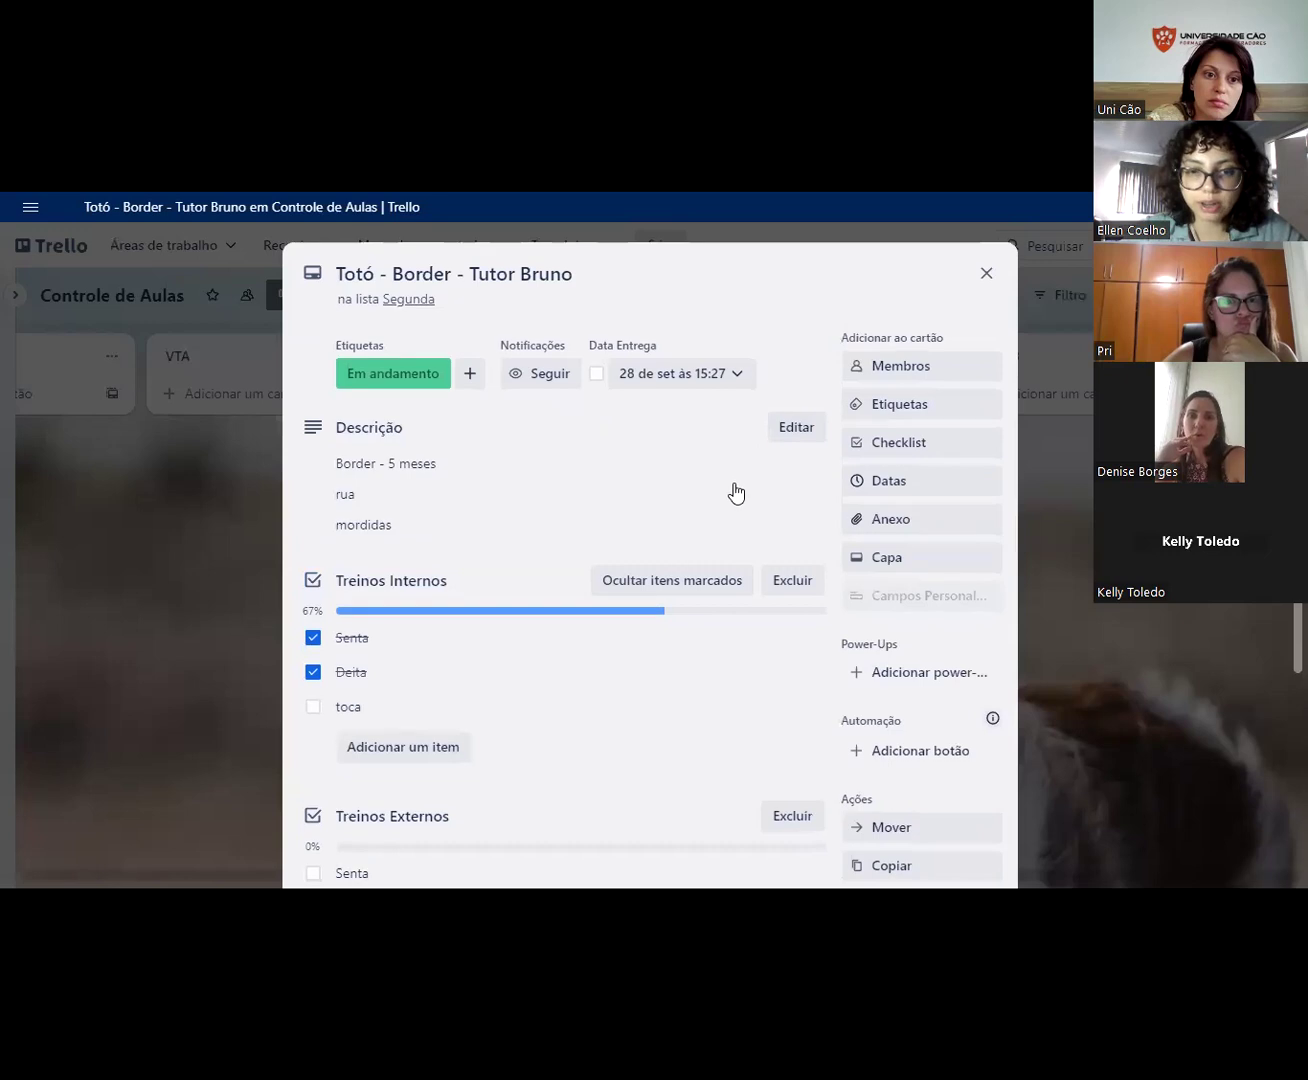
scroll(733, 492, "down", 3)
left_click(390, 780)
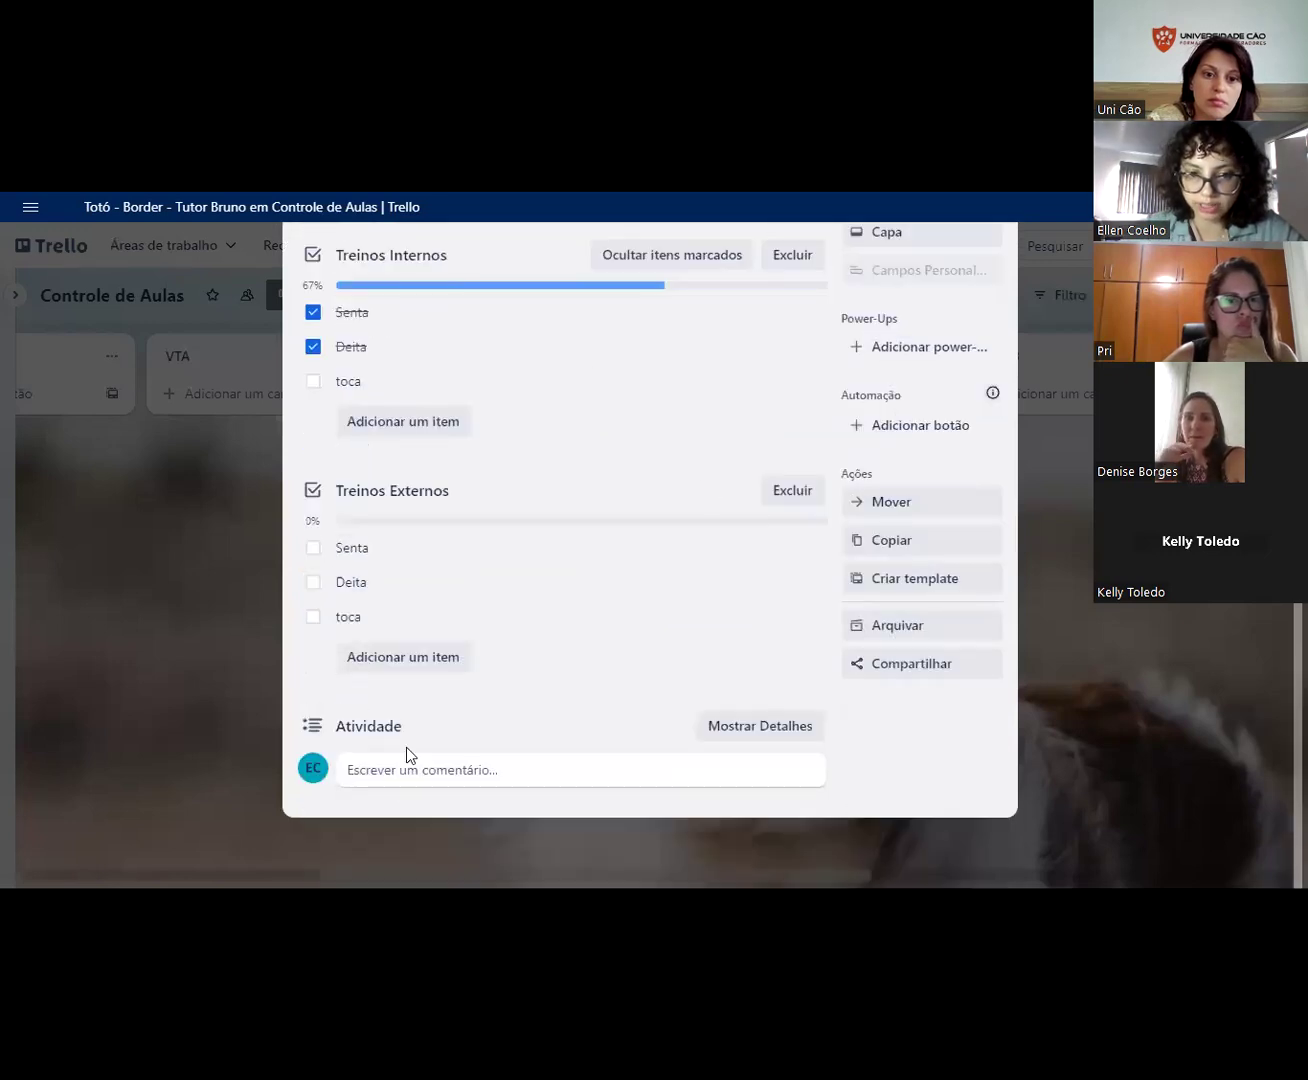
scroll(681, 542, "down", 1)
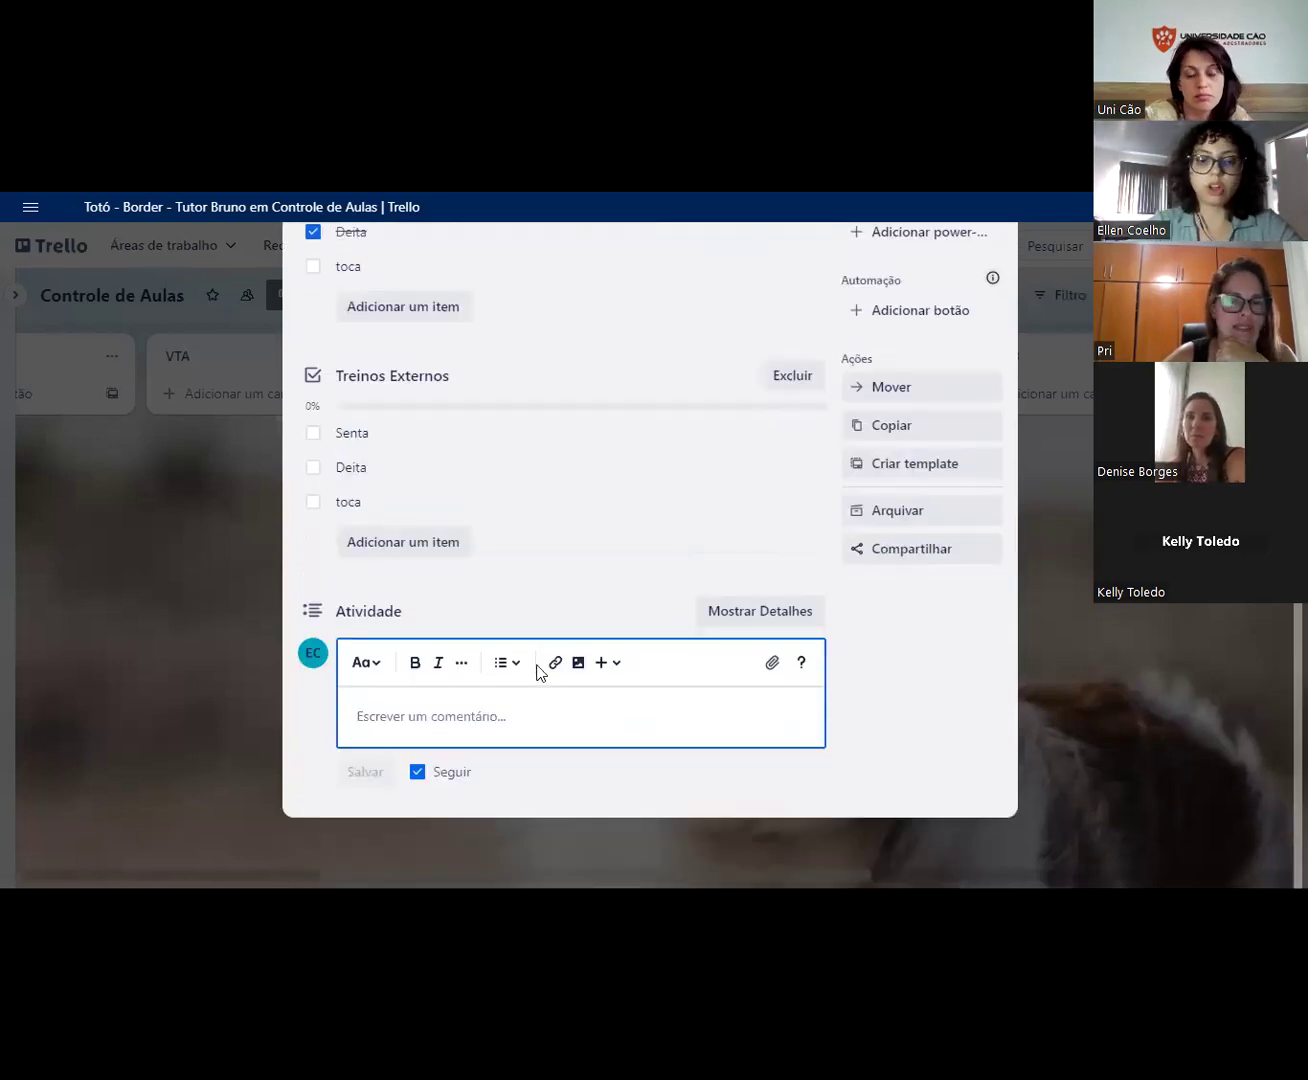
type("Aula 01")
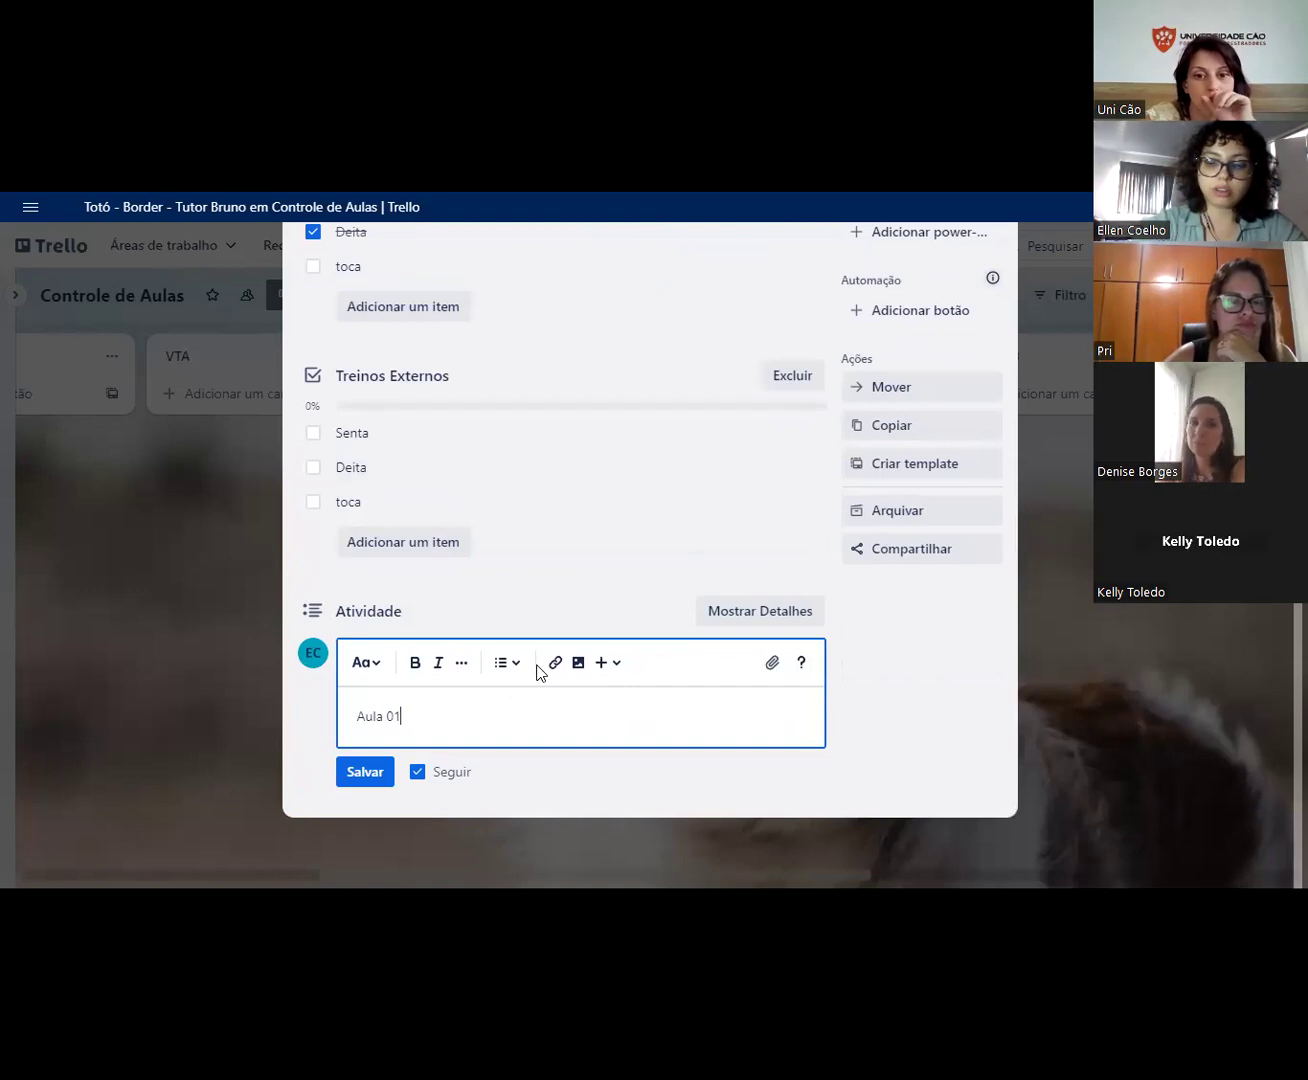
type(" - 25/09")
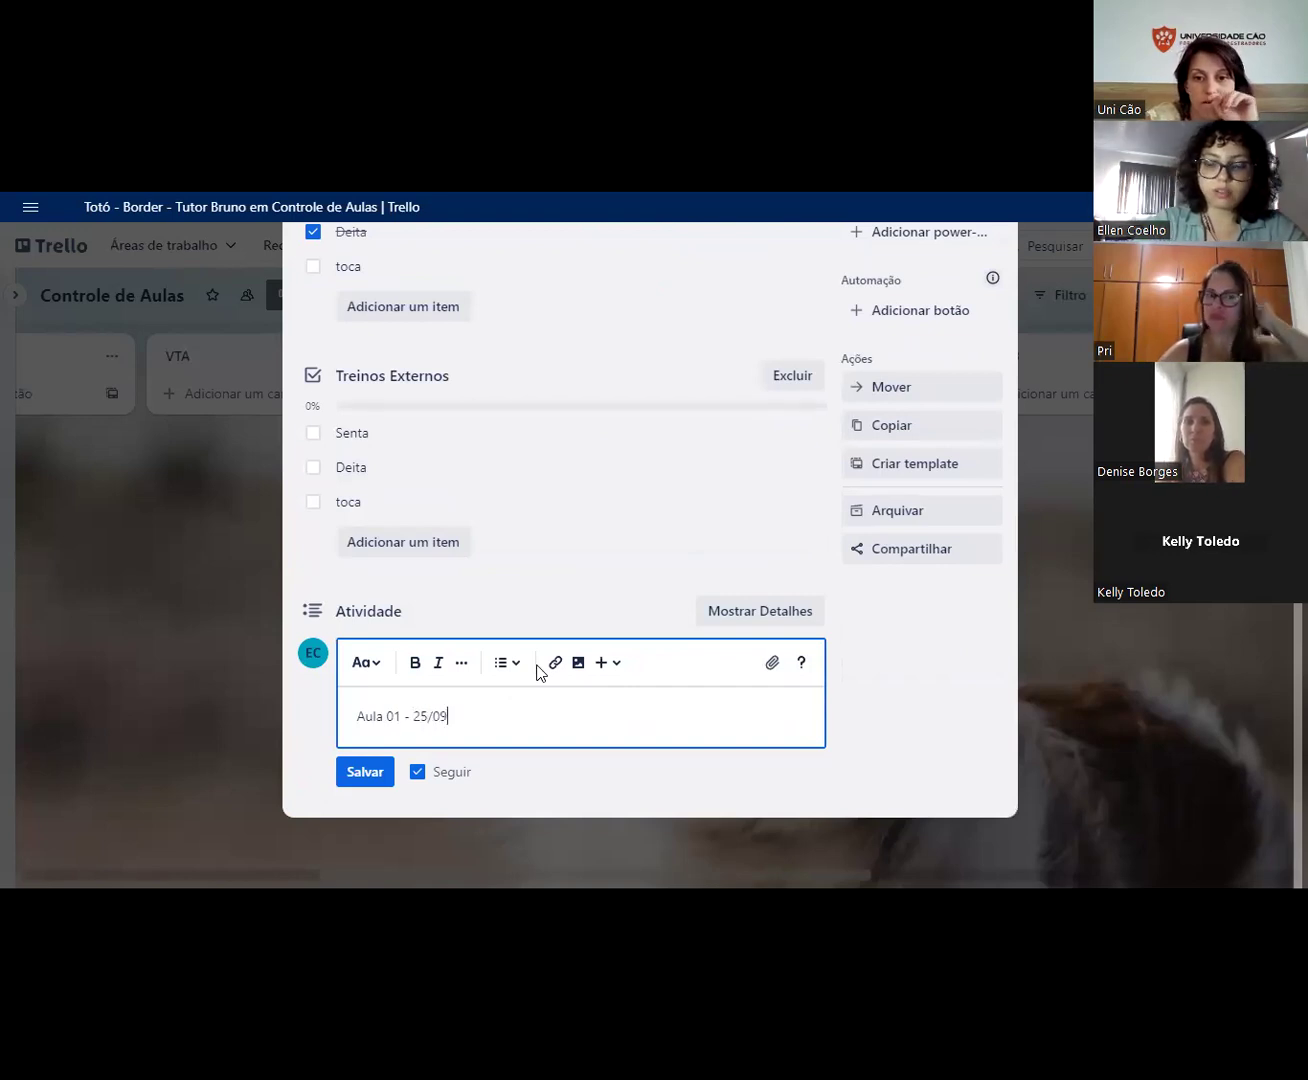
type(" - 15h - ")
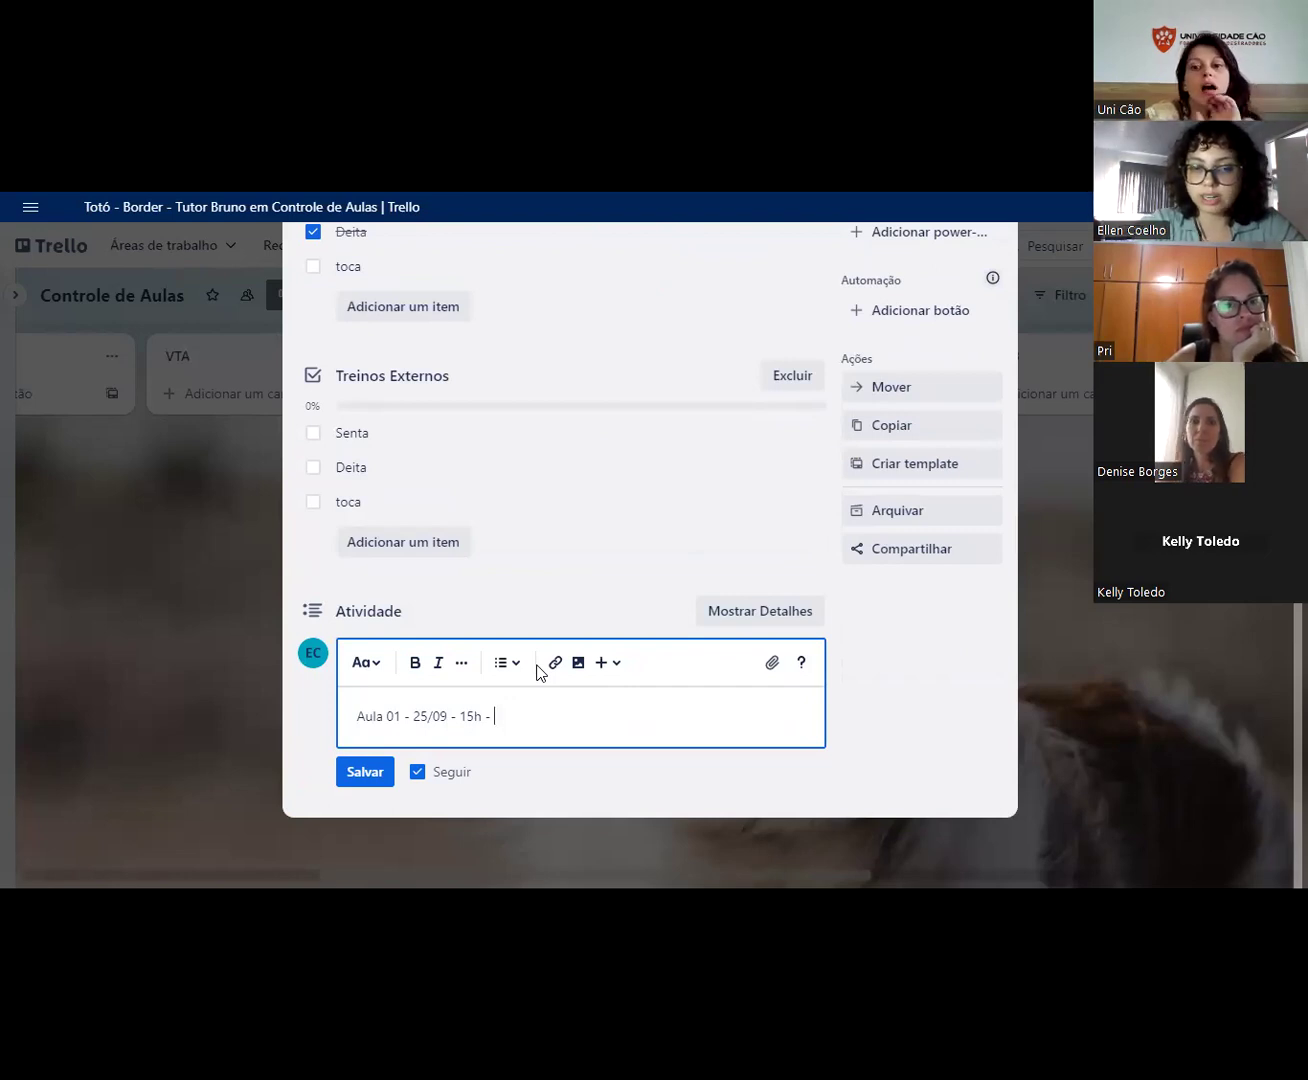
type("ajajssjdsajkdjadjdlasdj")
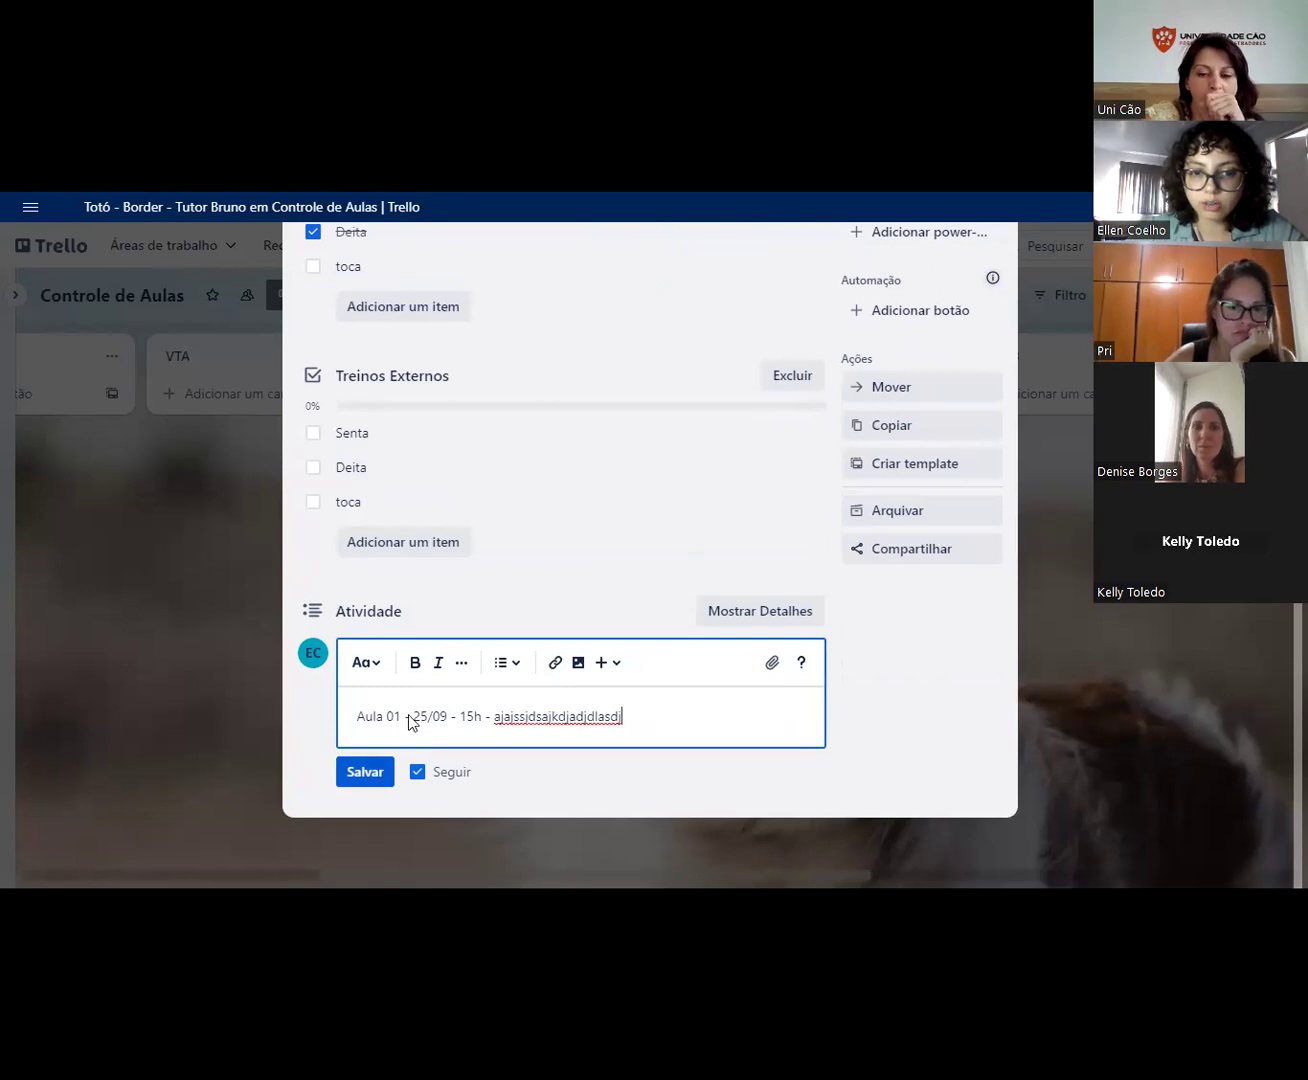
key("ctrl+Return")
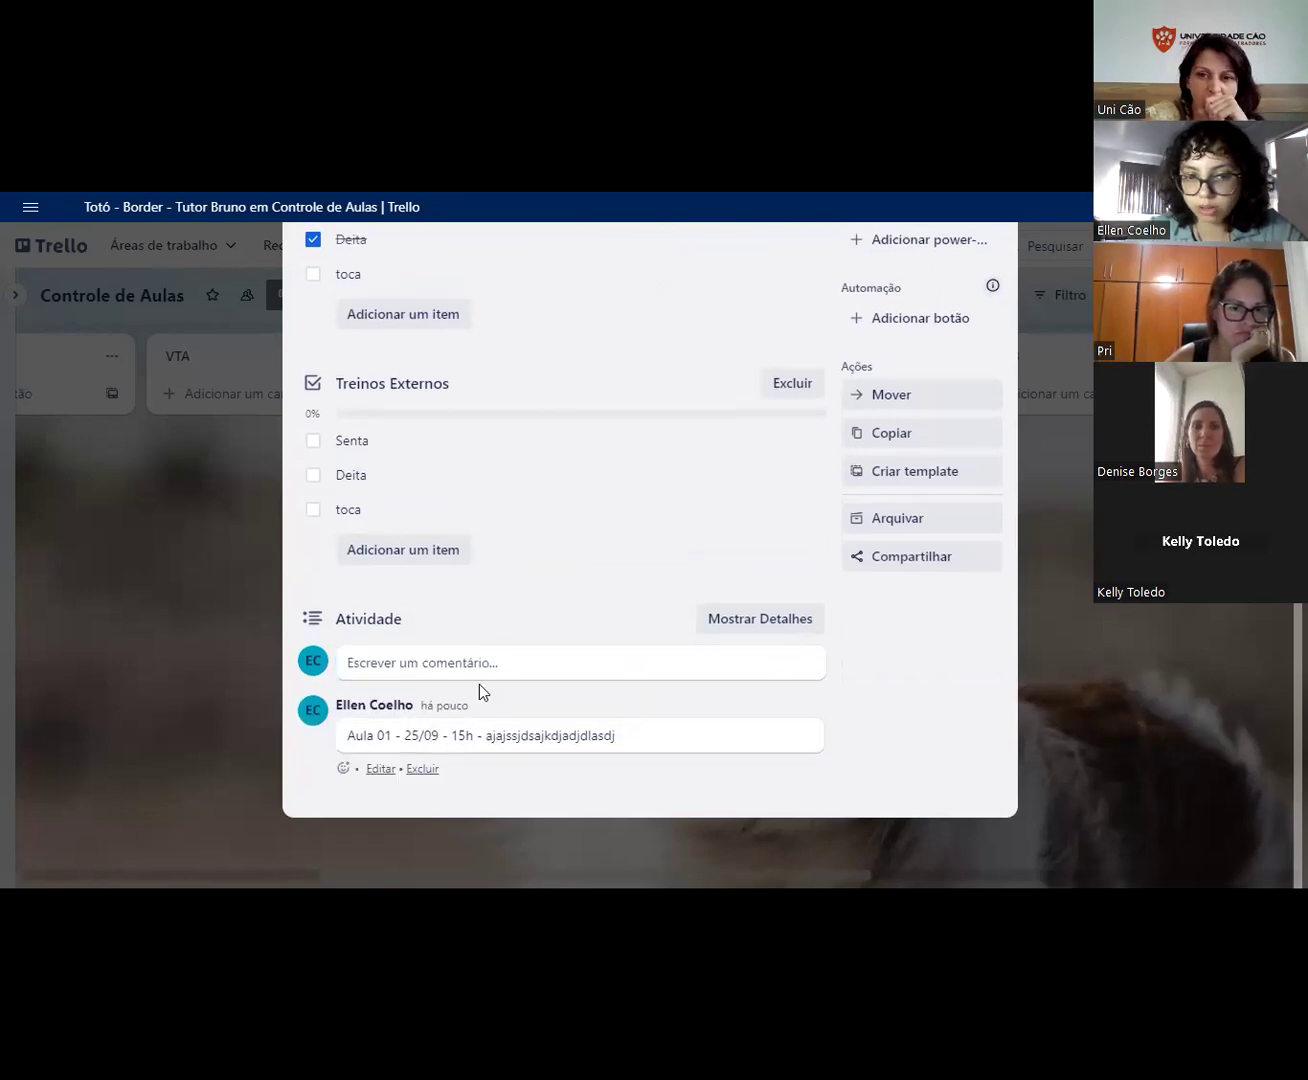
Step: Add a second comment, "Aula 02 - 05/09", to the "Totó" card's activity
left_click(511, 664)
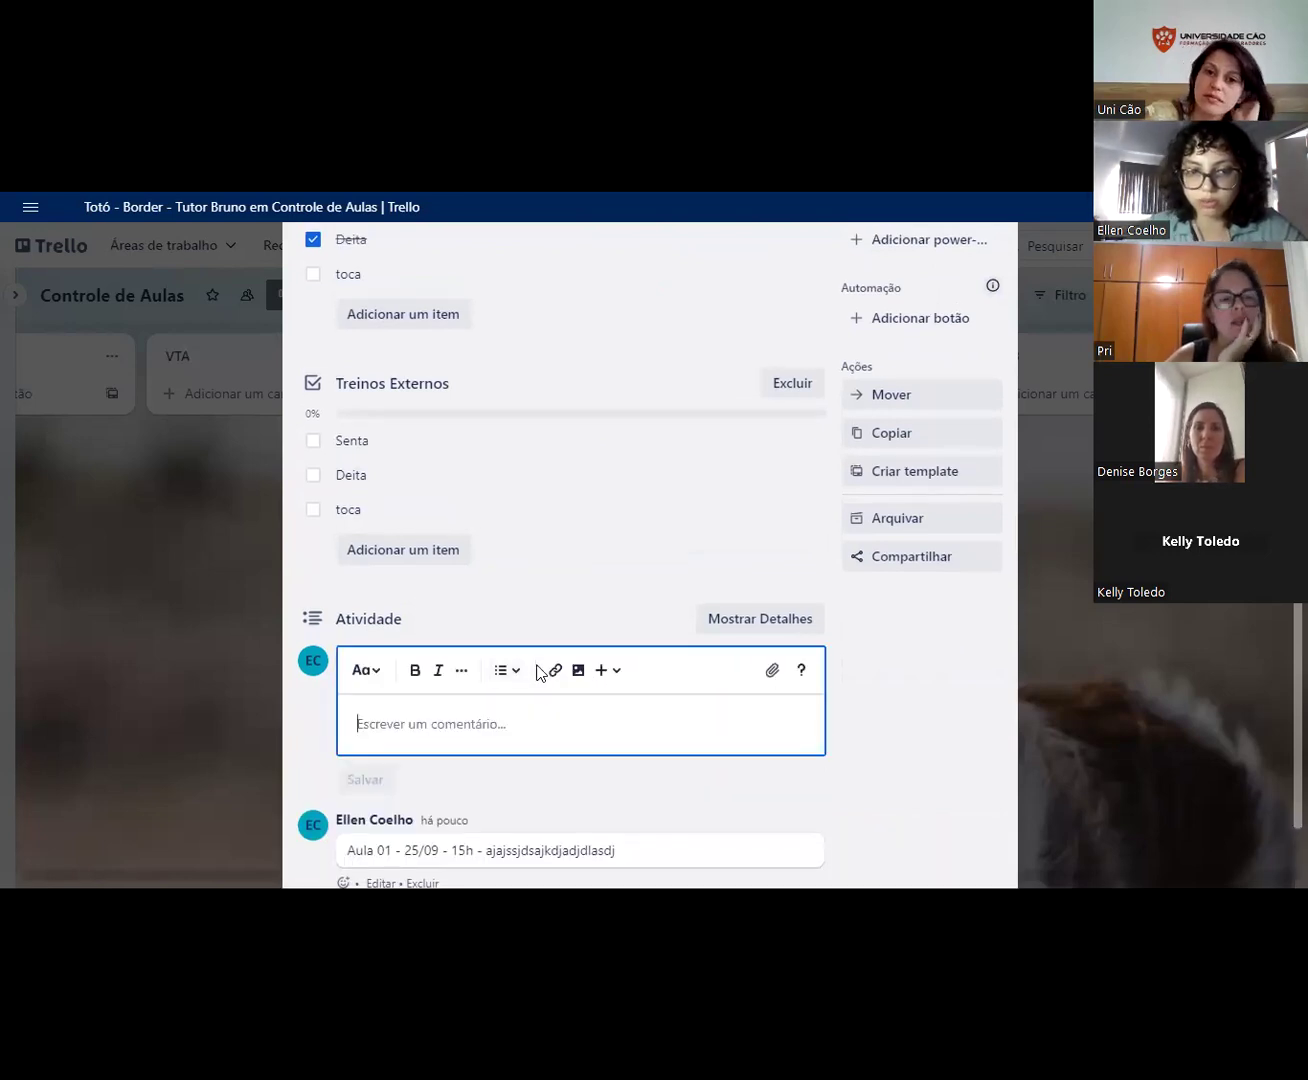
type("asd")
key("BackSpace")
key("BackSpace")
key("BackSpace")
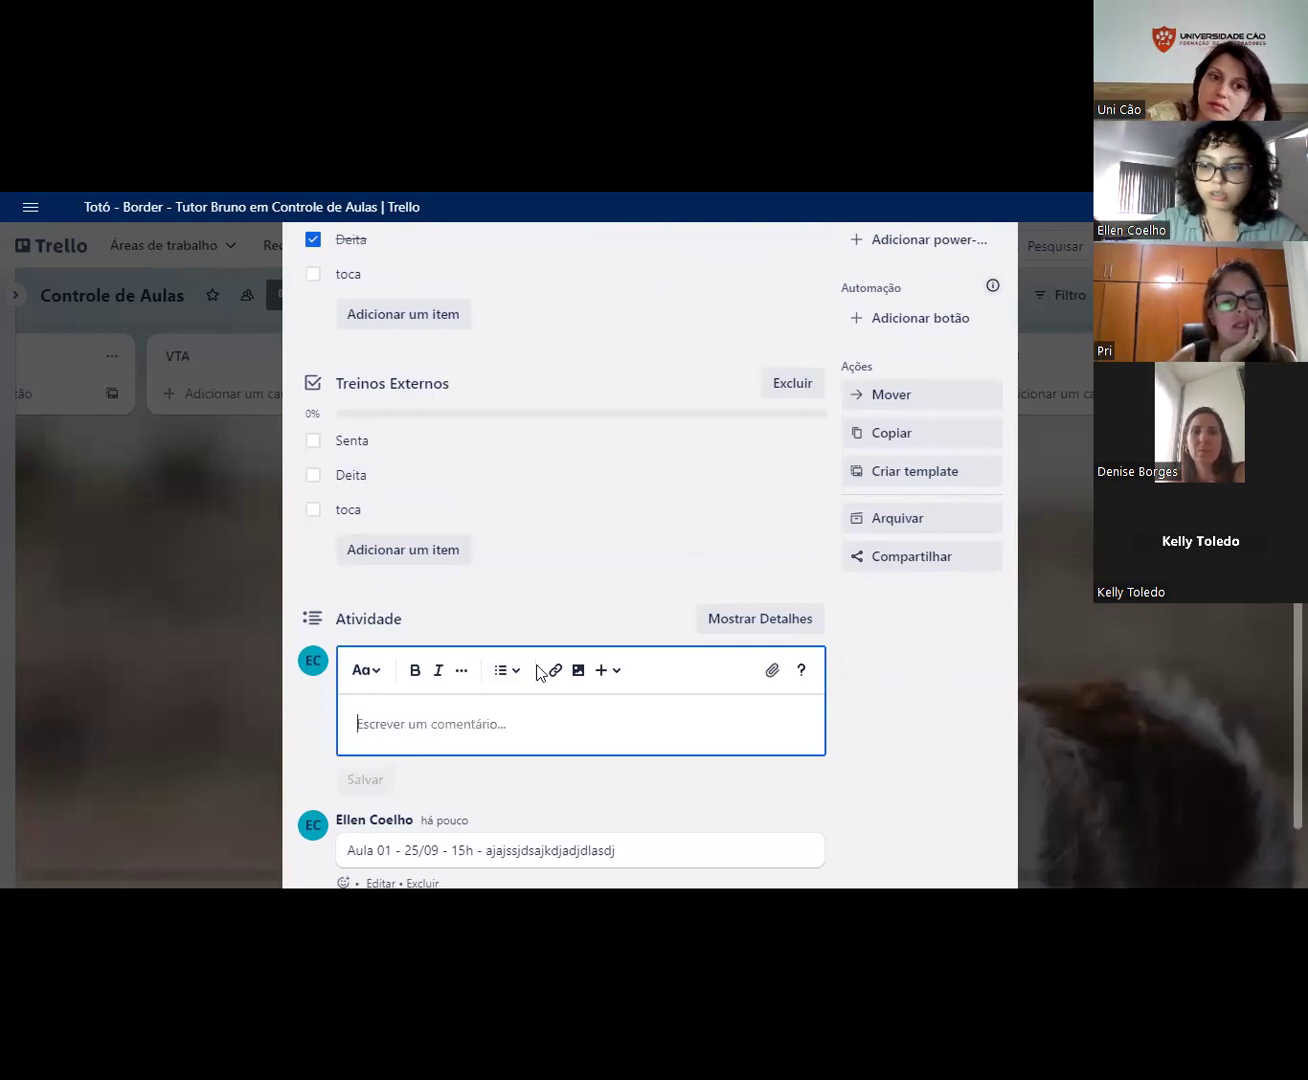
type("Aula 02 - 05/09")
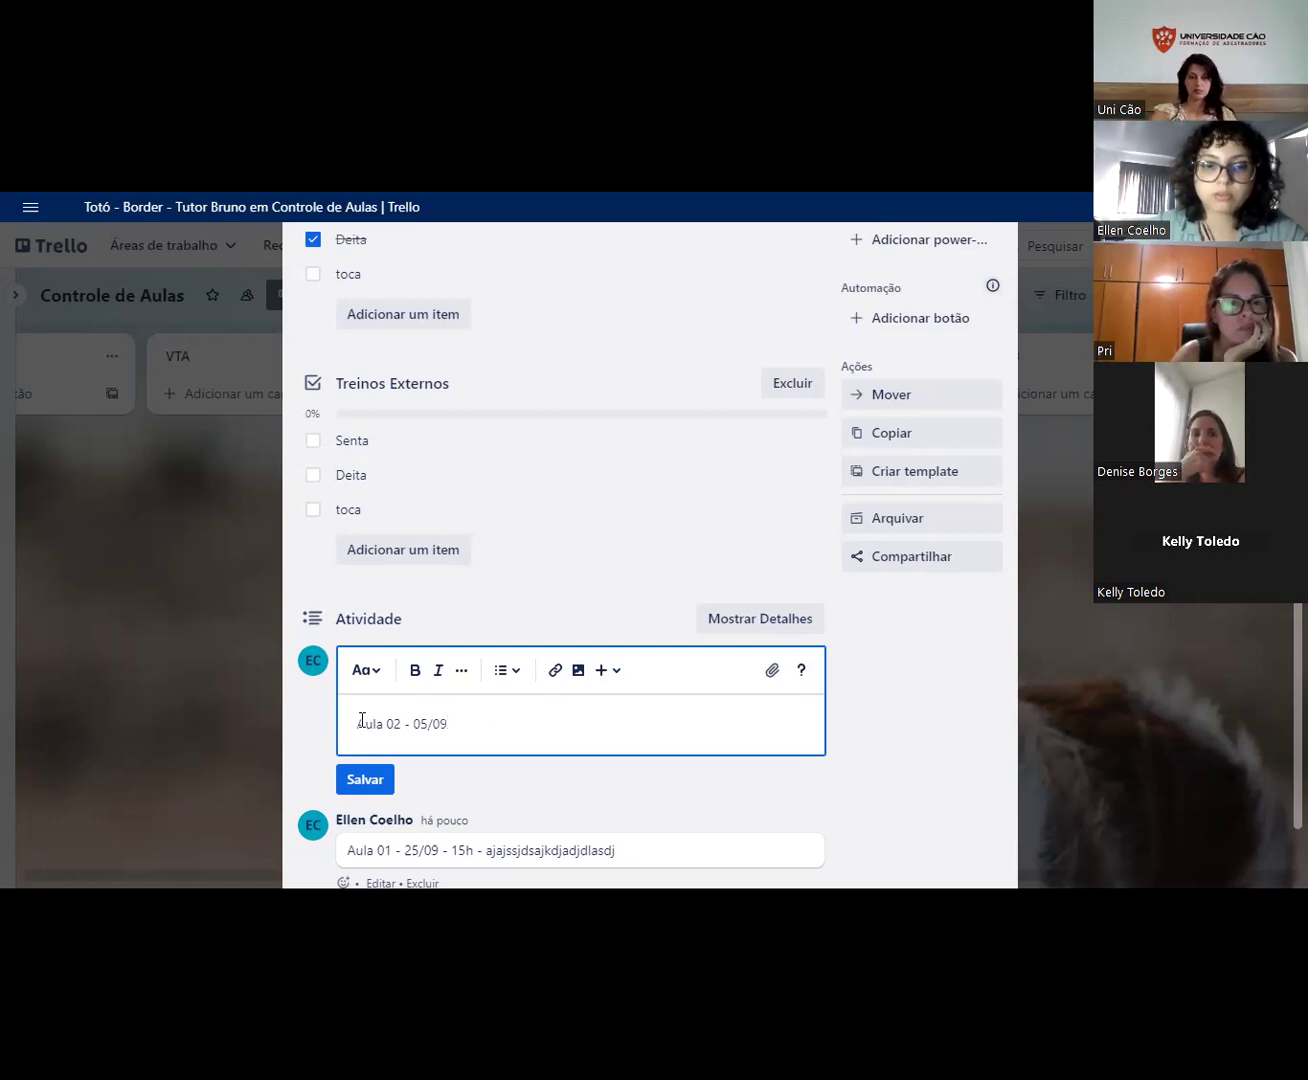
left_click(353, 777)
scroll(550, 616, "down", 1)
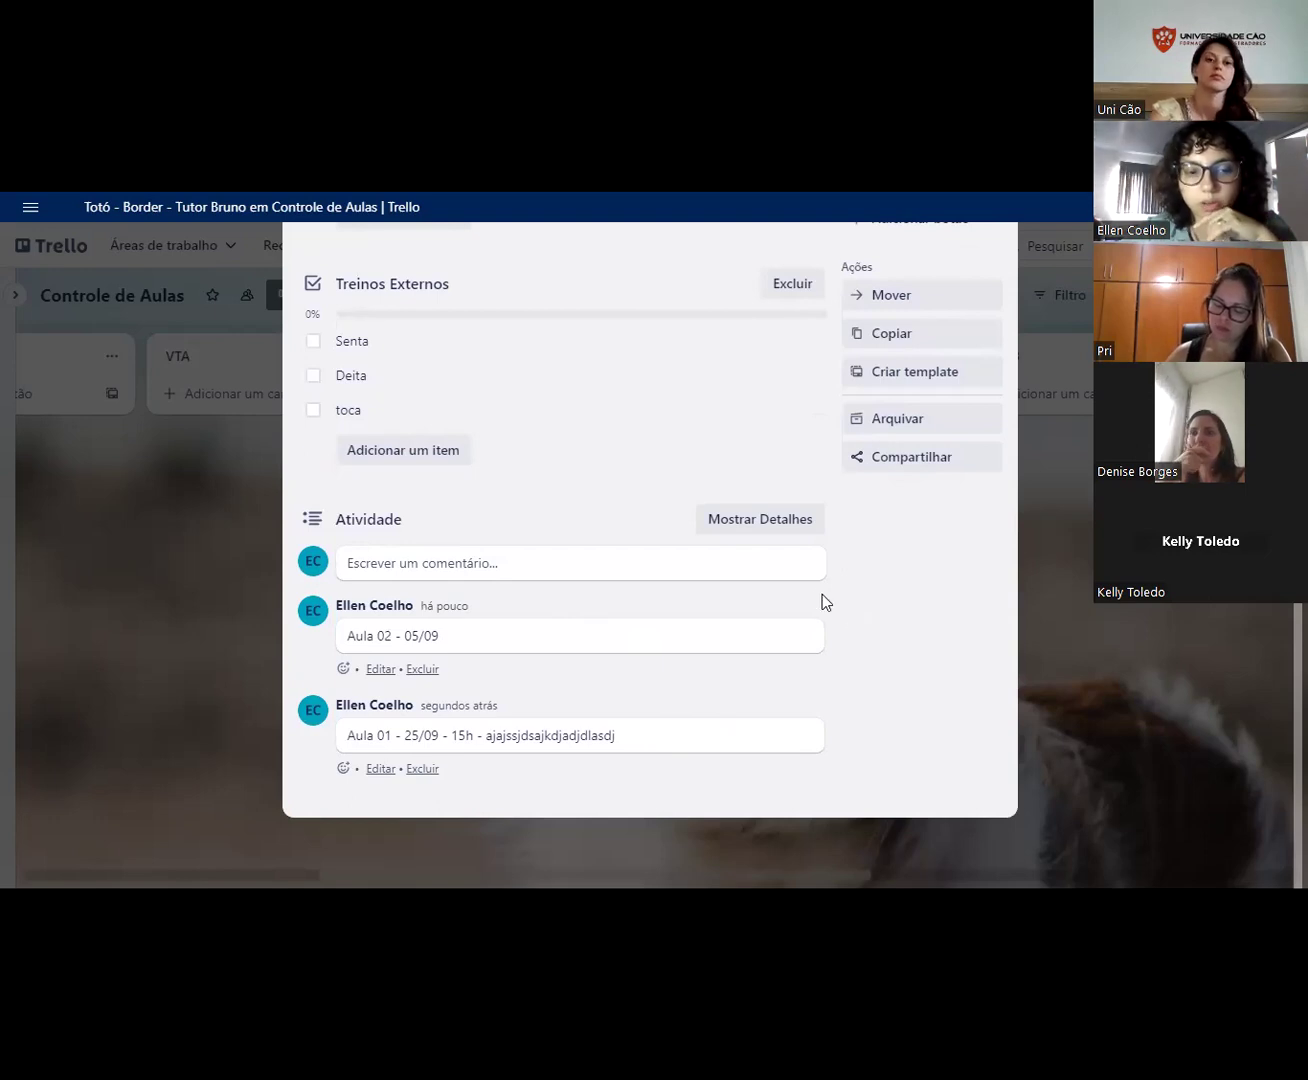
key("ctrl+a")
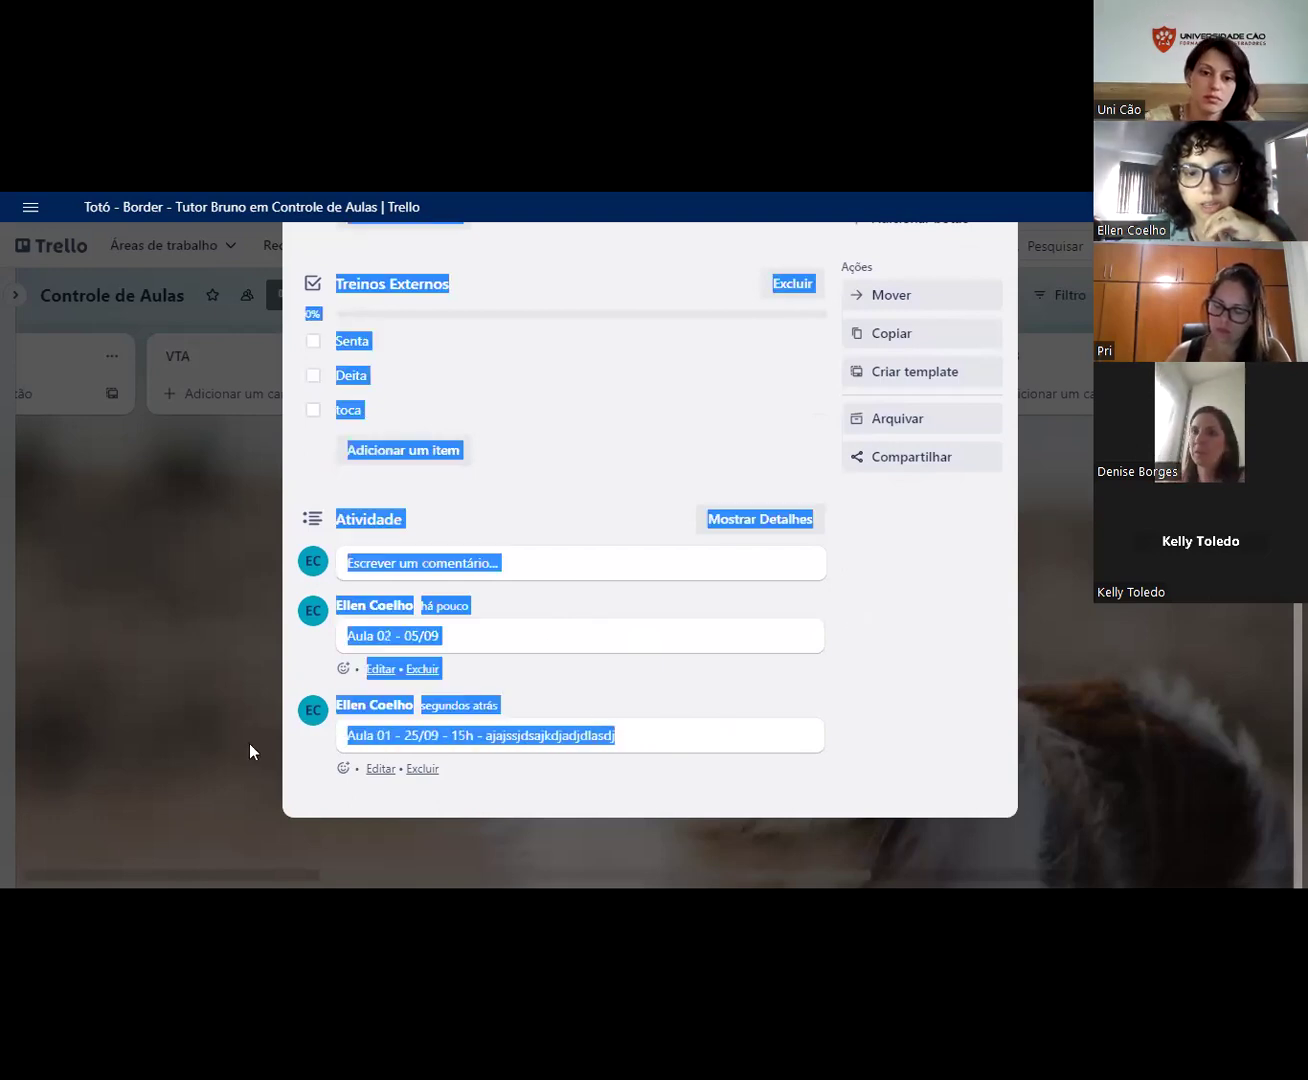
left_click(522, 755)
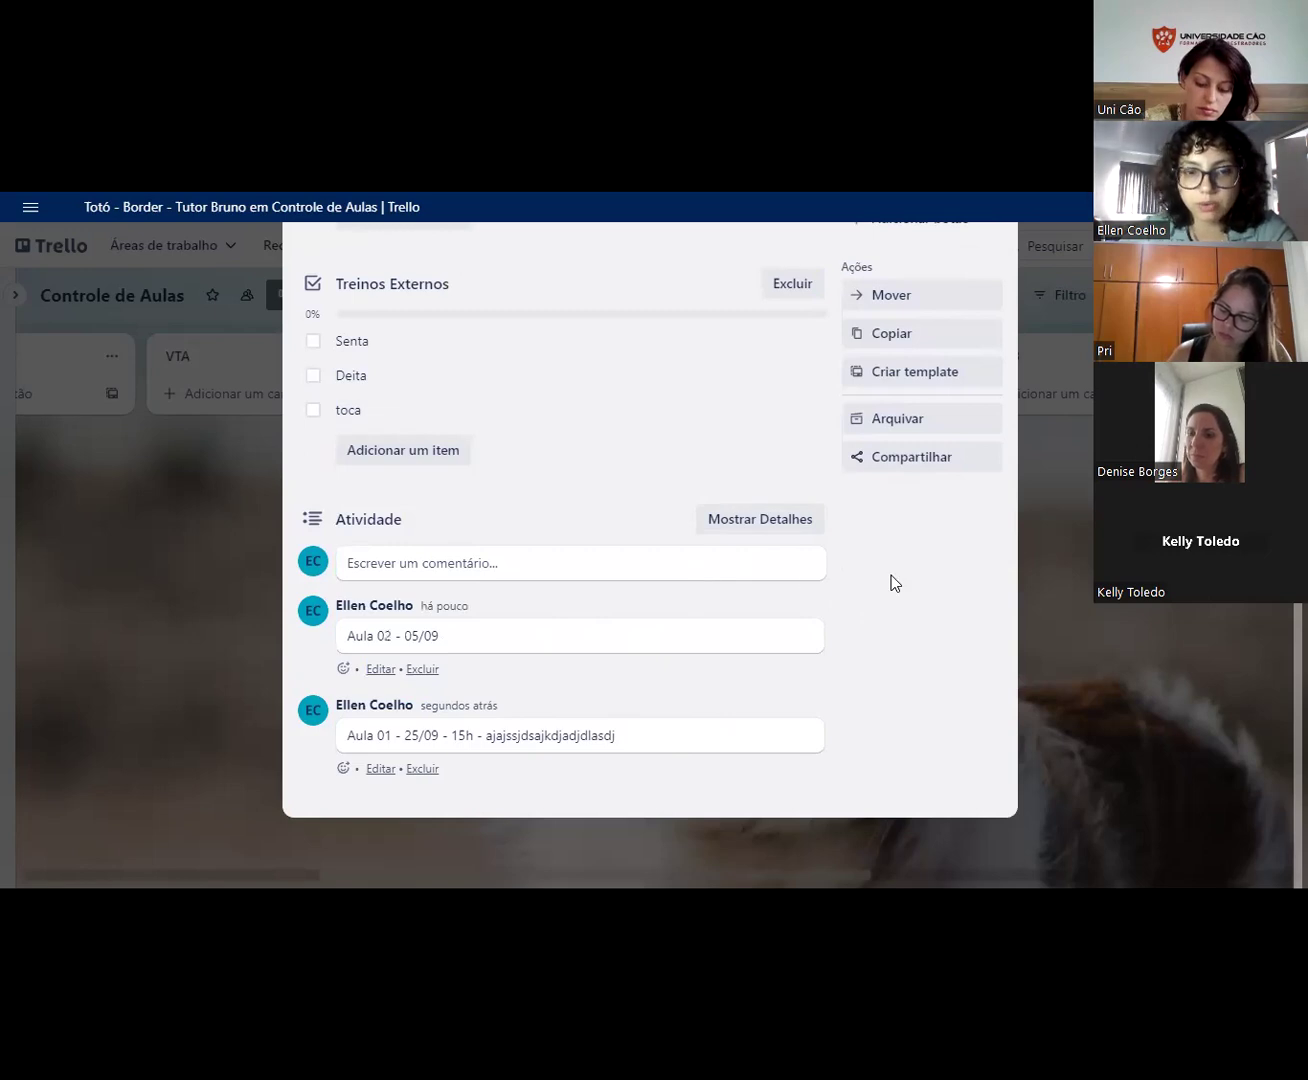
Step: Attach the image "WhatsApp Image 2023-08-28 at 14.03.34 (1)" from the computer to the "Totó" card and return to the board
scroll(818, 597, "up", 5)
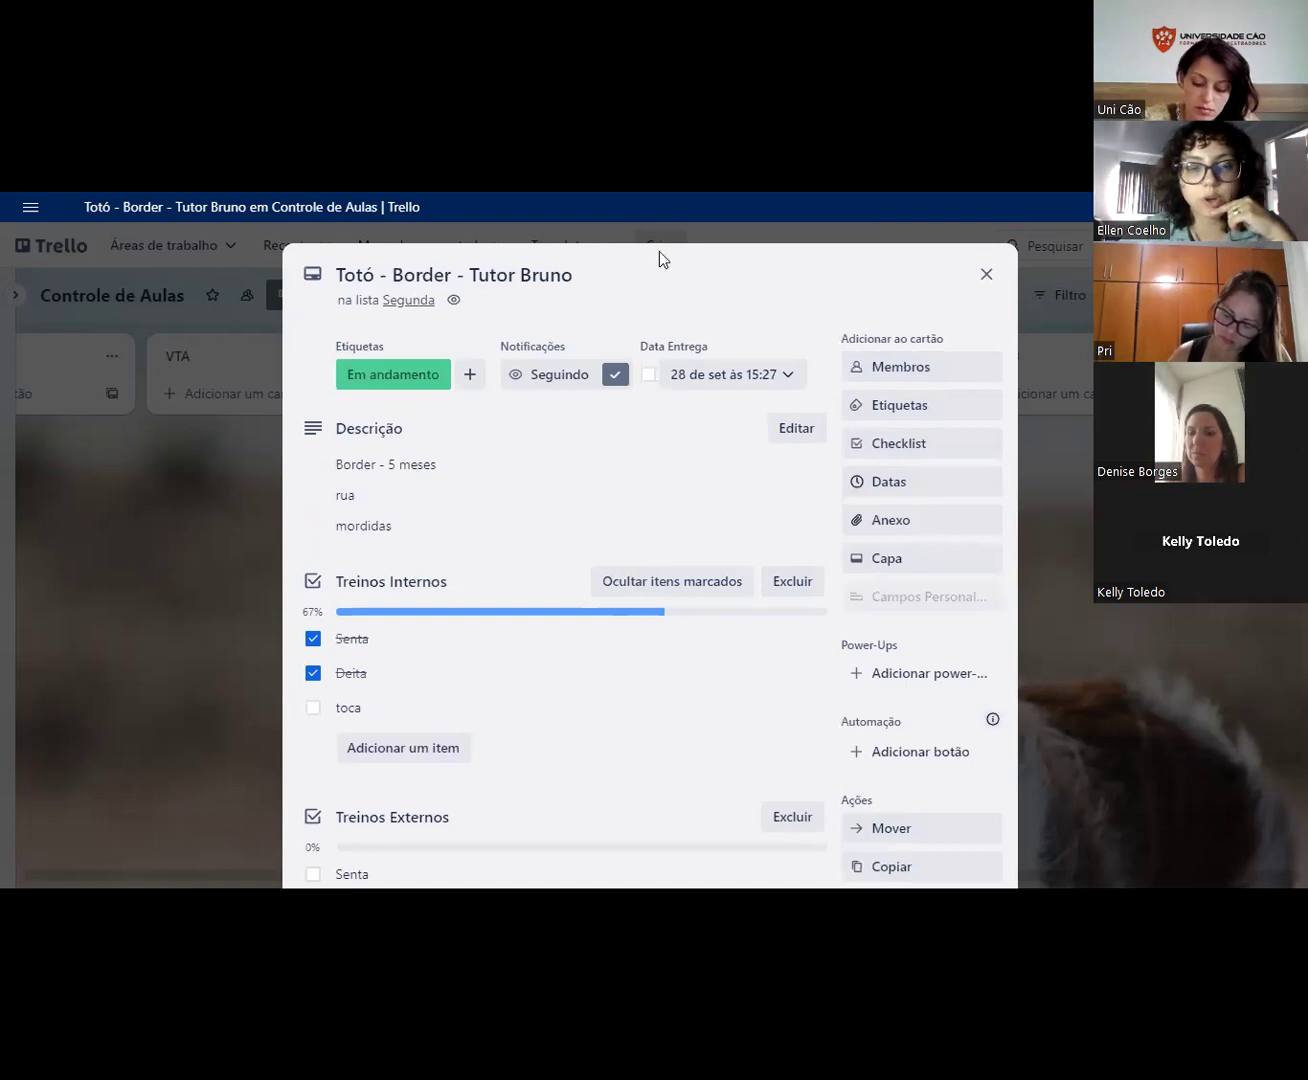
scroll(869, 520, "down", 5)
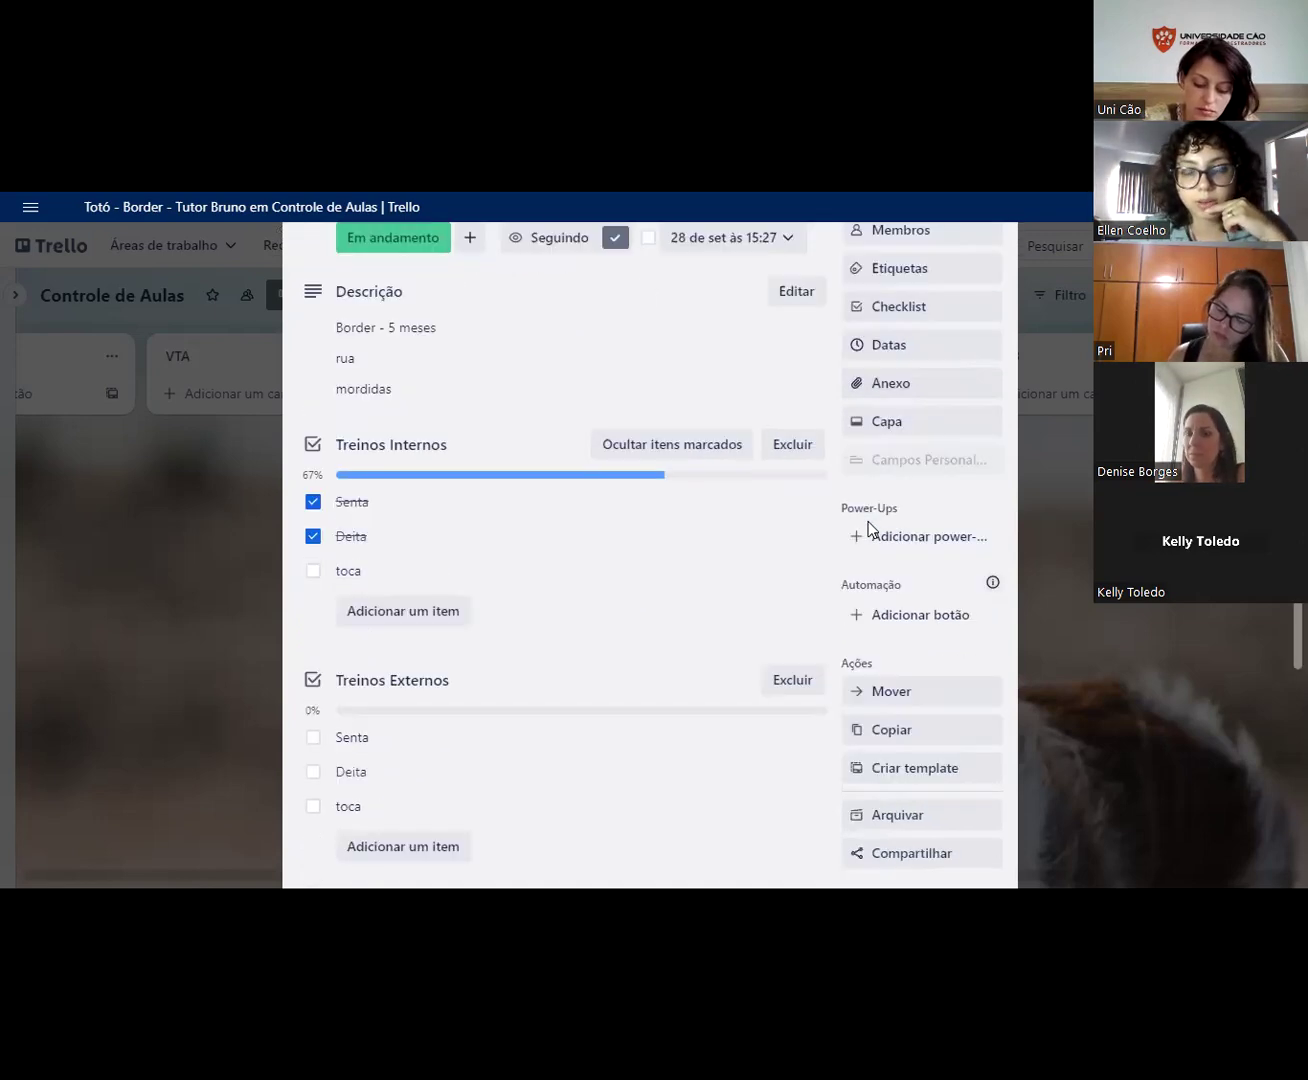
scroll(924, 380, "up", 2)
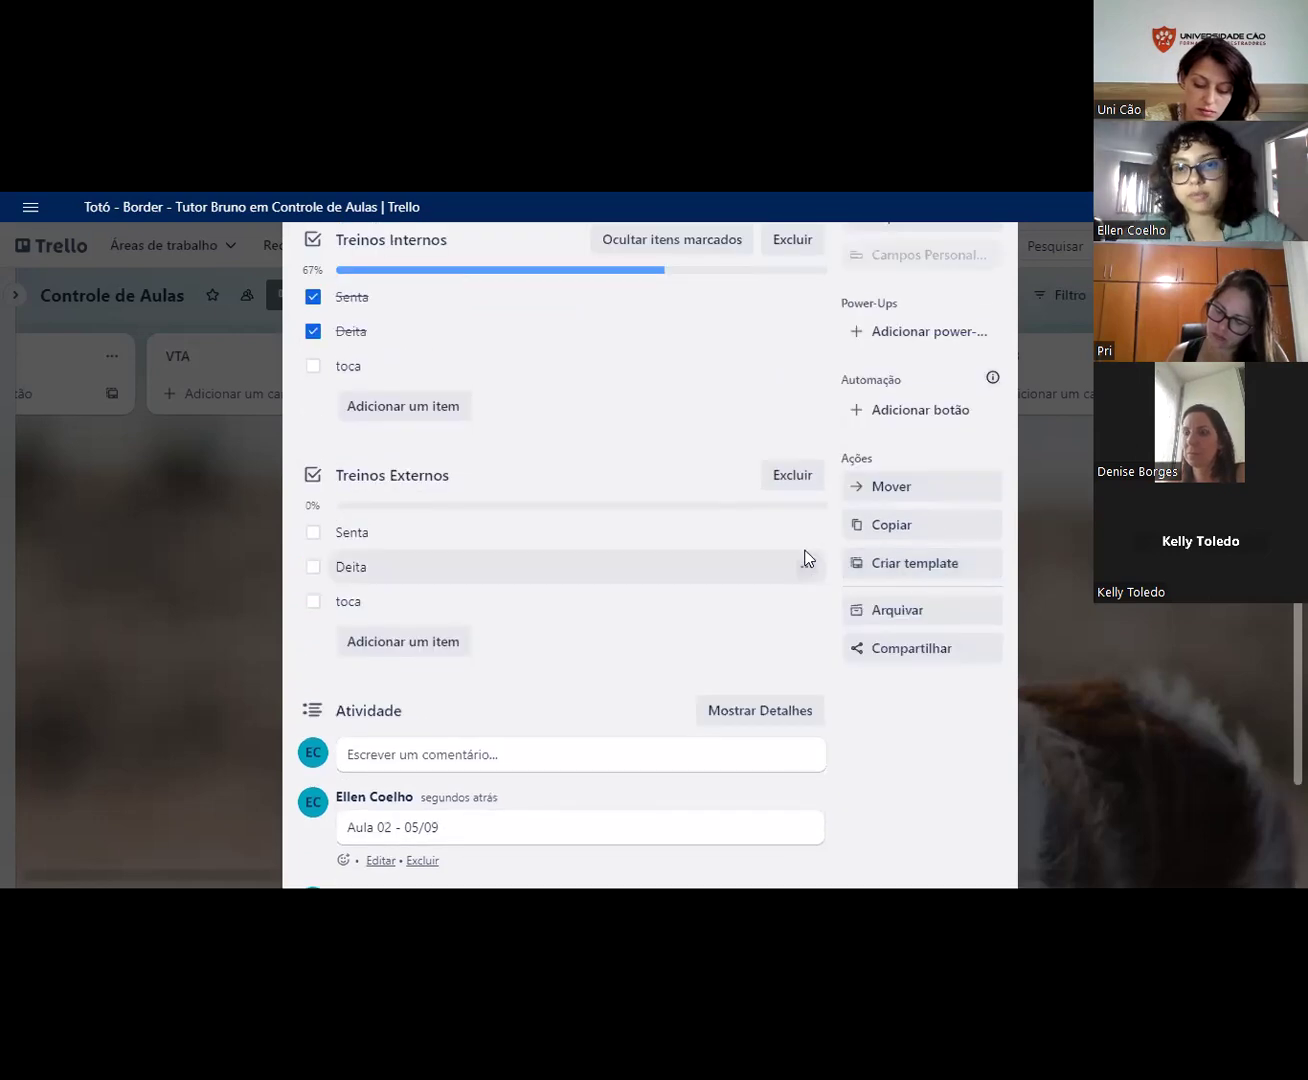
scroll(741, 605, "up", 2)
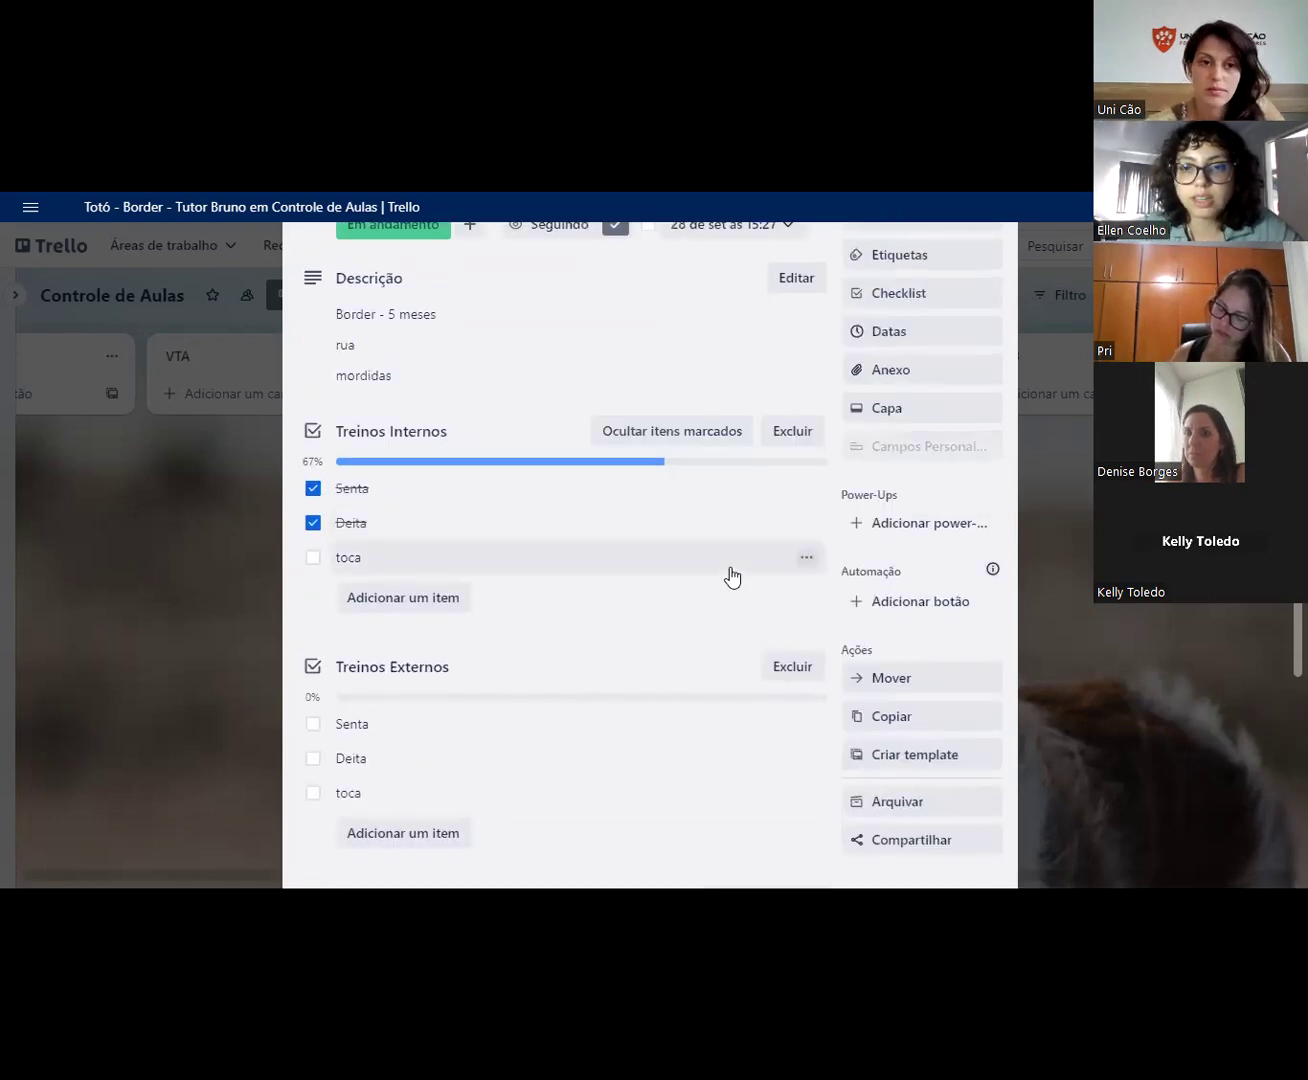
scroll(731, 578, "up", 2)
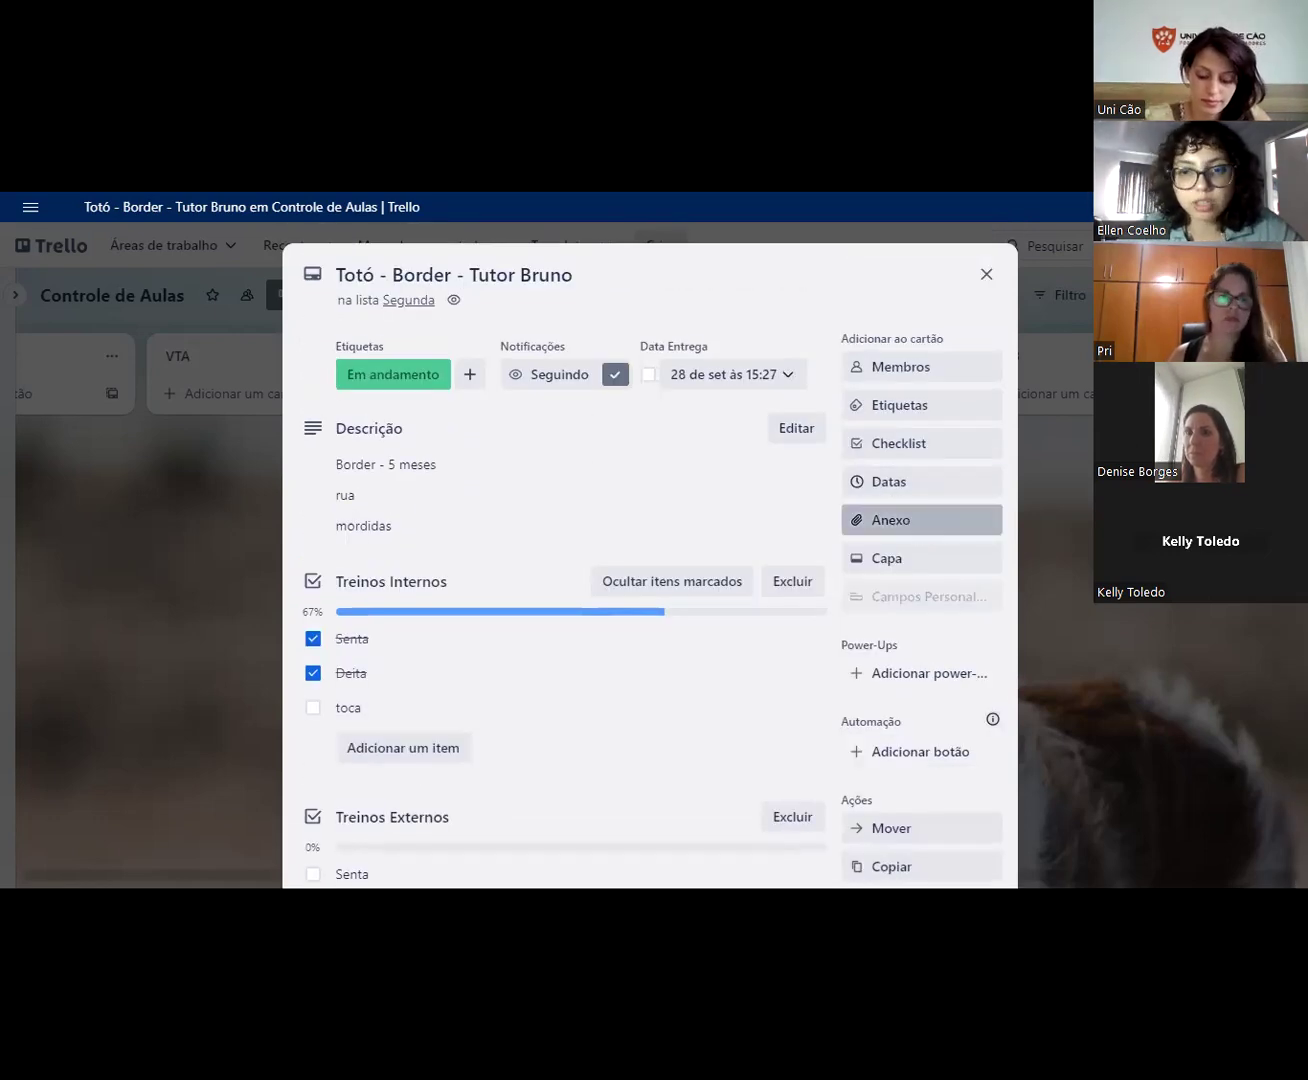
left_click(921, 519)
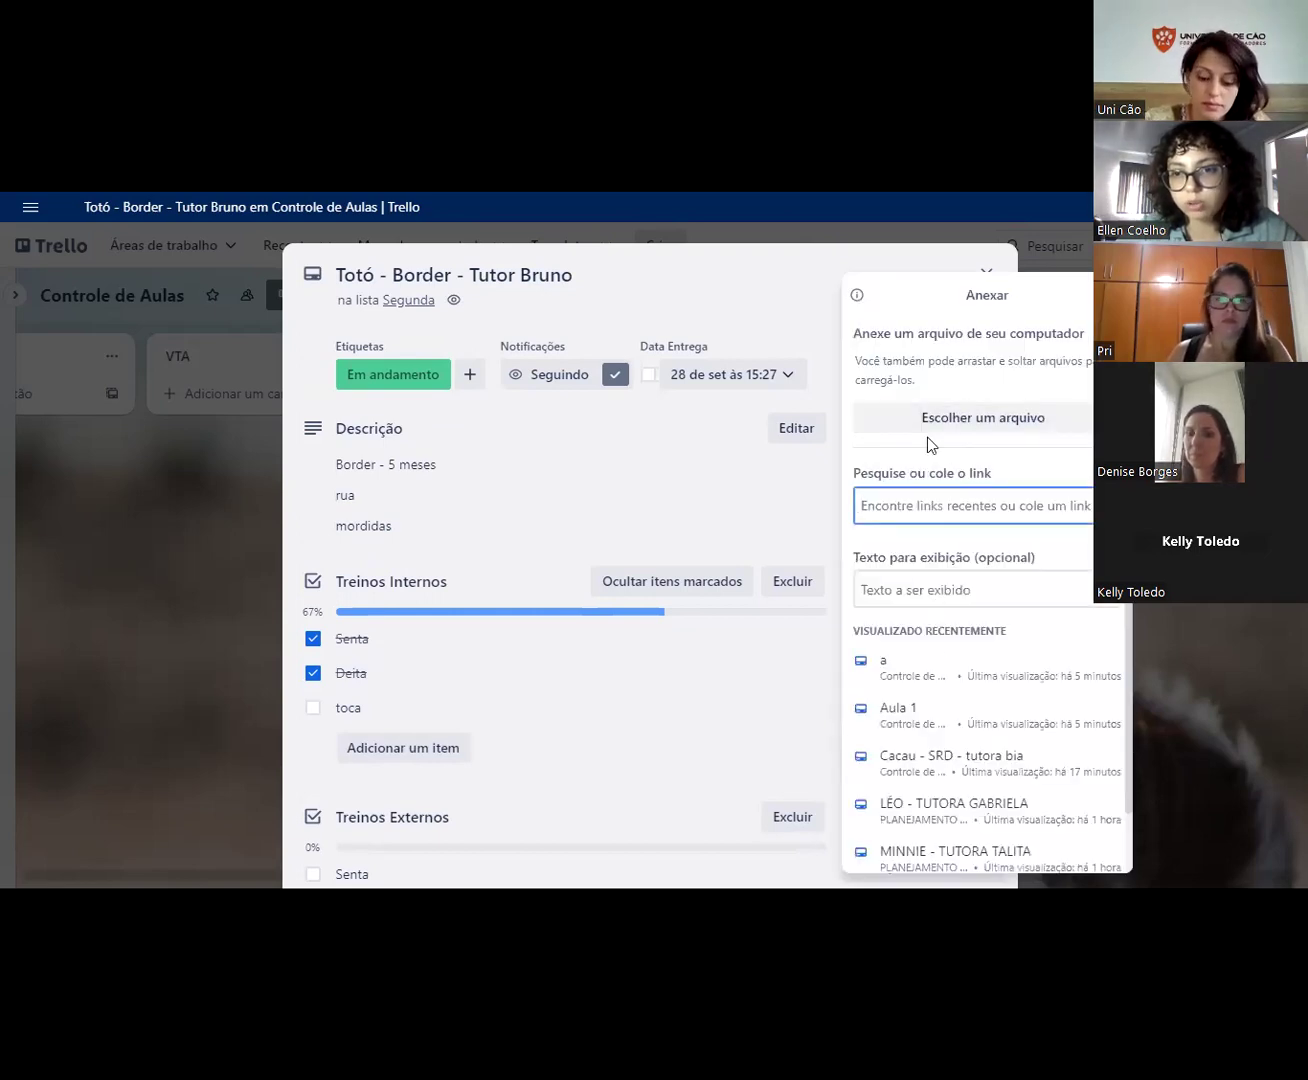
left_click(983, 417)
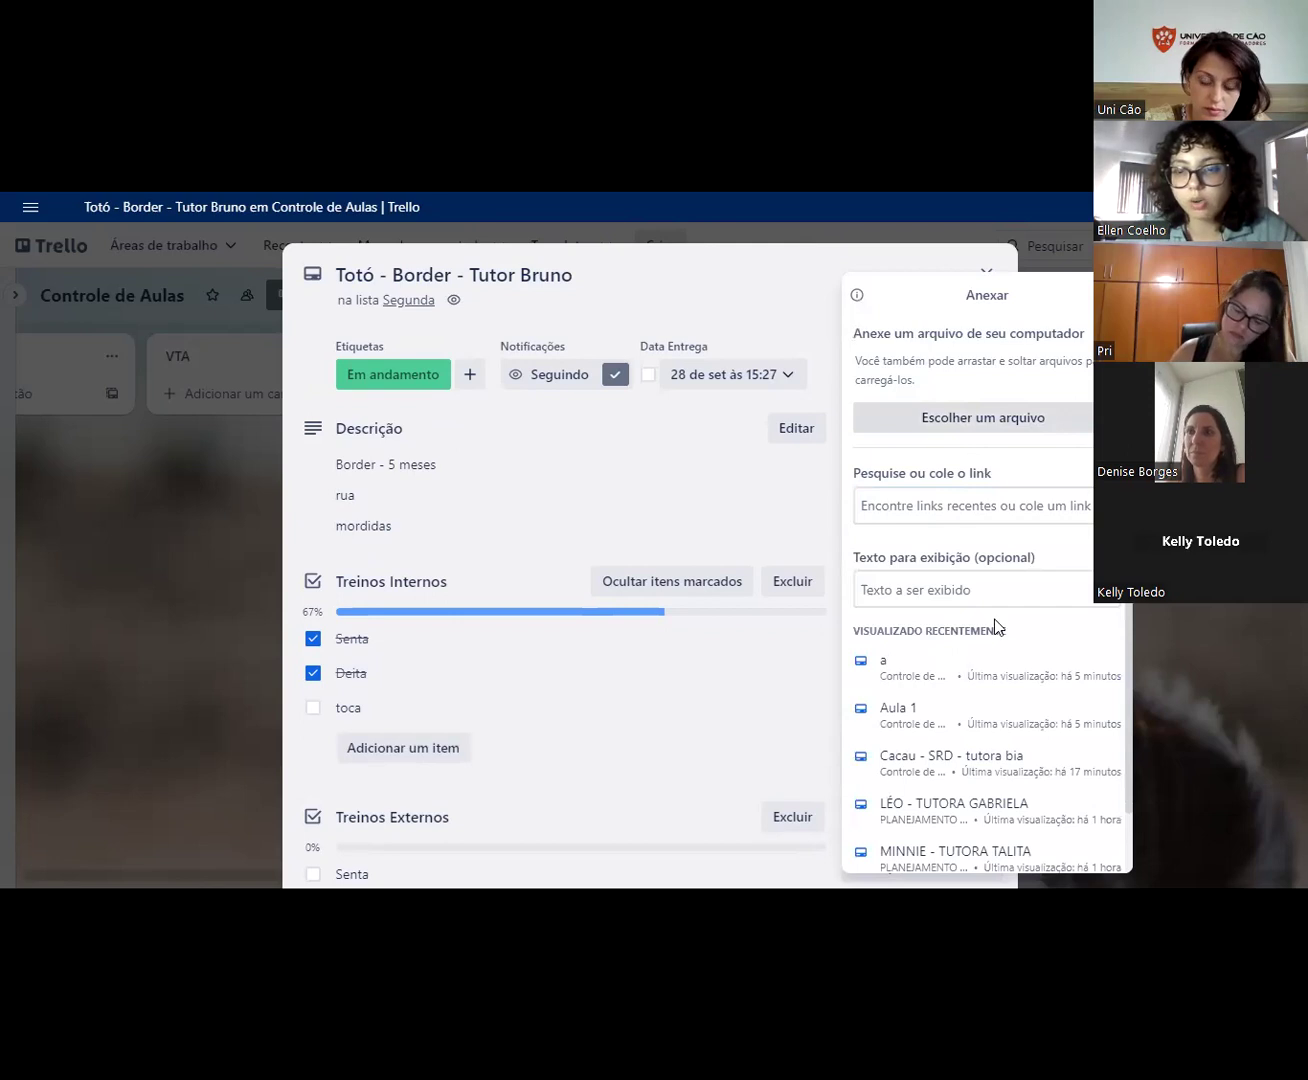
left_click(270, 418)
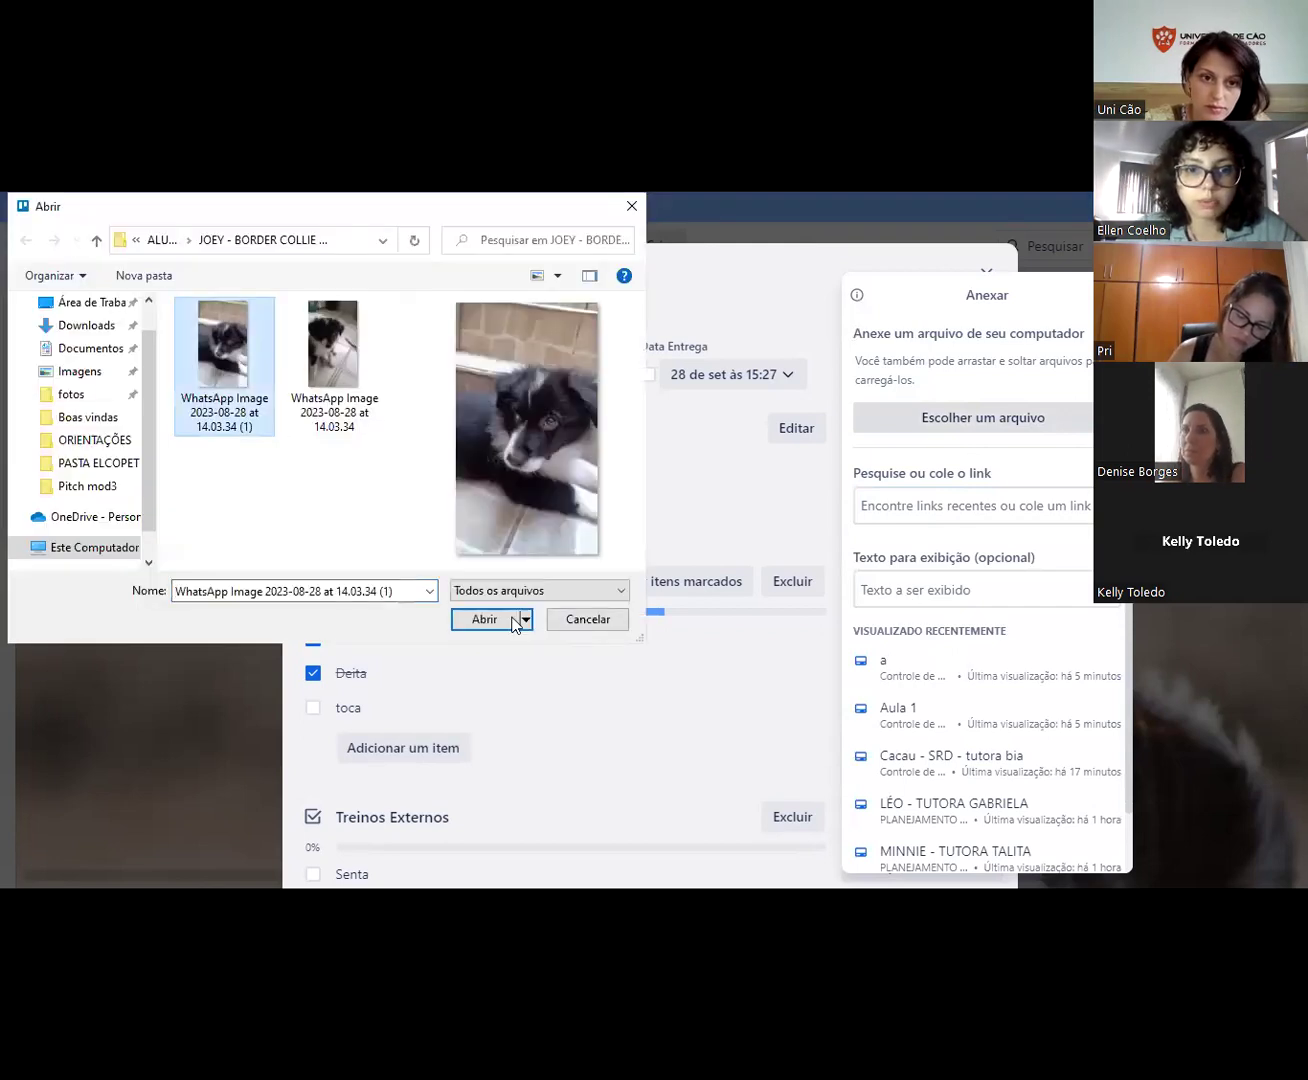
left_click(500, 623)
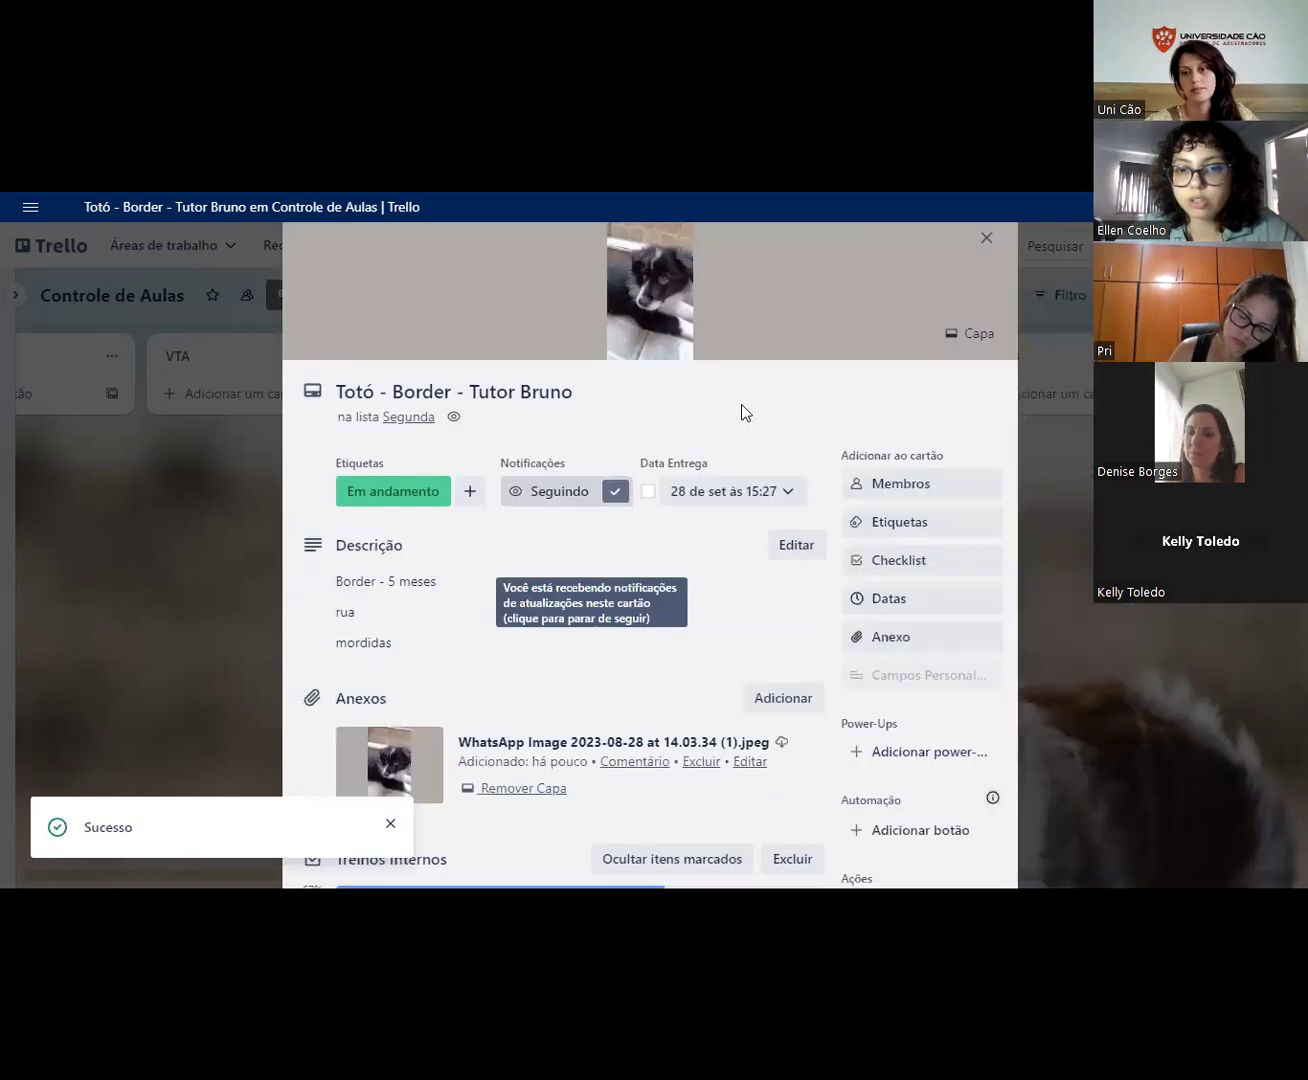
scroll(781, 408, "down", 1)
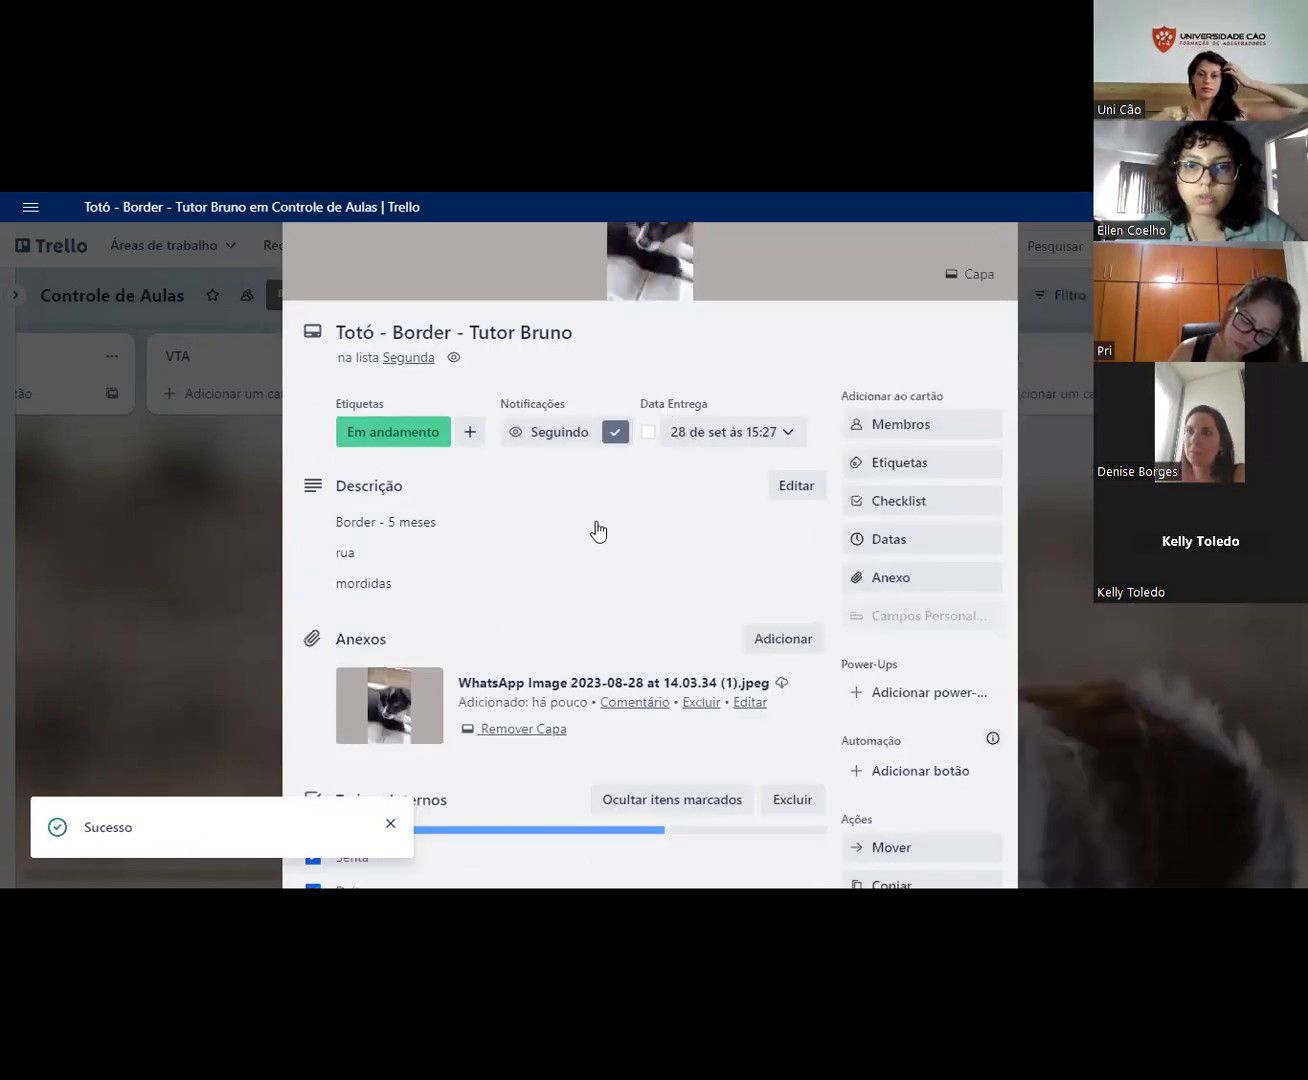
scroll(666, 420, "up", 2)
scroll(600, 550, "down", 3)
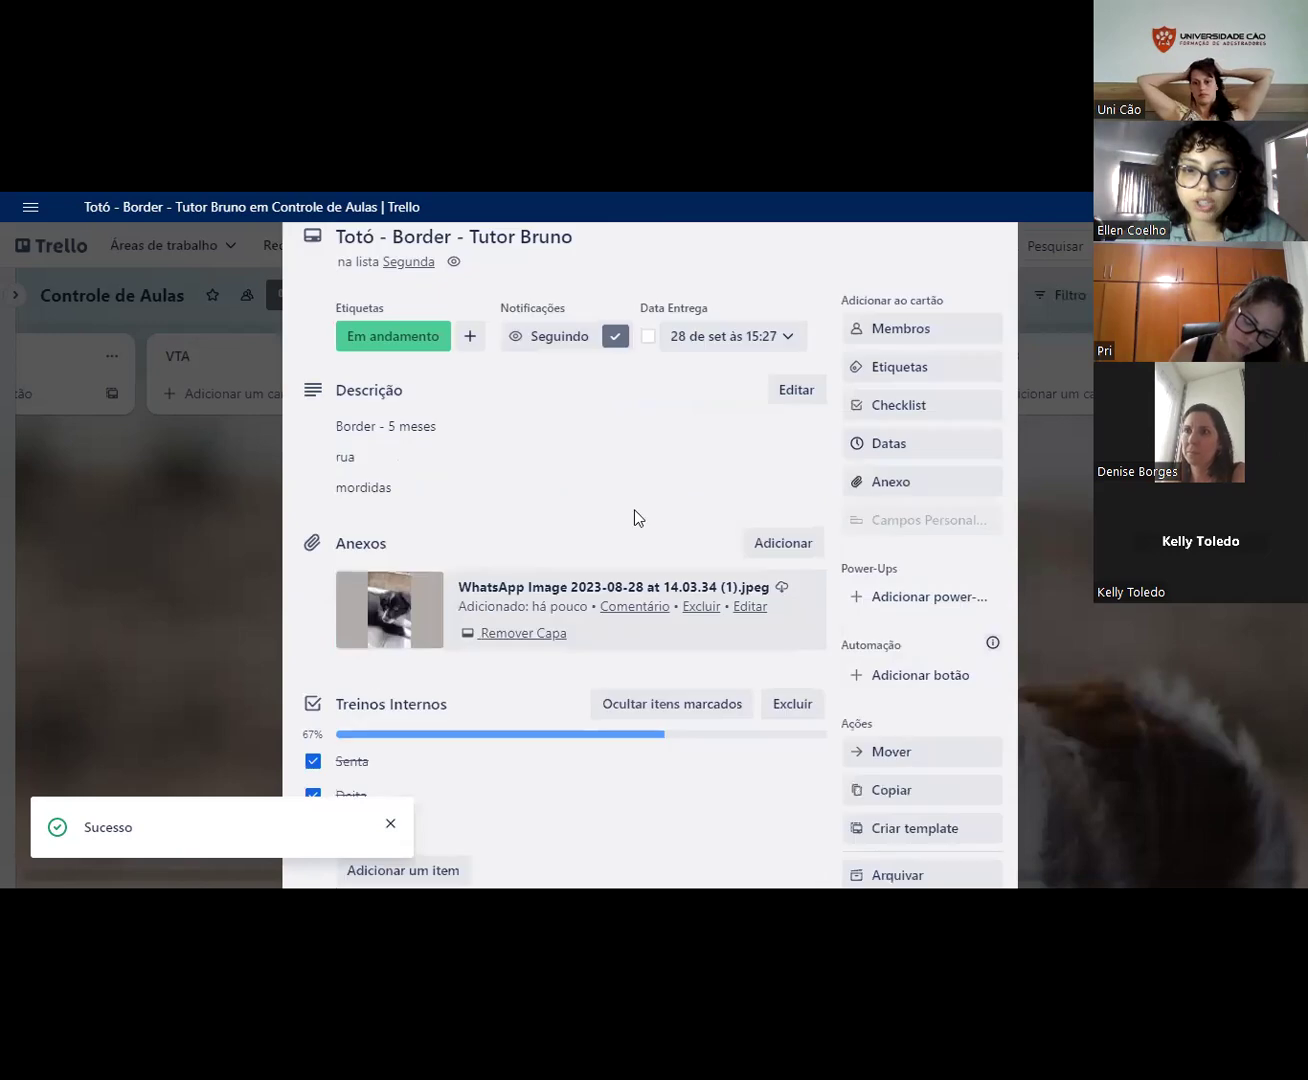
scroll(637, 508, "up", 2)
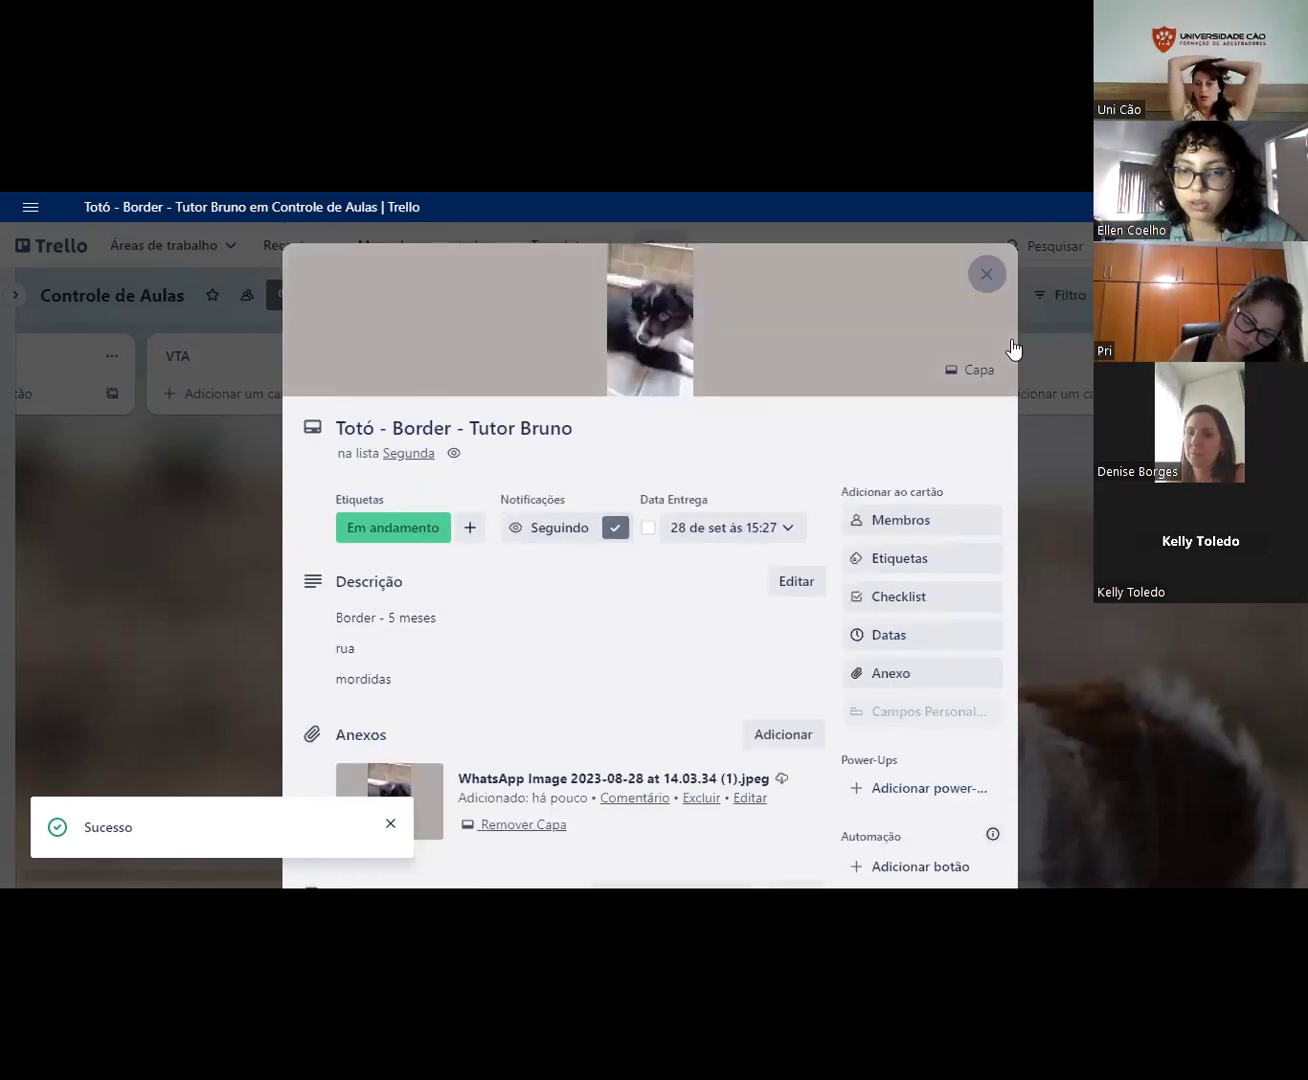
key("Escape")
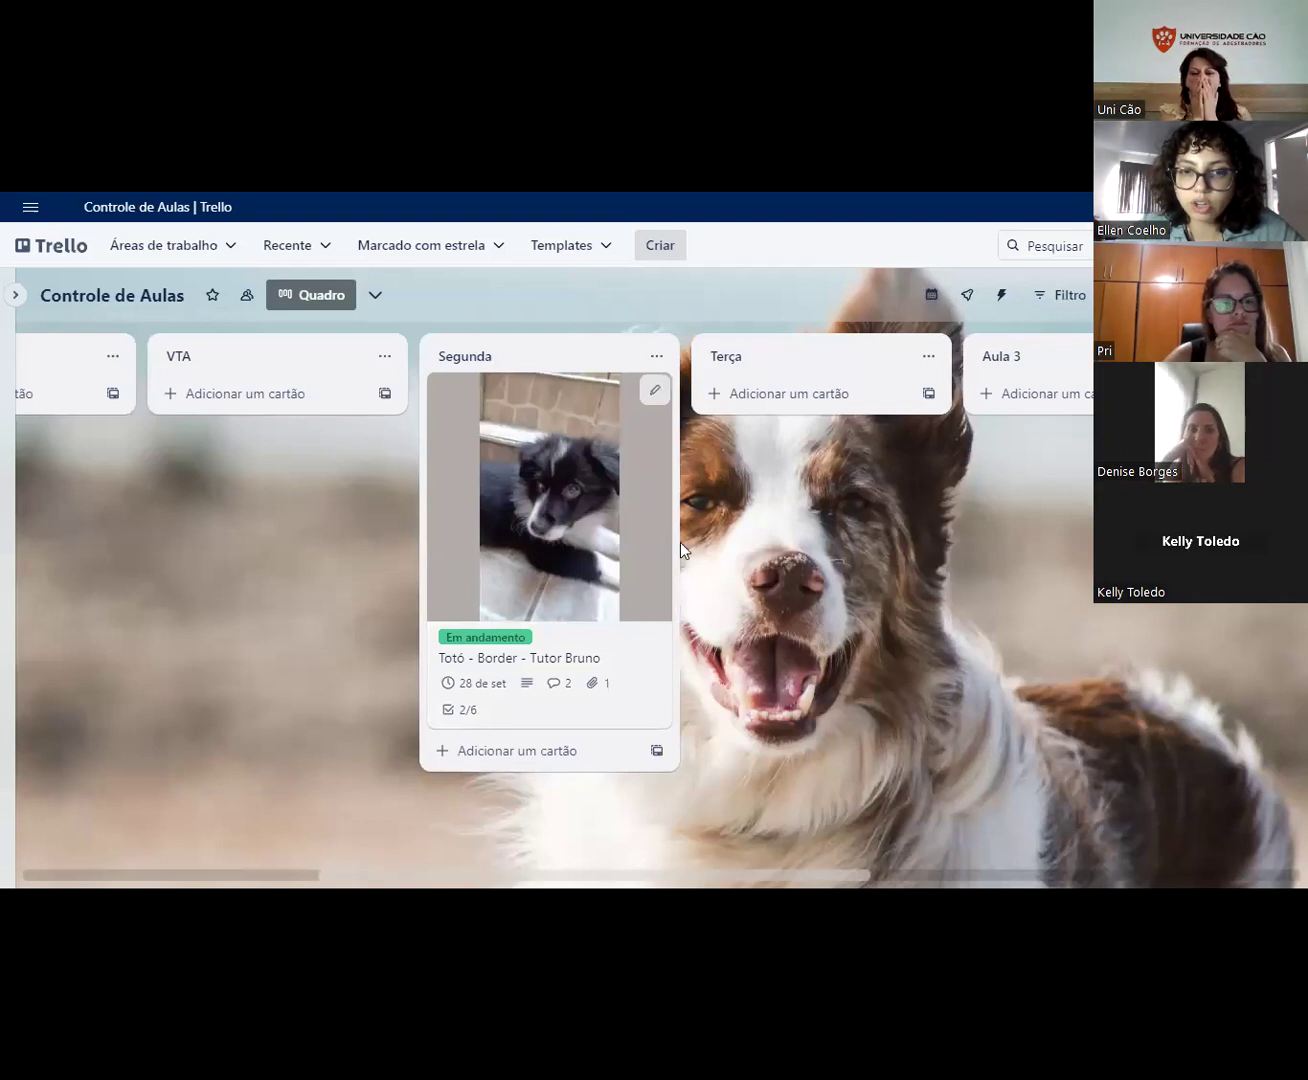
Step: Remove the photo cover from the "Totó" card while keeping the attachment, and return to the board
left_click(628, 555)
left_click(500, 460)
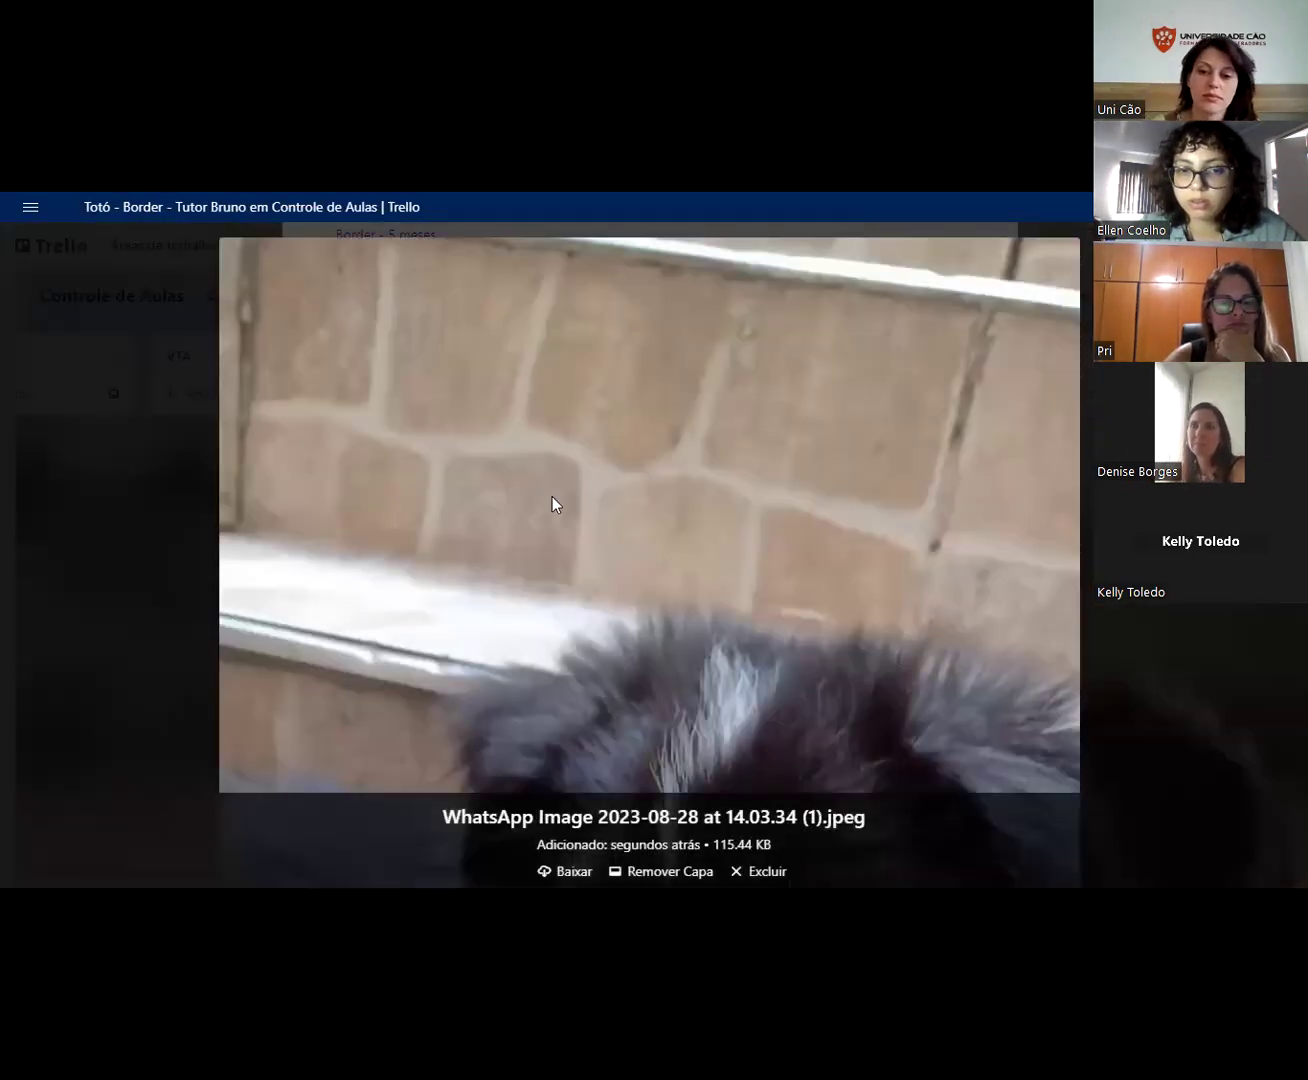
left_click(552, 496)
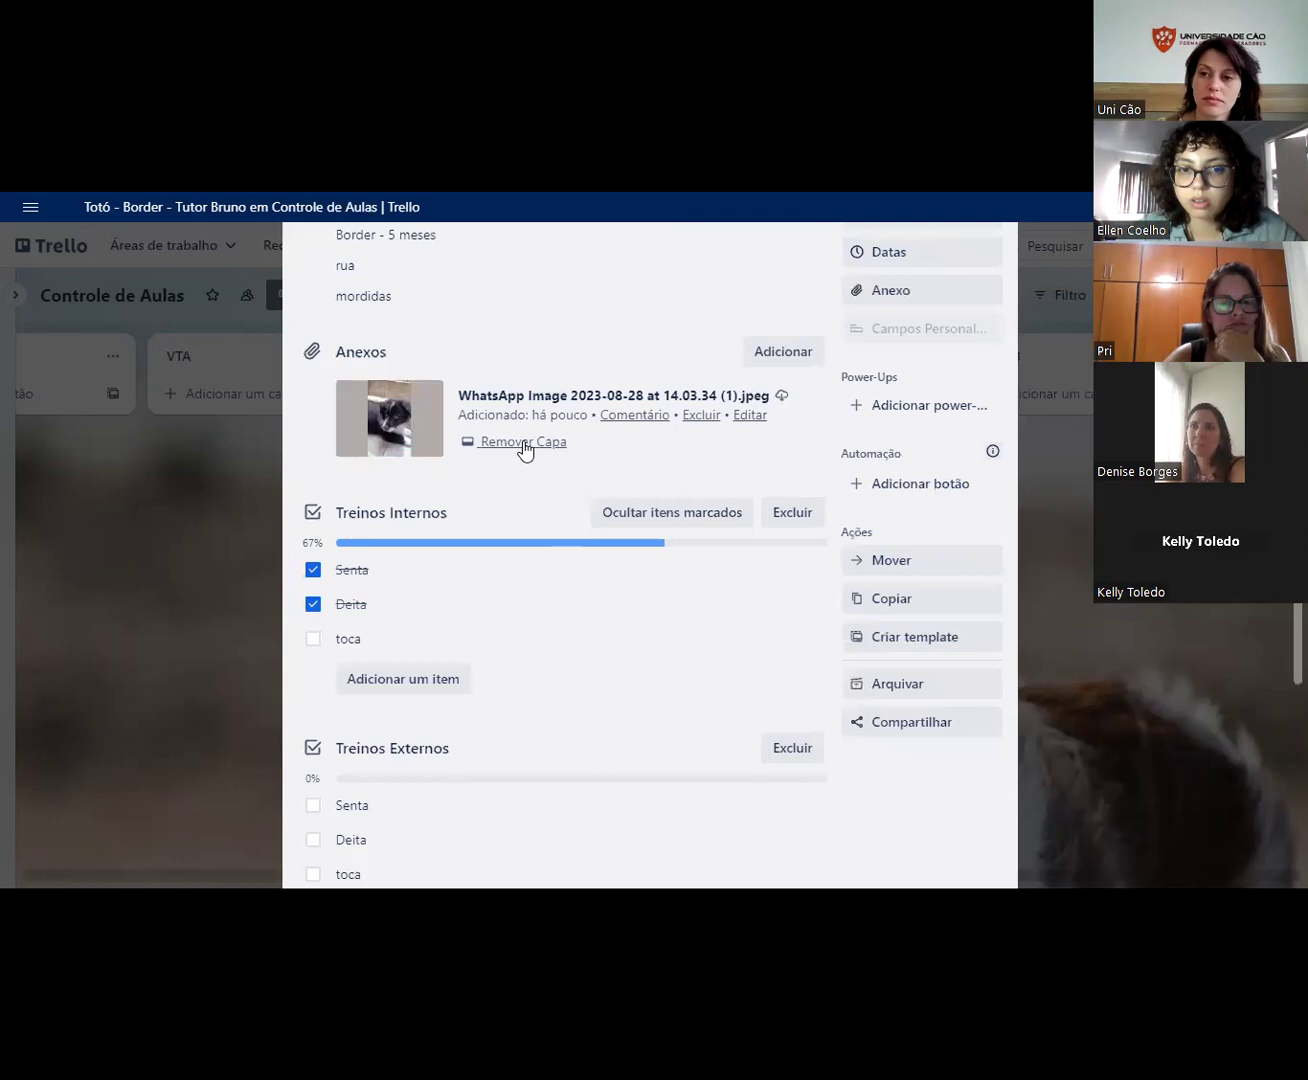
scroll(523, 459, "up", 1)
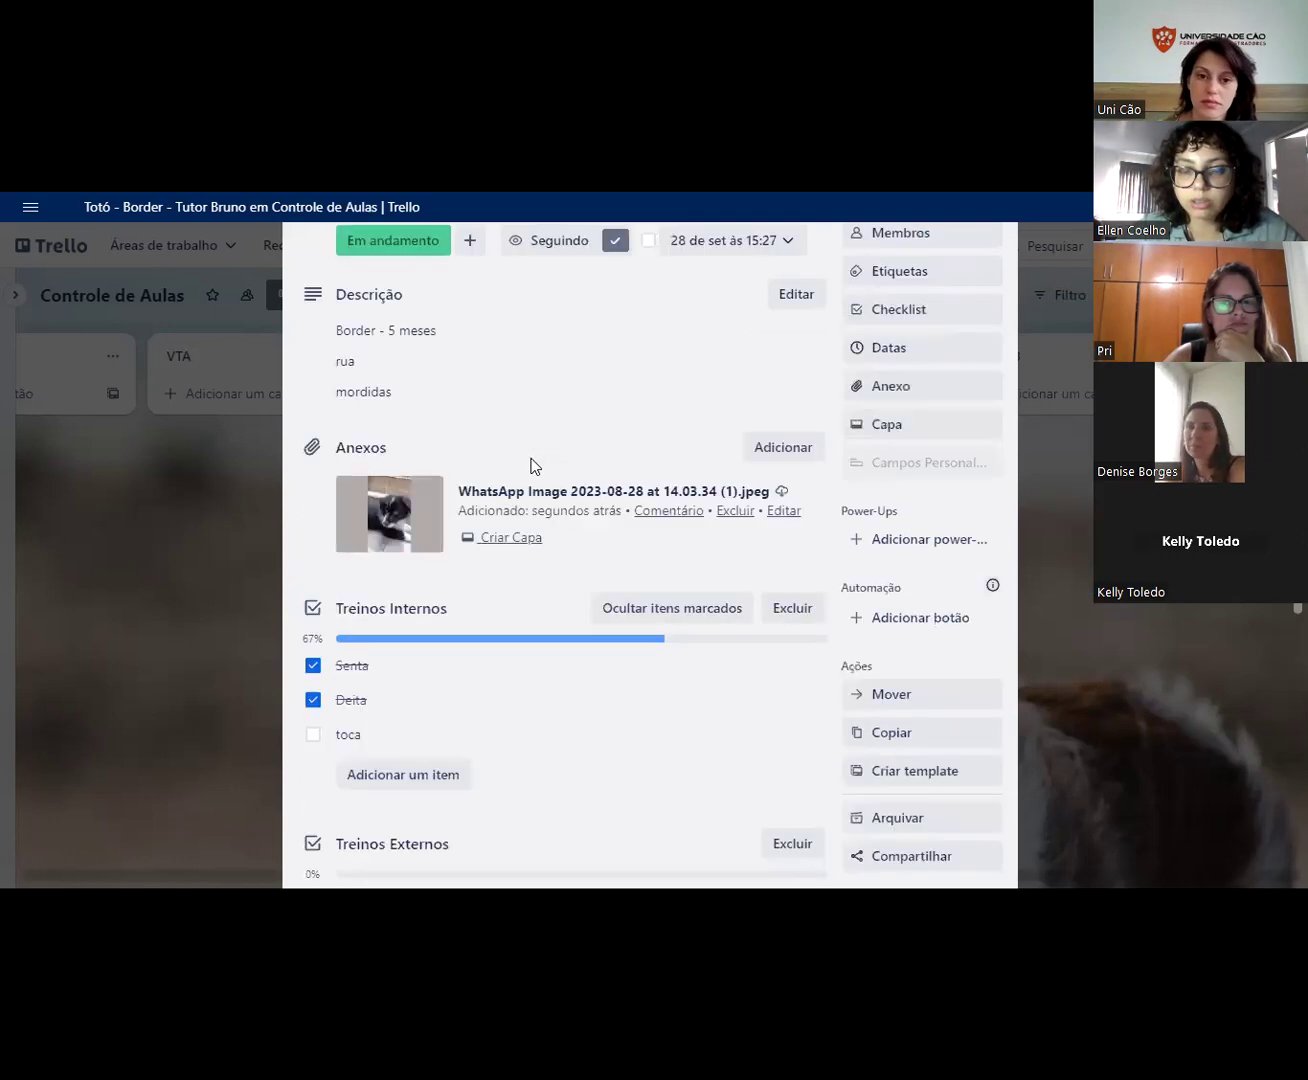
scroll(899, 320, "up", 2)
left_click(980, 272)
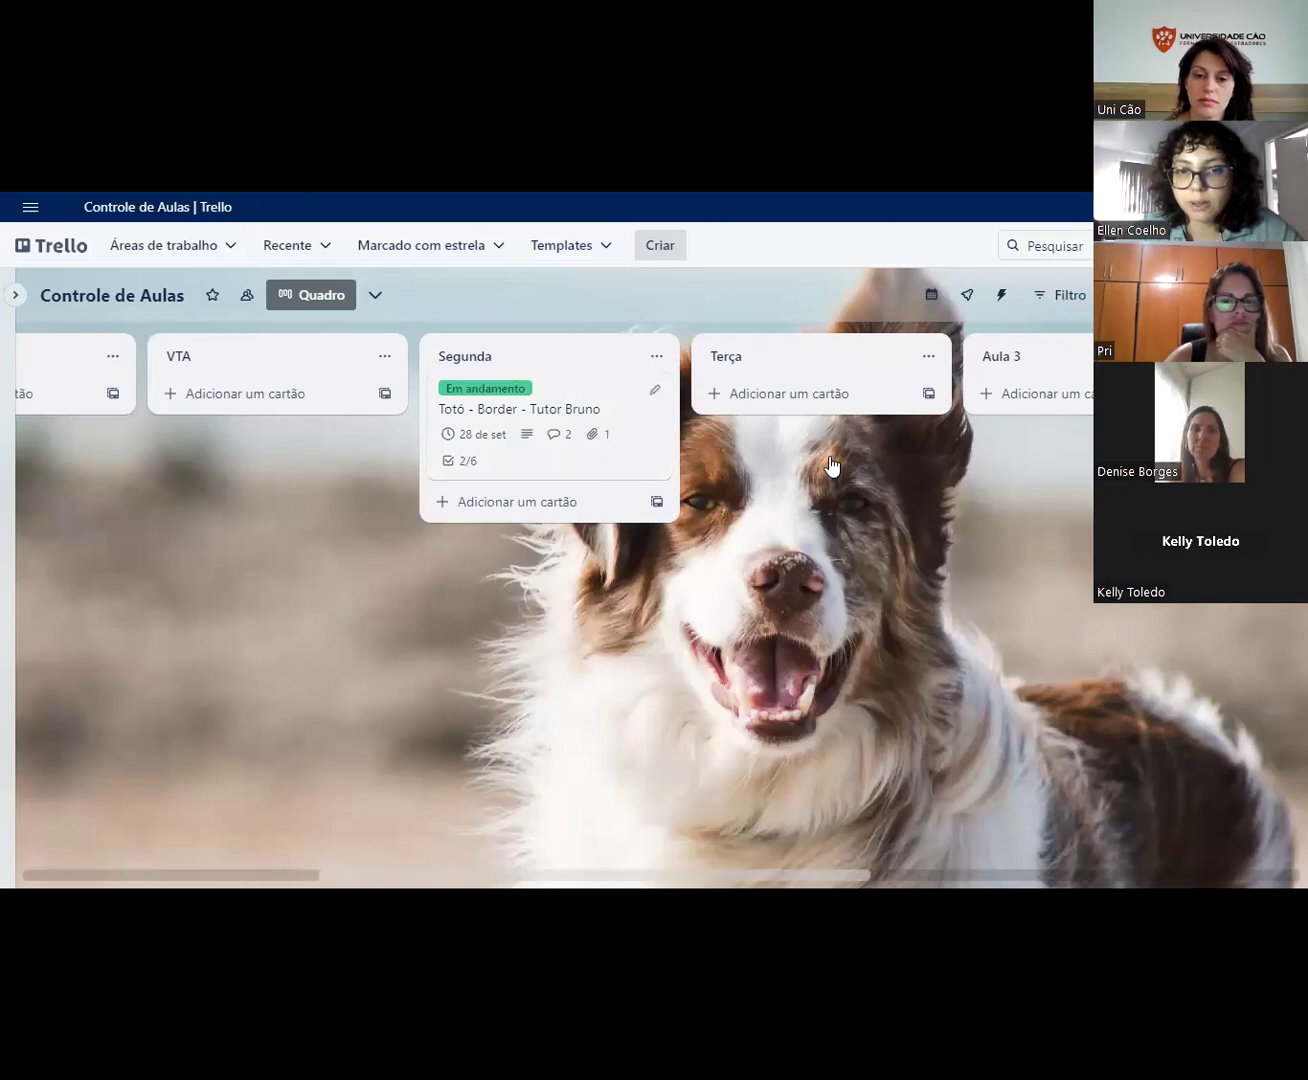
Step: Reopen the "Totó" card and examine its attachment and the available cover options without choosing one
left_click(560, 410)
scroll(640, 420, "down", 3)
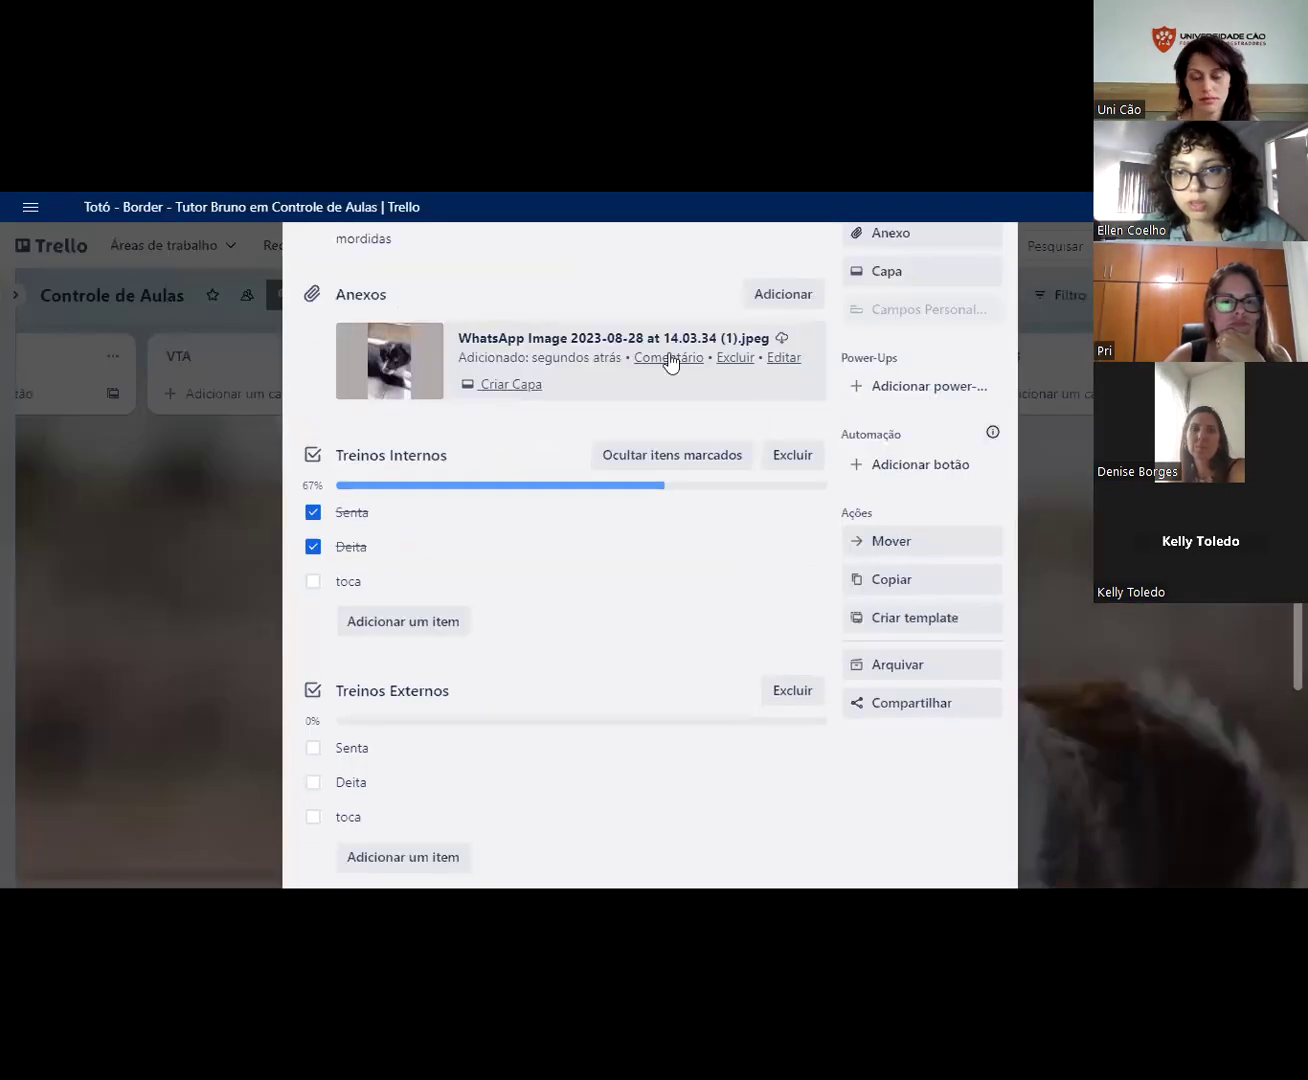
scroll(782, 336, "up", 1)
scroll(922, 470, "up", 1)
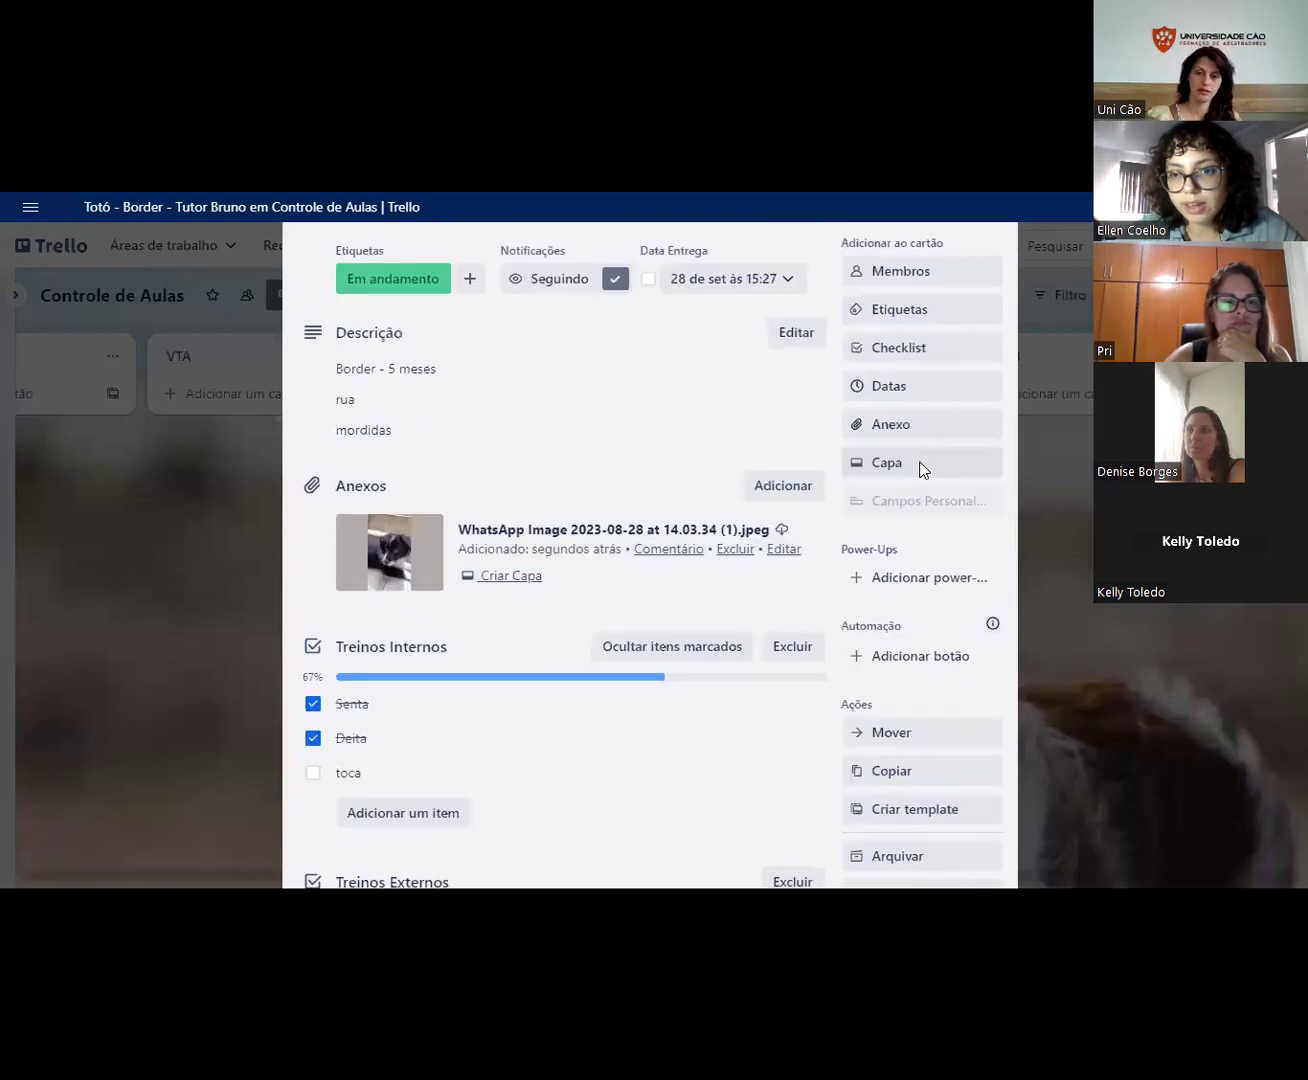
left_click(921, 468)
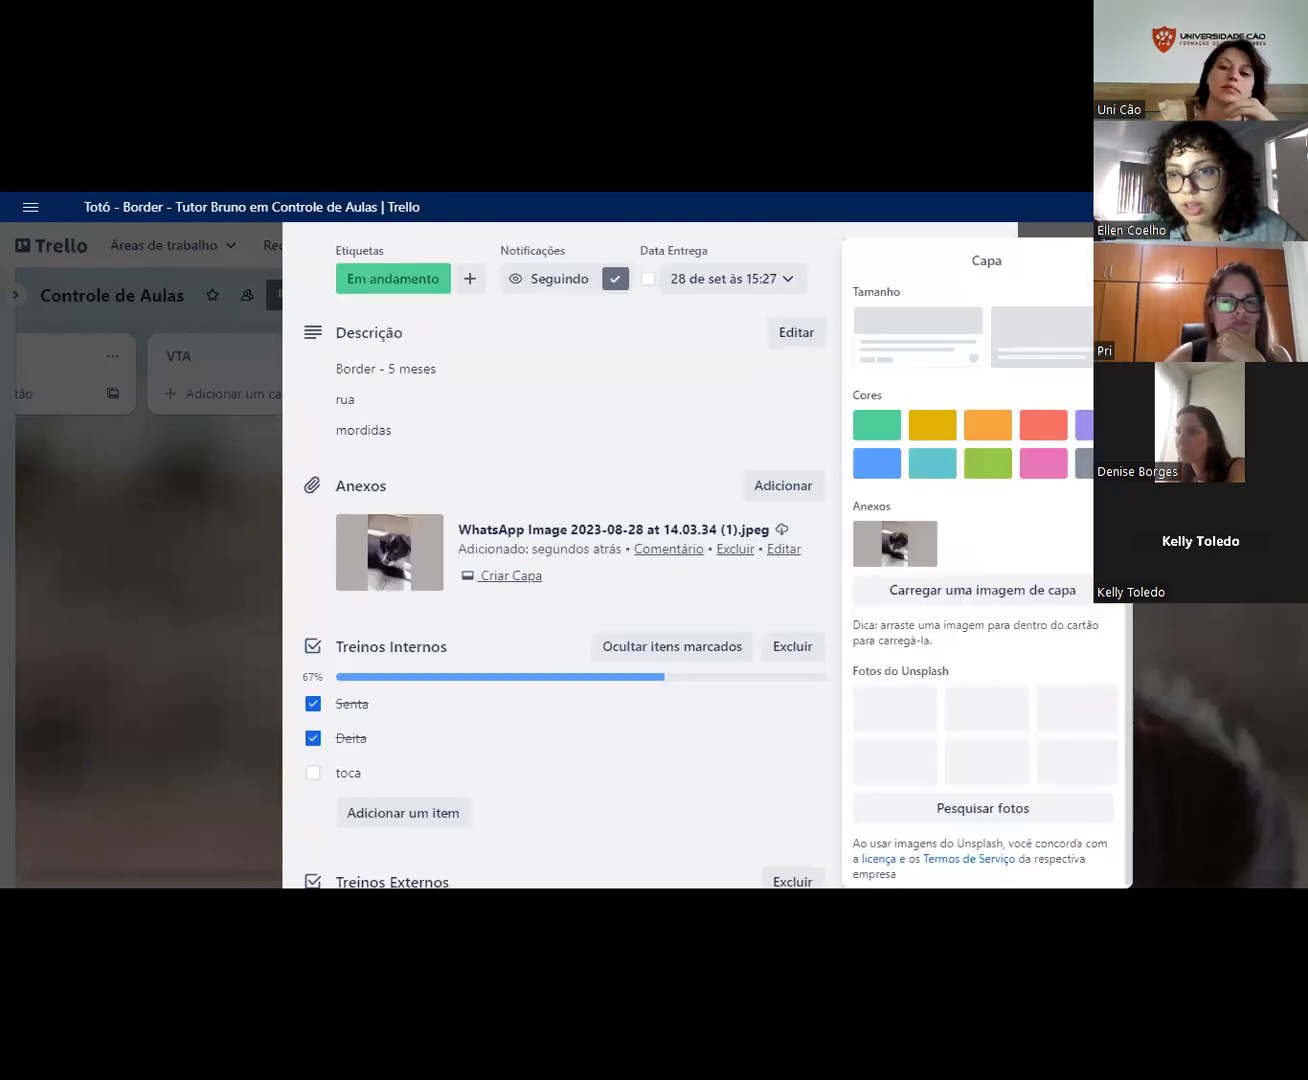
left_click(721, 510)
scroll(718, 509, "down", 1)
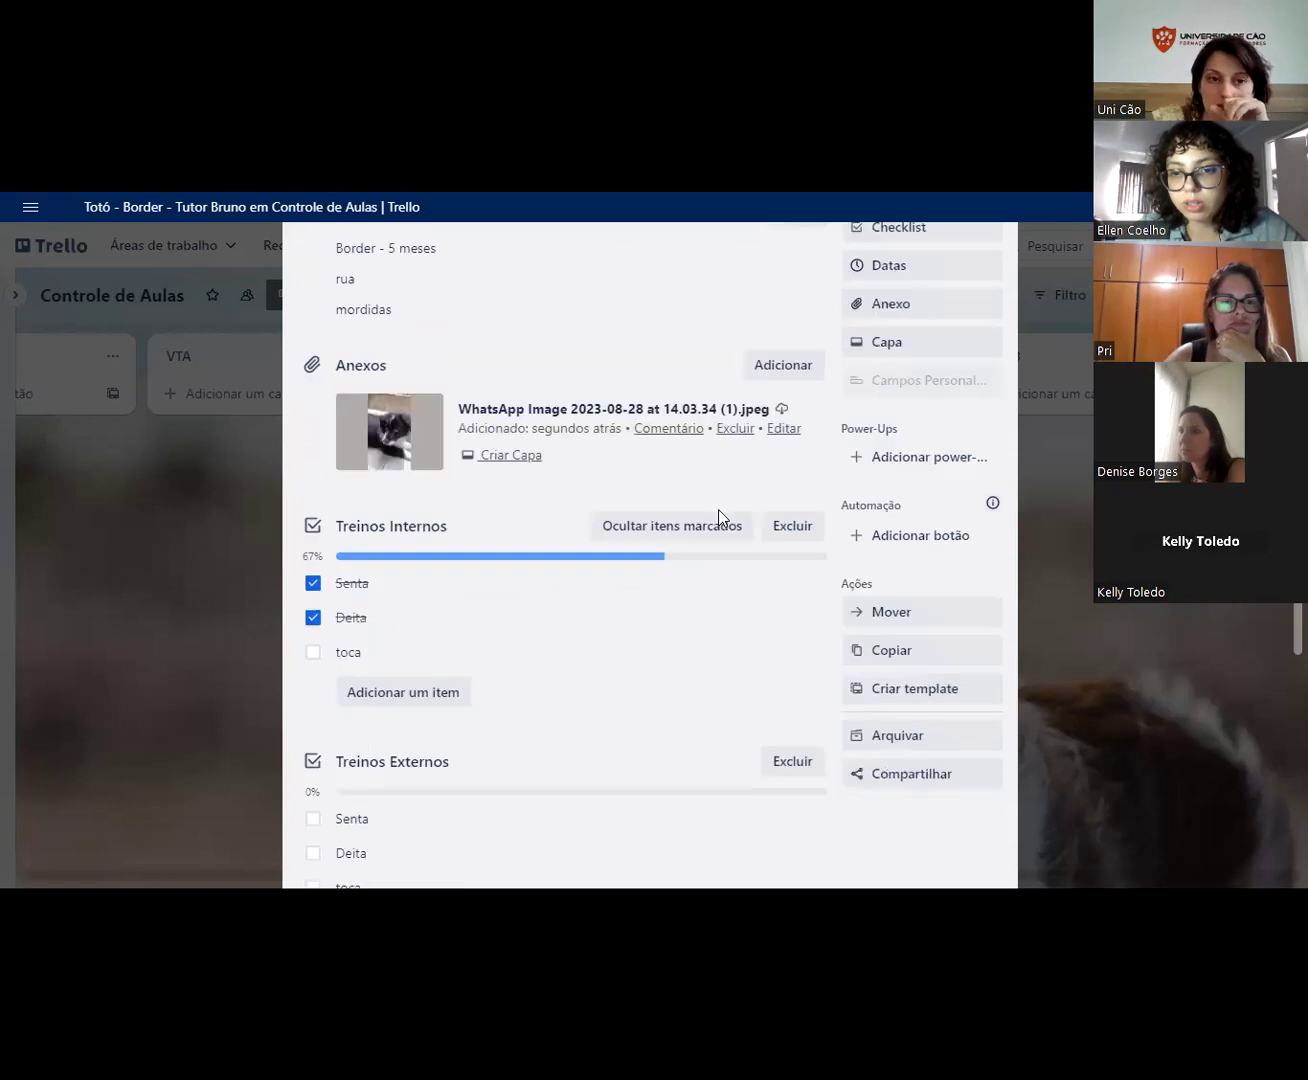
Step: Turn the "Totó" card into a card template and delete it from the "Segunda" list
scroll(870, 447, "down", 1)
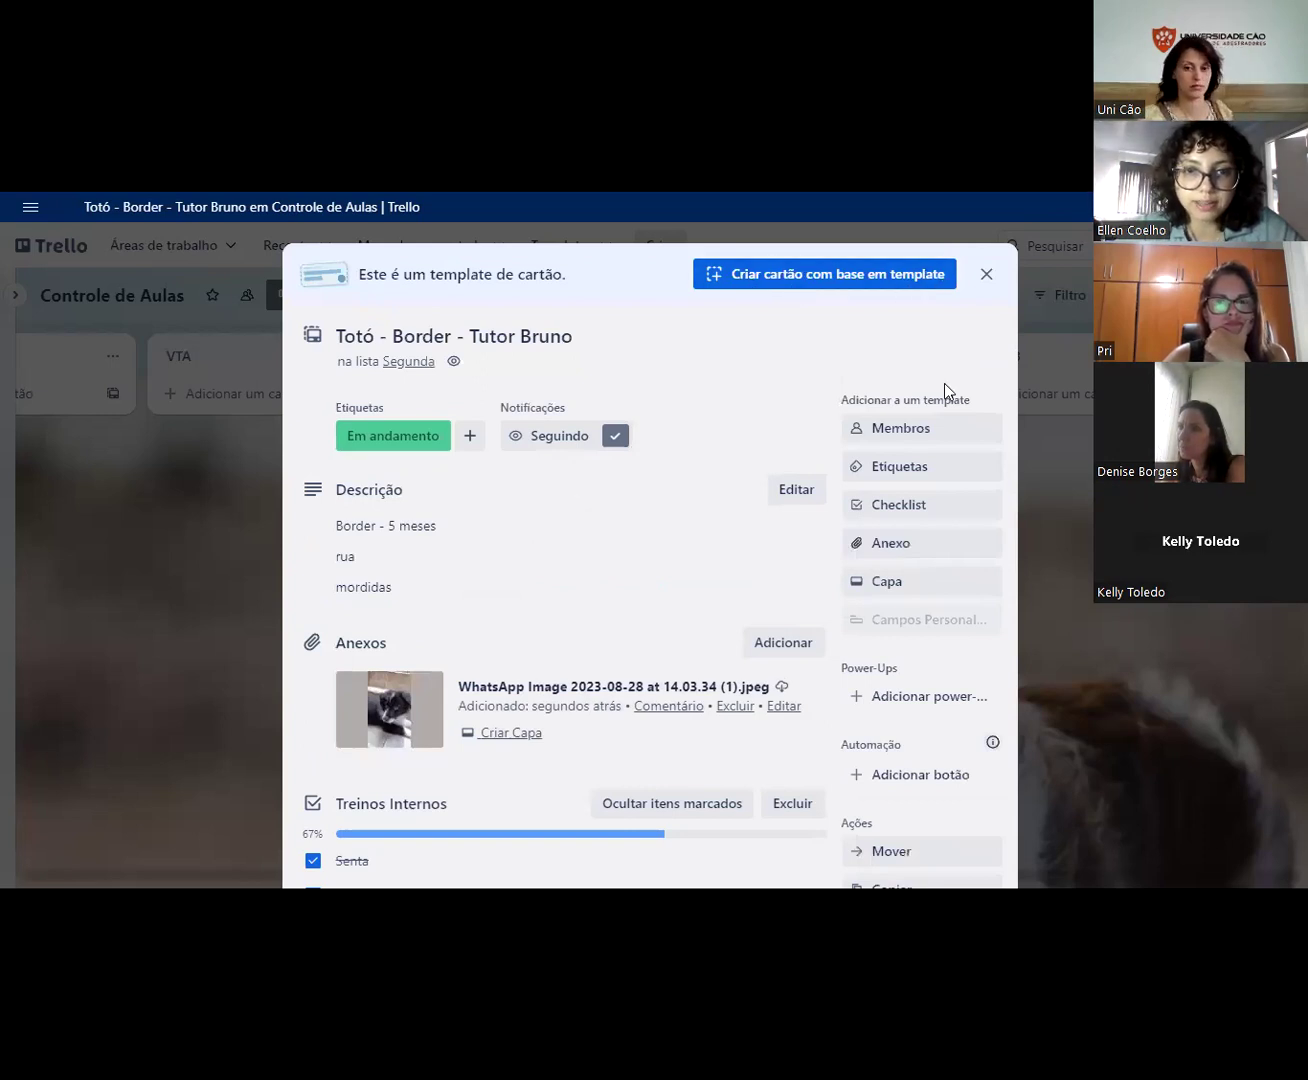
scroll(994, 293, "down", 1)
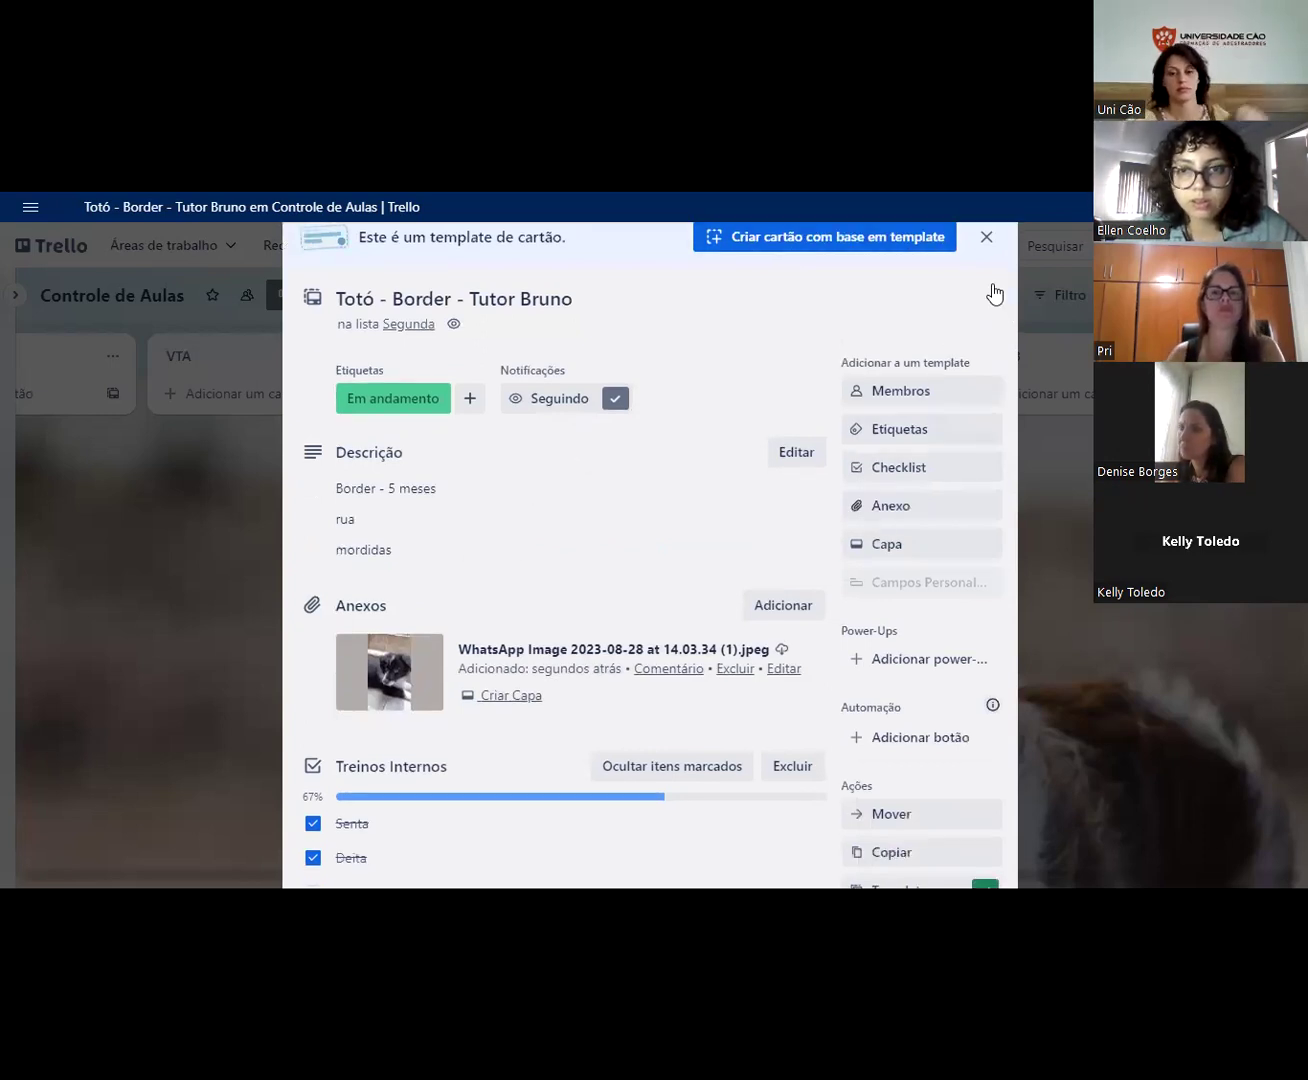
scroll(979, 322, "up", 1)
scroll(950, 545, "down", 5)
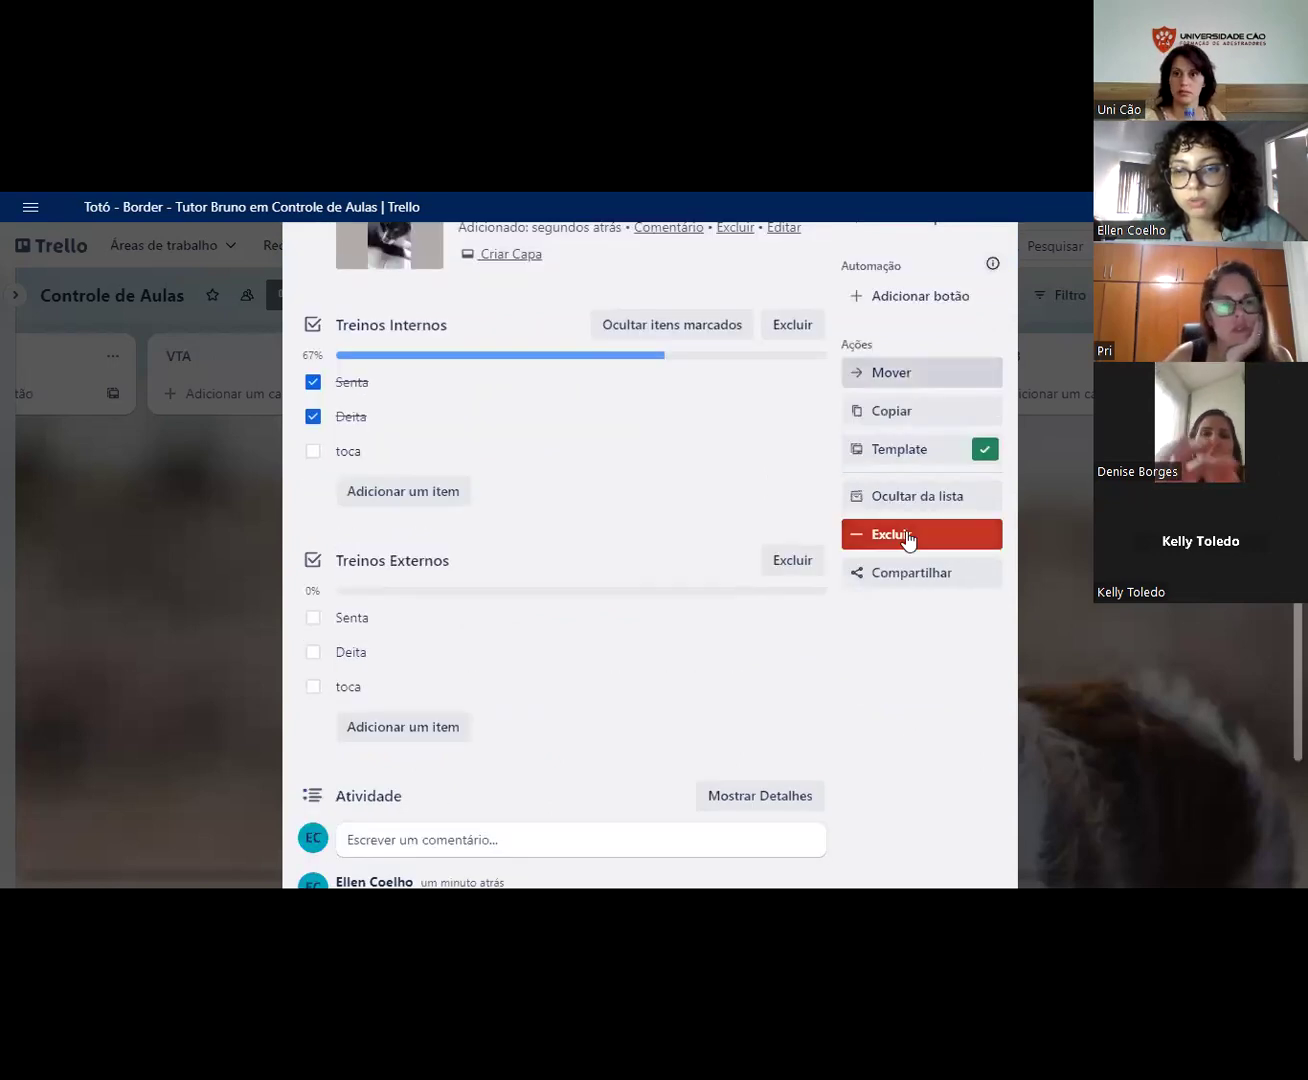
left_click(905, 537)
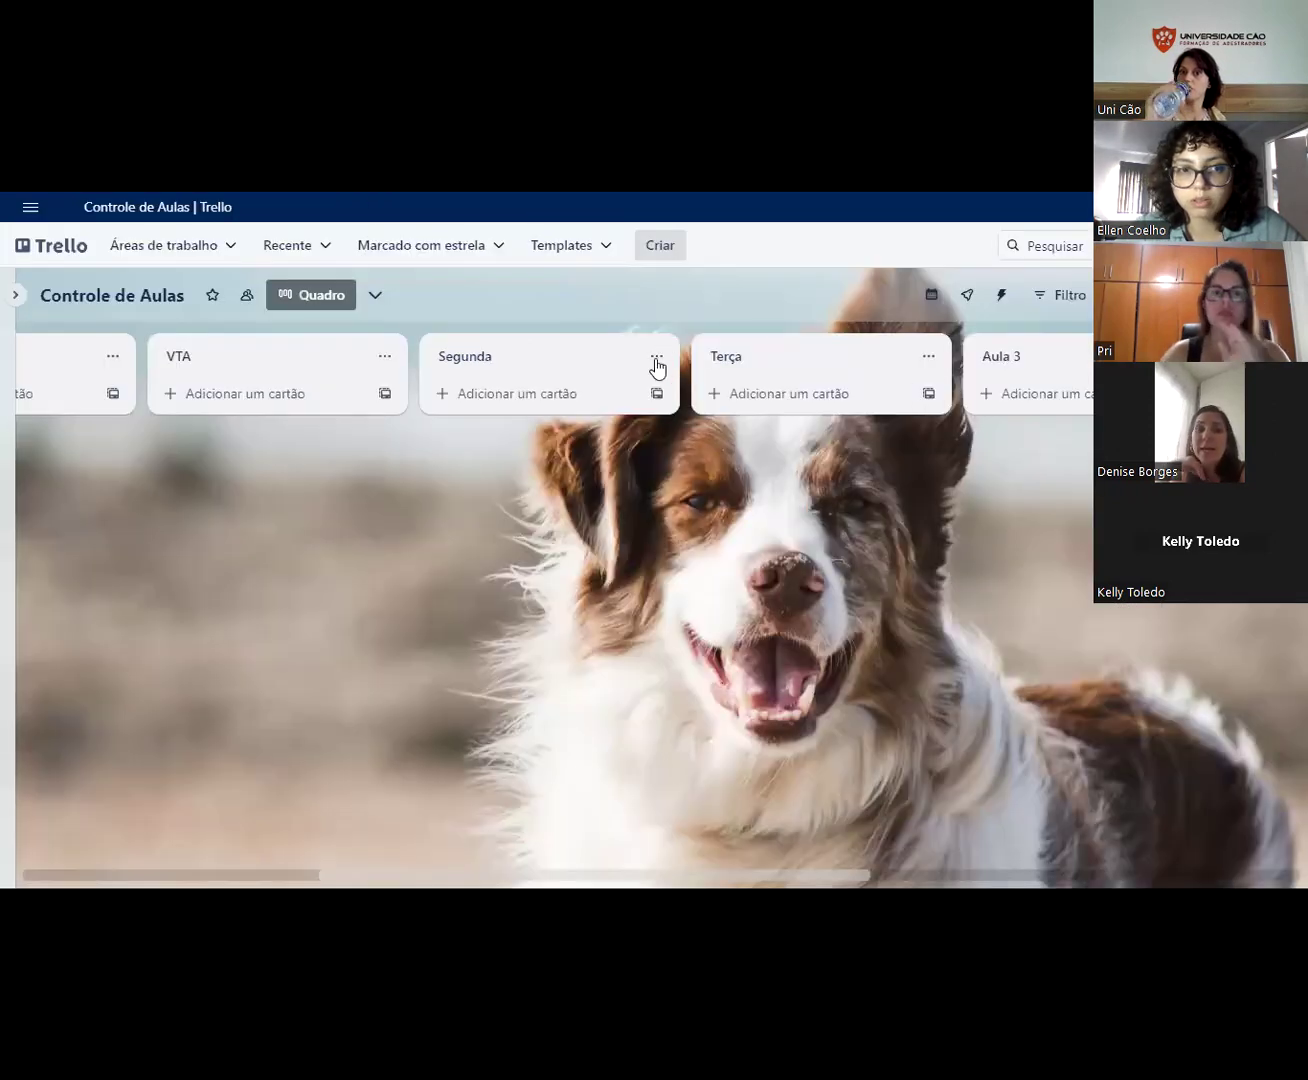
Step: Open the "Cacau" card in the "Aula 5" list and add a checklist titled "Treinos"
scroll(898, 570, "left", 6)
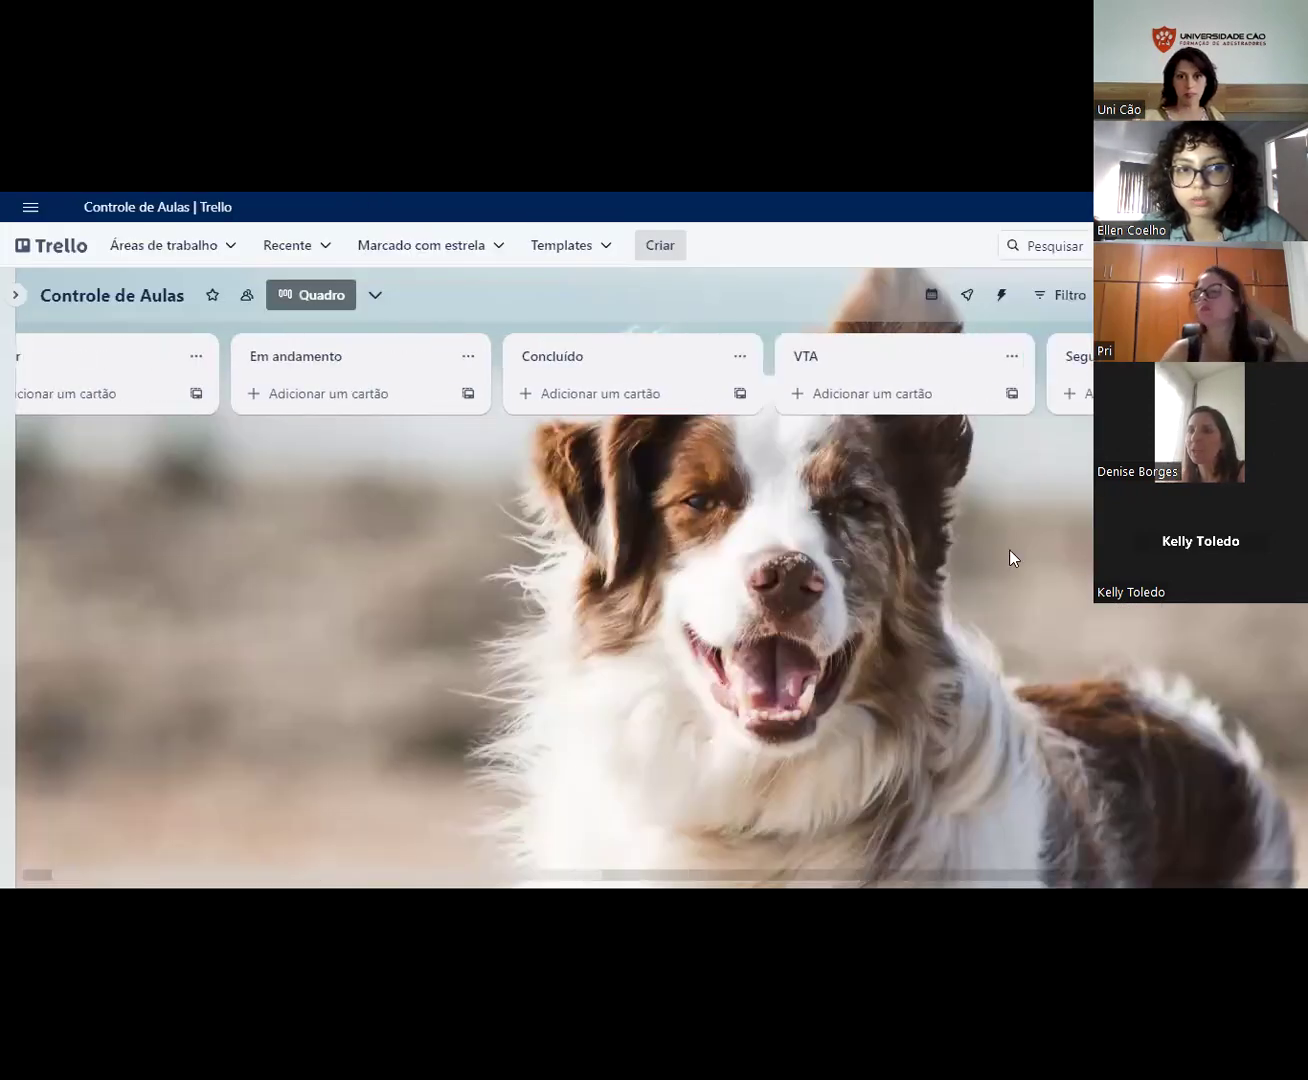
scroll(1009, 555, "right", 8)
scroll(1080, 553, "right", 2)
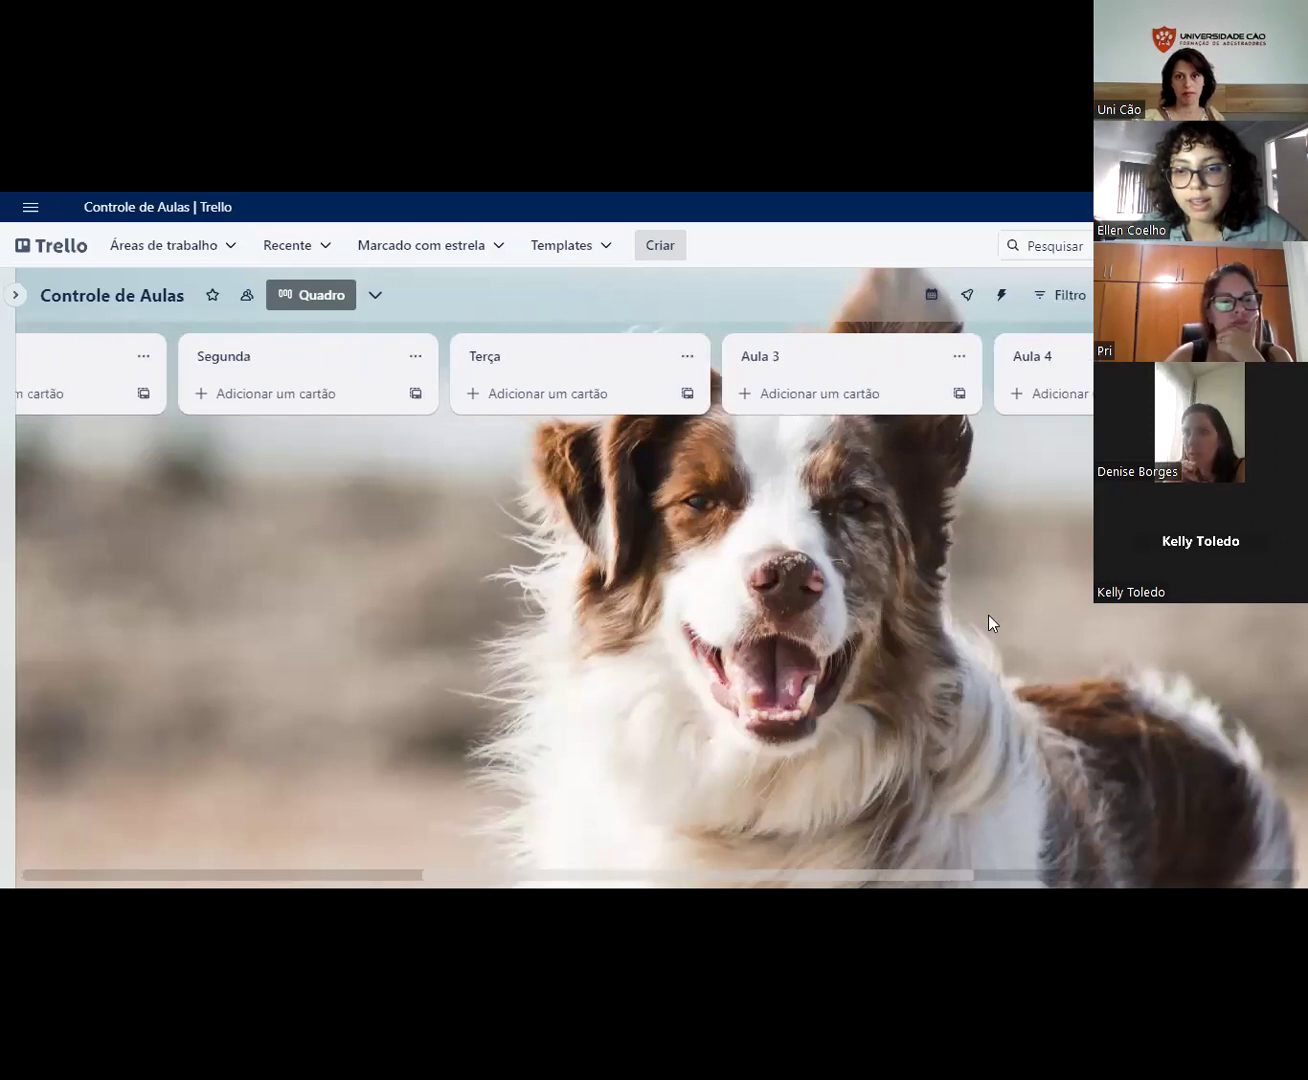
scroll(1045, 440, "right", 10)
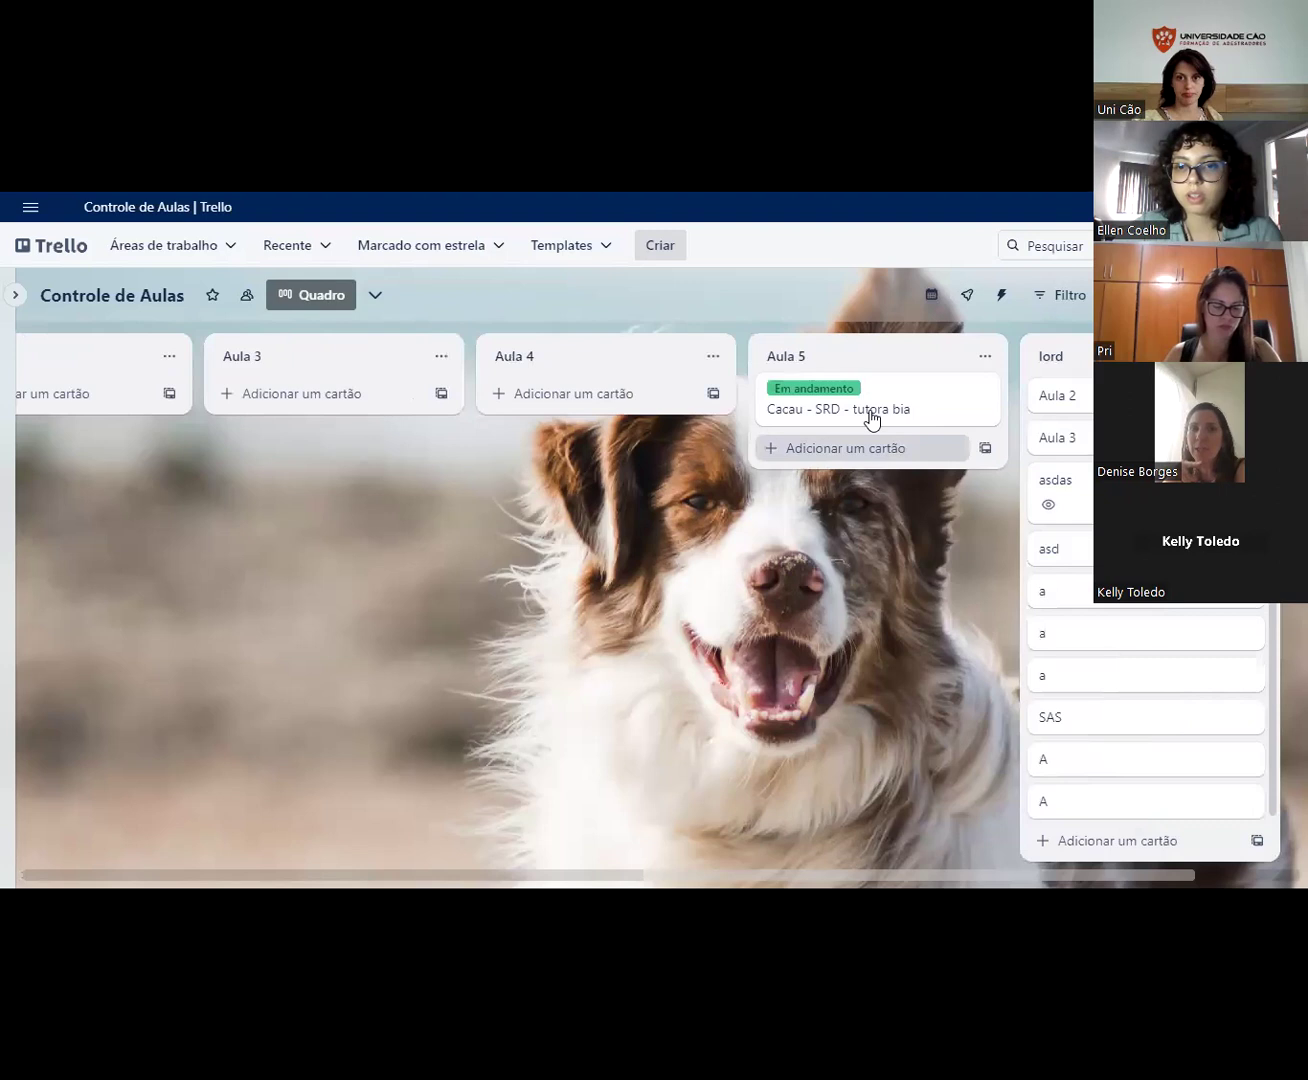
left_click(965, 420)
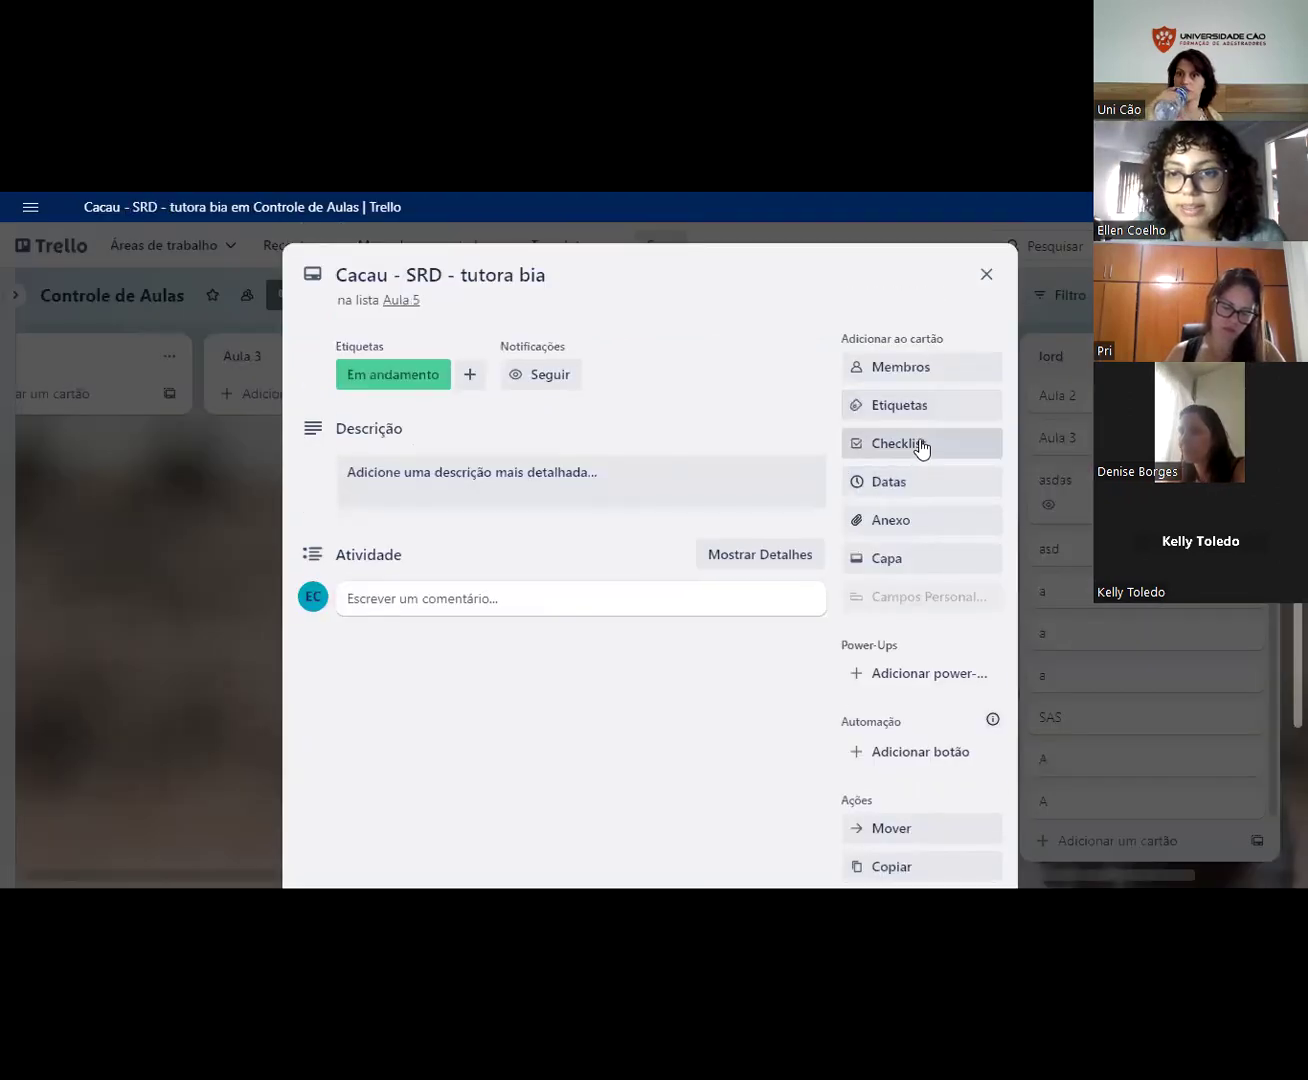
left_click(906, 451)
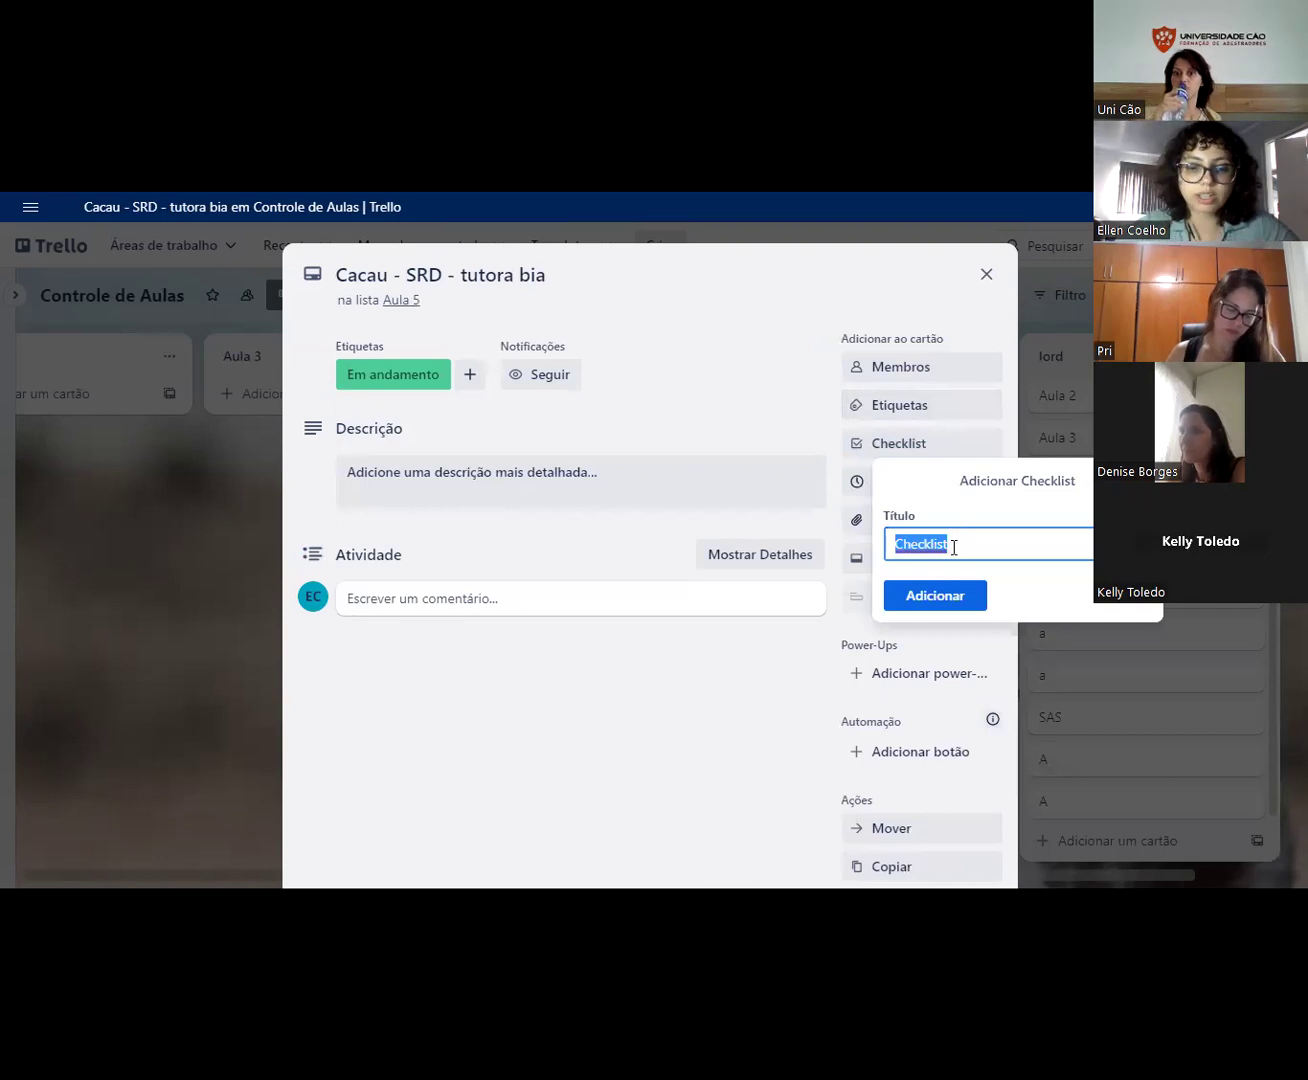
type("Treinos")
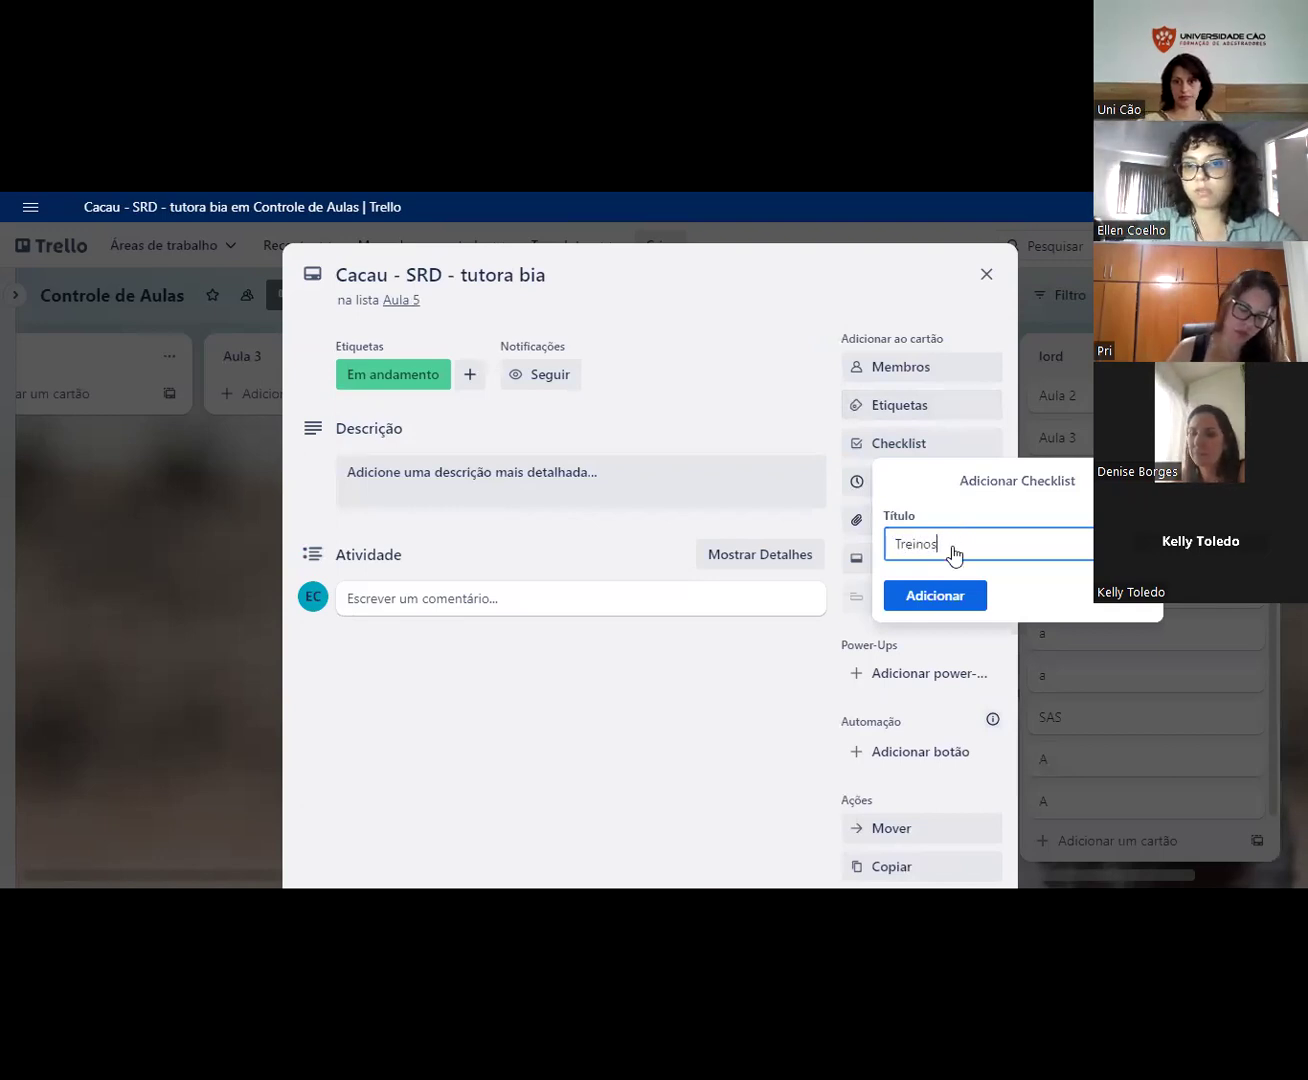
key("Return")
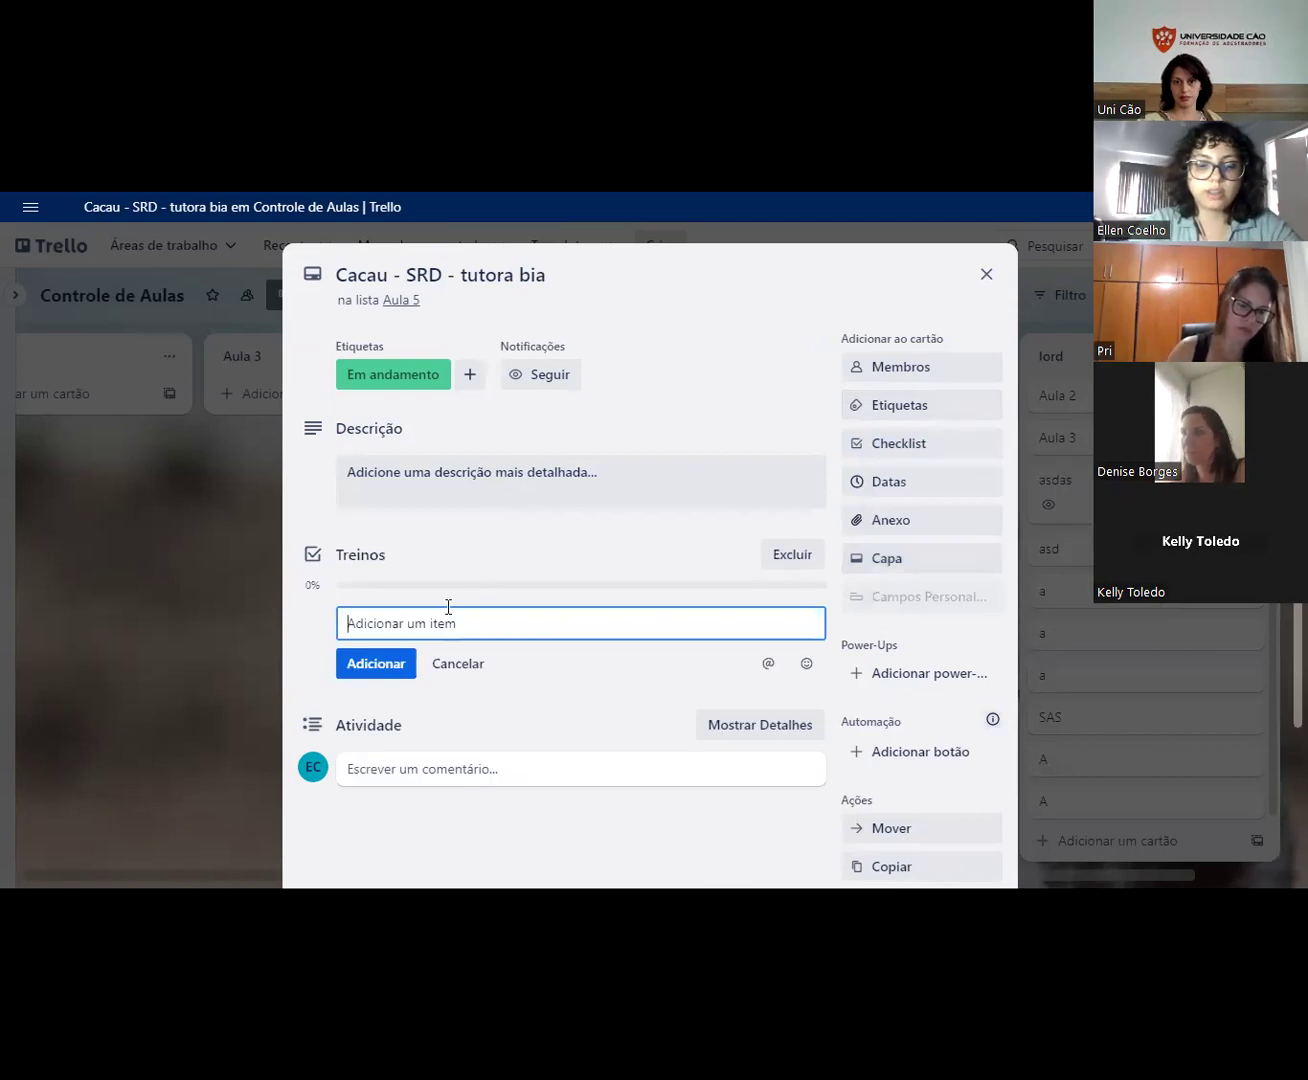
Step: Add the items "senta" and "deita" to the "Treinos" checklist and return to the board
type("senta")
key("Return")
type("deita")
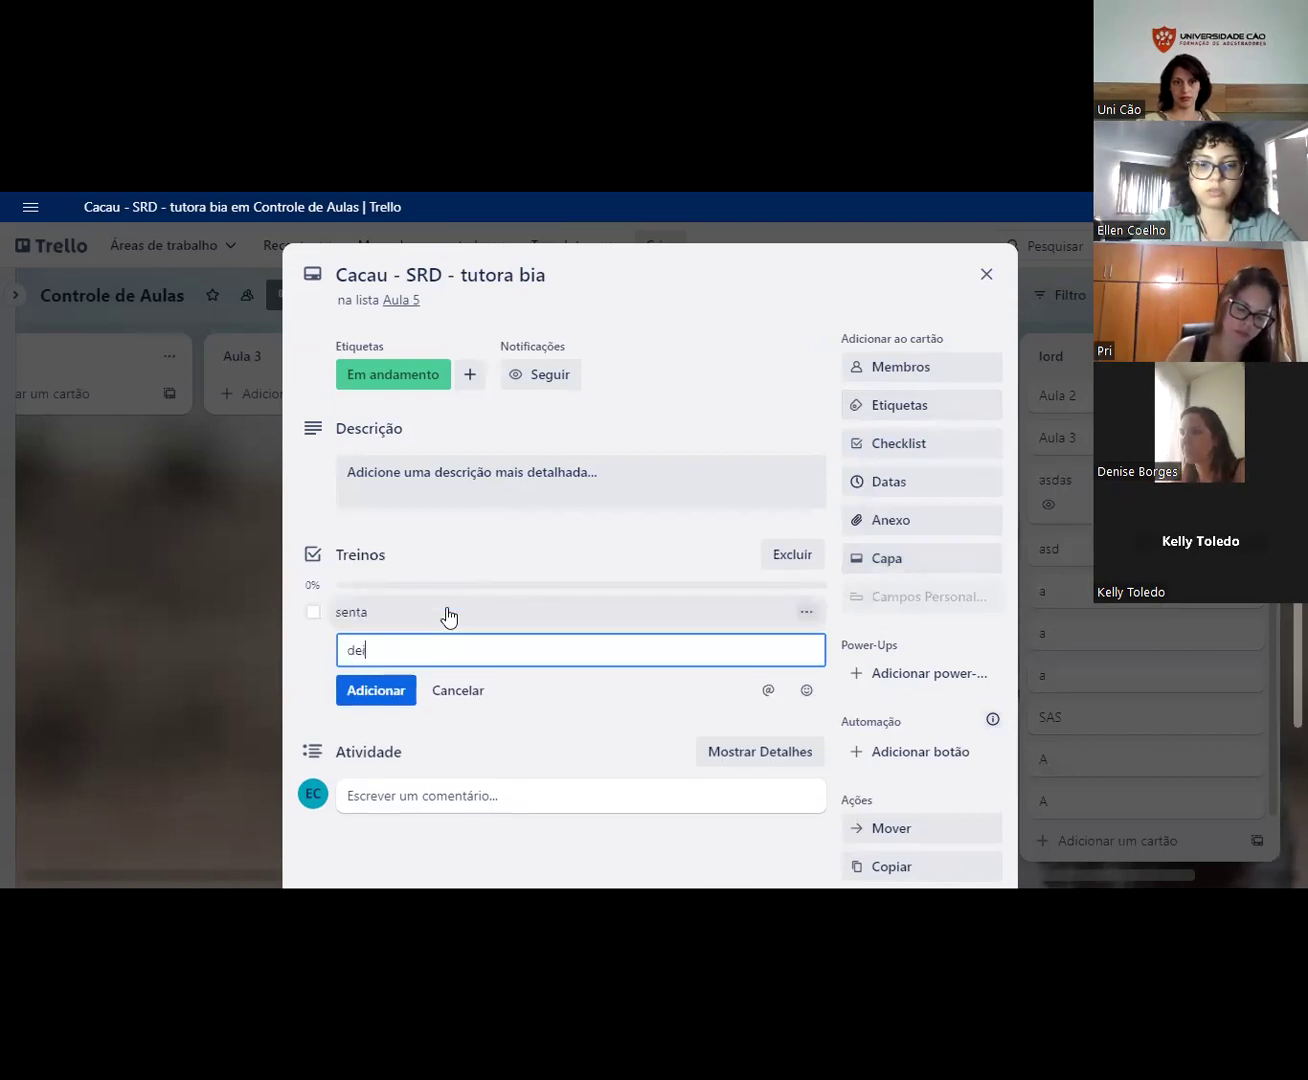
key("Return")
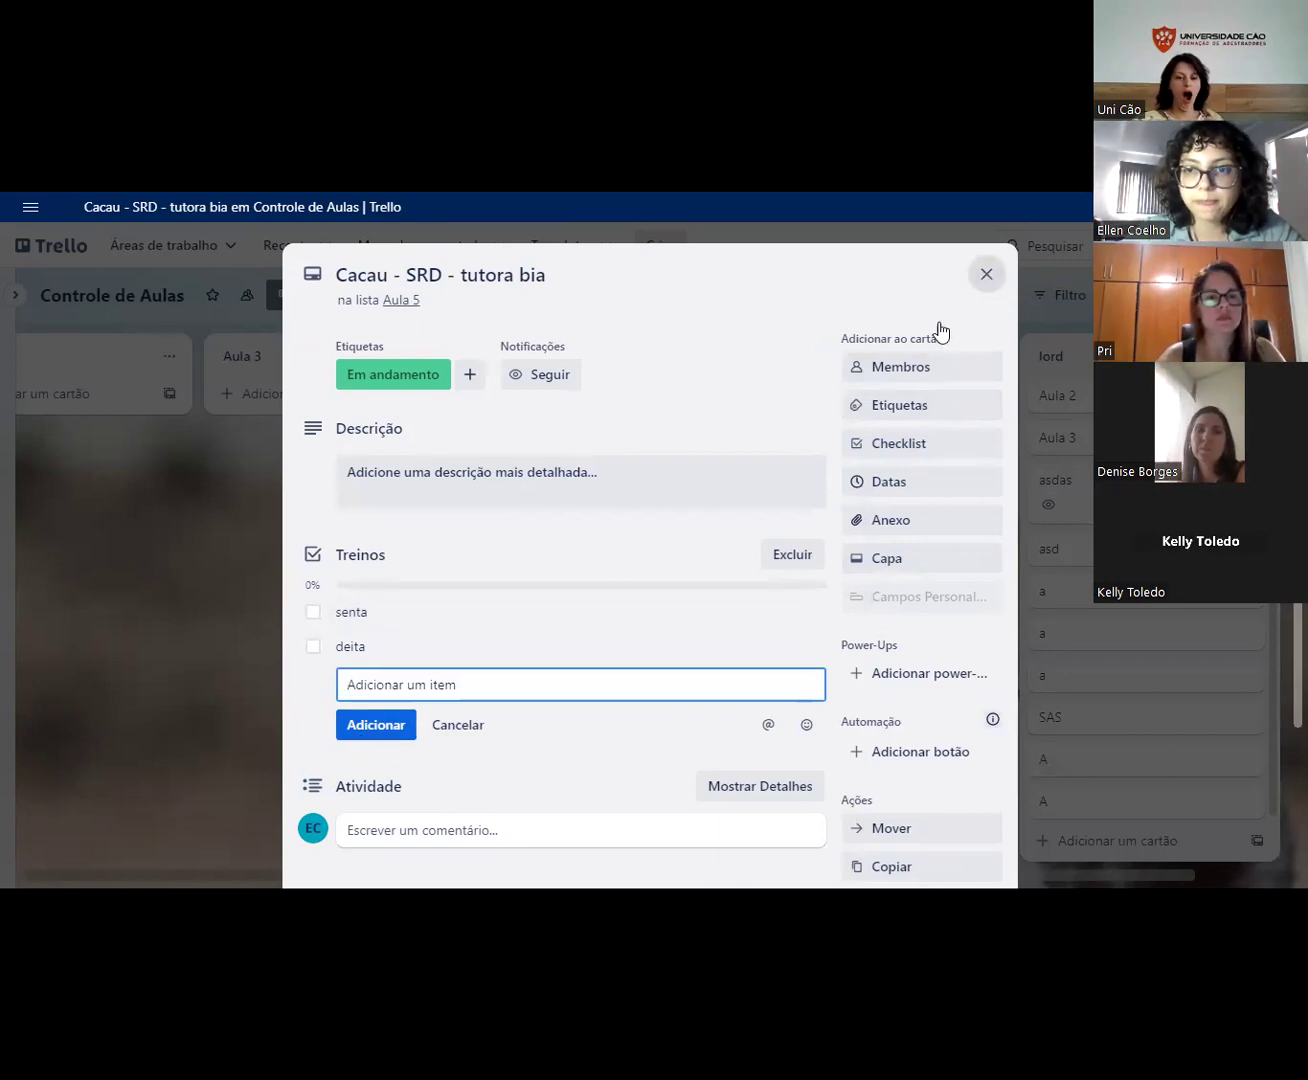
key("Escape")
Step: Switch to the "PLANEJAMENTO OPERACIONAL" board in the ELCOPET workspace and collapse its sidebar
scroll(408, 584, "left", 5)
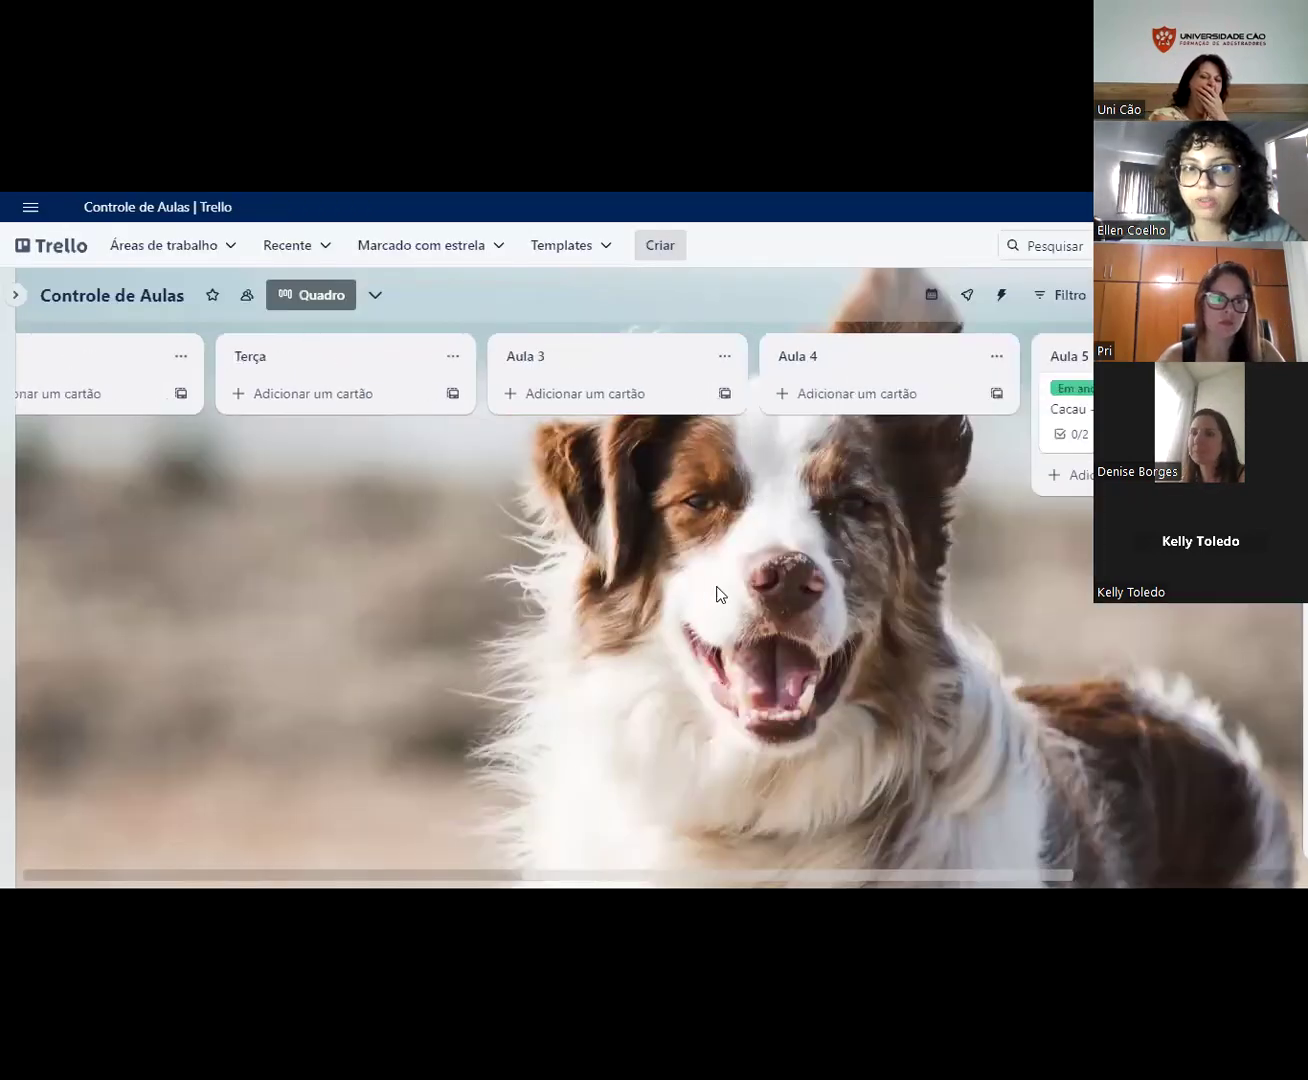
left_click(16, 294)
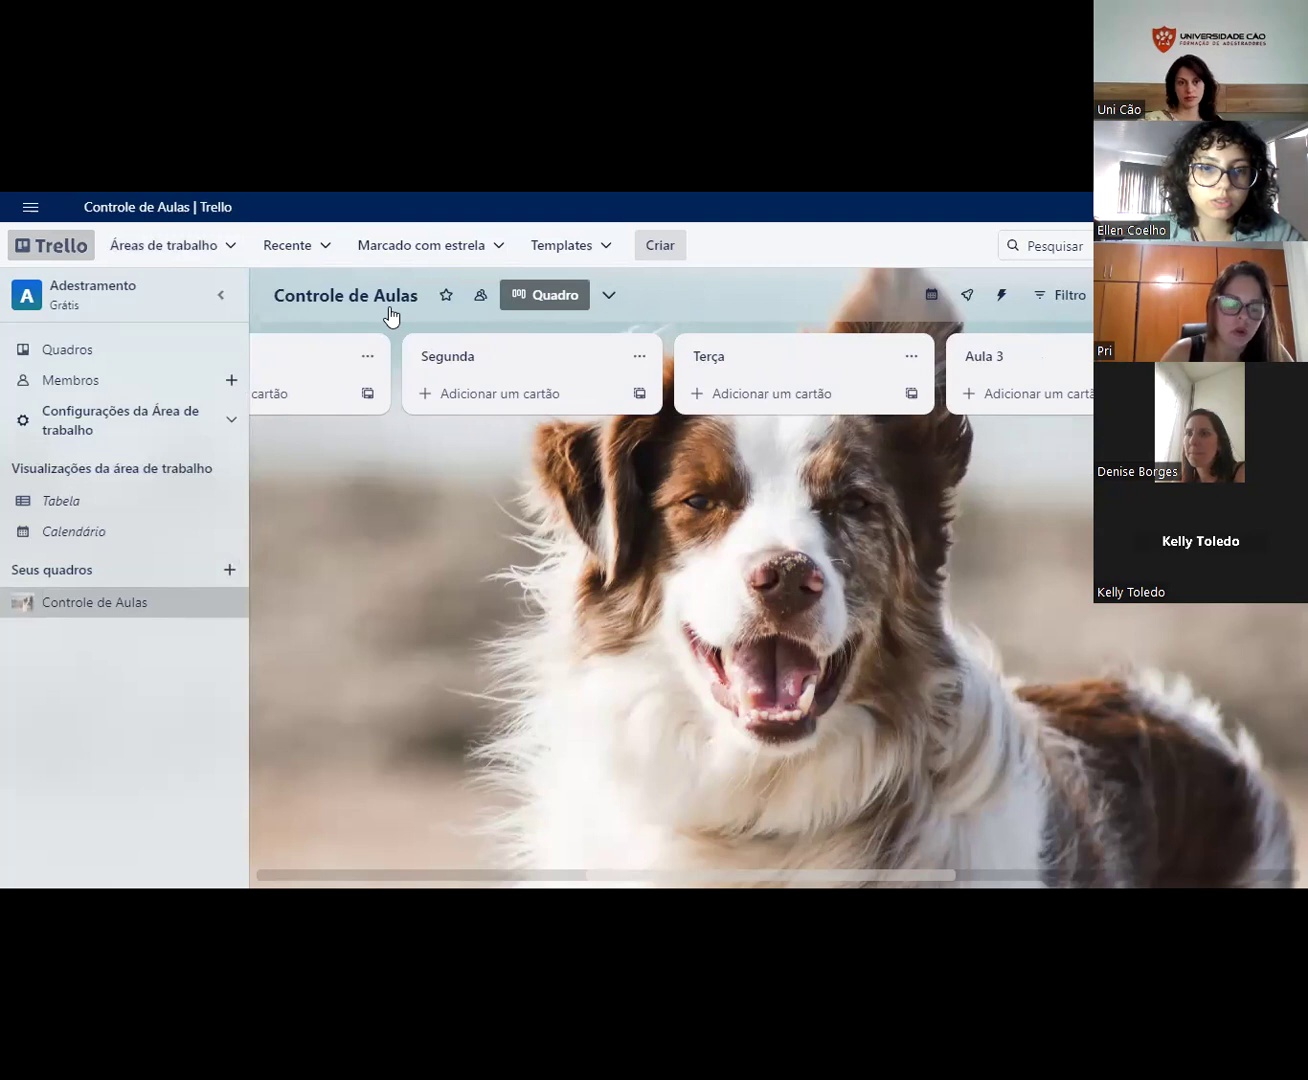
key("[")
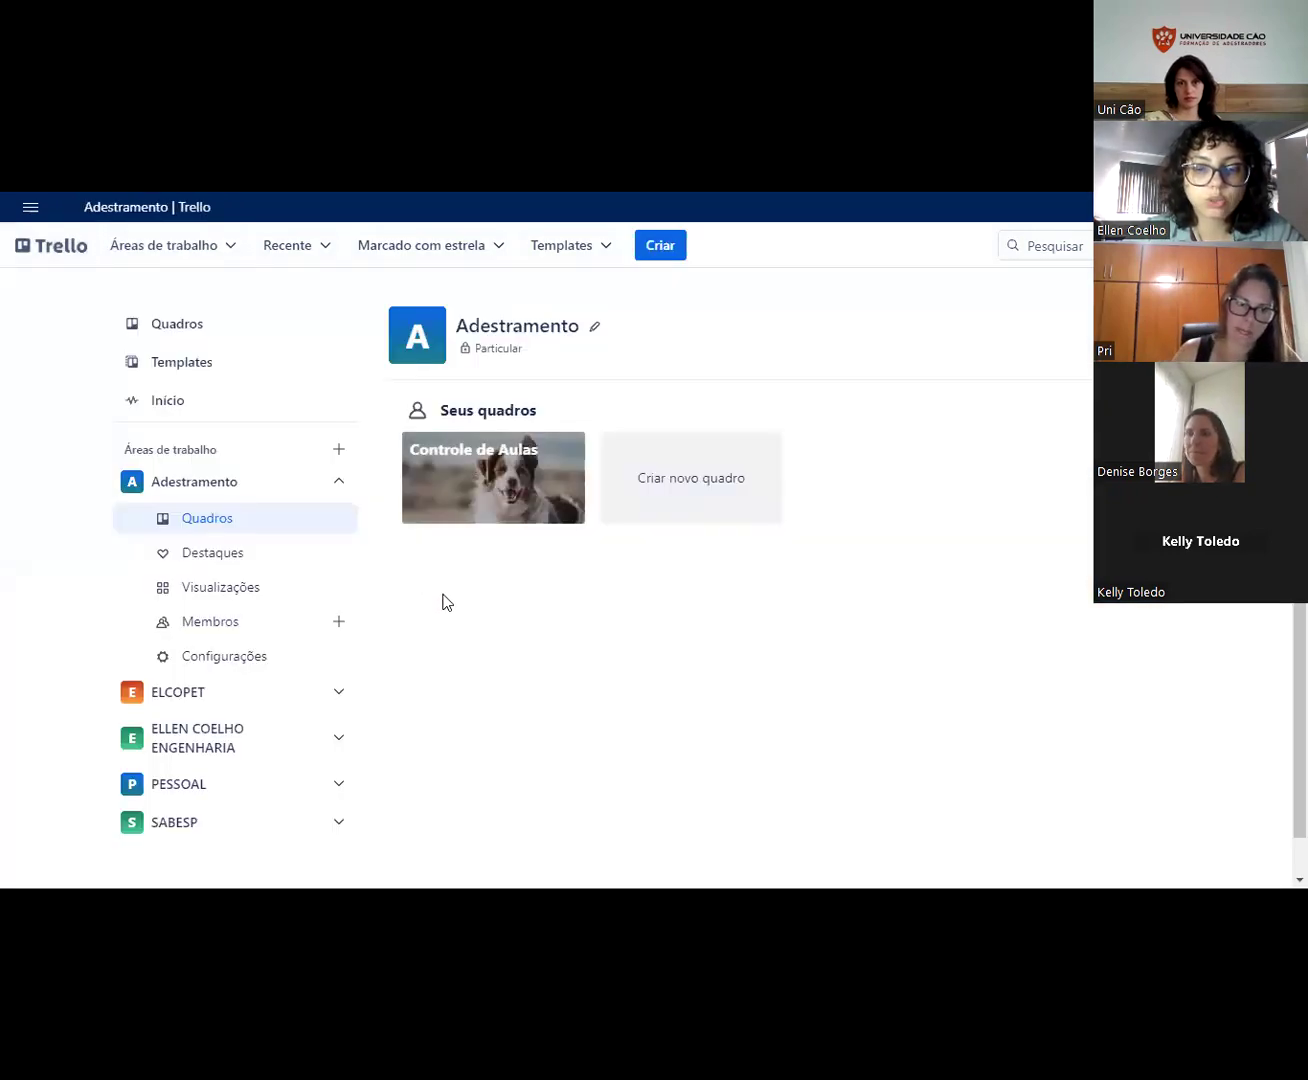
scroll(366, 605, "down", 1)
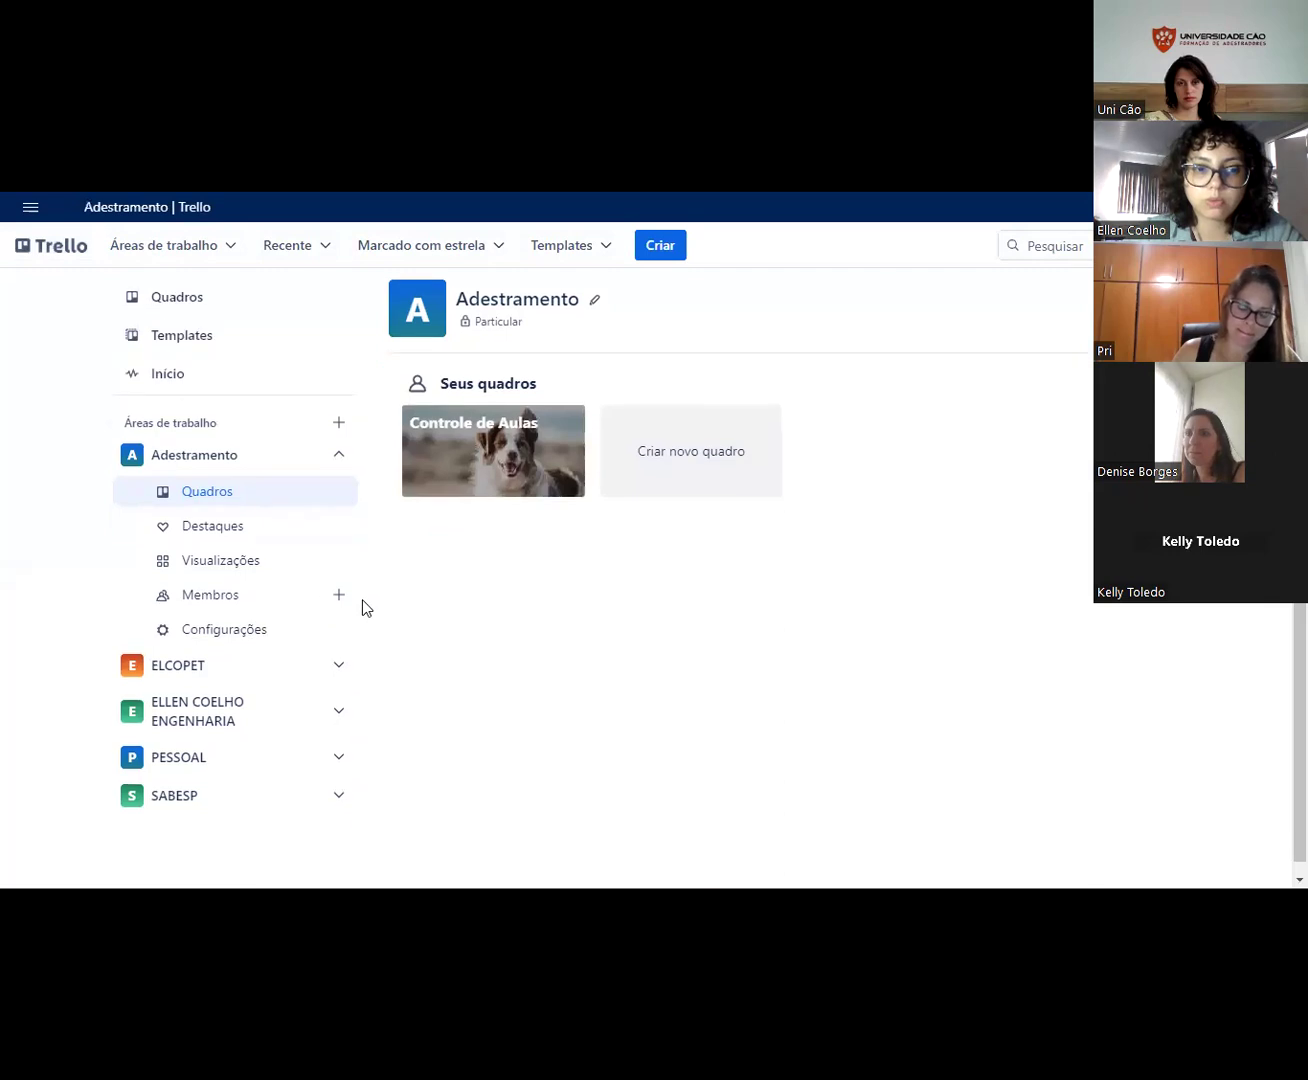
left_click(210, 656)
scroll(280, 608, "down", 1)
left_click(213, 618)
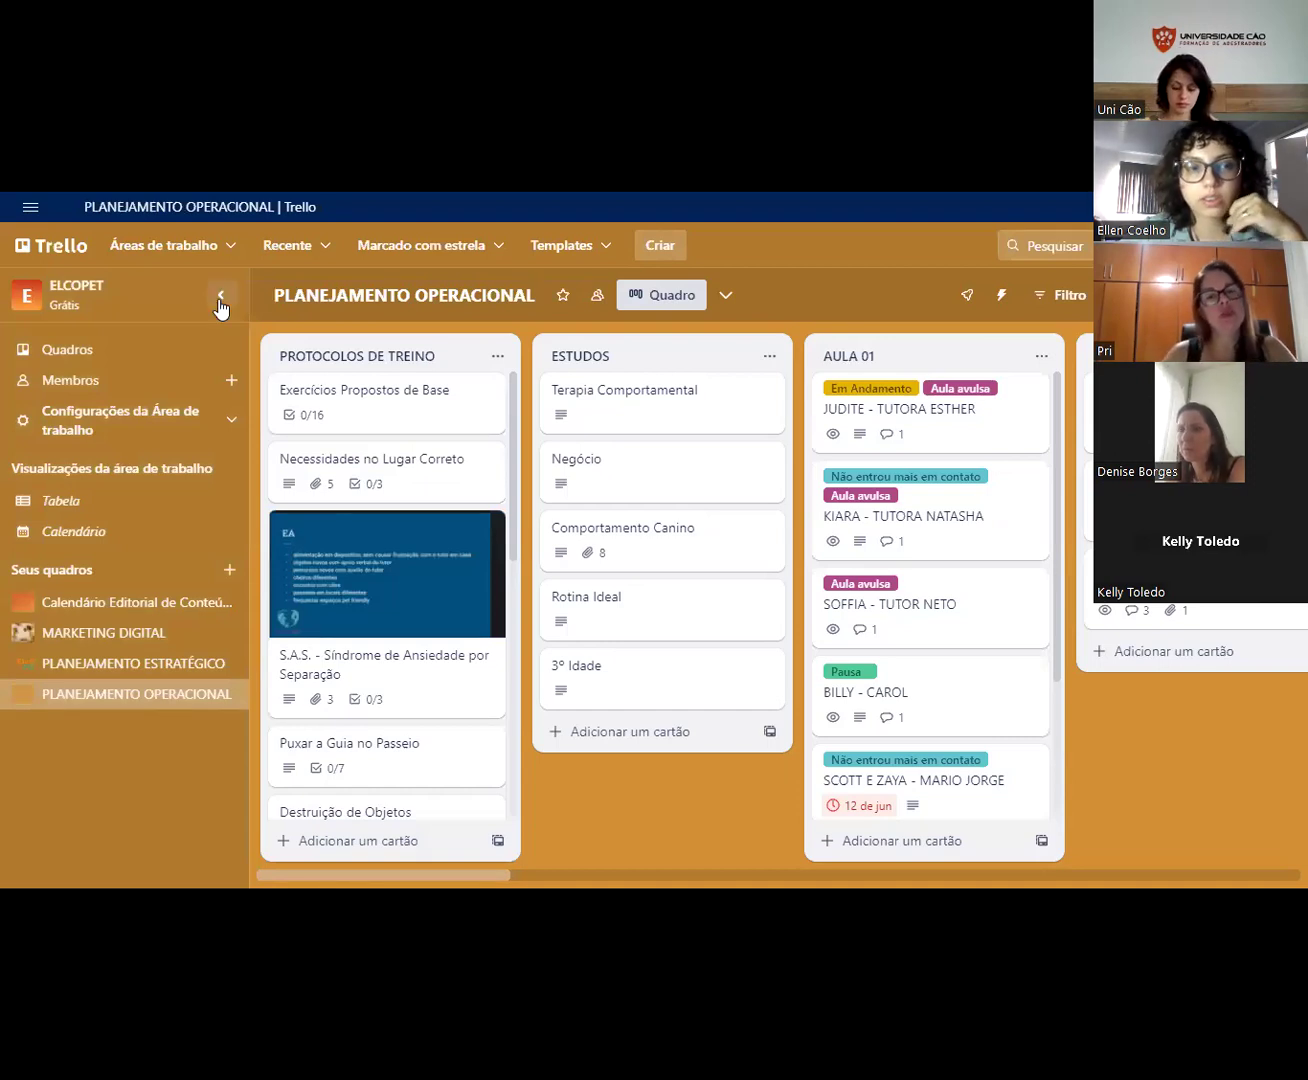
key("[")
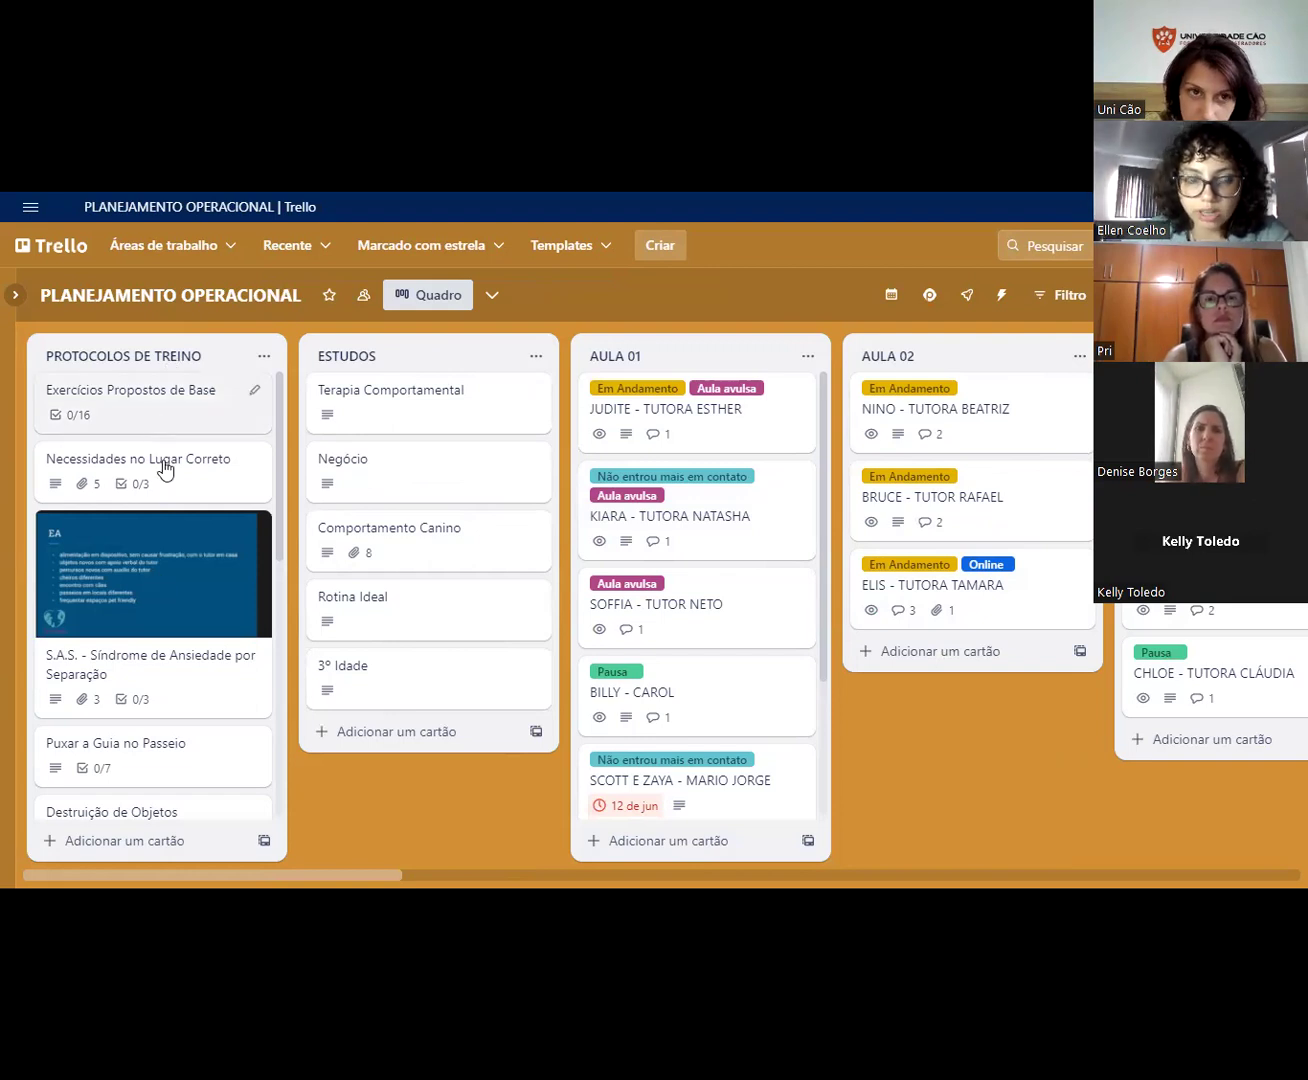
Step: Browse the "PROTOCOLOS DE TREINO" cards and open "S.A.S. - Síndrome de Ansiedade por Separação" to examine its guidance
scroll(165, 446, "down", 5)
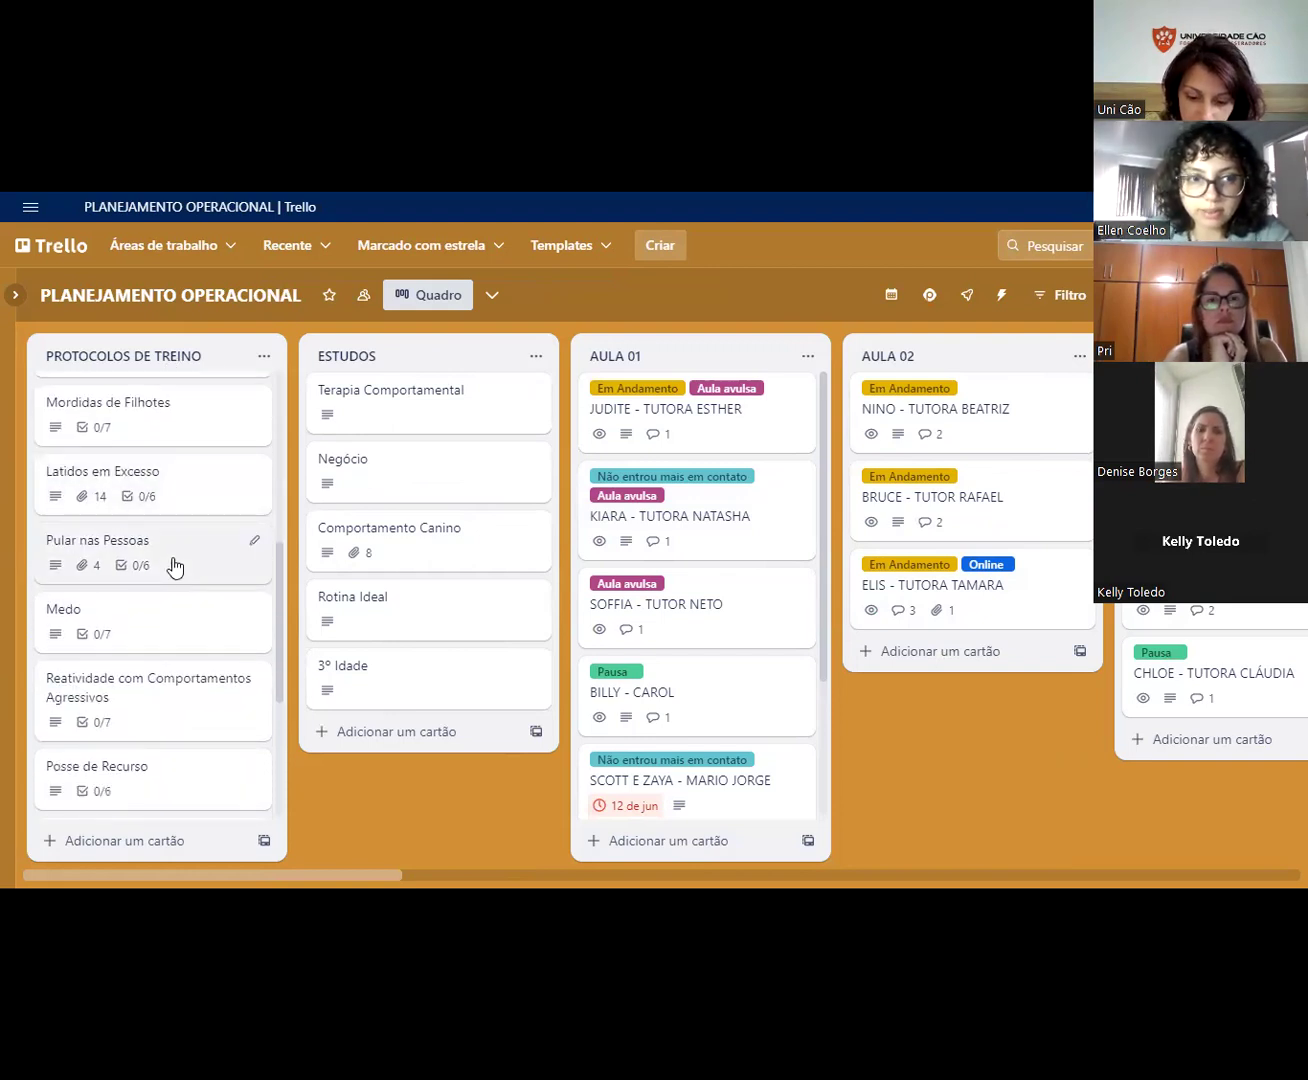
scroll(161, 600, "down", 2)
scroll(159, 607, "up", 2)
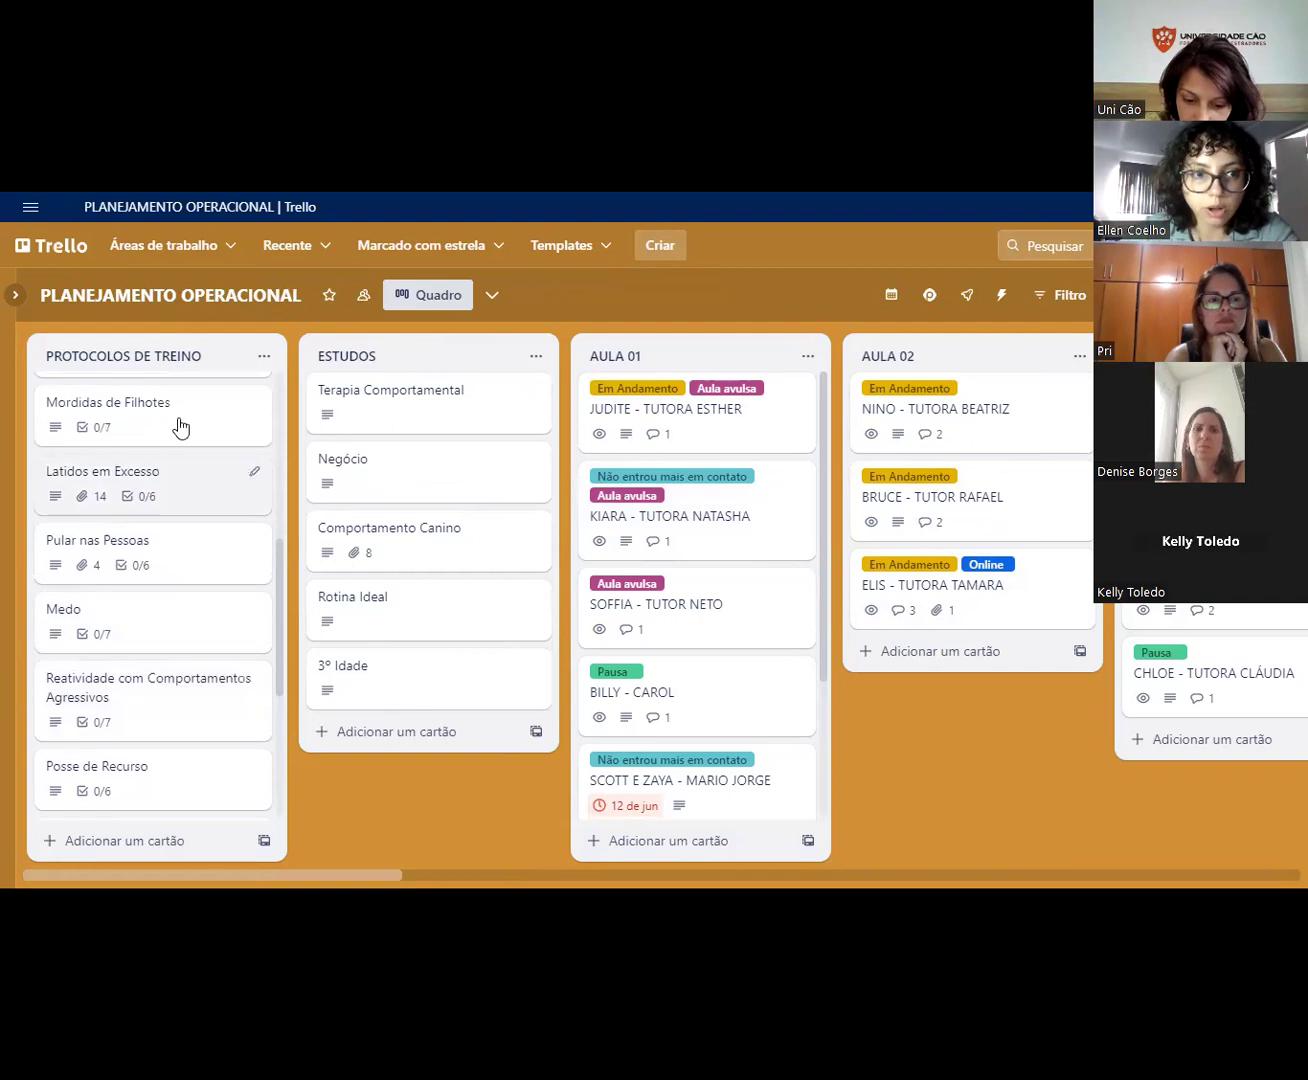
scroll(190, 584, "down", 1)
scroll(187, 590, "up", 5)
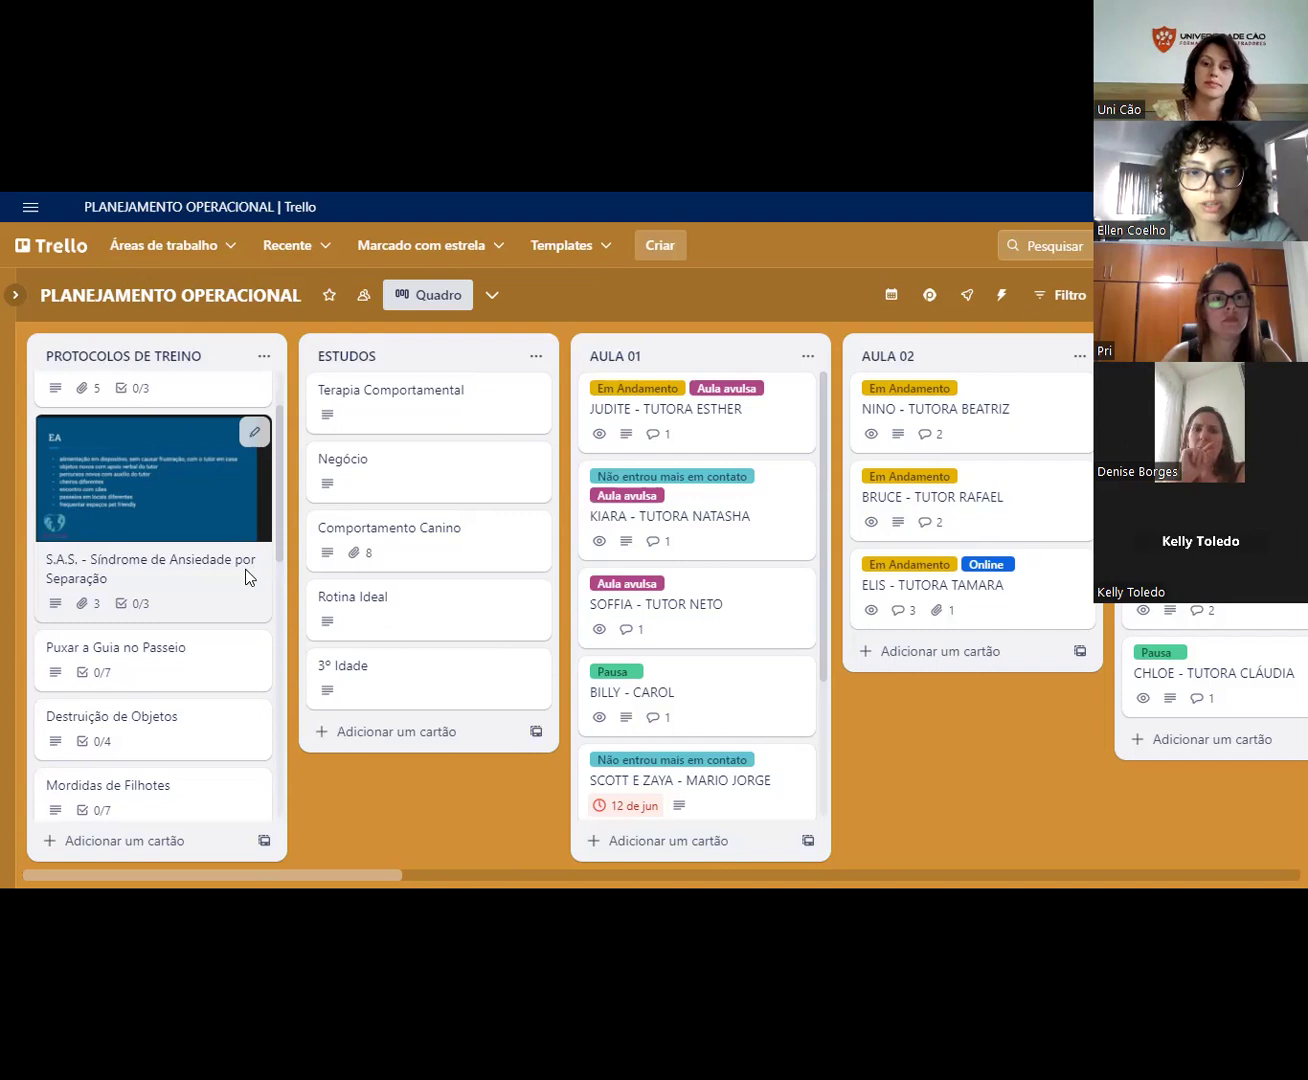
left_click(248, 577)
scroll(520, 544, "down", 2)
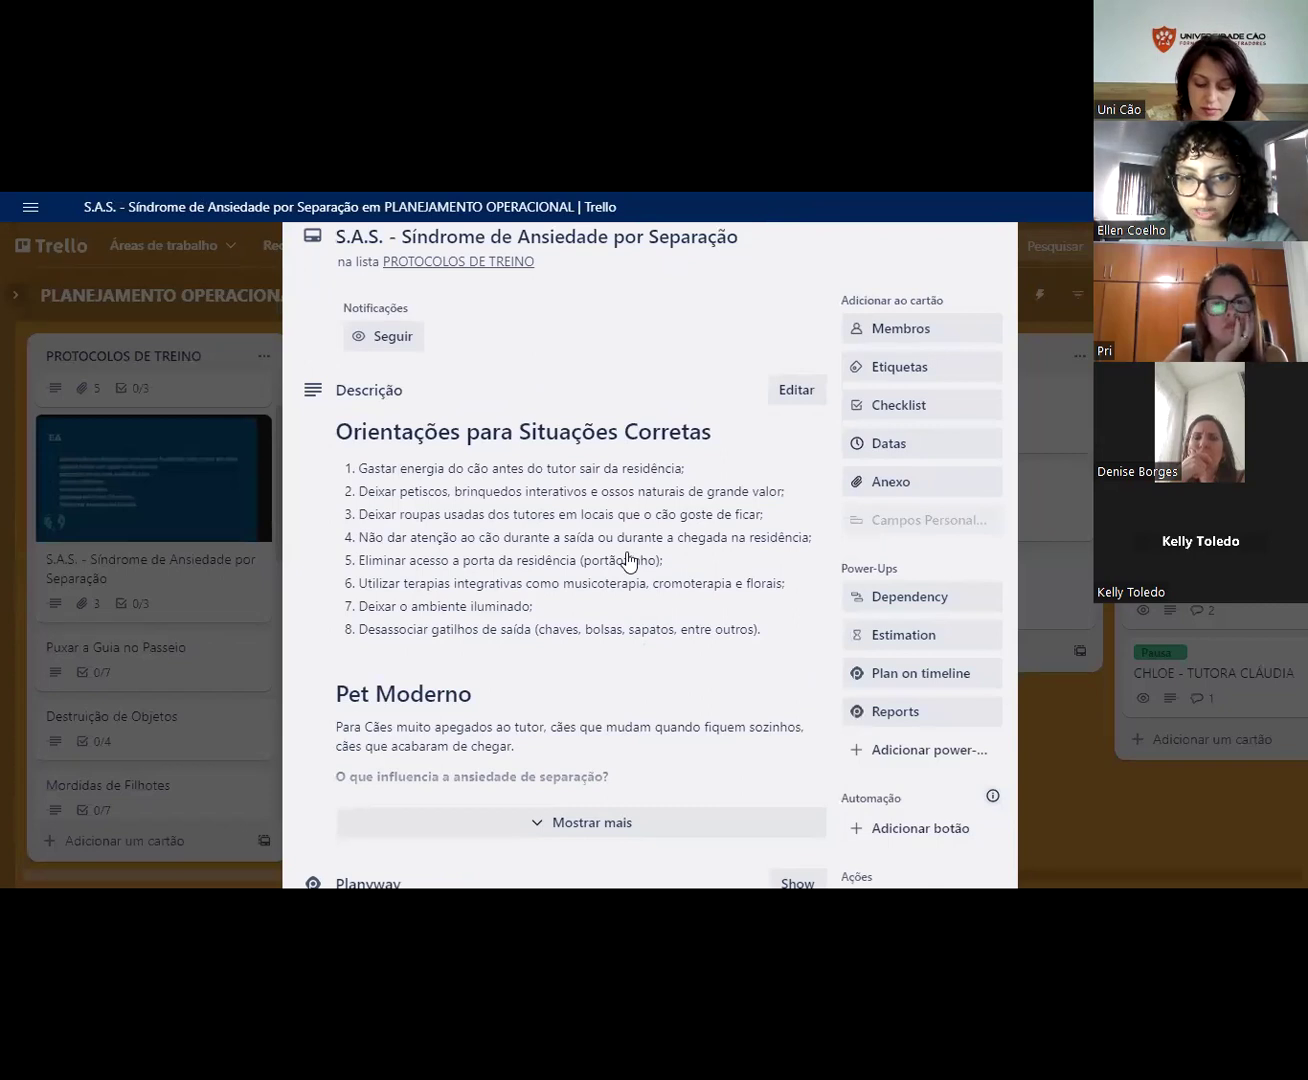
scroll(476, 383, "down", 2)
scroll(569, 549, "down", 1)
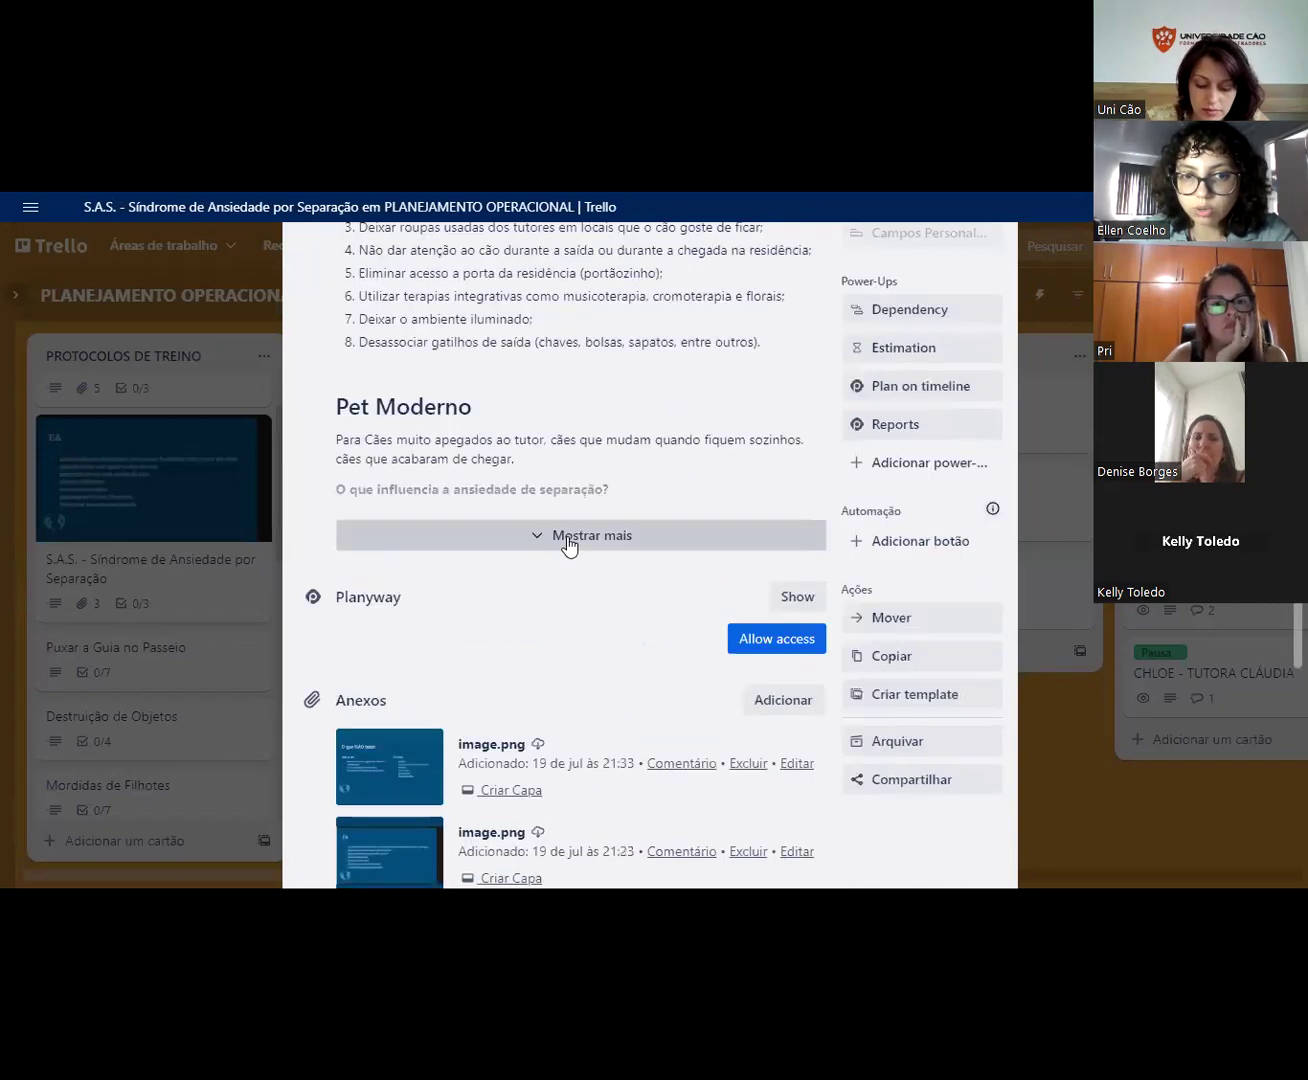
Step: Expand the S.A.S. card's full description, review its notes, attachments and training checklist, and close the card
left_click(454, 560)
scroll(558, 502, "down", 6)
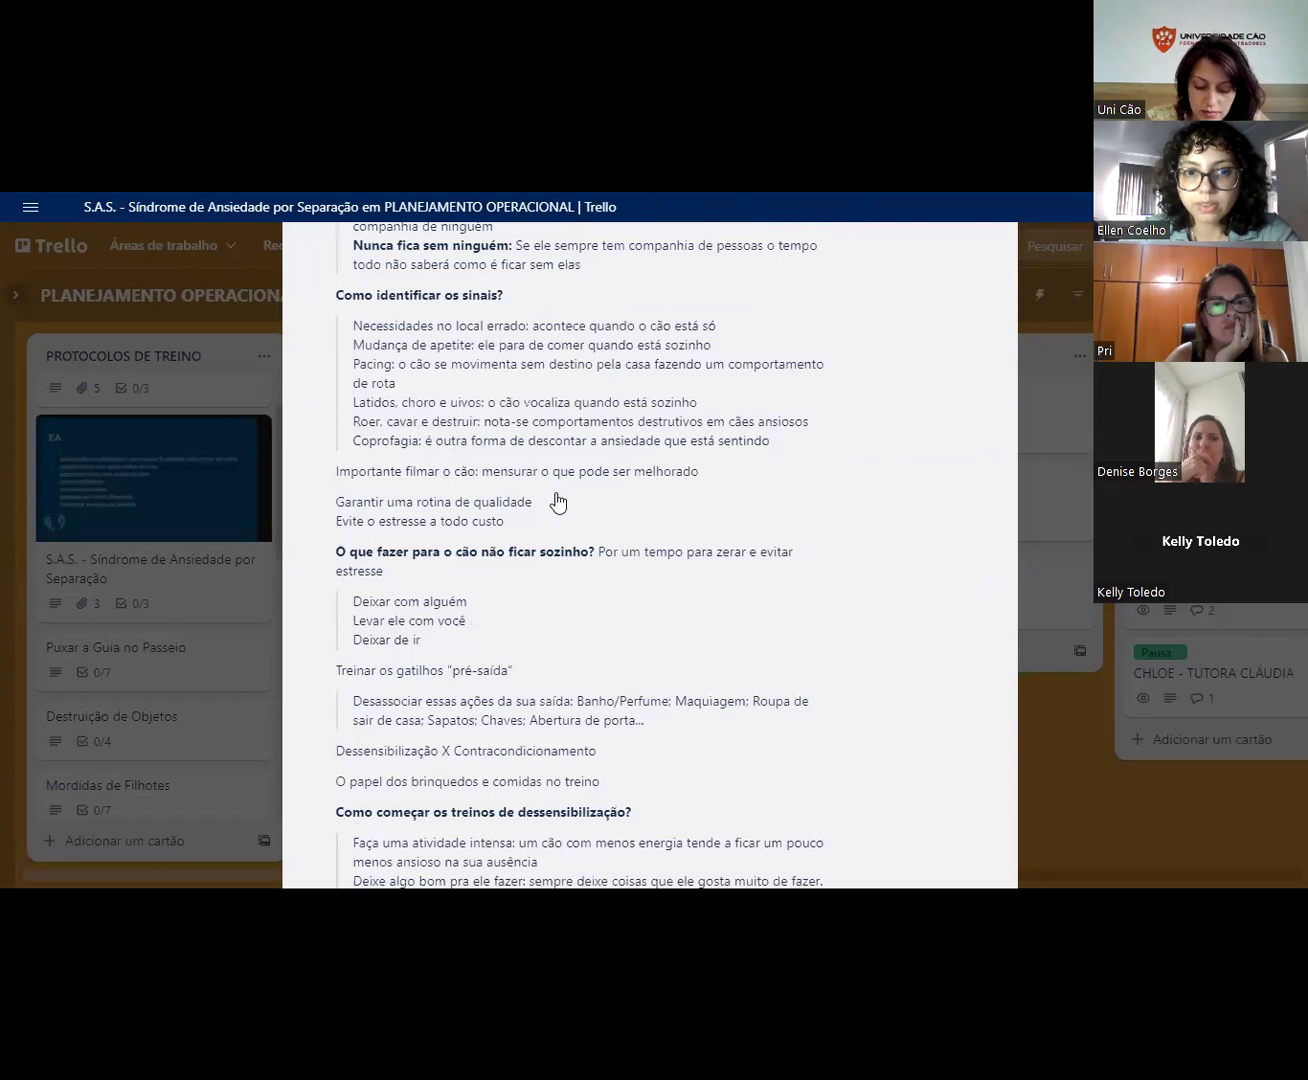
scroll(558, 502, "up", 8)
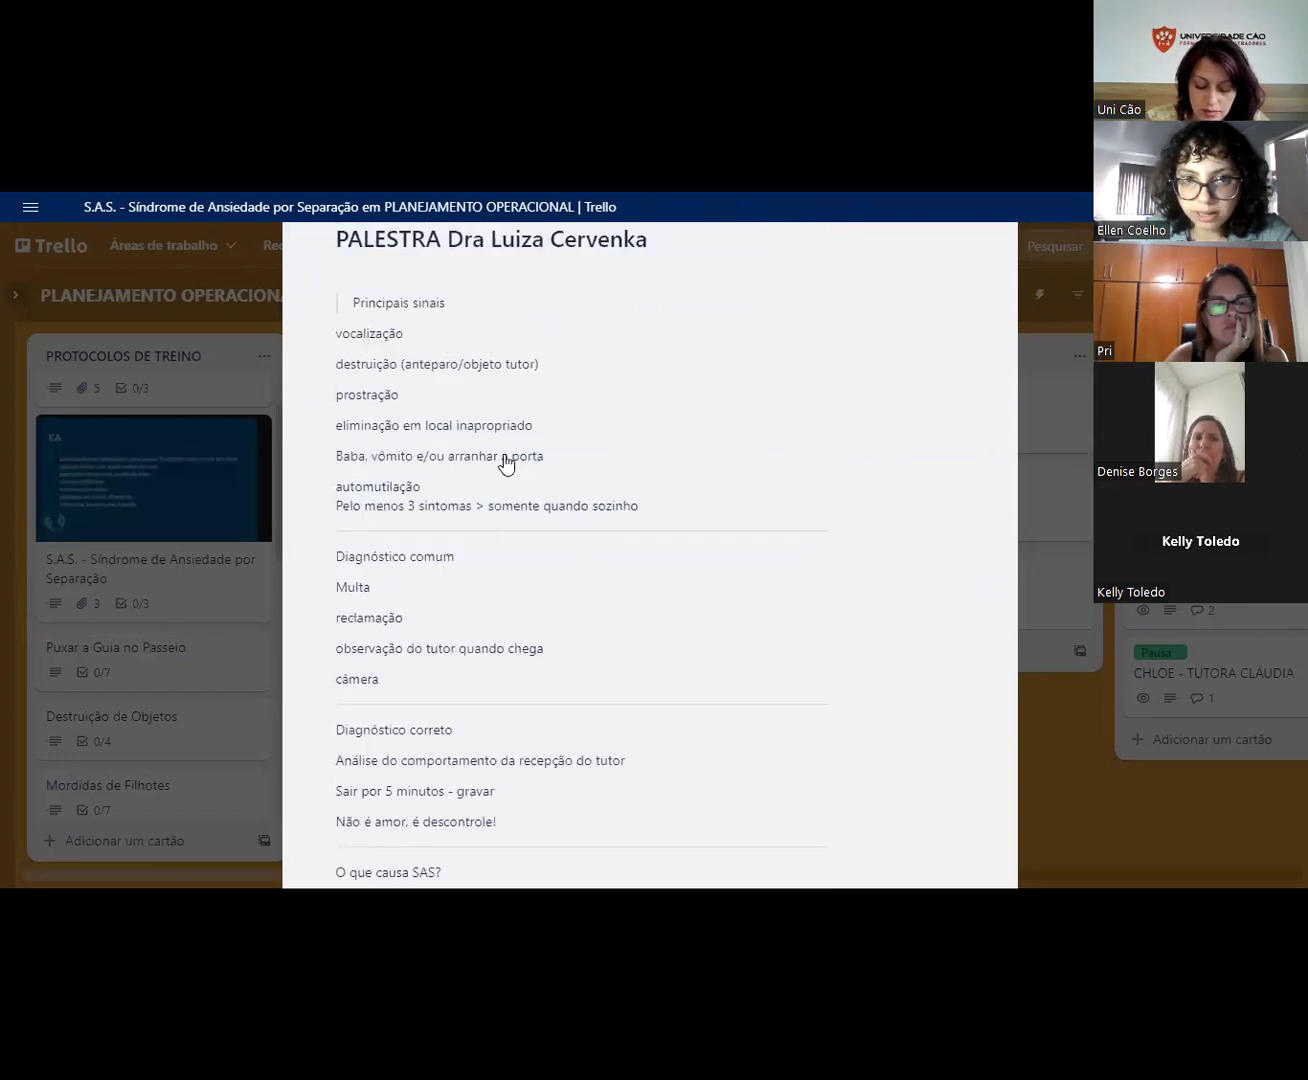
scroll(515, 468, "down", 1)
scroll(525, 474, "down", 6)
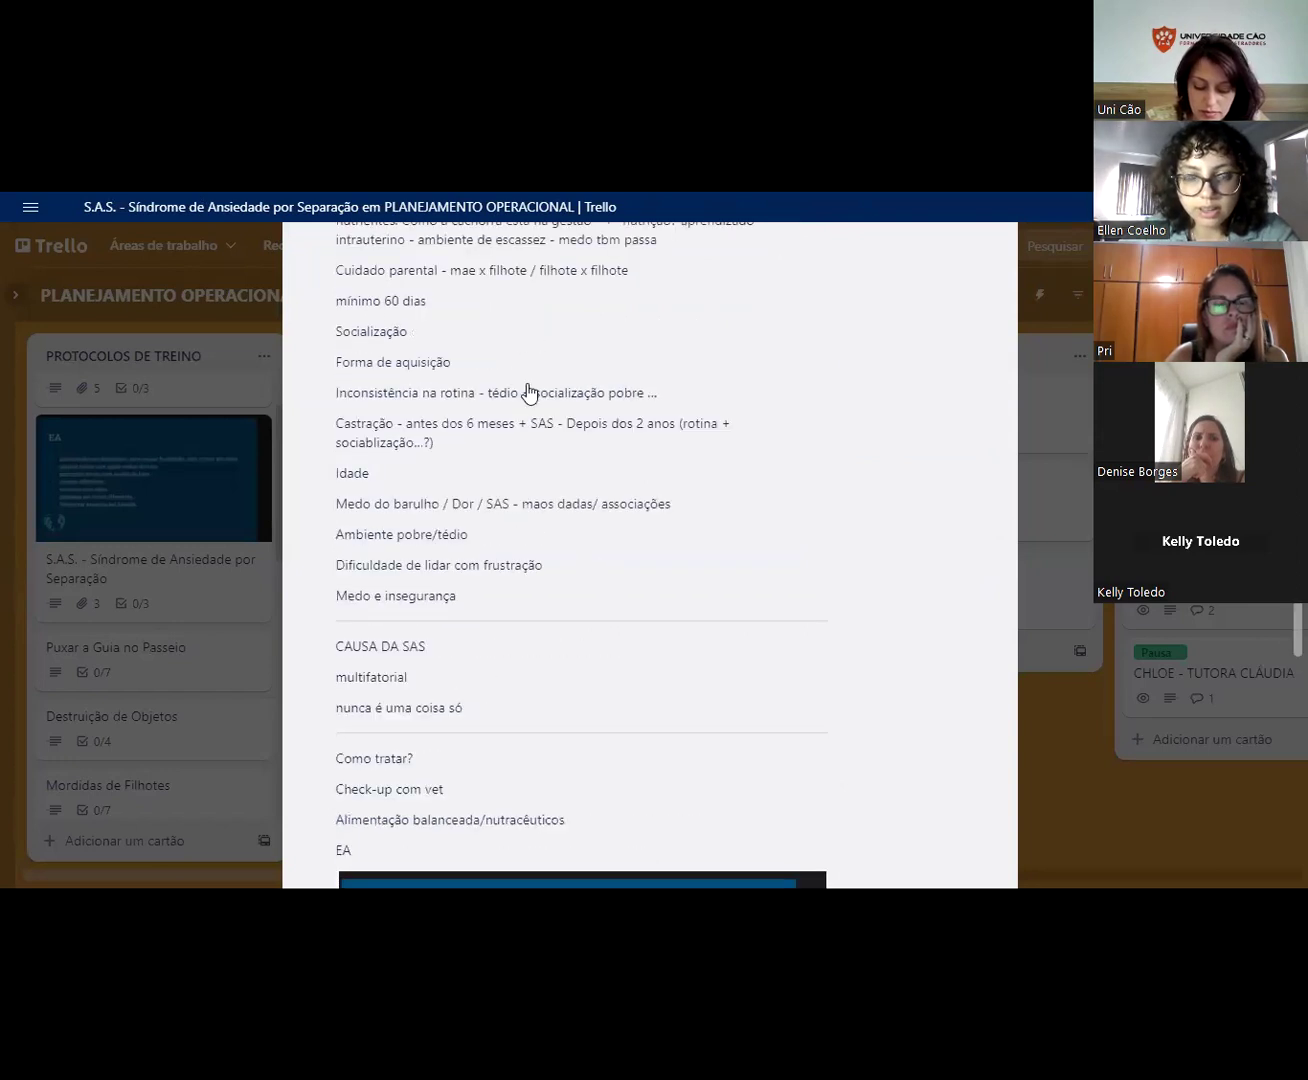
scroll(530, 392, "down", 6)
scroll(526, 394, "down", 10)
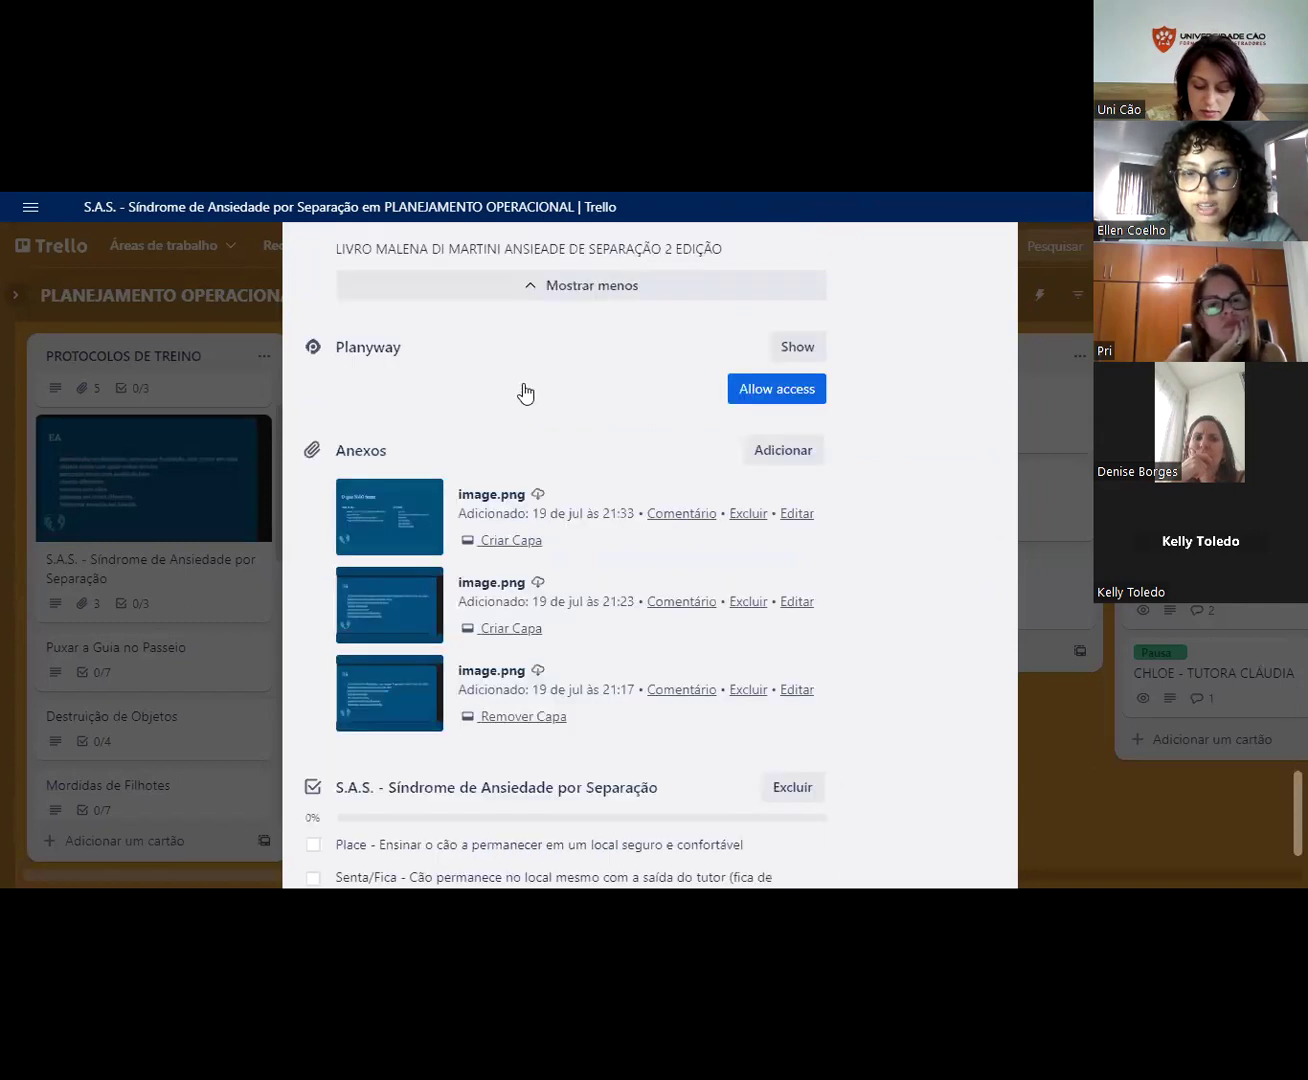
scroll(523, 392, "down", 2)
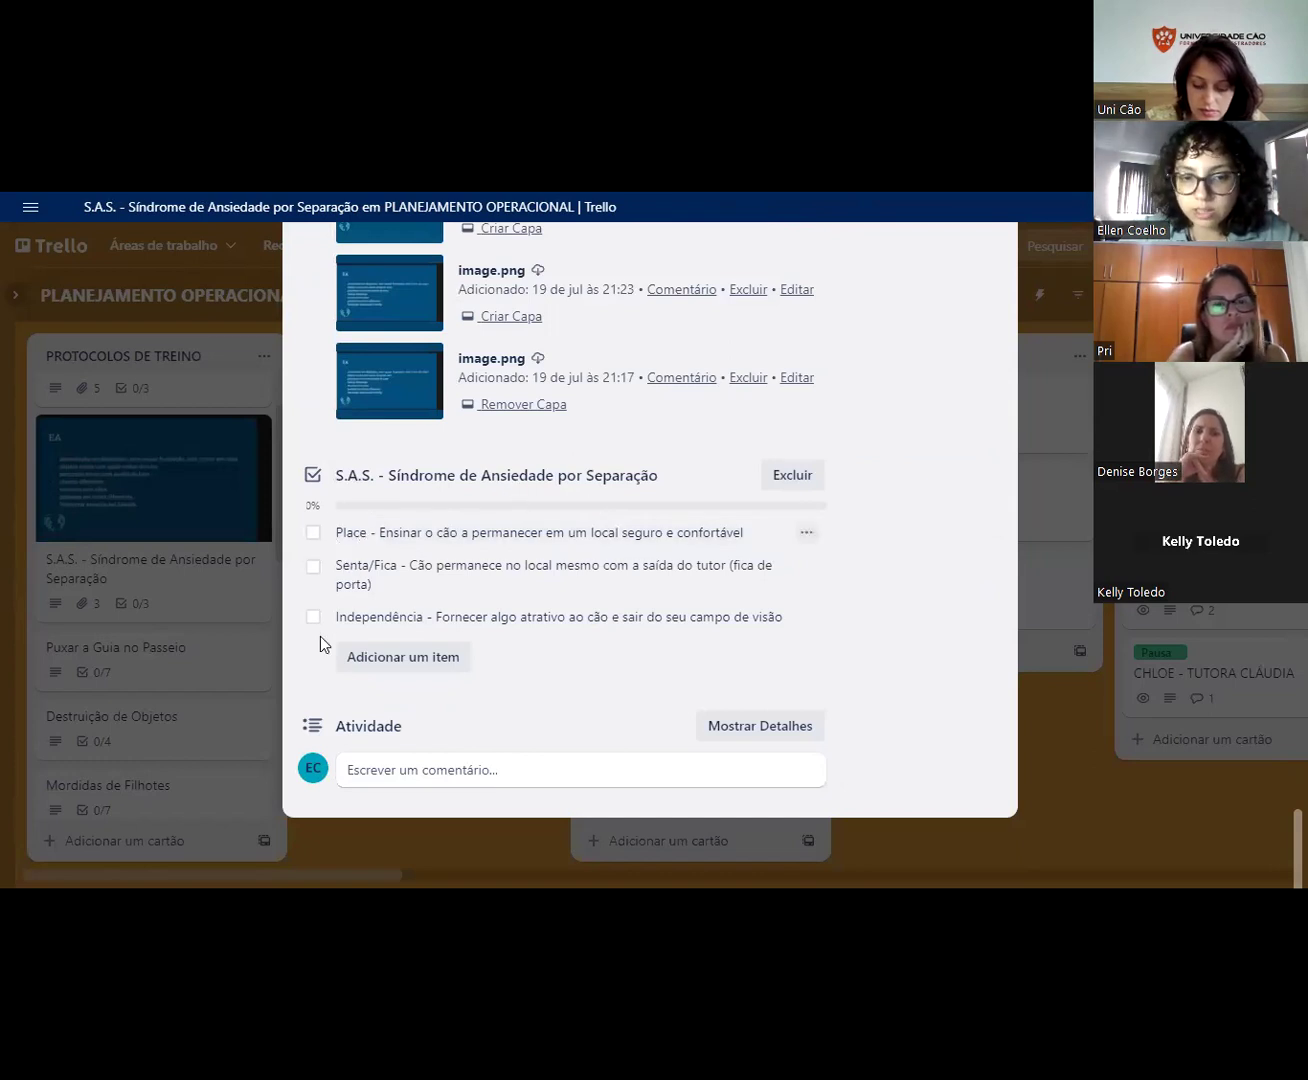
scroll(945, 440, "up", 10)
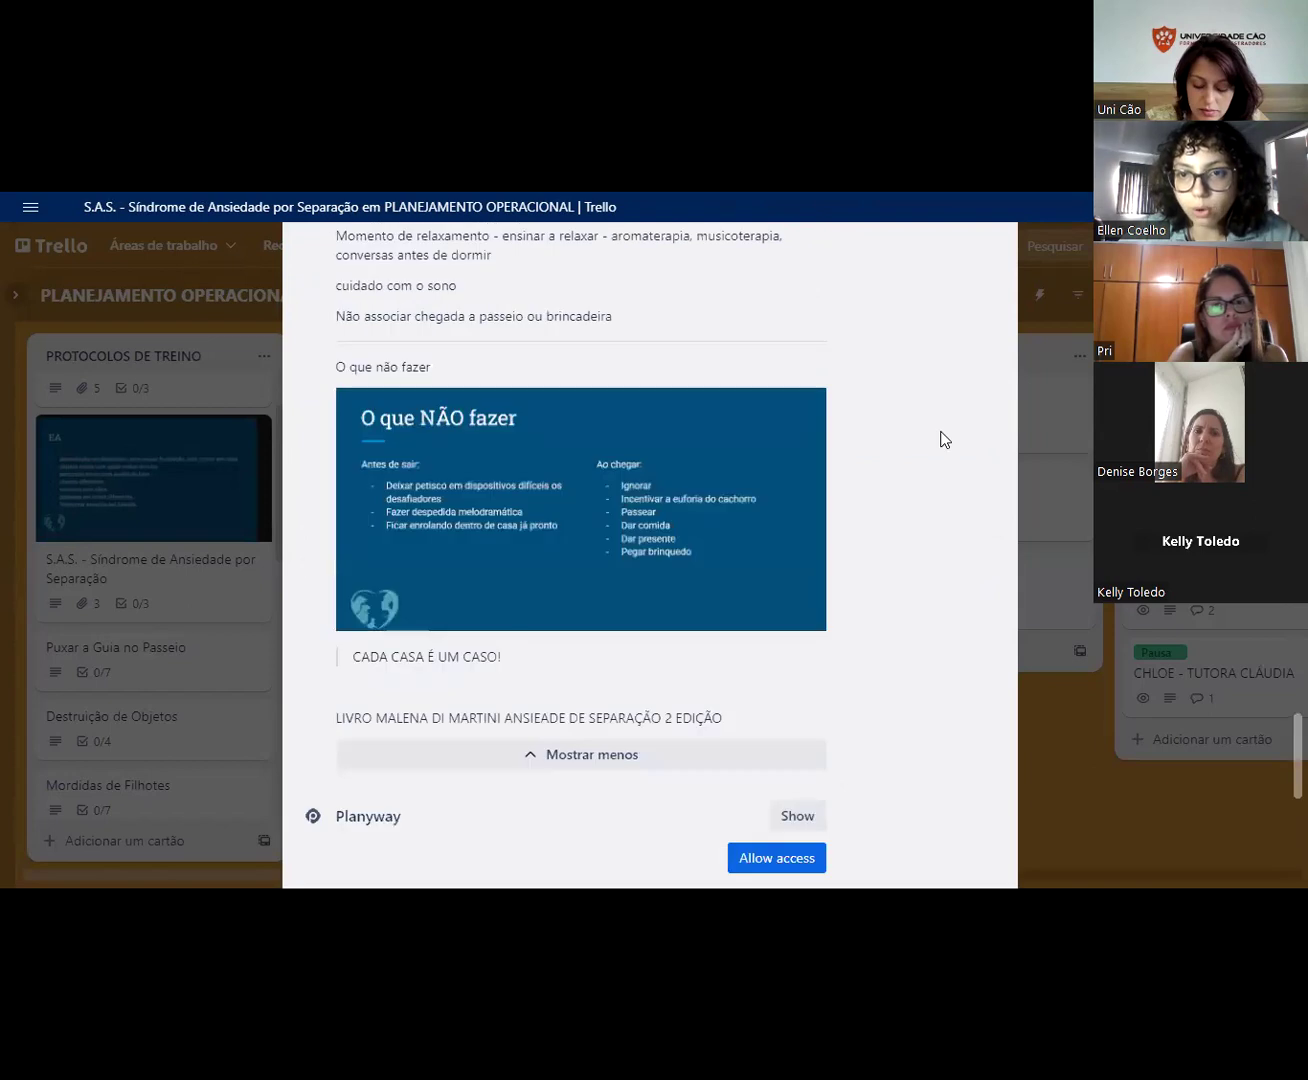
scroll(1084, 391, "up", 5)
left_click(1085, 391)
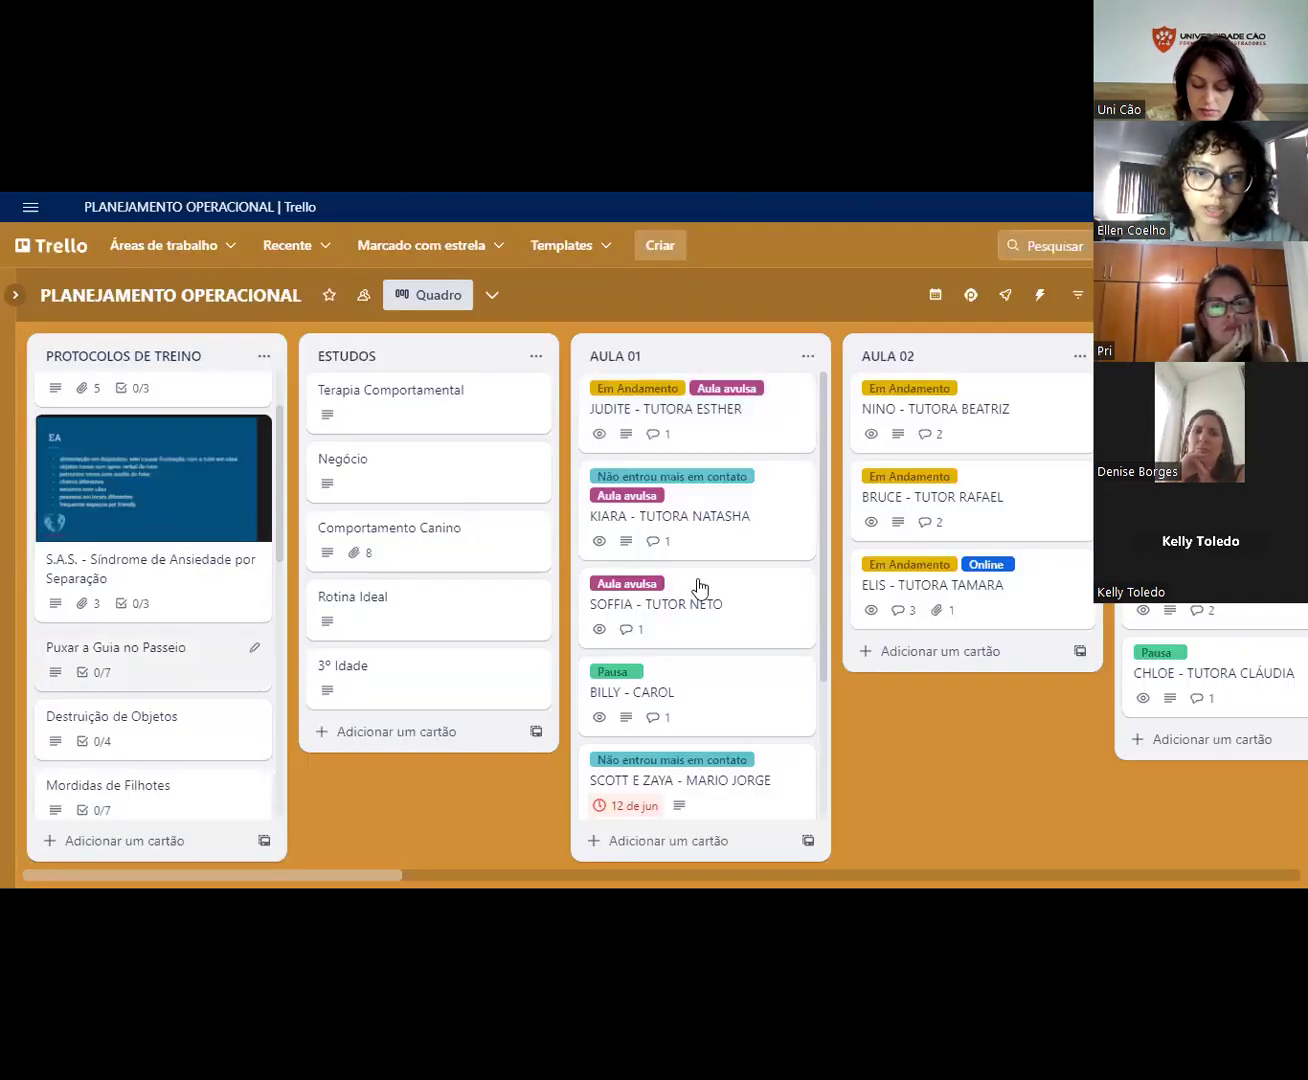
Step: Review the description and checklist of the "Puxar a Guia no Passeio" card and return to the protocol list
scroll(543, 570, "down", 5)
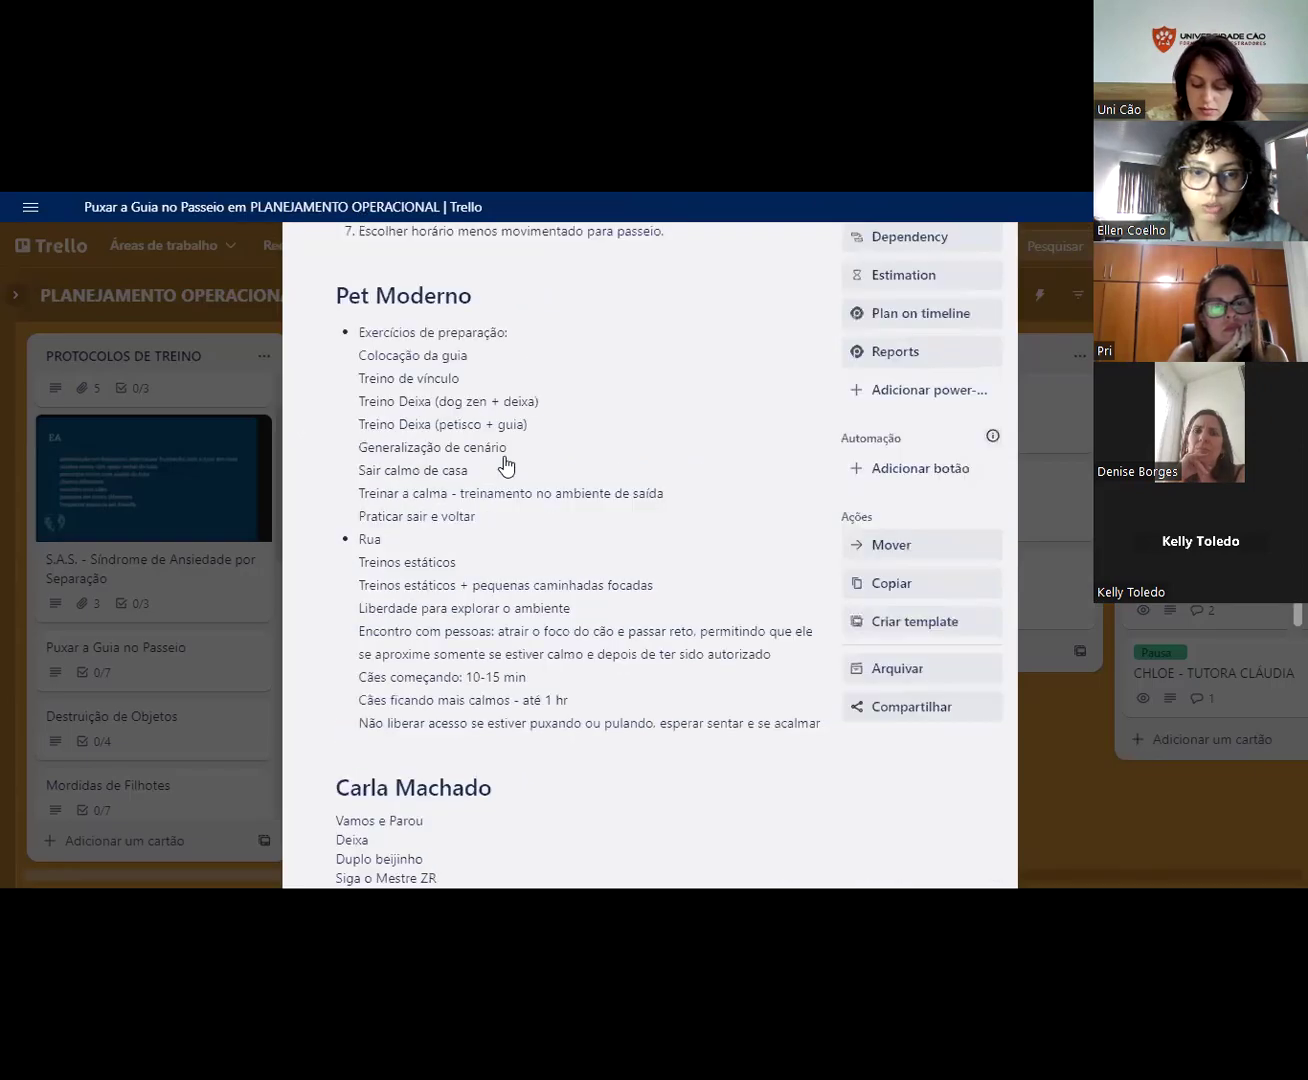
scroll(505, 465, "down", 3)
scroll(467, 534, "down", 4)
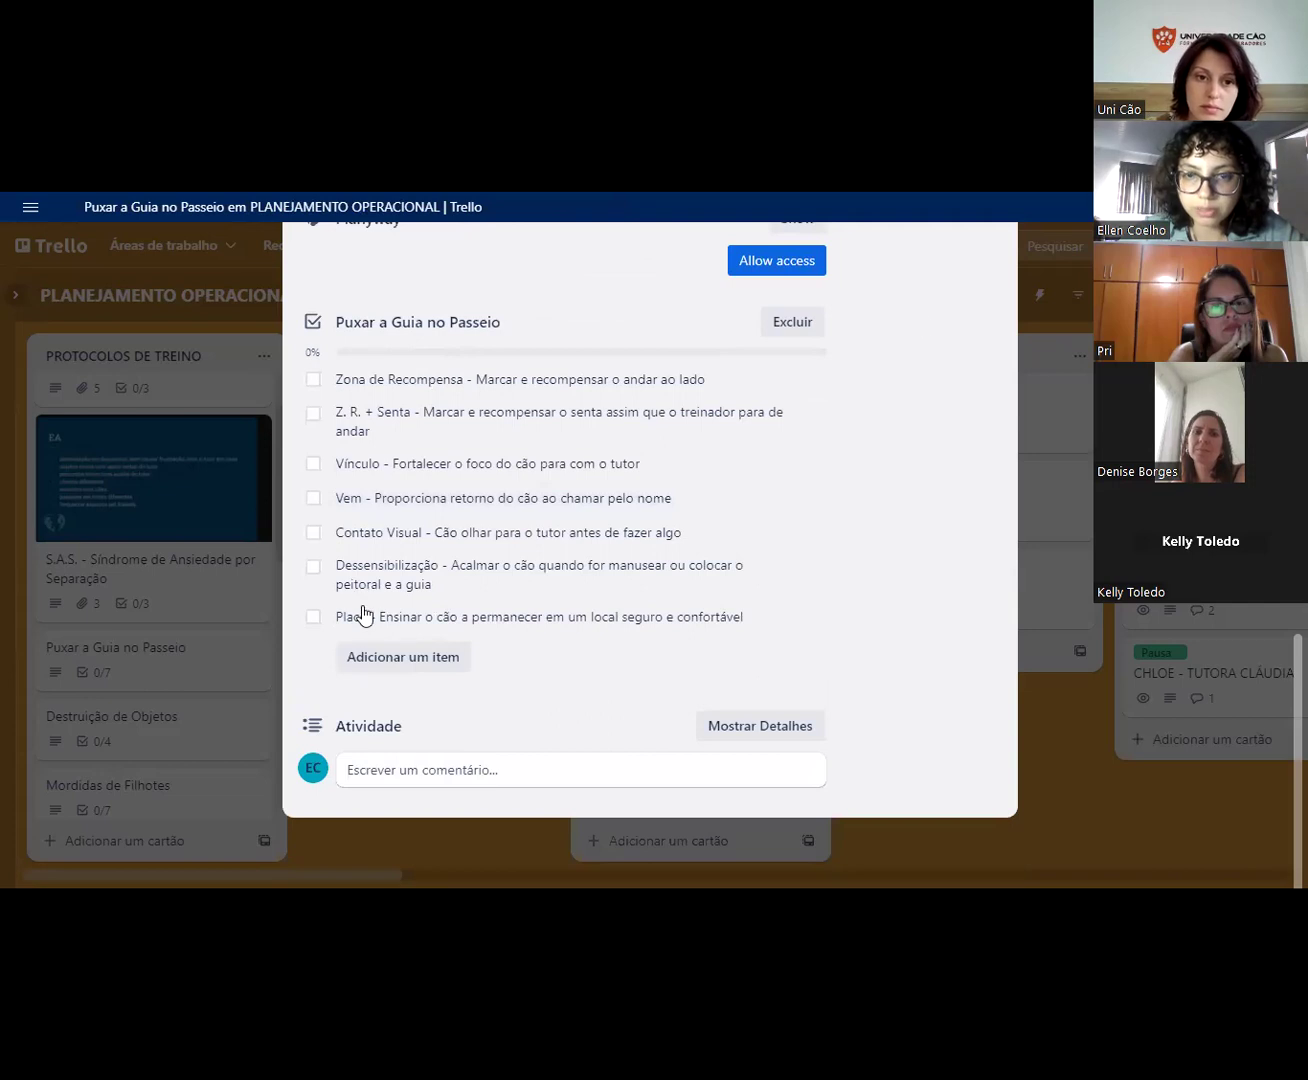
scroll(923, 316, "up", 12)
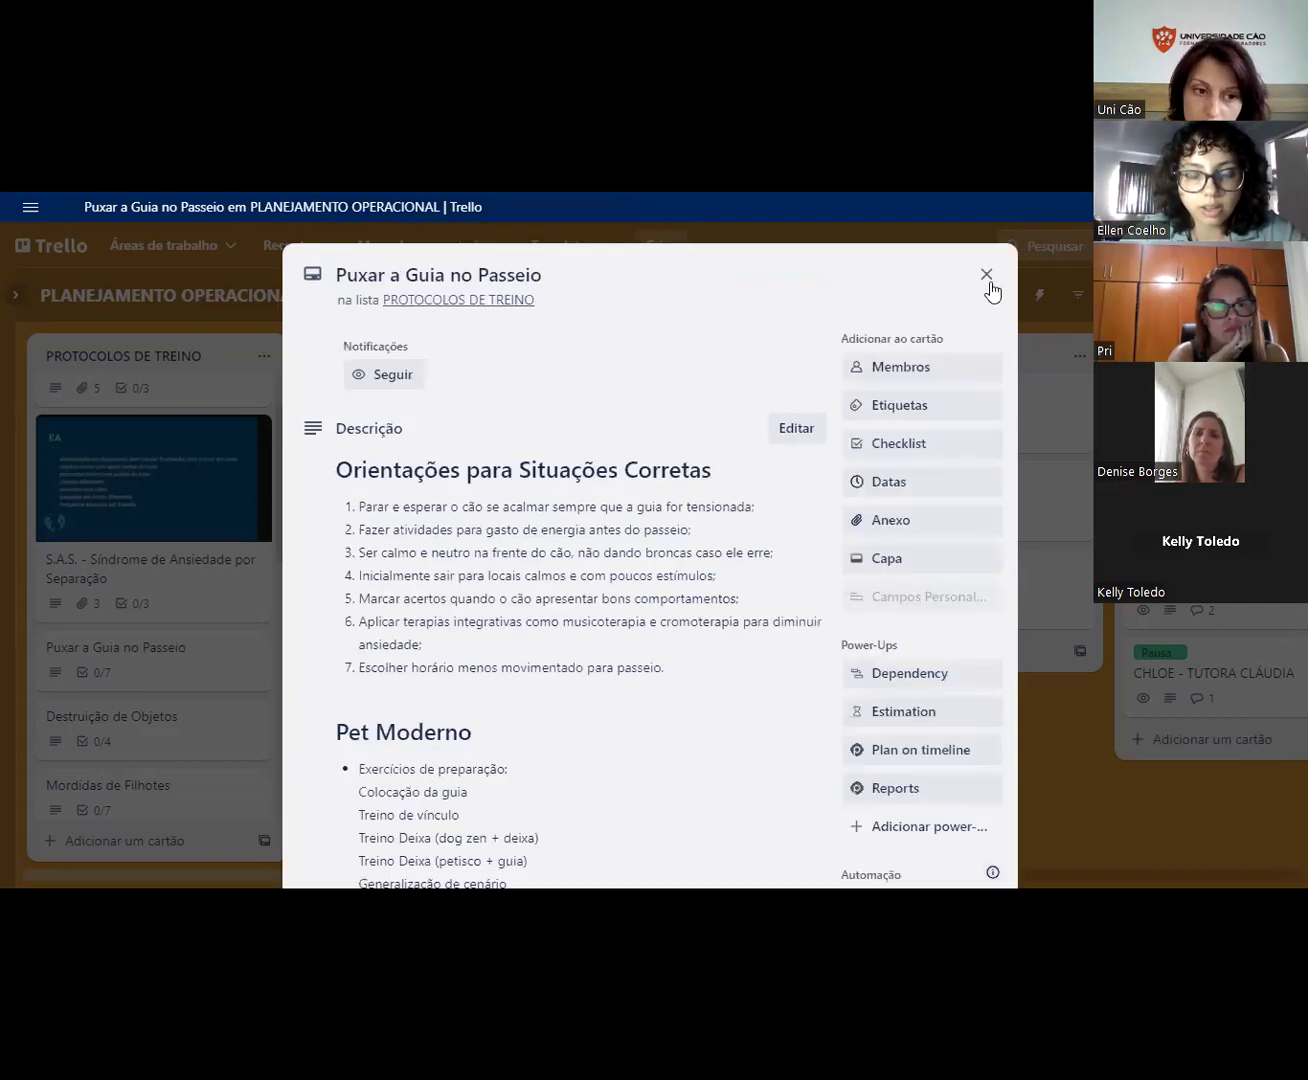
left_click(986, 273)
scroll(197, 564, "down", 3)
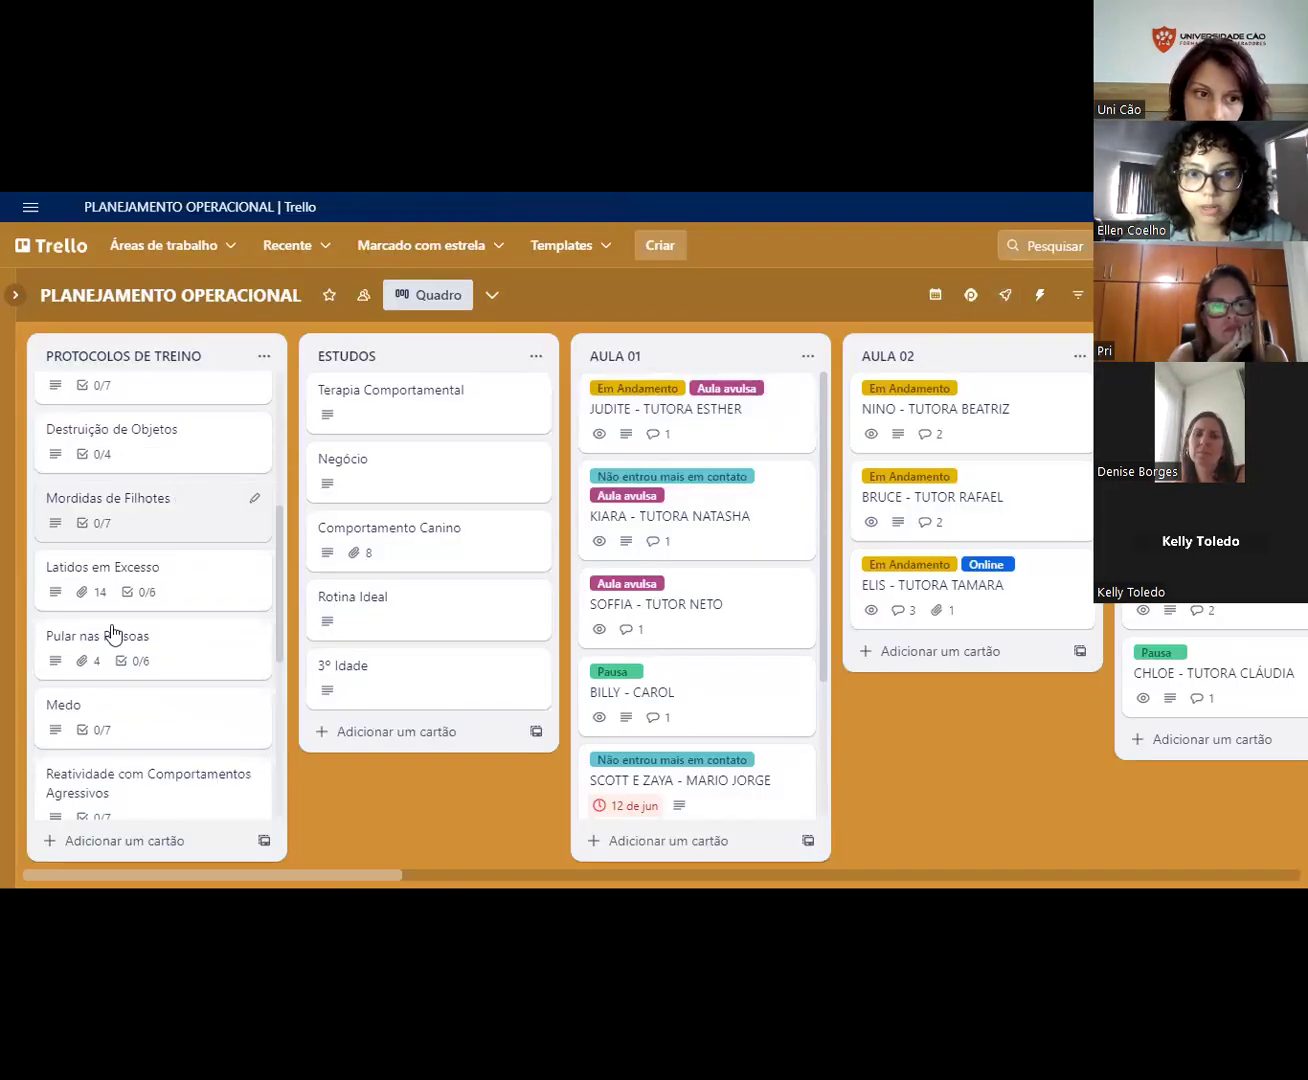
Step: Browse the remaining "PROTOCOLOS DE TREINO" cards and the client cards in the lesson lists from "AULA 01" through "Aula 12"
scroll(118, 700, "down", 4)
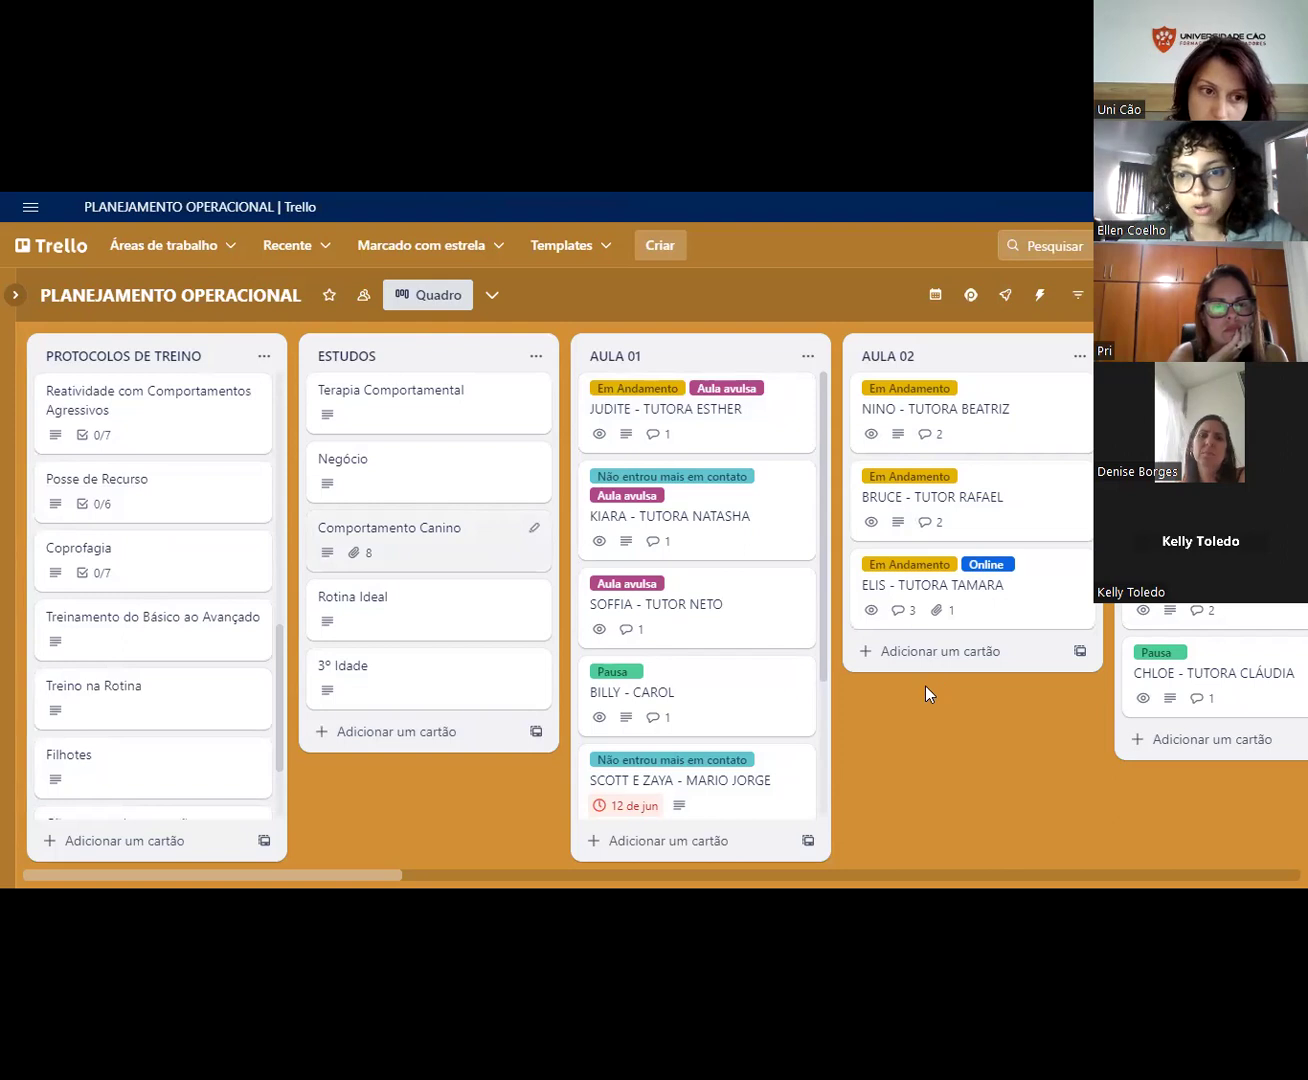
scroll(619, 687, "right", 3)
scroll(534, 688, "right", 2)
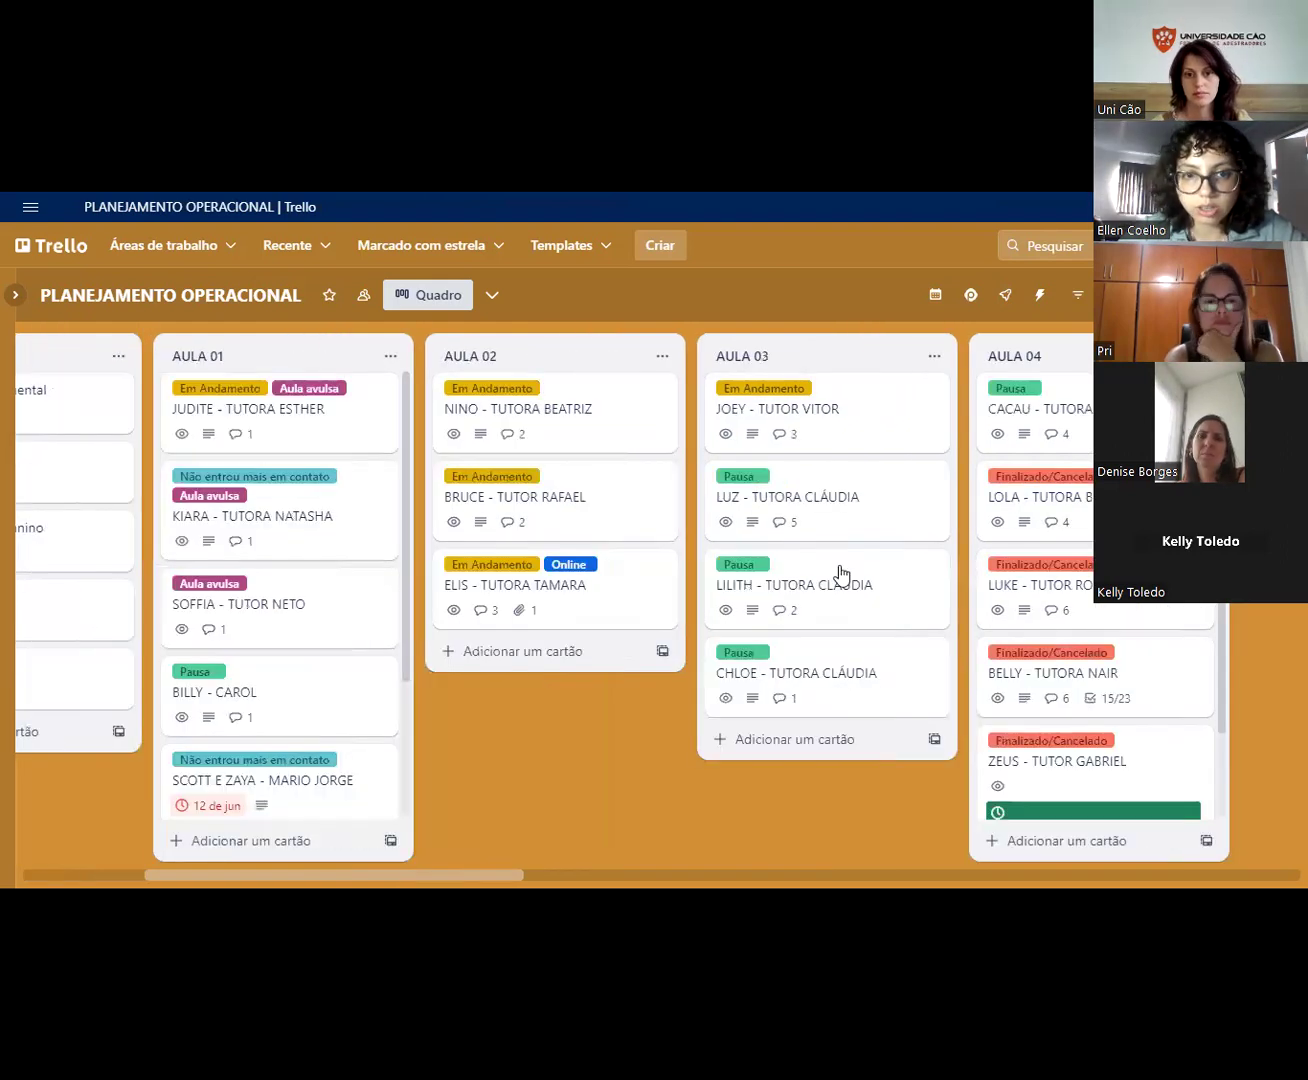
scroll(534, 629, "right", 4)
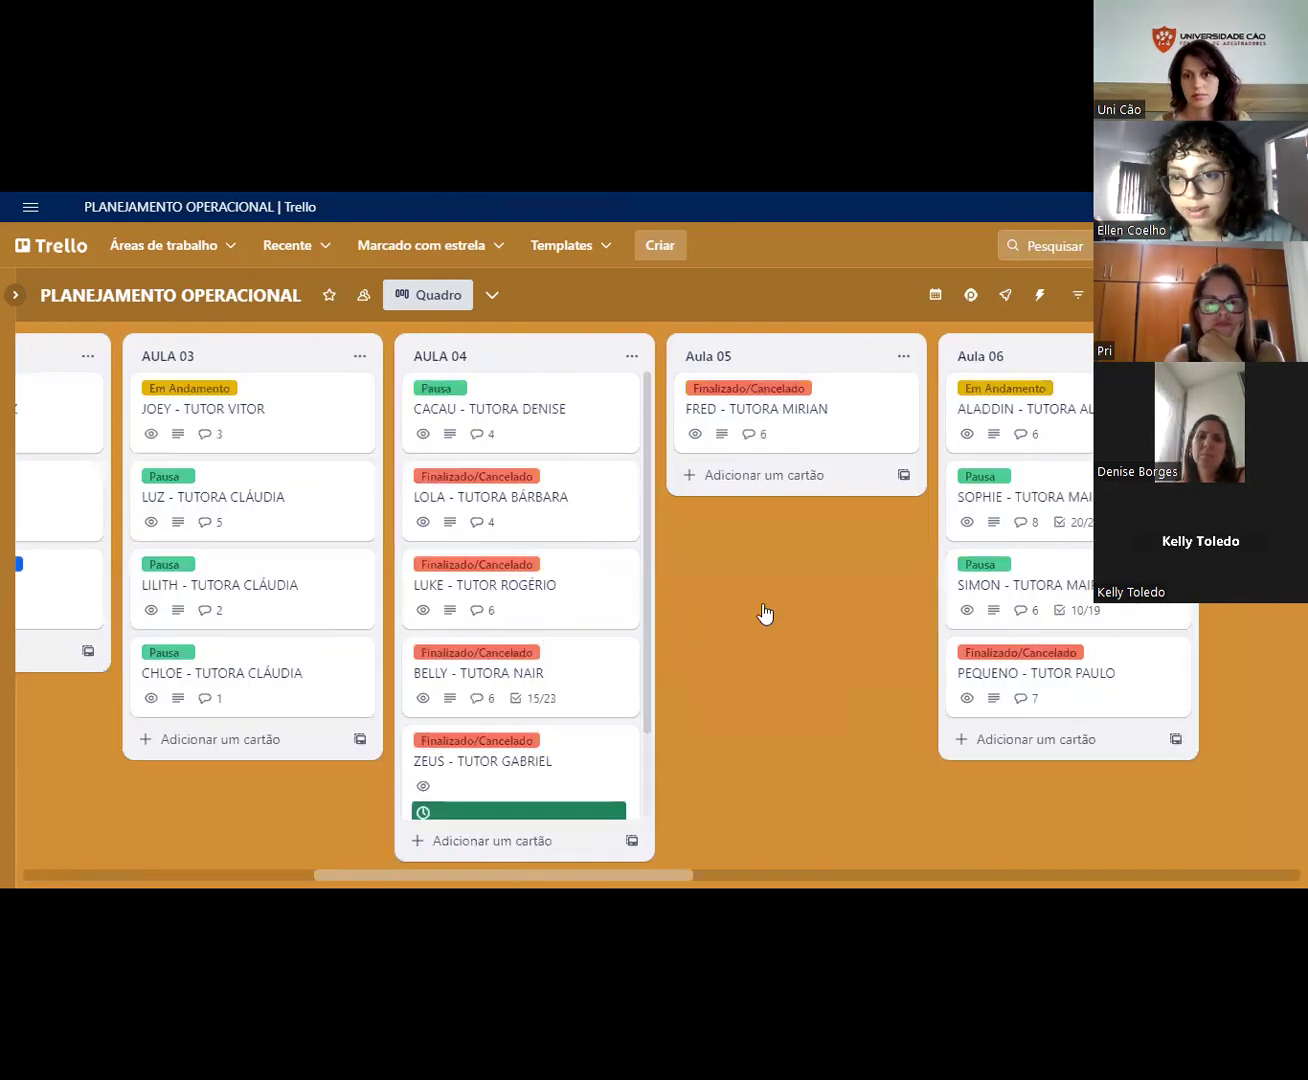
scroll(700, 637, "right", 5)
scroll(770, 669, "right", 2)
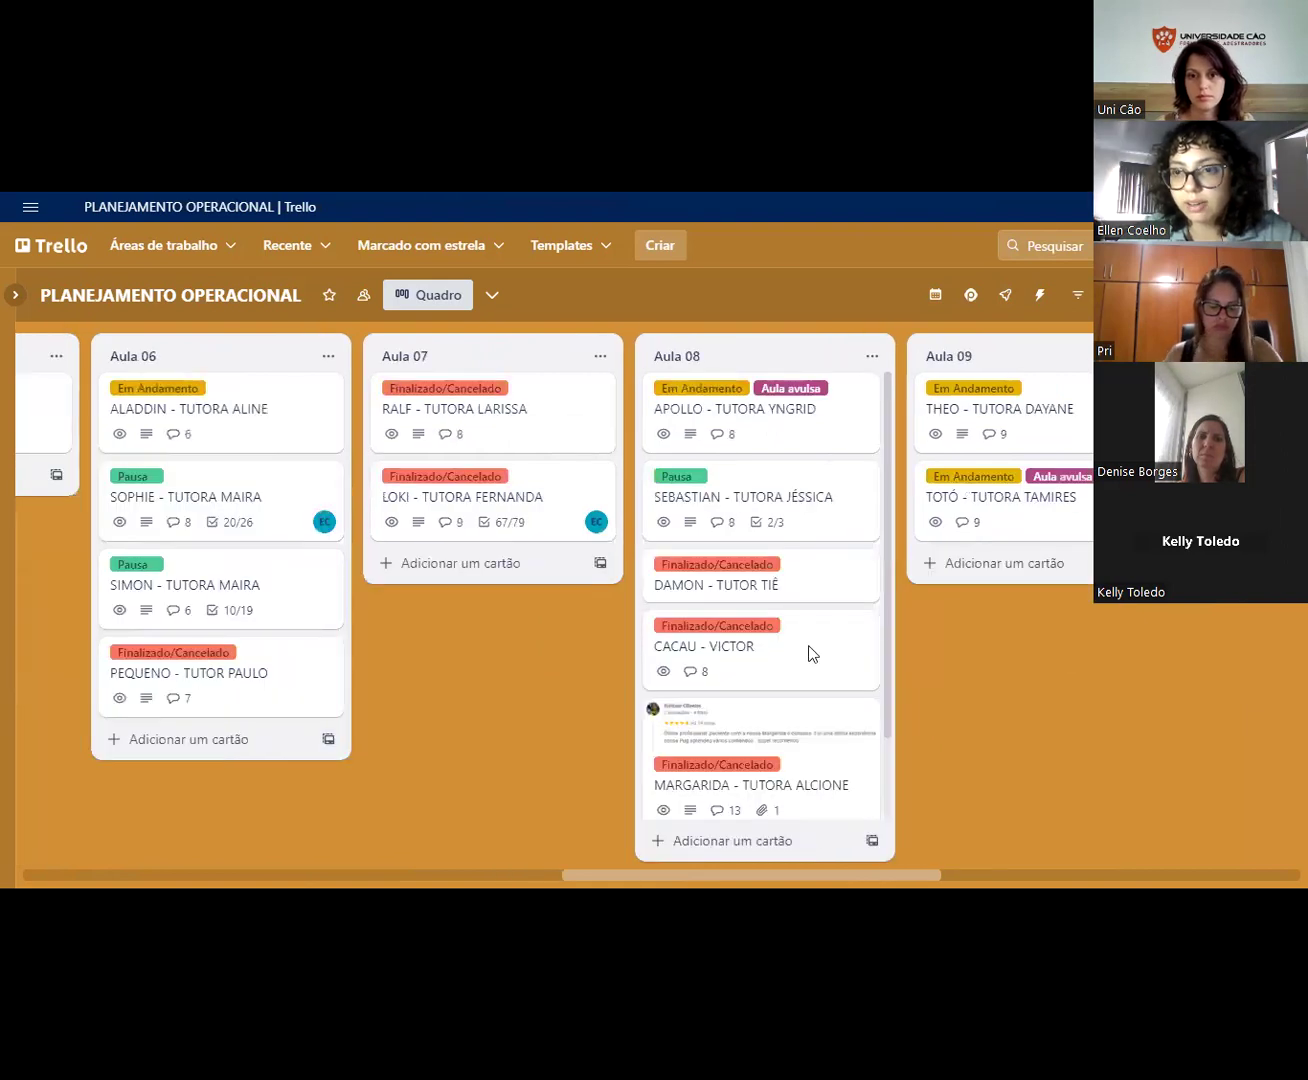
scroll(835, 654, "right", 4)
scroll(634, 606, "right", 1)
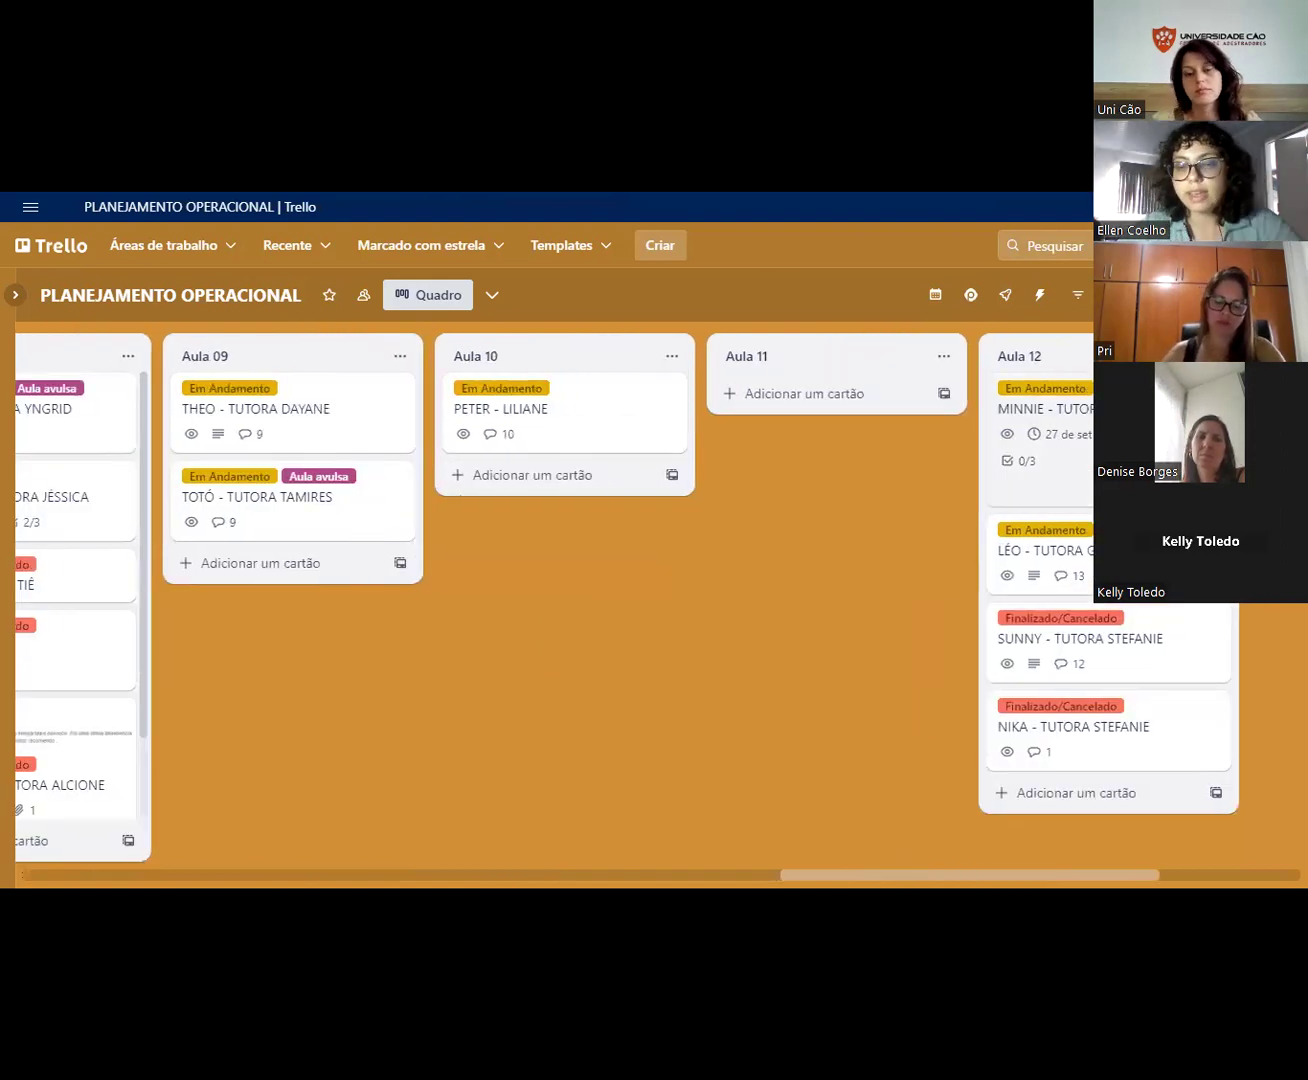
Step: Open the "MINNIE" card in the "Aula 12" list and review its description and the earliest lesson comments
left_click(1045, 420)
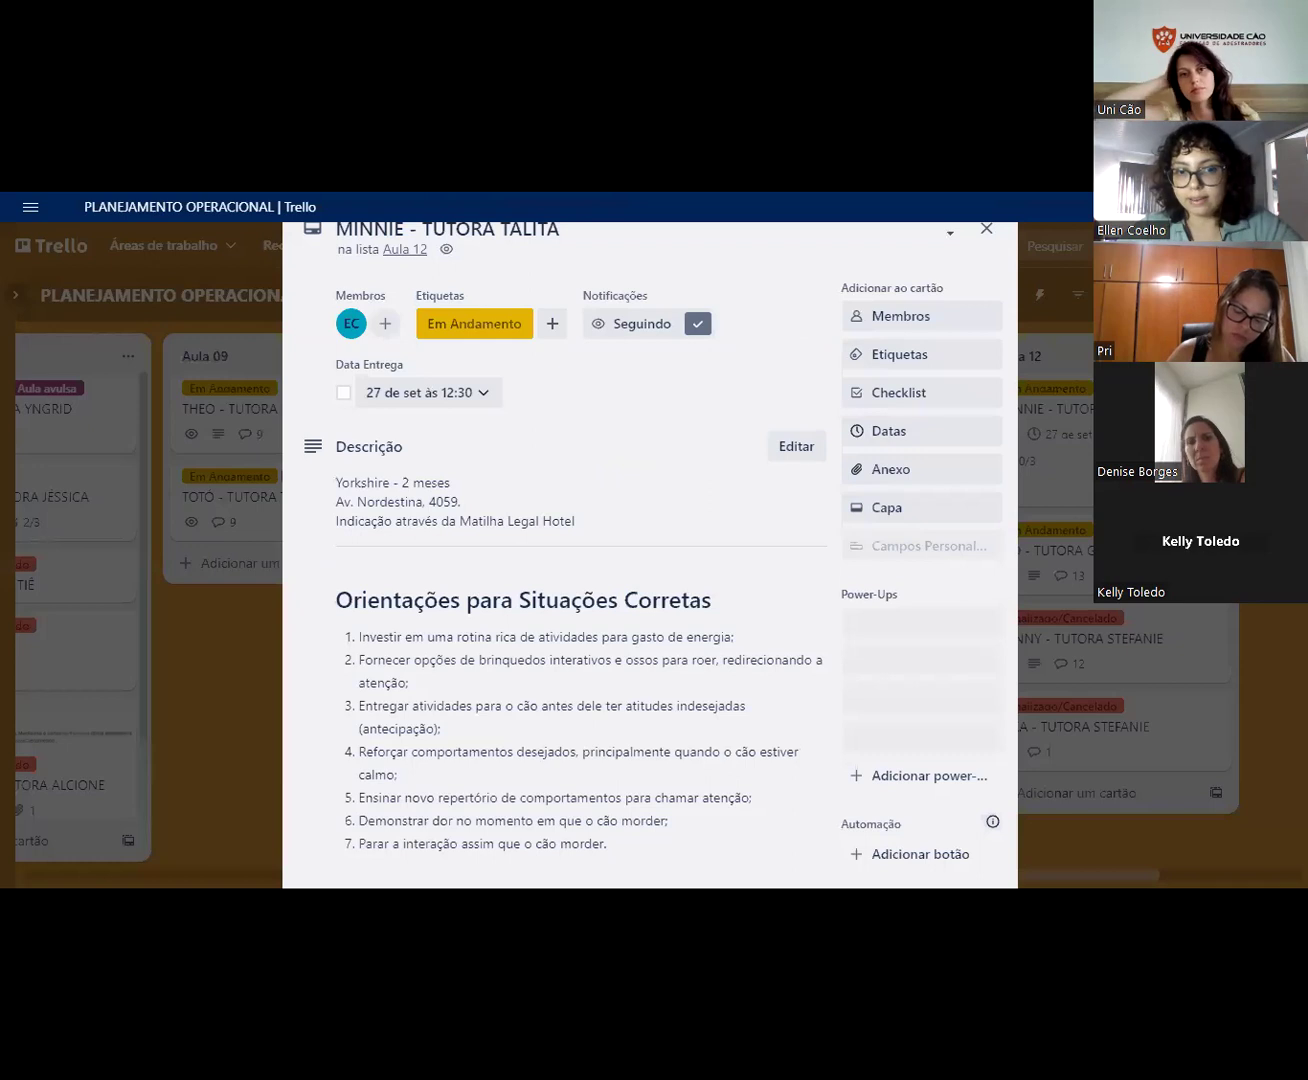
scroll(700, 420, "down", 2)
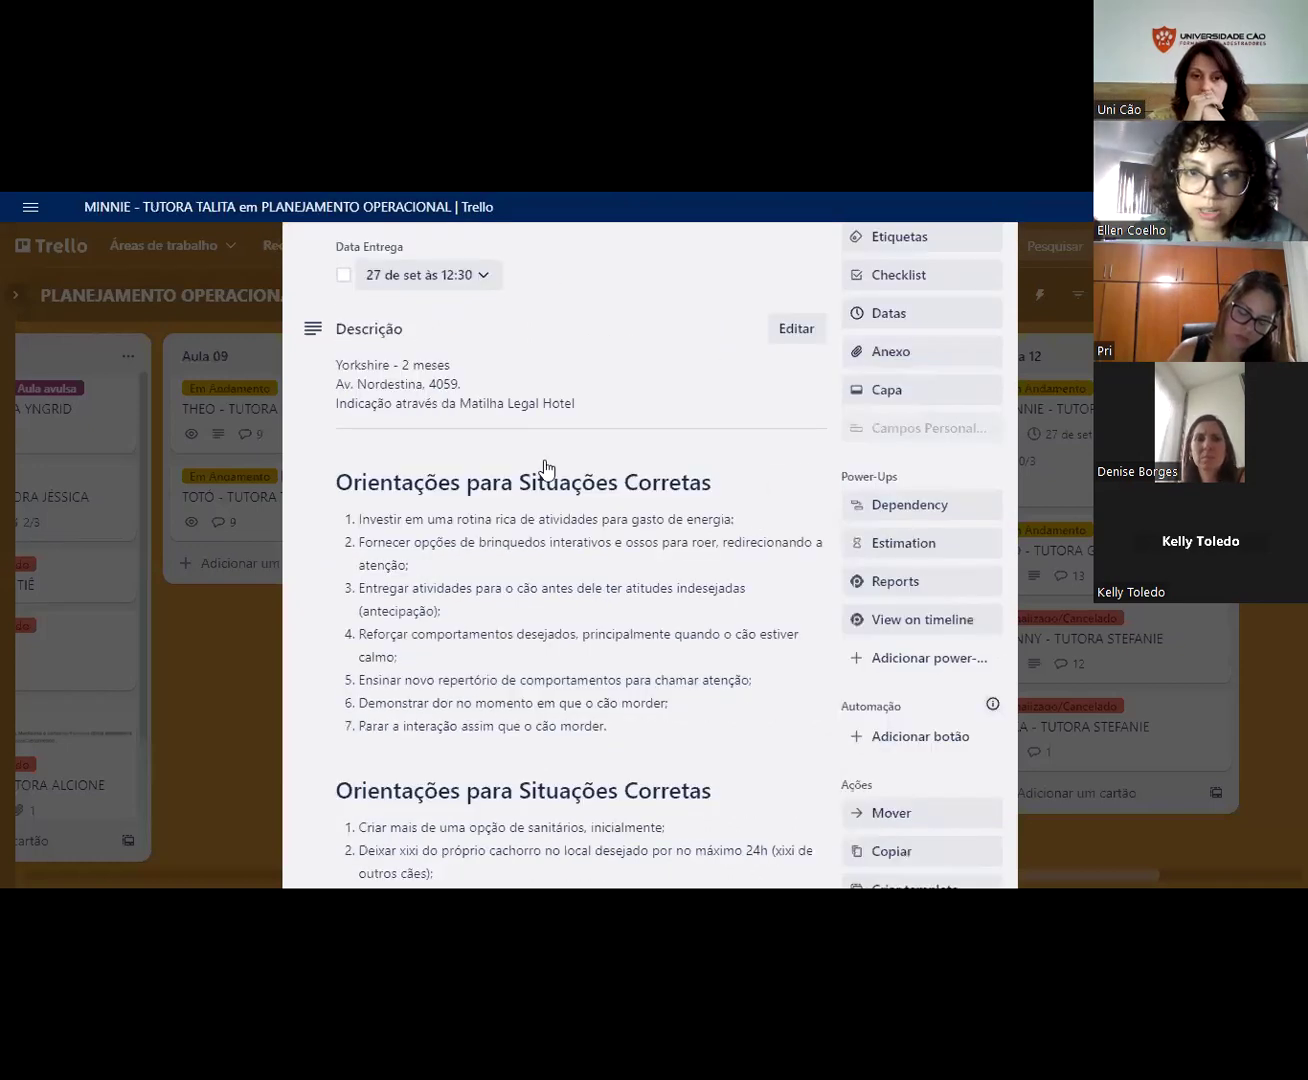
scroll(531, 480, "down", 1)
scroll(516, 362, "up", 3)
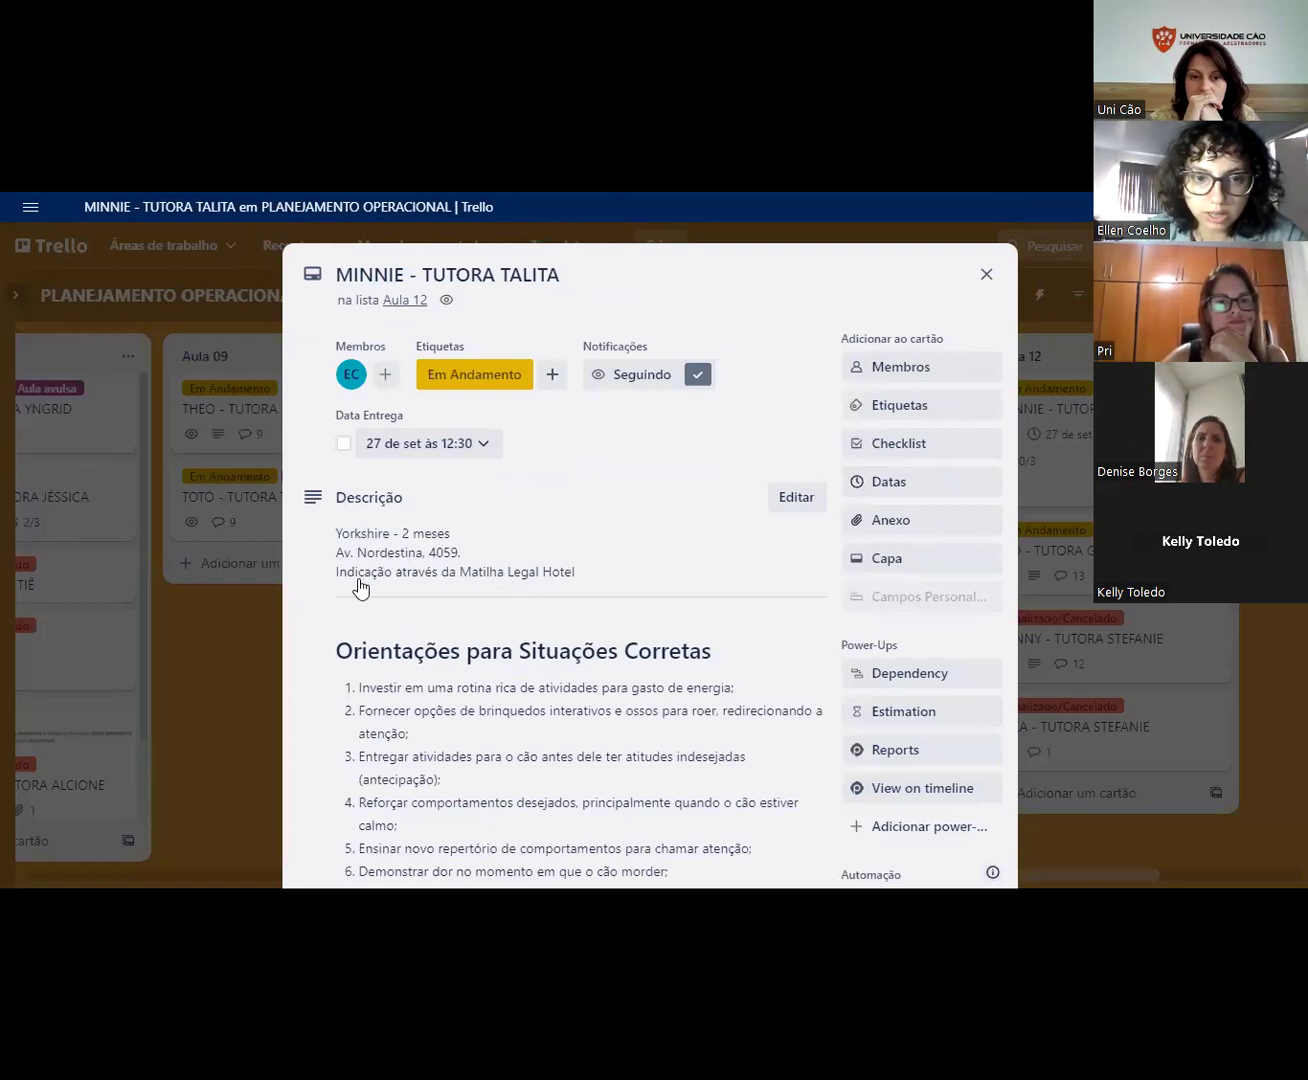
scroll(630, 554, "down", 10)
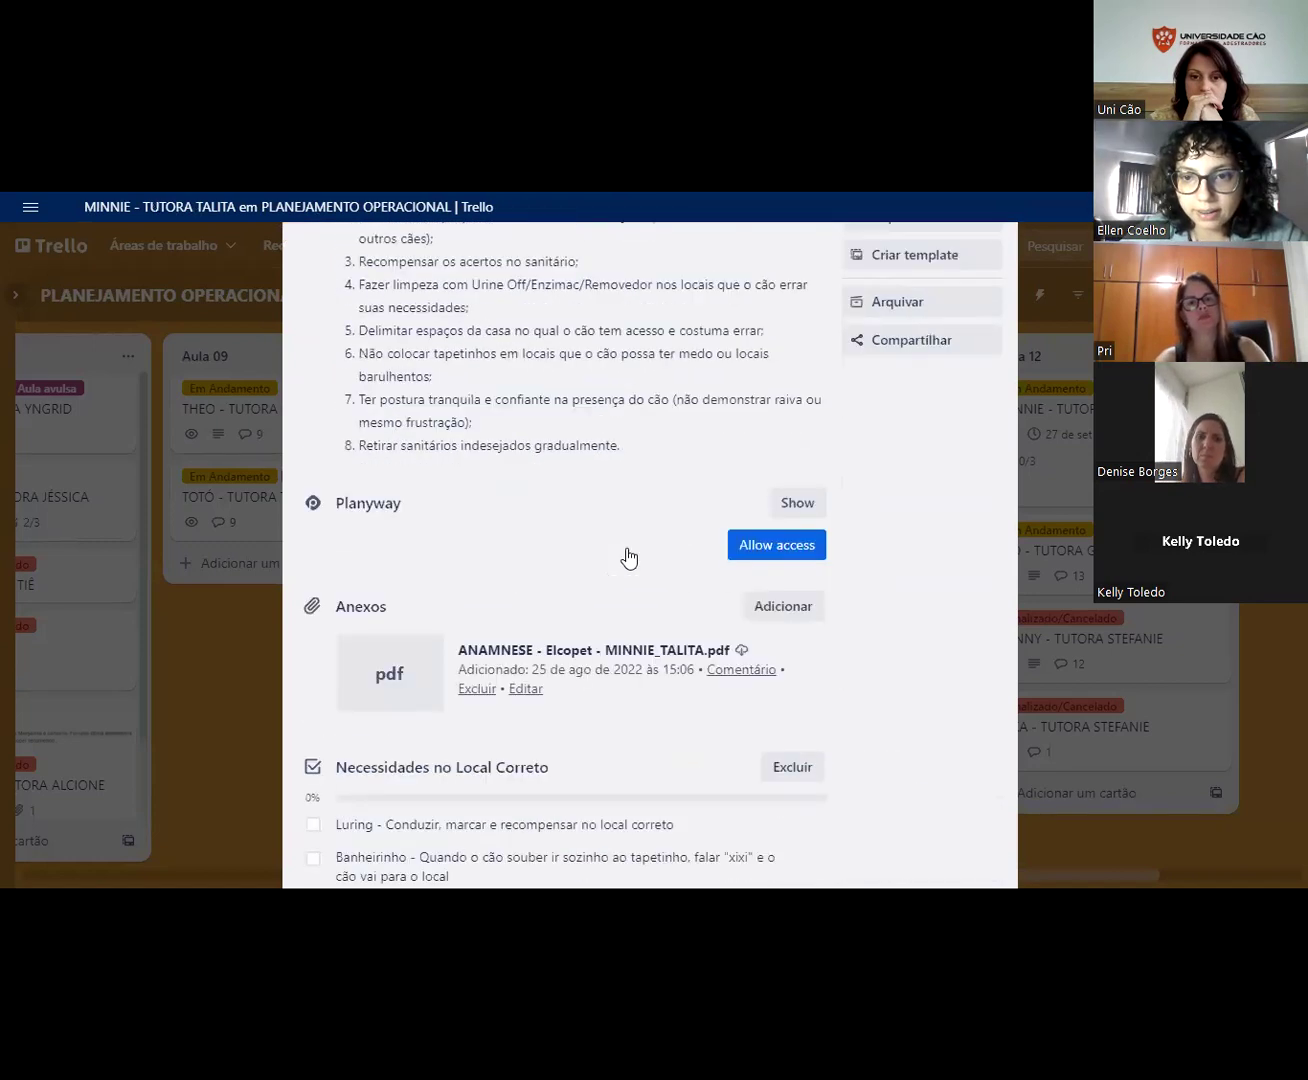
scroll(630, 557, "down", 20)
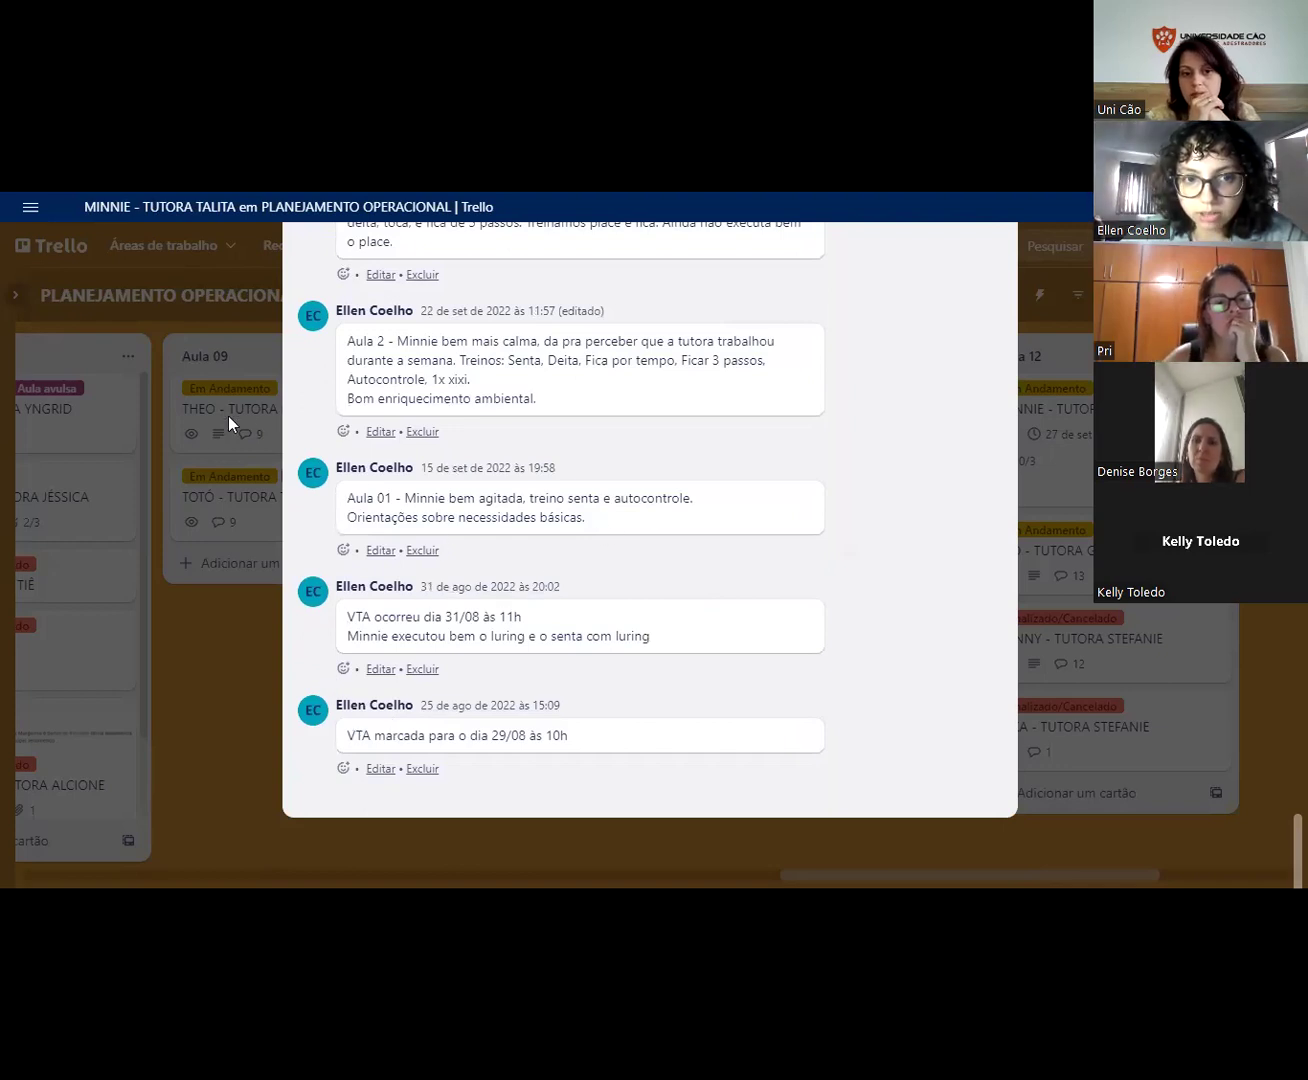
scroll(389, 368, "up", 2)
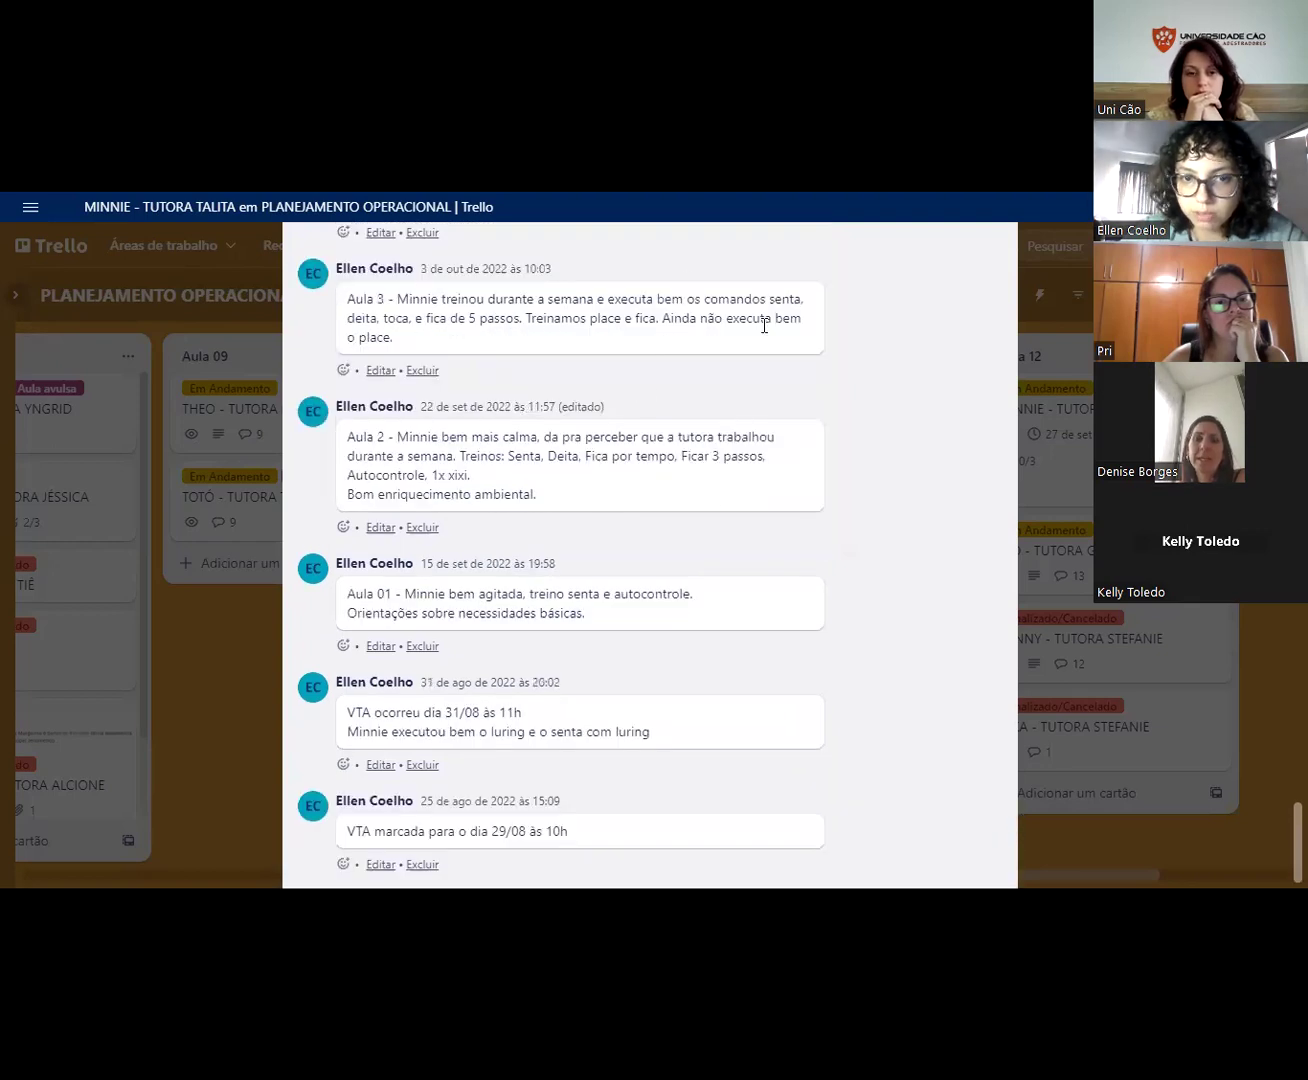
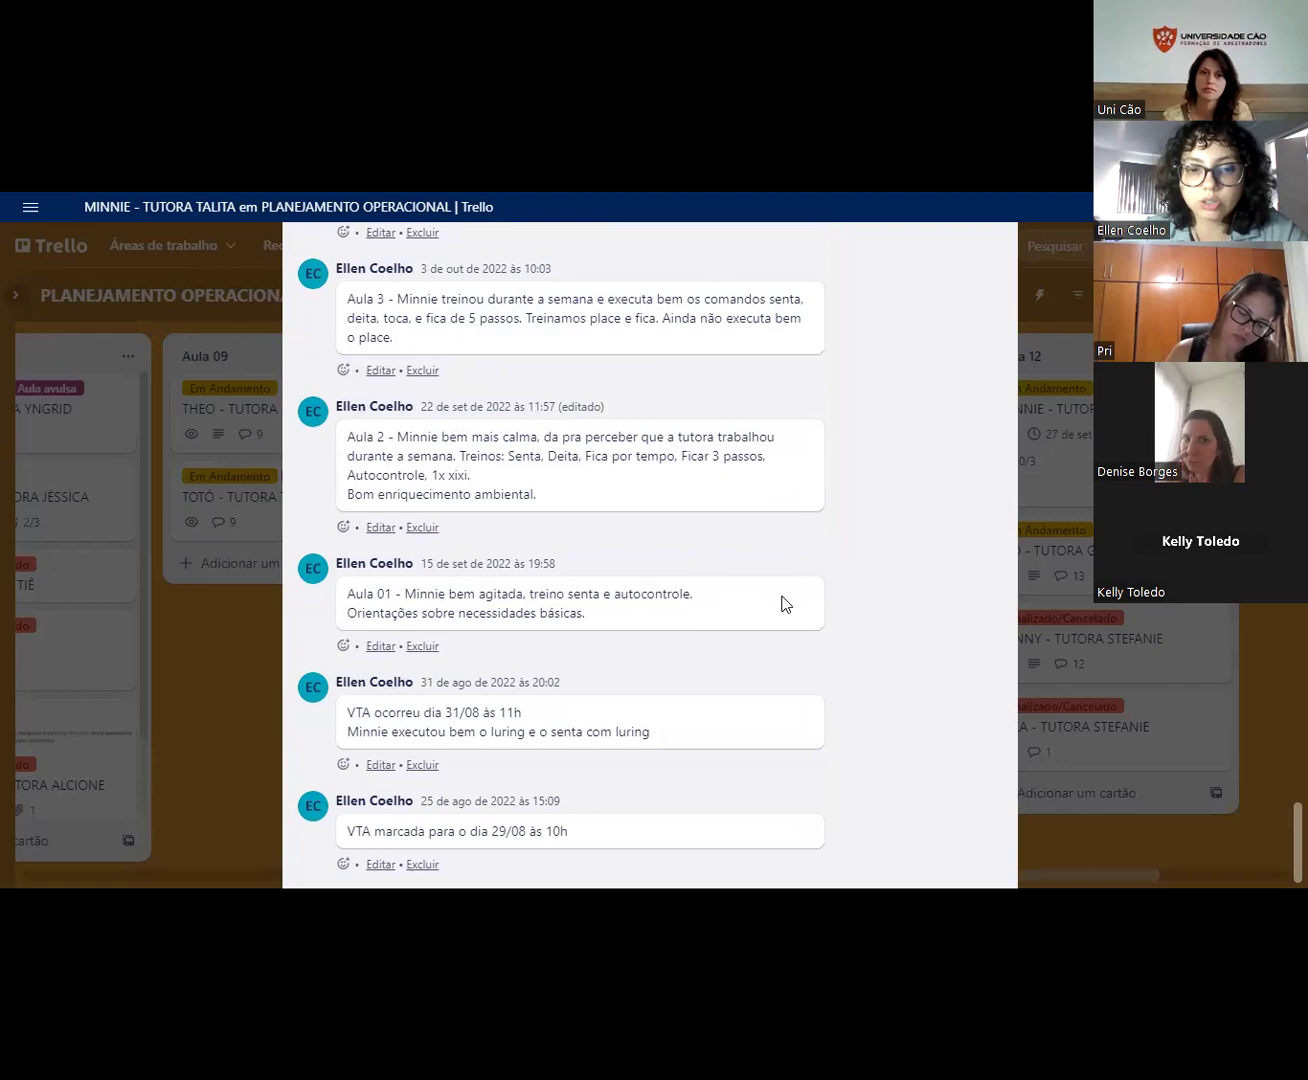
Step: Review the Minnie card's "Orientações para Situações Corretas" guidance, anamnesis PDF attachment and "Necessidades no Local Correto" checklist
scroll(784, 603, "up", 20)
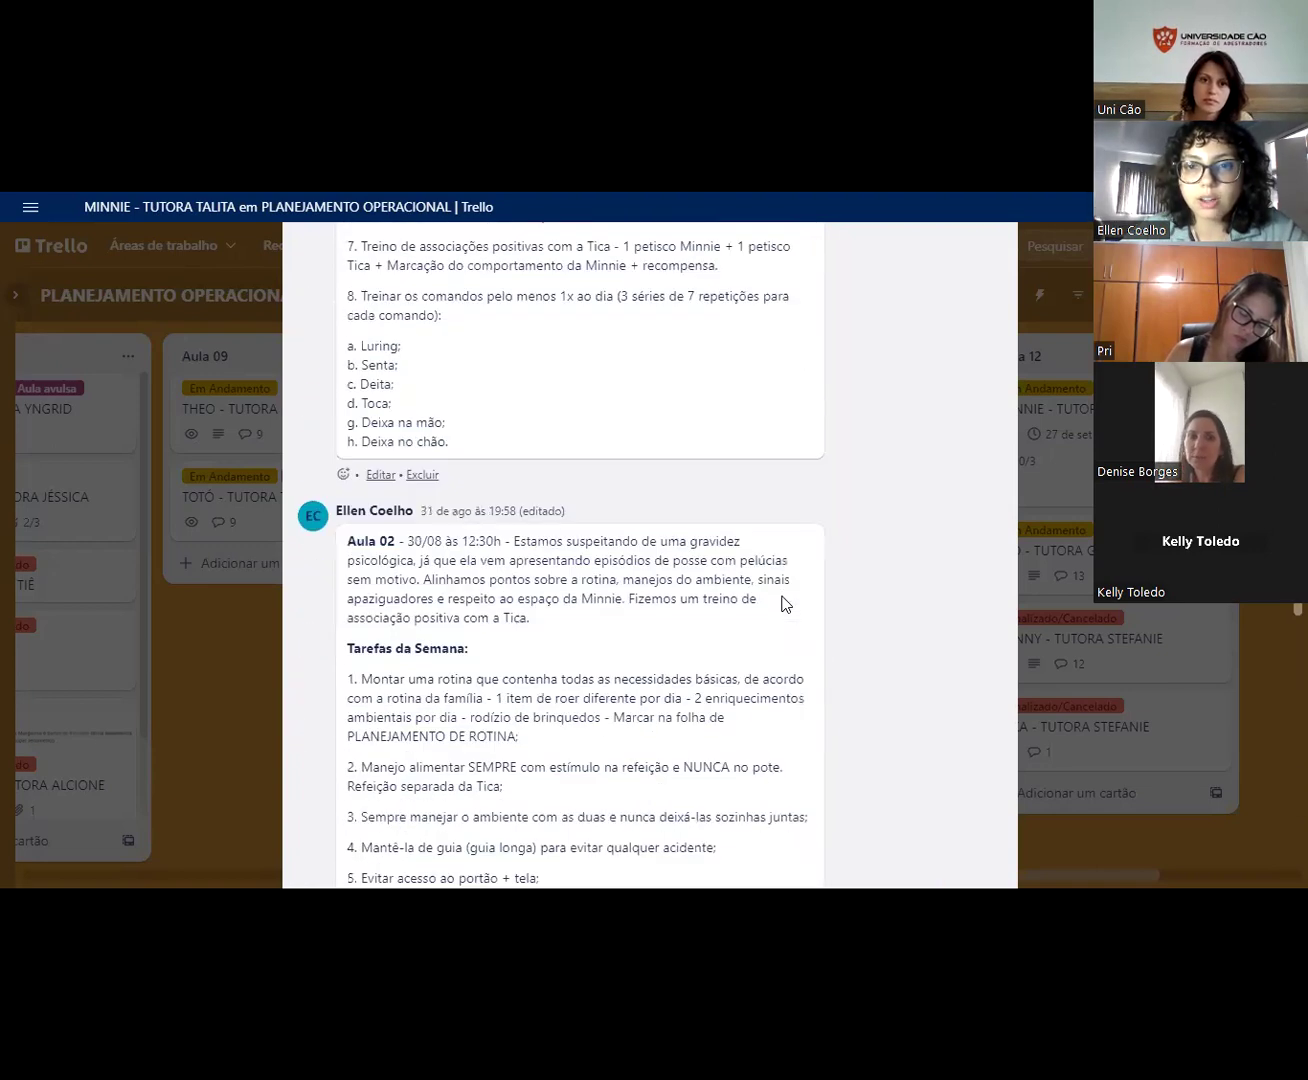
scroll(785, 603, "up", 20)
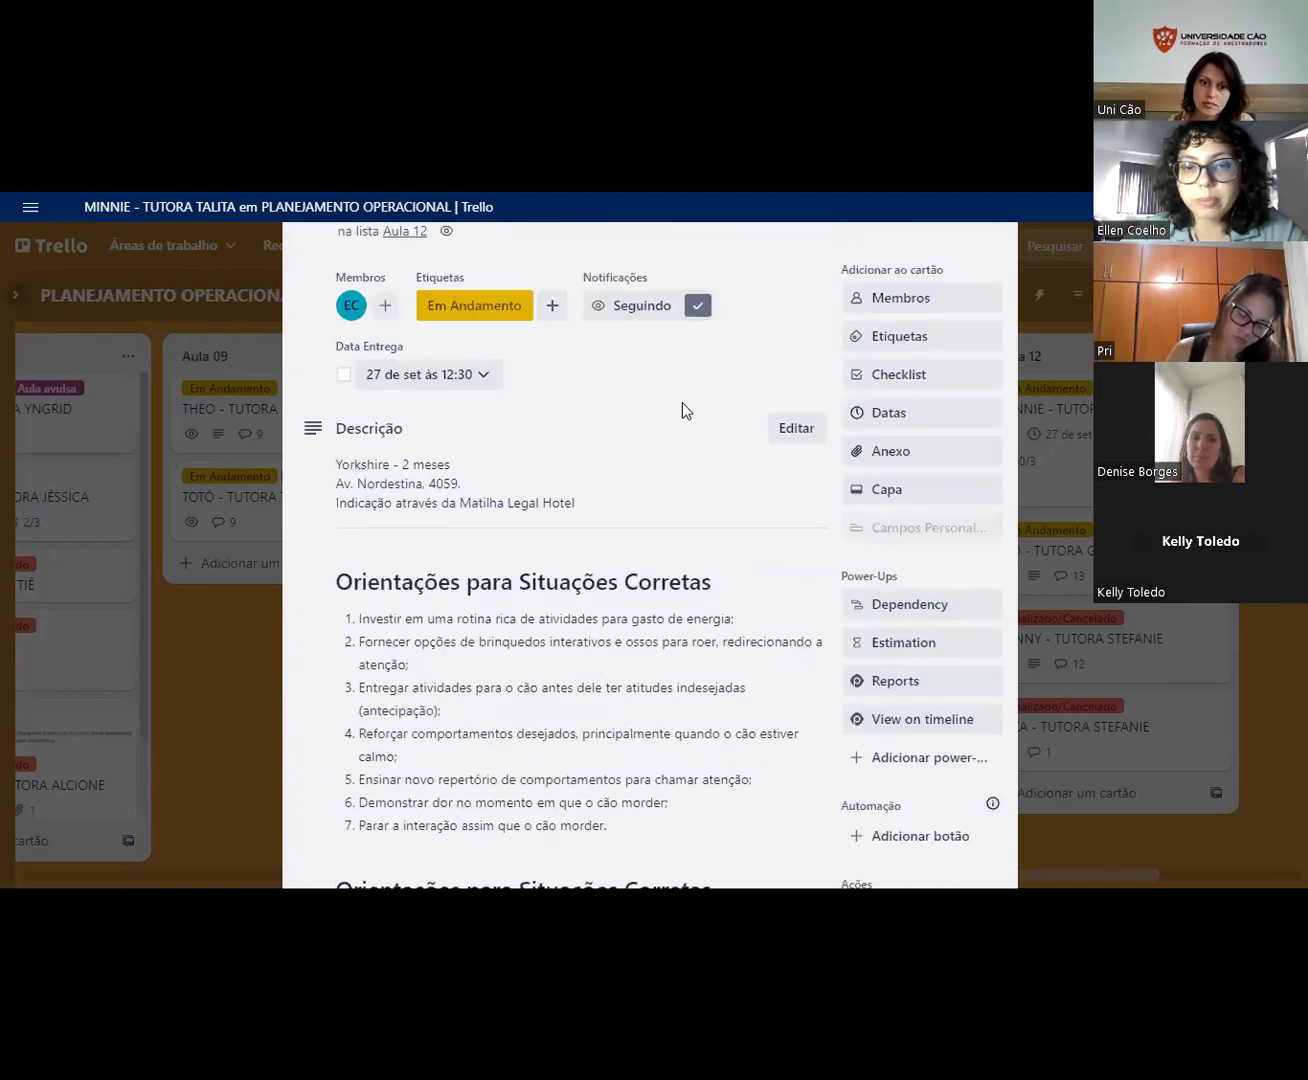
scroll(679, 405, "down", 2)
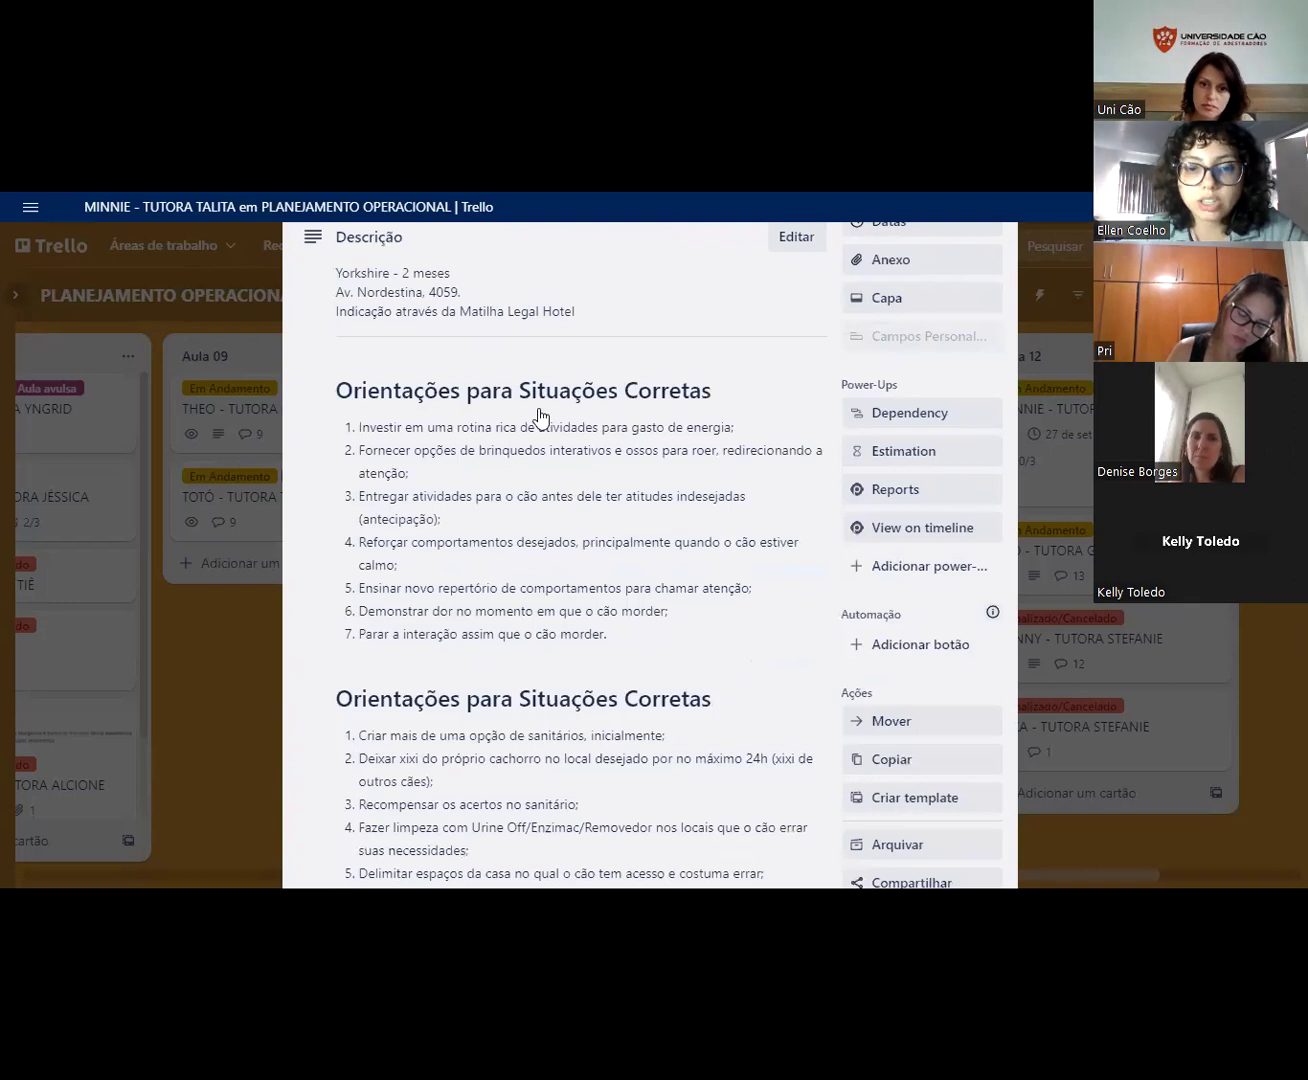
scroll(567, 422, "down", 1)
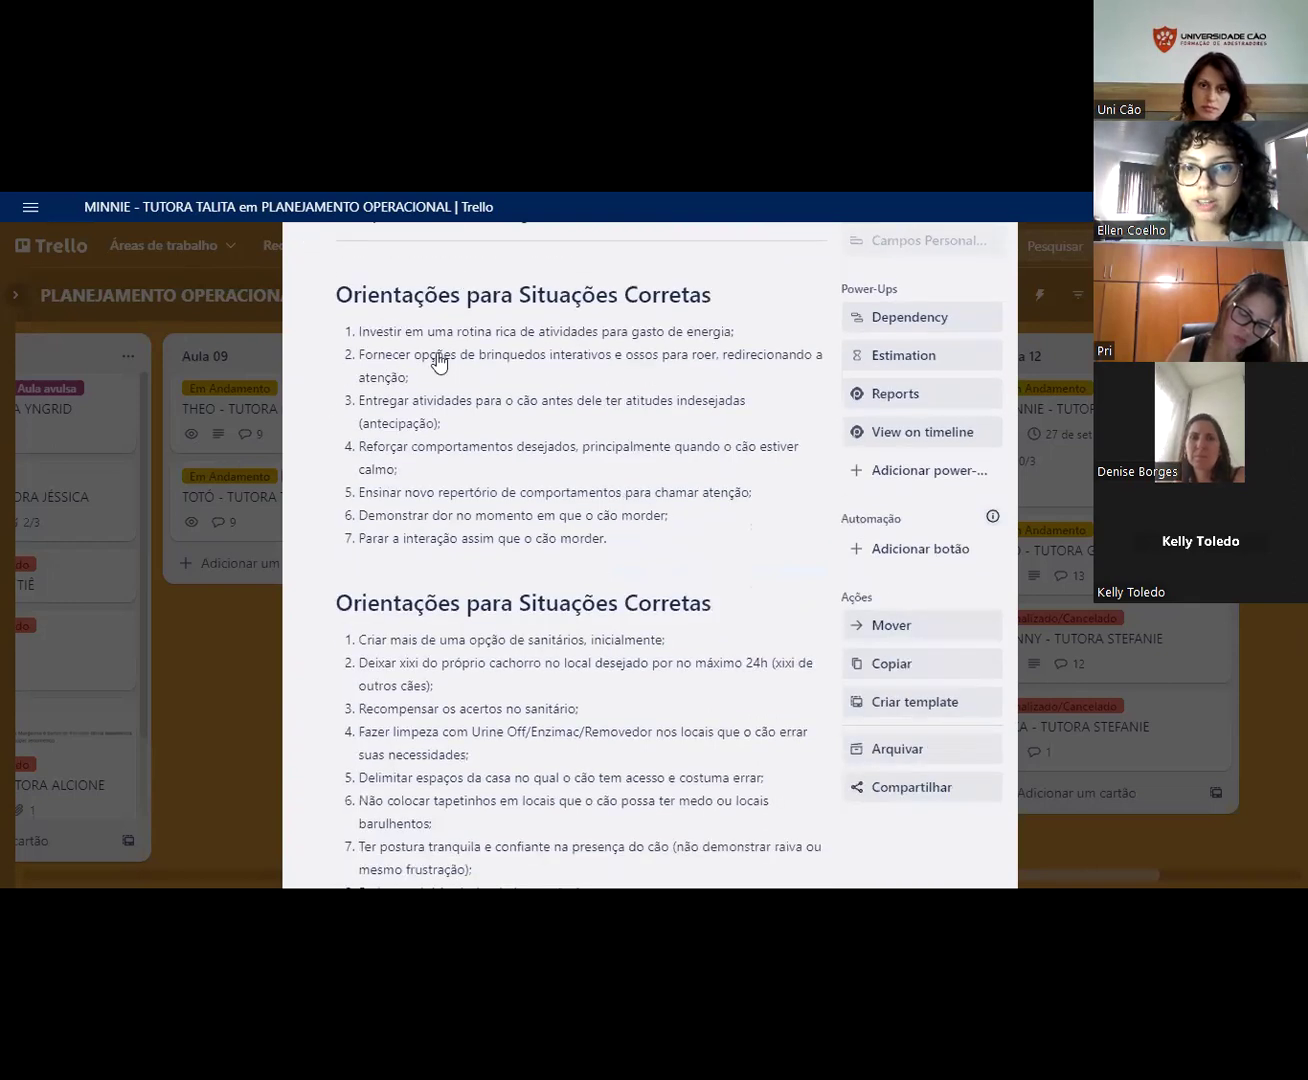
scroll(478, 403, "down", 4)
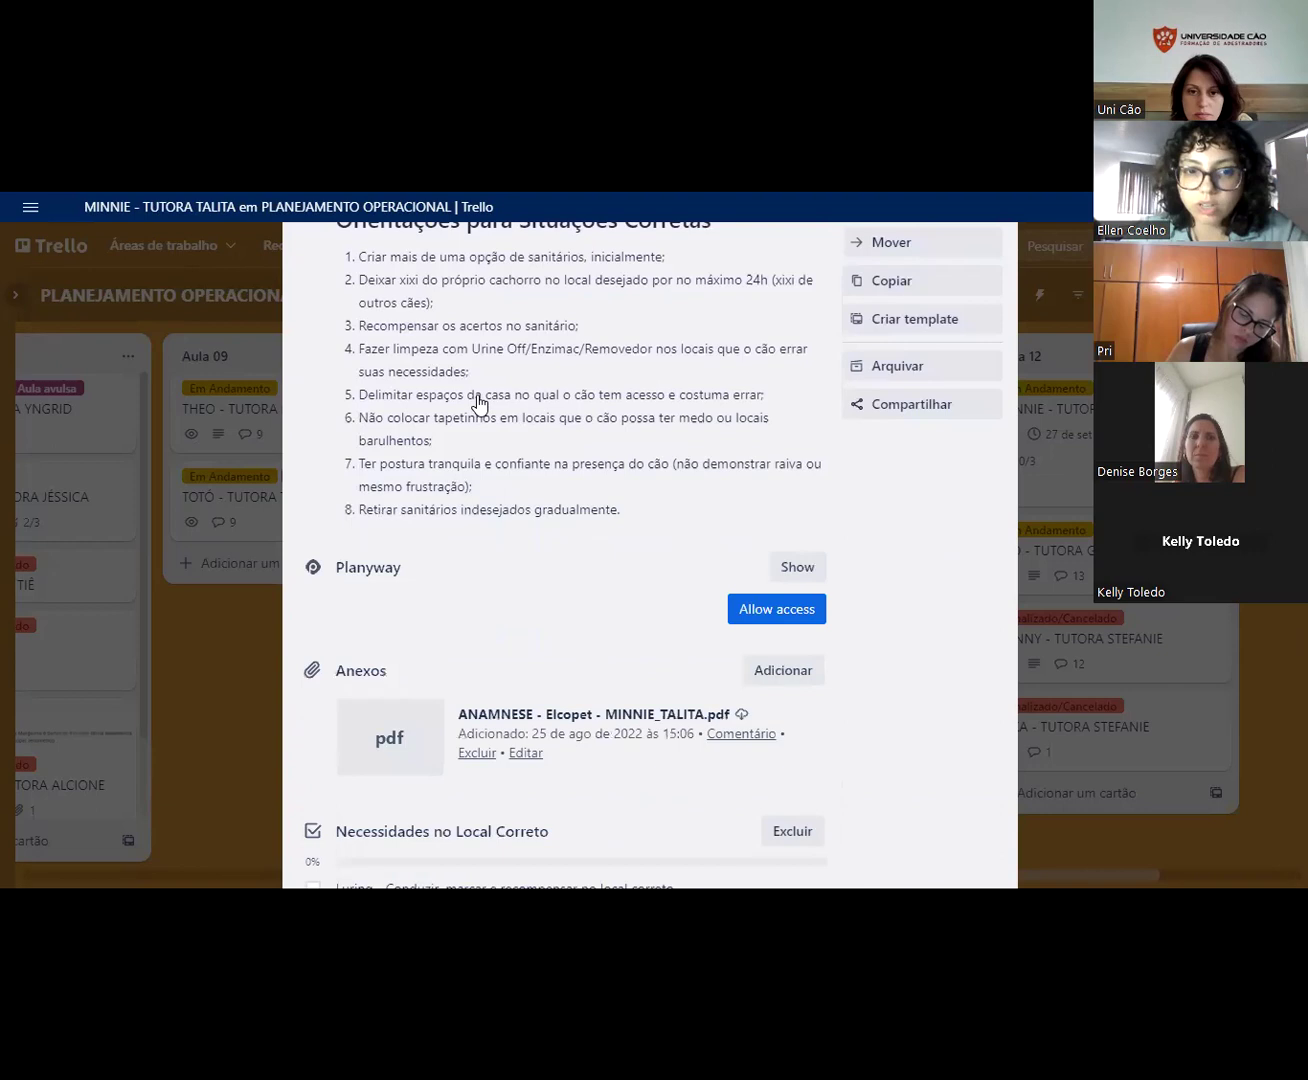
scroll(479, 403, "down", 3)
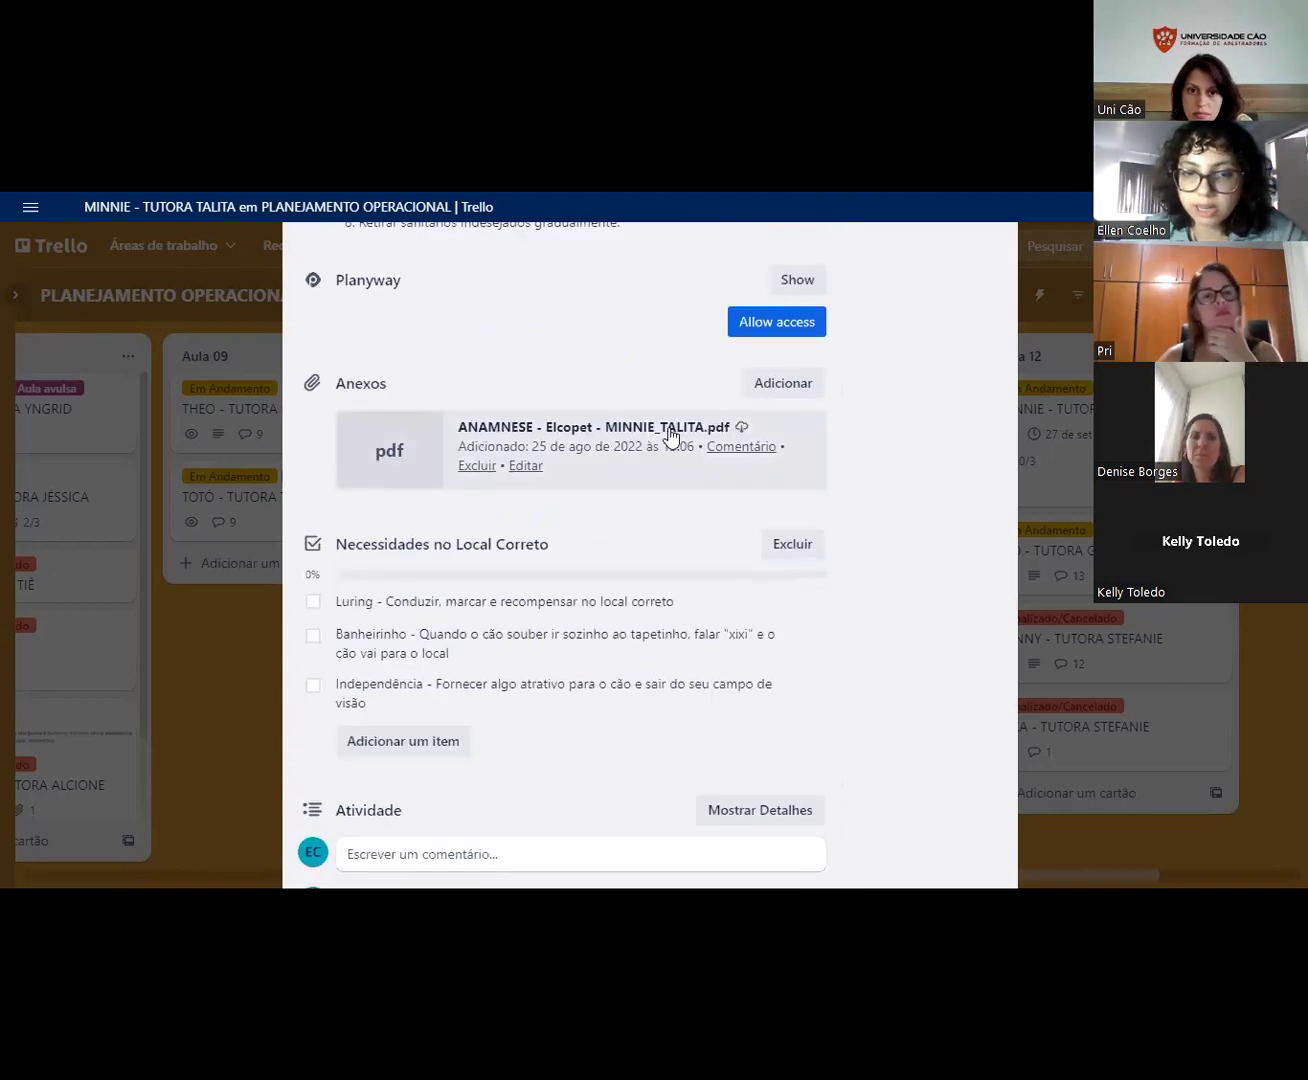
scroll(511, 374, "down", 2)
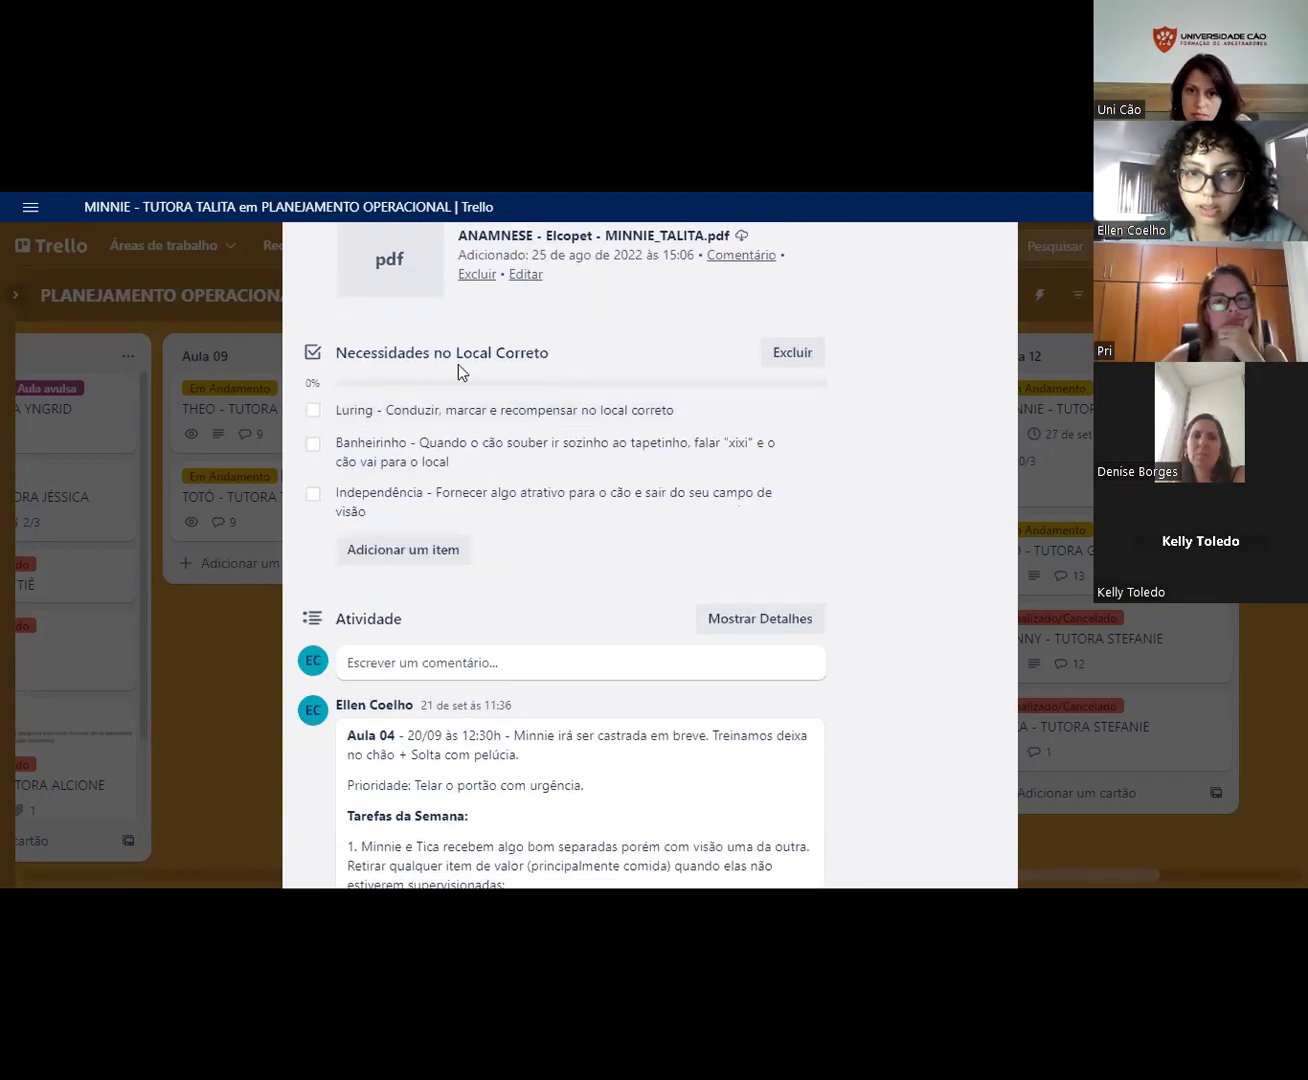
scroll(800, 416, "up", 1)
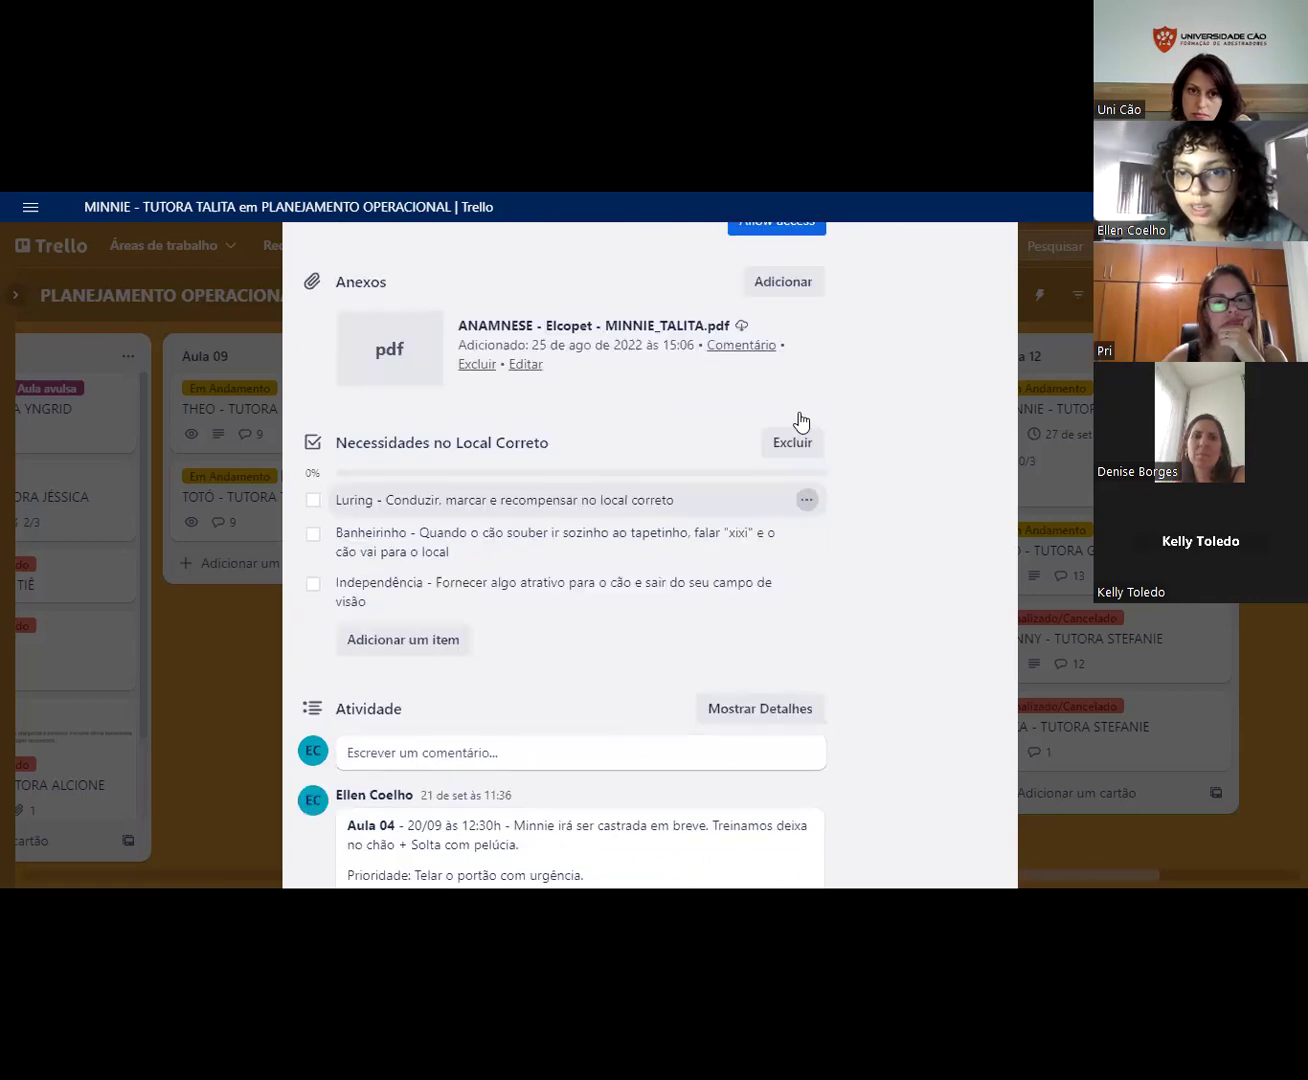
Step: Add a checklist to the Minnie card with its items copied from the "Latidos em Excesso" protocol
scroll(948, 372, "up", 5)
scroll(948, 372, "up", 2)
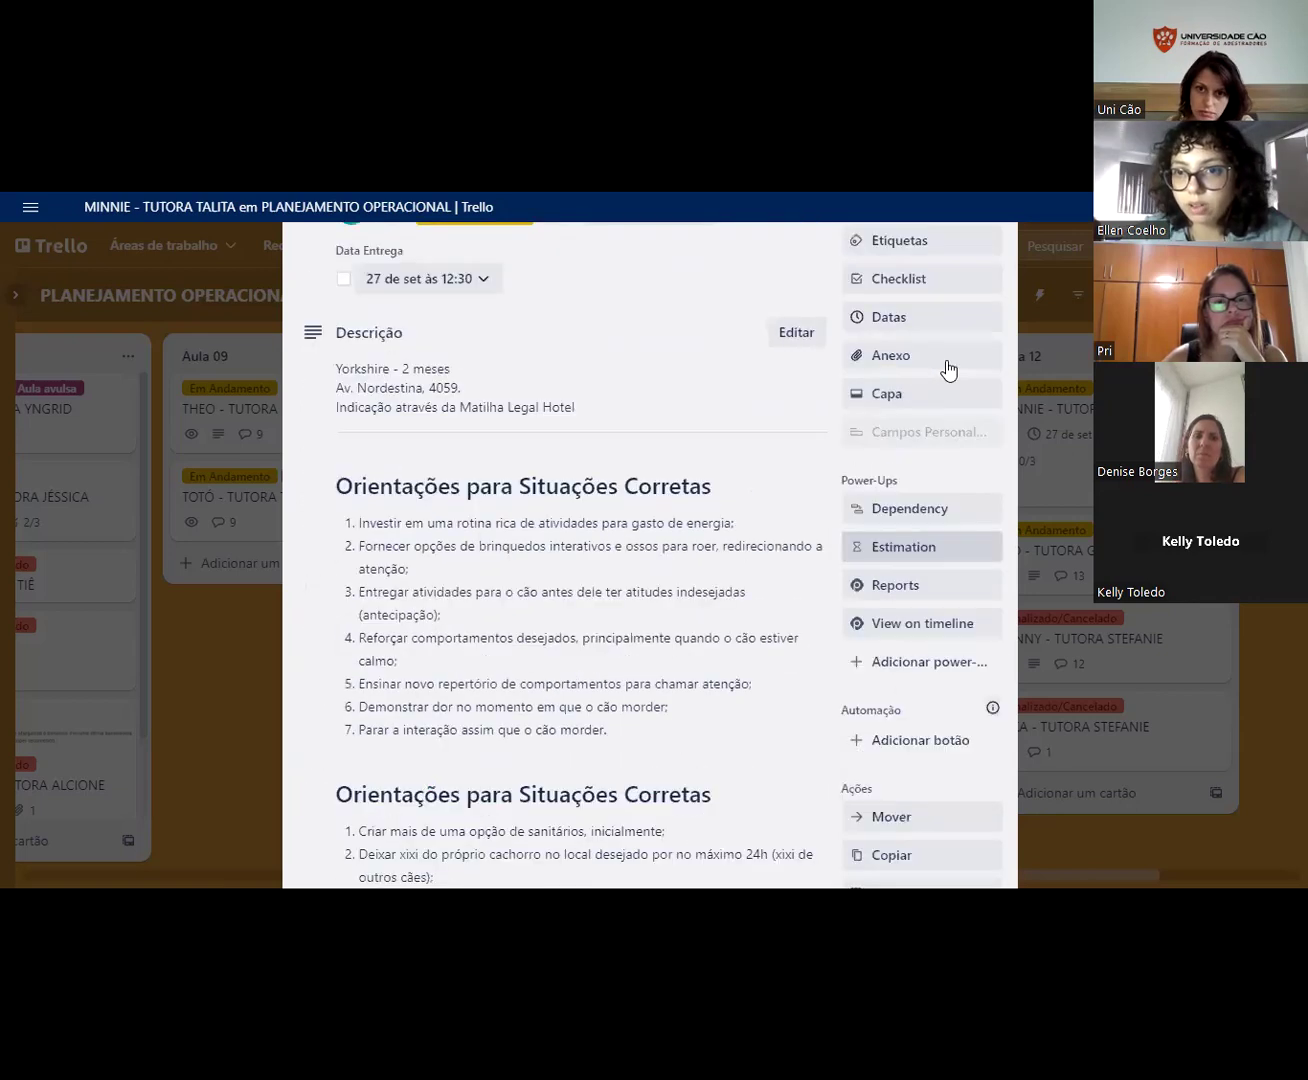
scroll(1052, 380, "up", 1)
left_click(940, 374)
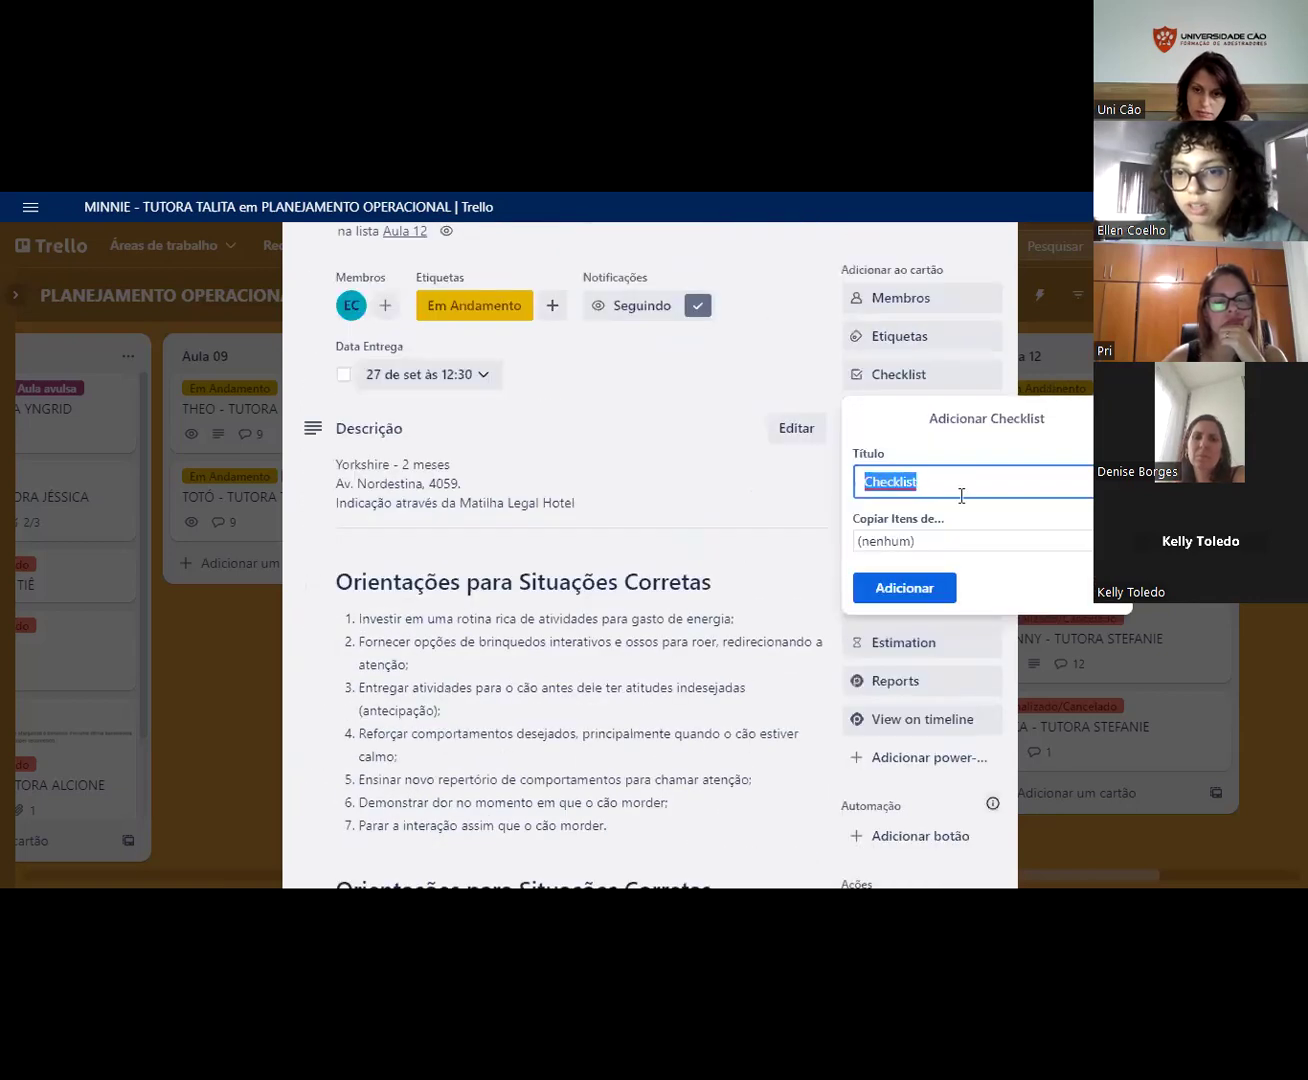
left_click(927, 544)
scroll(1010, 410, "down", 5)
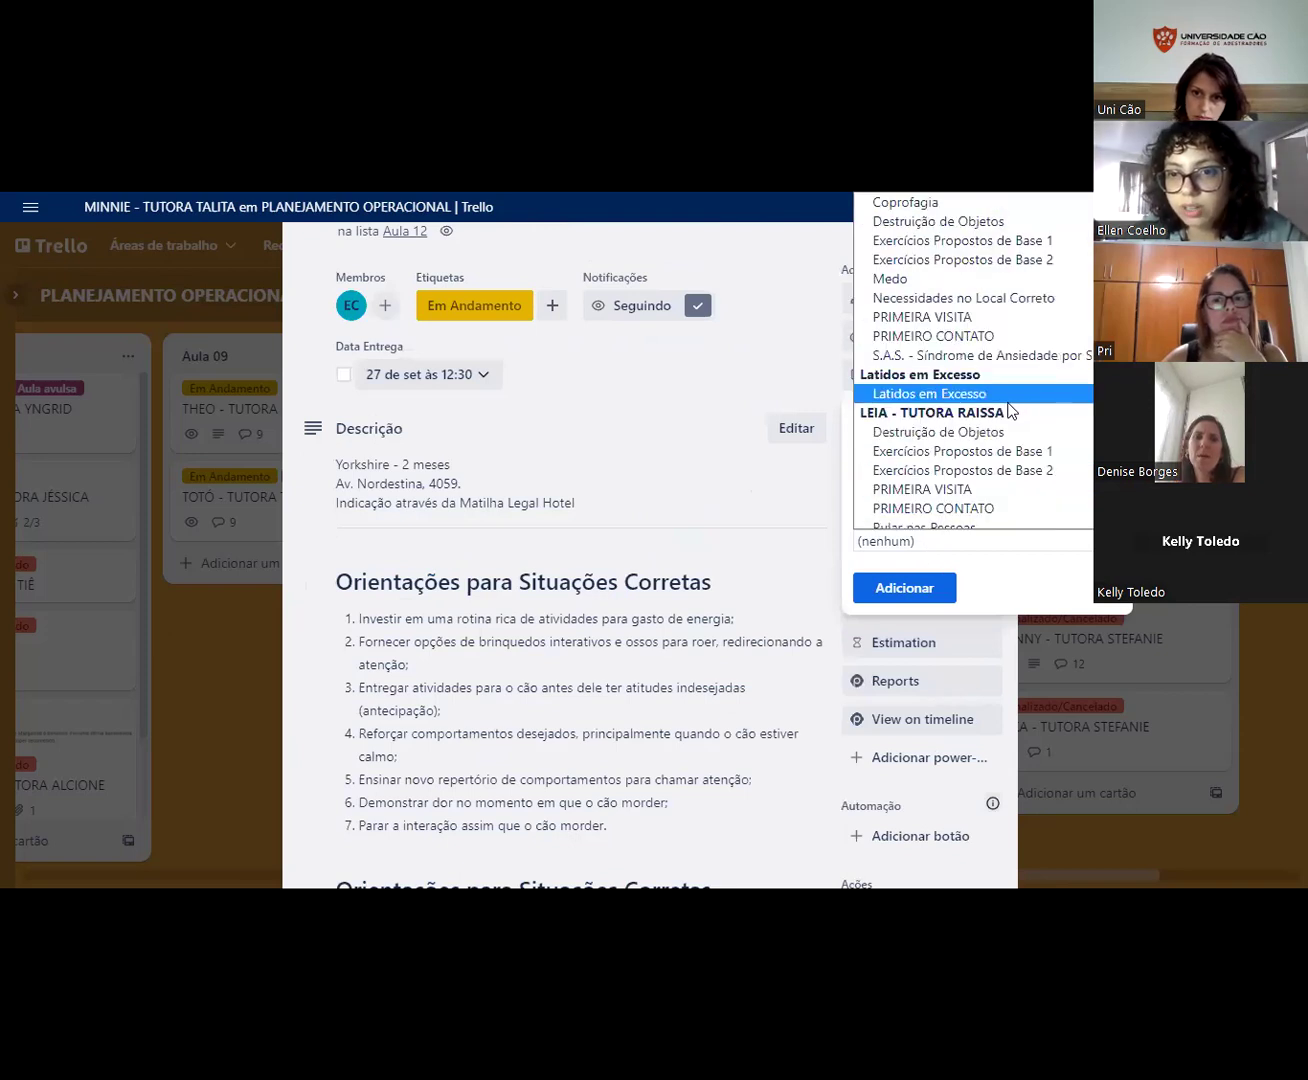
left_click(897, 594)
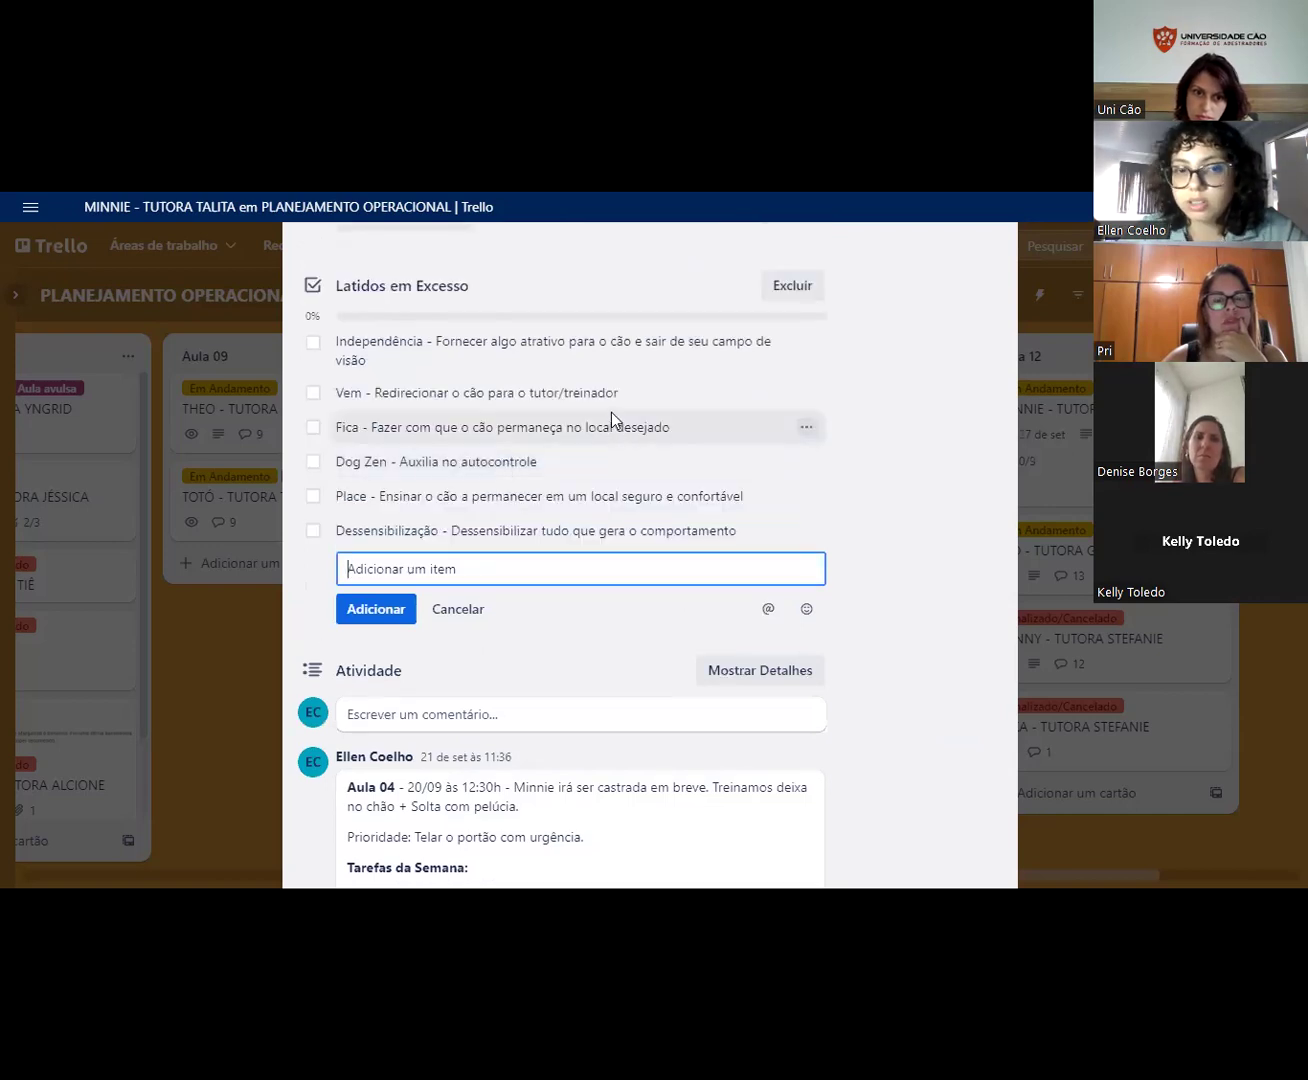
Step: Review the items of the "Latidos em Excesso" checklist and the "Aula 04" comment on the Minnie card
scroll(625, 374, "down", 5)
scroll(673, 374, "up", 4)
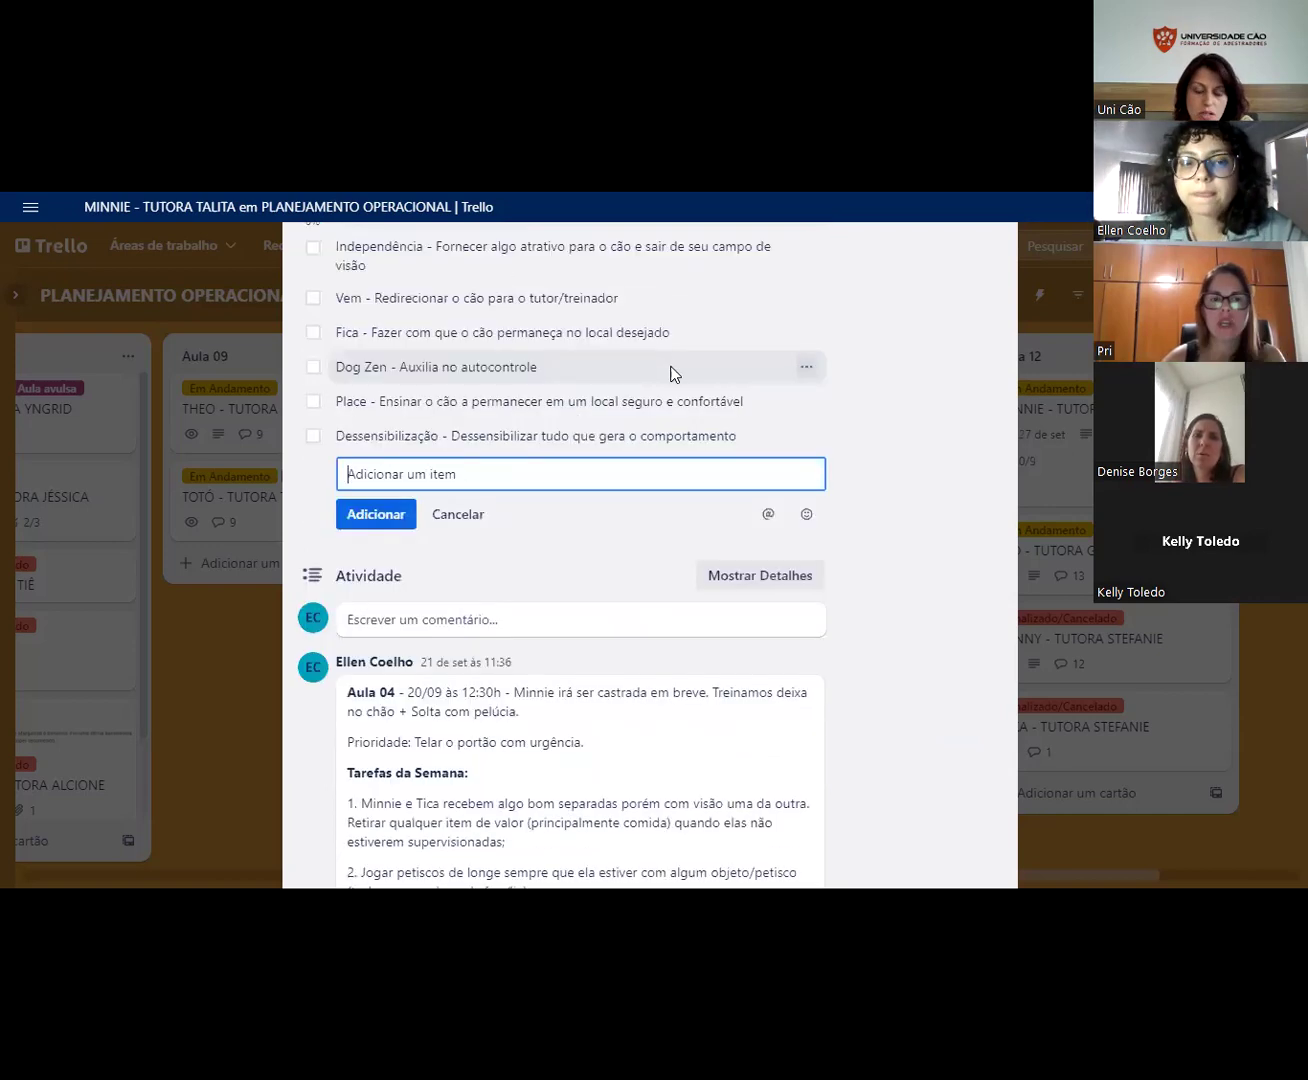
scroll(715, 403, "up", 2)
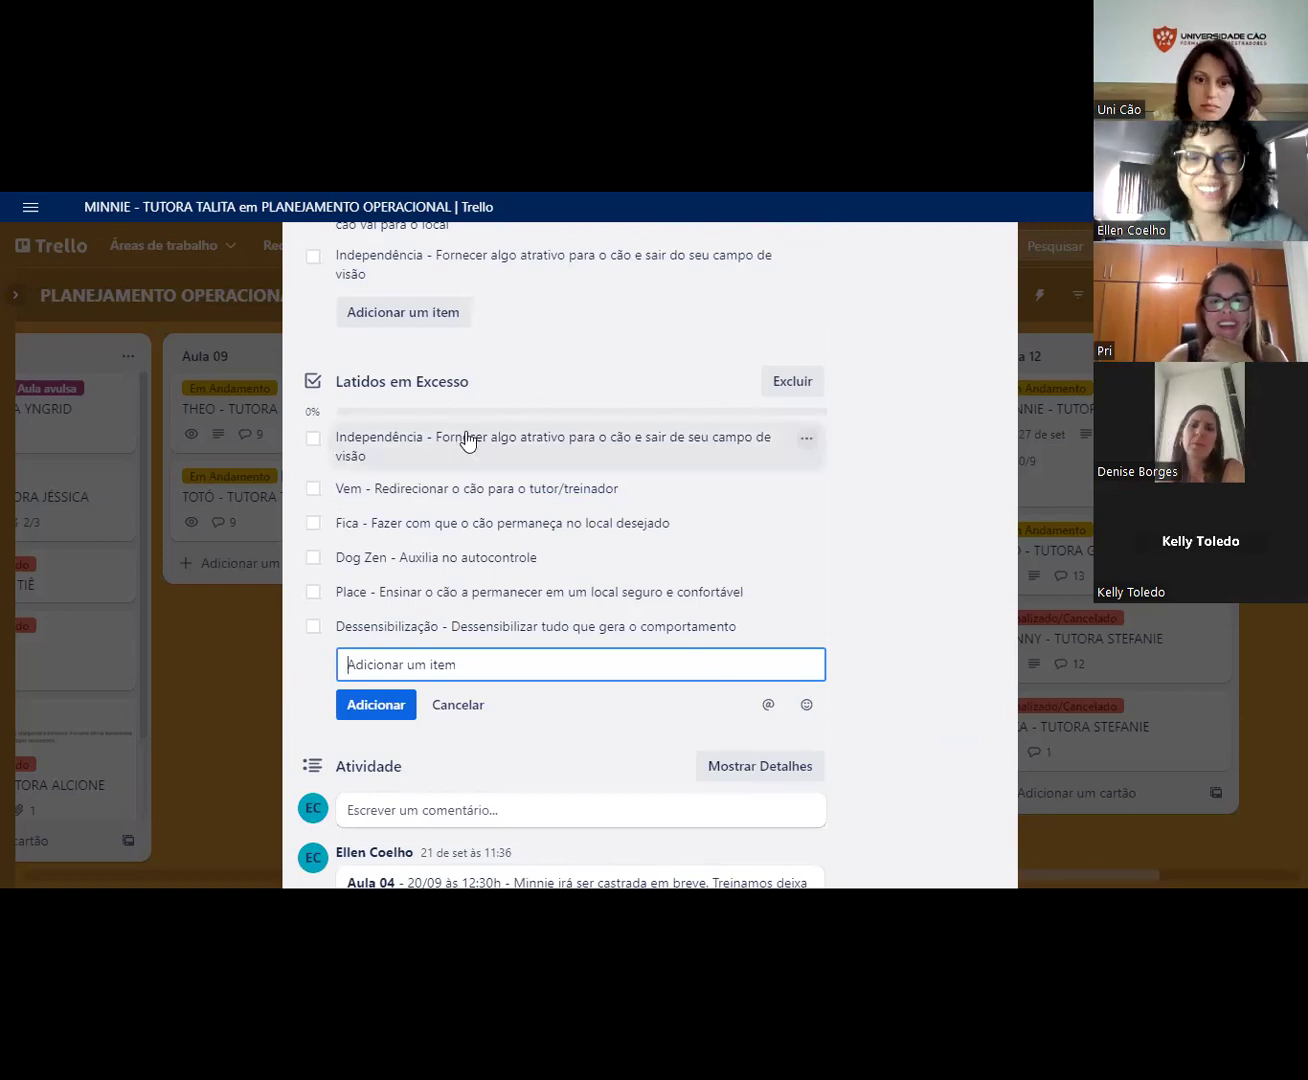
scroll(469, 485, "down", 2)
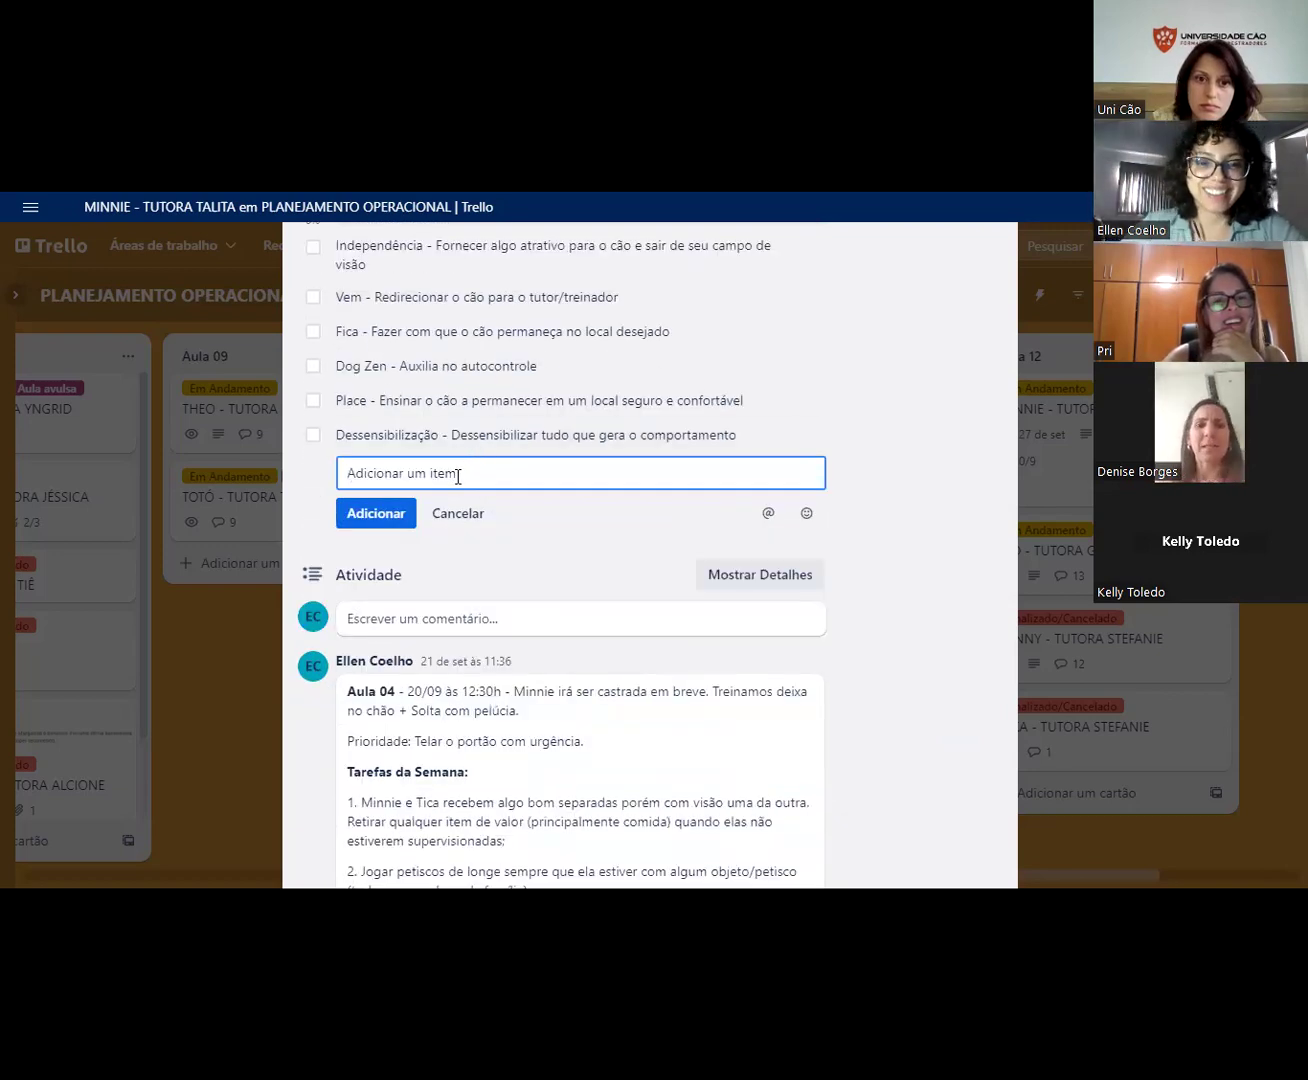
scroll(458, 477, "down", 2)
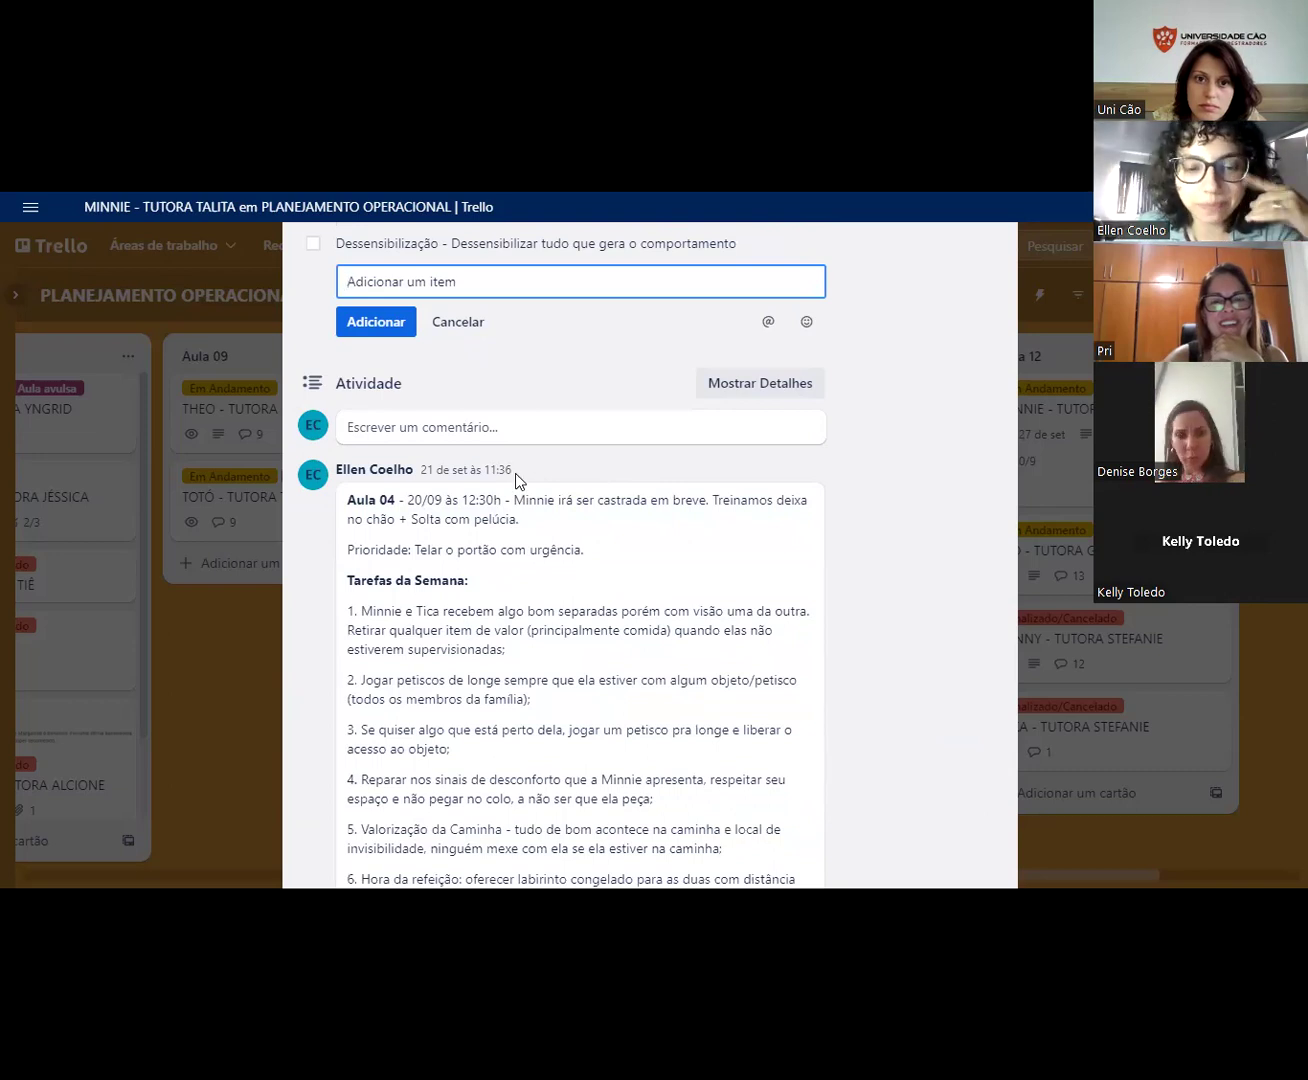
scroll(516, 481, "up", 2)
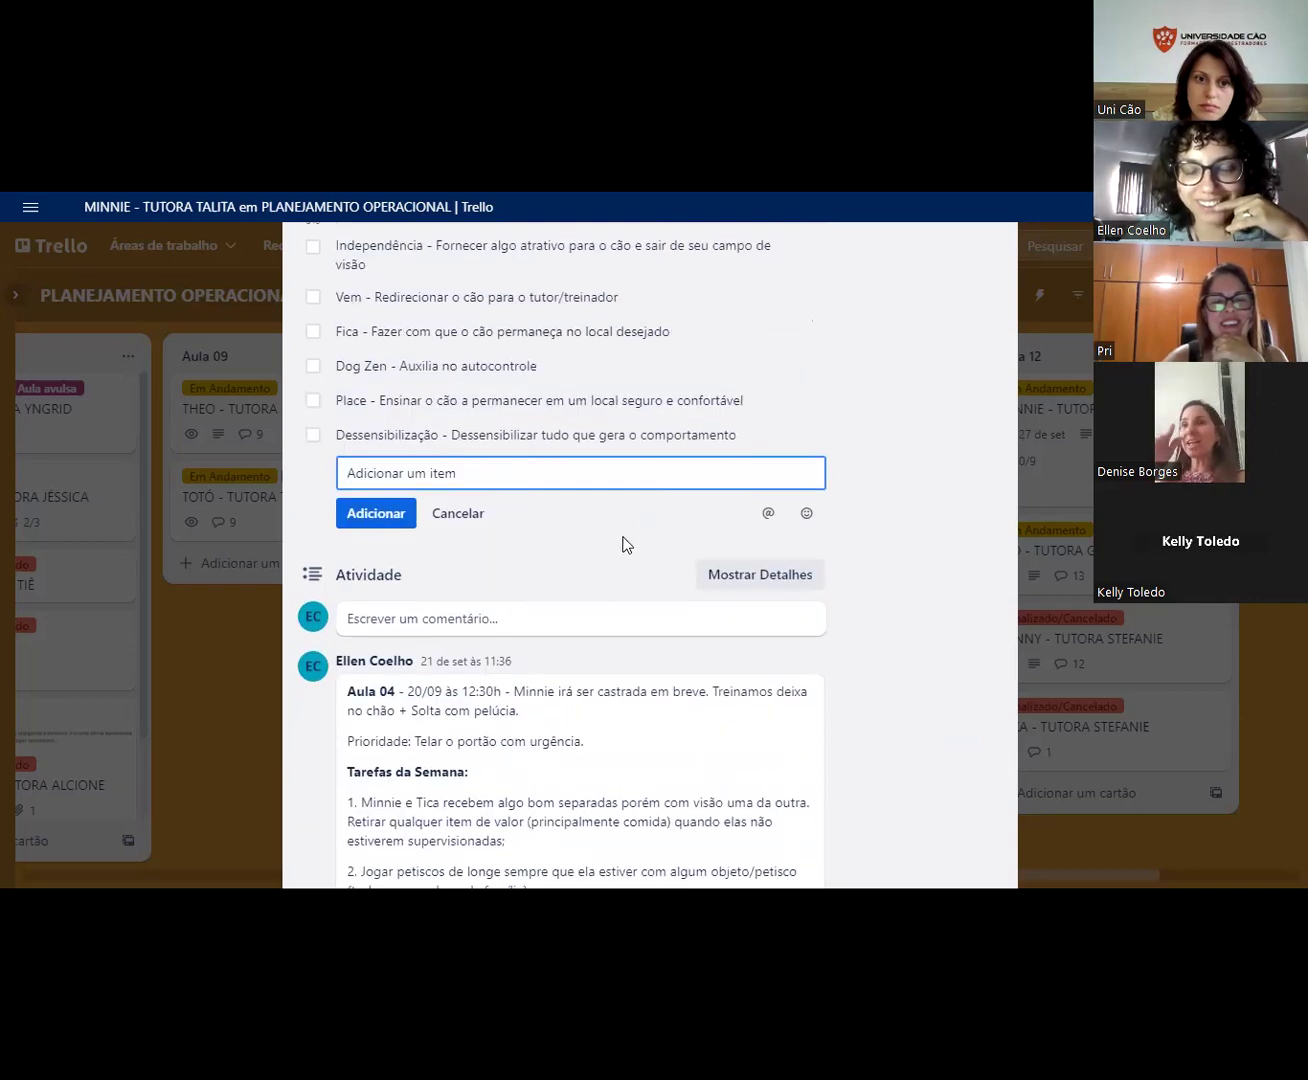
scroll(603, 581, "up", 1)
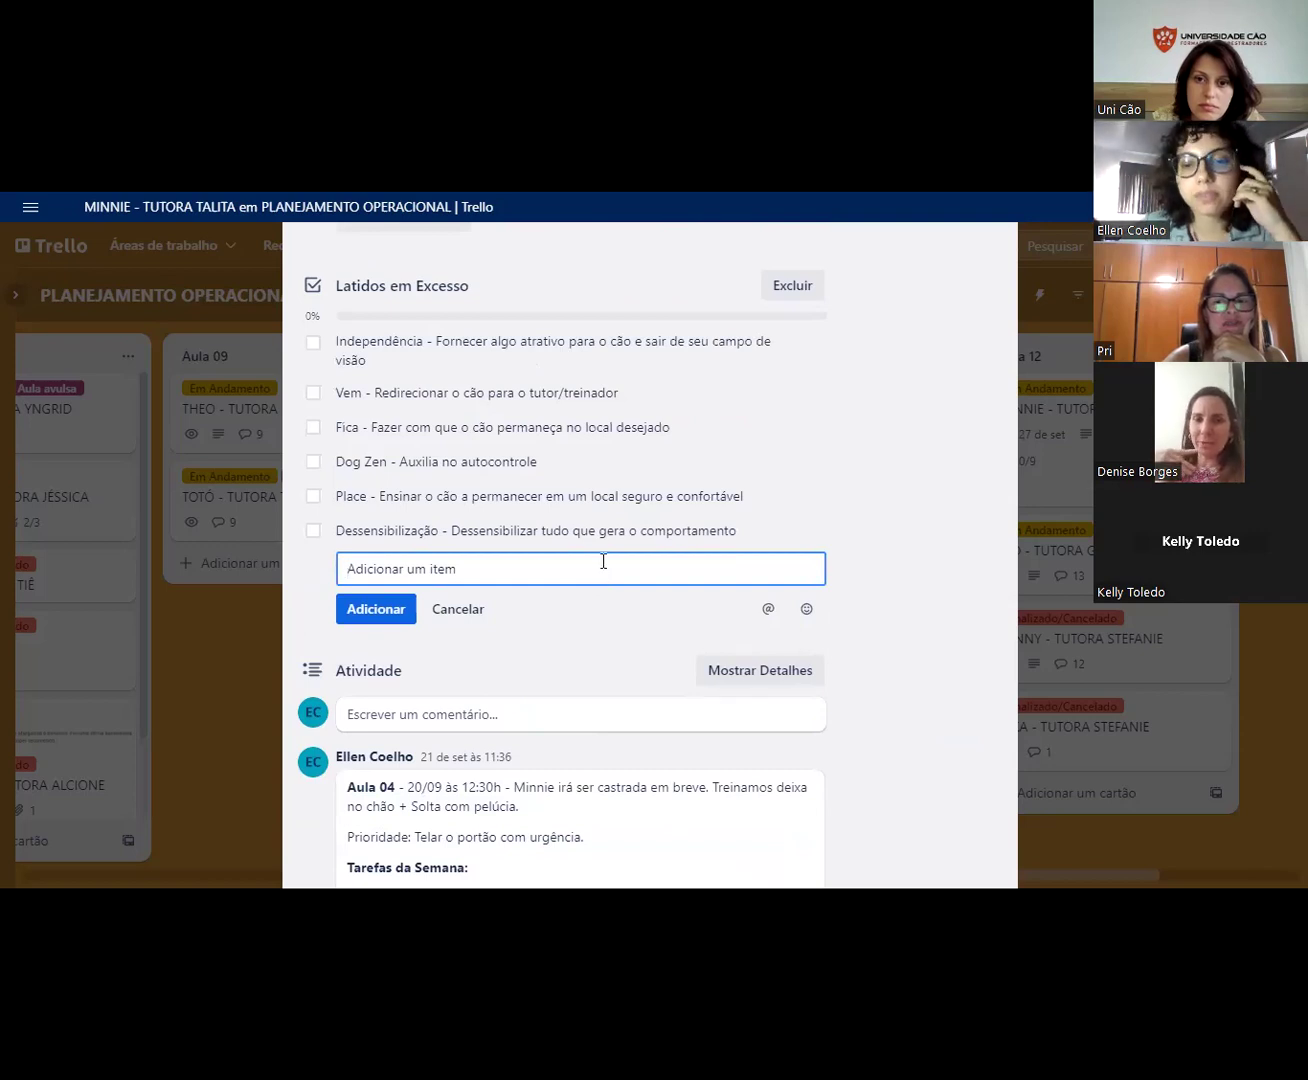
scroll(368, 430, "up", 2)
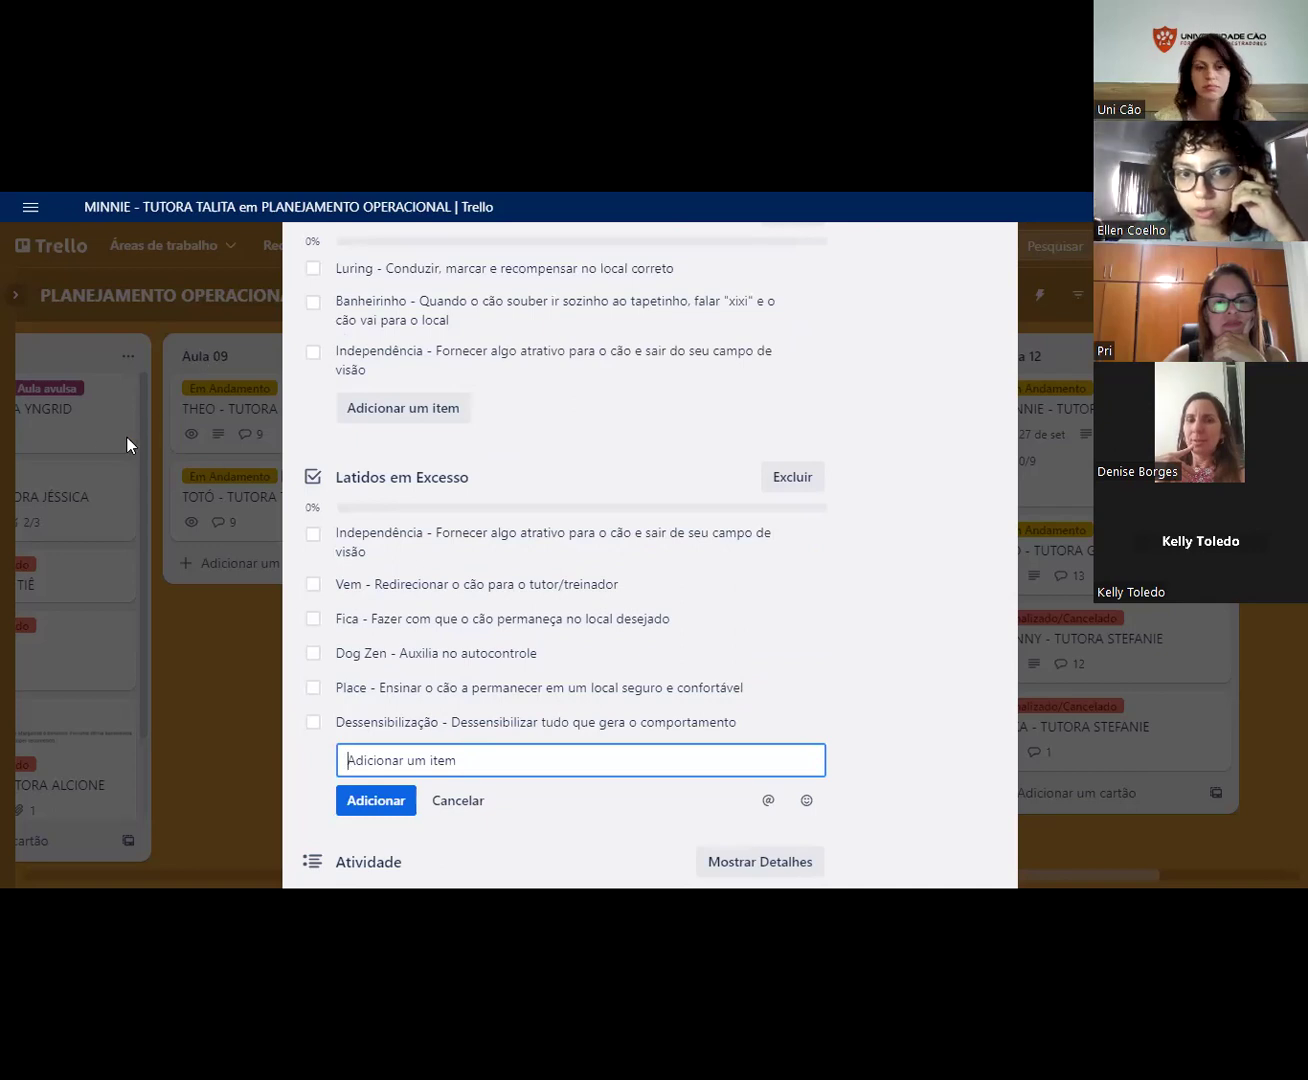
Step: Add another checklist to the Minnie card with its items copied from the "Coprofagia" protocol
scroll(967, 556, "up", 15)
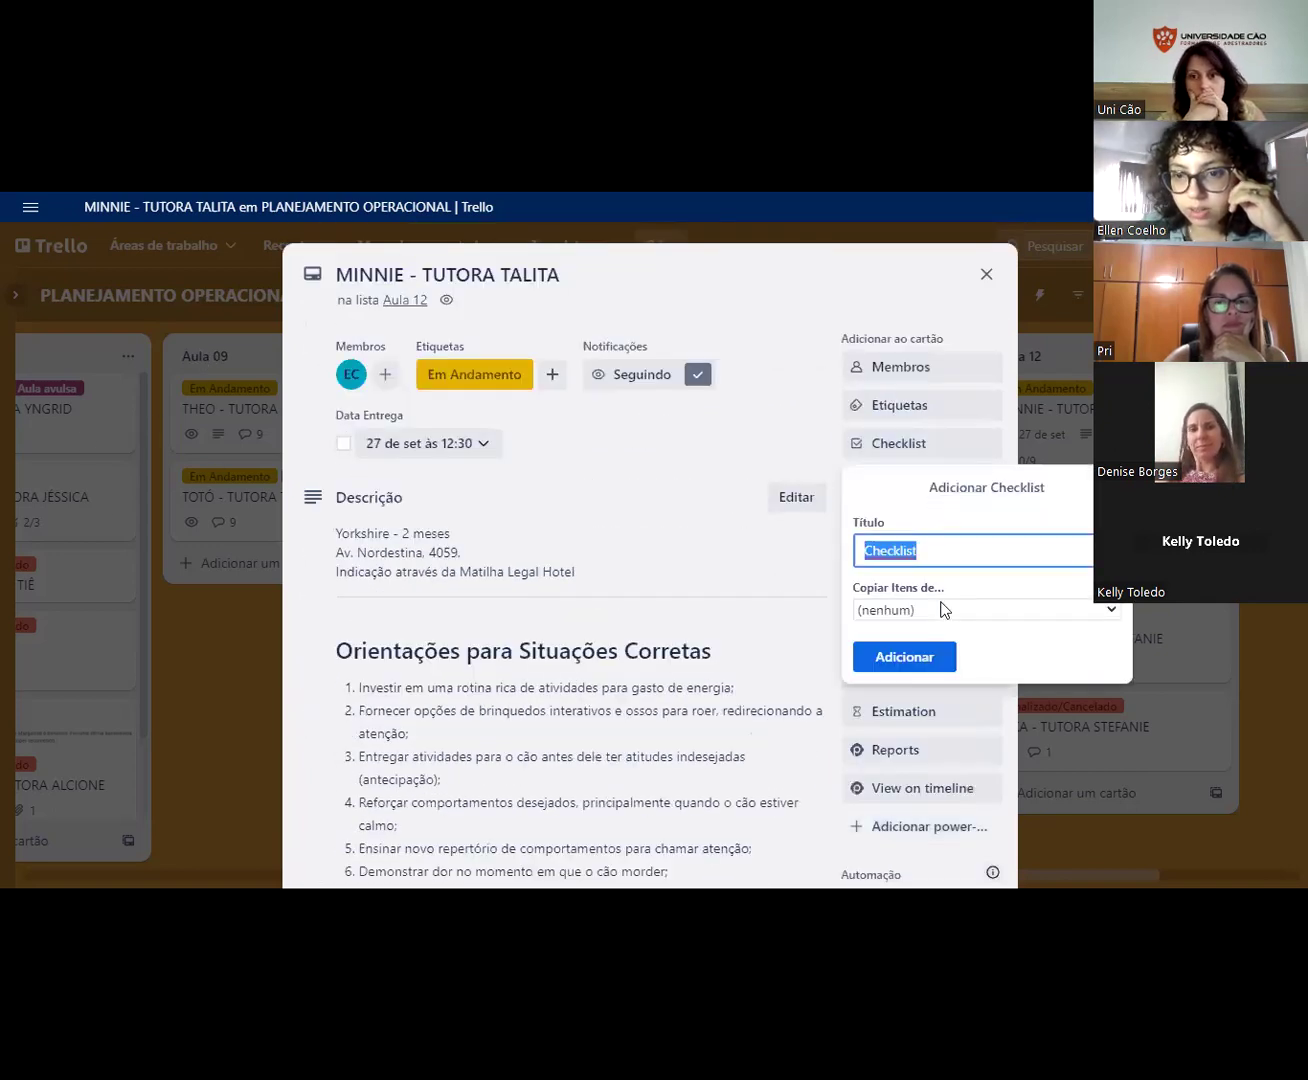
left_click(942, 609)
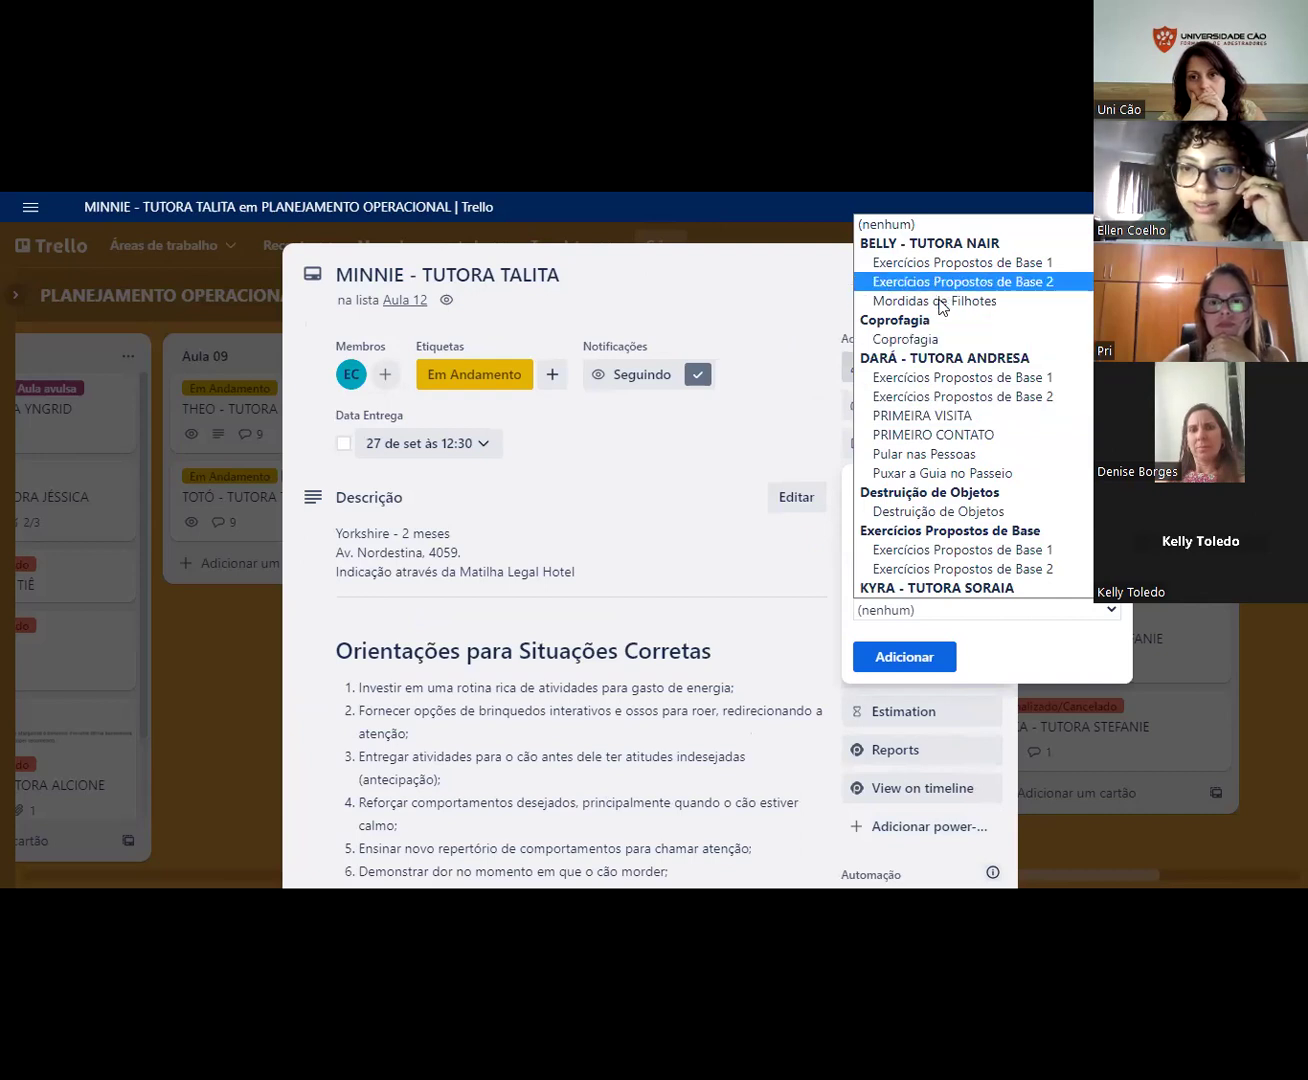
left_click(944, 337)
left_click(911, 657)
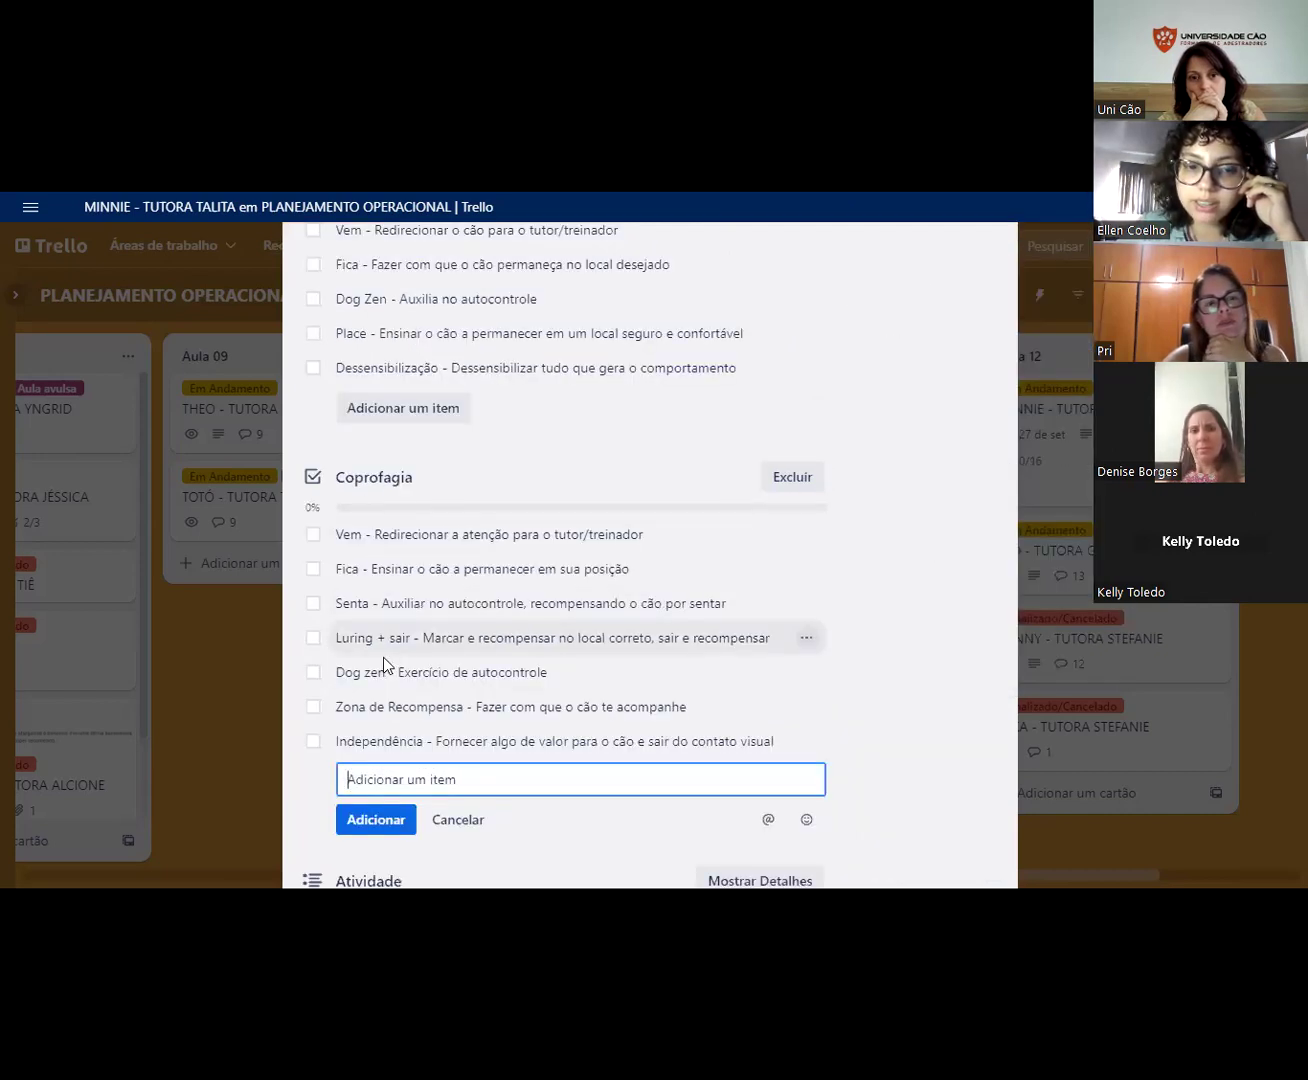
scroll(385, 655, "down", 3)
scroll(387, 650, "down", 3)
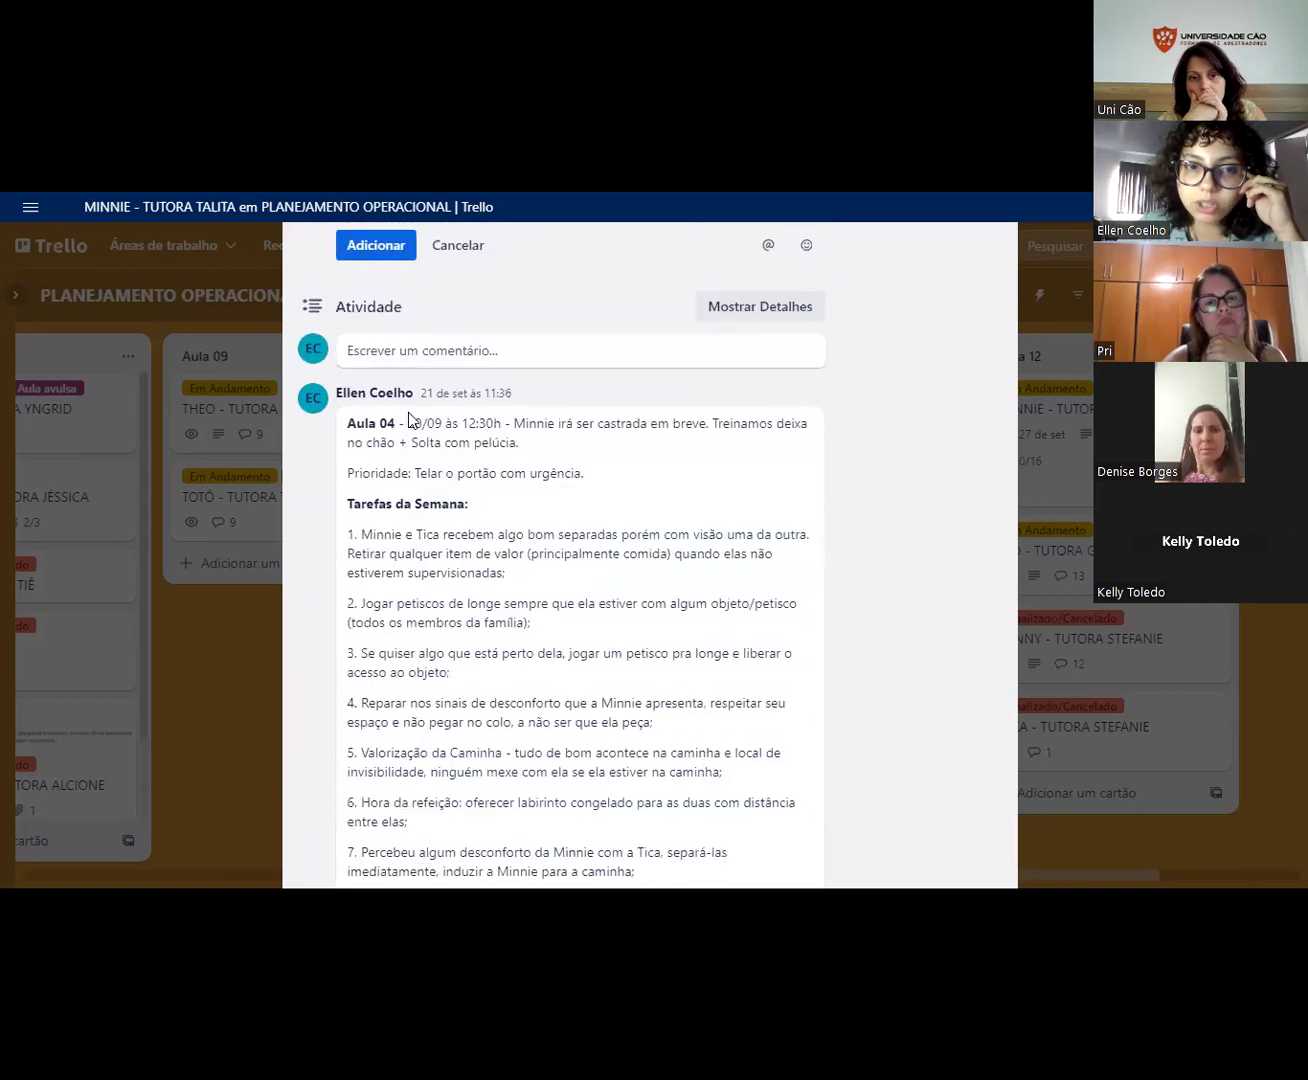
Step: Review the items of the "Coprofagia" checklist on the Minnie card
scroll(412, 418, "up", 3)
scroll(390, 350, "up", 3)
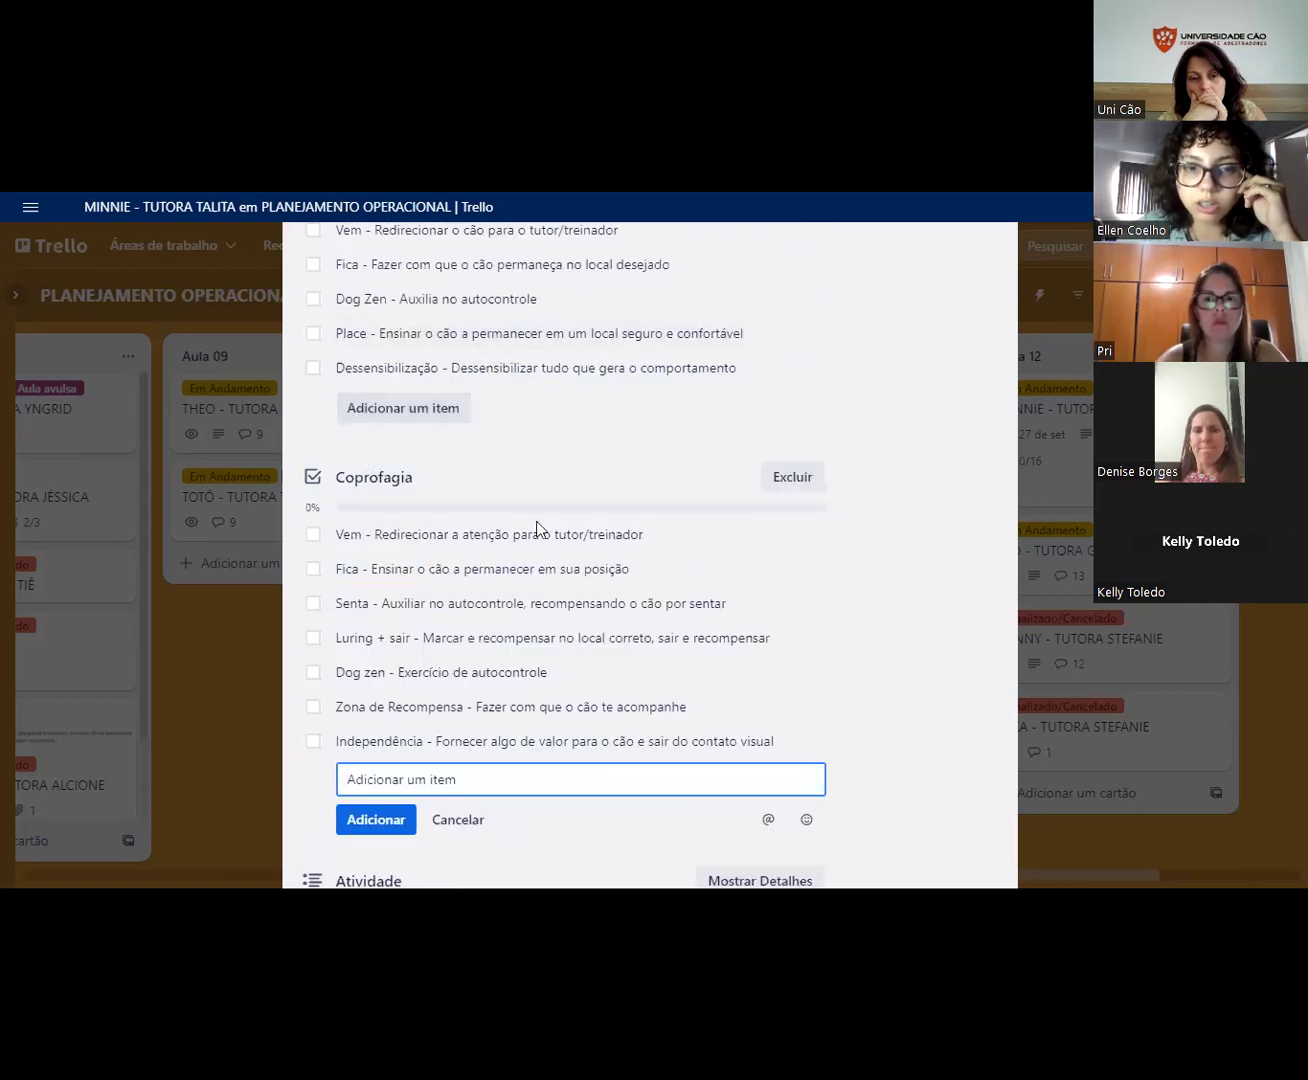
scroll(550, 500, "down", 3)
scroll(540, 460, "down", 1)
scroll(601, 497, "up", 3)
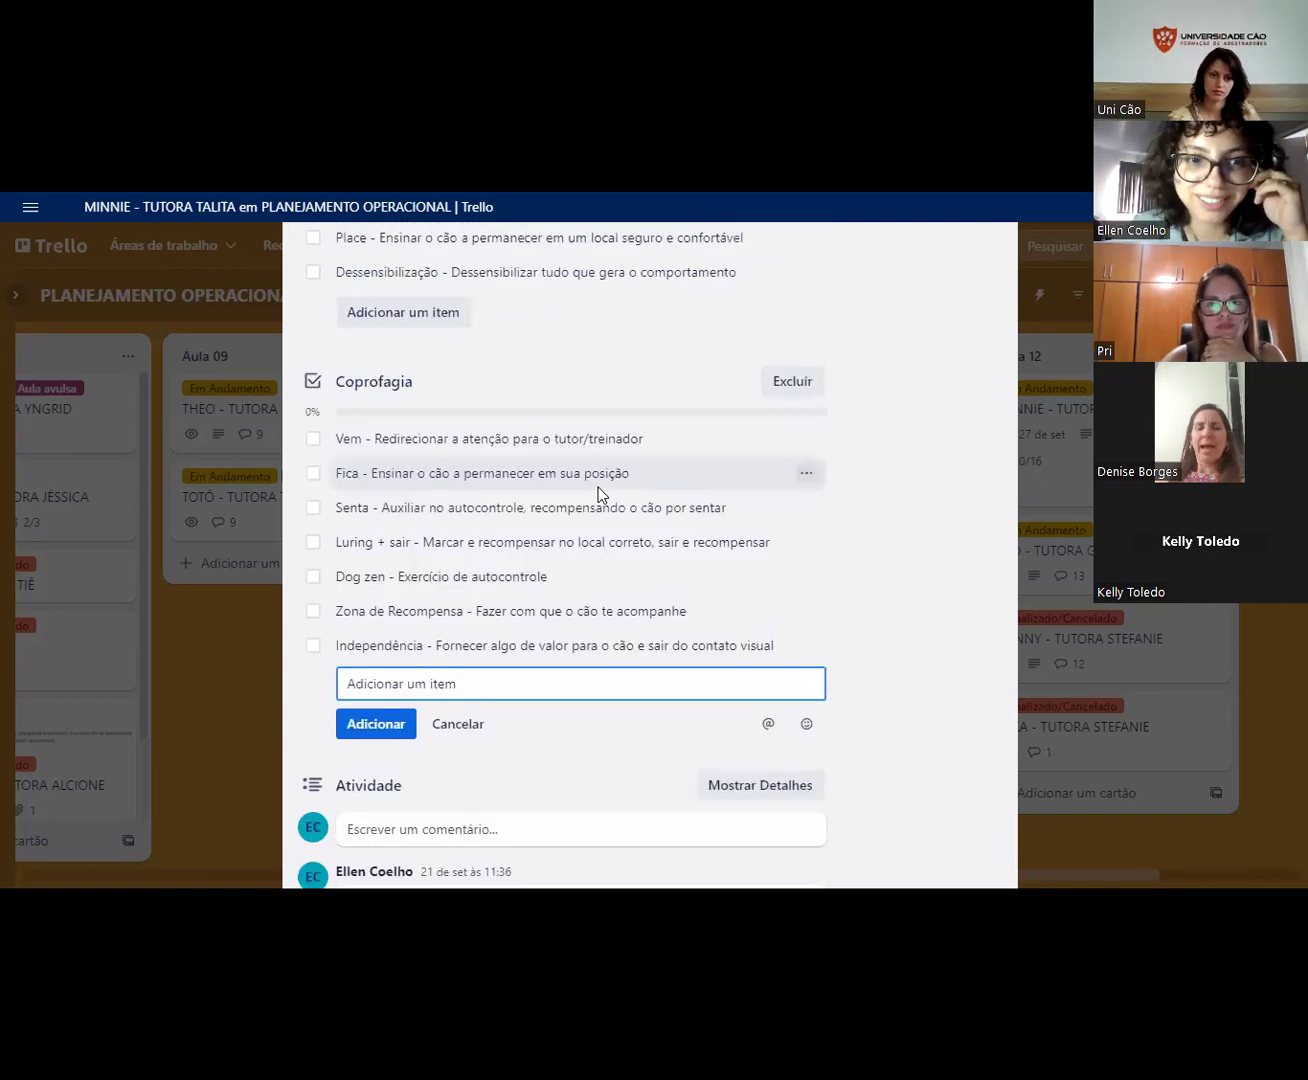
scroll(597, 491, "down", 3)
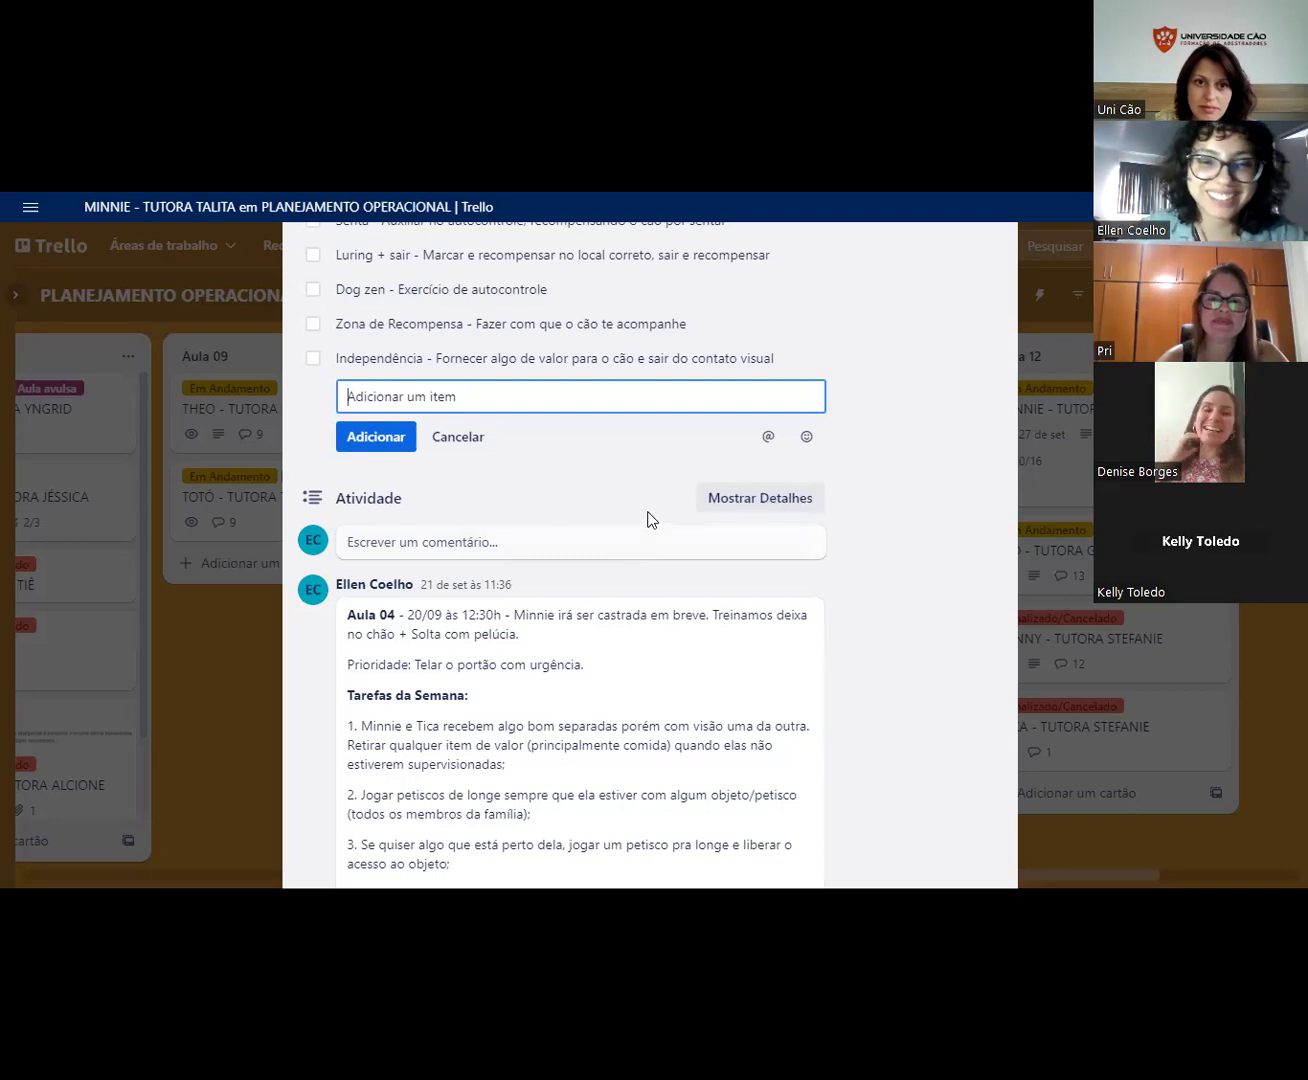
Step: Compare the "Aula 04", "Aula 03" and "Aula 02" lesson comments in the Minnie card's activity
scroll(607, 513, "down", 3)
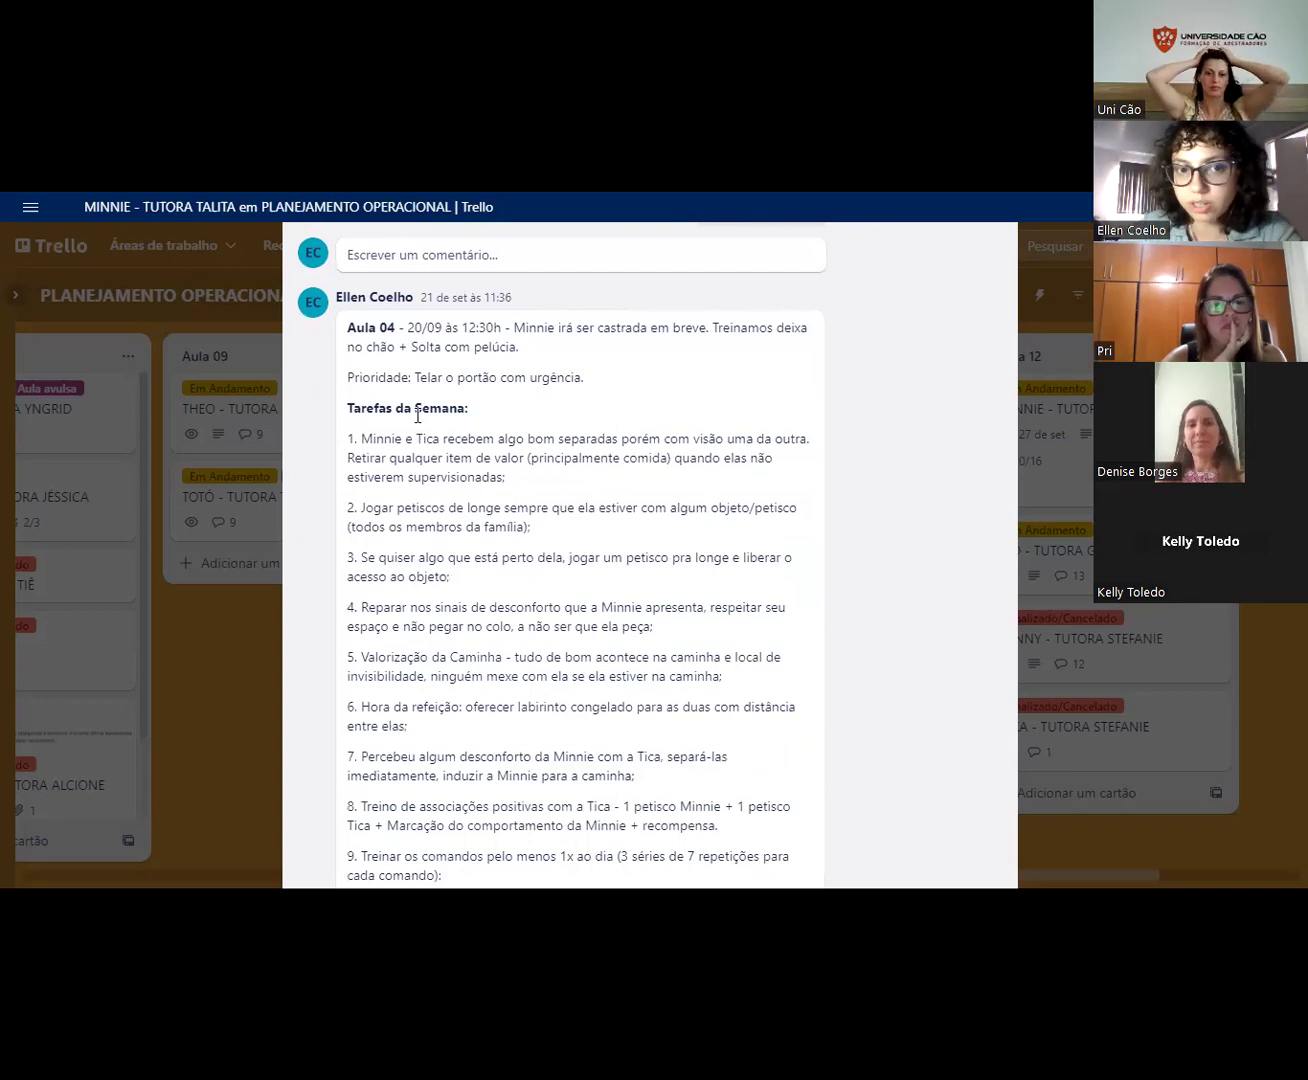
scroll(418, 432, "down", 1)
scroll(420, 426, "down", 2)
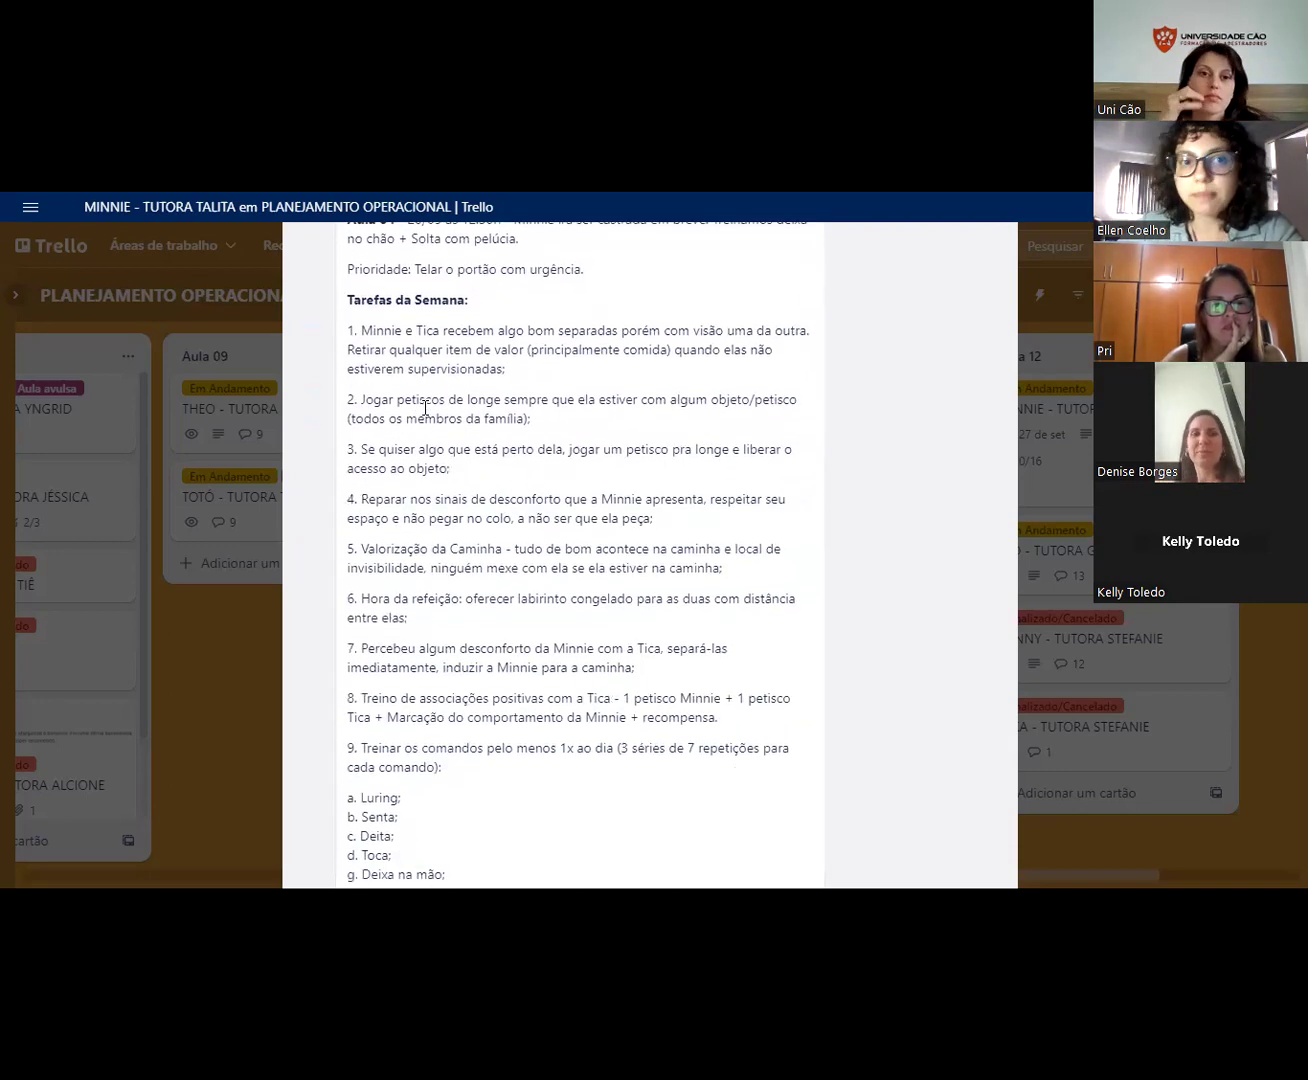
scroll(425, 414, "down", 4)
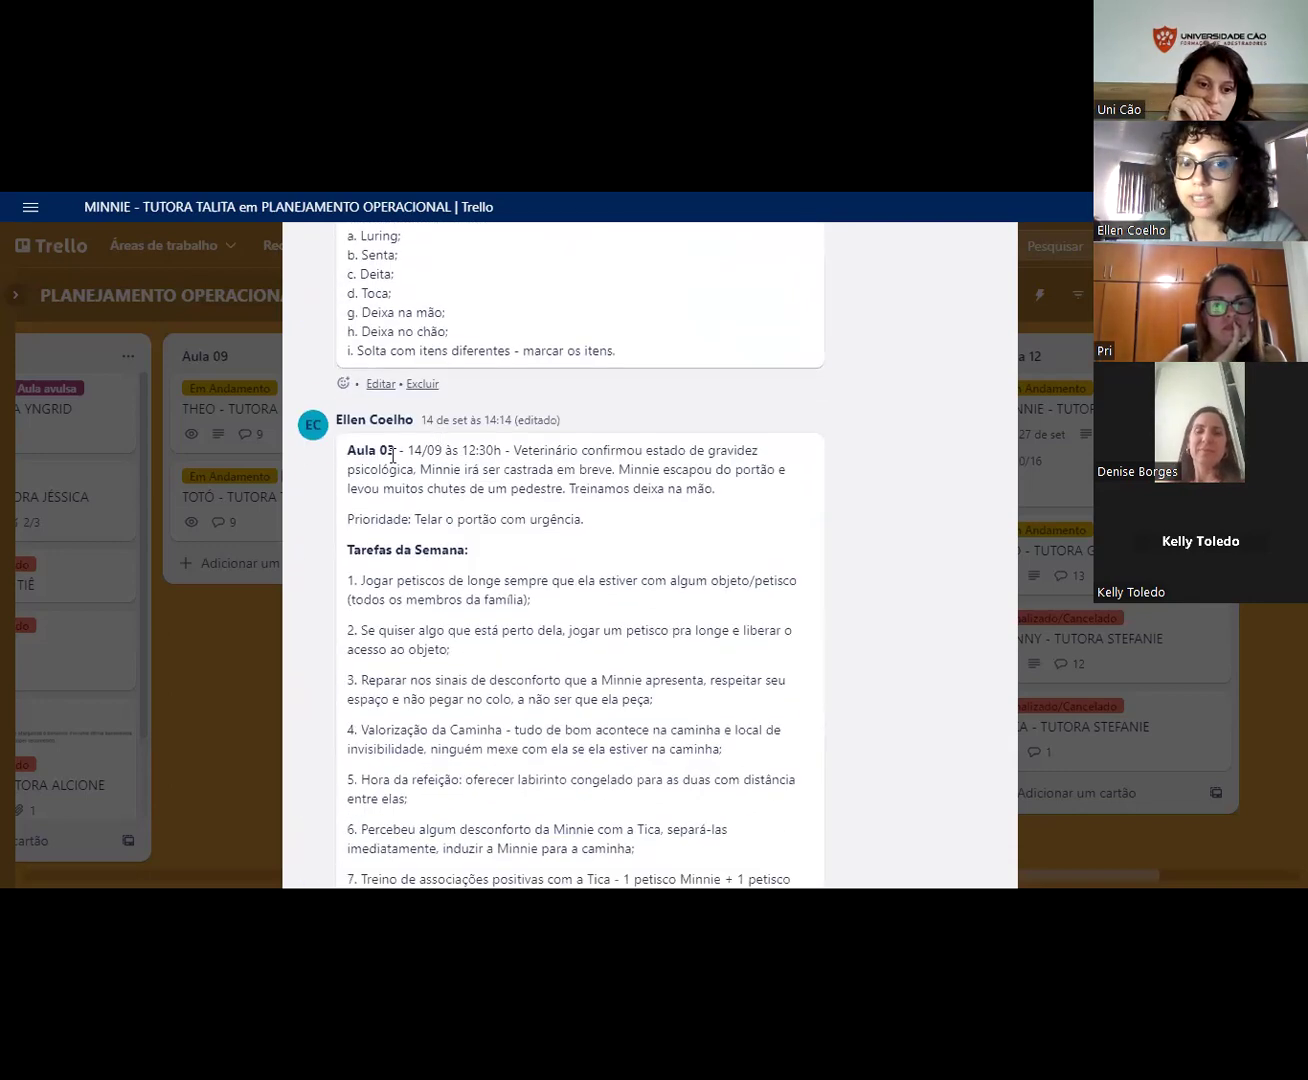
left_click_drag(369, 451, 400, 452)
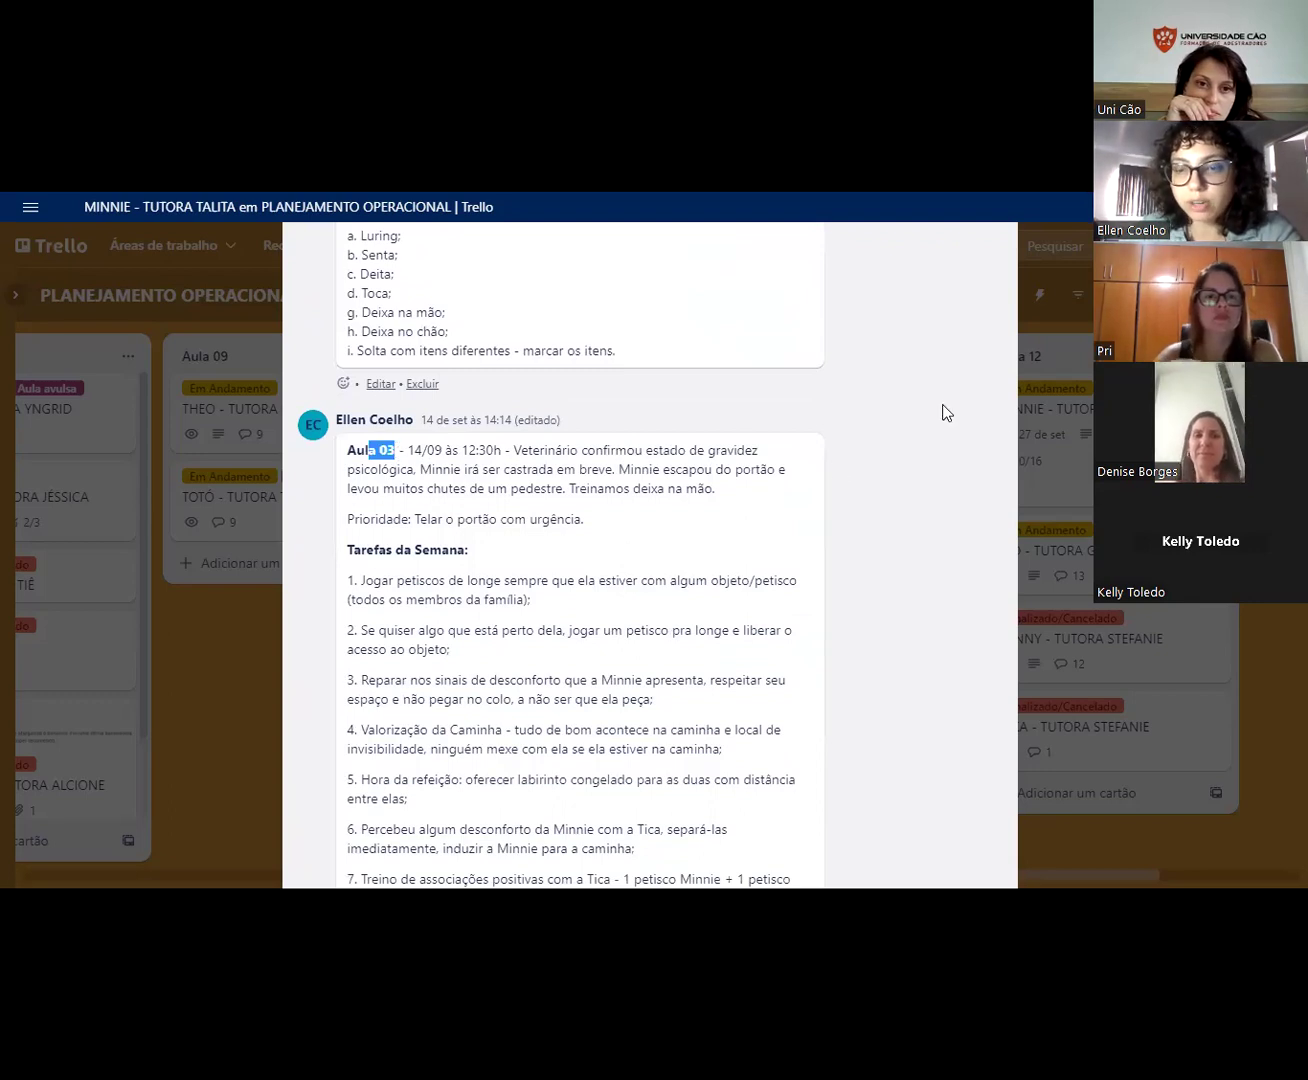
scroll(481, 539, "down", 9)
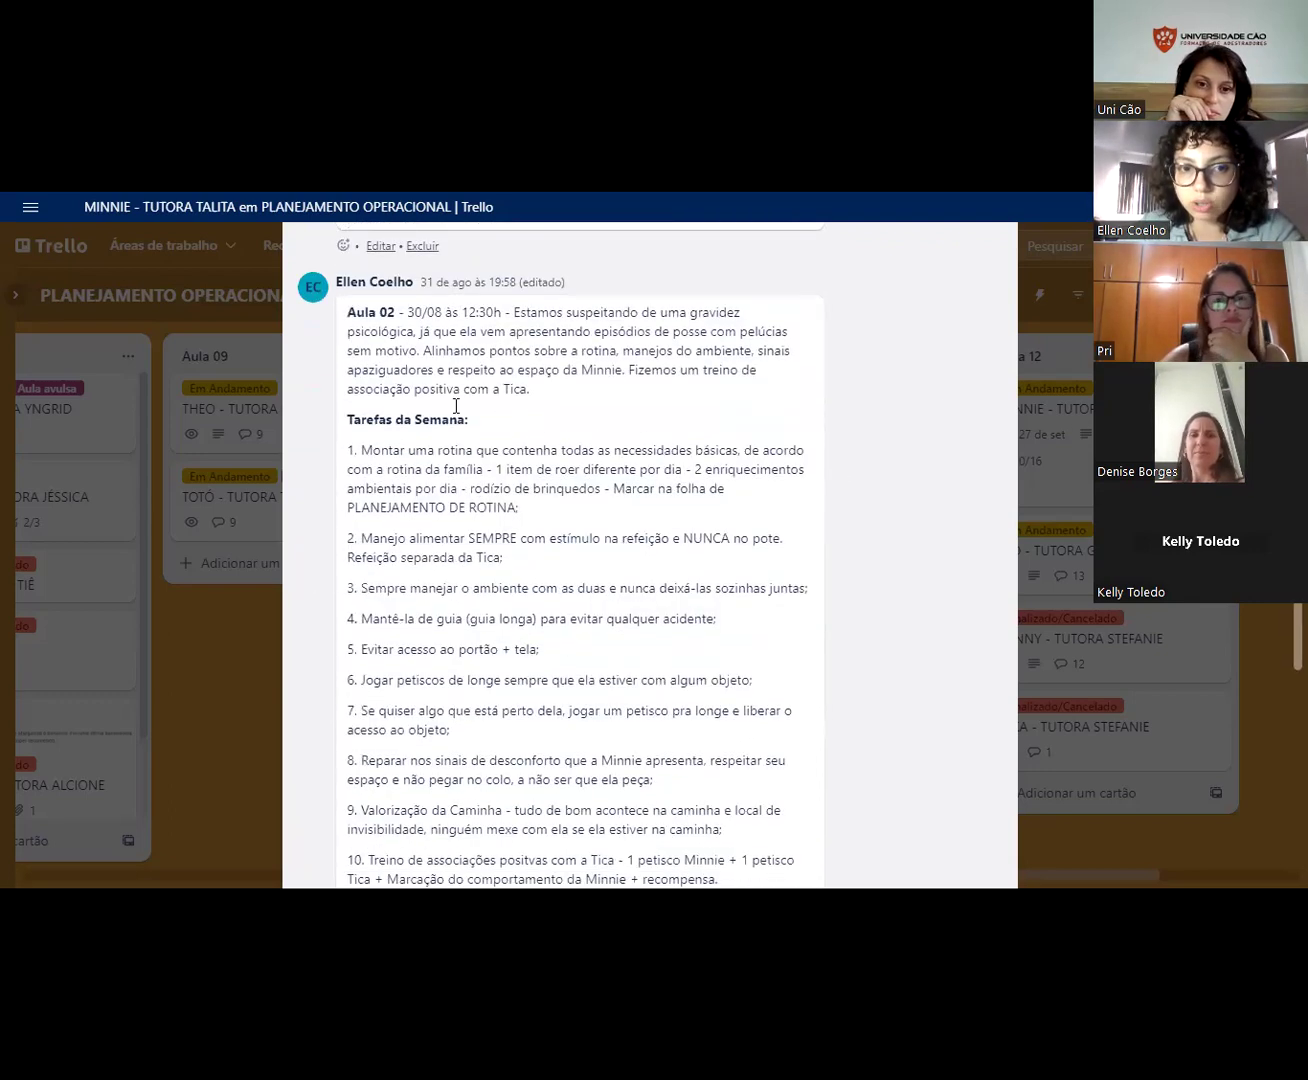
scroll(411, 425, "up", 9)
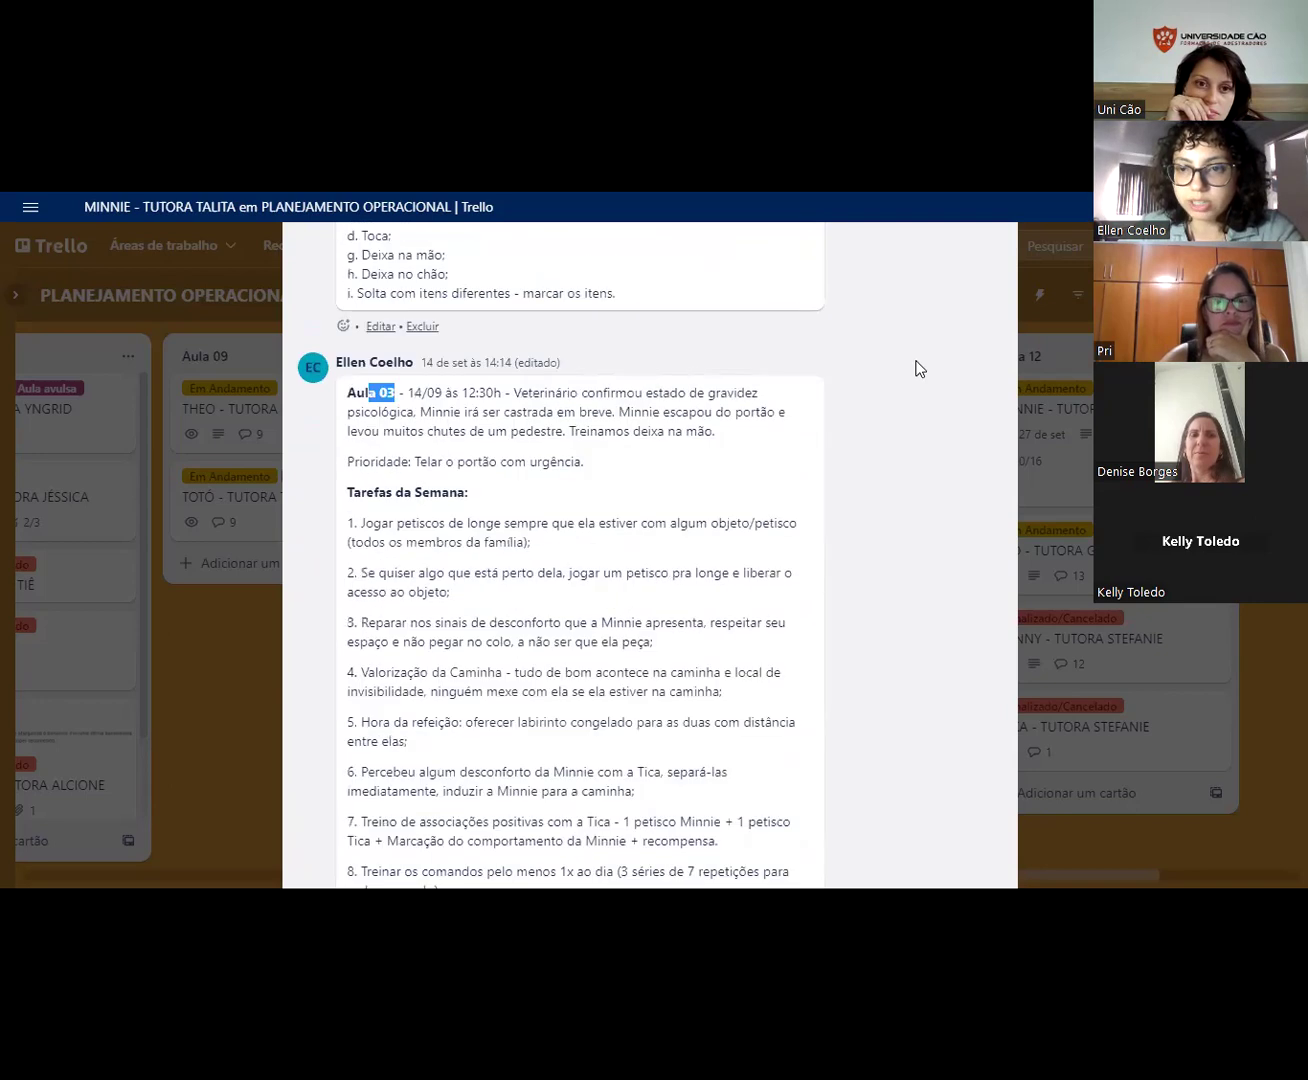
scroll(448, 524, "up", 9)
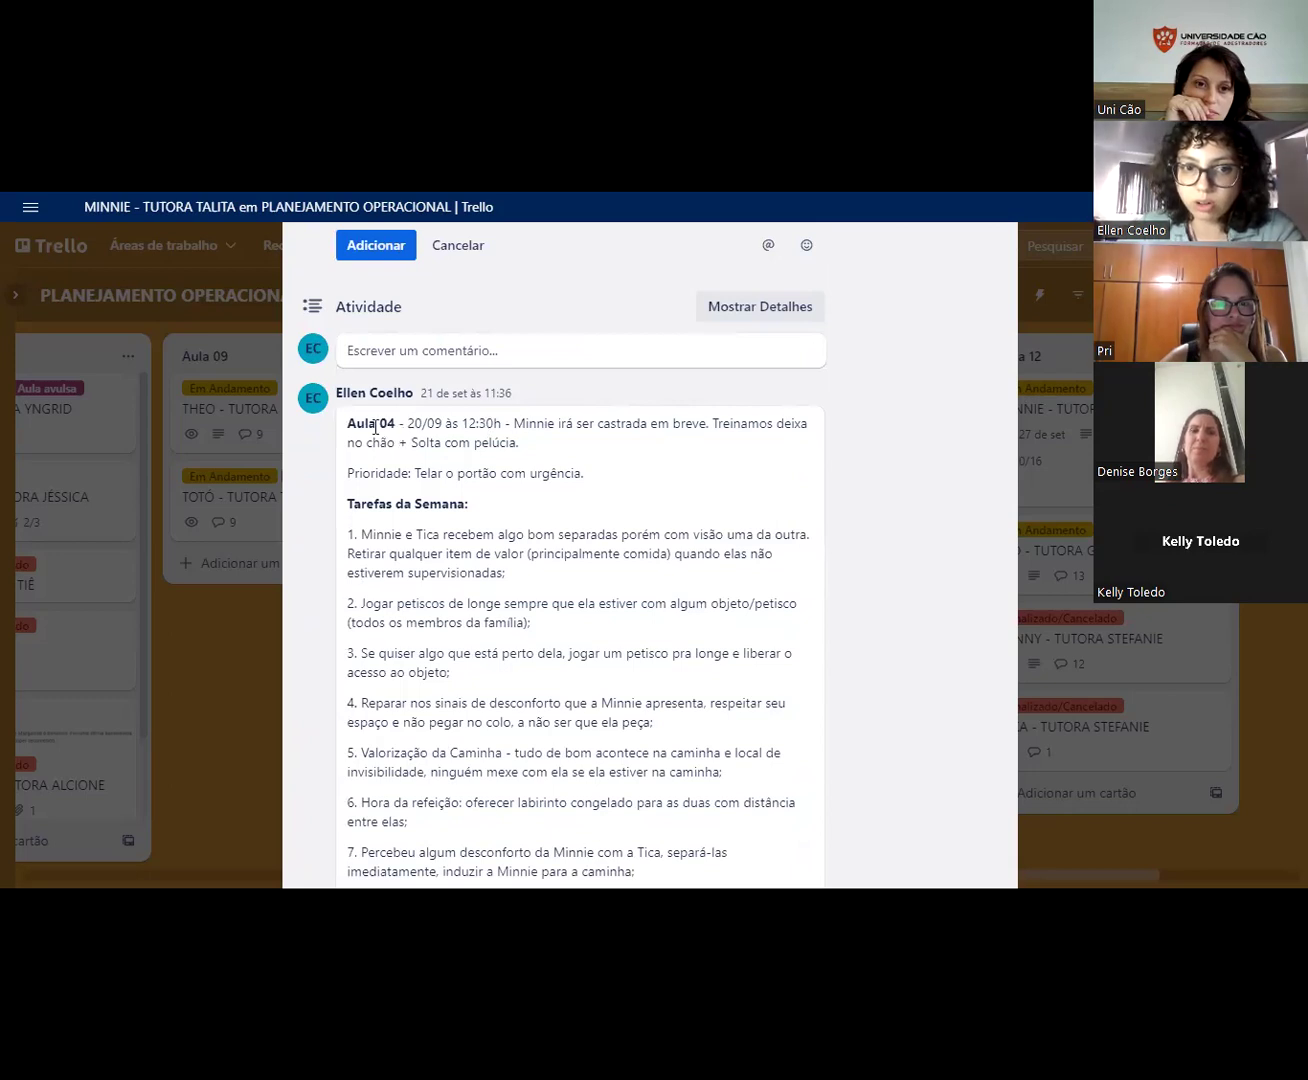
Step: Read through the "Aula 04" comment, highlighting its lesson note, the "Prioridade" line and the list of commands to train
scroll(419, 438, "down", 1)
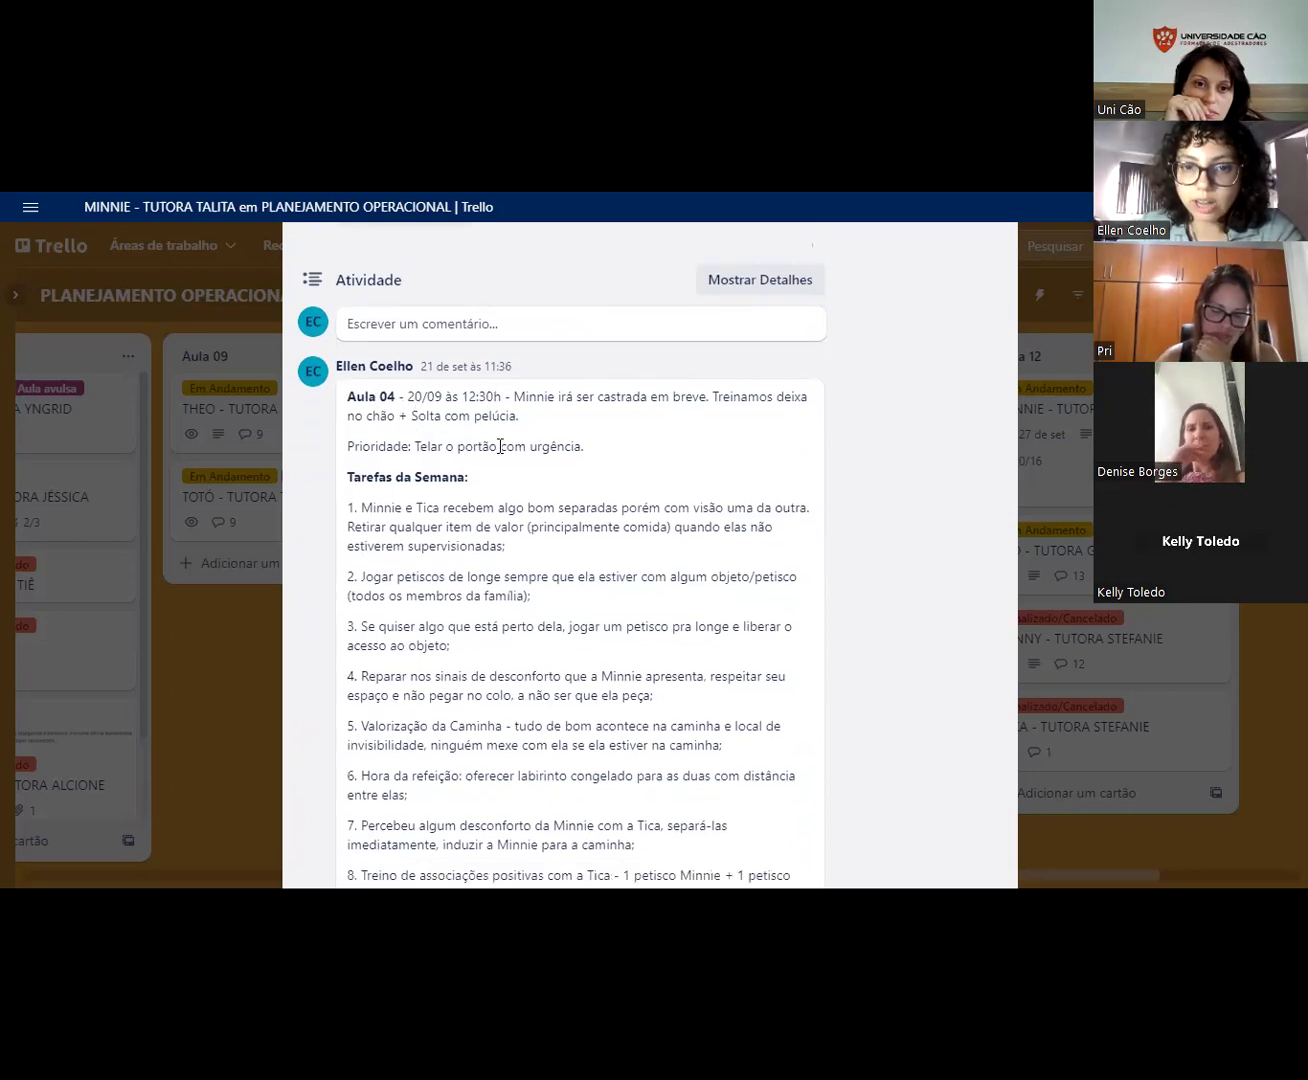
left_click_drag(513, 397, 711, 398)
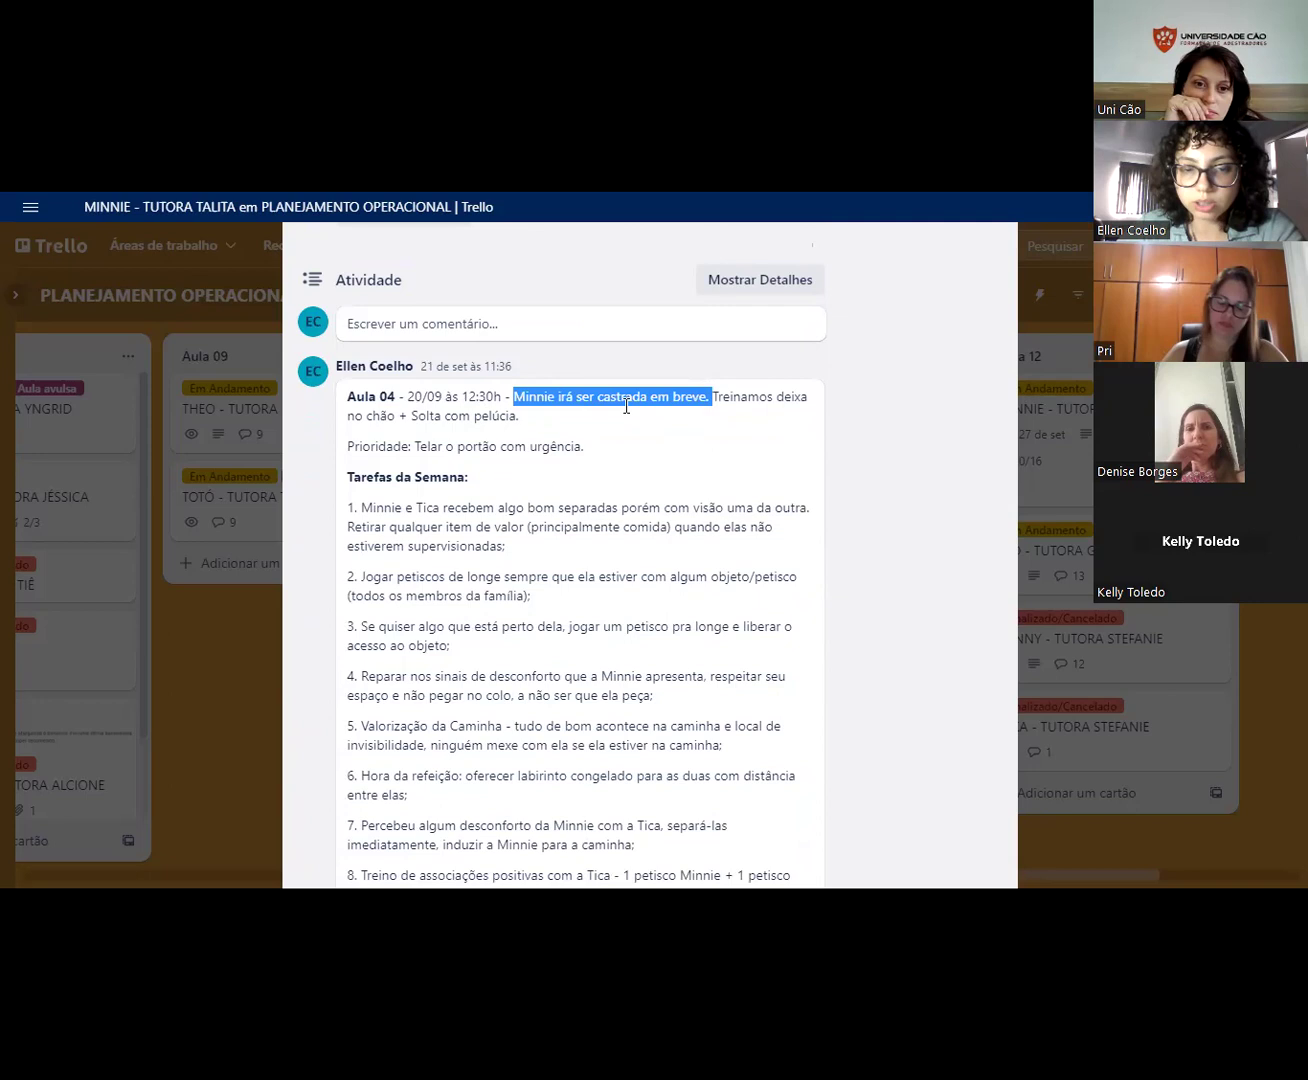
left_click(516, 421)
left_click_drag(345, 448, 618, 453)
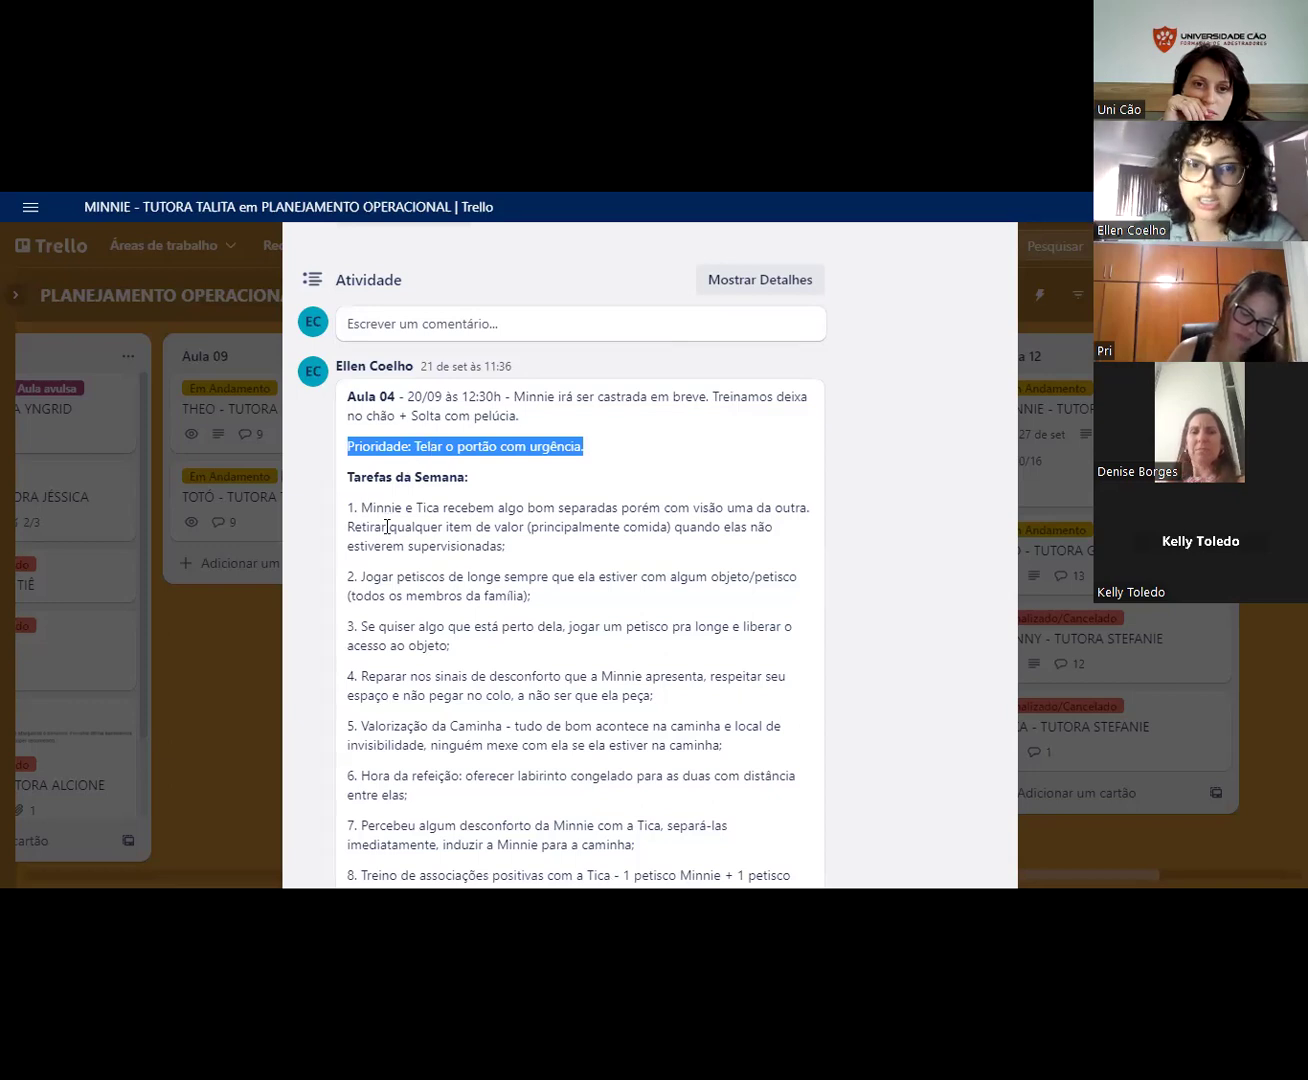
scroll(394, 469, "down", 1)
left_click(410, 340)
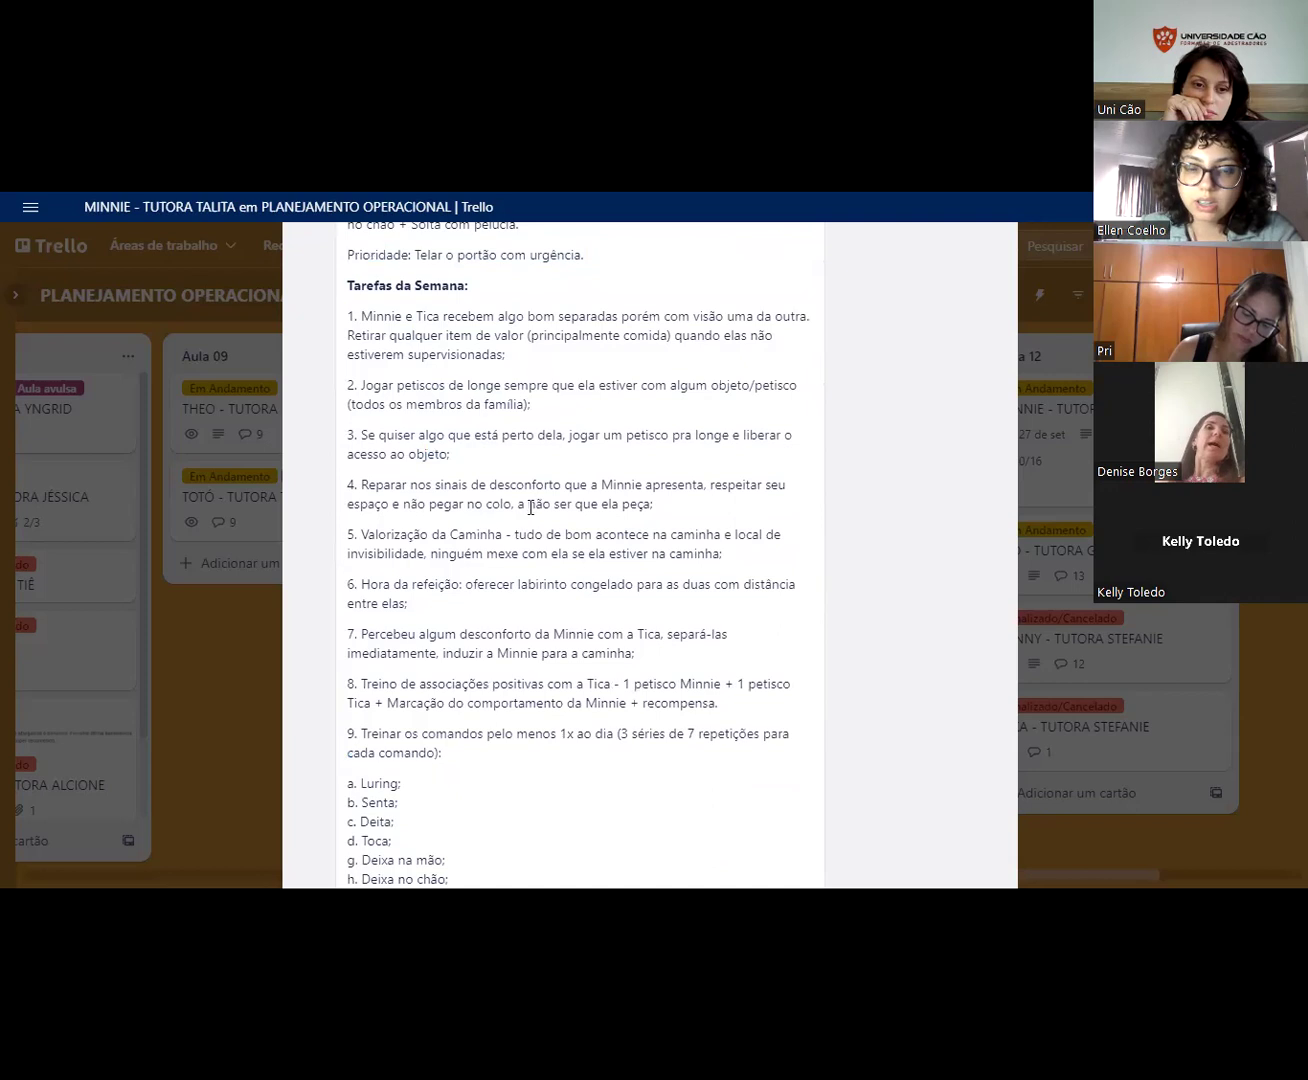
scroll(515, 500, "down", 4)
left_click_drag(378, 366, 452, 496)
left_click(481, 407)
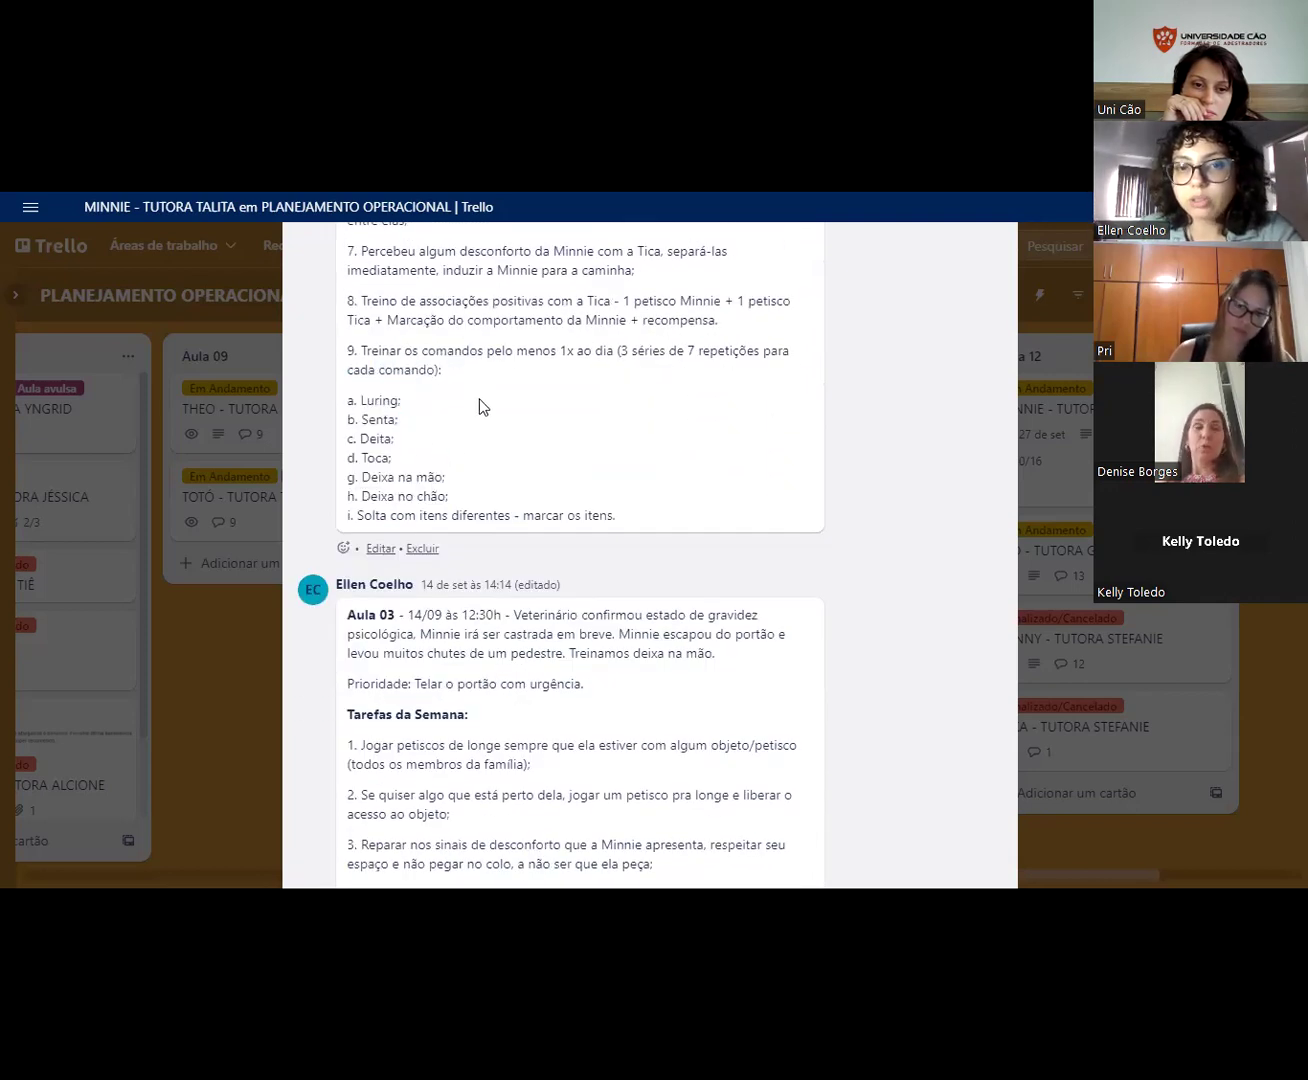
left_click_drag(354, 398, 591, 538)
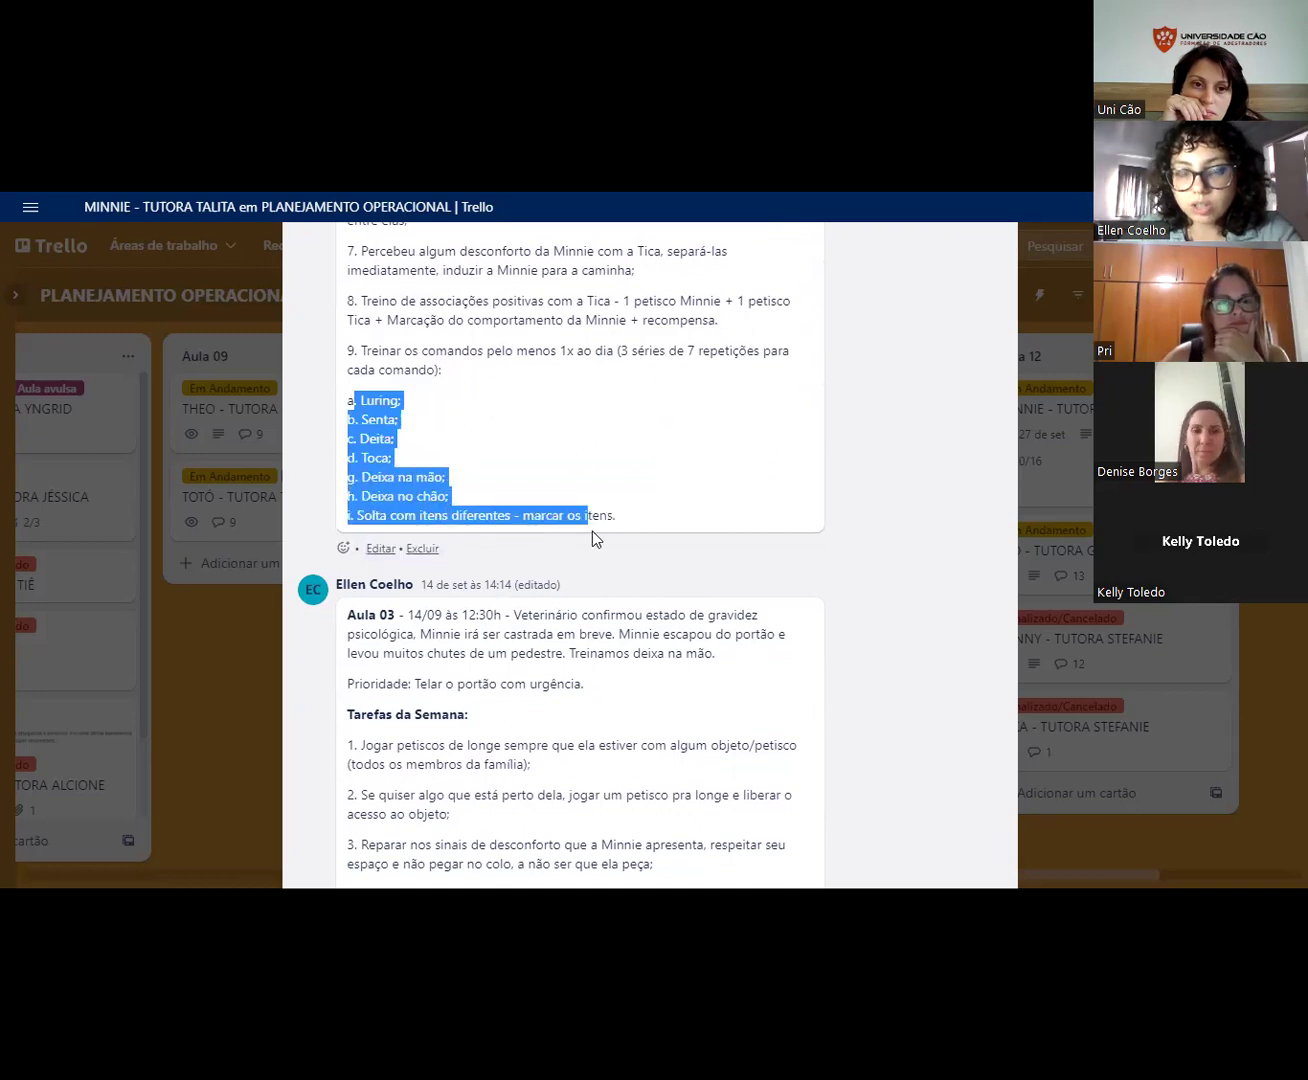
left_click(351, 508)
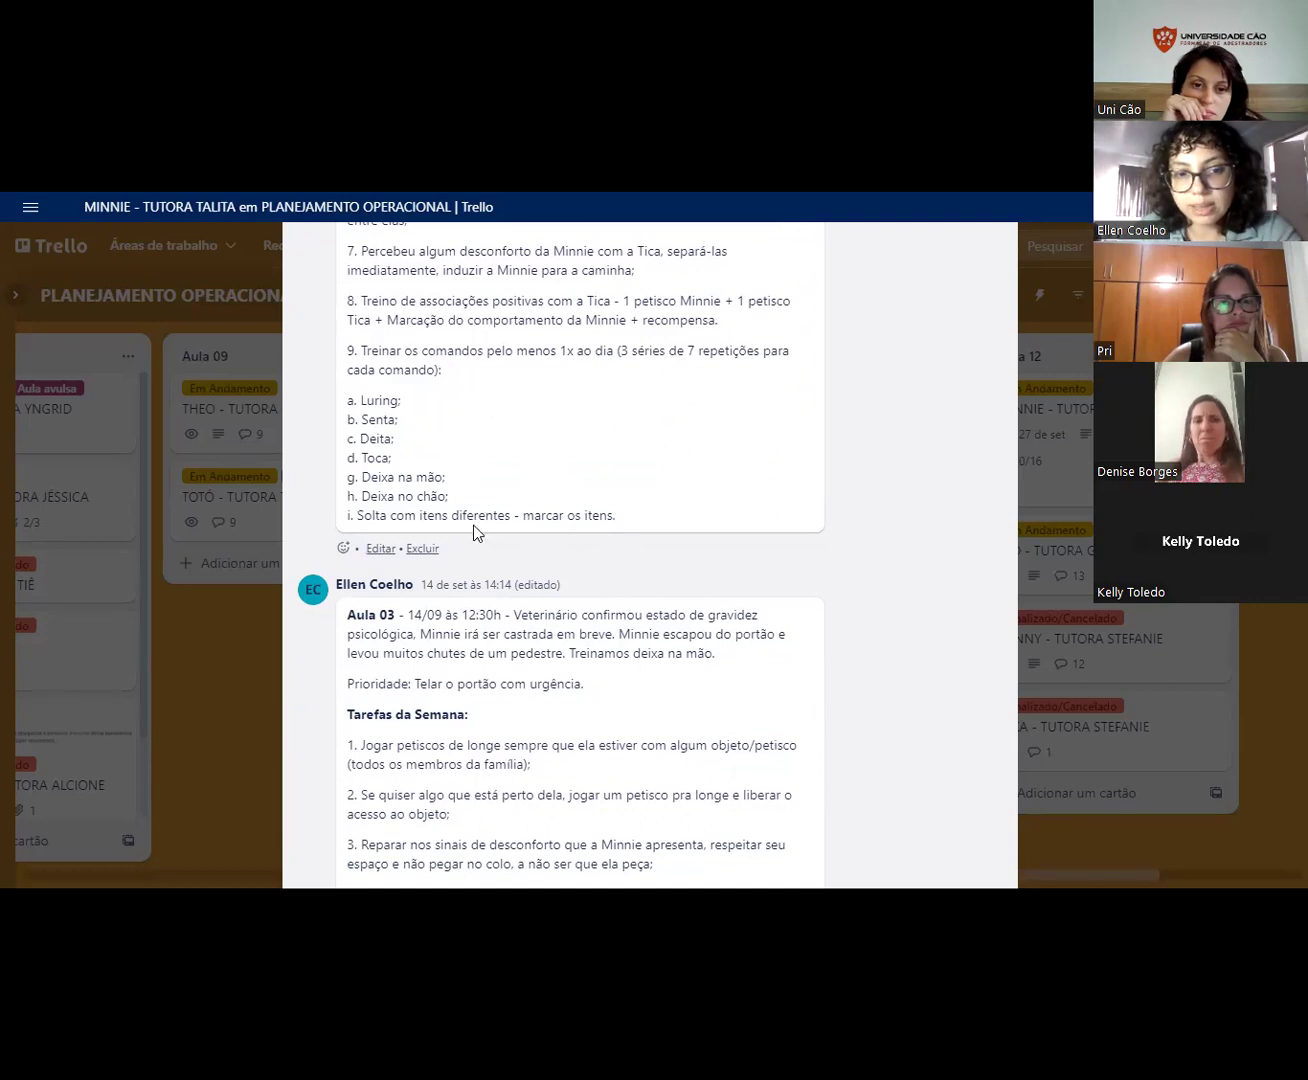
scroll(476, 534, "down", 4)
Step: Copy the full text of the "Aula 04" comment and paste it into a new comment on the Minnie card
scroll(462, 456, "up", 5)
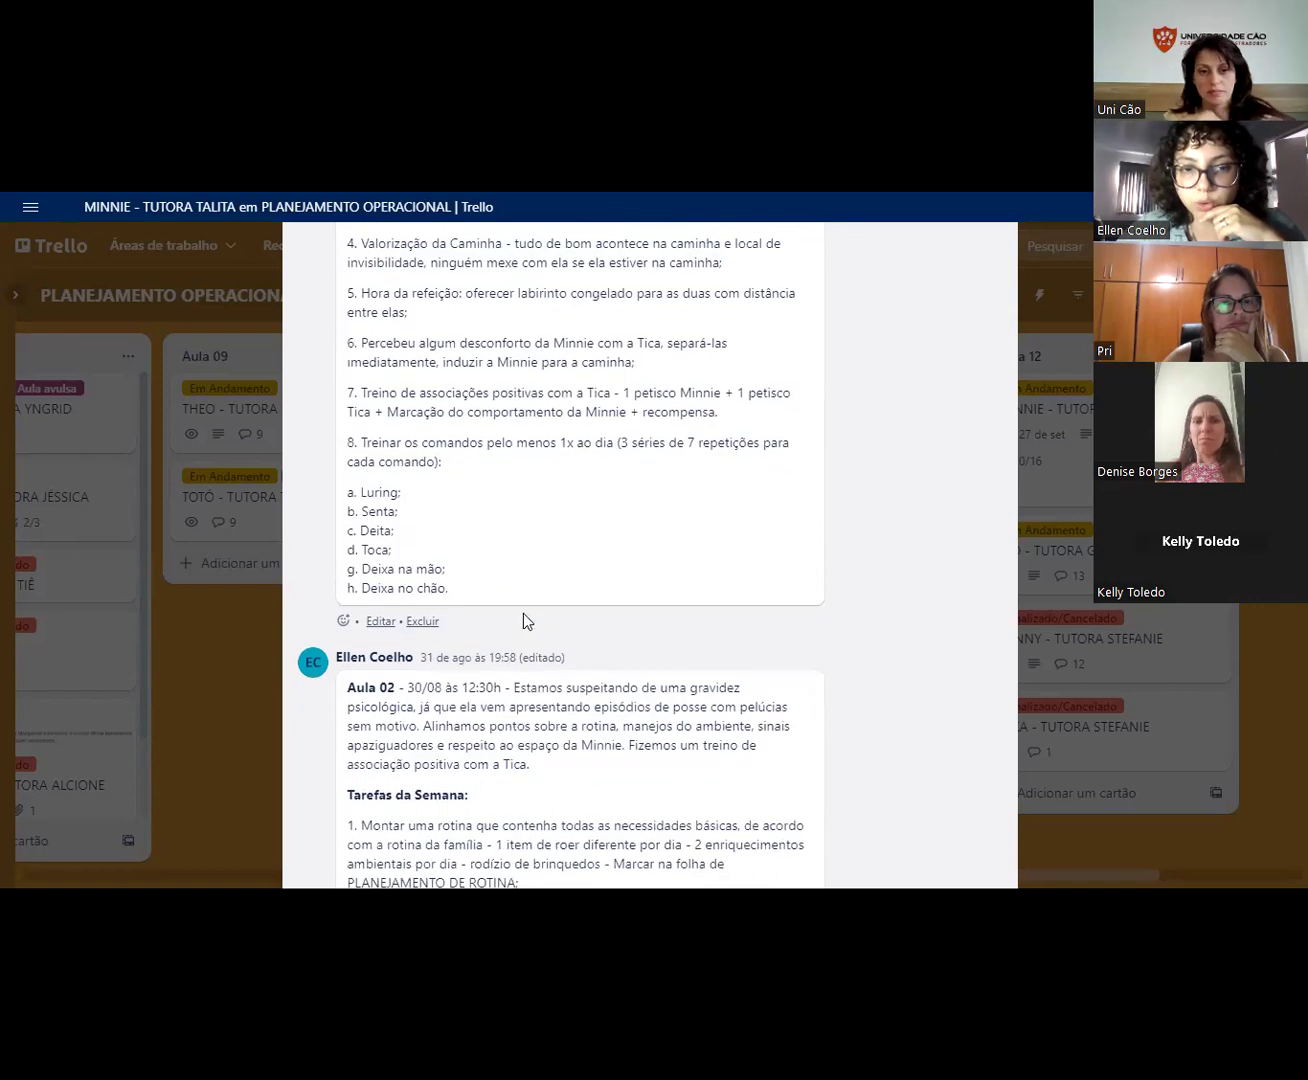
scroll(523, 614, "up", 2)
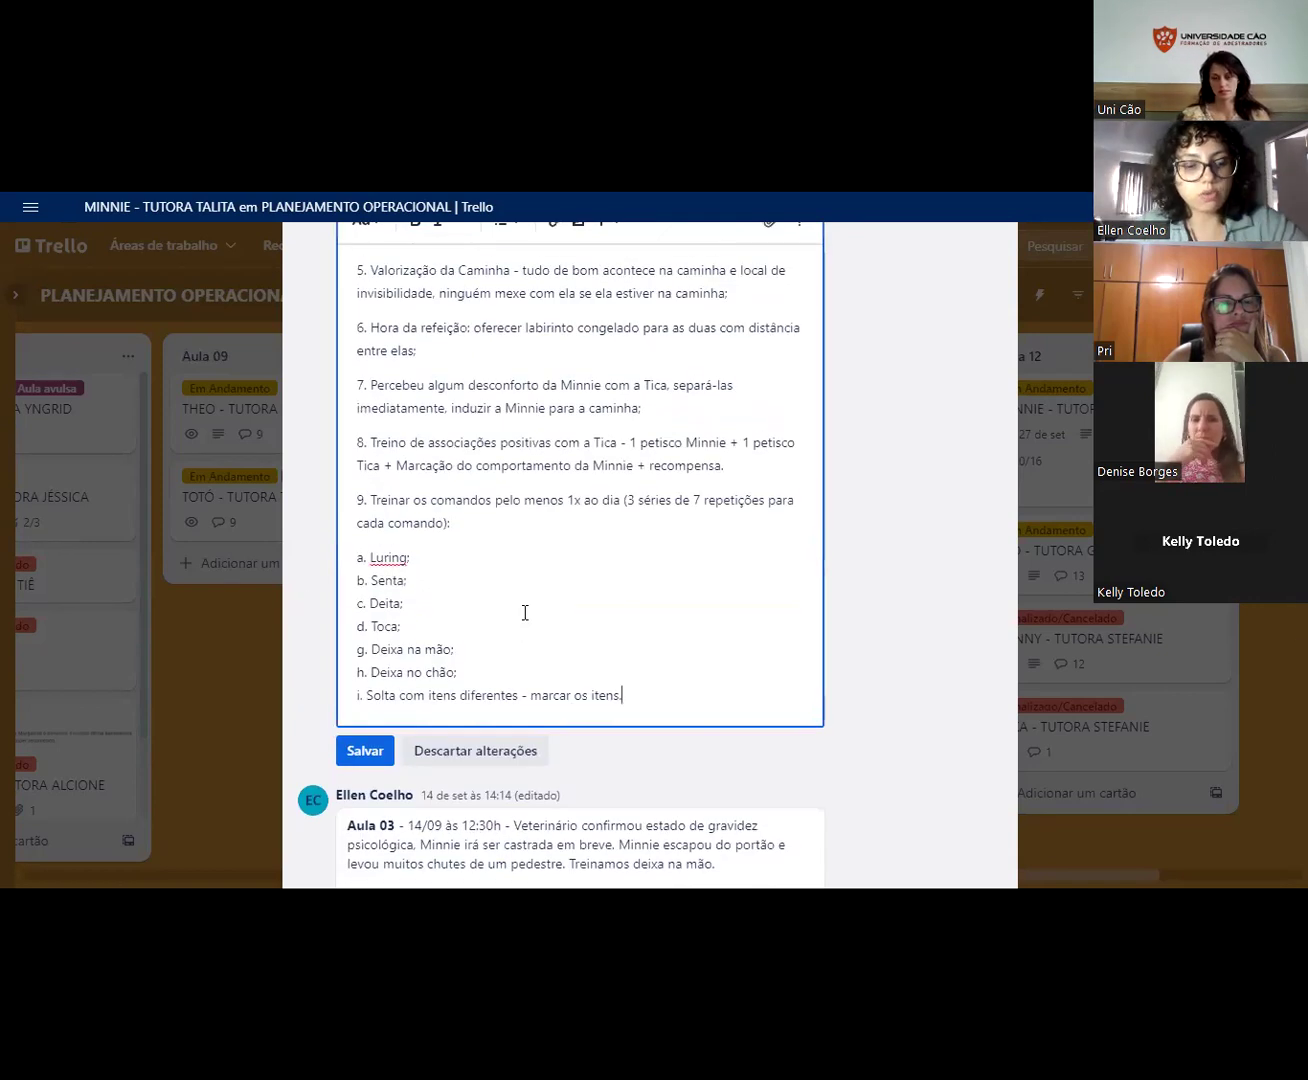
key("ctrl+a")
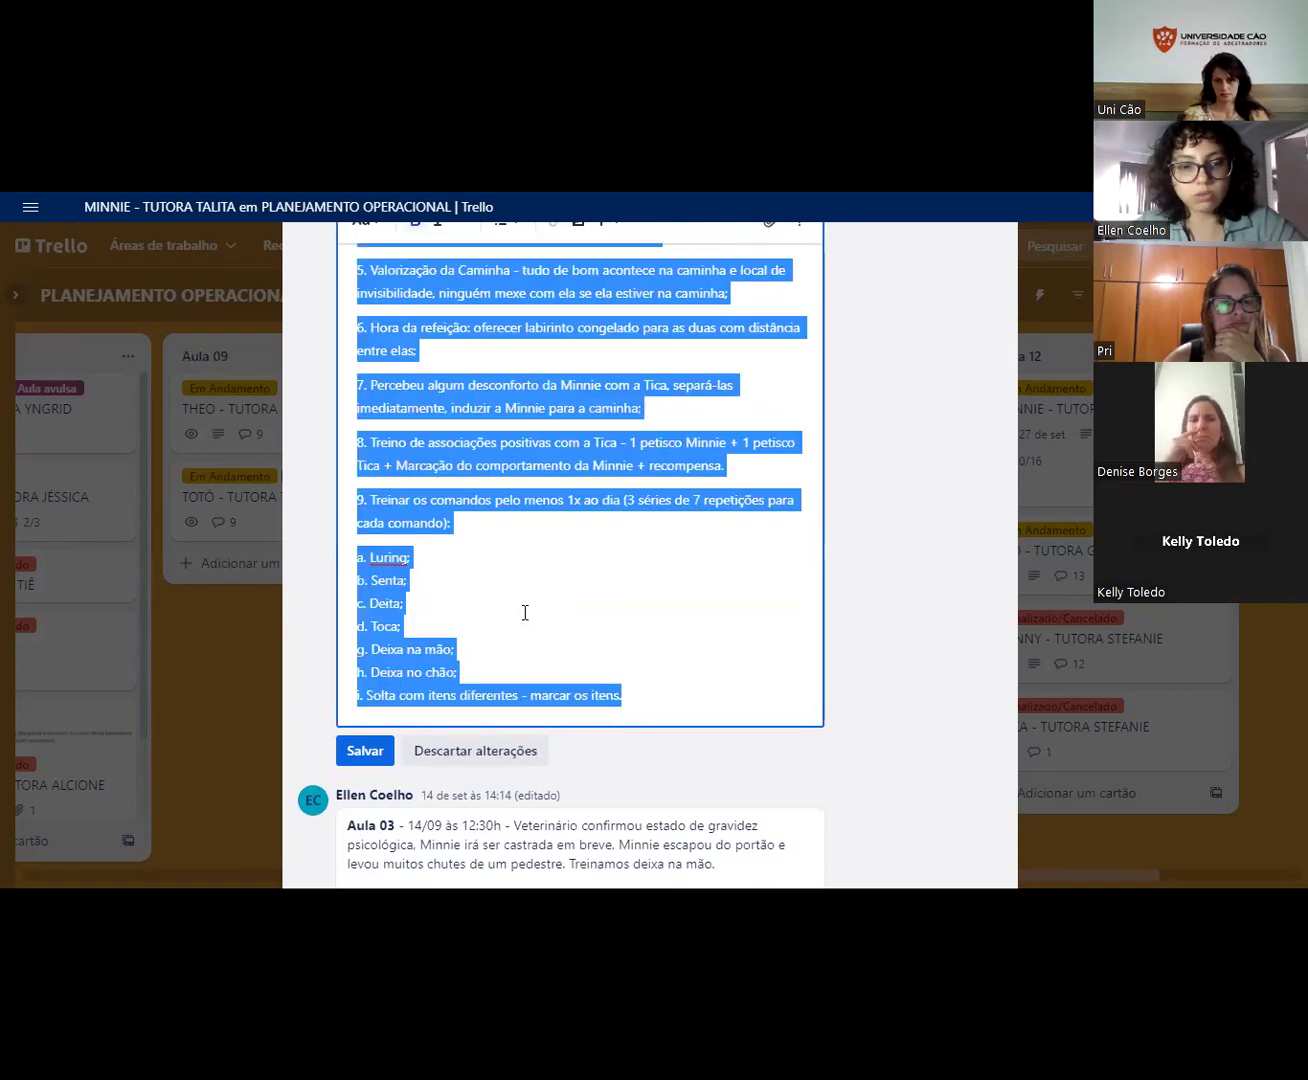
left_click(365, 750)
scroll(473, 563, "up", 4)
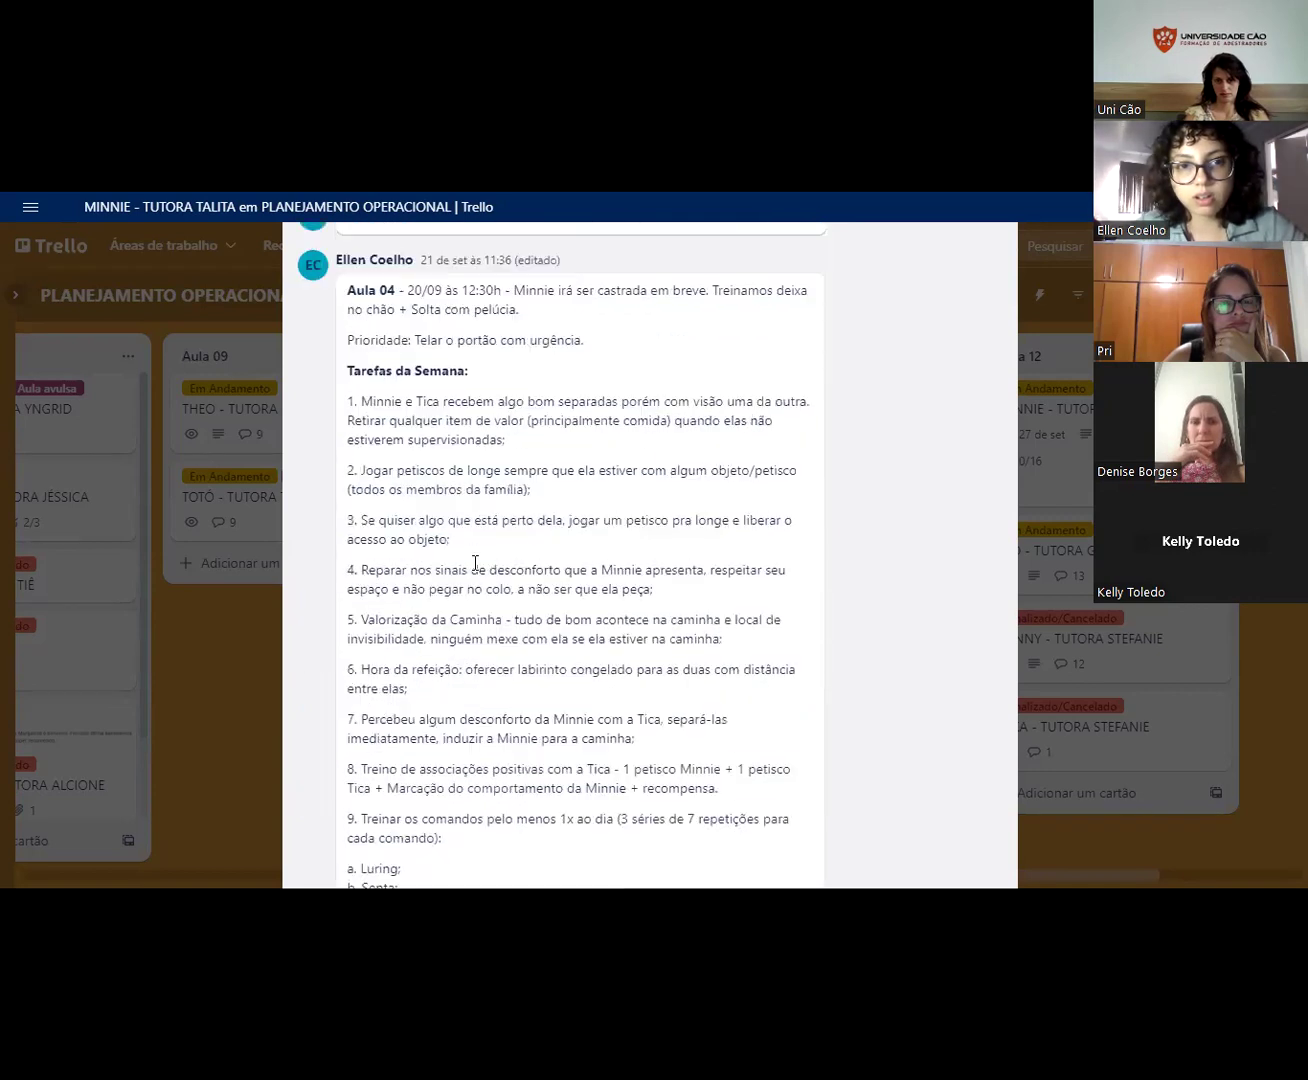
scroll(473, 563, "up", 3)
left_click(561, 442)
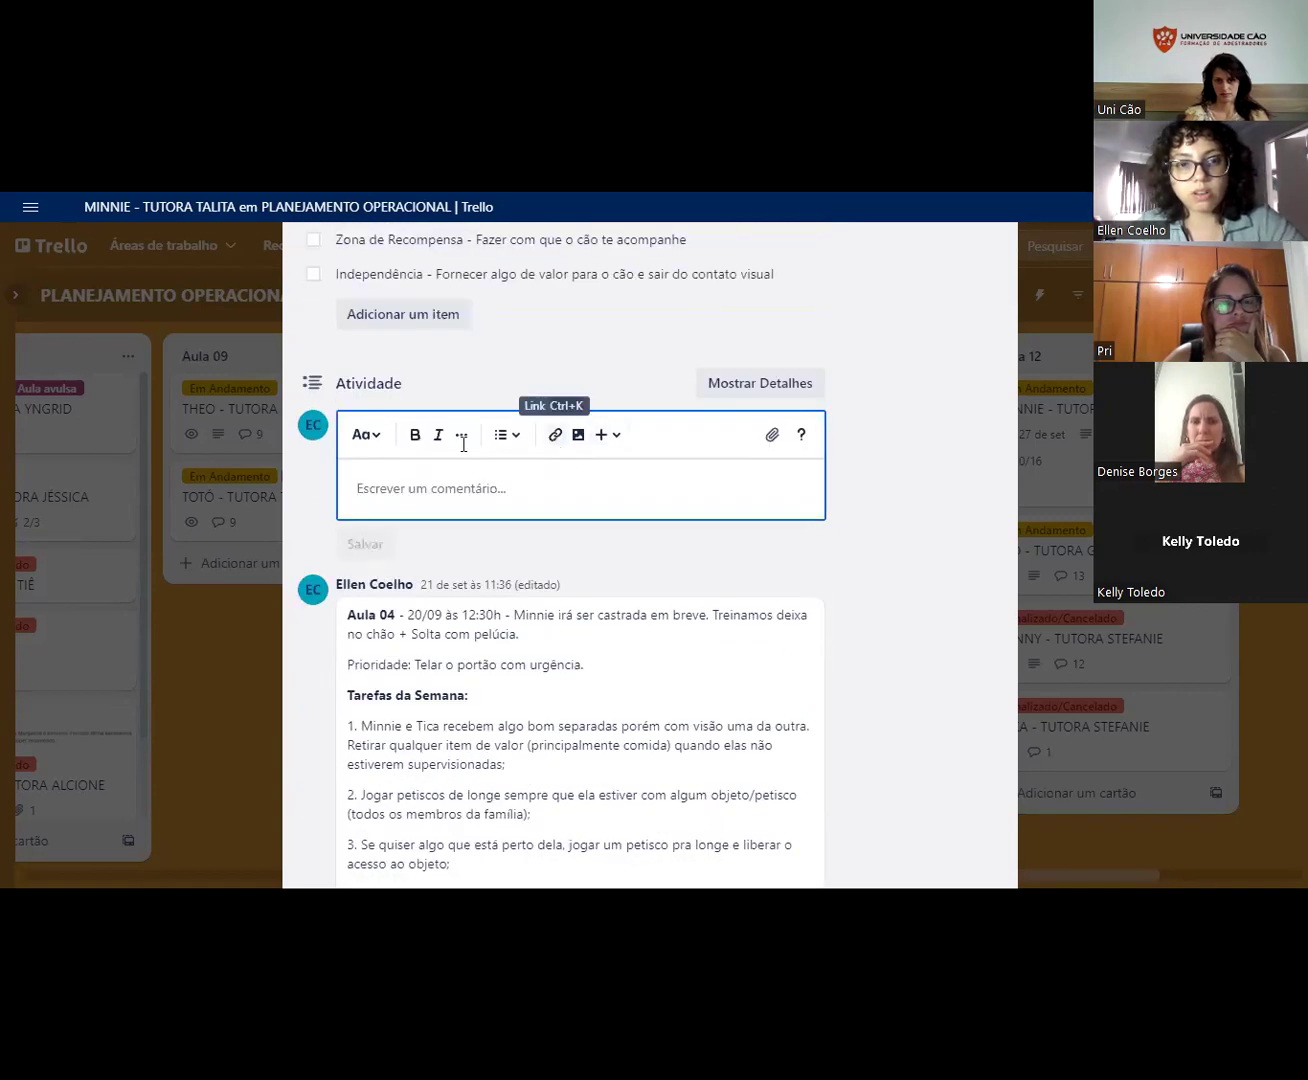
key("ctrl+v")
scroll(402, 356, "up", 3)
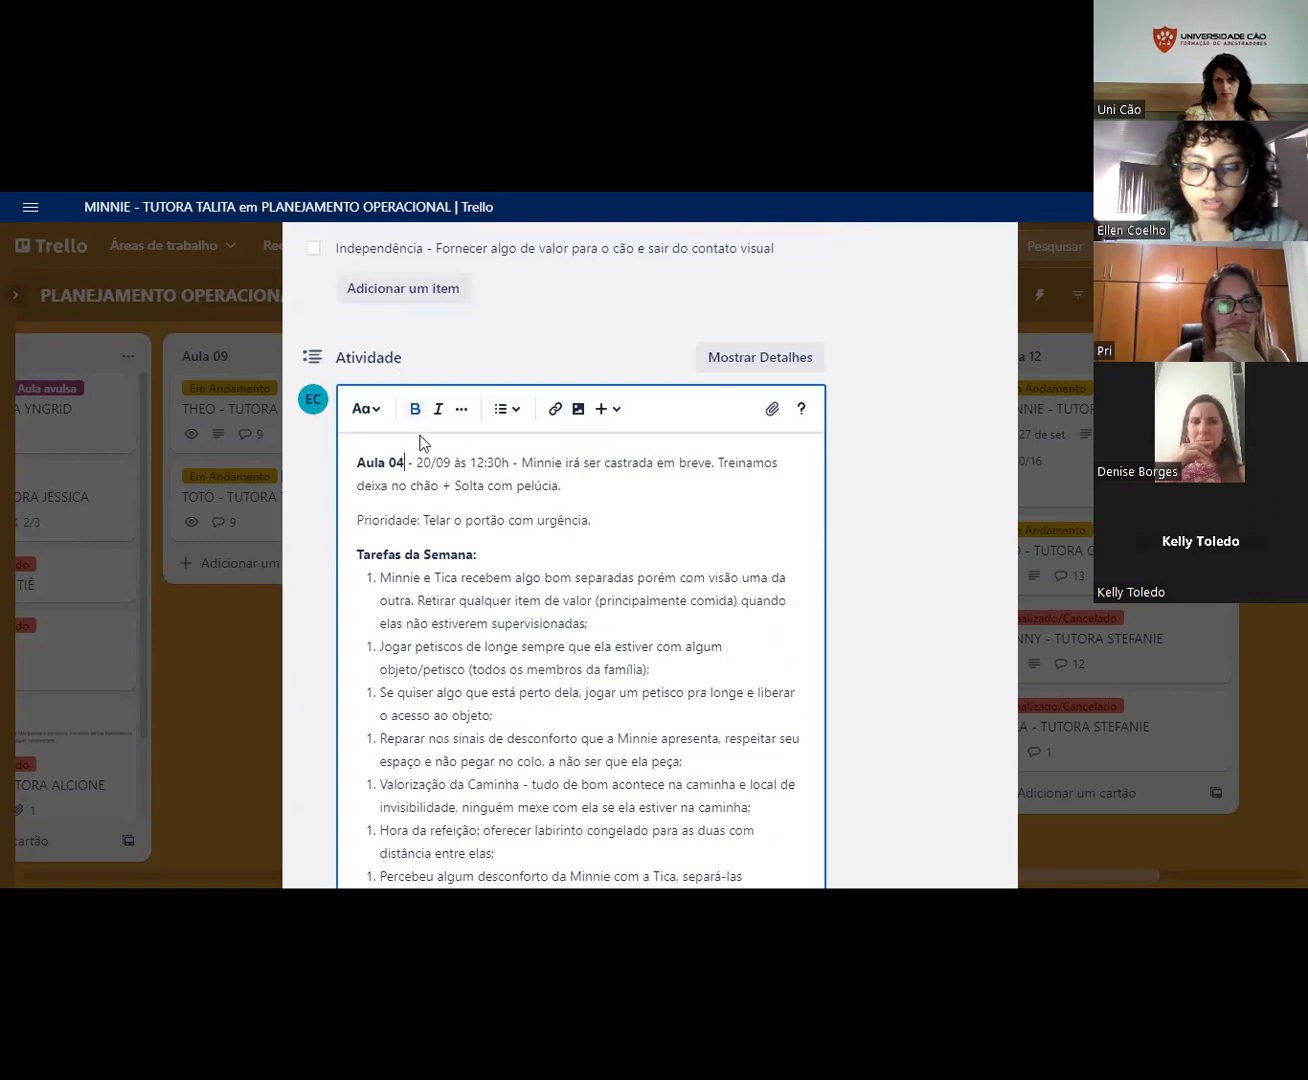
Step: Change the lesson number in the draft comment's heading to "Aula 05" and go to its first weekly task
key("BackSpace")
type("5")
left_click_drag(485, 578, 527, 584)
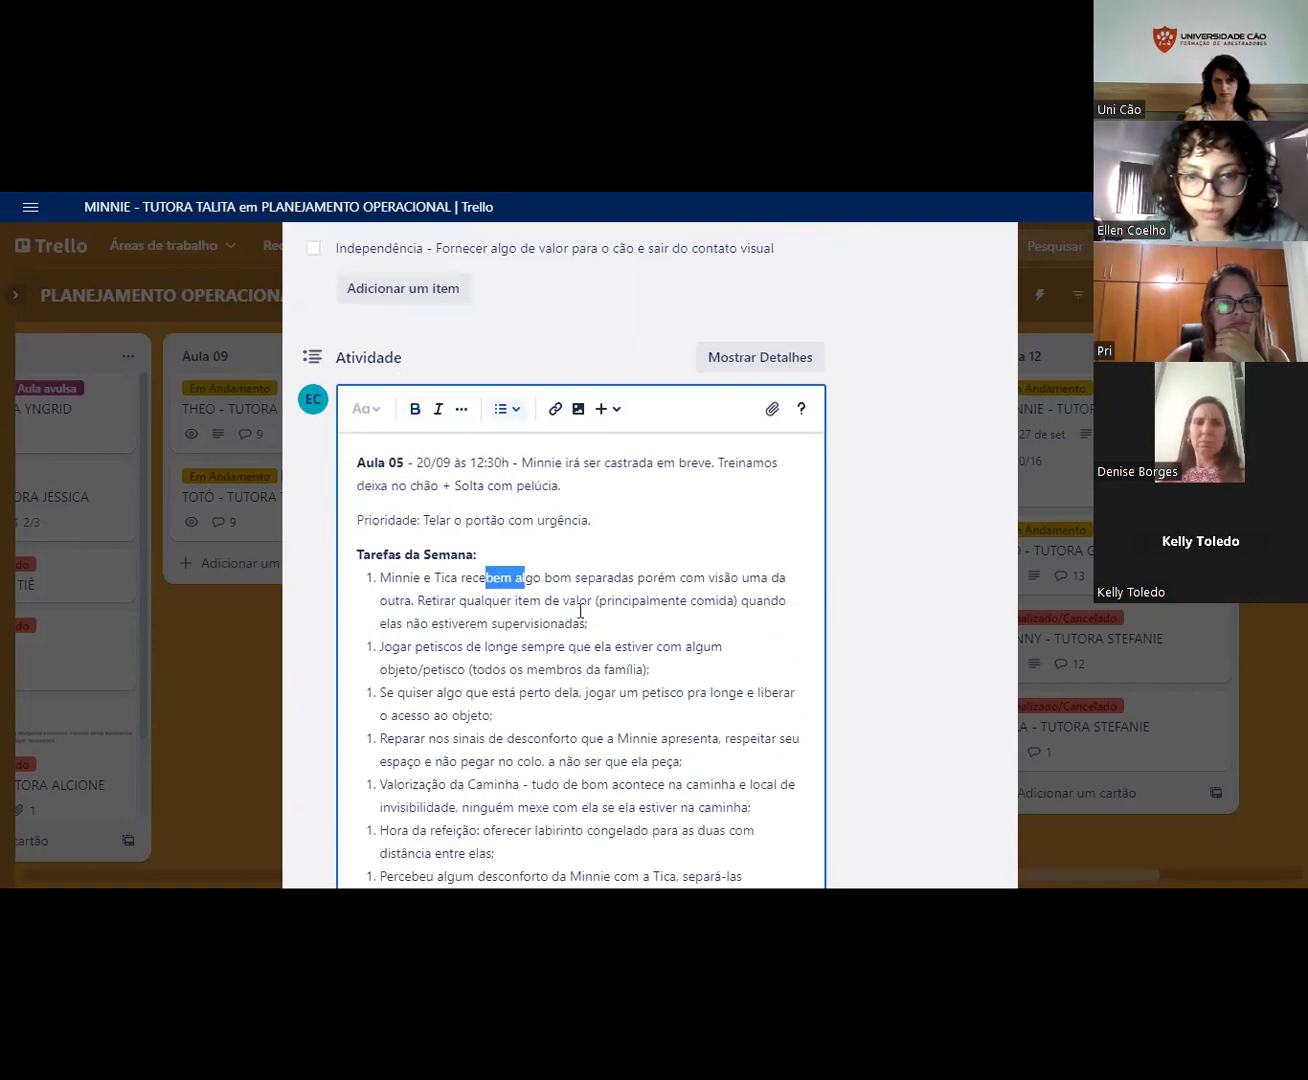
left_click(602, 623)
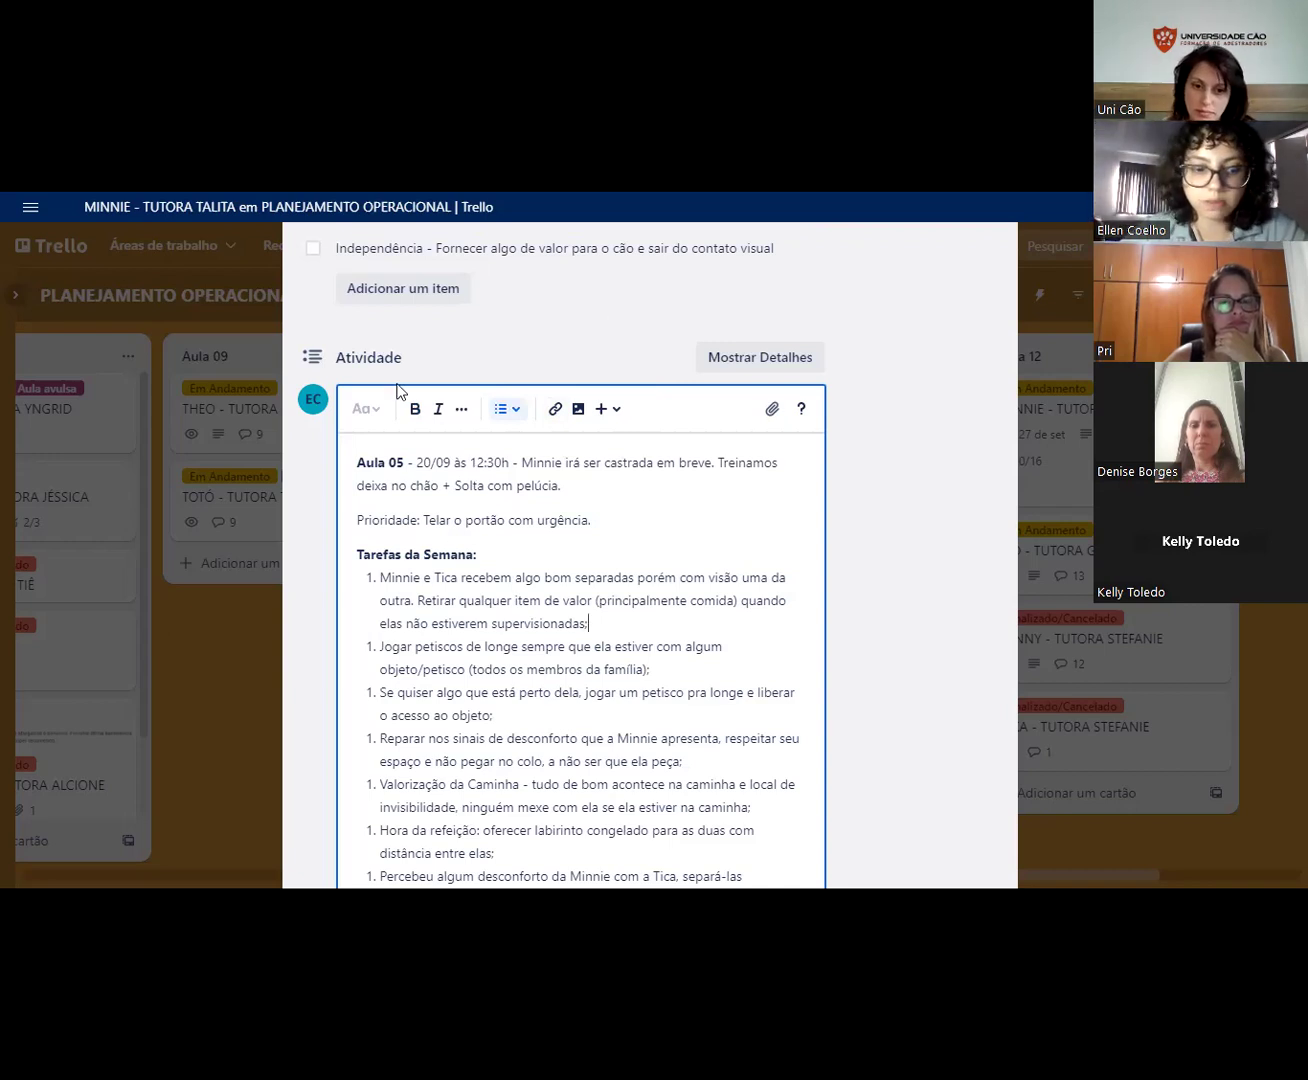
Step: Undo the lesson number change and discard the draft comment
key("ctrl+z")
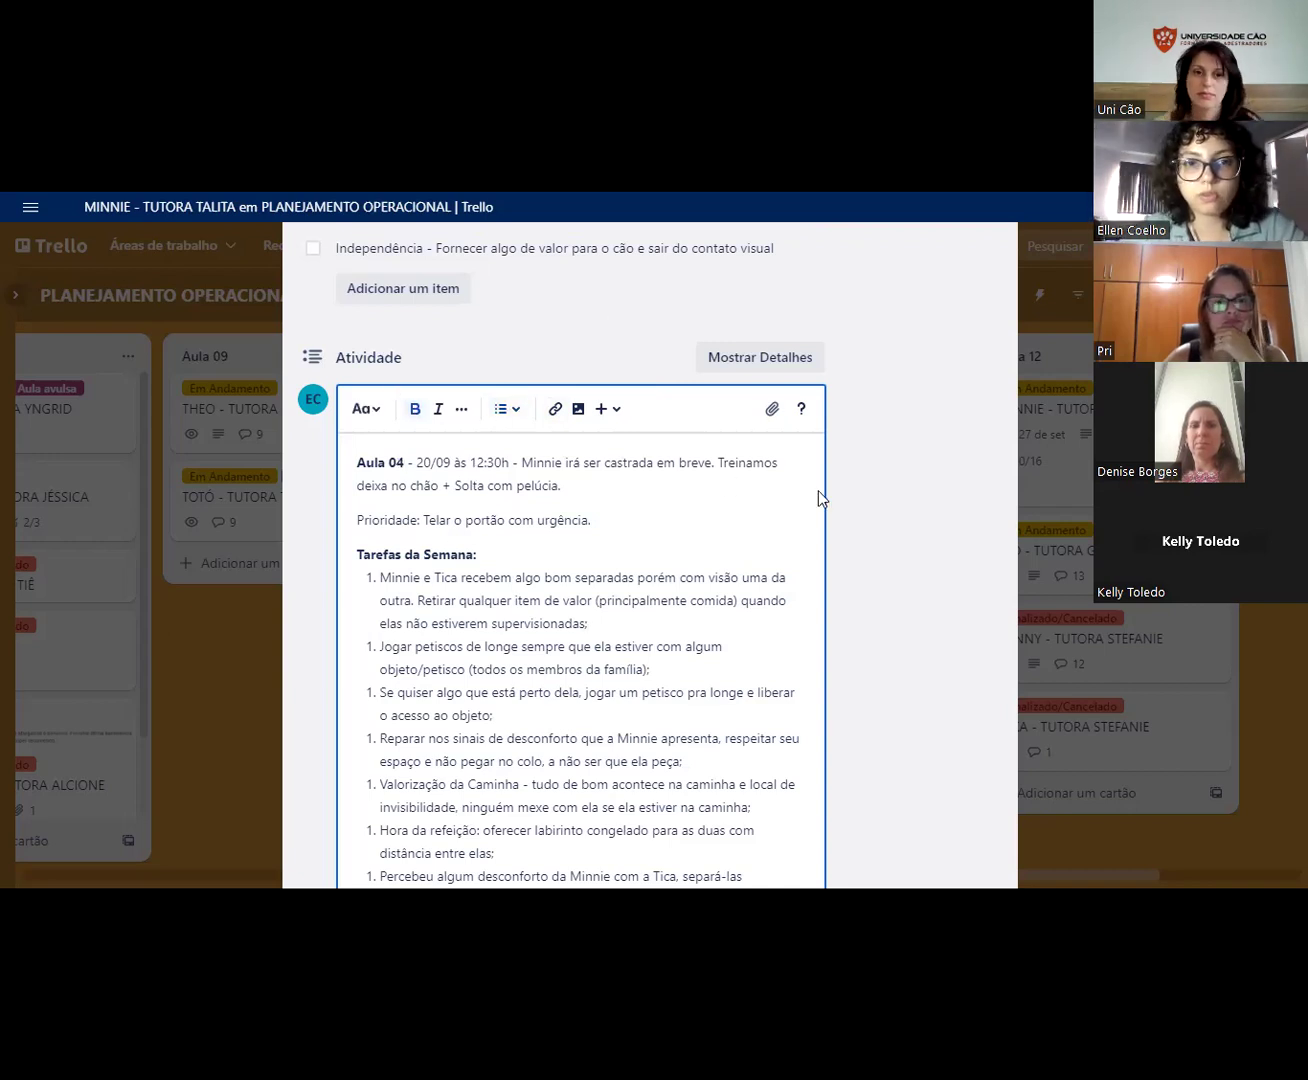
key("Escape")
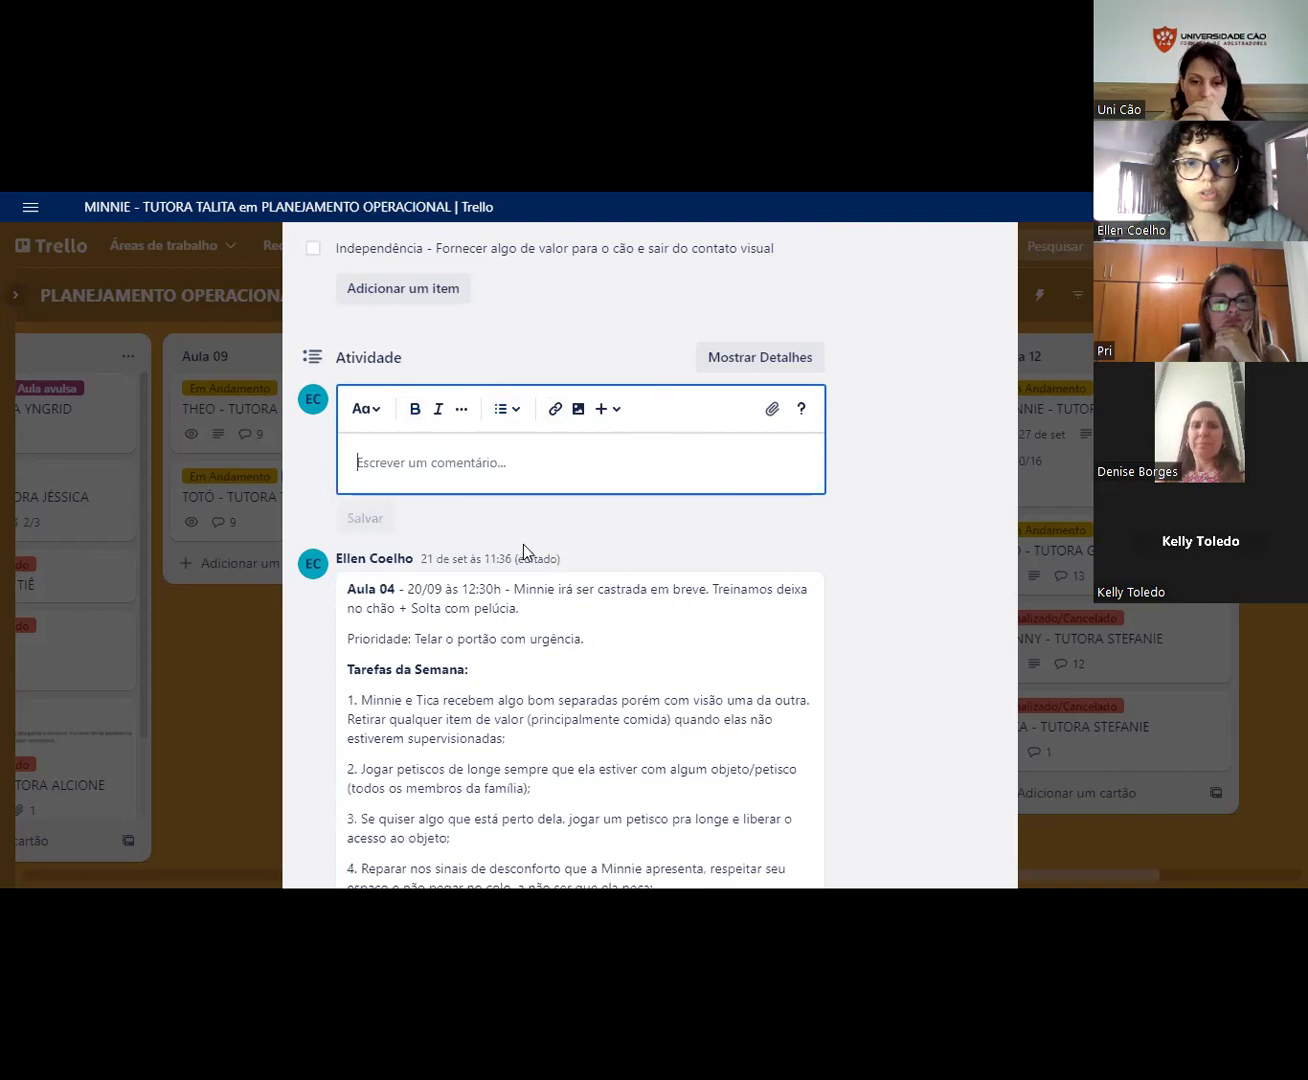
left_click(897, 421)
Step: Show the full set of labels available for the Minnie card, leave them unchanged and close the card
scroll(897, 464, "up", 20)
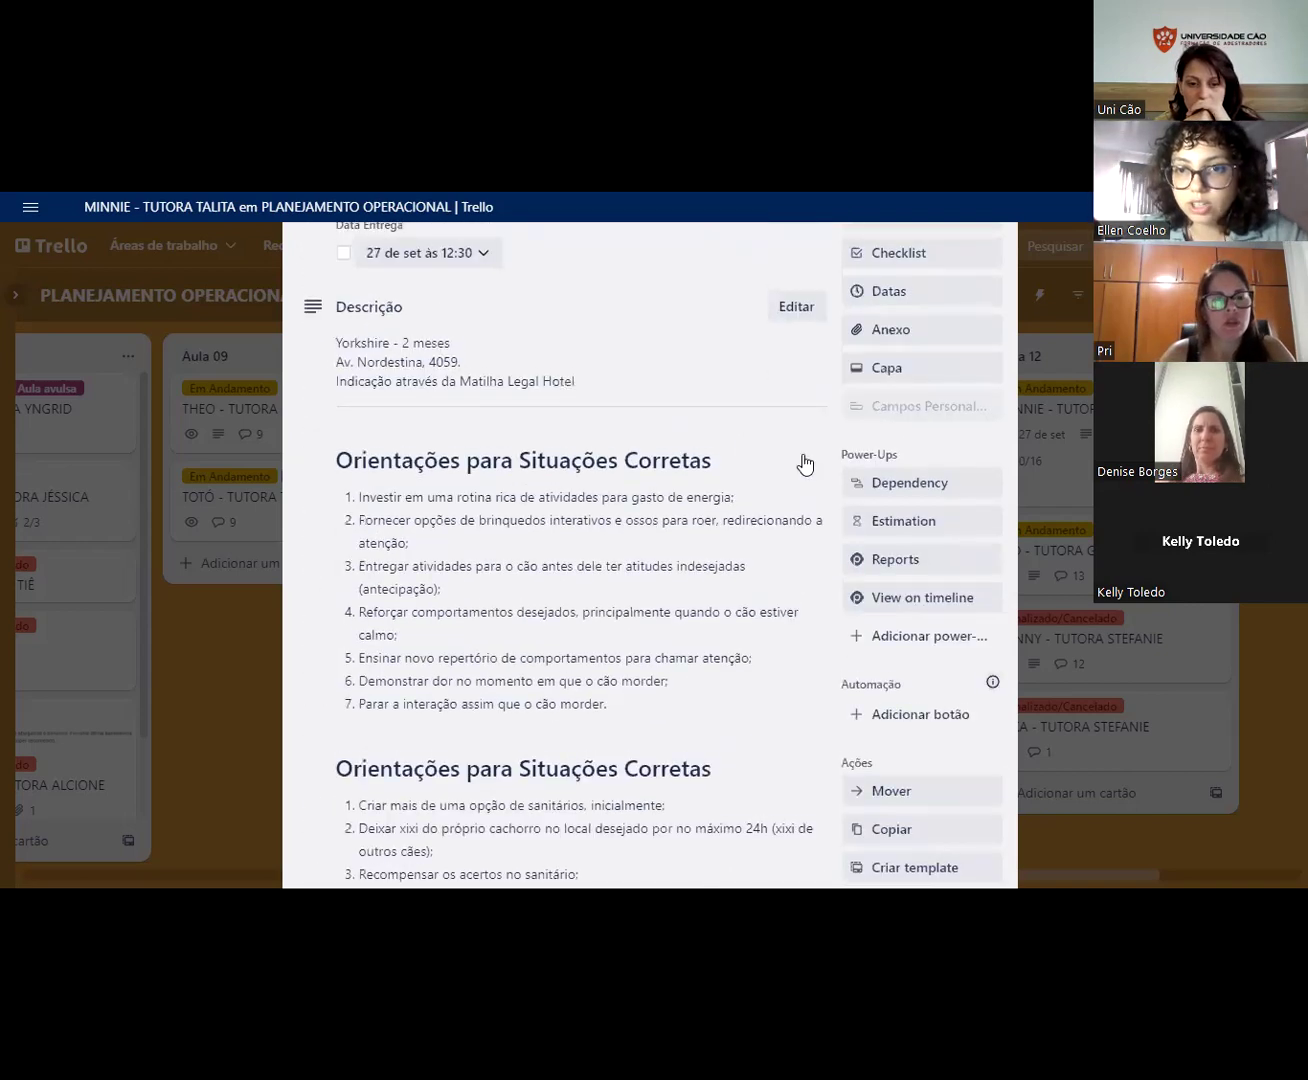
scroll(805, 463, "up", 3)
left_click(924, 406)
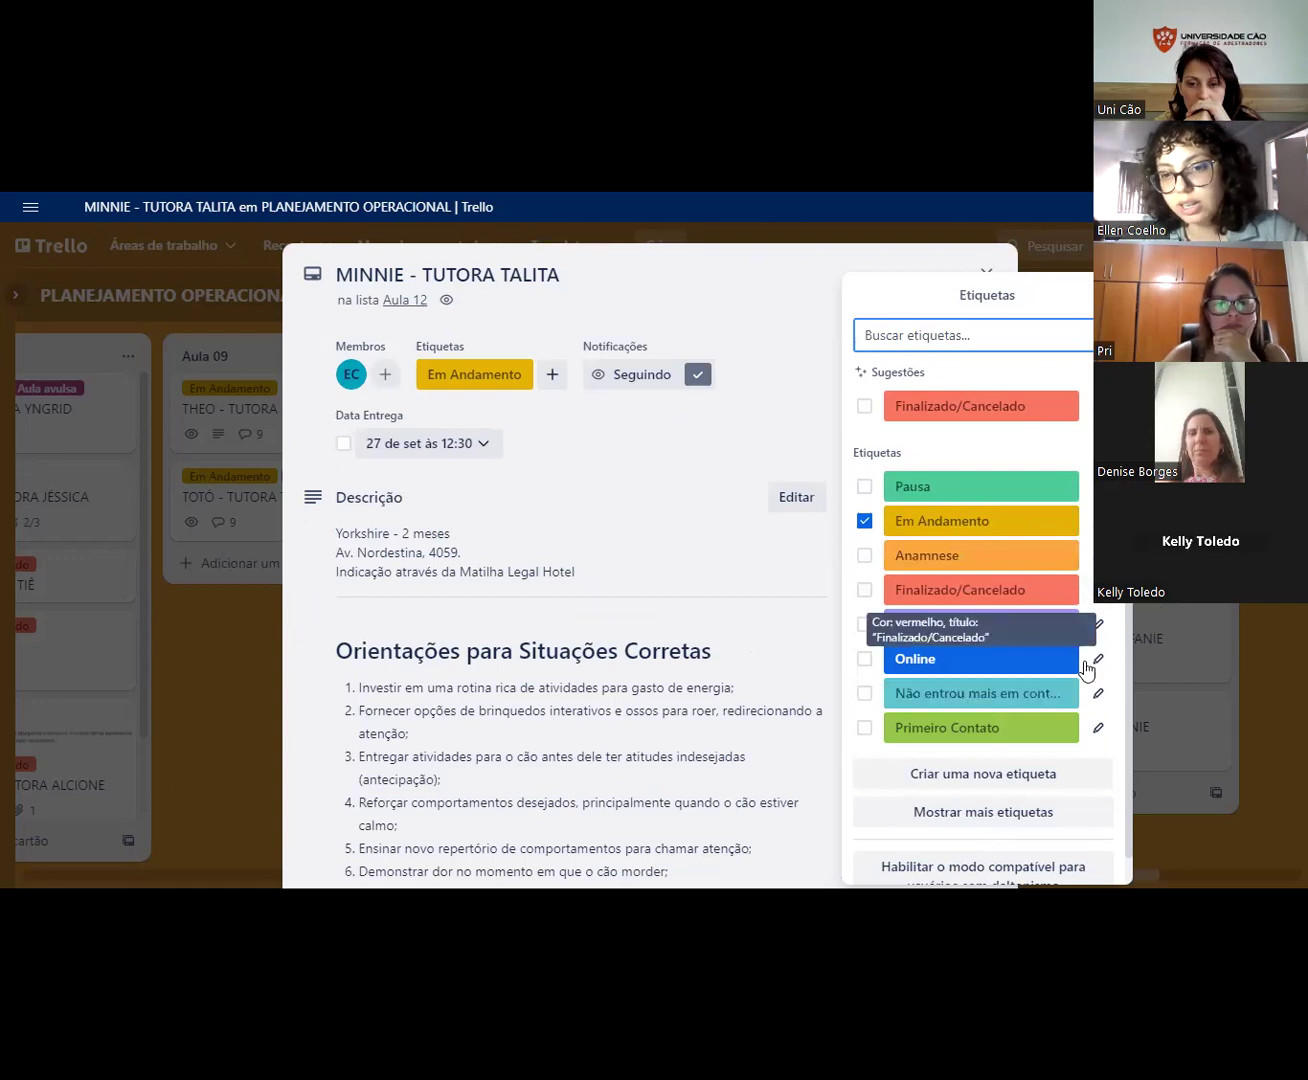
scroll(1075, 600, "down", 1)
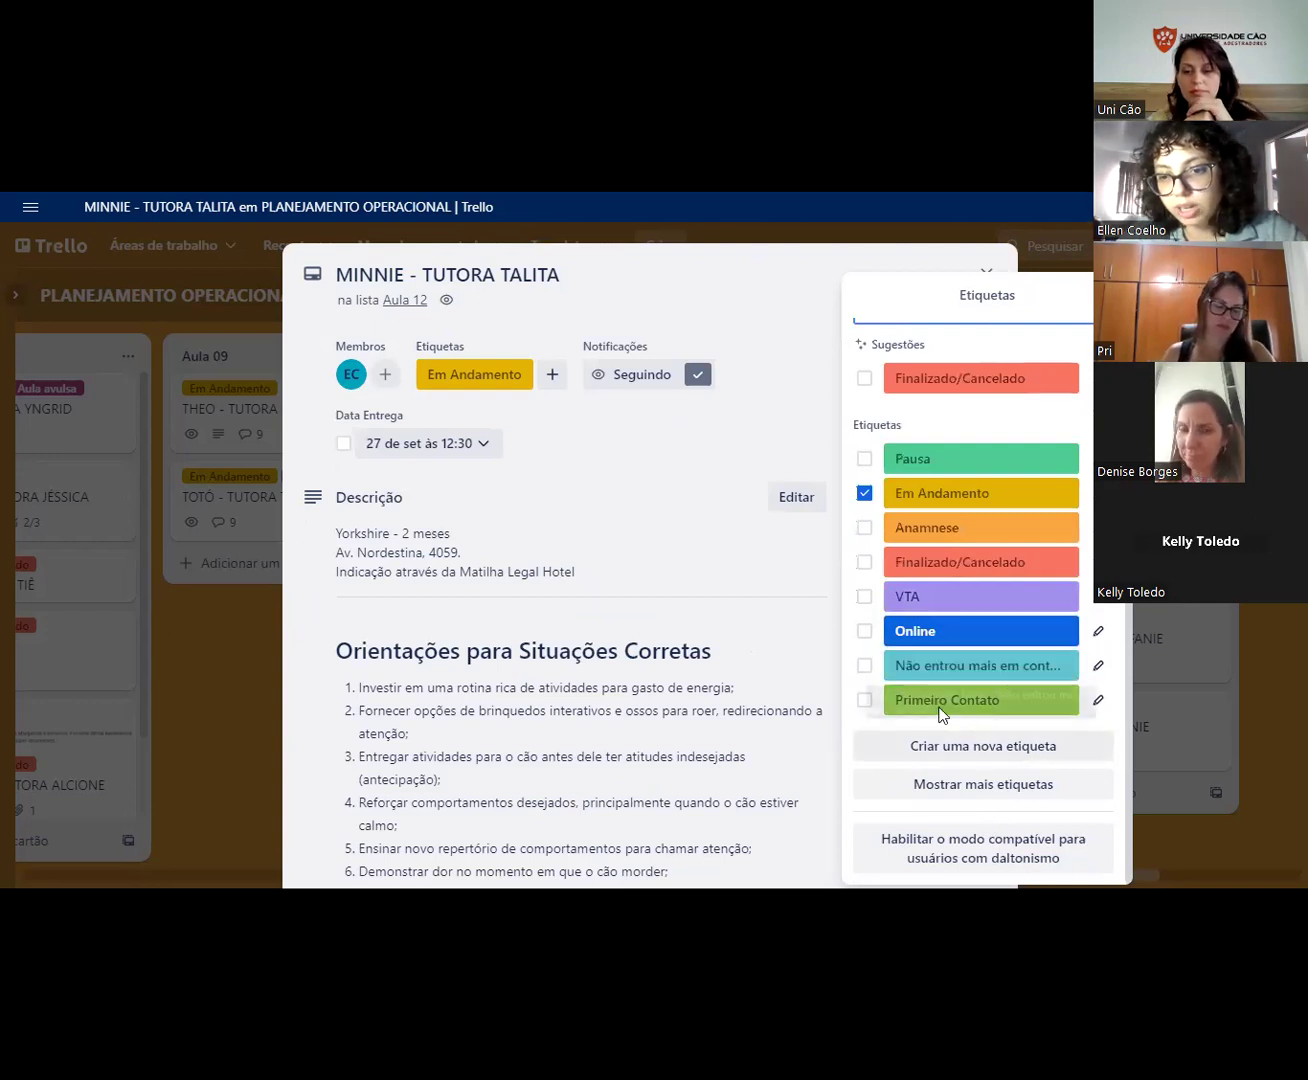
left_click(992, 785)
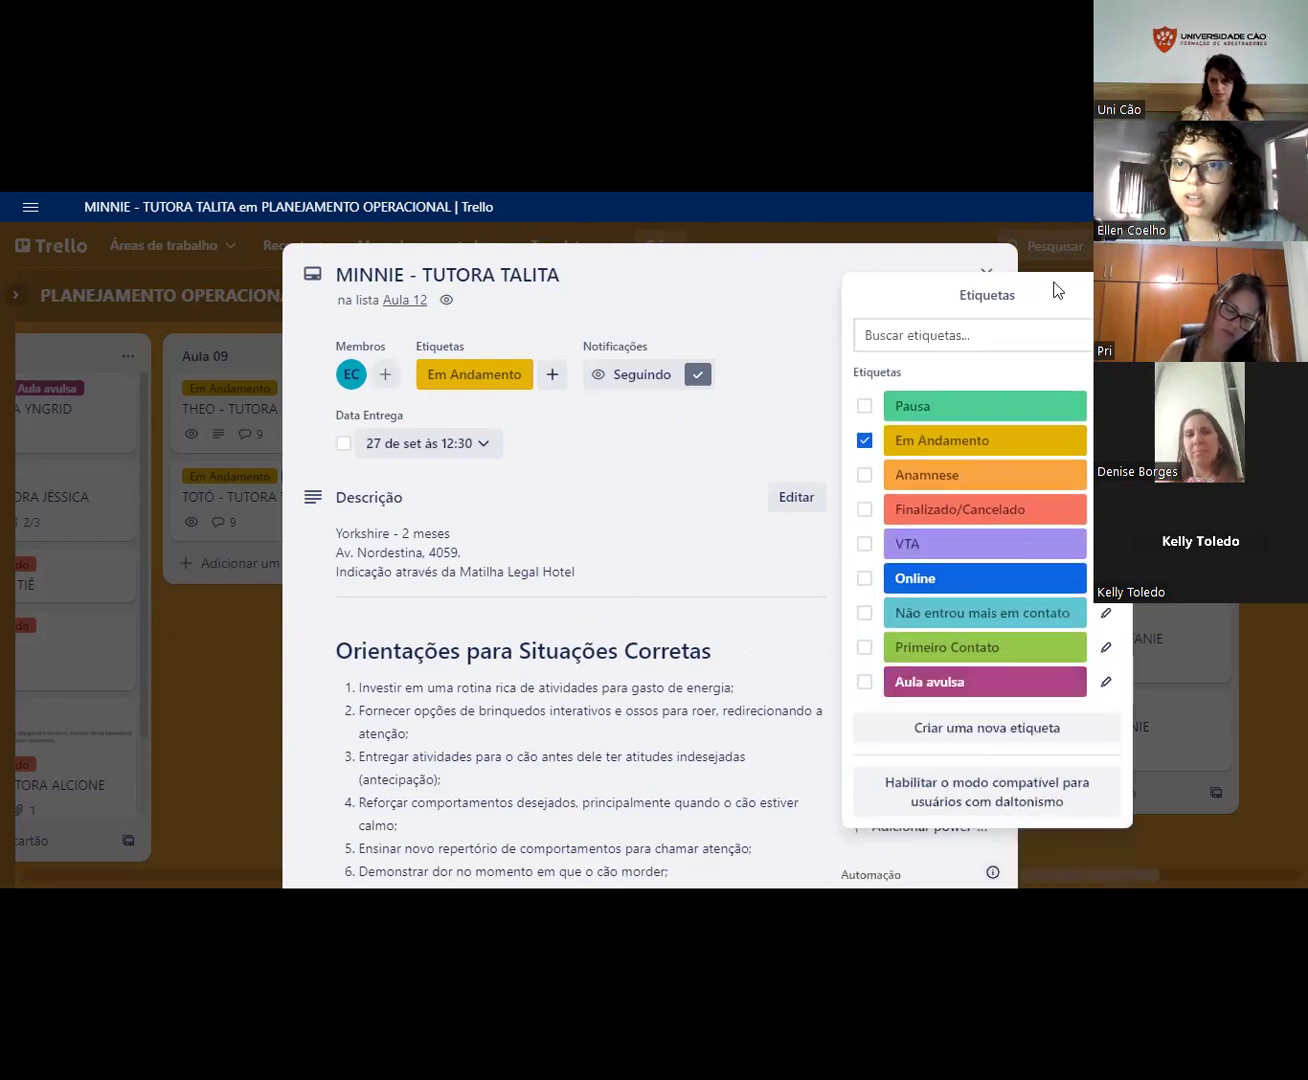
left_click(990, 277)
left_click(990, 277)
Step: Look across the board's lesson lists to examine the status labels on the client cards
left_click_drag(631, 600, 1009, 690)
left_click_drag(224, 690, 399, 681)
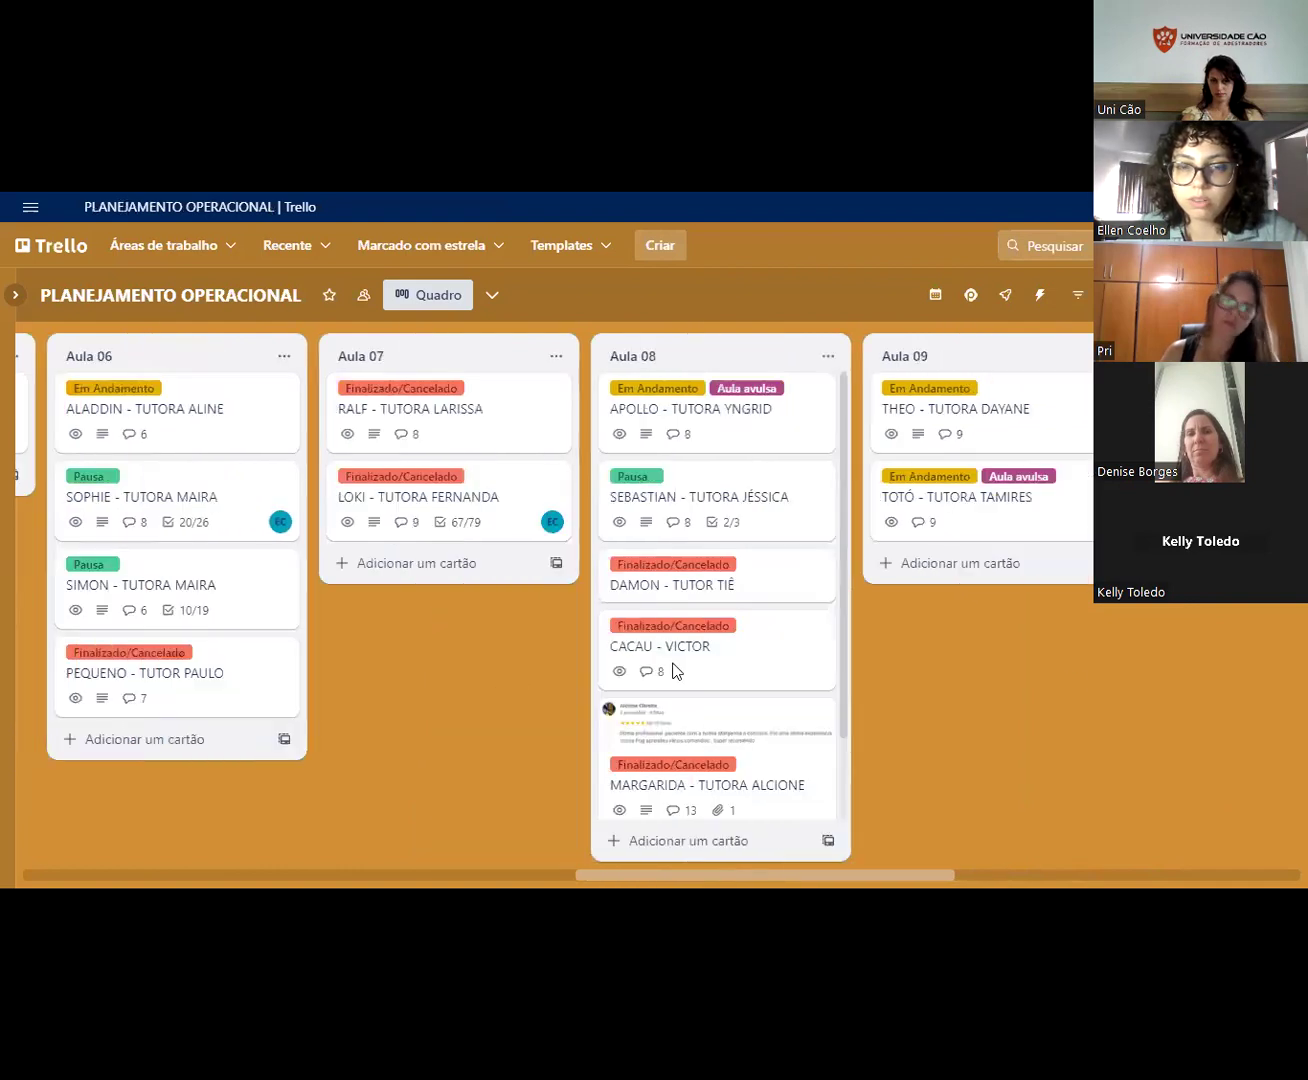
left_click_drag(1106, 651, 868, 672)
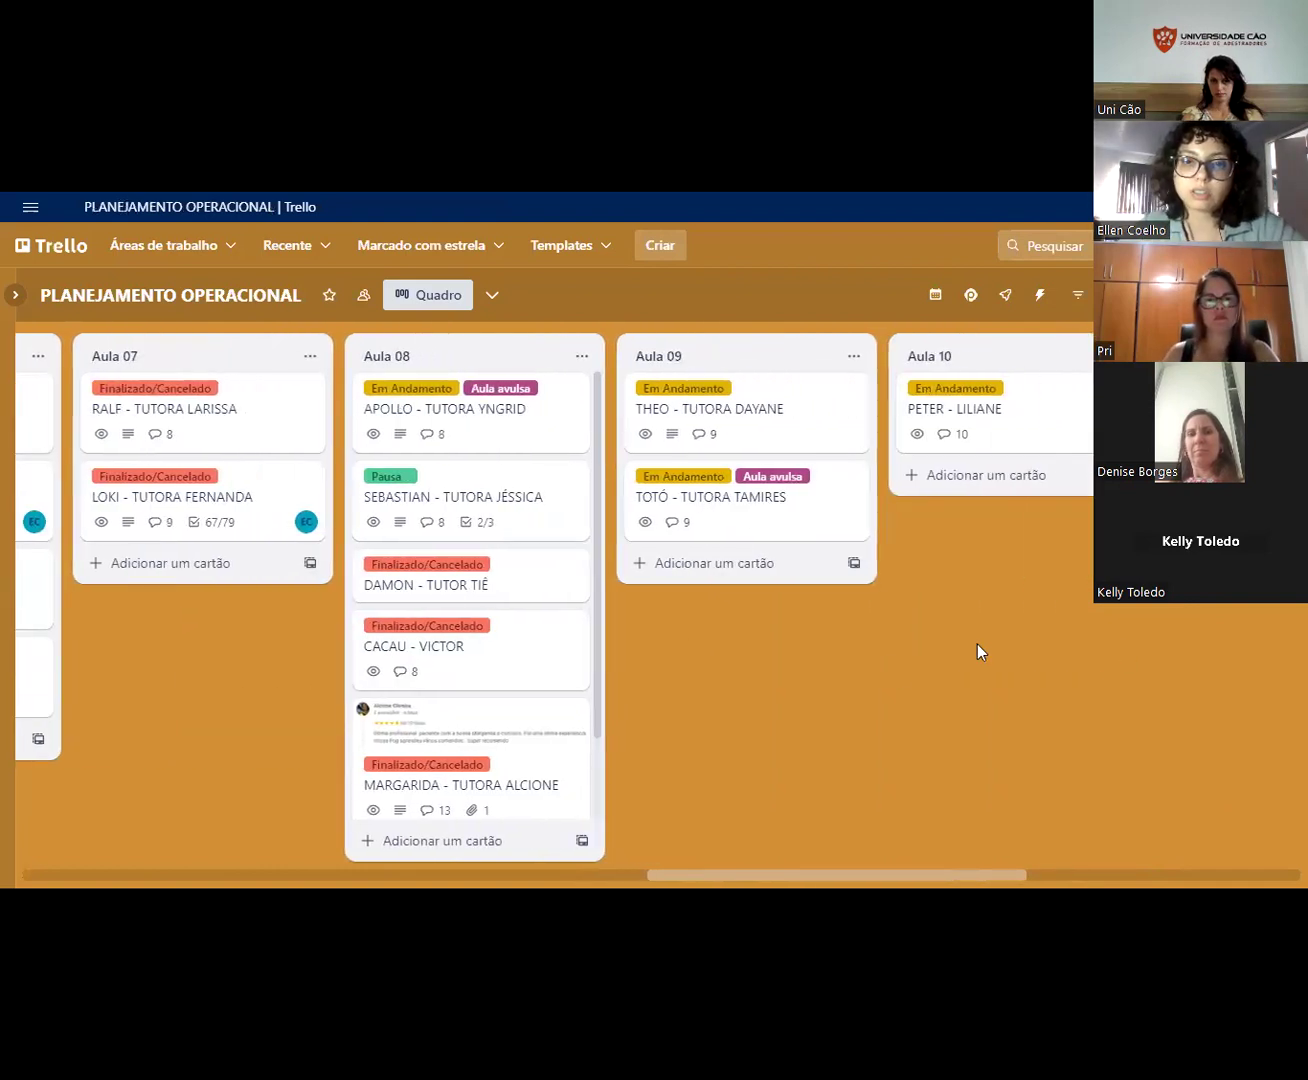
left_click_drag(977, 651, 542, 676)
left_click_drag(100, 681, 462, 696)
scroll(463, 696, "left", 6)
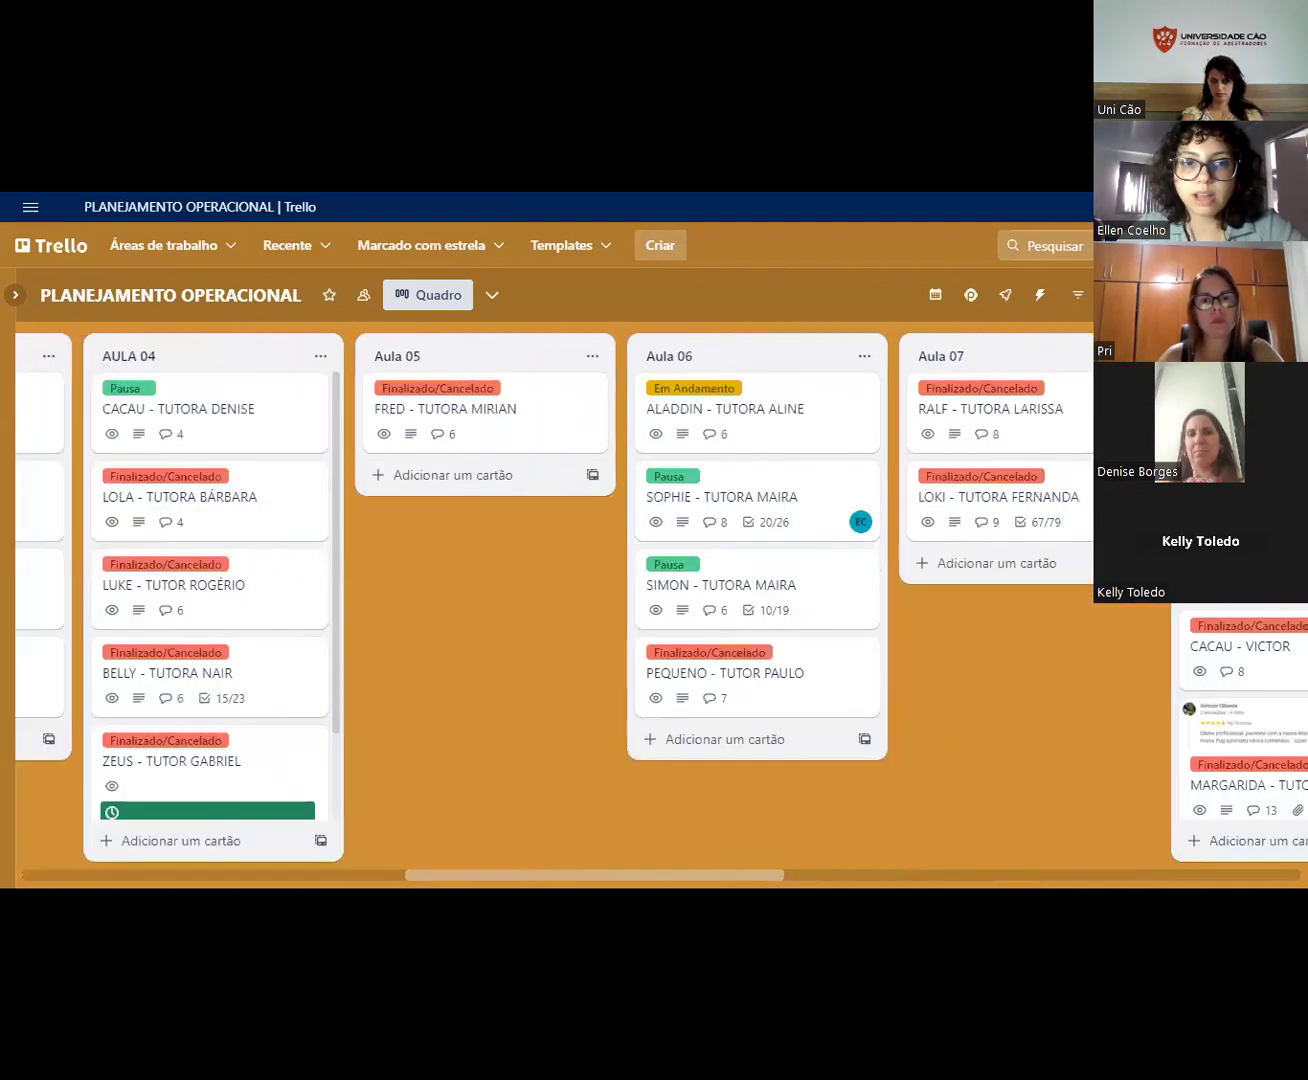
scroll(610, 689, "right", 10)
scroll(661, 683, "left", 10)
scroll(661, 684, "right", 3)
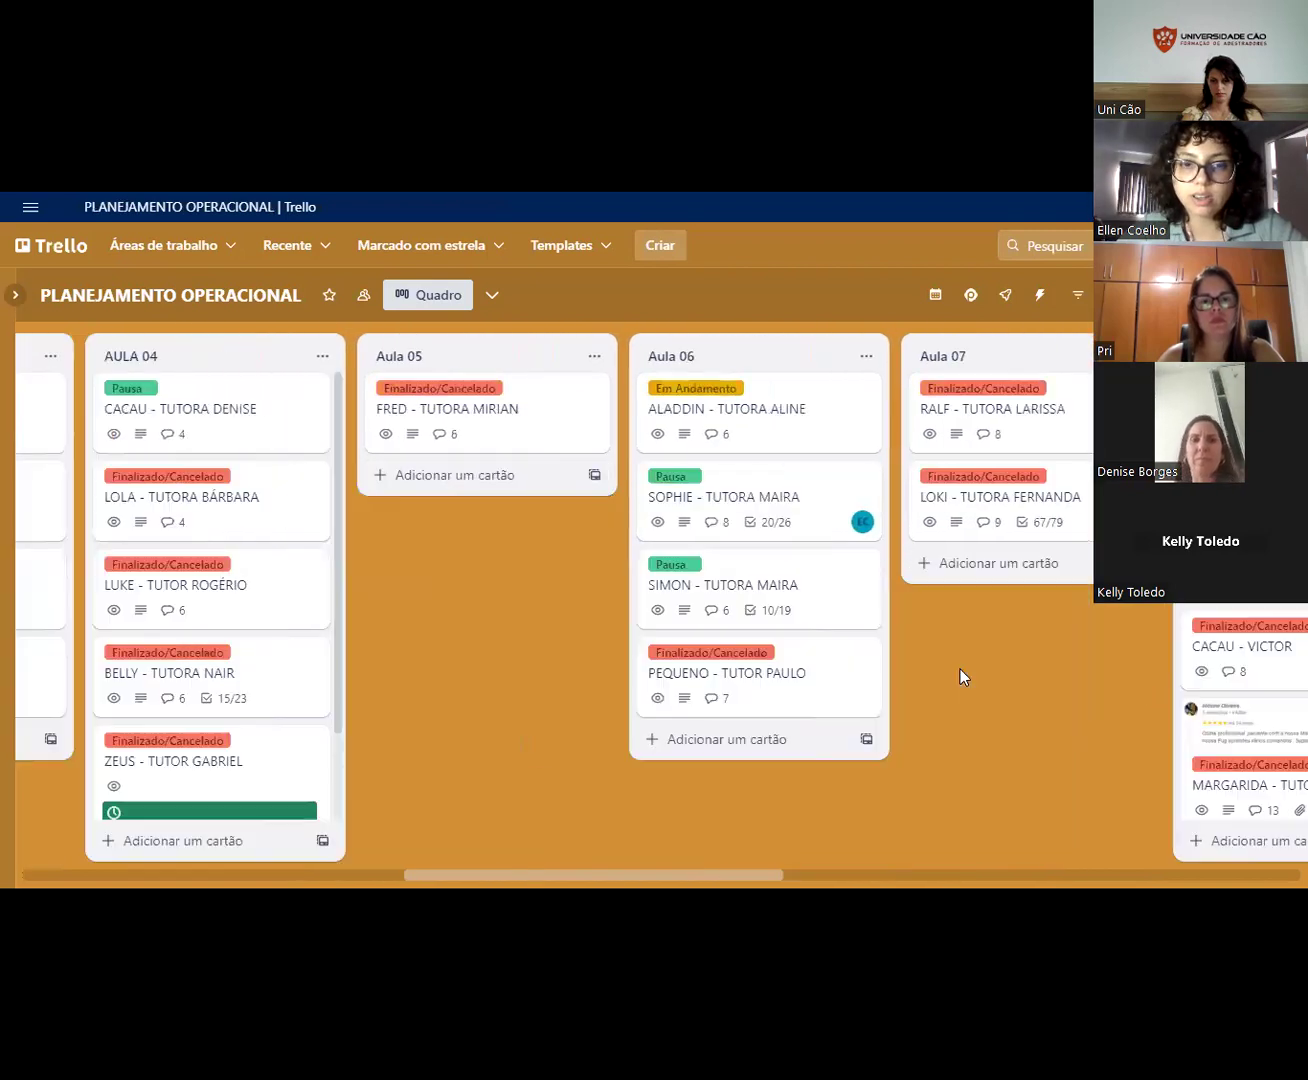
Step: Examine the client cards in the lesson lists from Aula 04 to Aula 12, comparing their status labels
left_click_drag(555, 598, 966, 600)
left_click_drag(660, 593, 48, 595)
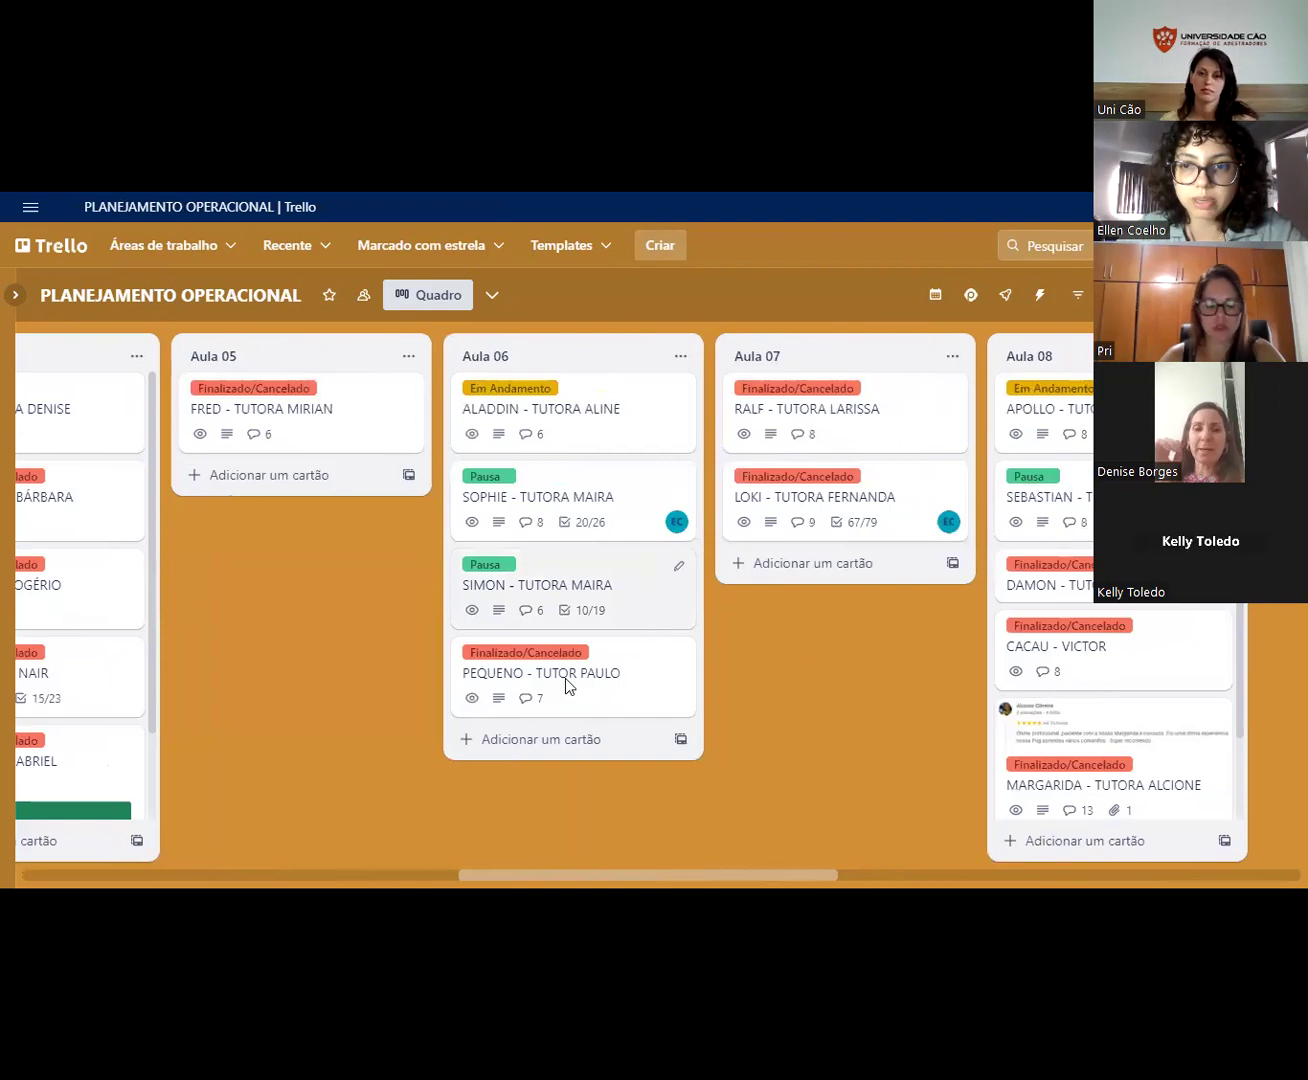
scroll(1077, 690, "right", 5)
scroll(1004, 688, "right", 2)
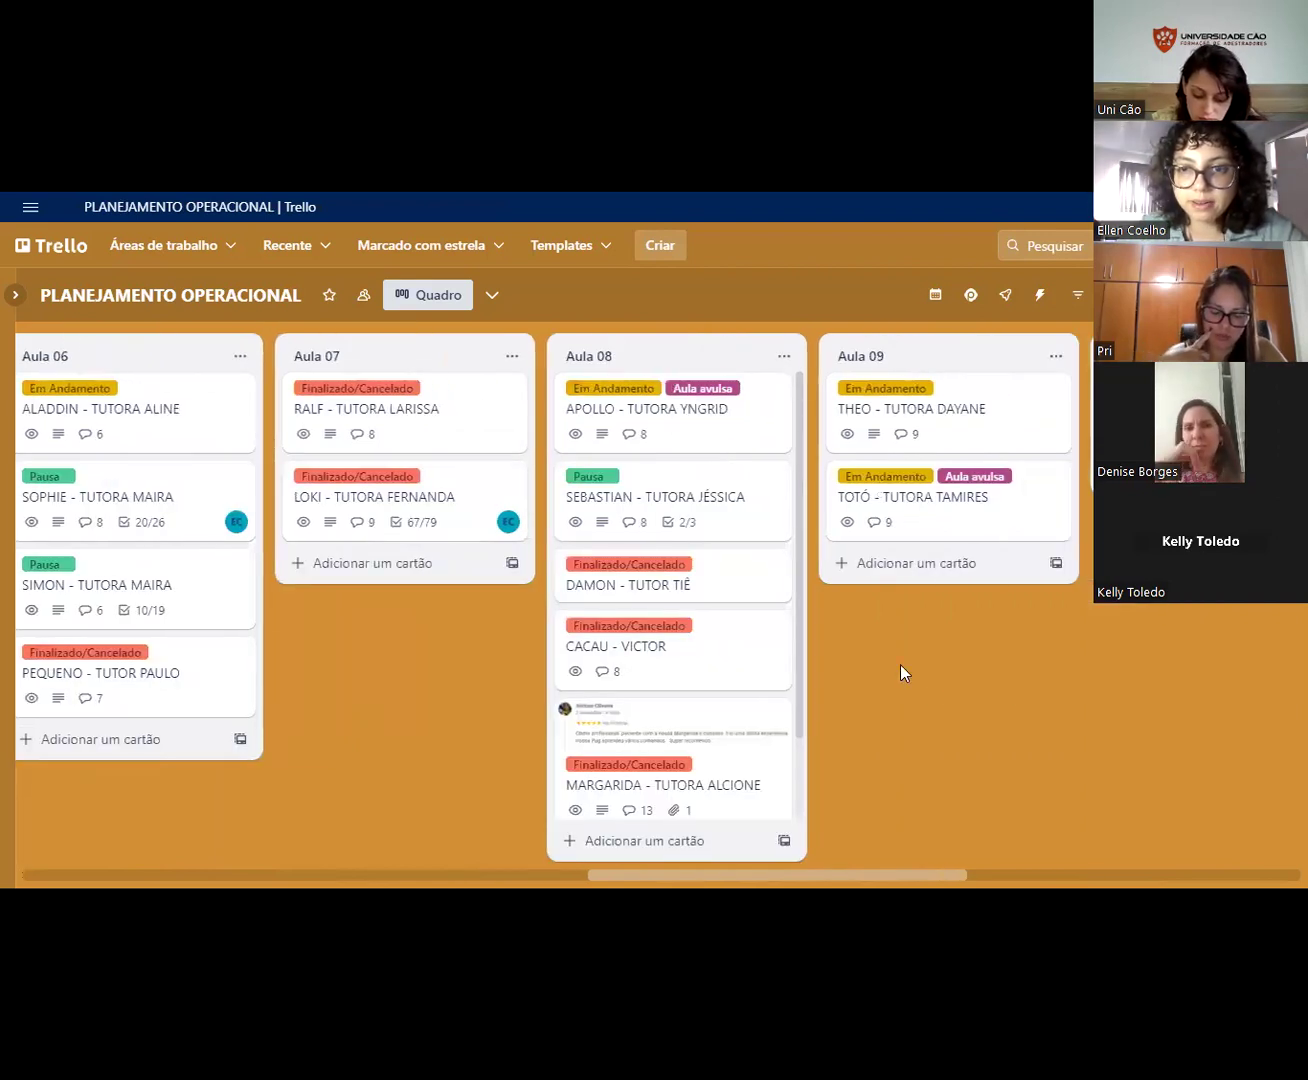
scroll(994, 562, "right", 4)
scroll(896, 645, "left", 1)
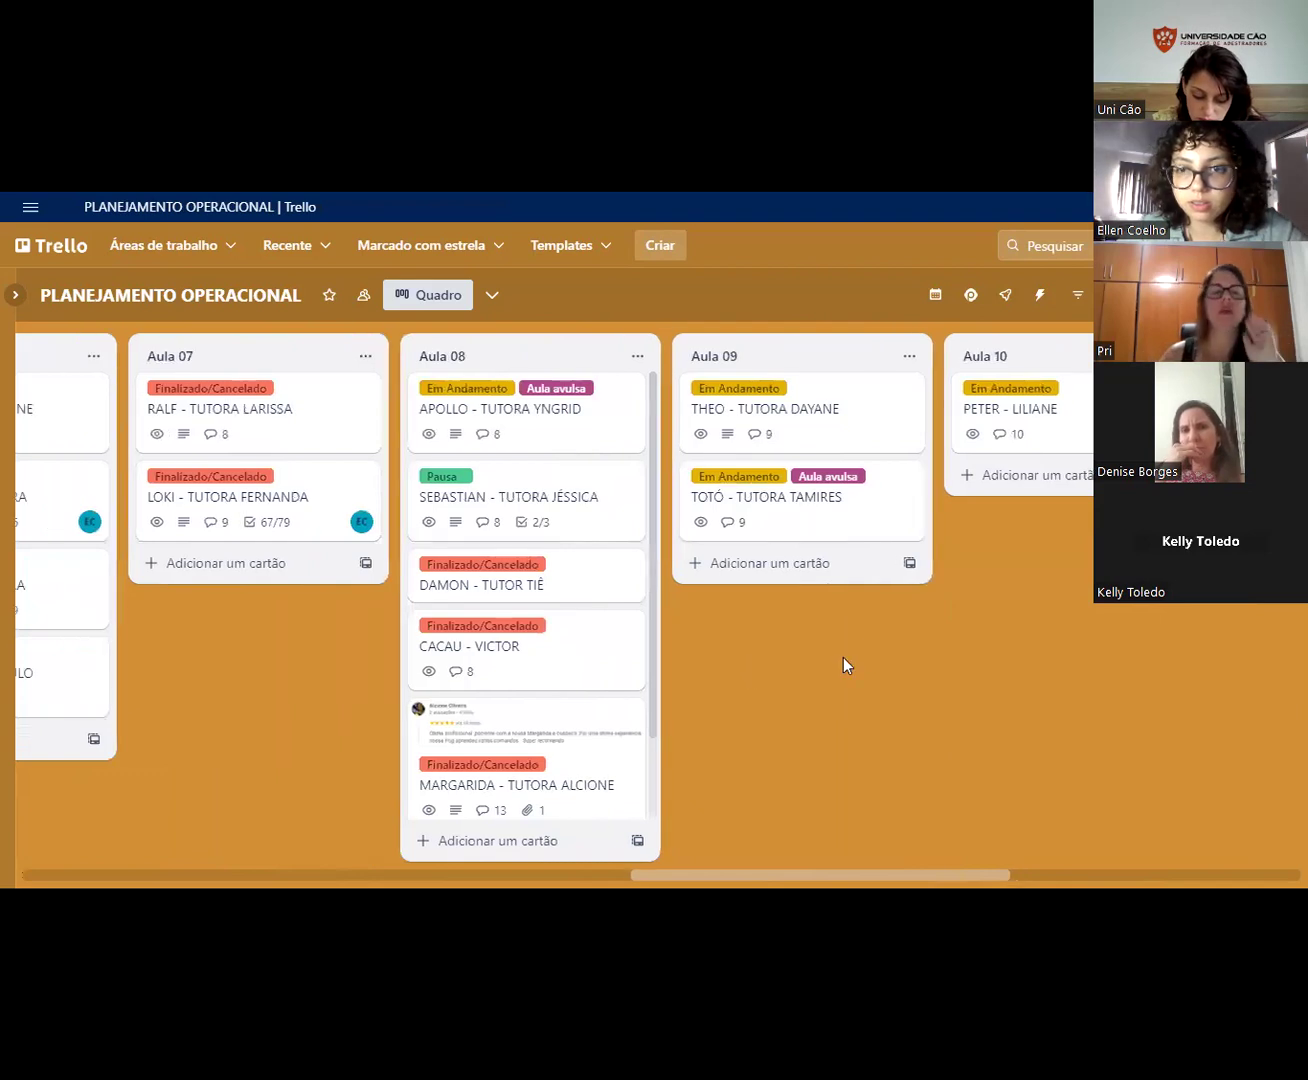
scroll(761, 613, "right", 6)
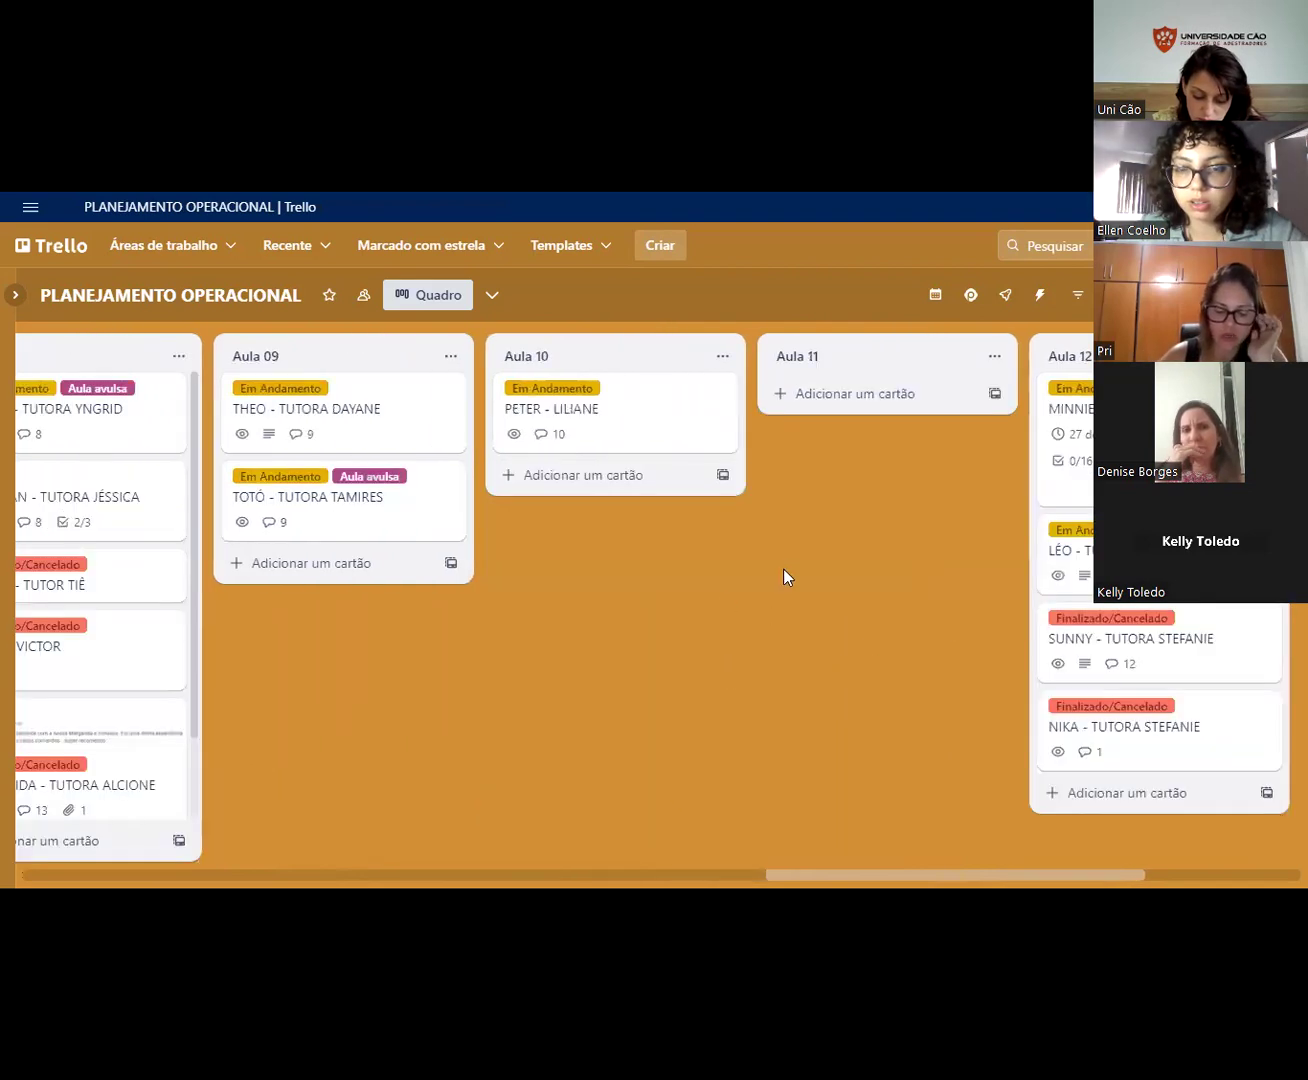
scroll(783, 577, "right", 3)
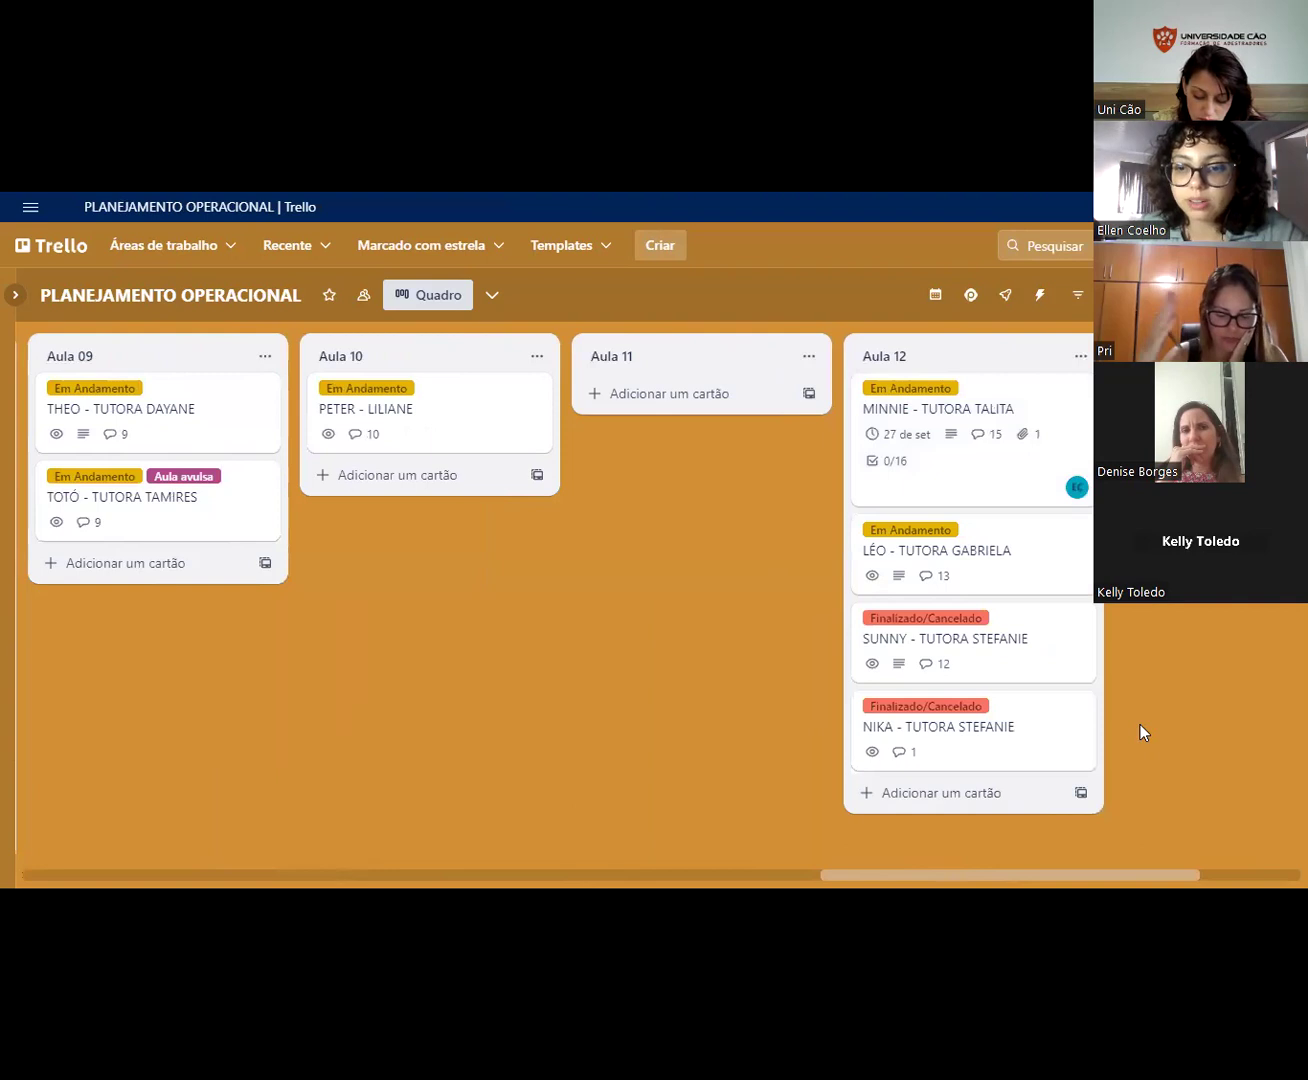
scroll(1017, 758, "left", 8)
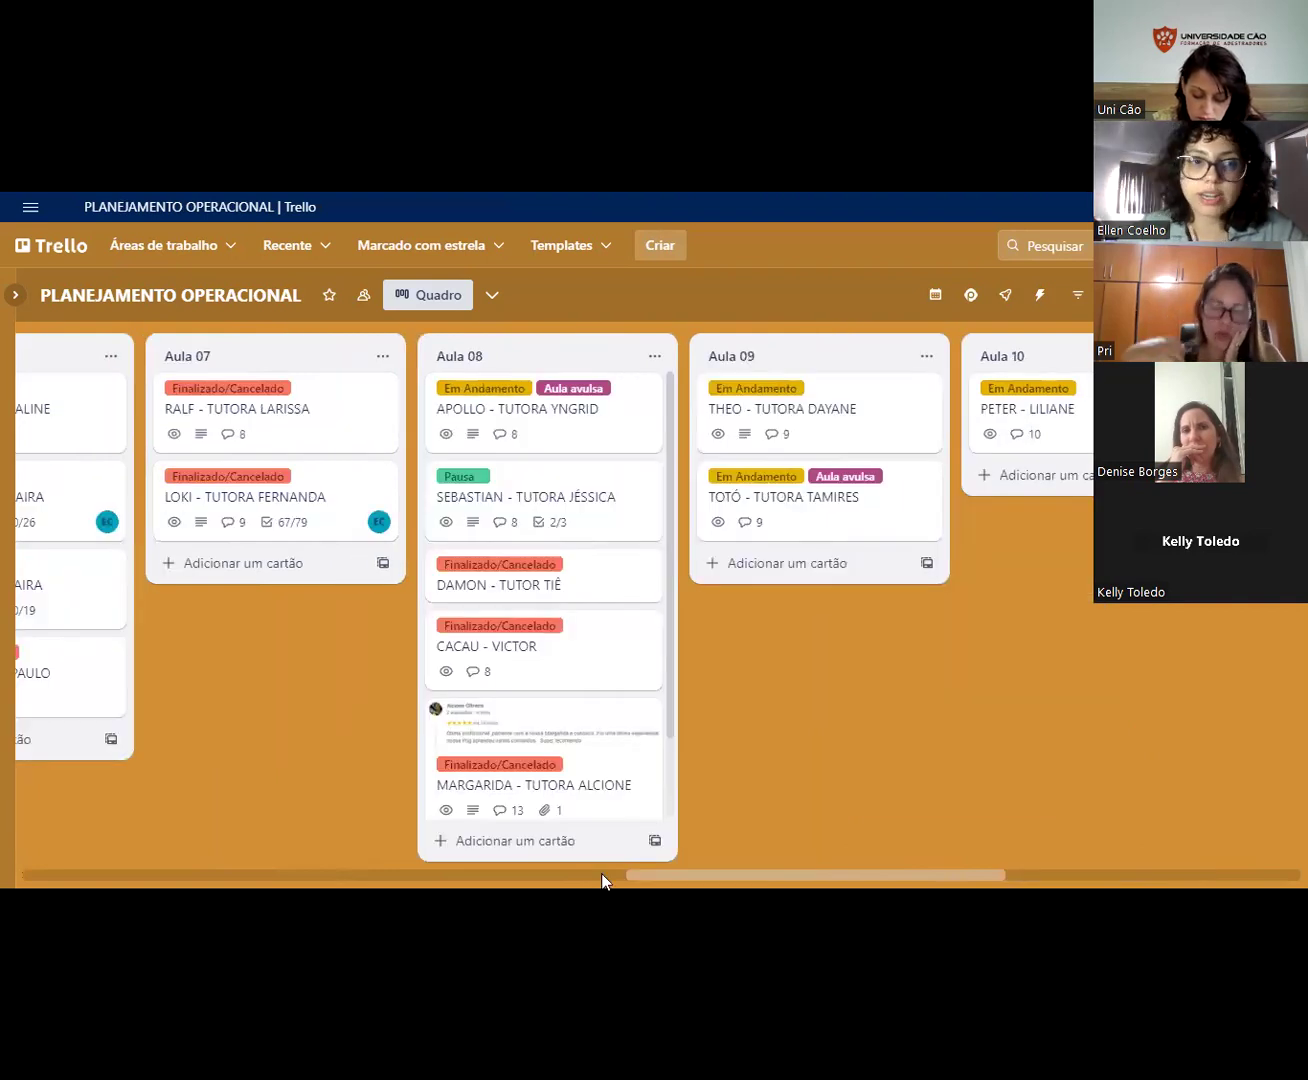
Step: Review the guidelines and checklist of the "Posse de Recurso" card in PROTOCOLOS DE TREINO, and close the card
scroll(111, 362, "left", 10)
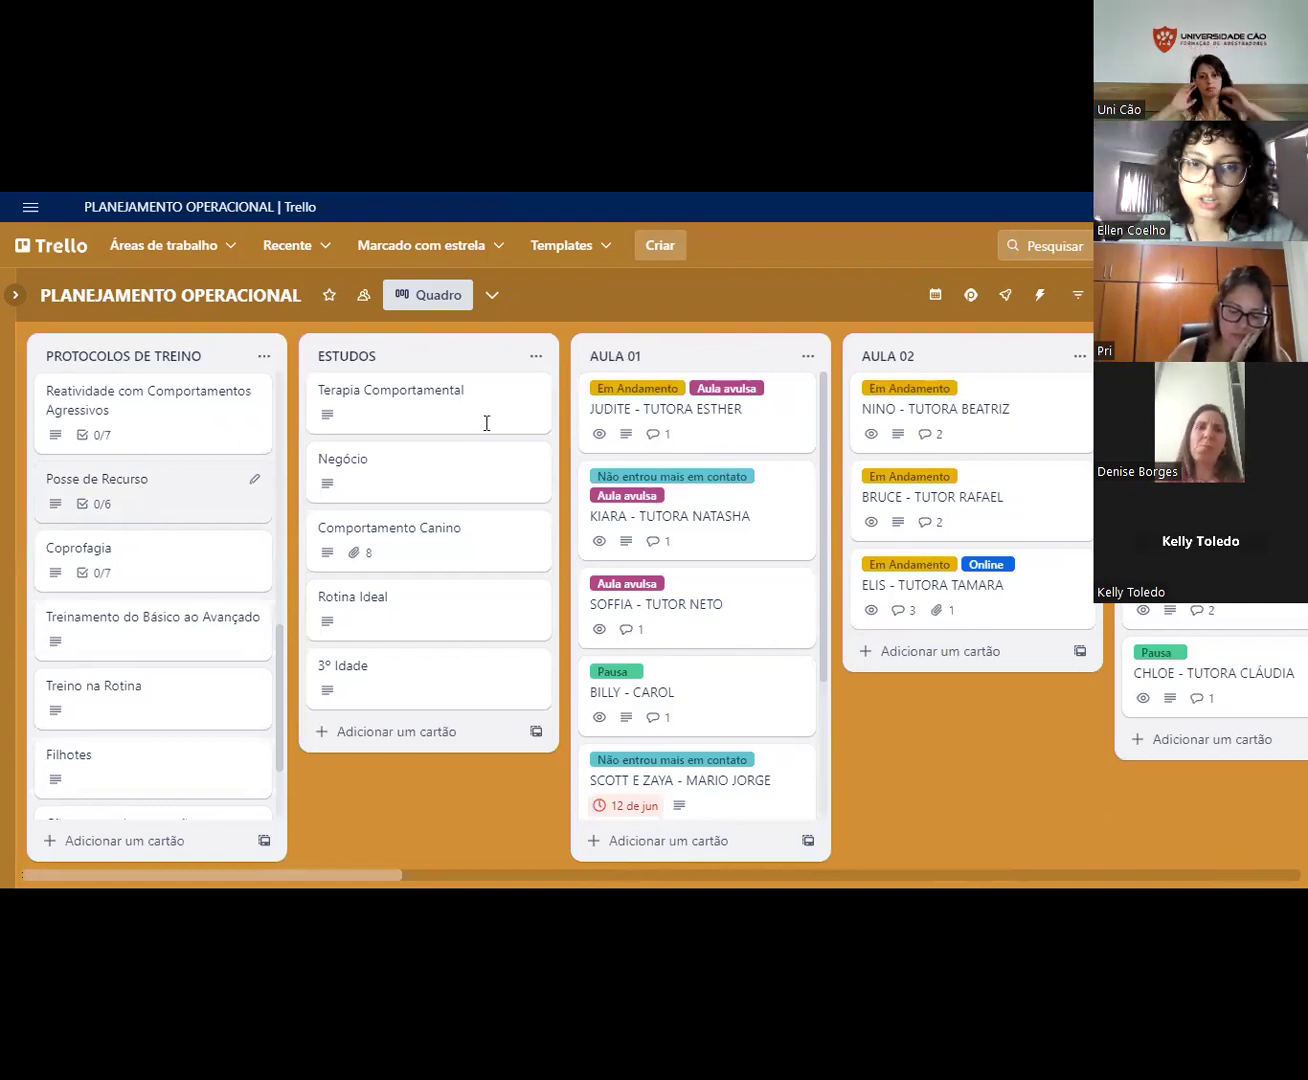
scroll(525, 455, "down", 4)
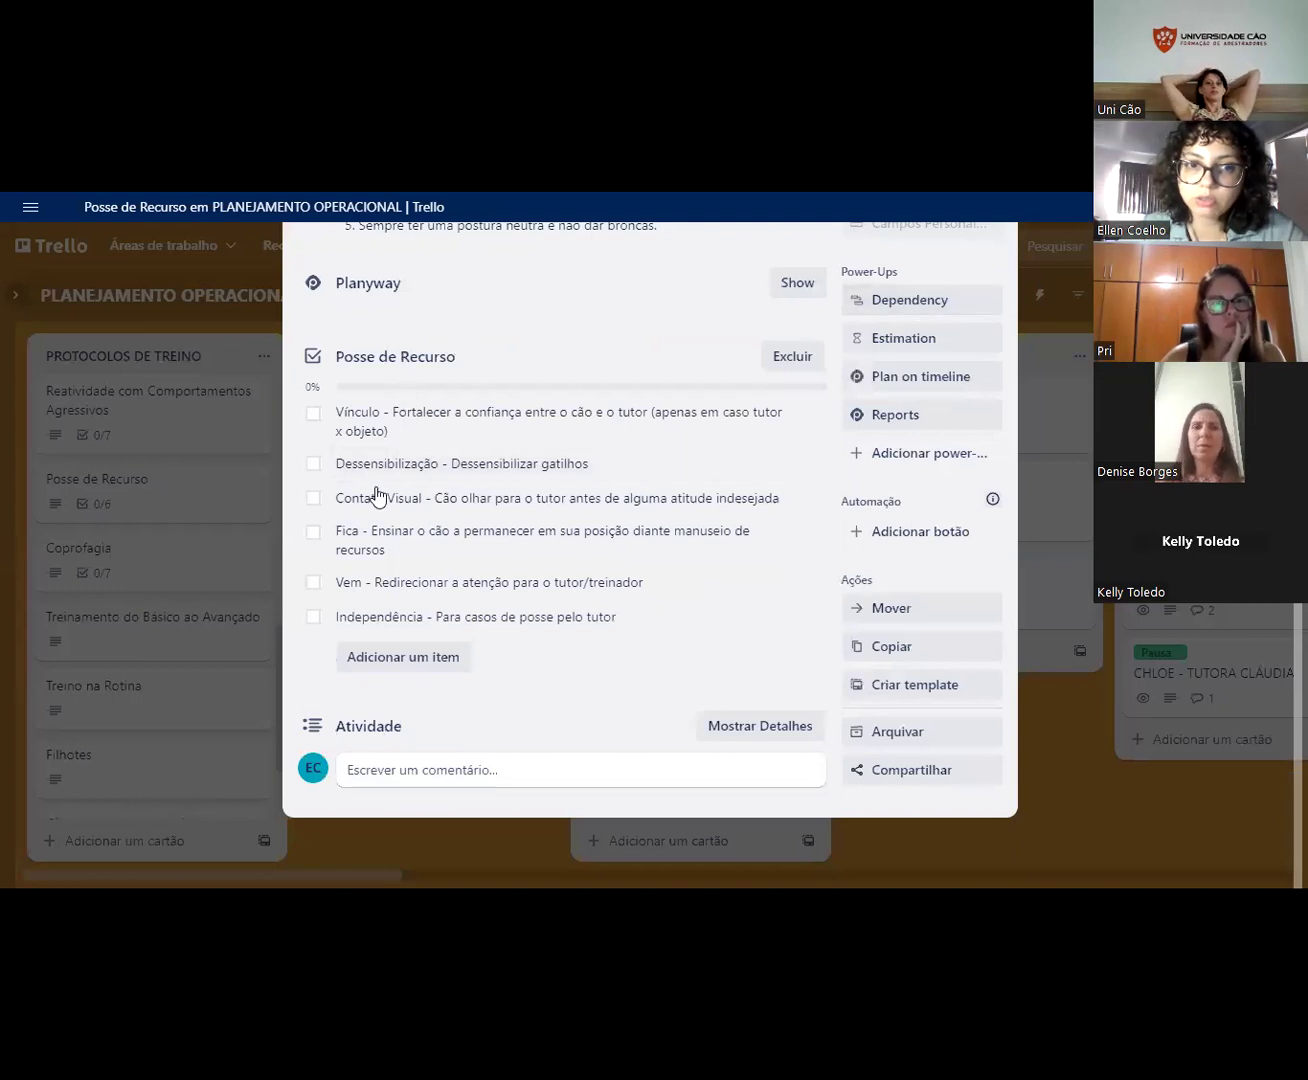
left_click(795, 281)
scroll(988, 289, "up", 5)
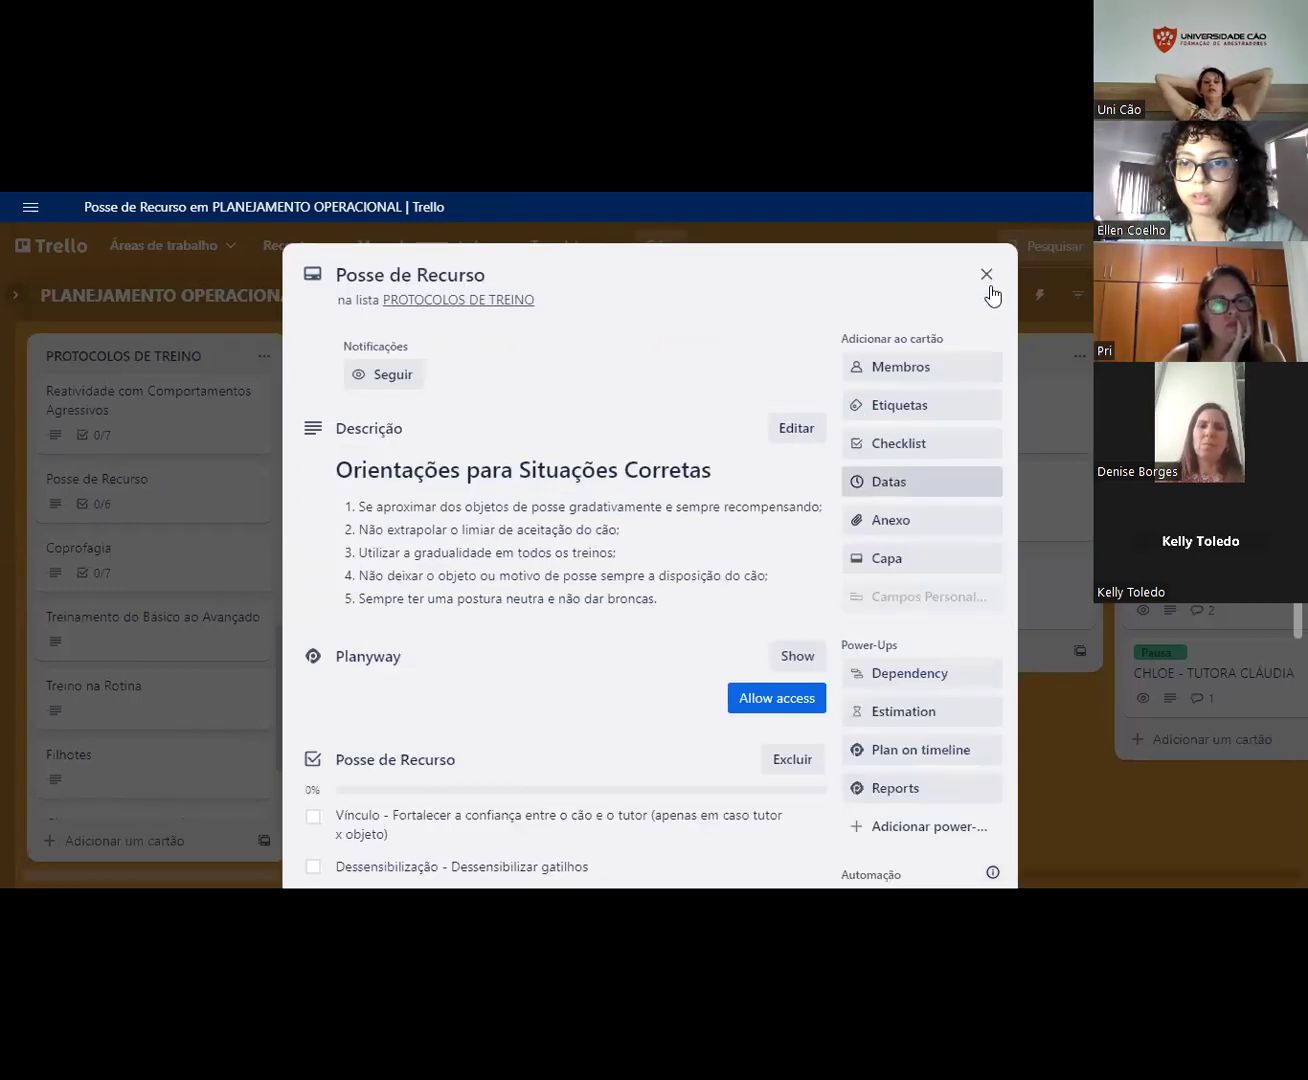
left_click(1040, 692)
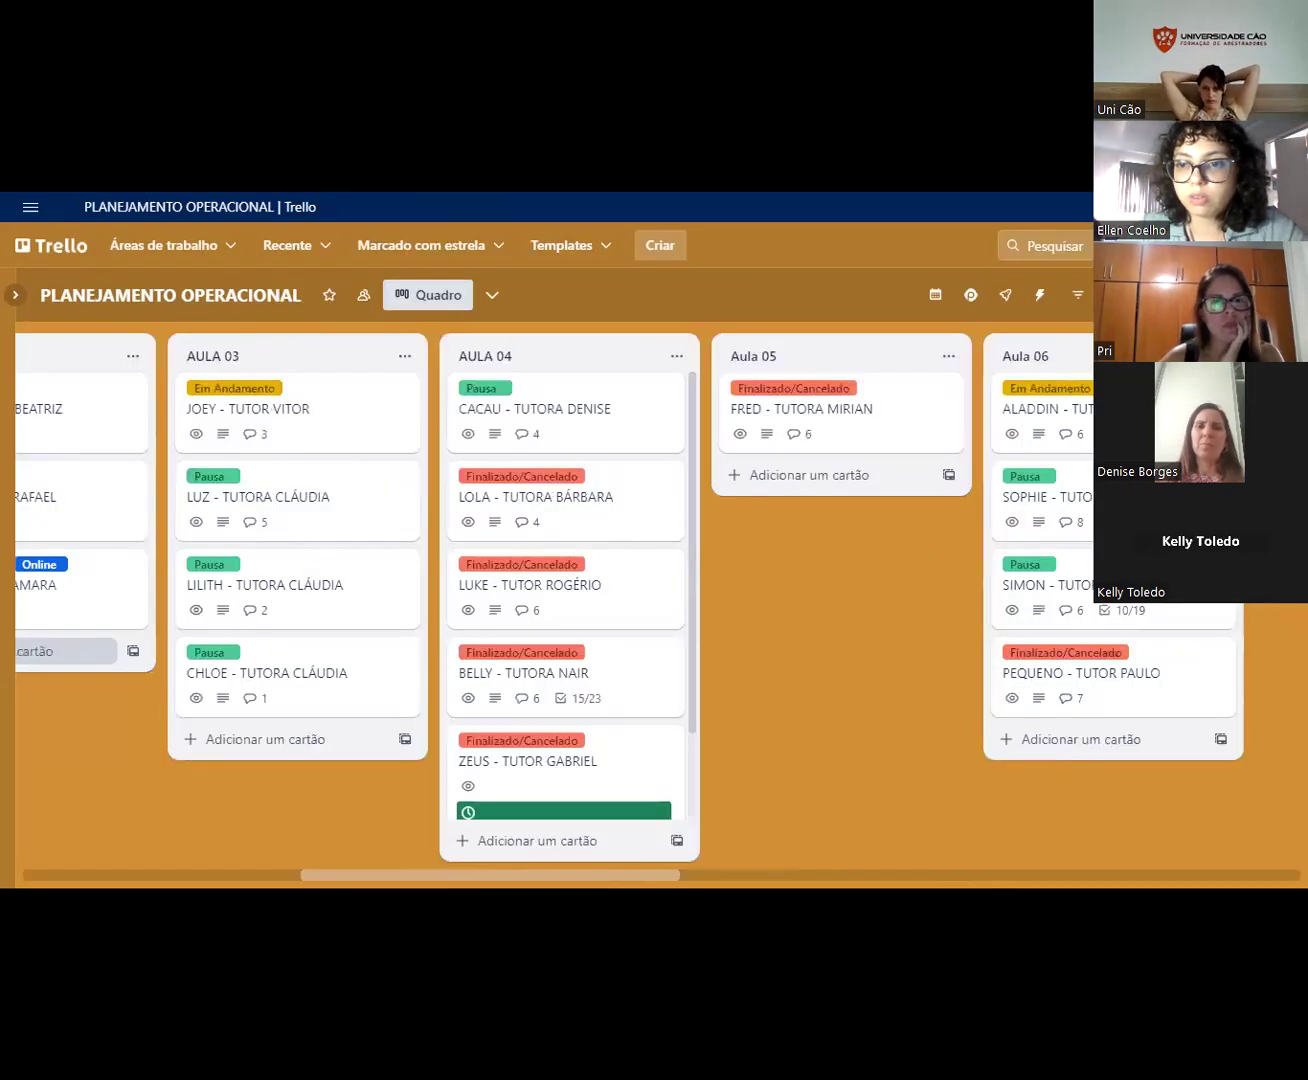
Step: Add a "Destruição de Objetos" checklist to the Aladdin card in Aula 06, copying the items from the protocol of that name
scroll(1189, 610, "right", 2)
scroll(444, 415, "right", 5)
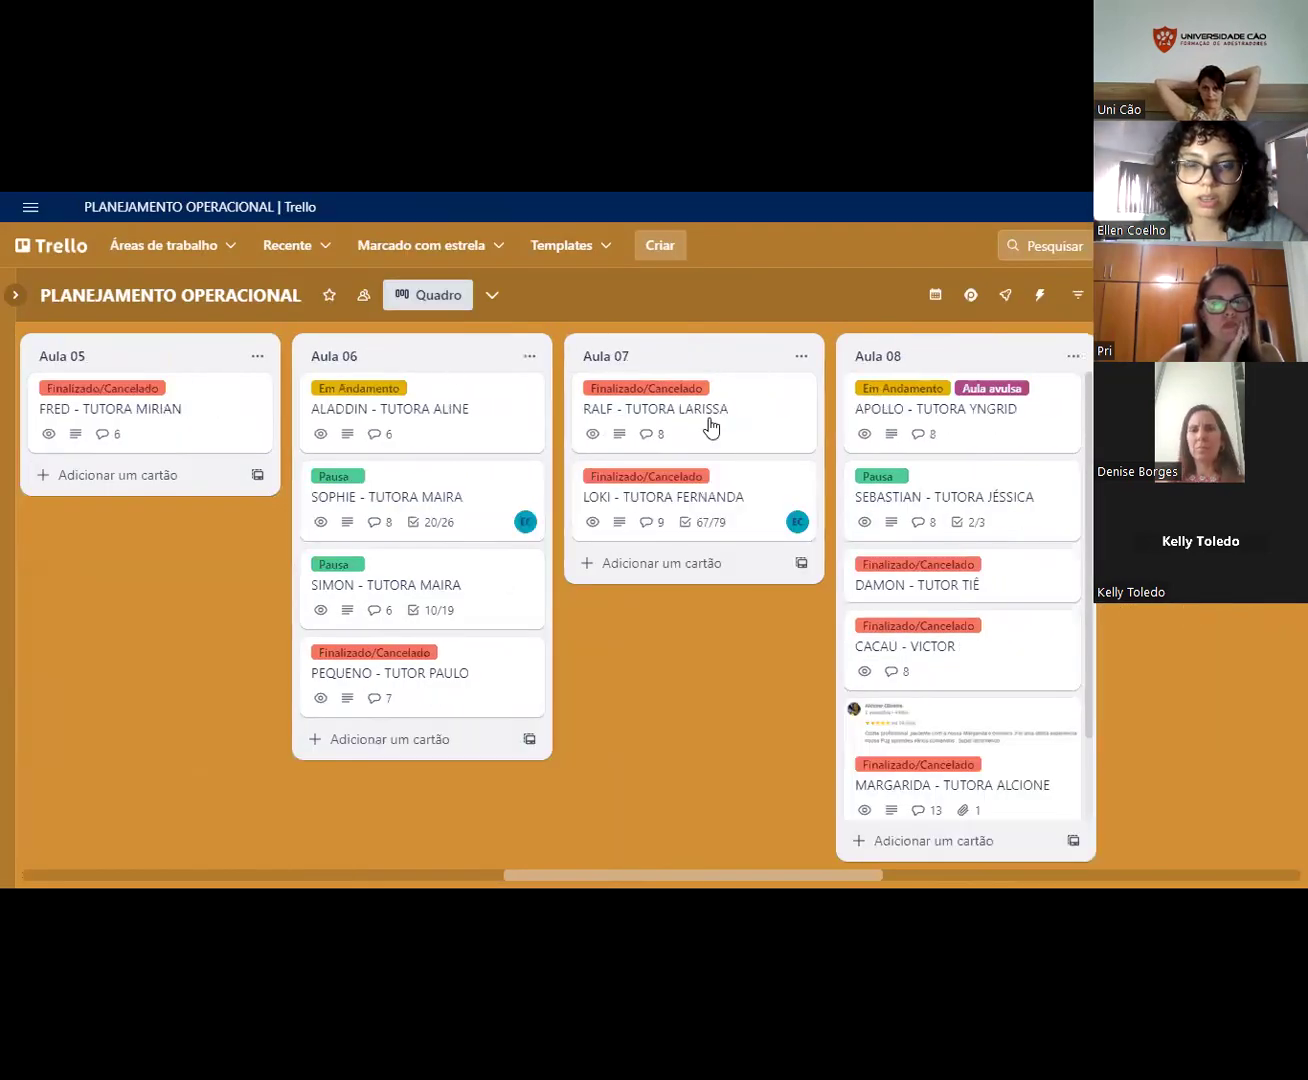
left_click(442, 430)
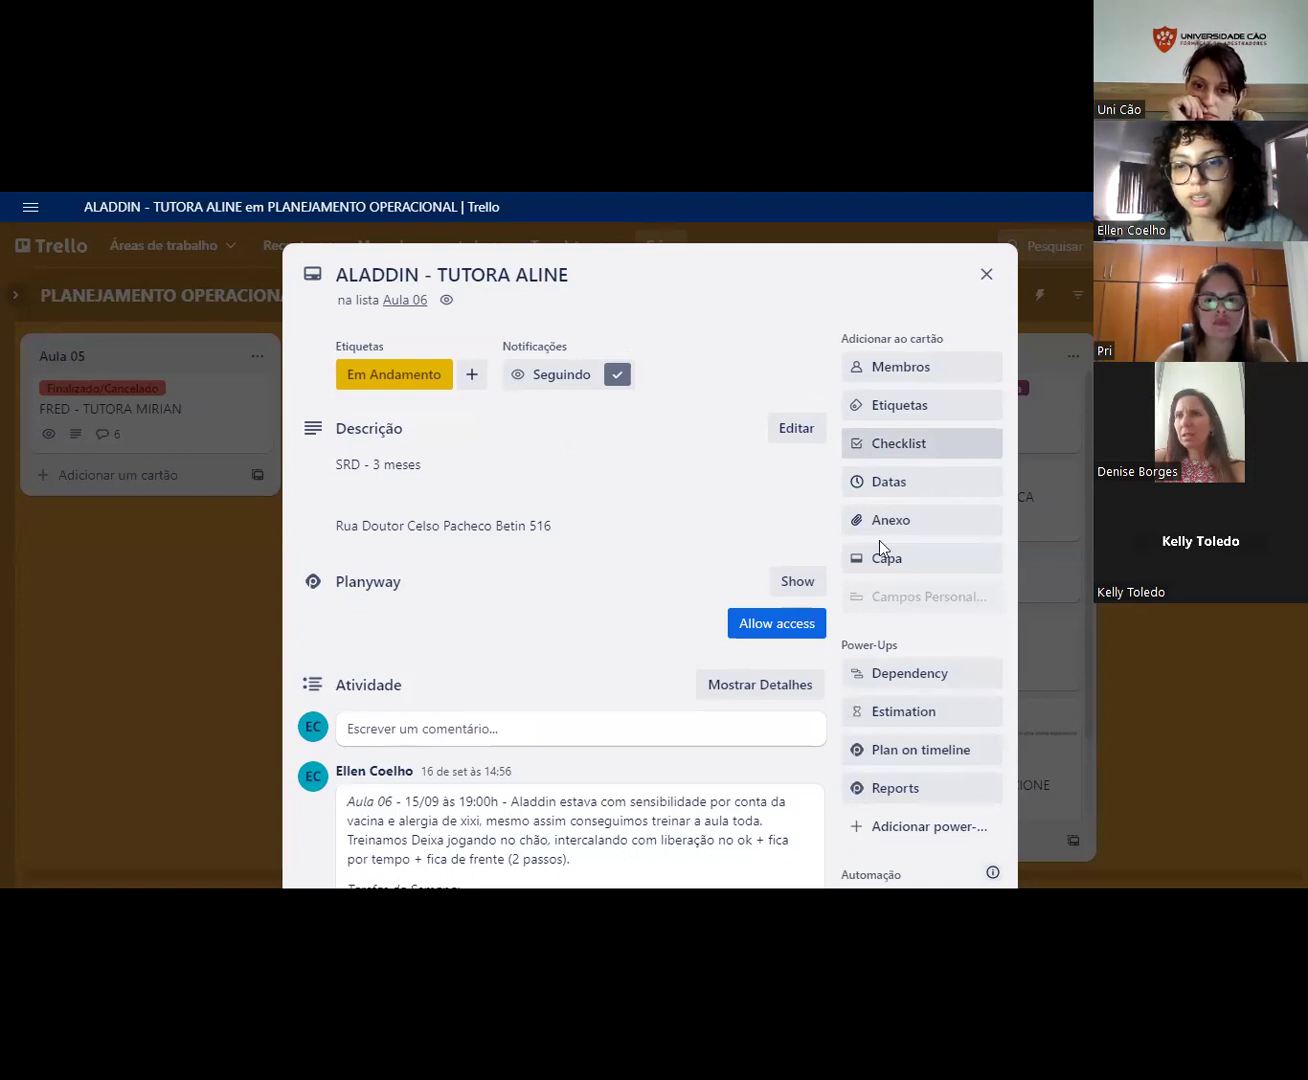
left_click(890, 443)
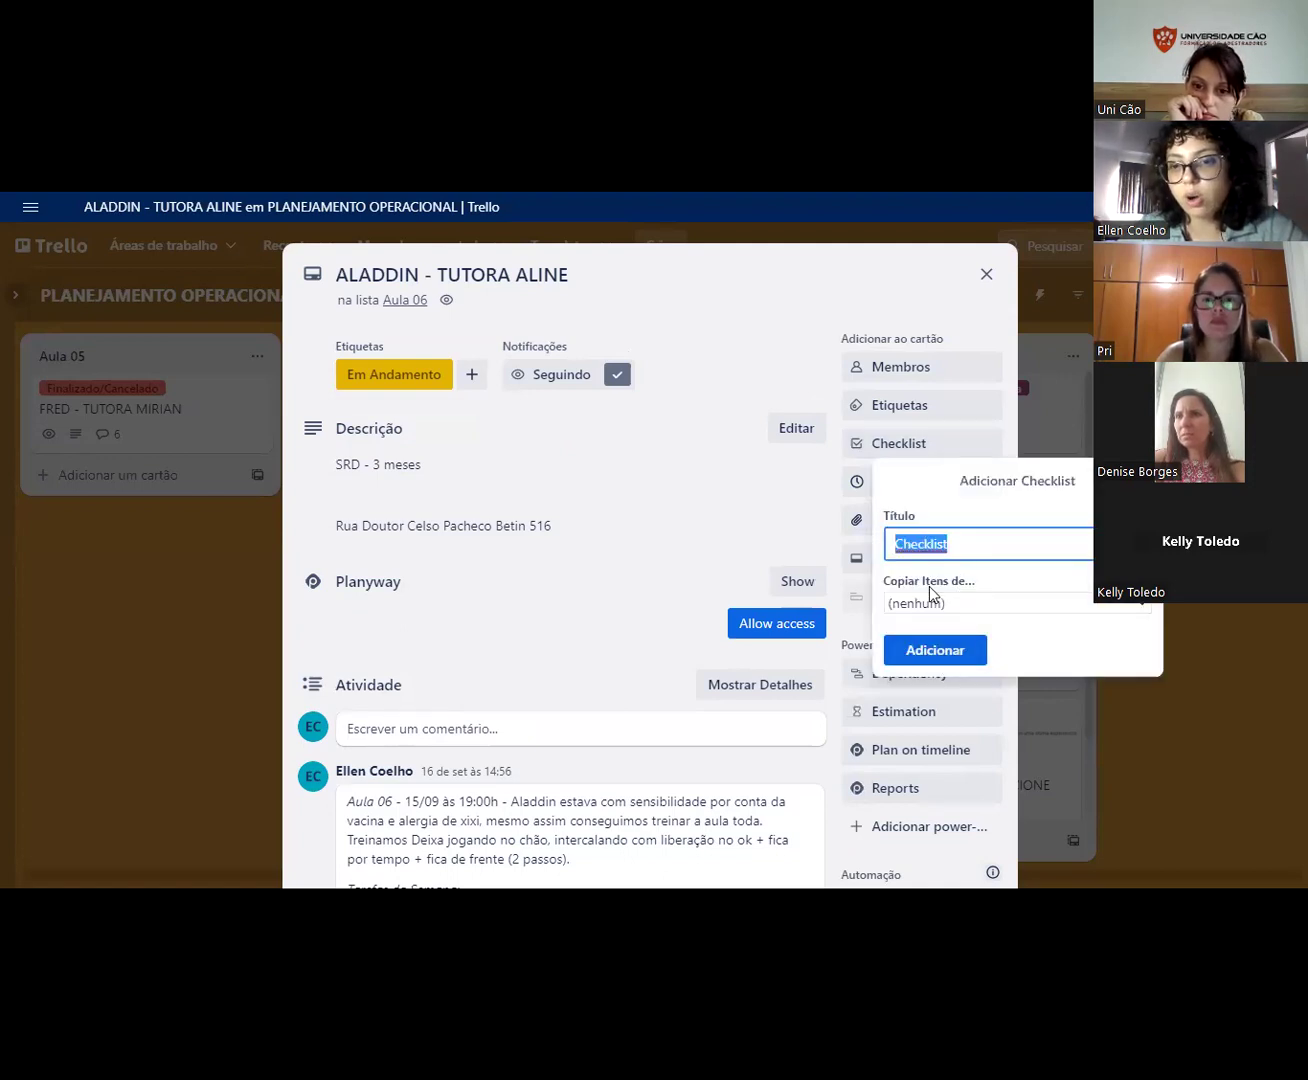
left_click(975, 607)
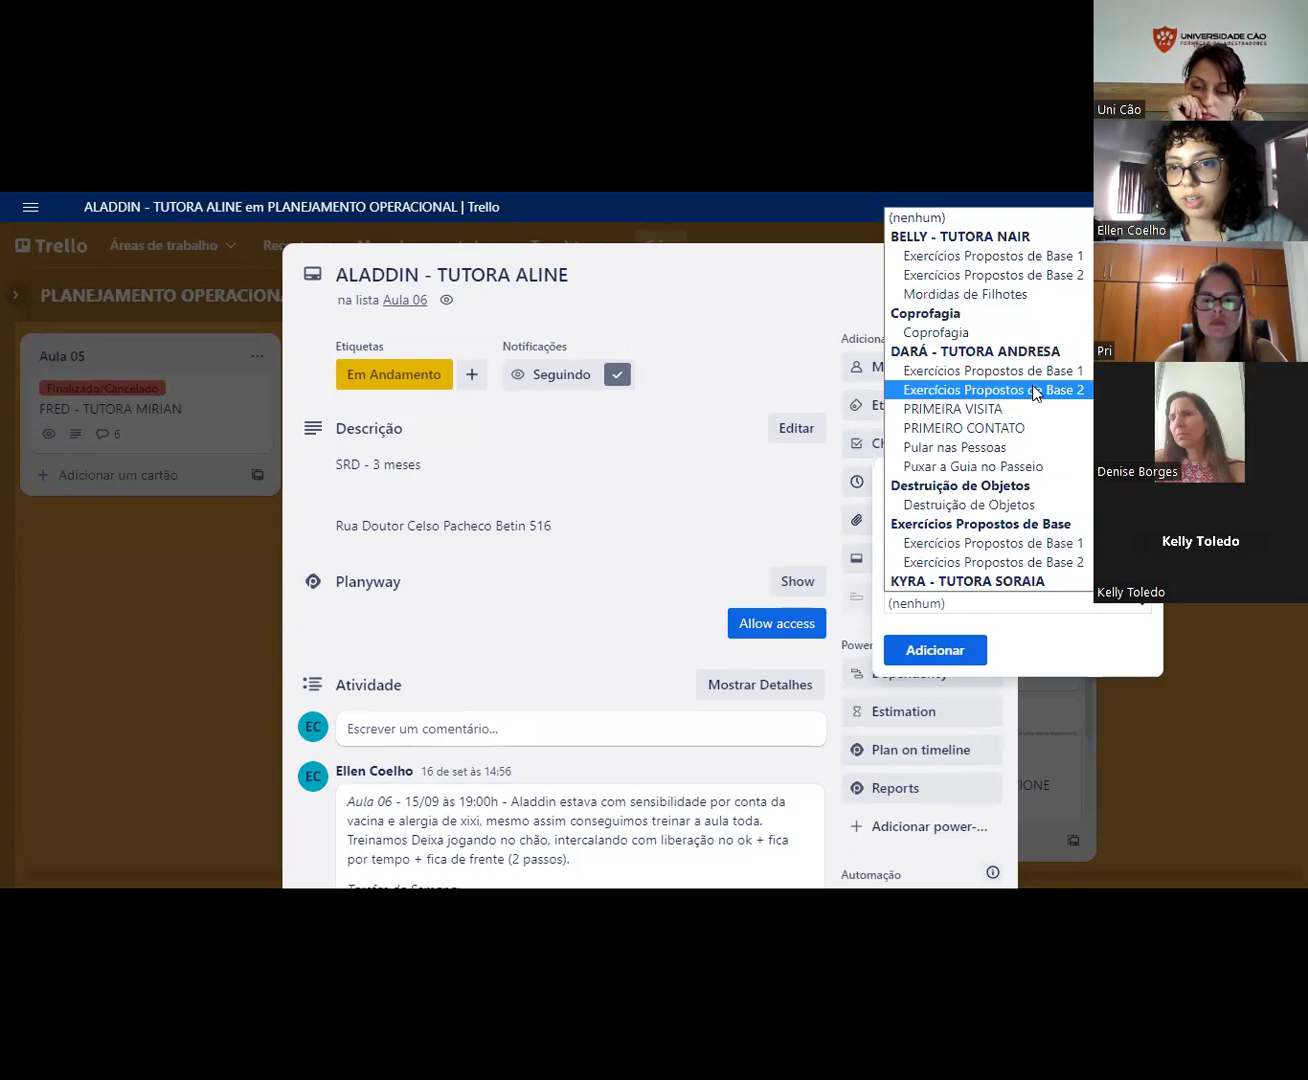
scroll(1033, 397, "down", 3)
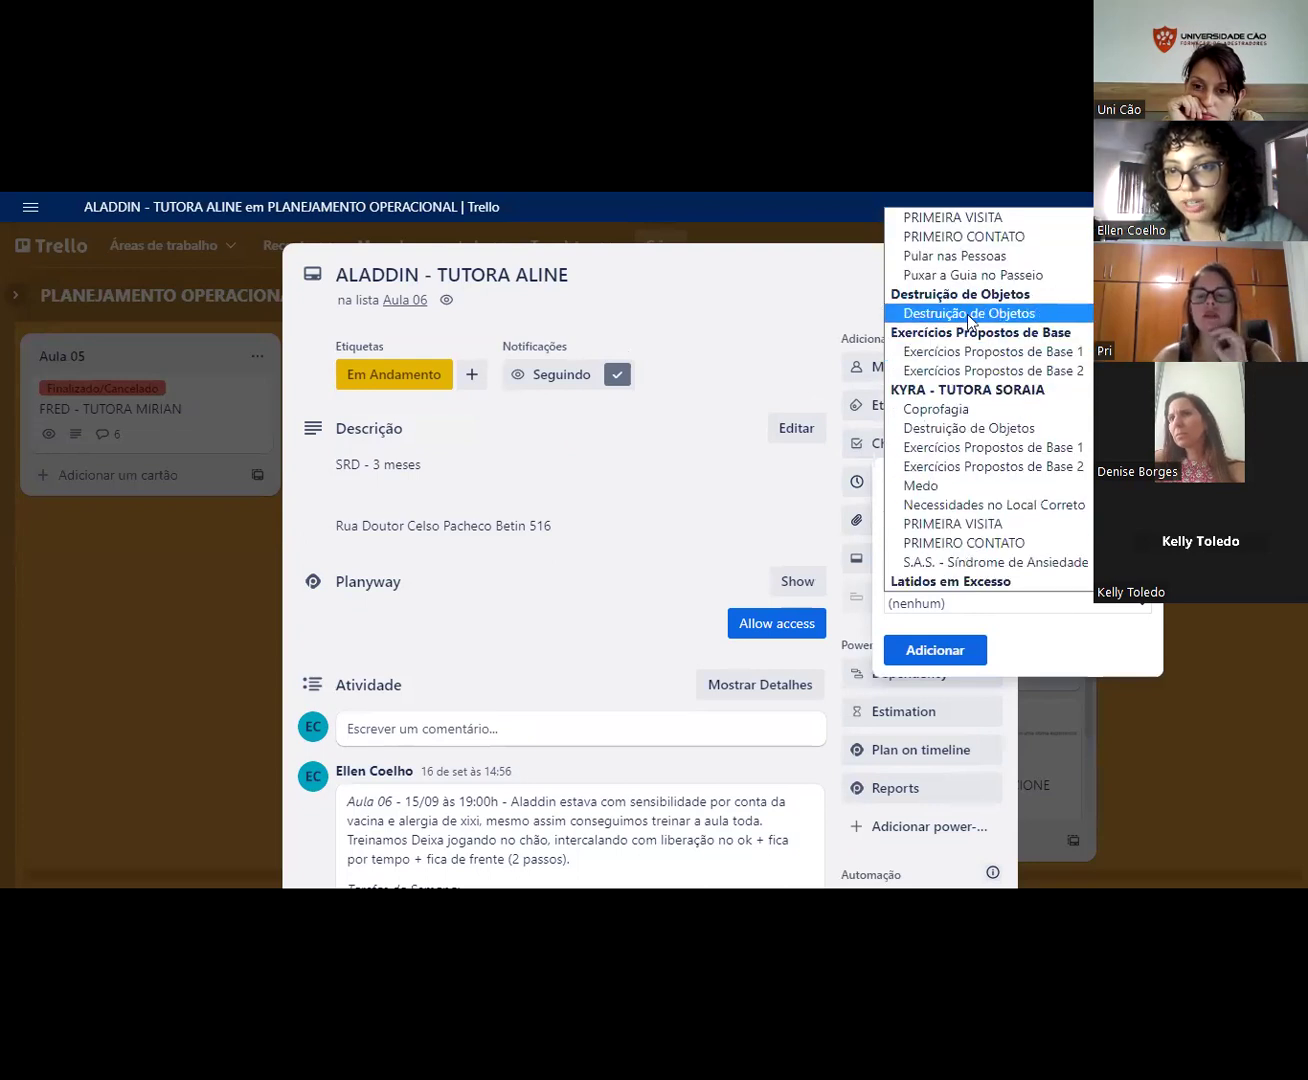
left_click(954, 315)
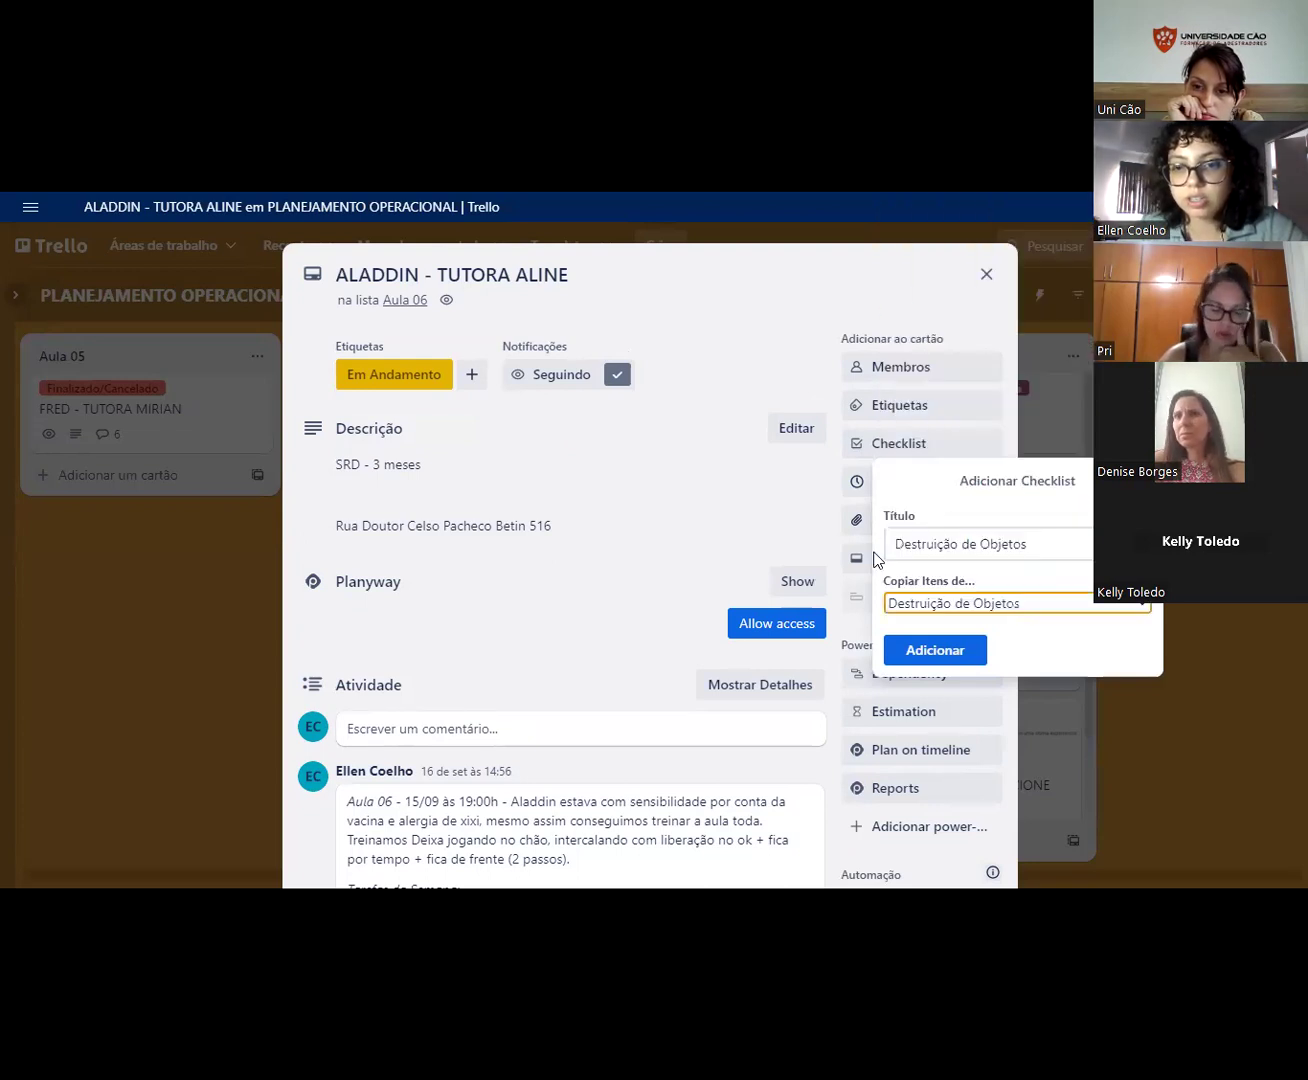
left_click(986, 656)
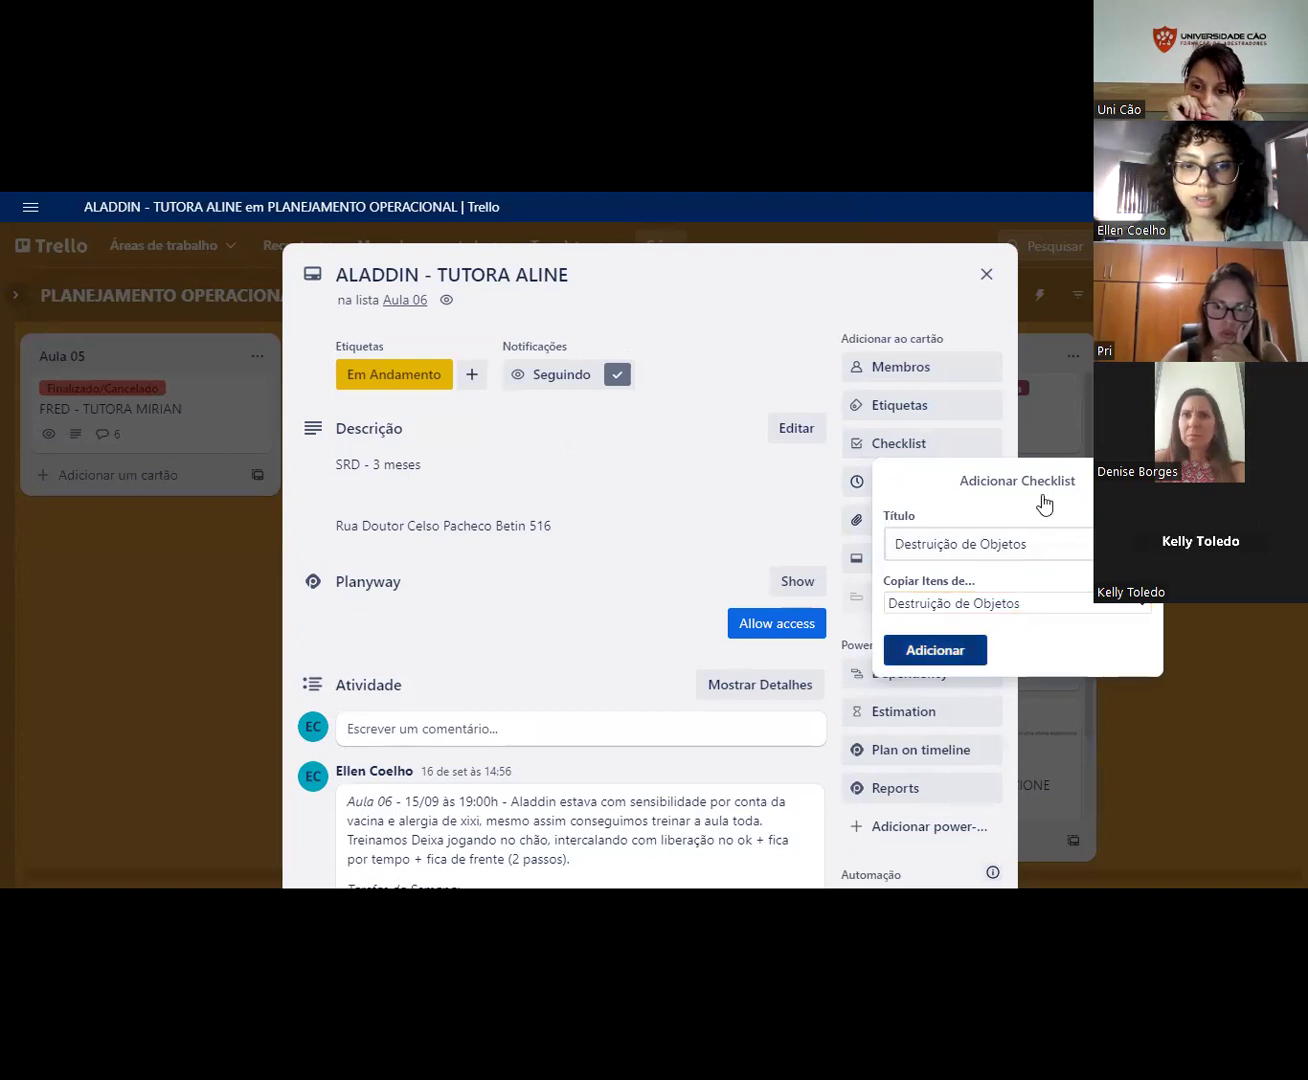
scroll(467, 385, "down", 4)
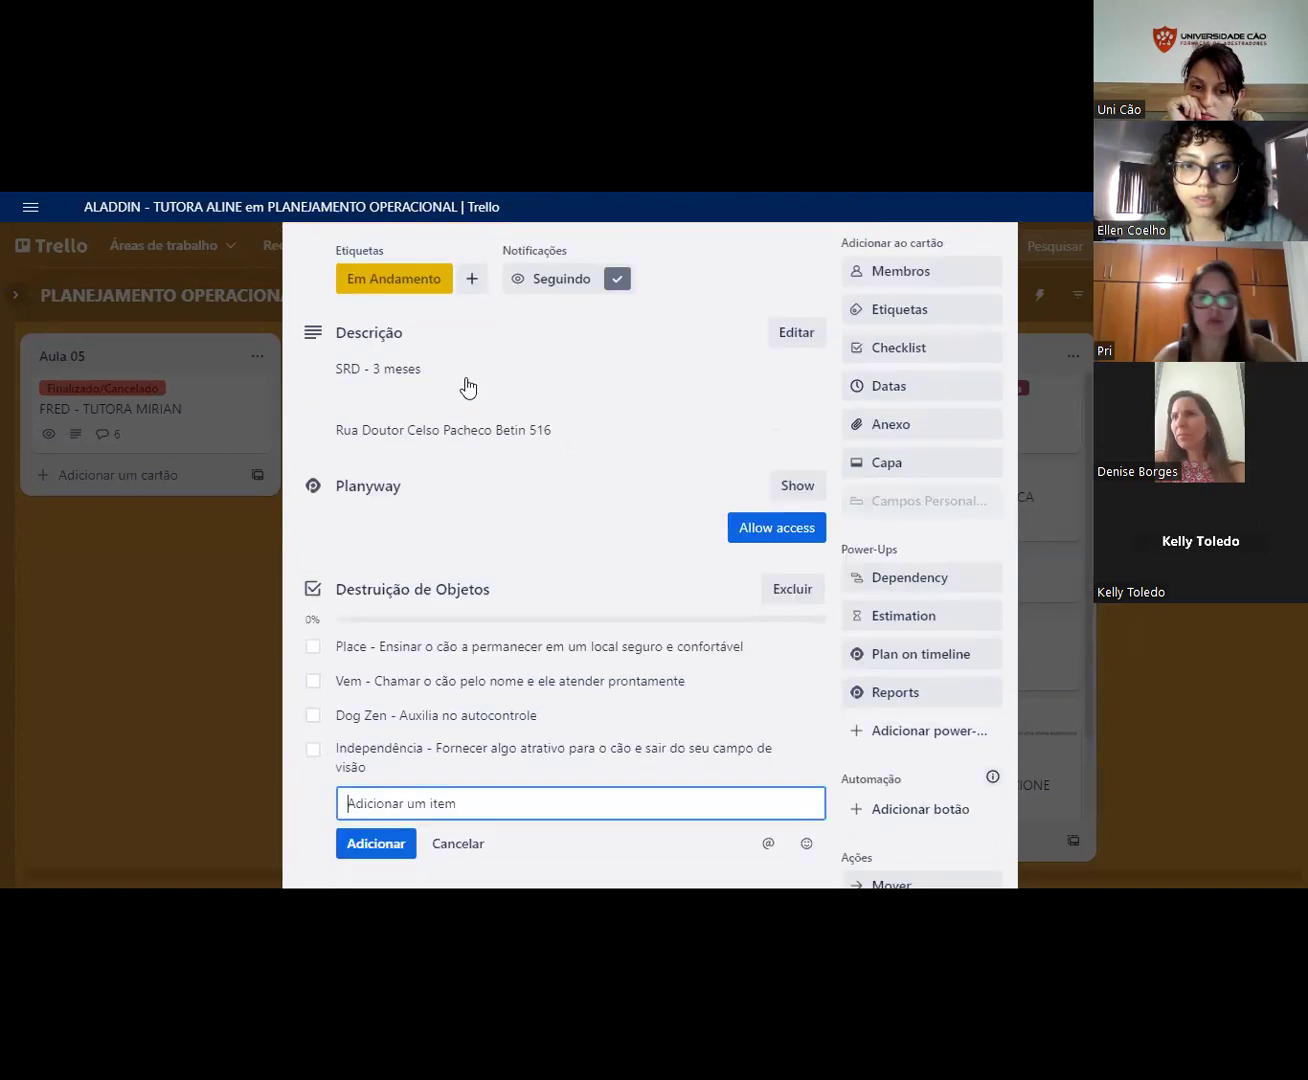
scroll(681, 494, "down", 2)
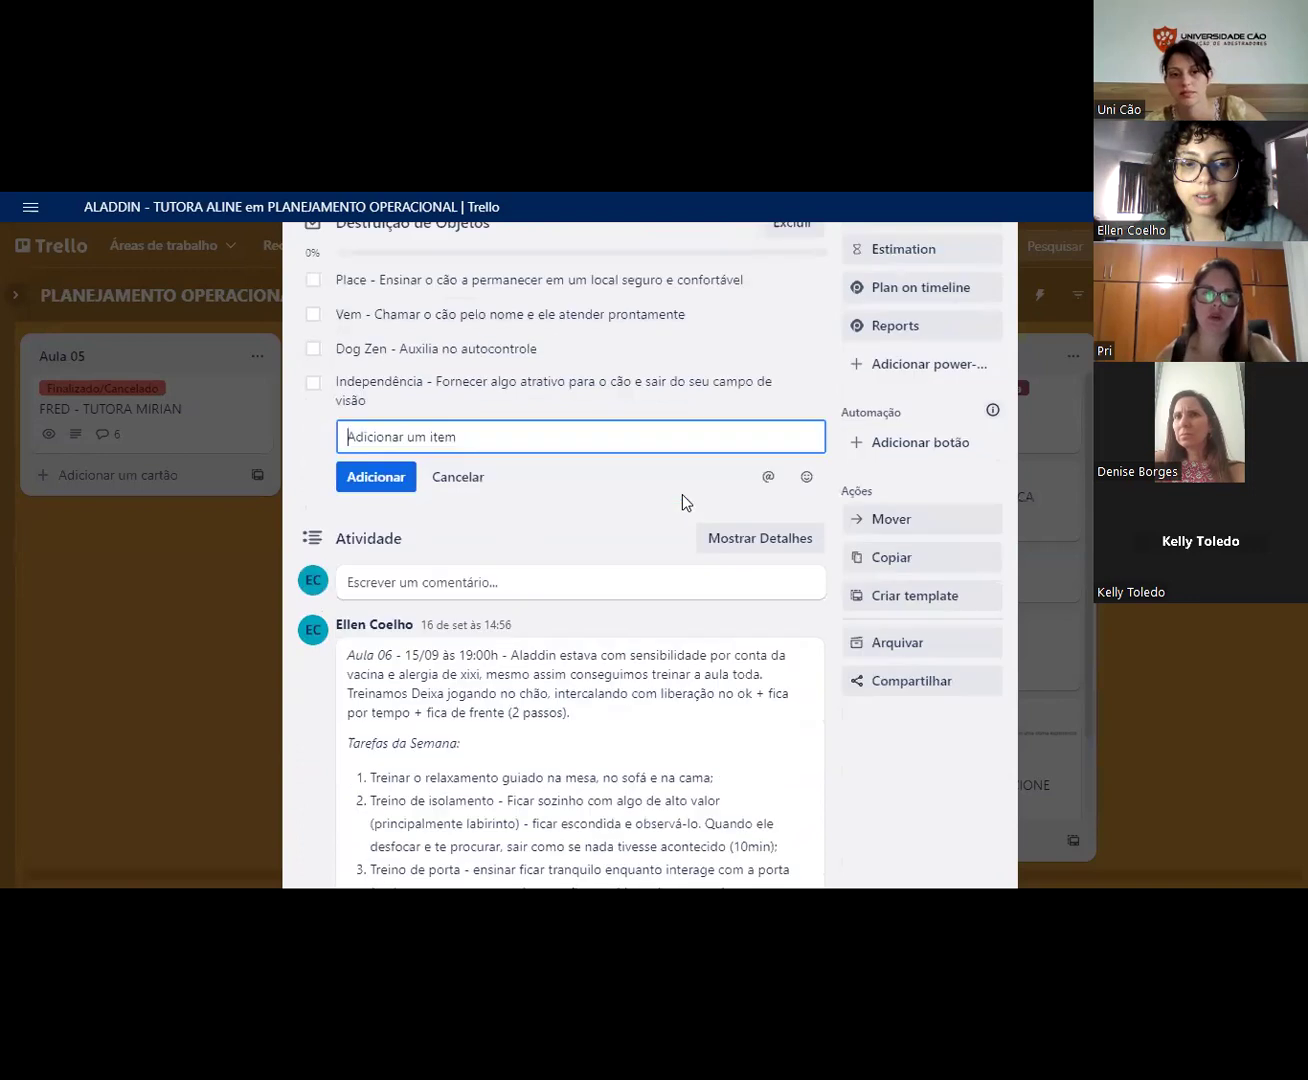
scroll(571, 458, "up", 3)
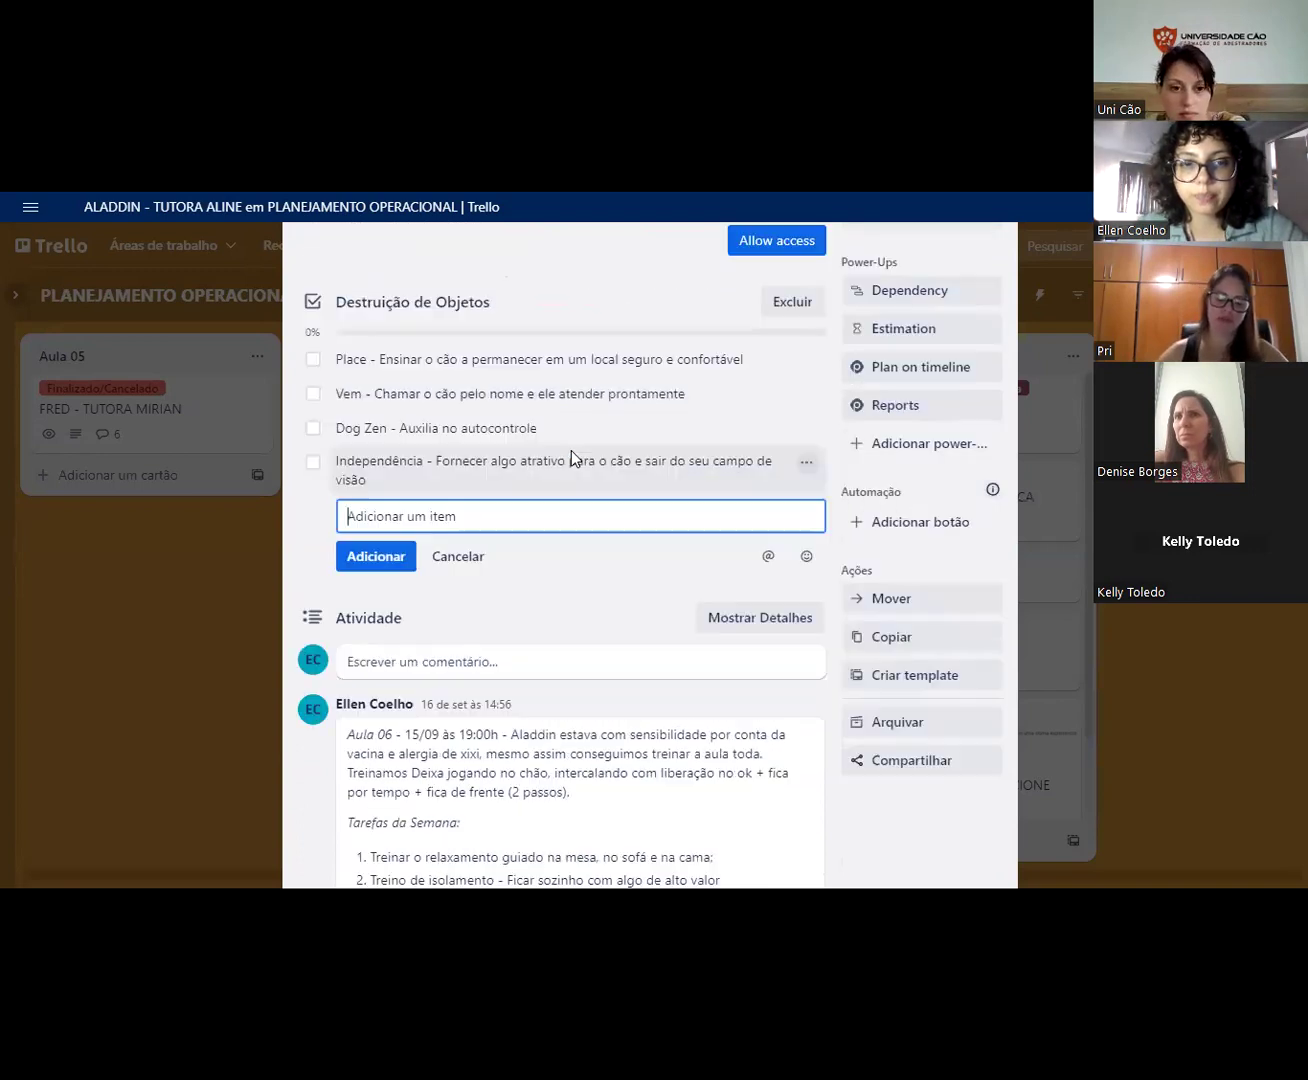